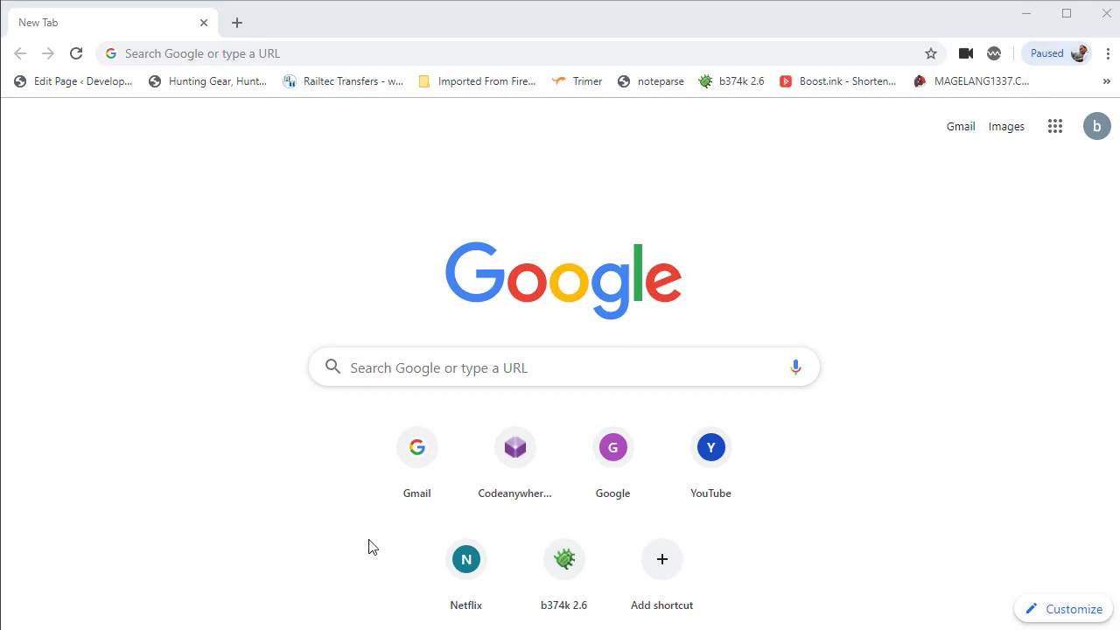
Hide Chrome, restore the Notepad setup notes, and copy the demo site URL
mouse_move(448, 629)
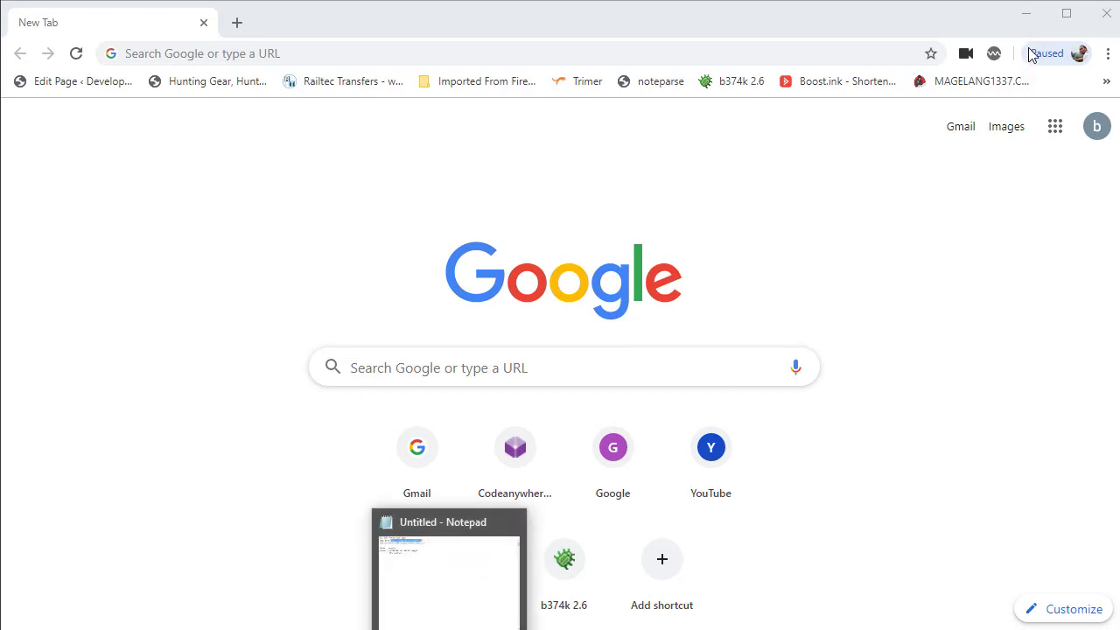
left_click(1025, 13)
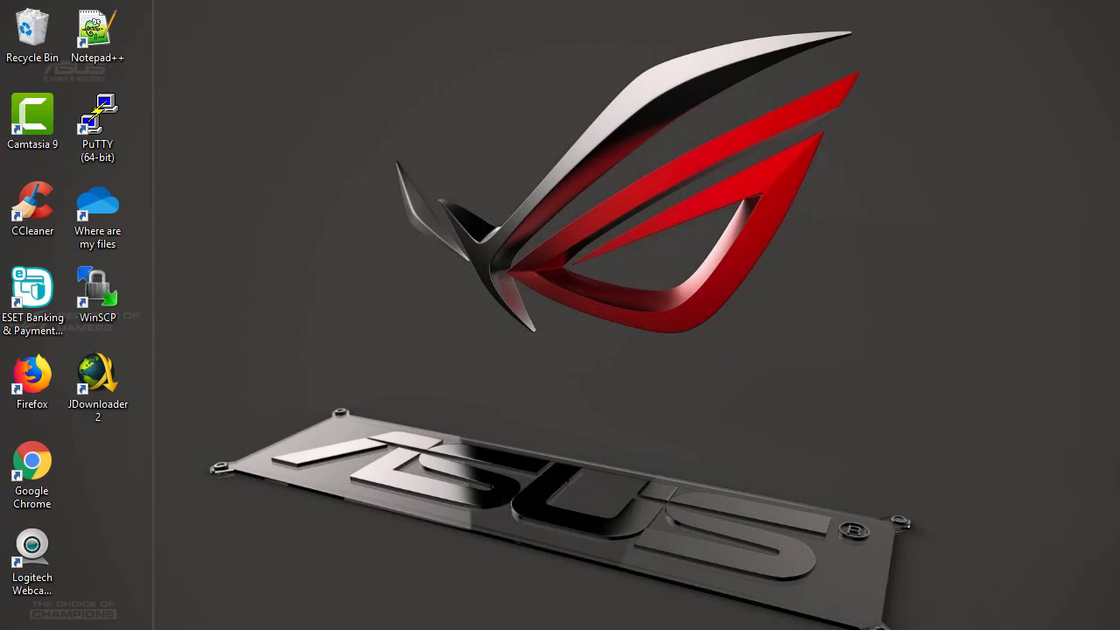
left_click(448, 626)
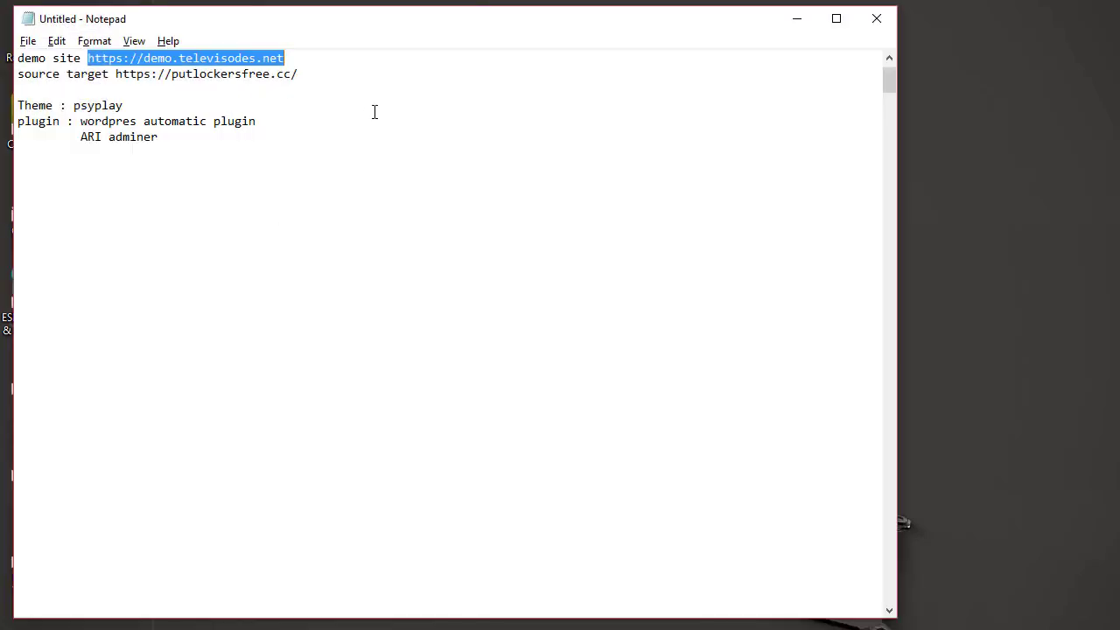
key("alt+Tab")
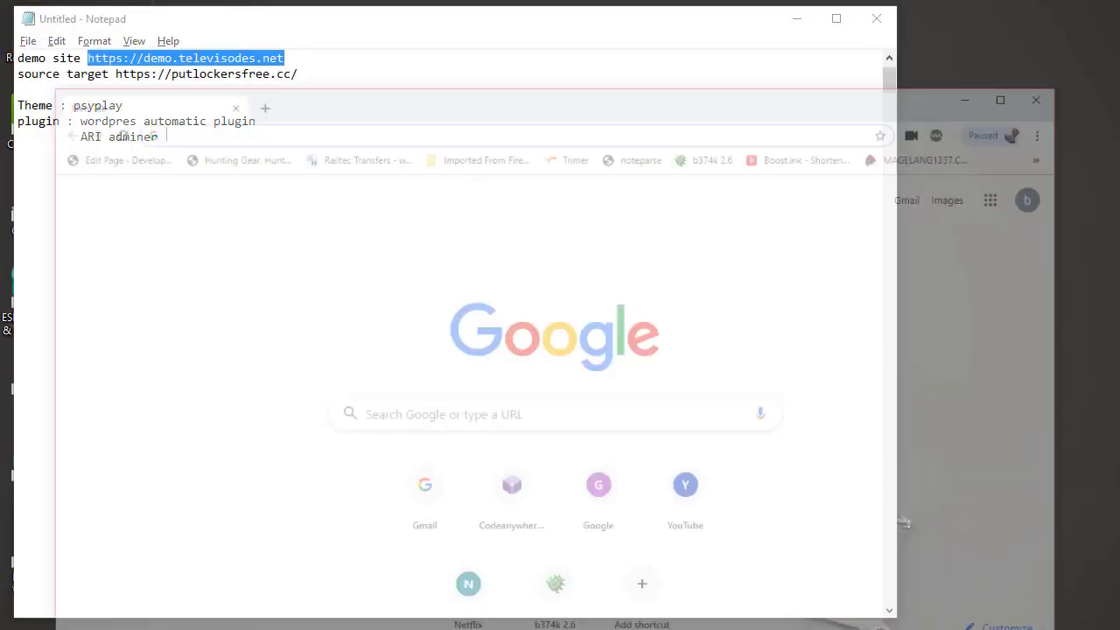
Load the demo site address in the browser and continue the installation in English
left_click(331, 56)
type("https://demo.televisodes.net")
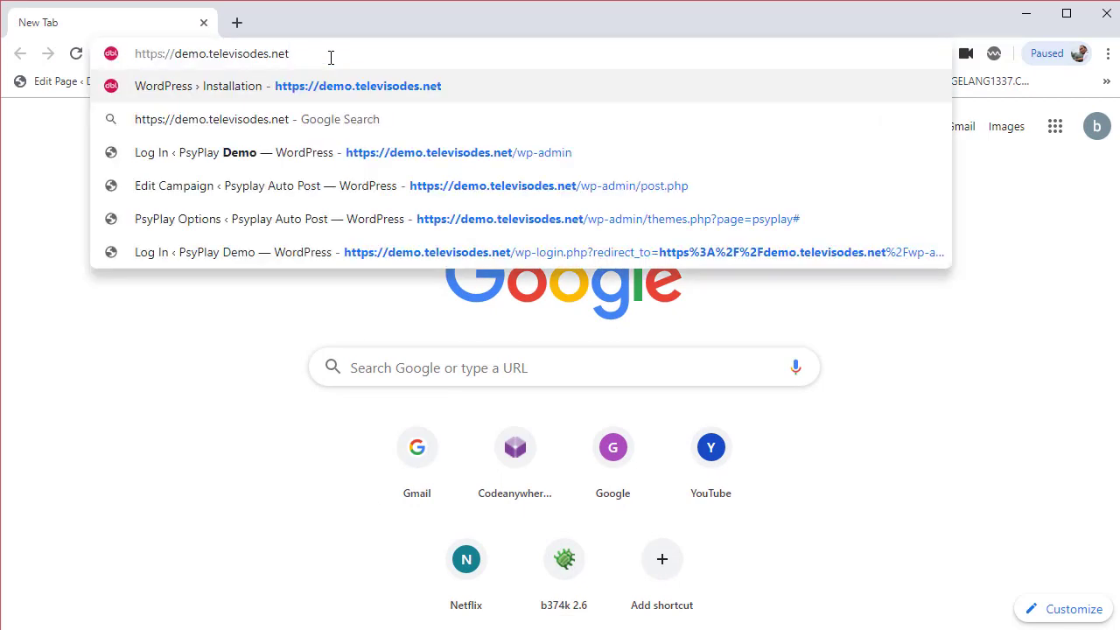
key("Return")
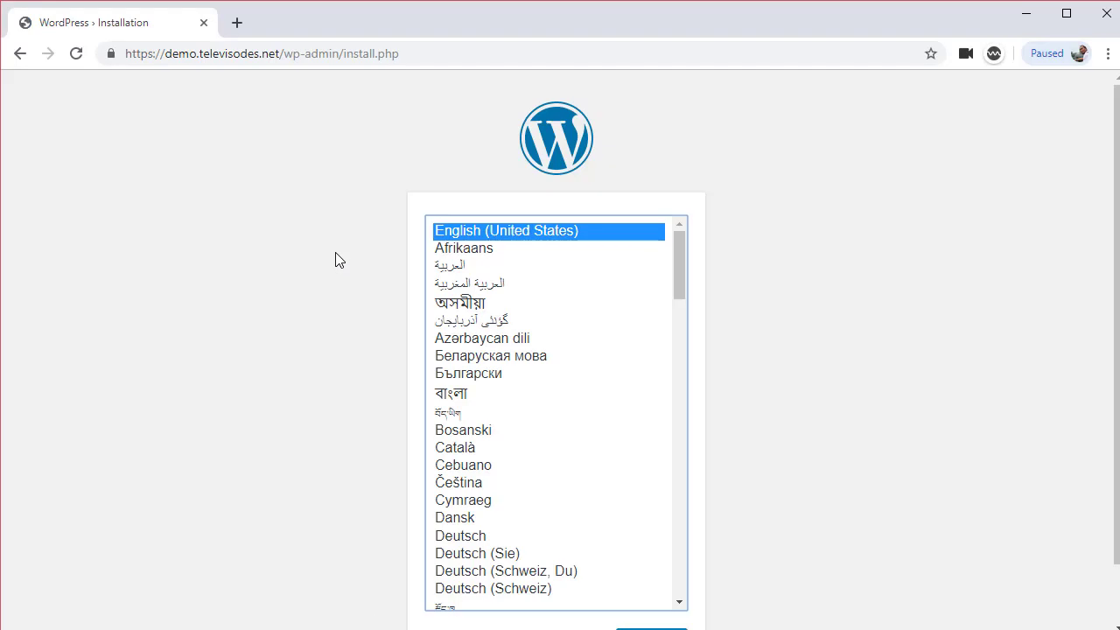
scroll(722, 437, "down", 2)
left_click(654, 580)
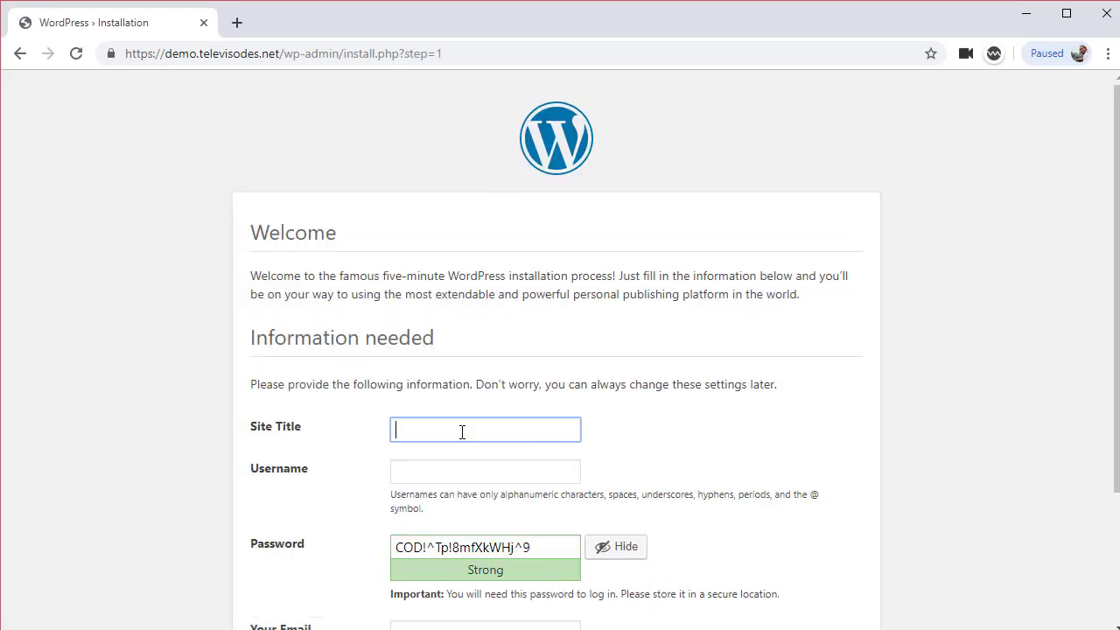
Install WordPress with site title 'test psyplay autopost', username admin and the admin e-mail
type("test psyplay autopost")
left_click(479, 474)
type("admin")
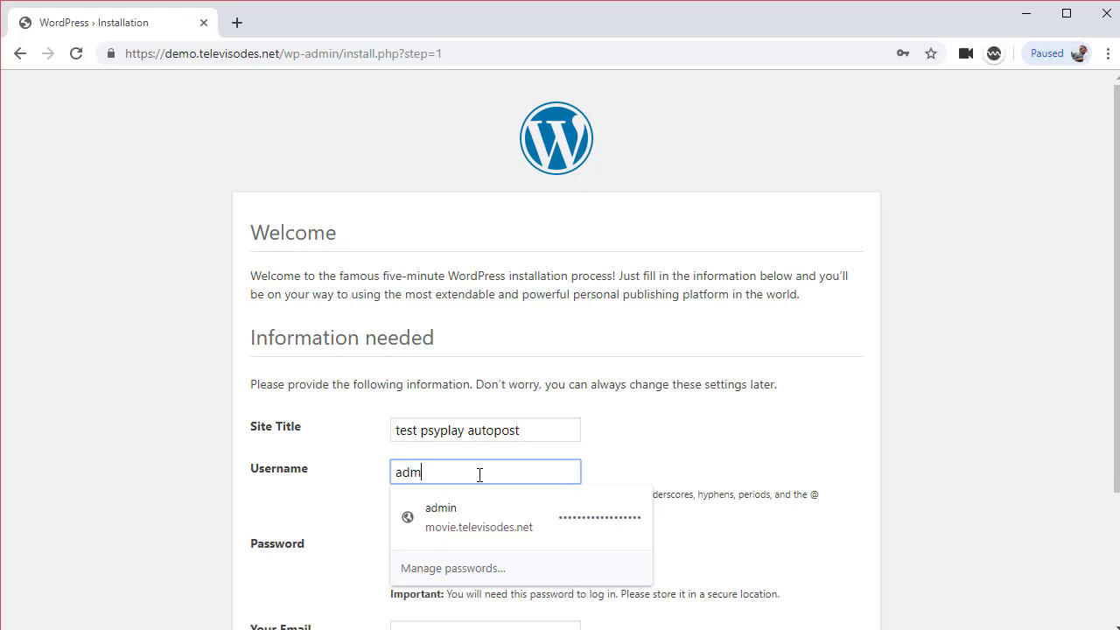
key("Tab")
key("ctrl+c")
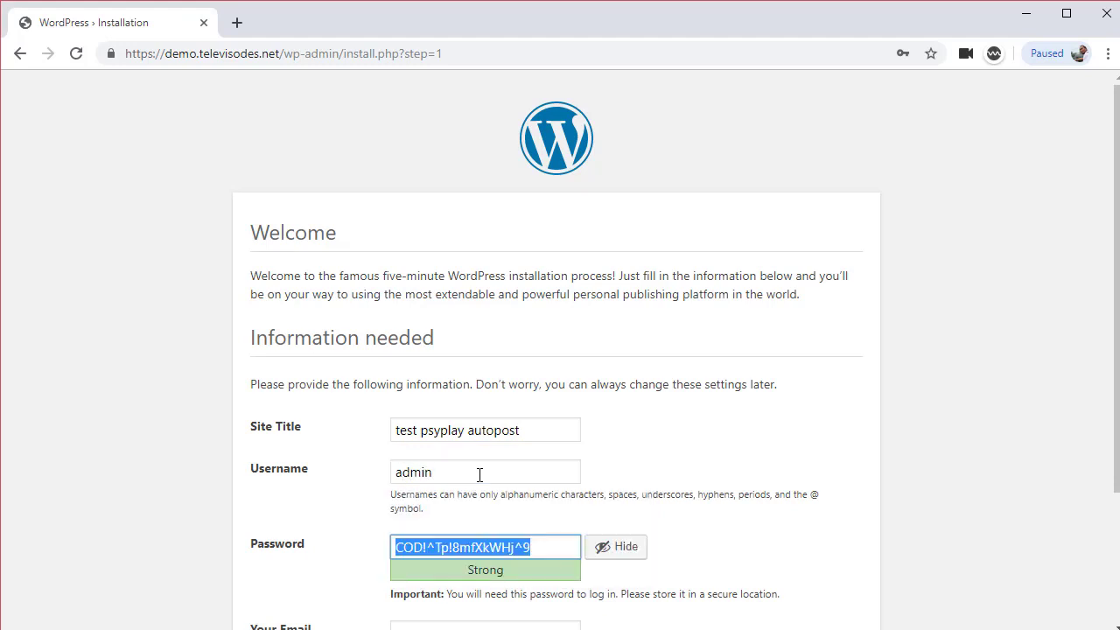
scroll(490, 449, "down", 2)
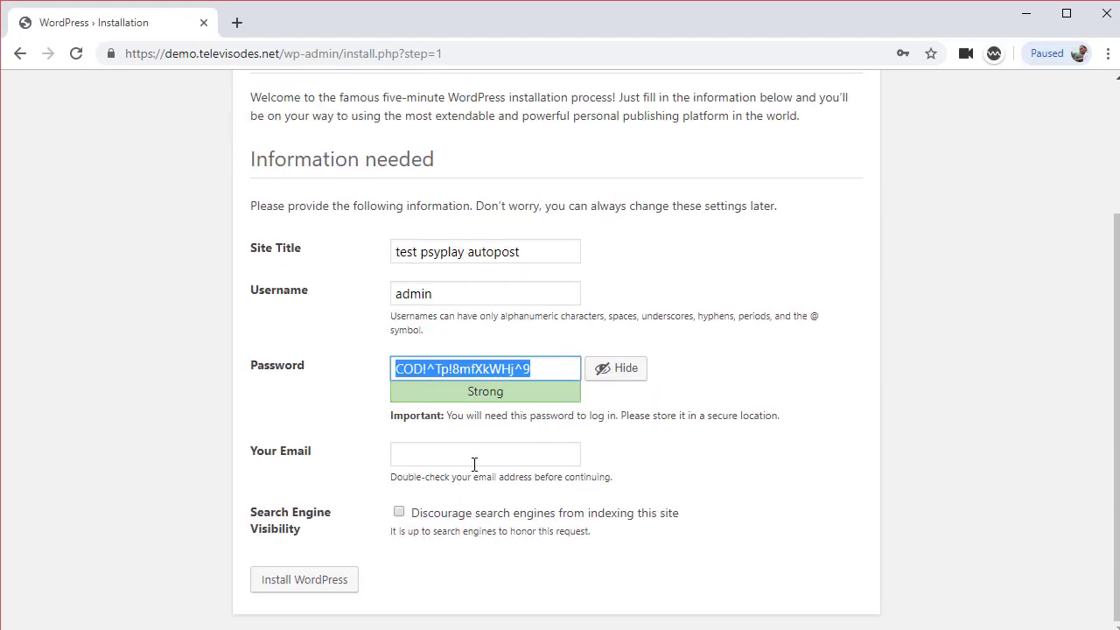
left_click(473, 457)
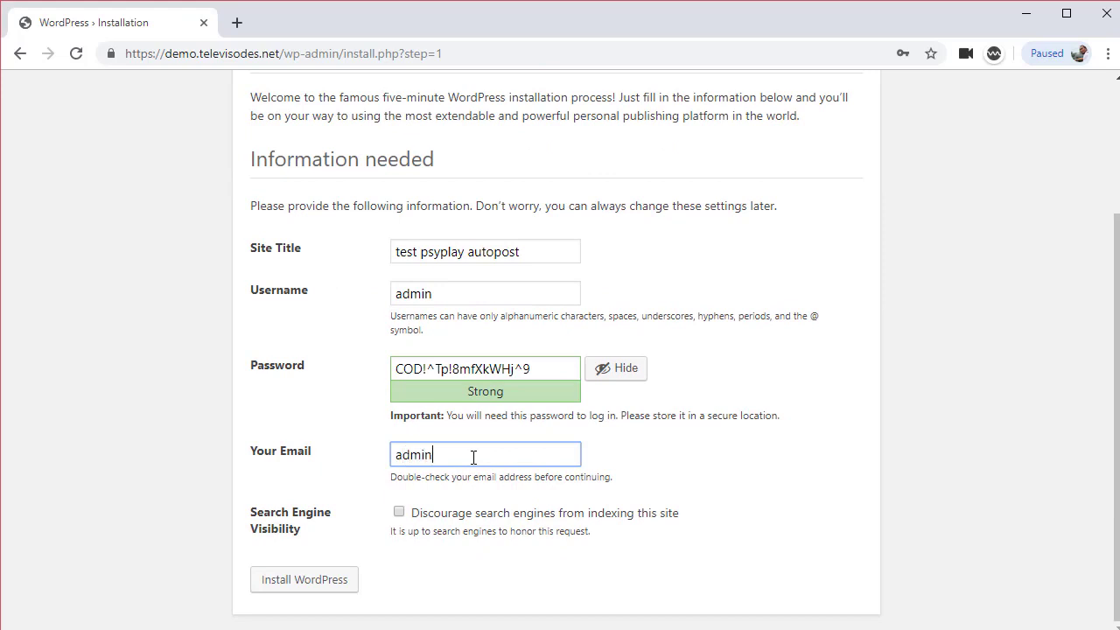
left_click(291, 582)
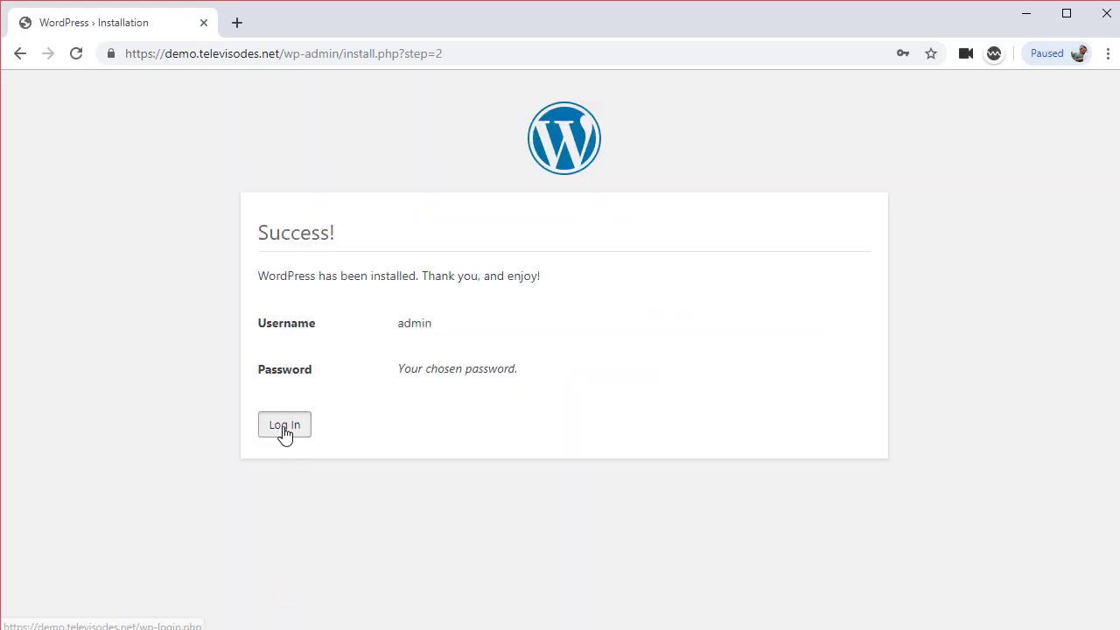
Log in to the new site as admin with the copied password
left_click(285, 428)
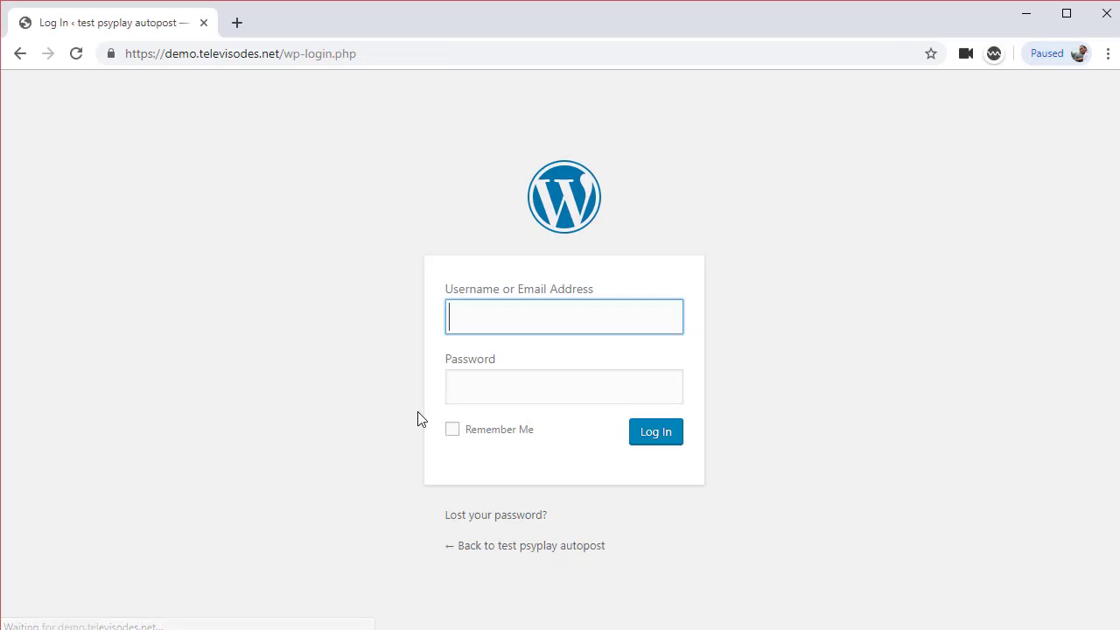
key("ctrl+v")
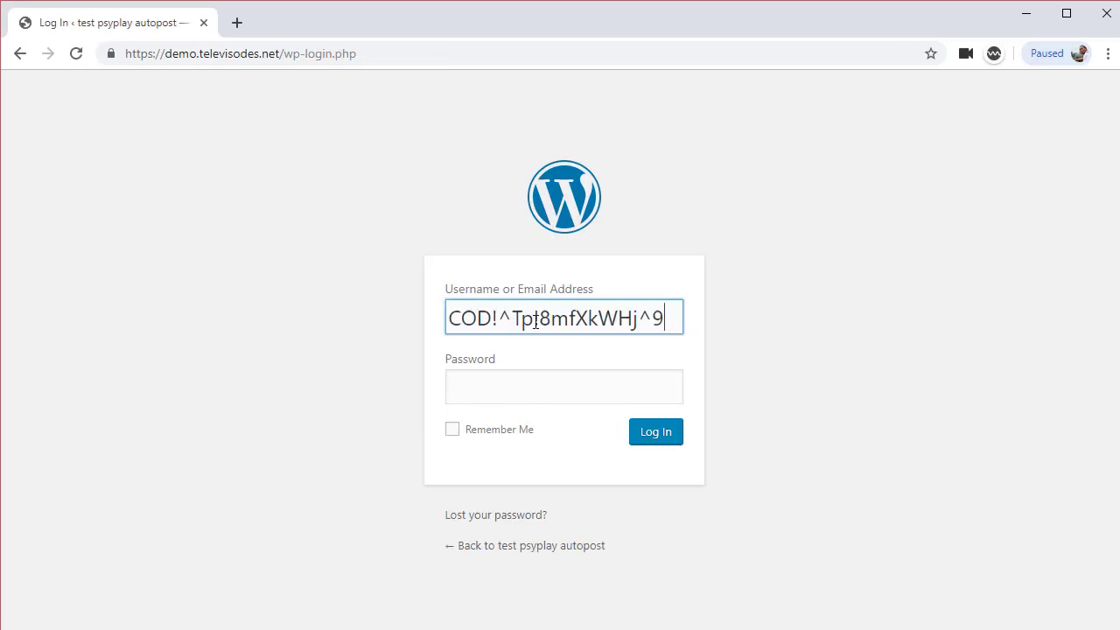
triple_click(535, 321)
type("admin")
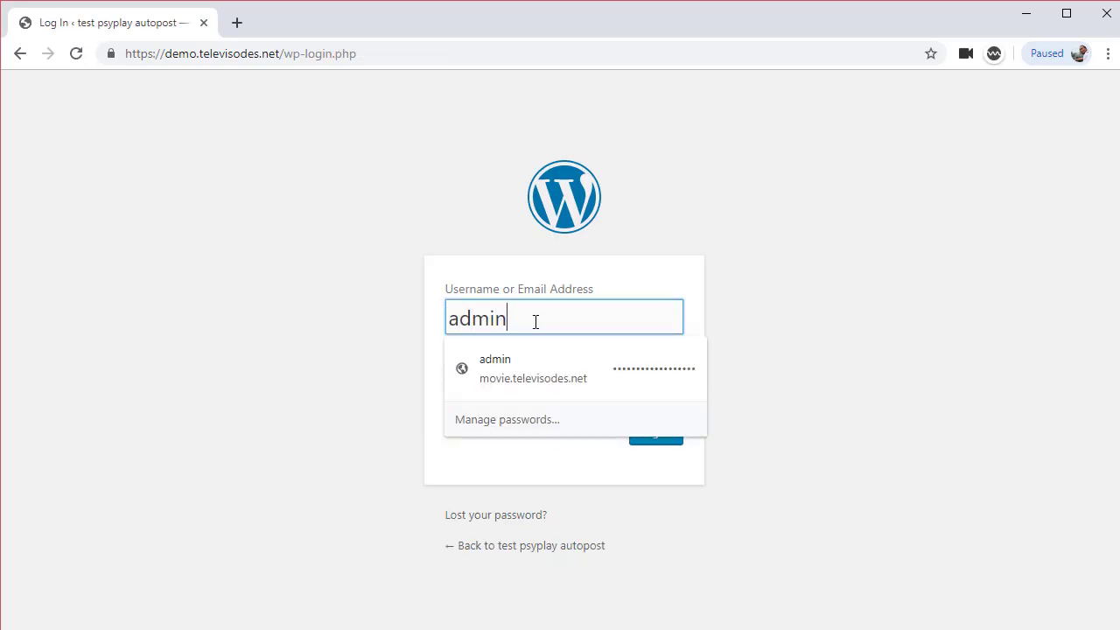
key("Tab")
key("ctrl+v")
left_click(648, 435)
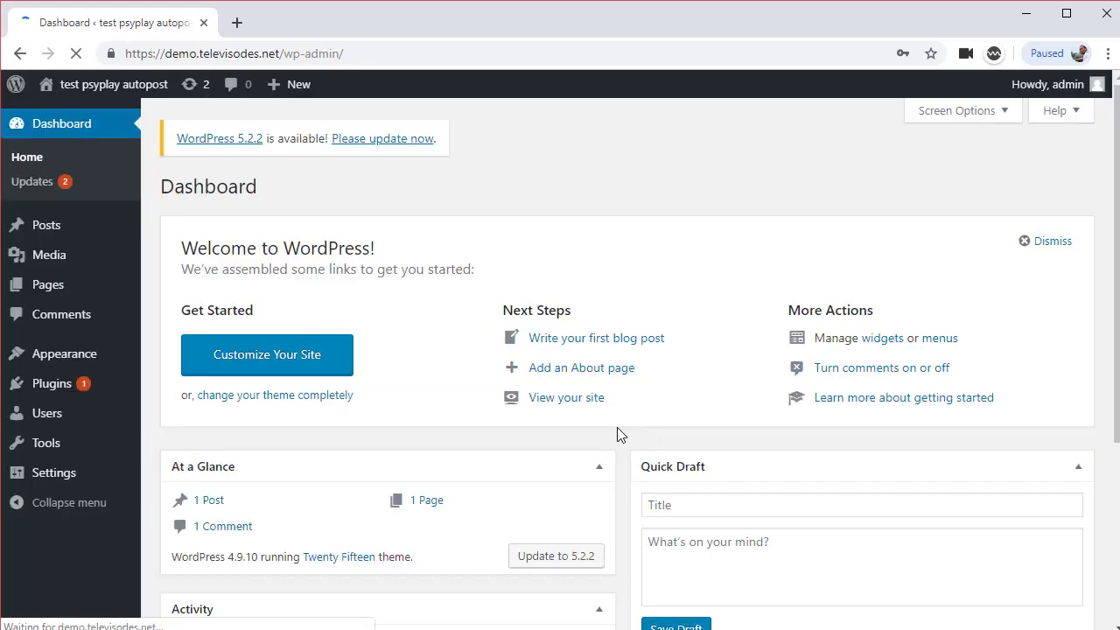
Move the sample Hello world! post to the Trash
mouse_move(62, 228)
left_click(177, 232)
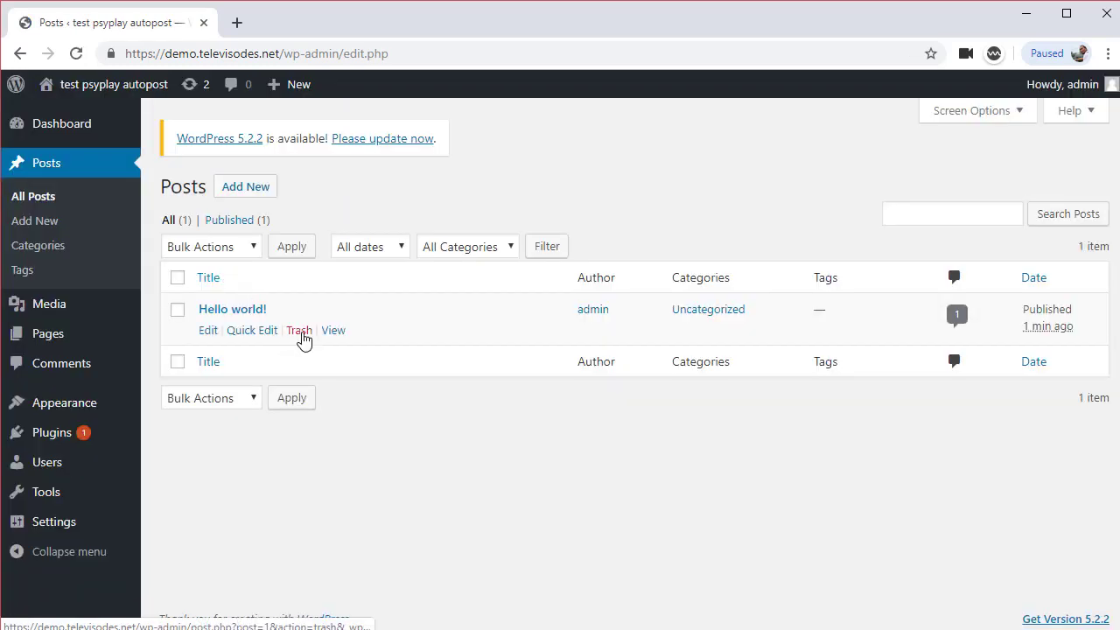
left_click(300, 333)
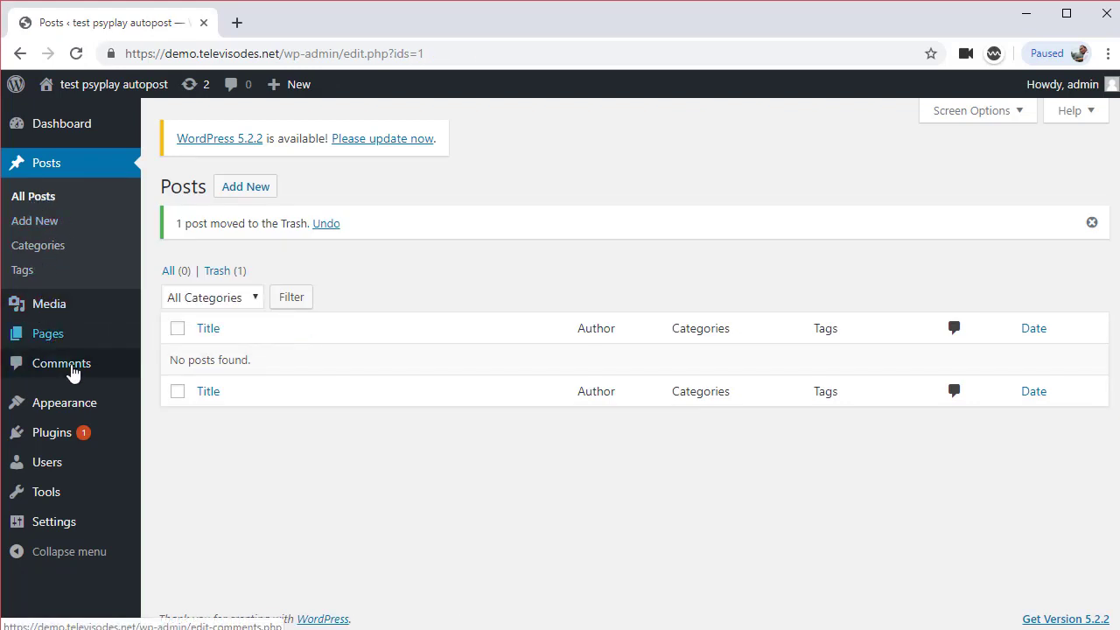
Upload dblcore.zip from the THEMES\PSYPLAY folder as a new theme and install it
mouse_move(53, 402)
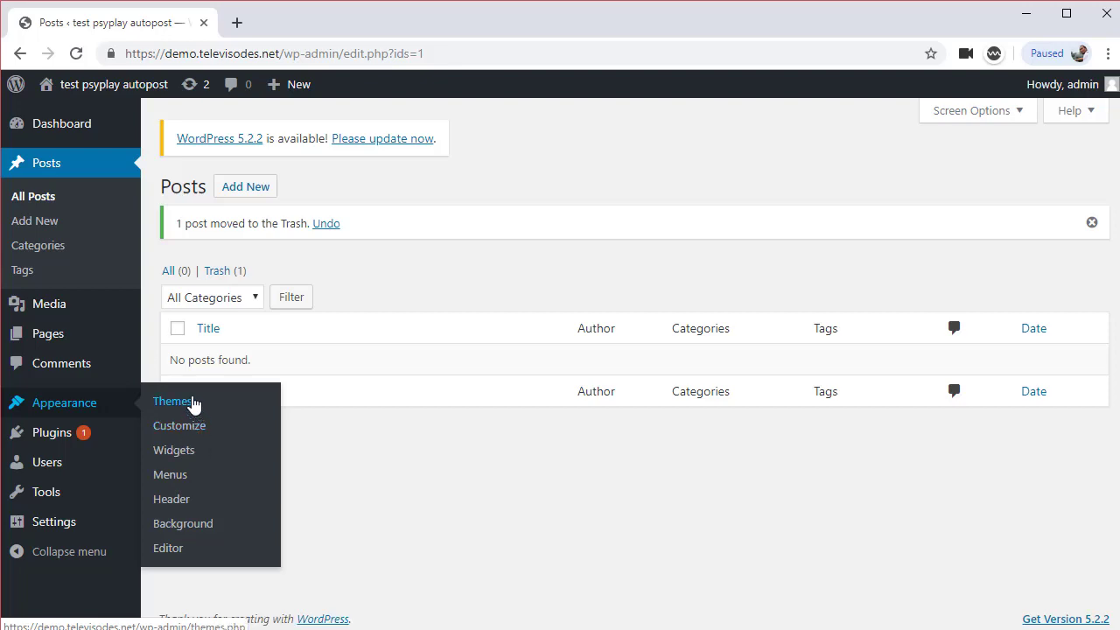
left_click(193, 402)
left_click(376, 253)
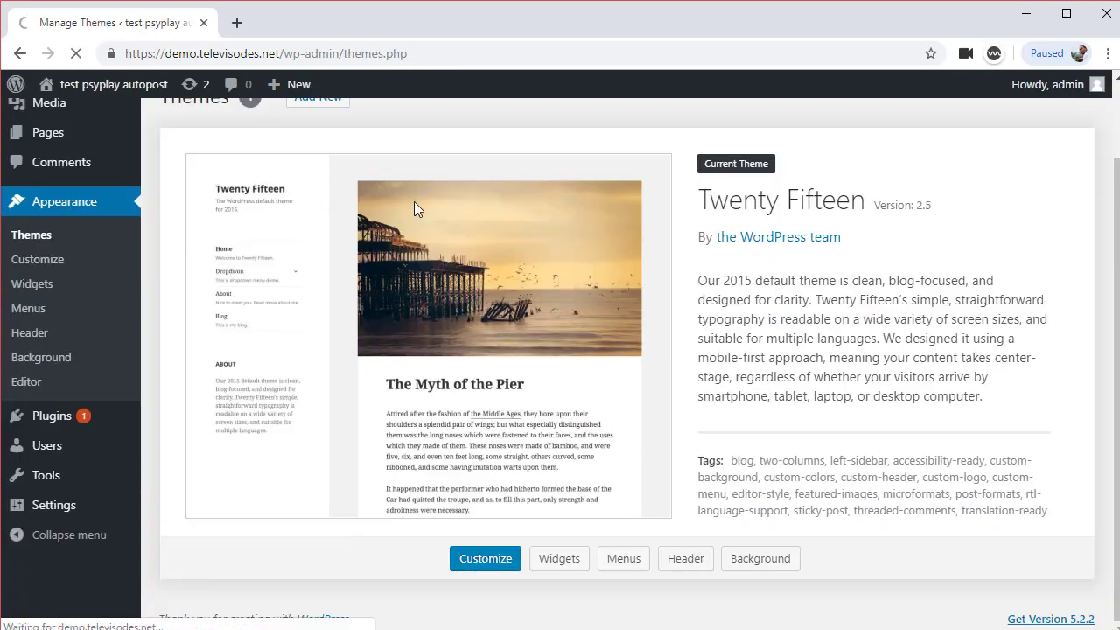
left_click(324, 187)
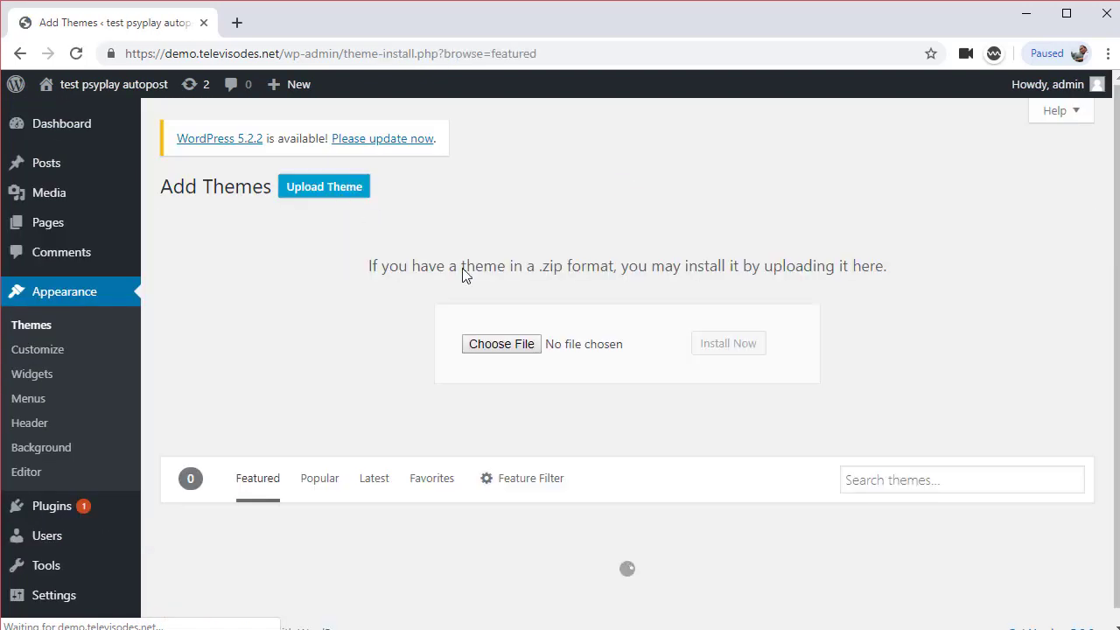
left_click(503, 345)
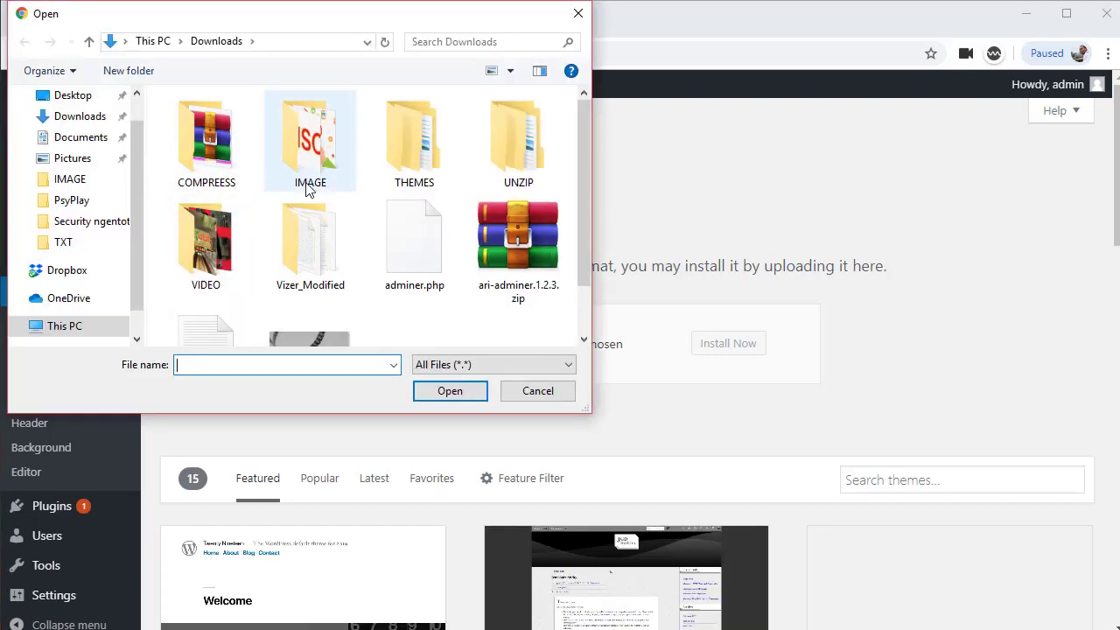
double_click(414, 144)
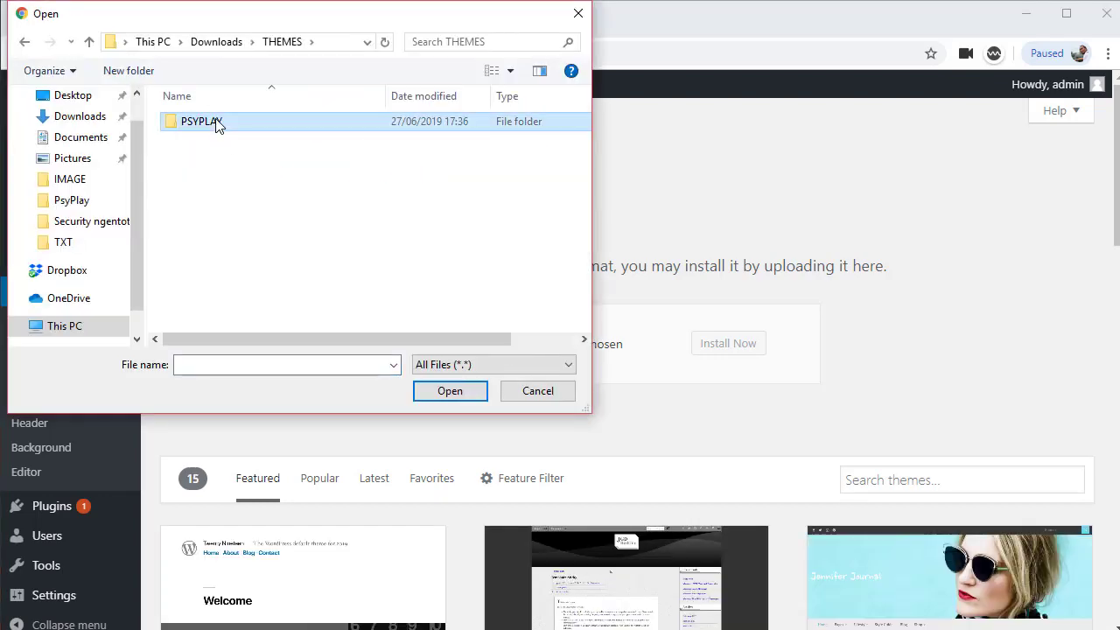
double_click(218, 123)
left_click(214, 195)
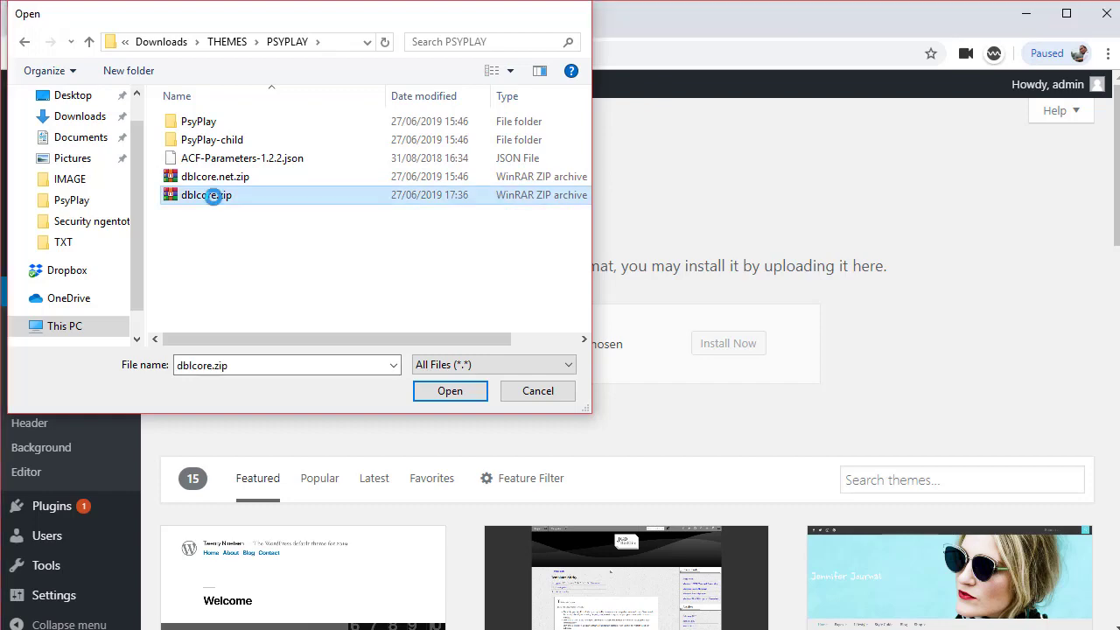
double_click(213, 196)
left_click(740, 354)
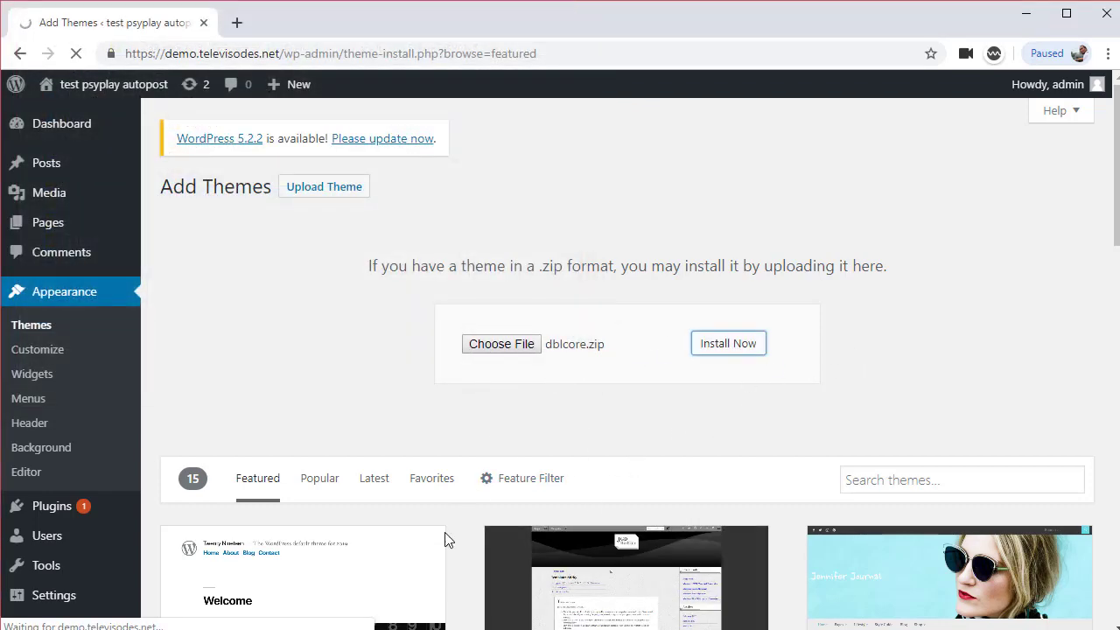
Add the line 'psyplay themes come with customfield for movie player' to the Notepad notes
left_click(420, 573)
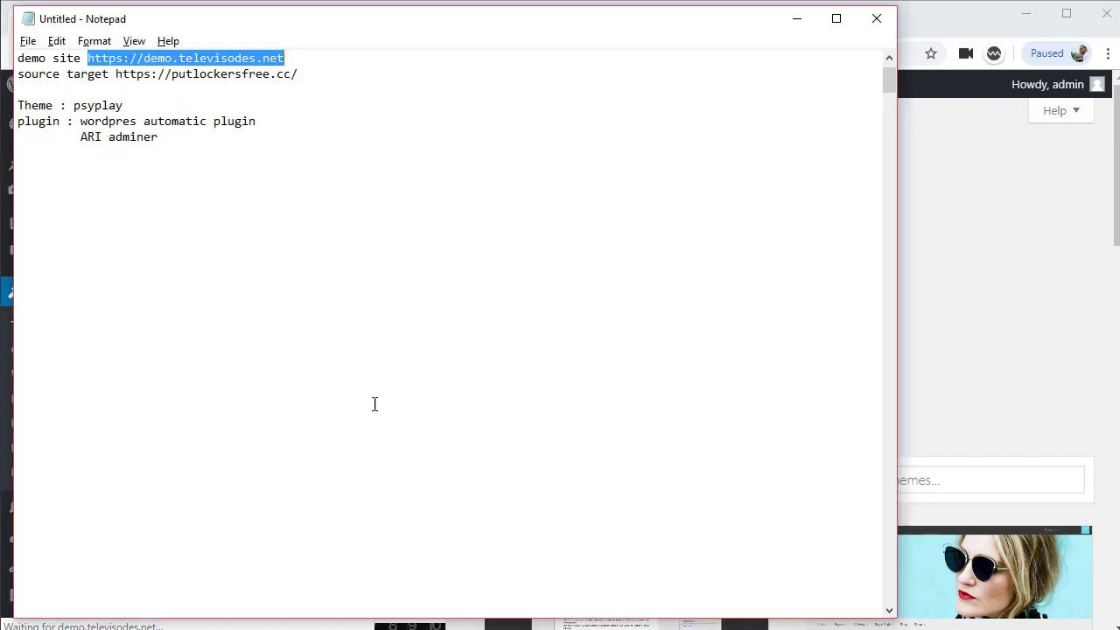
left_click(294, 208)
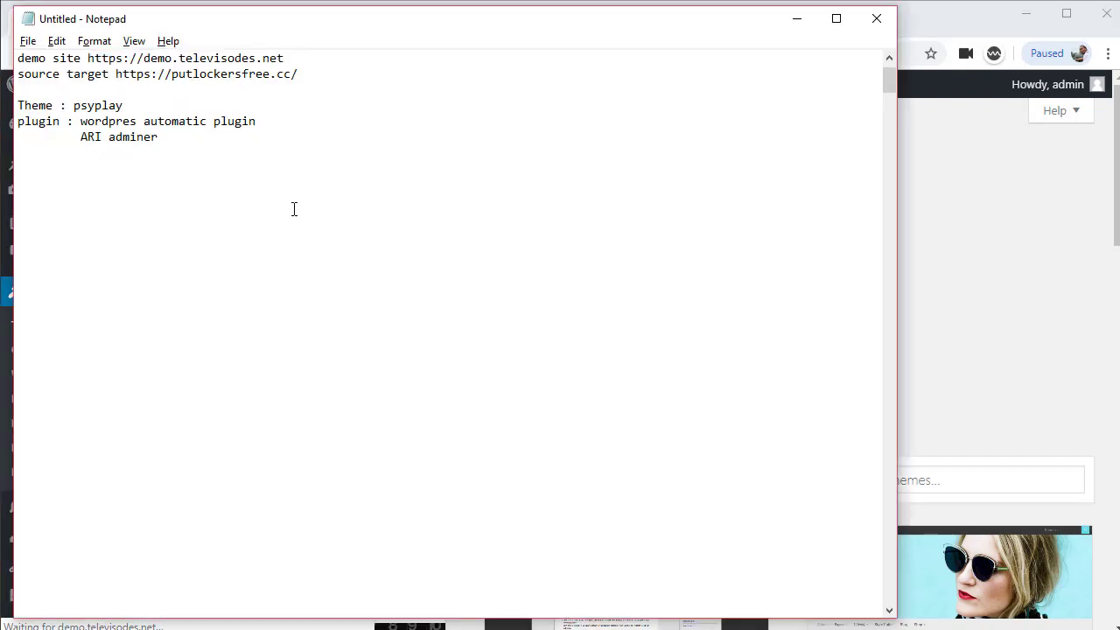
type("psyplay themes come ")
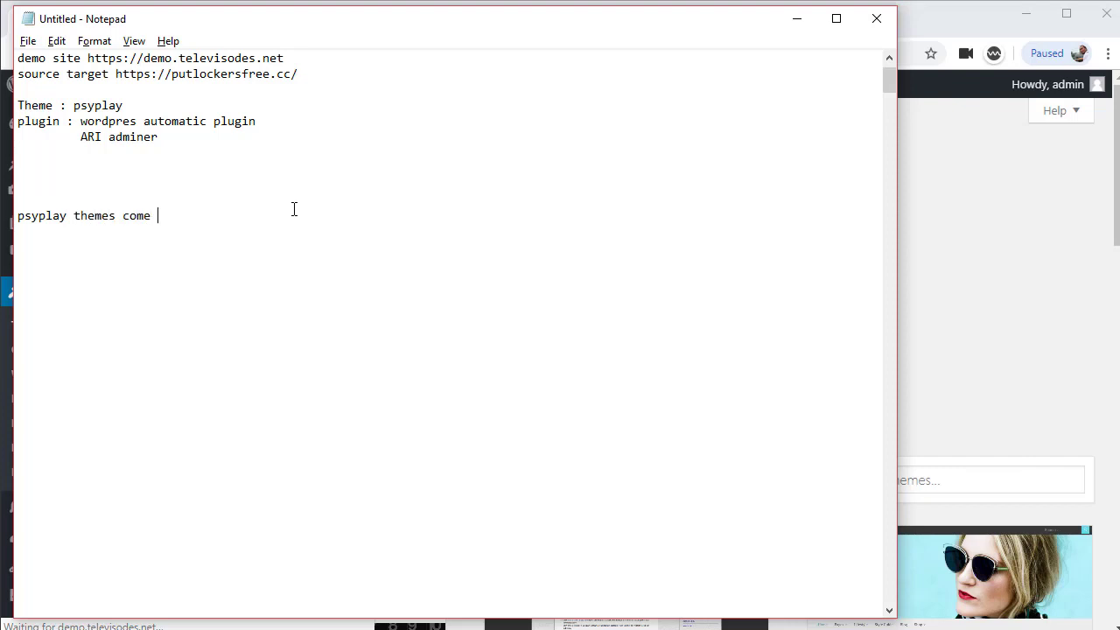
type("with customfield for movie player..")
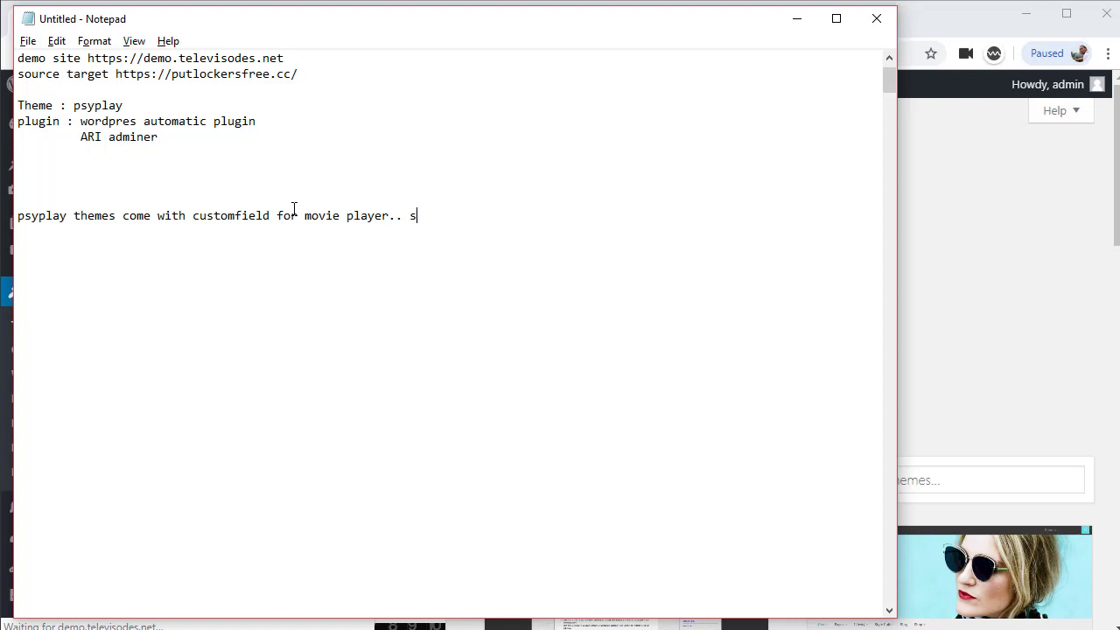
key("alt+Tab")
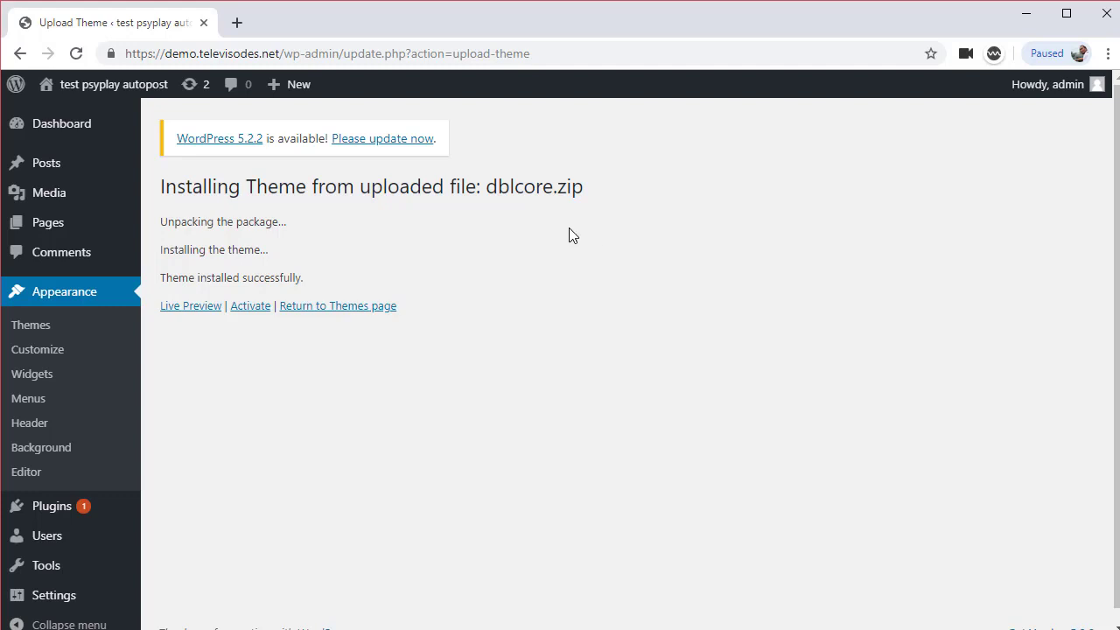
Activate the PsyPlay theme and review its required-plugins notice
left_click(245, 308)
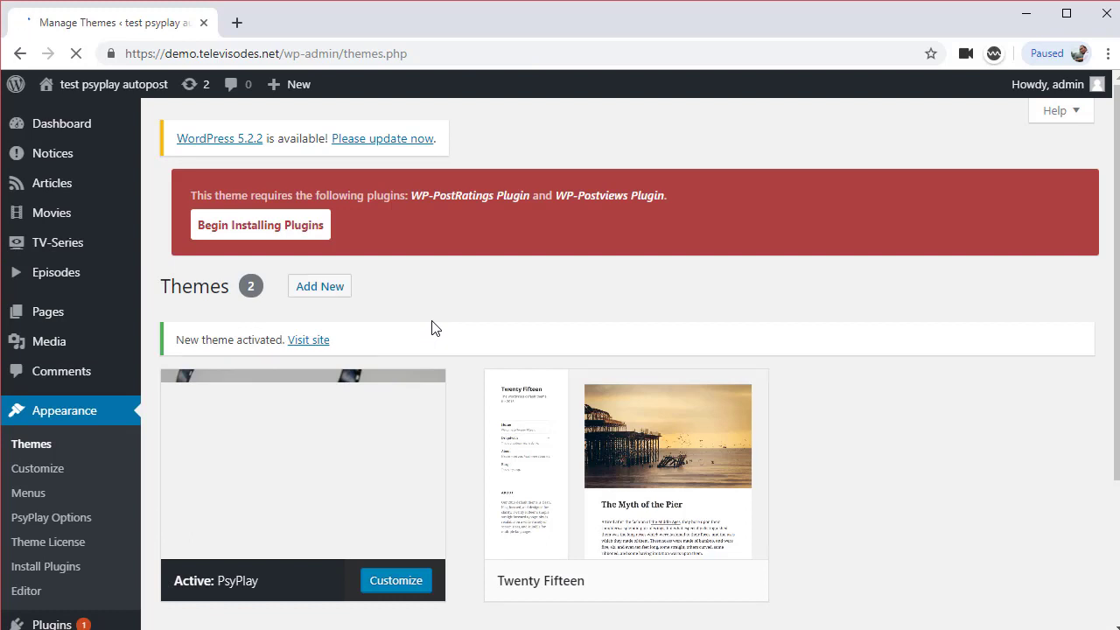
scroll(435, 328, "down", 2)
scroll(439, 327, "up", 1)
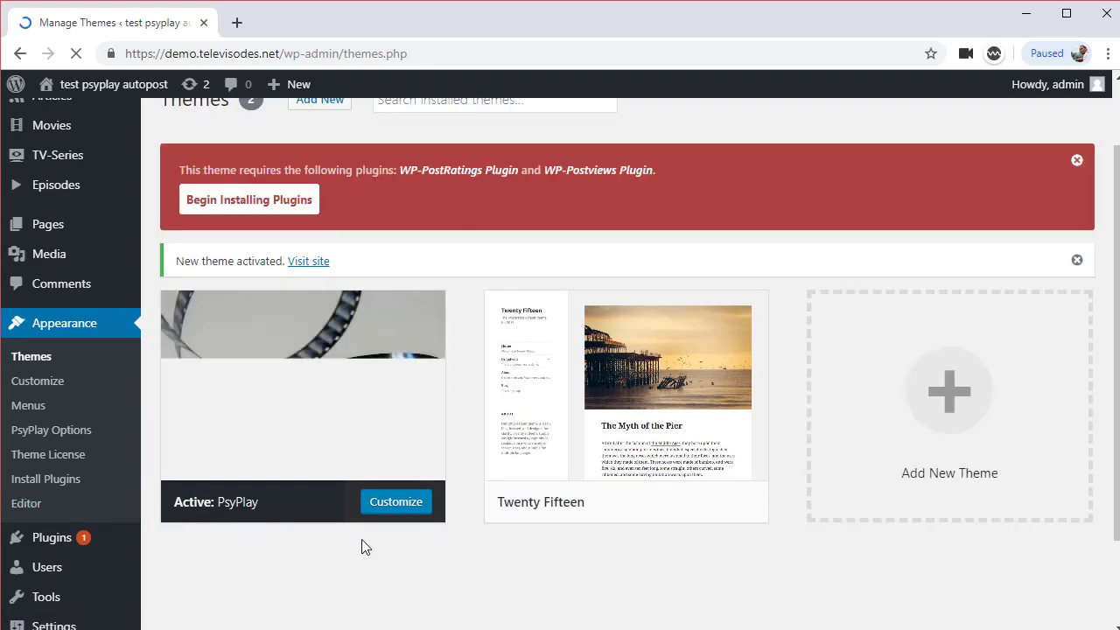
scroll(454, 558, "down", 2)
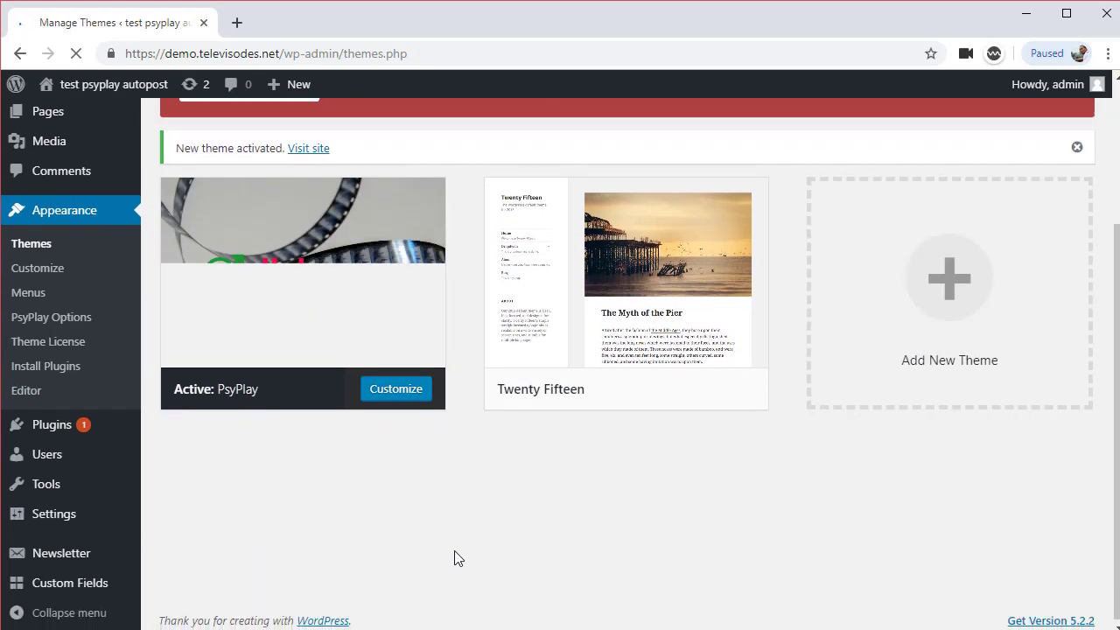
scroll(454, 557, "up", 3)
scroll(262, 586, "down", 2)
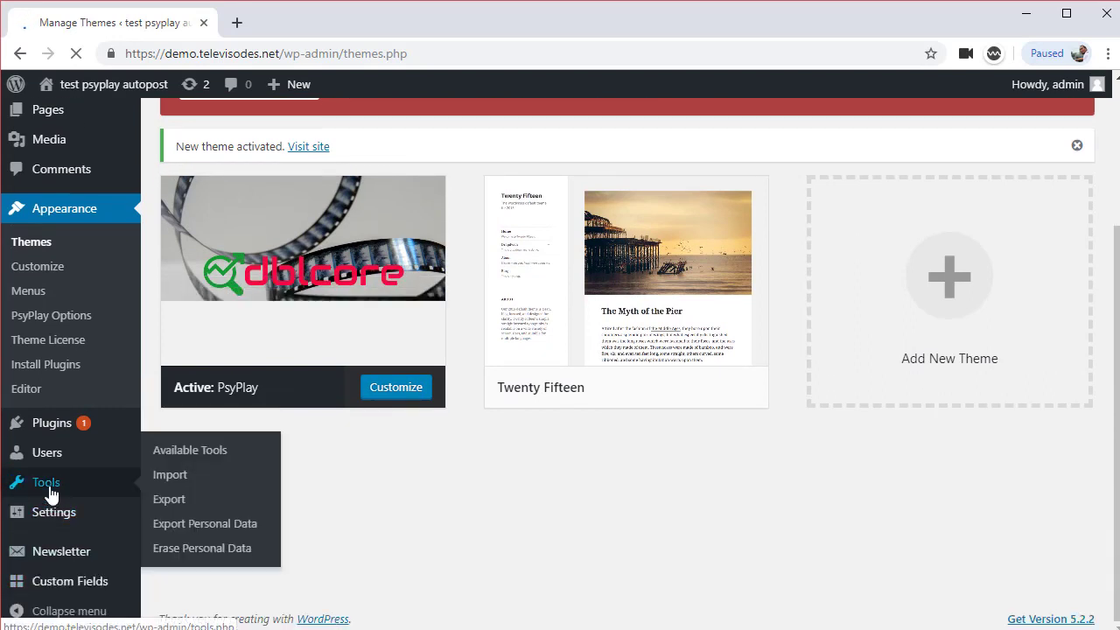
mouse_move(75, 584)
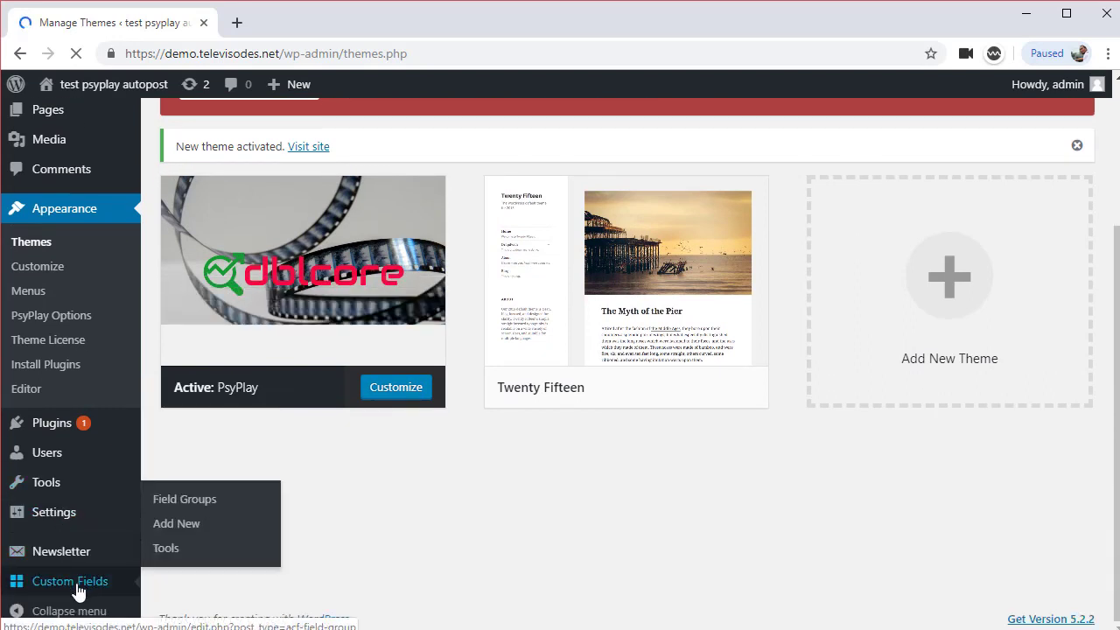
Import ACF-Parameters-1.2.2.json in Custom Fields Tools, adding five field groups
left_click(166, 550)
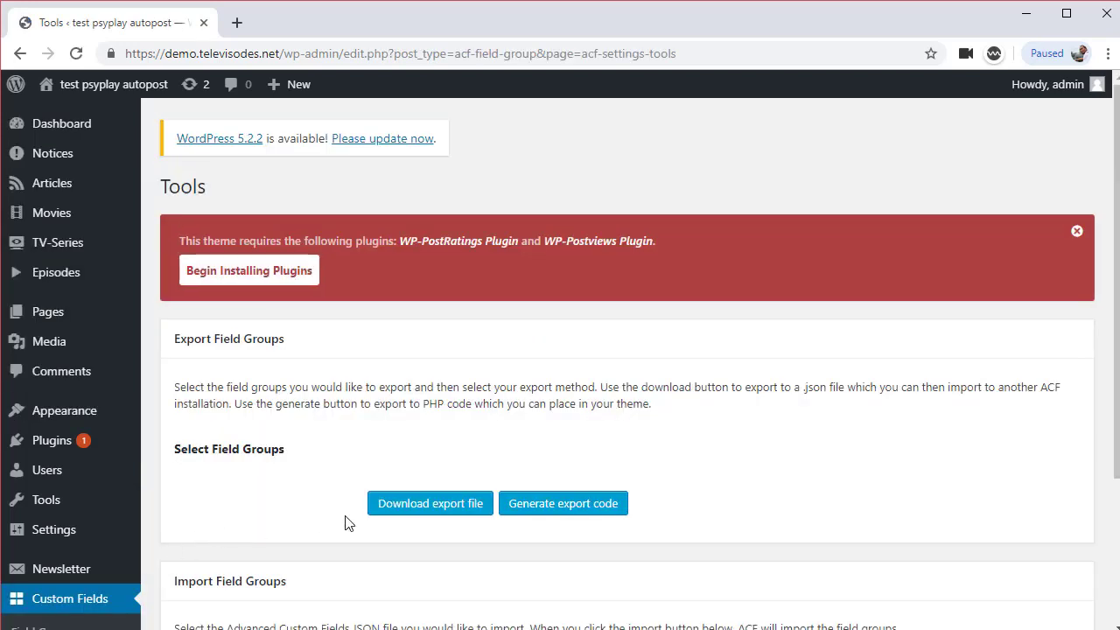
scroll(412, 520, "down", 1)
left_click(404, 551)
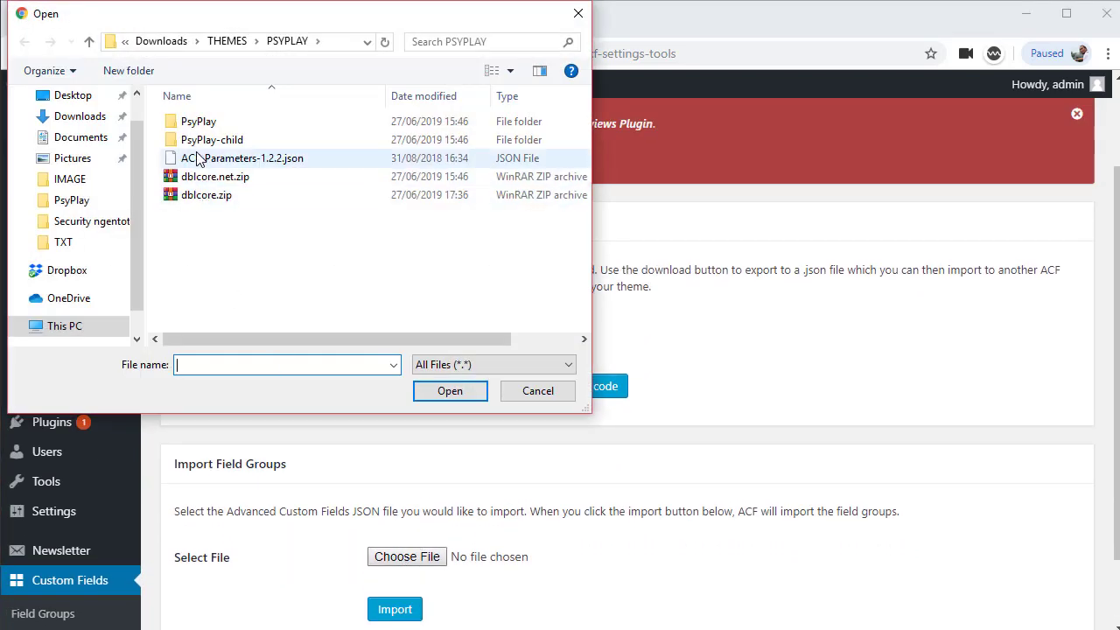
double_click(203, 158)
scroll(664, 532, "down", 1)
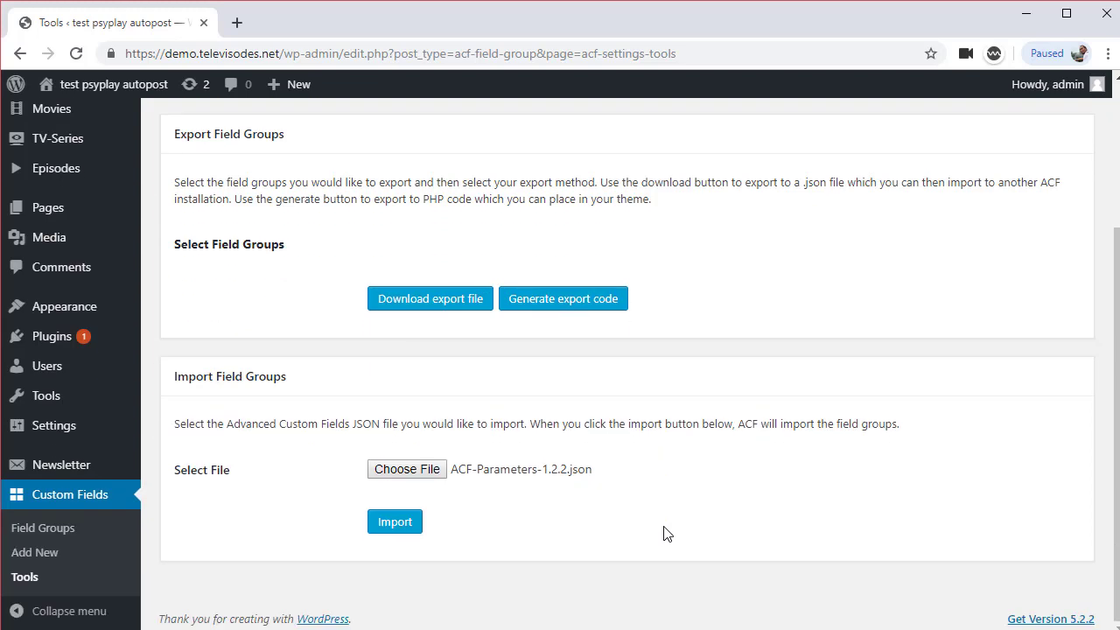
left_click(395, 523)
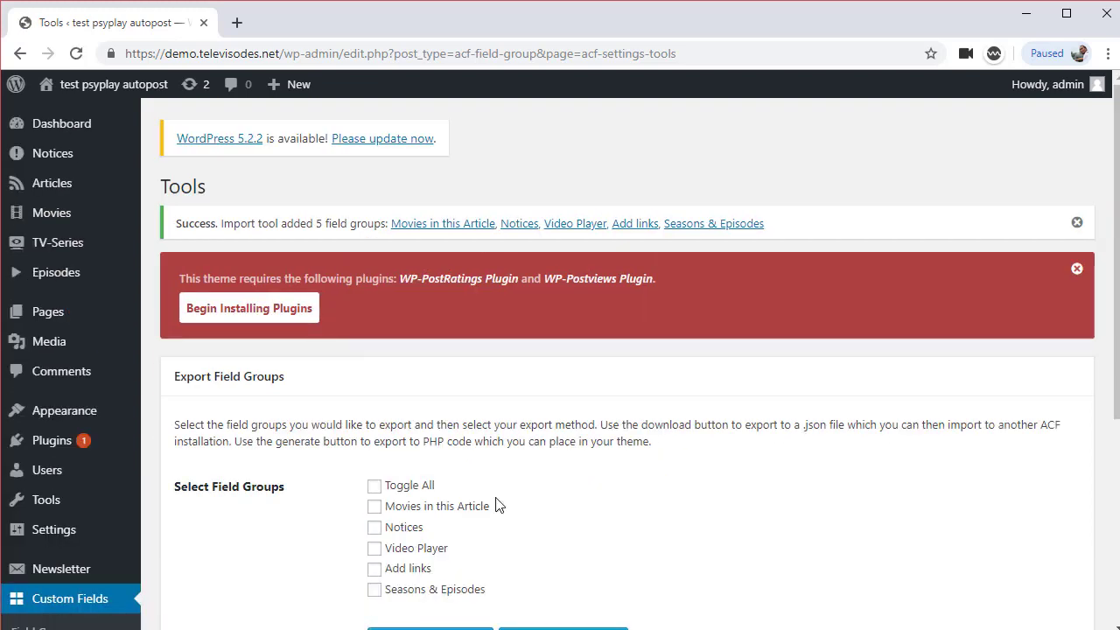
scroll(527, 495, "down", 4)
scroll(542, 495, "down", 1)
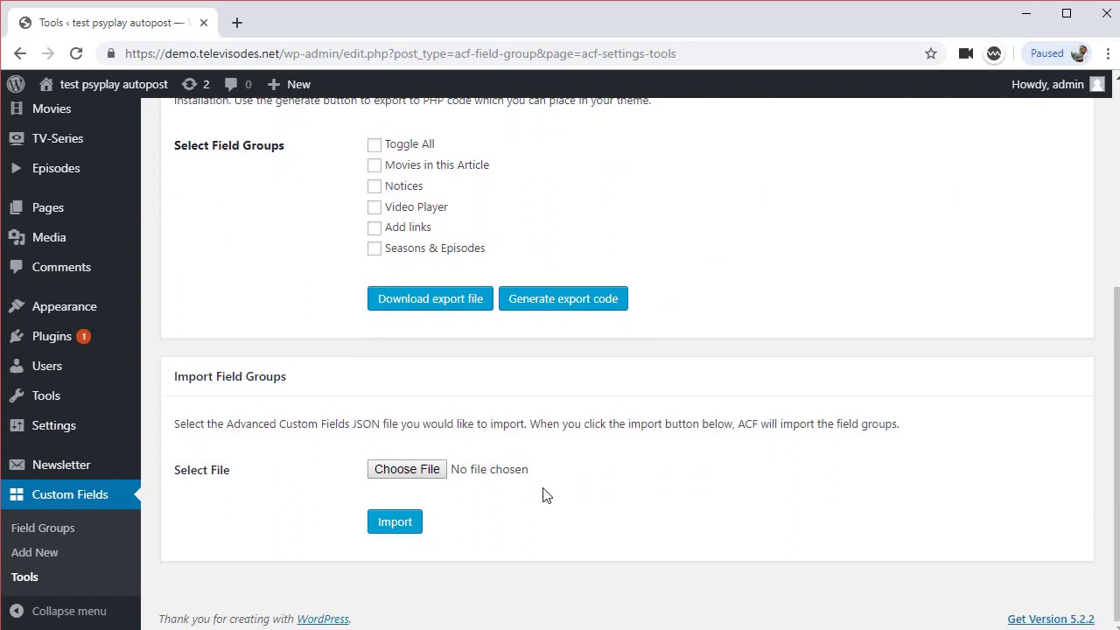
scroll(651, 477, "up", 2)
scroll(691, 477, "down", 3)
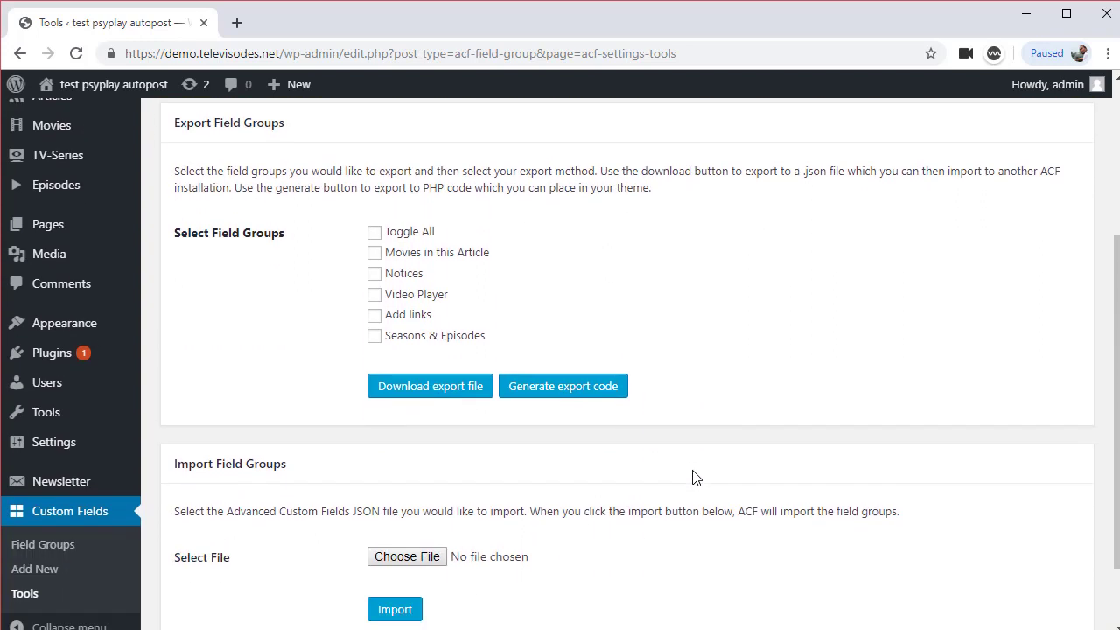
scroll(687, 477, "up", 2)
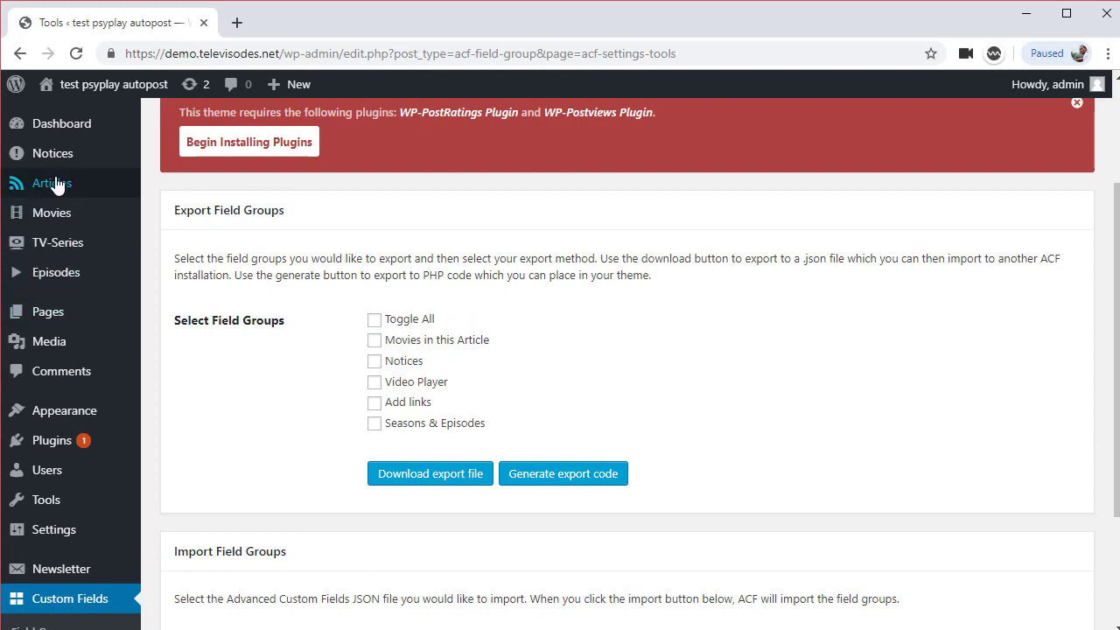
mouse_move(118, 416)
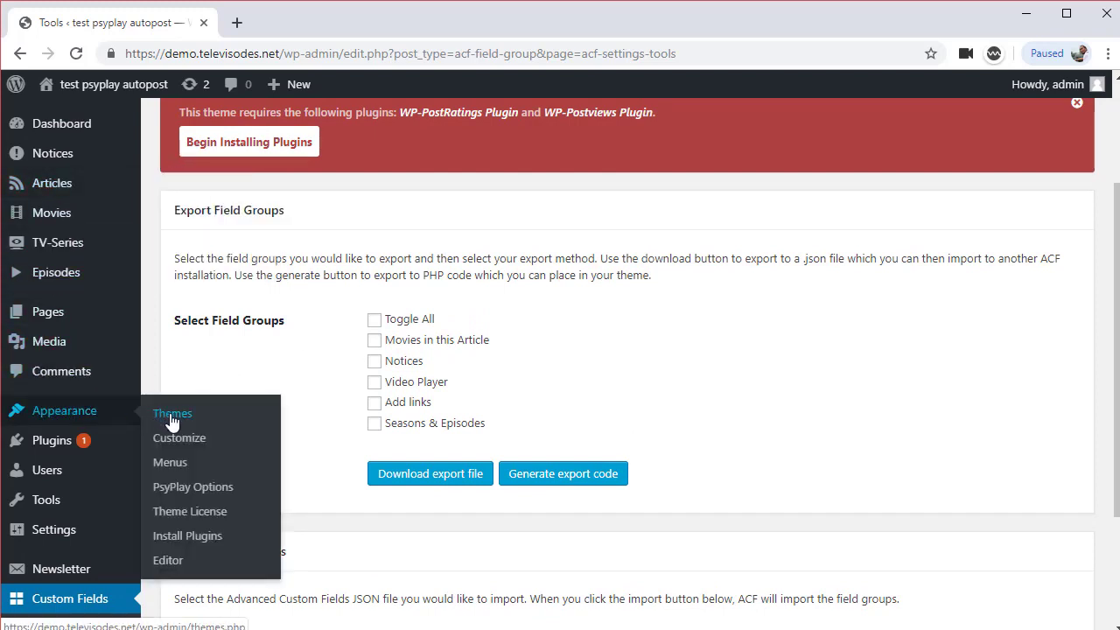
Open PsyPlay Options and enable the Admin Bar
left_click(193, 487)
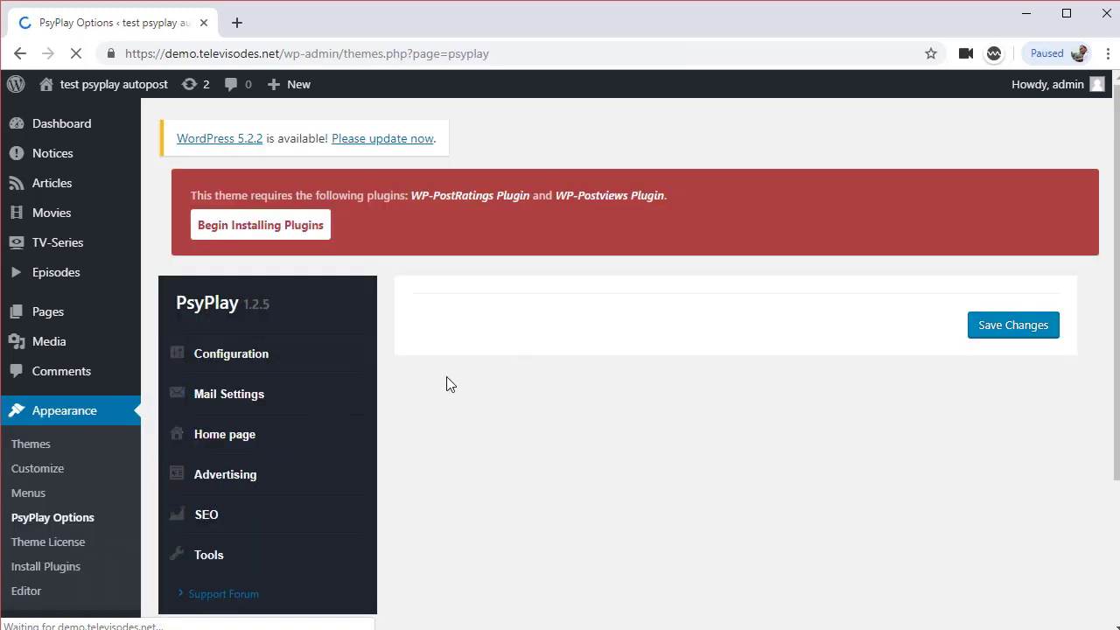
scroll(355, 393, "down", 1)
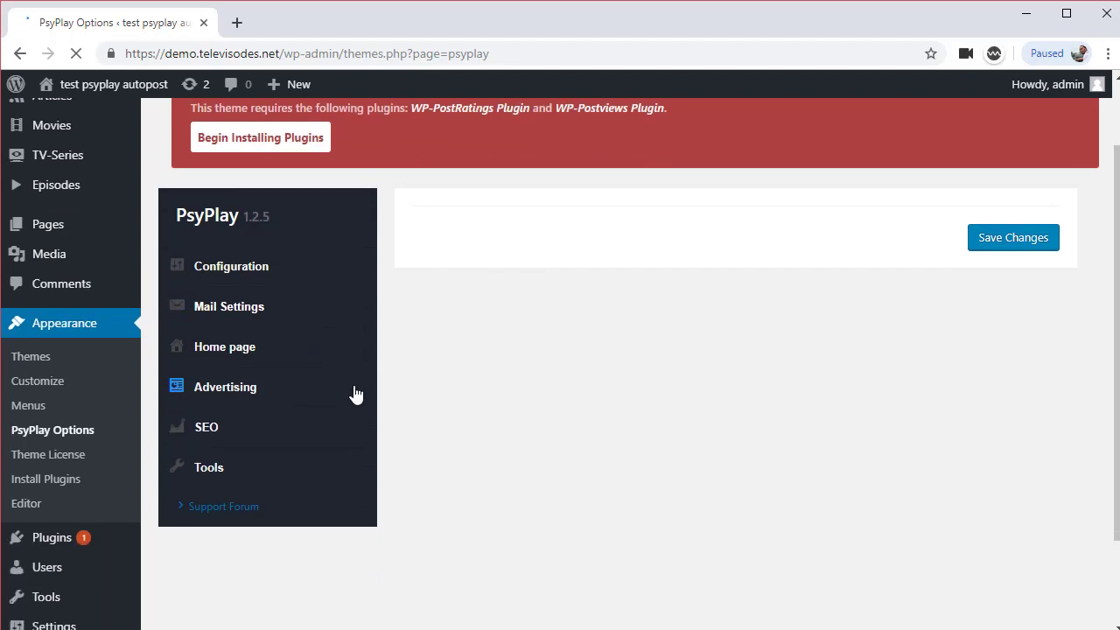
scroll(354, 394, "up", 1)
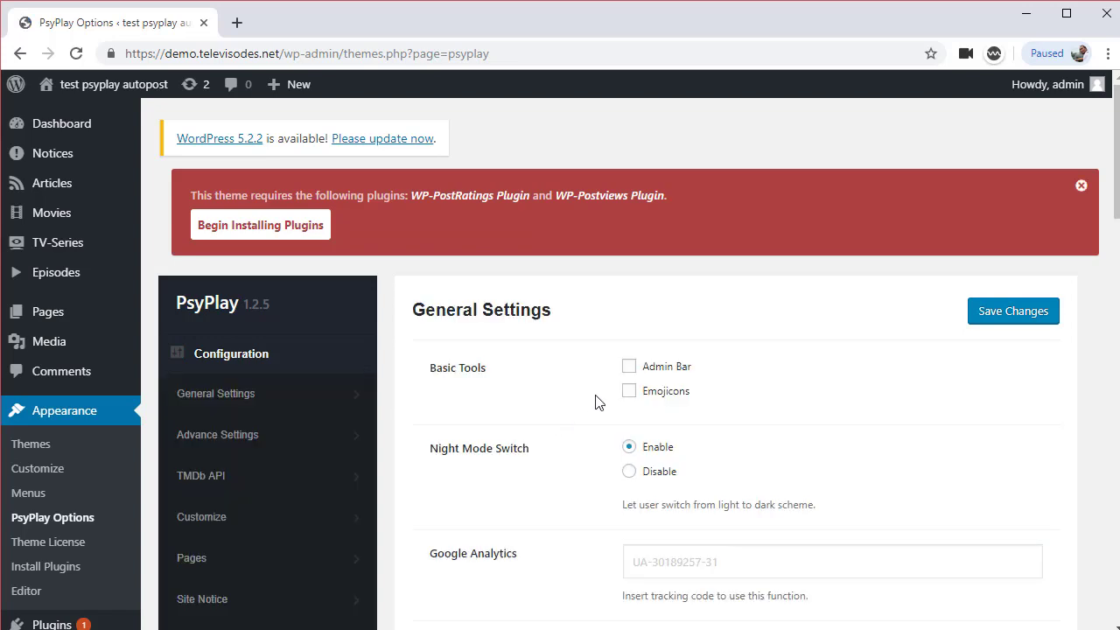
left_click(628, 367)
scroll(709, 429, "down", 1)
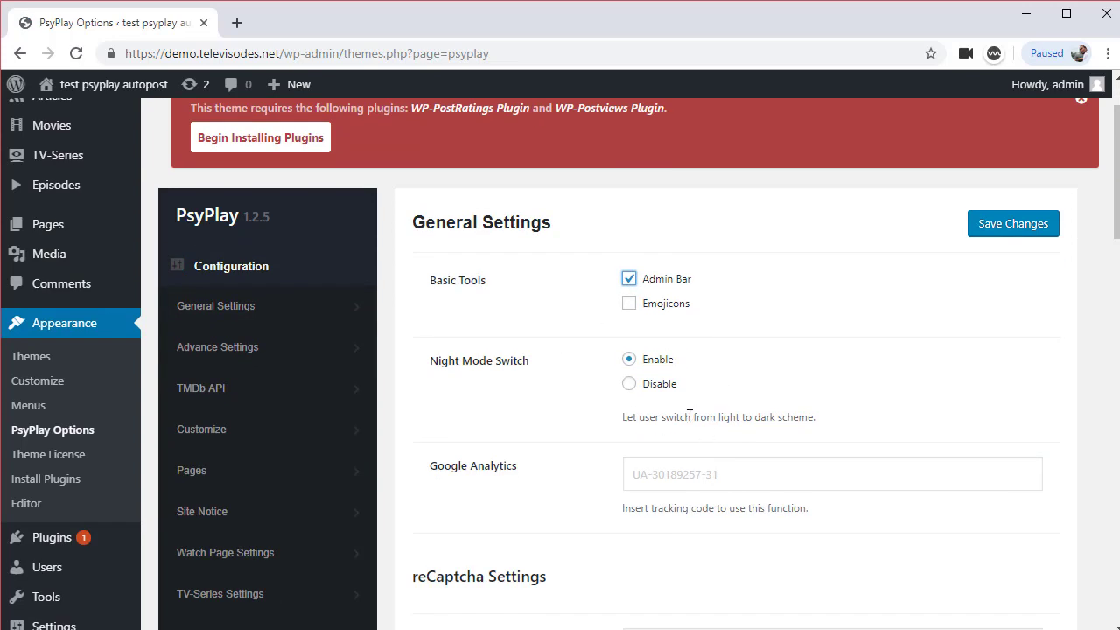
scroll(612, 420, "down", 4)
scroll(594, 452, "down", 3)
scroll(595, 452, "up", 7)
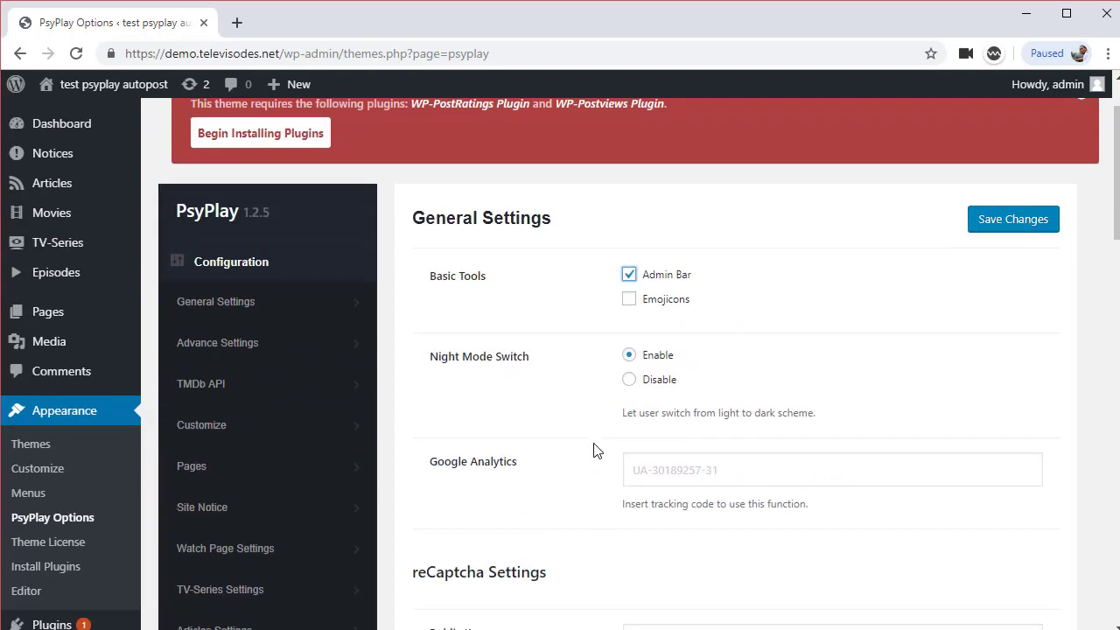
Review the Advanced and Style customization sections of the theme options
left_click(239, 348)
scroll(580, 449, "down", 1)
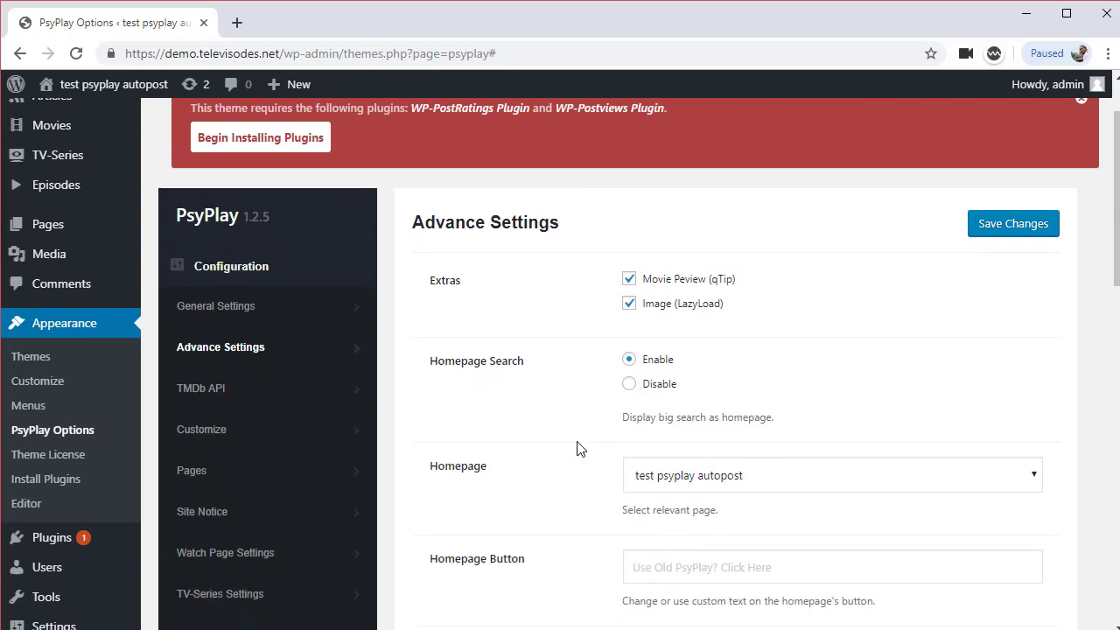
scroll(577, 446, "down", 1)
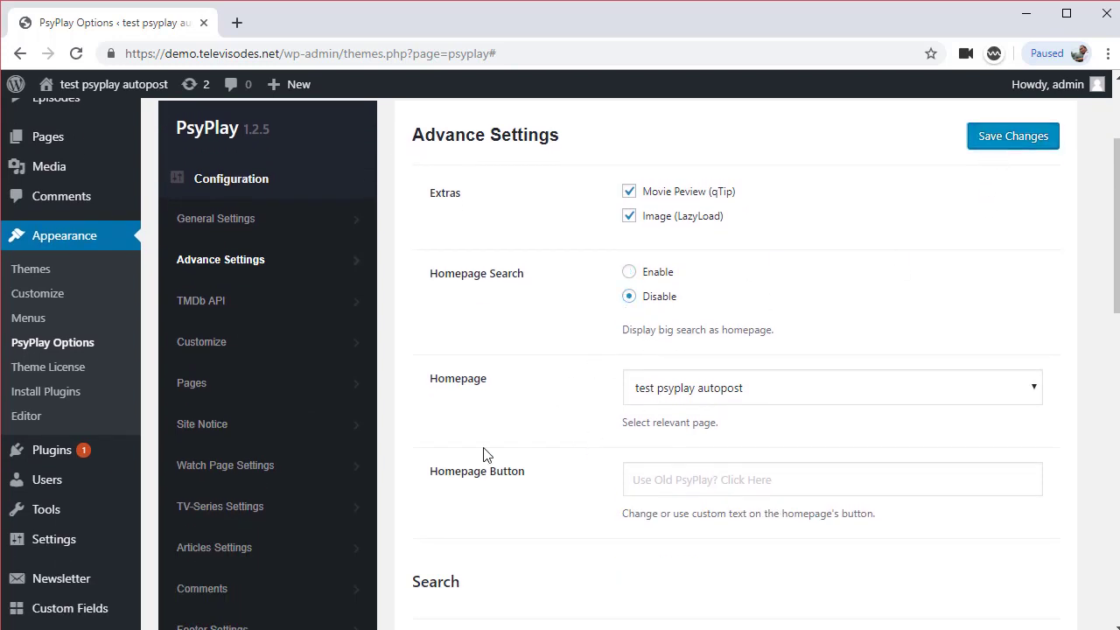
left_click(212, 396)
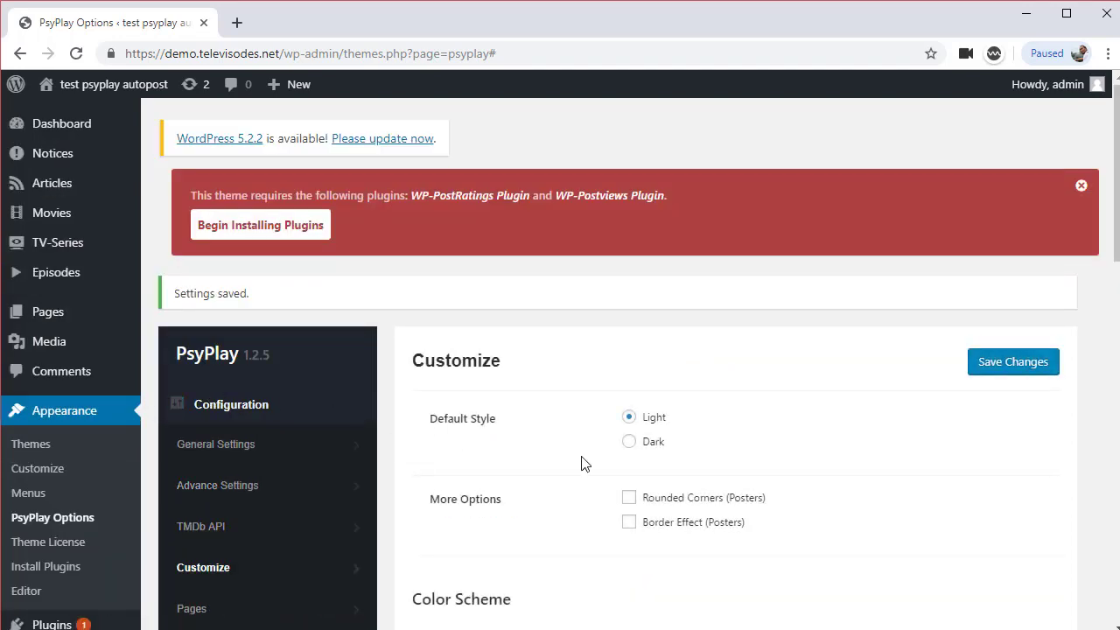
scroll(583, 462, "down", 3)
scroll(582, 468, "down", 3)
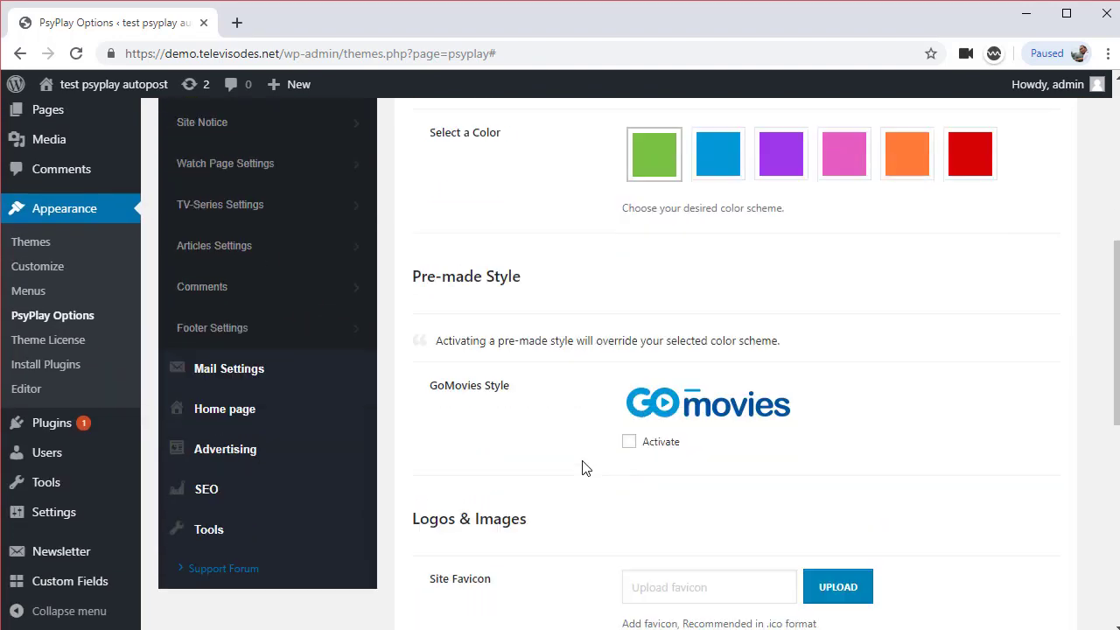
scroll(582, 465, "up", 5)
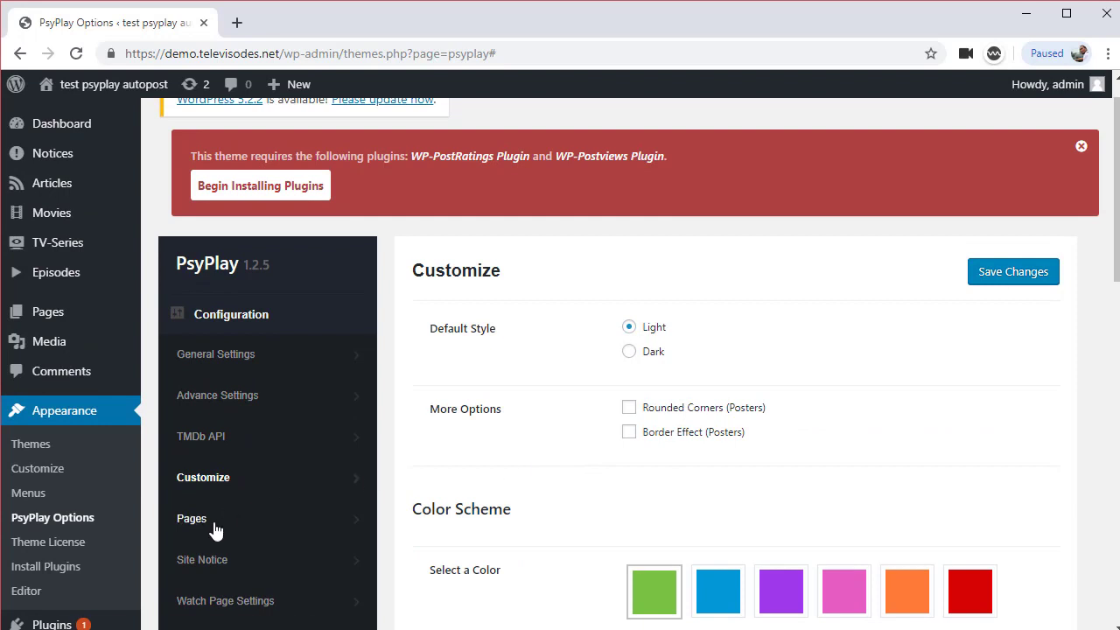
Set the Request Page to Movies Request in the page settings
left_click(214, 529)
scroll(565, 499, "down", 1)
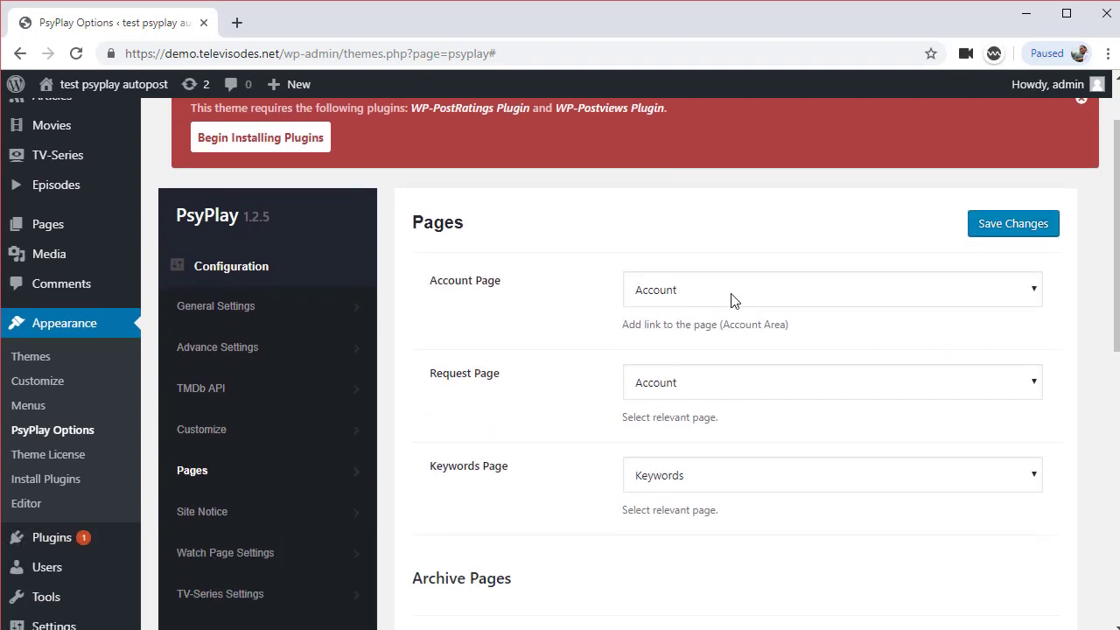
left_click(688, 398)
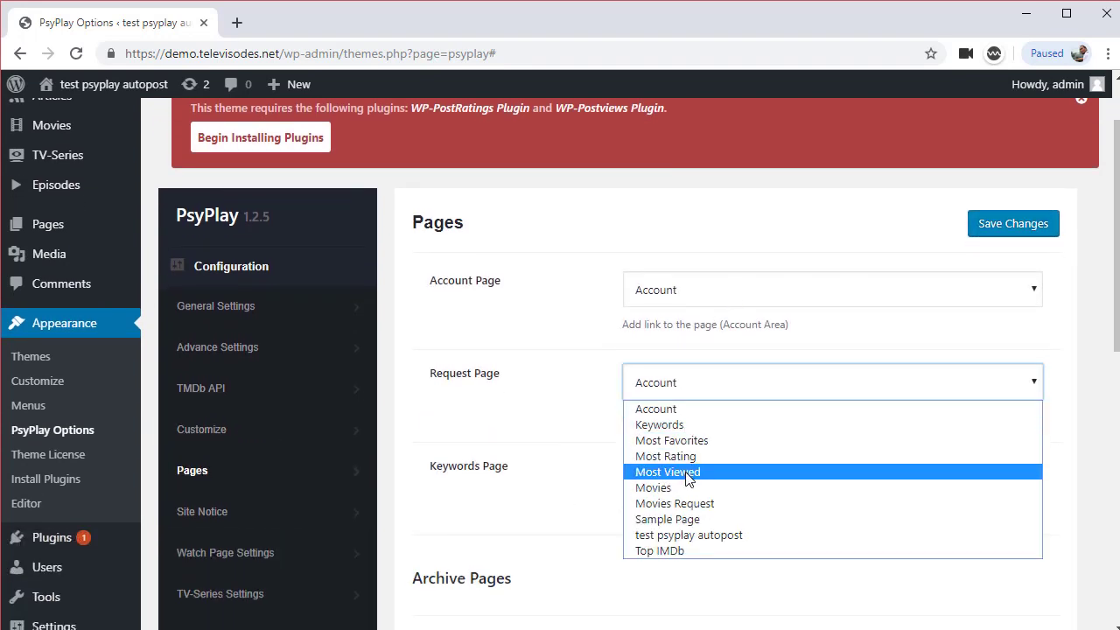
left_click(715, 504)
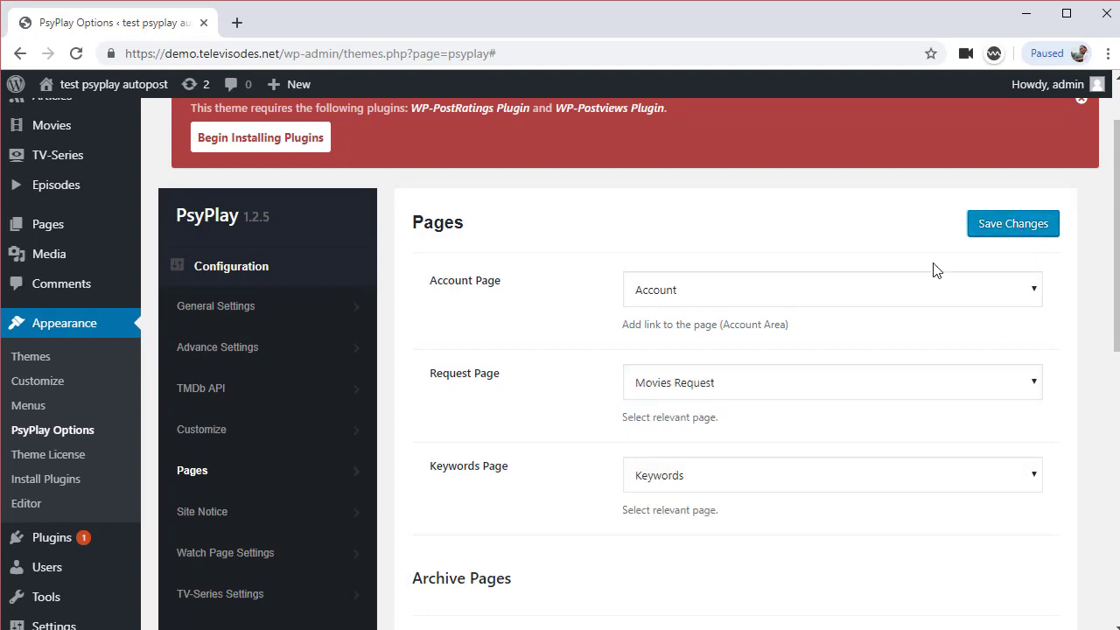
scroll(516, 451, "down", 3)
scroll(516, 452, "down", 1)
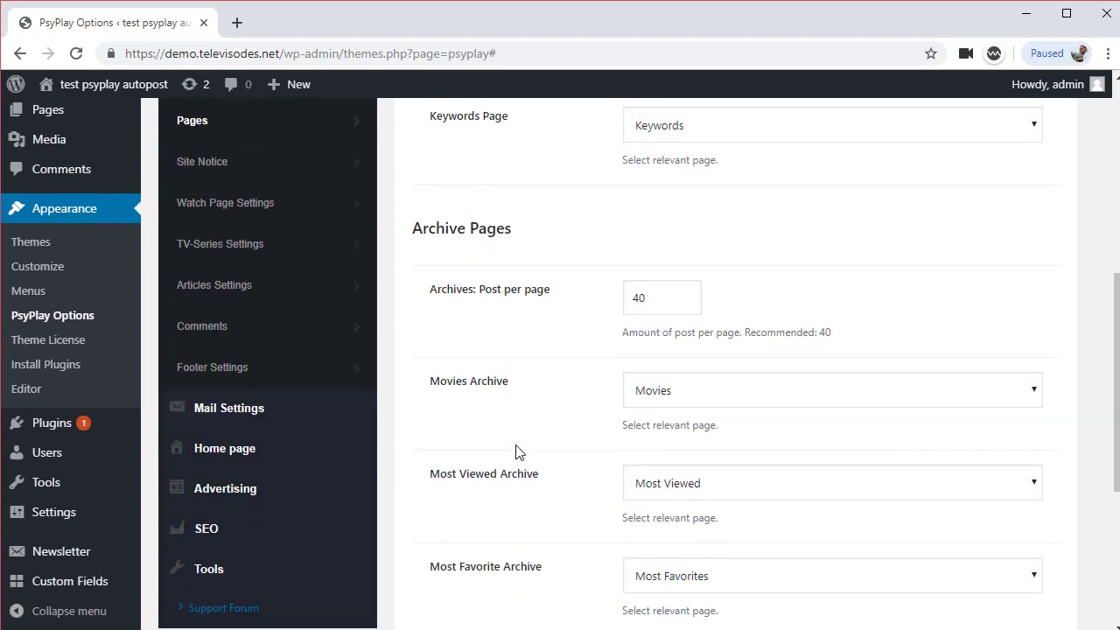
scroll(516, 451, "down", 3)
scroll(516, 451, "up", 4)
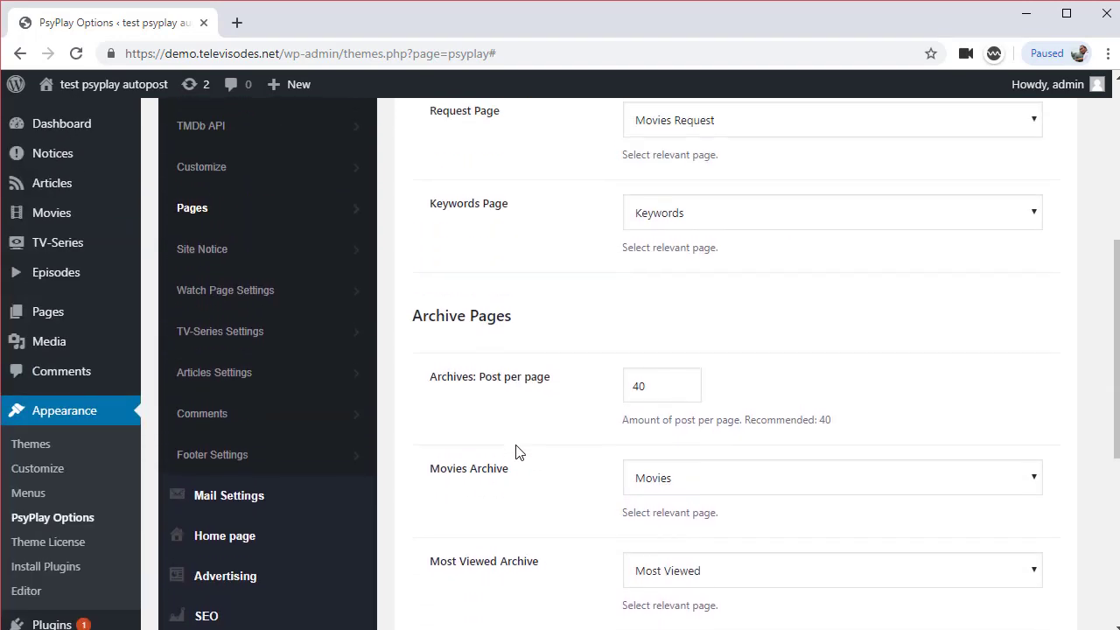
Review the Watch Page settings and expand the Mail settings
left_click(230, 290)
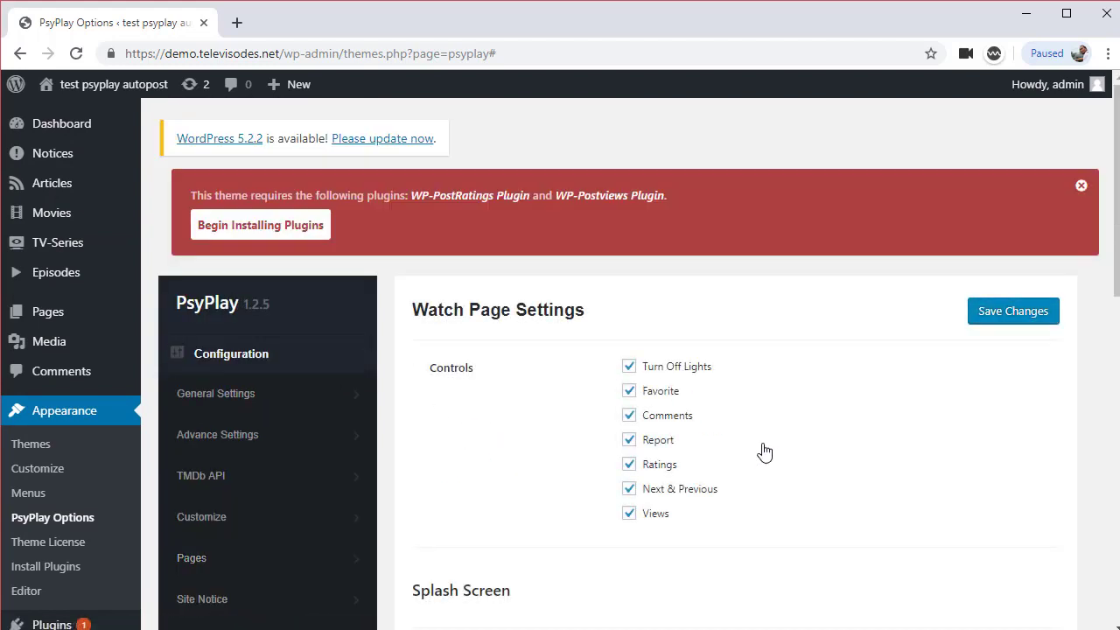
scroll(761, 452, "down", 2)
scroll(752, 499, "down", 5)
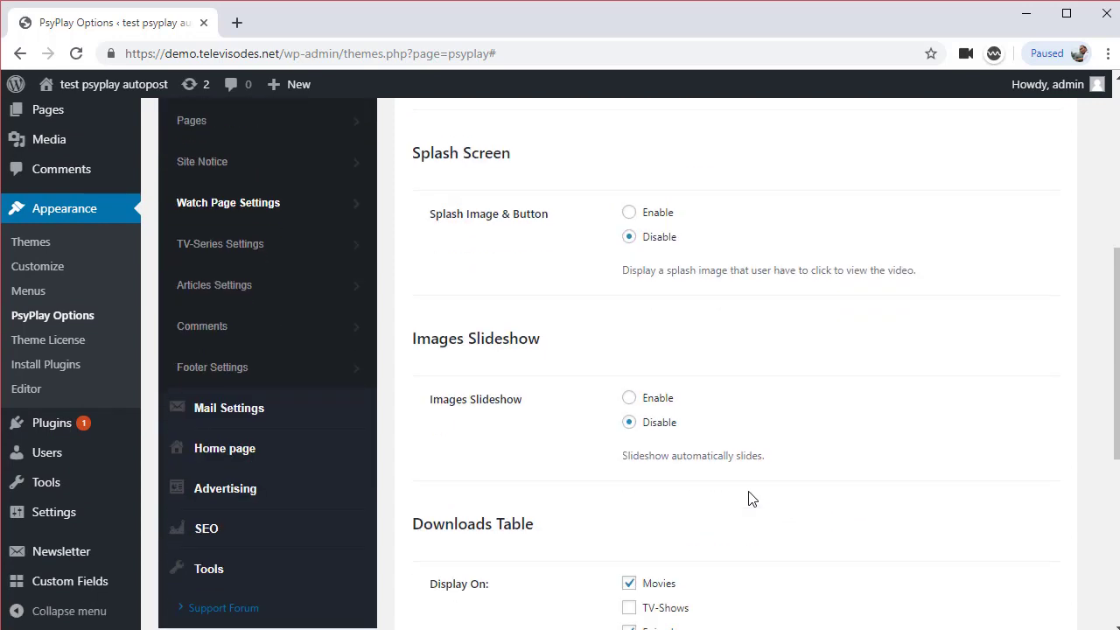
scroll(748, 498, "up", 5)
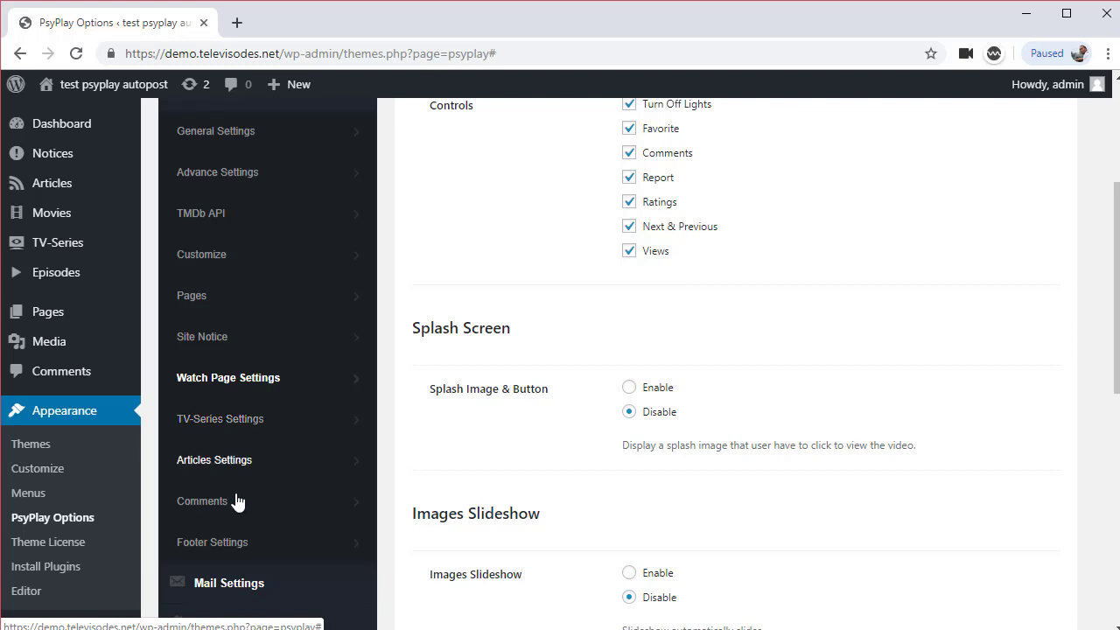
scroll(302, 517, "down", 2)
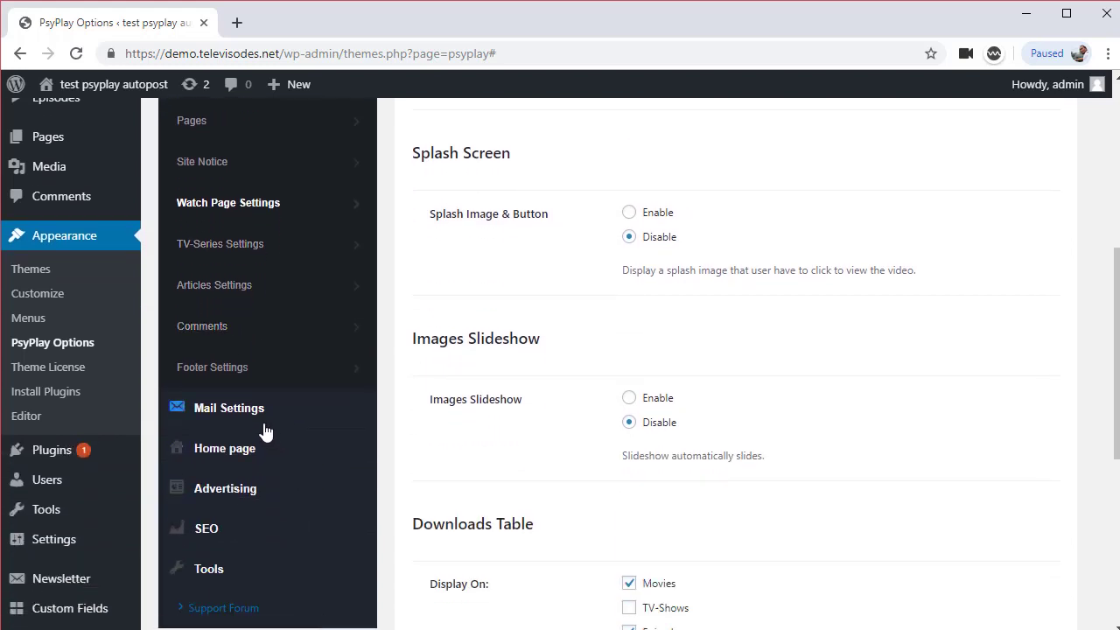
left_click(259, 420)
scroll(271, 446, "down", 2)
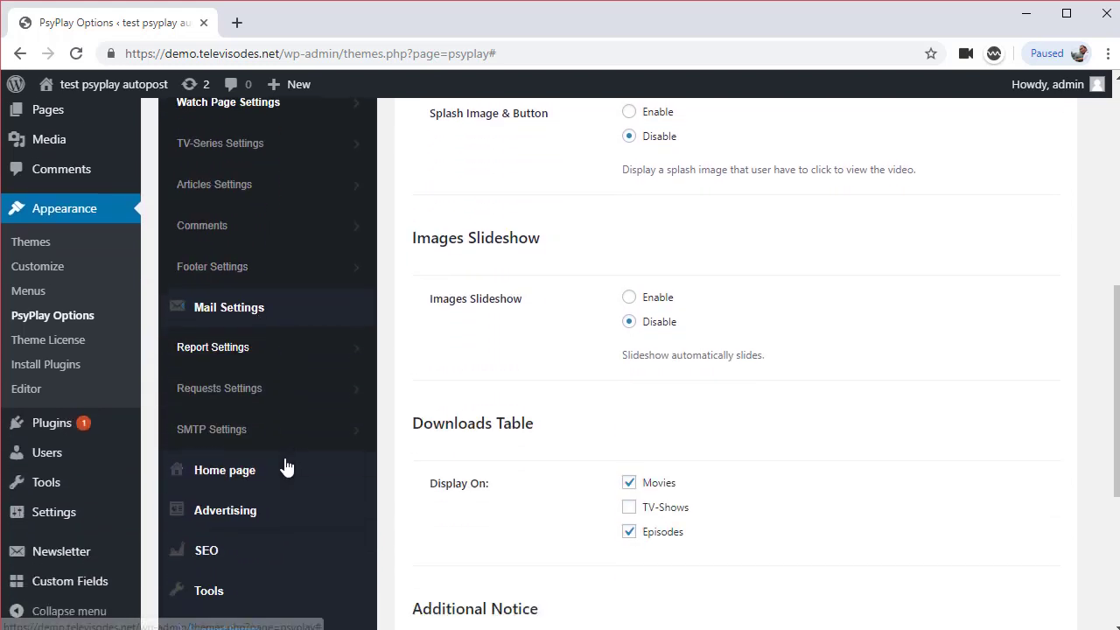
left_click(290, 400)
Paste the [module-movies] shortcode into Home Modules and save the layout
left_click(301, 436)
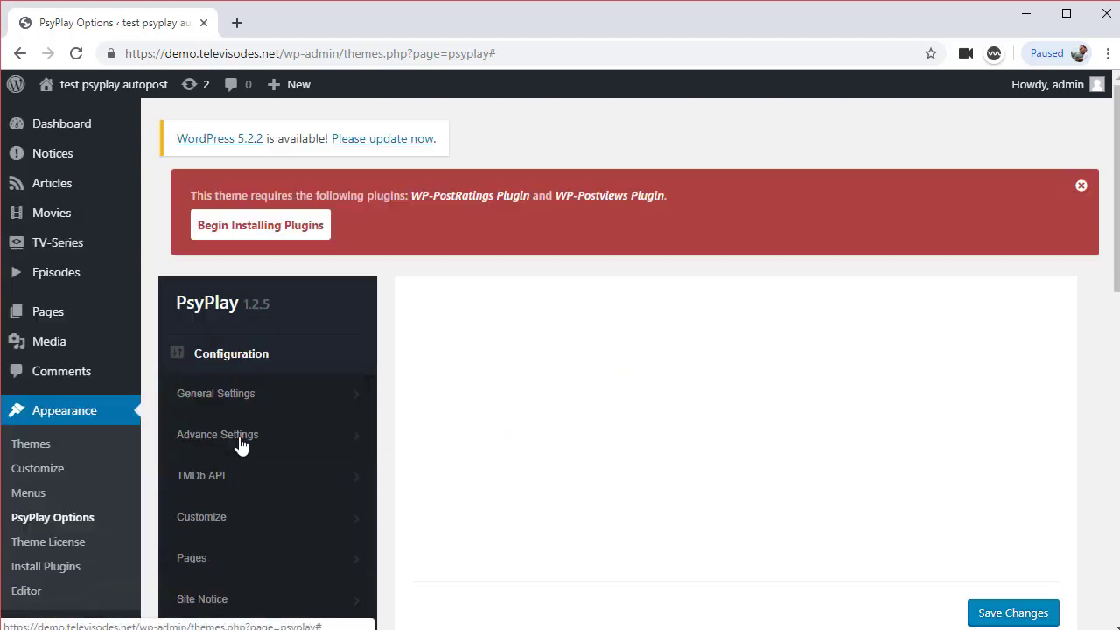
left_click(509, 392)
key("ctrl+c")
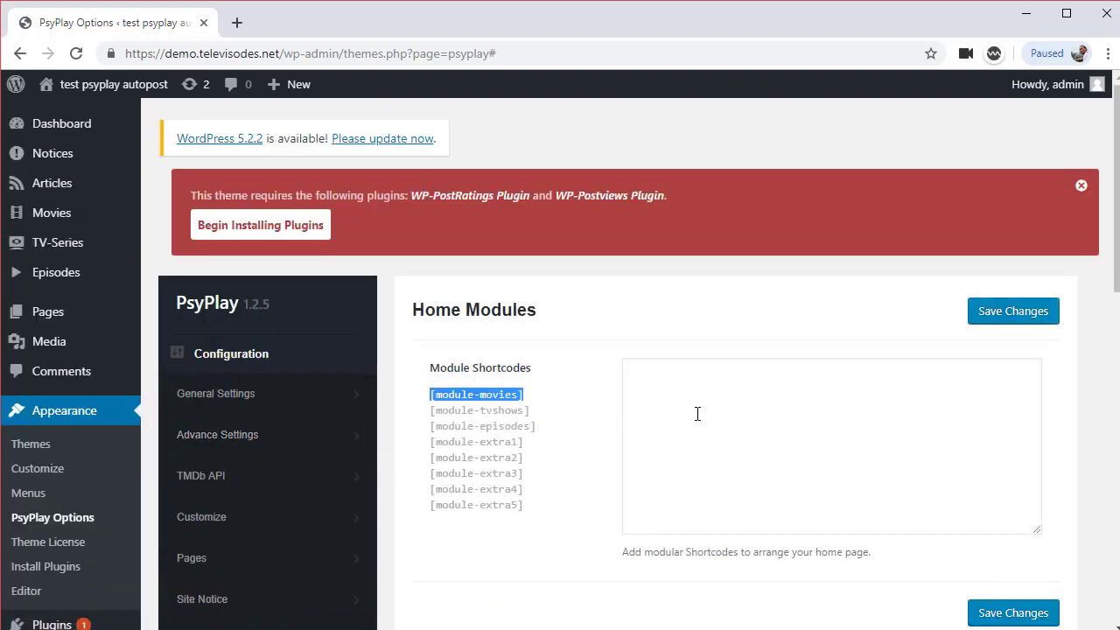
left_click(752, 387)
key("ctrl+v")
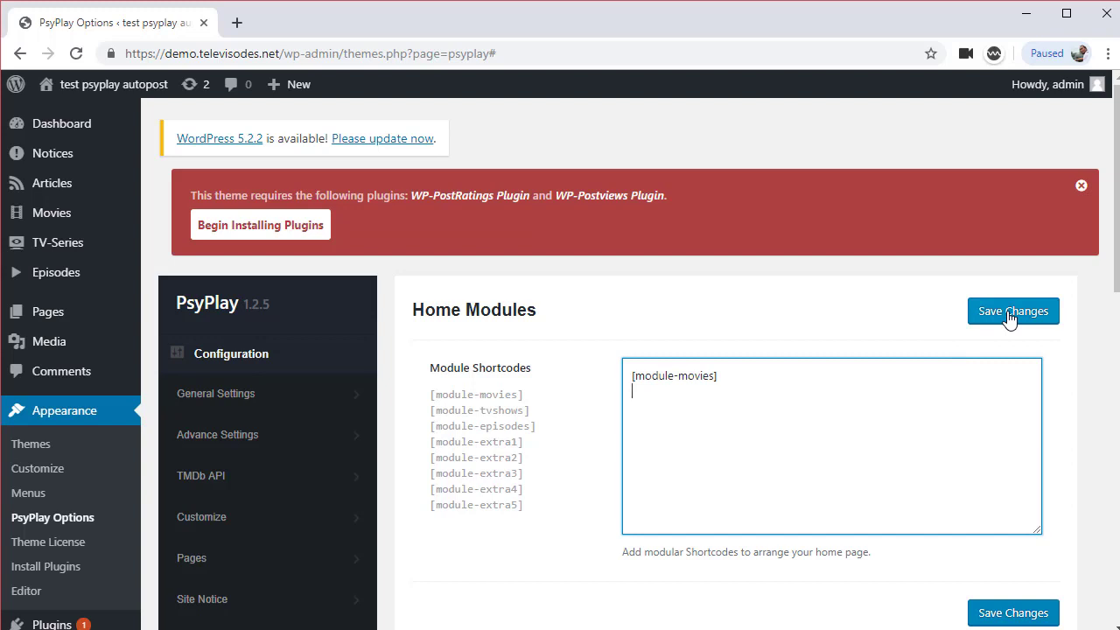
left_click(1011, 312)
scroll(263, 469, "down", 3)
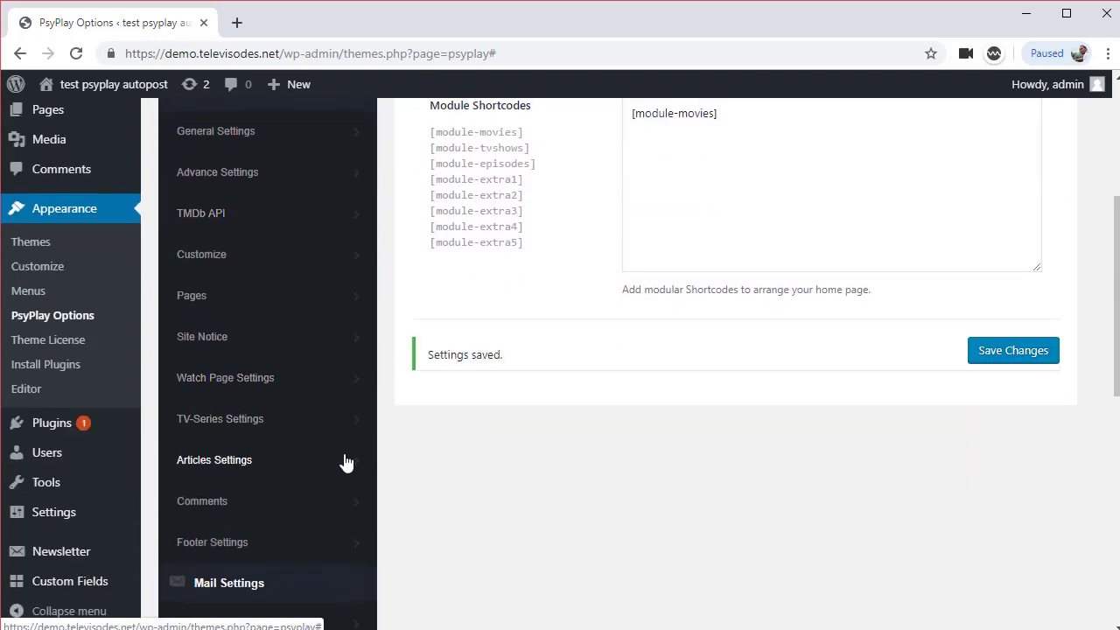
scroll(345, 462, "down", 4)
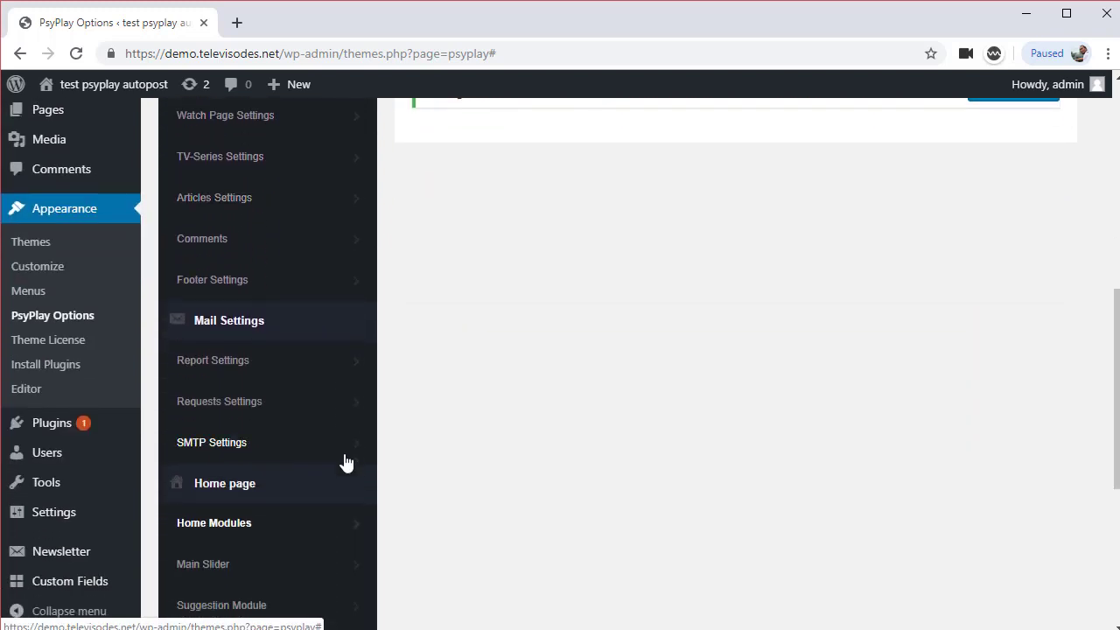
Look through the Main Slider settings
left_click(297, 481)
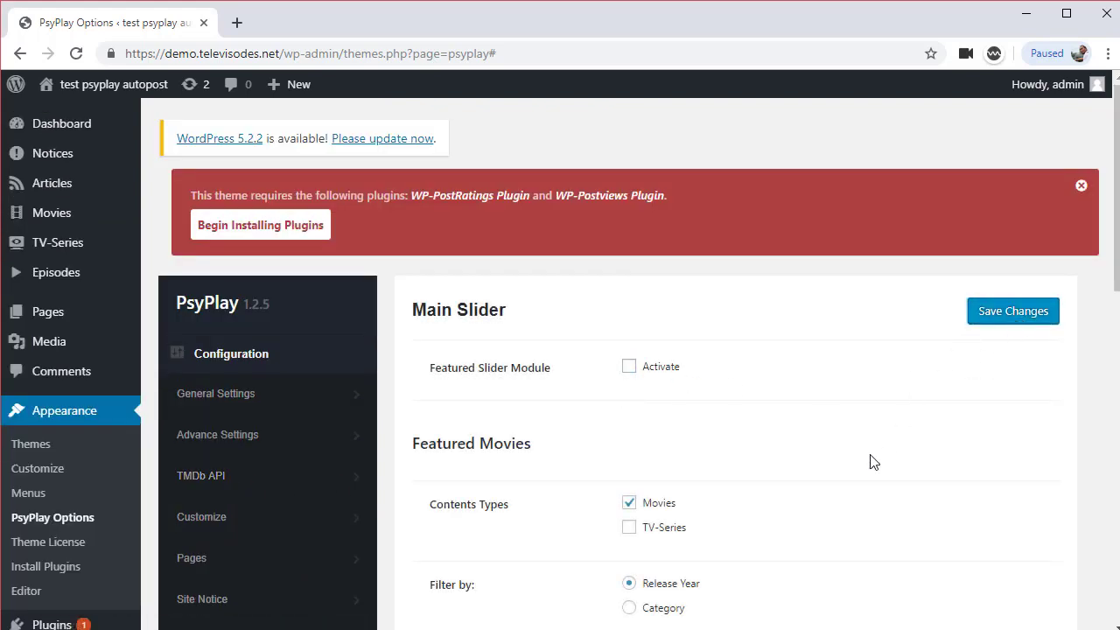
scroll(863, 480, "down", 5)
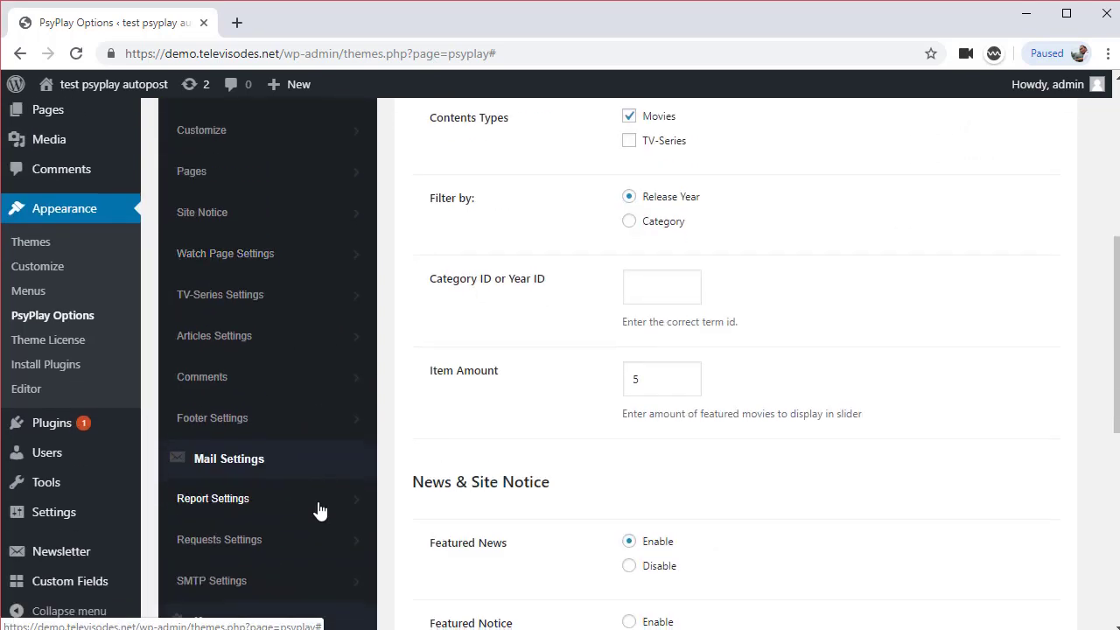
scroll(320, 510, "down", 1)
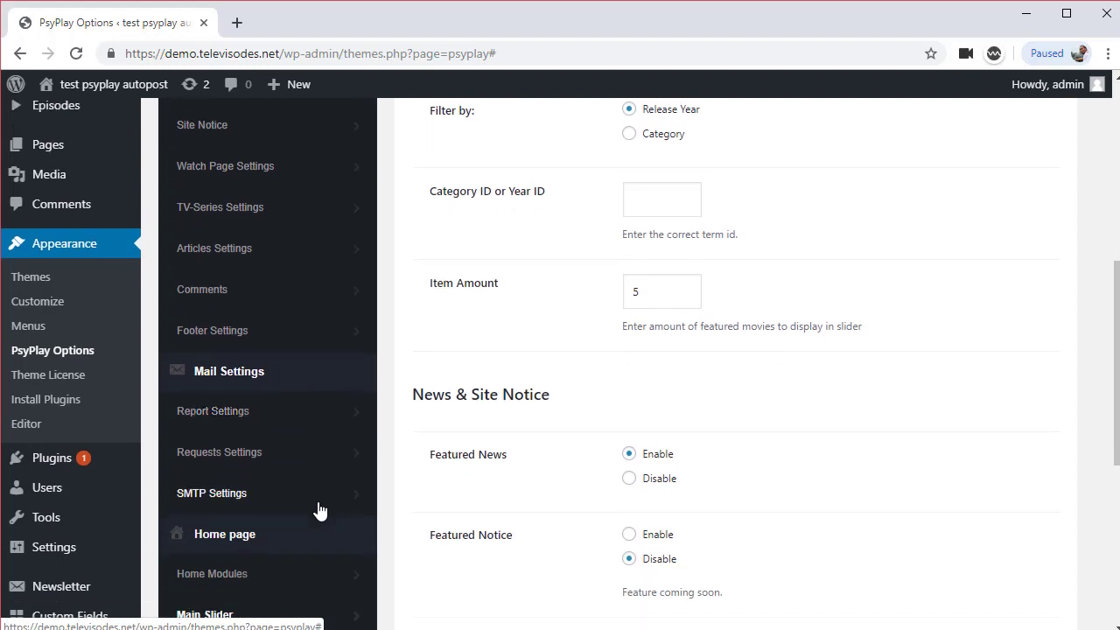
scroll(319, 510, "down", 1)
scroll(319, 511, "down", 1)
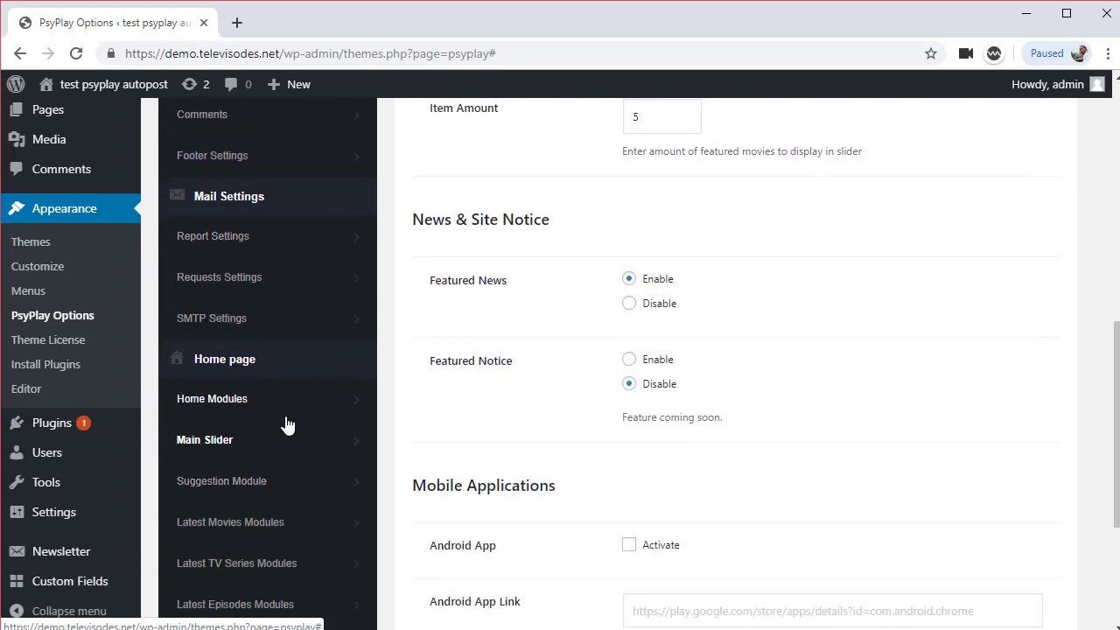
scroll(300, 455, "down", 1)
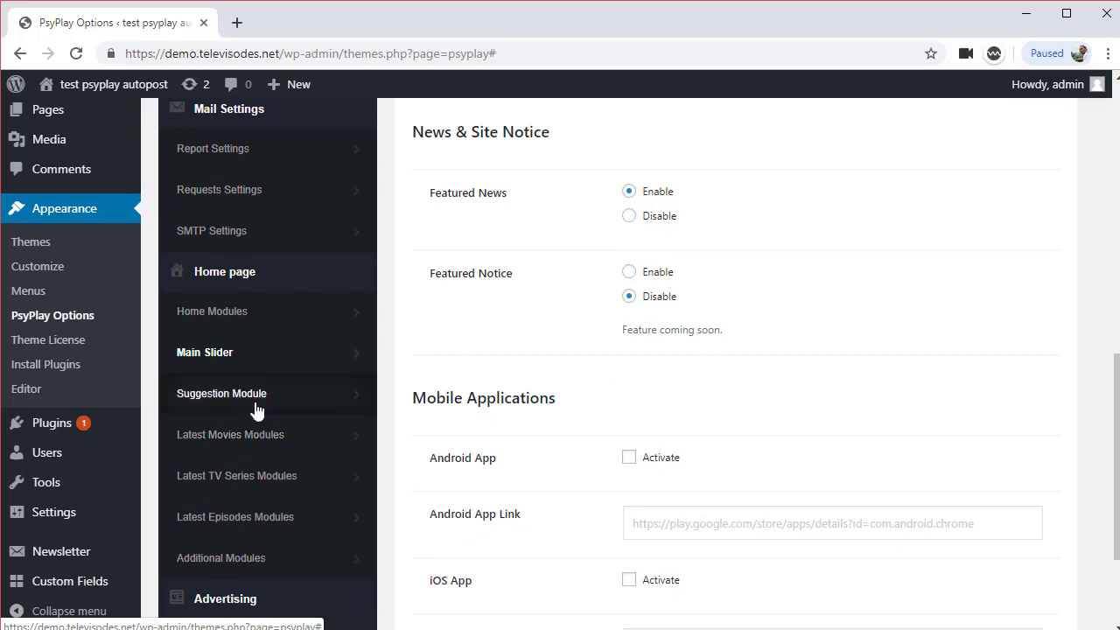
Deactivate the Suggestion Module, save, and return to General Settings
left_click(288, 393)
left_click(628, 368)
left_click(1023, 318)
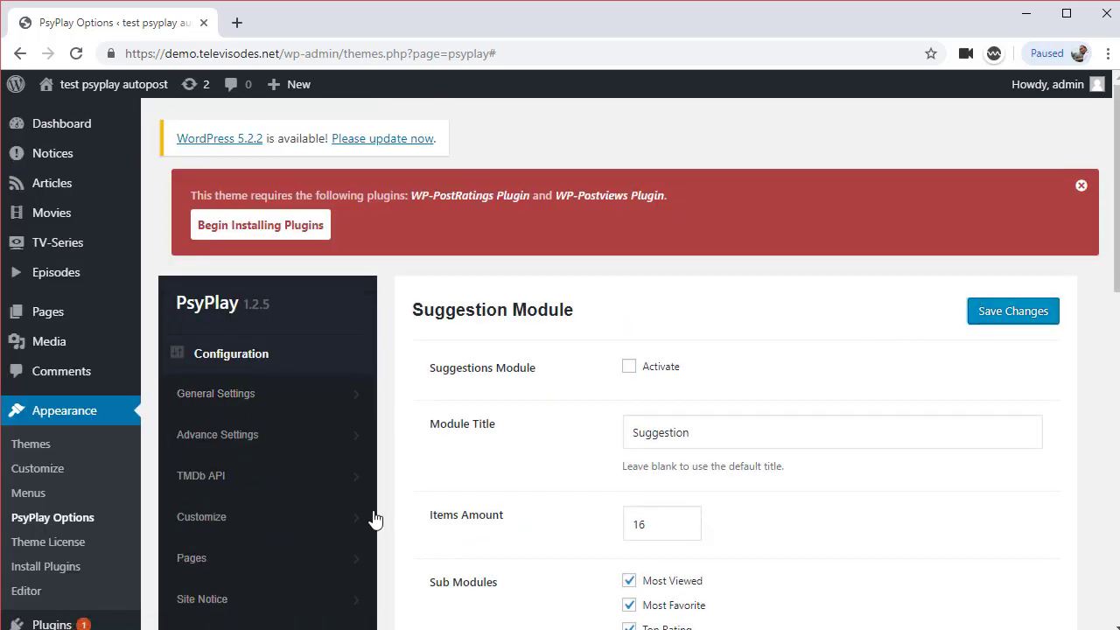
scroll(370, 519, "down", 7)
scroll(323, 539, "down", 2)
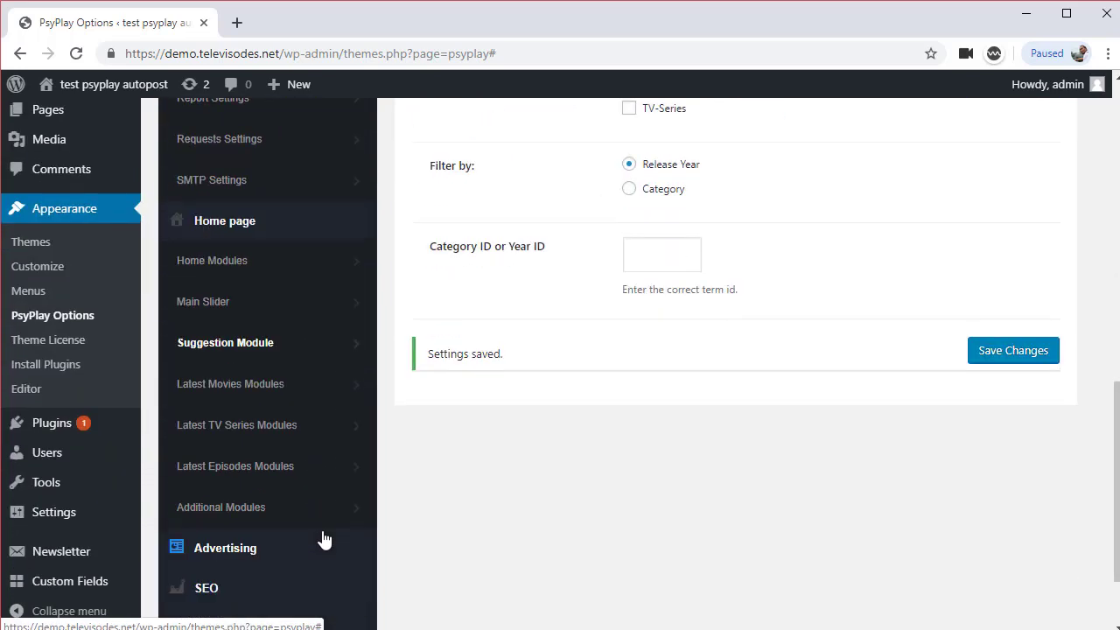
scroll(324, 539, "down", 1)
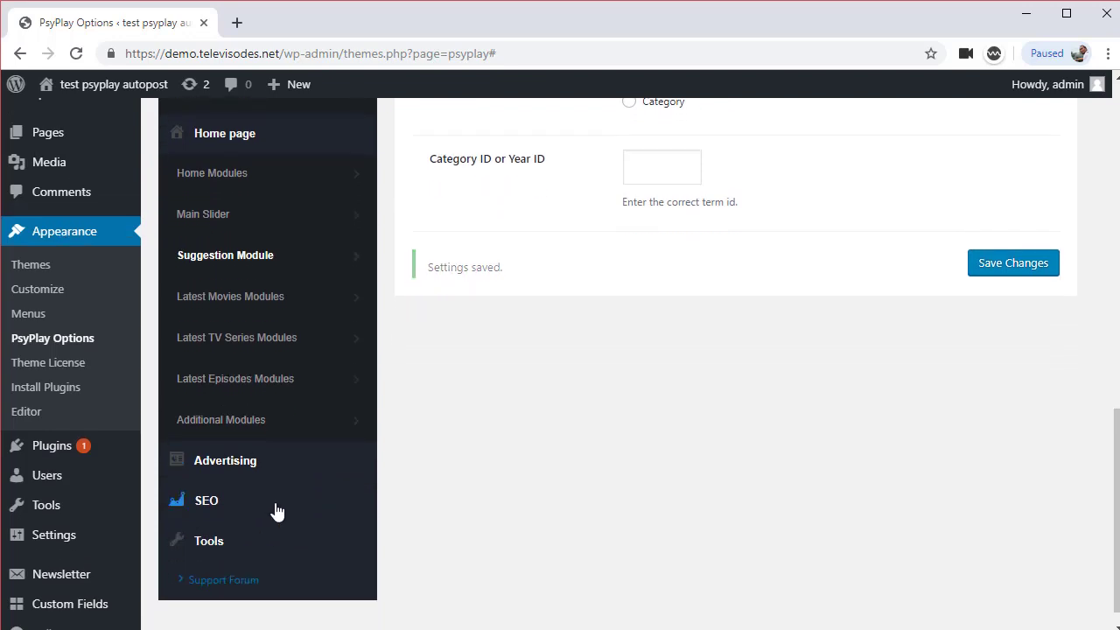
scroll(275, 510, "up", 7)
scroll(277, 511, "up", 2)
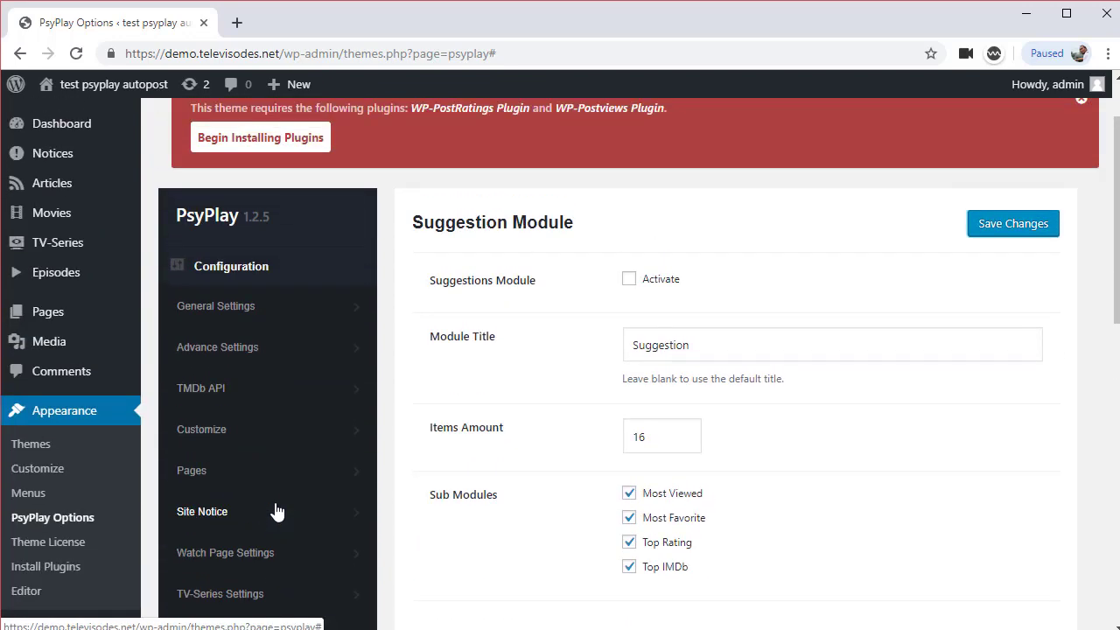
left_click(242, 321)
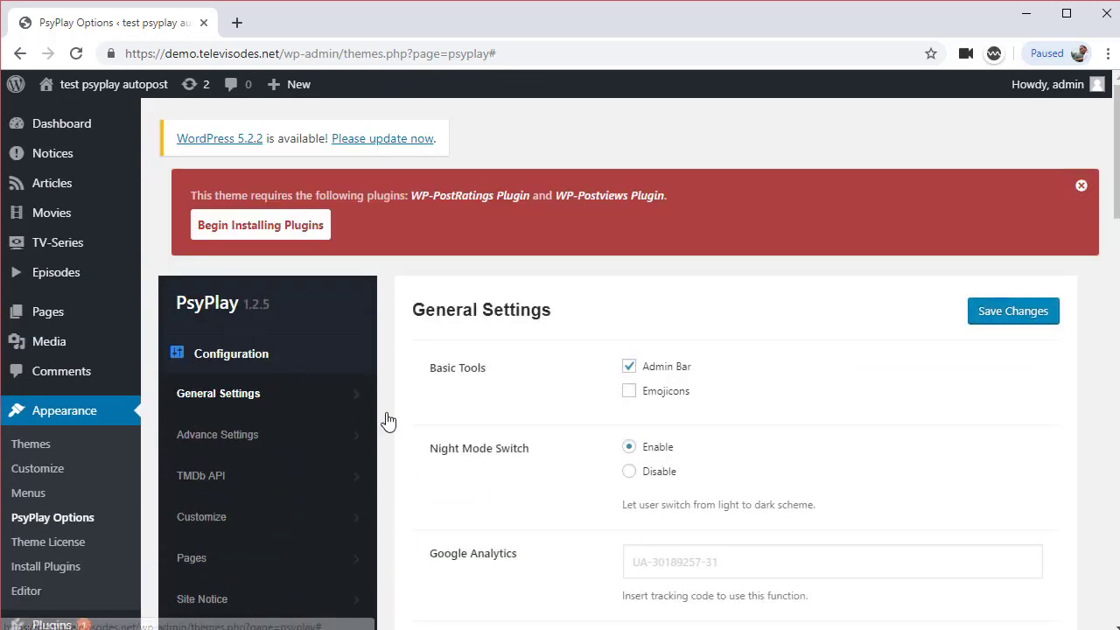
Scroll through the PsyPlay Advance Settings options
scroll(517, 482, "down", 1)
left_click(305, 360)
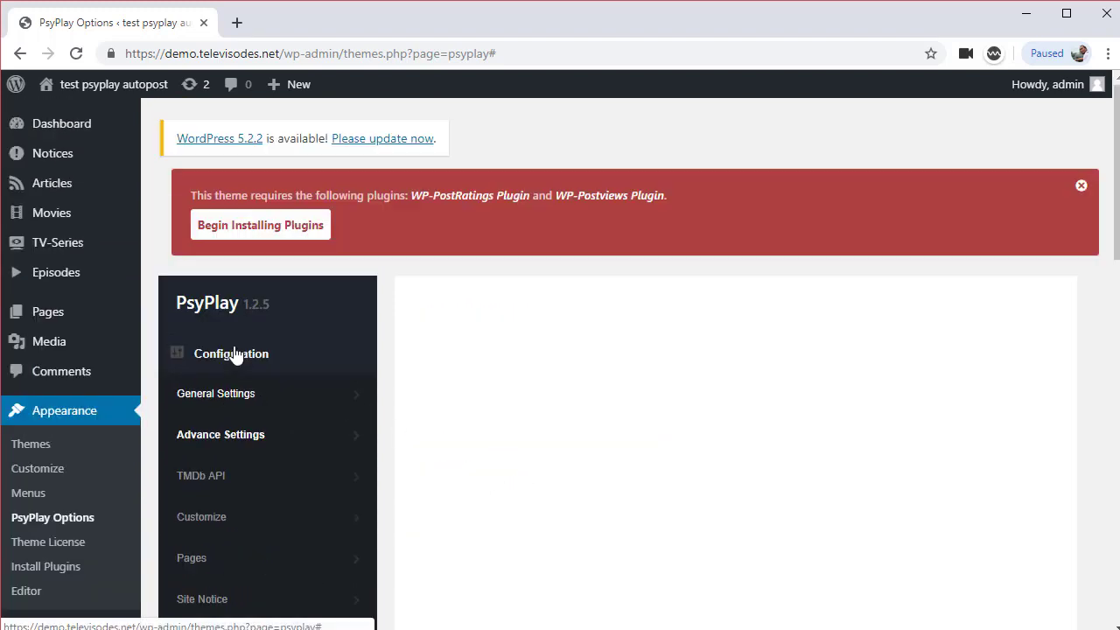
scroll(503, 506, "down", 1)
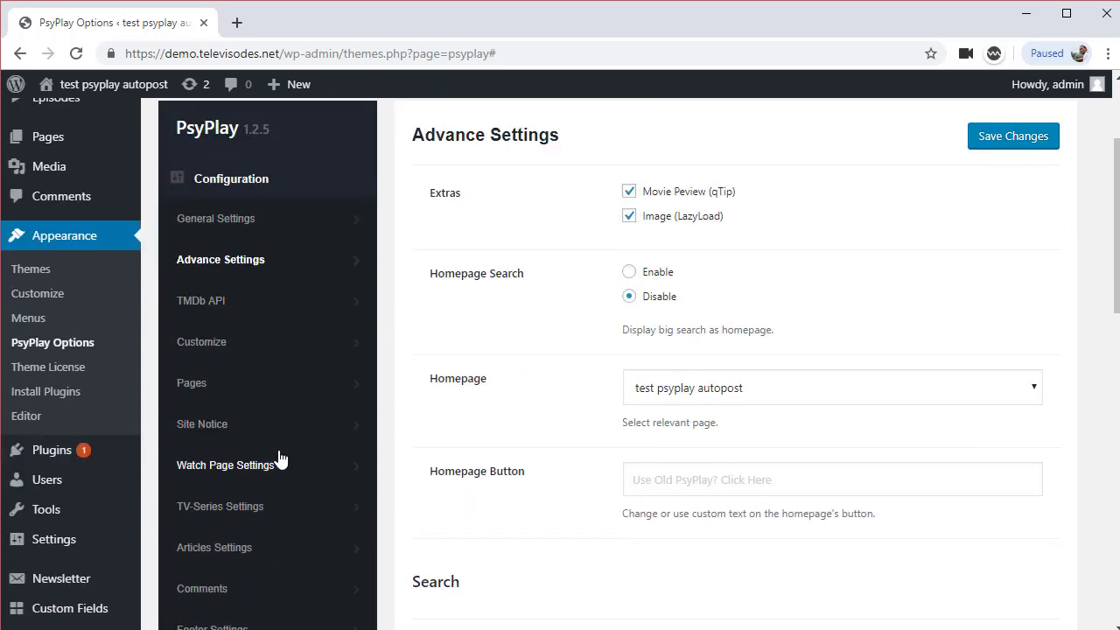
scroll(746, 317, "down", 1)
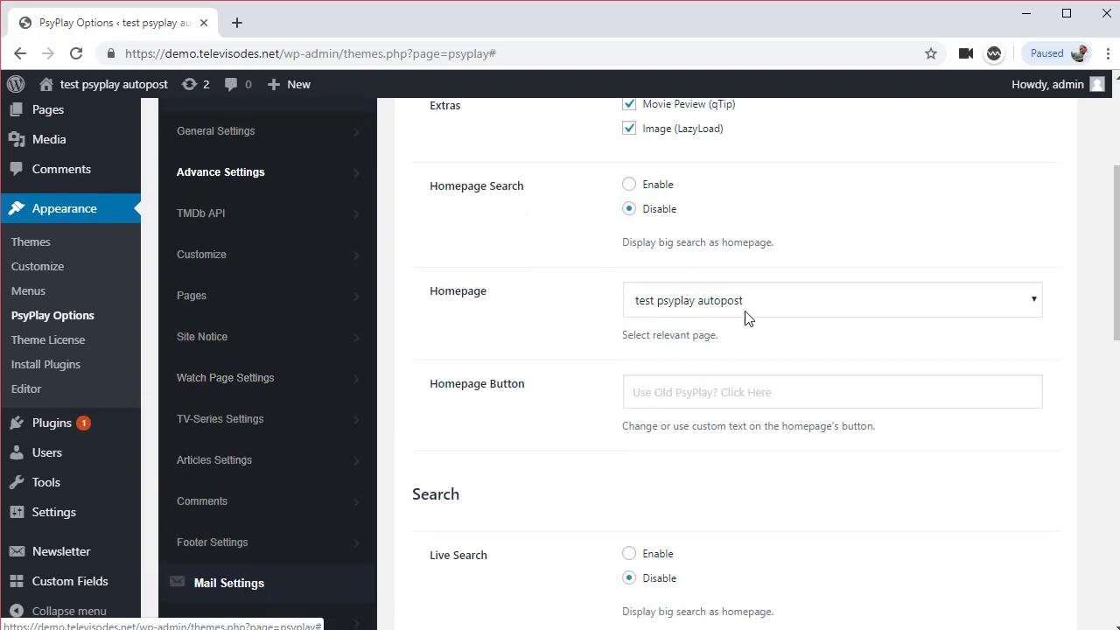
scroll(297, 400, "down", 3)
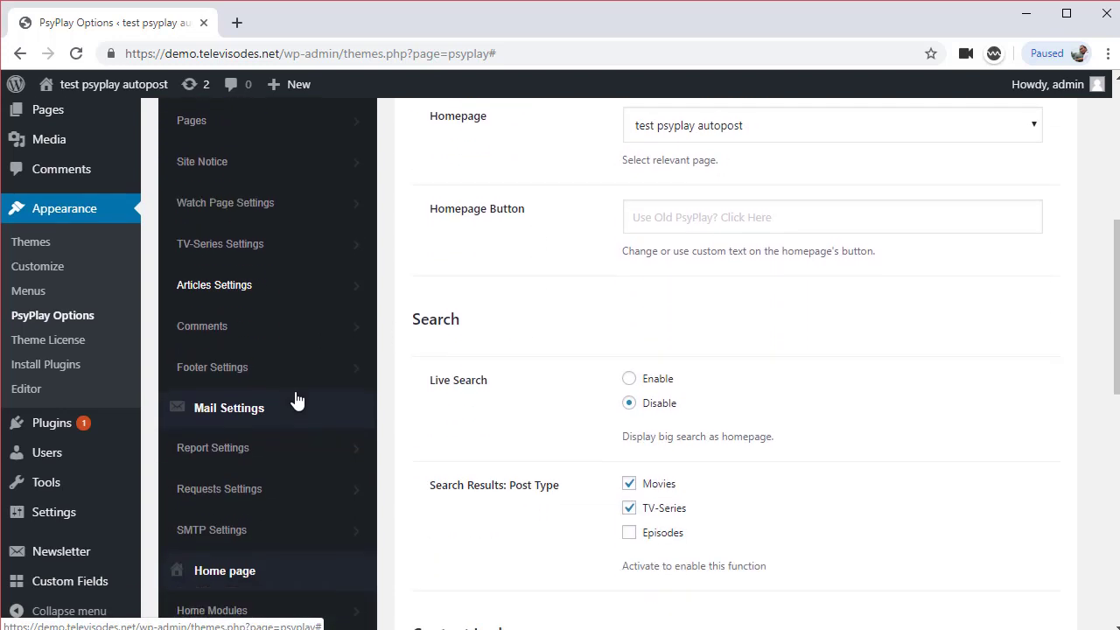
scroll(295, 398, "down", 1)
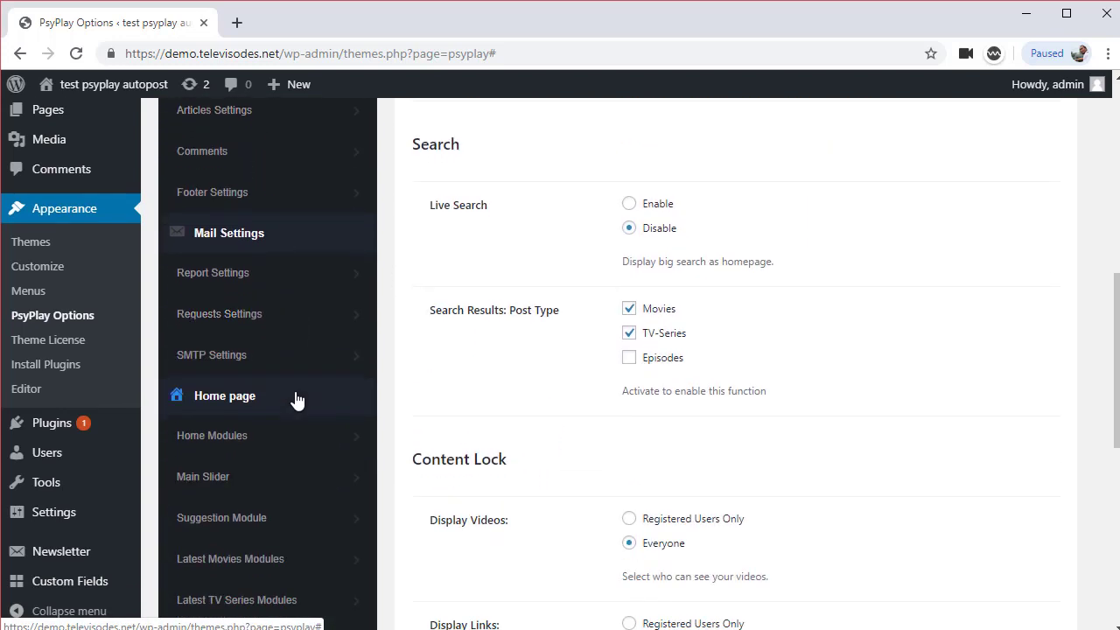
Bring up Requests Settings and check its Mail() sending method
left_click(267, 323)
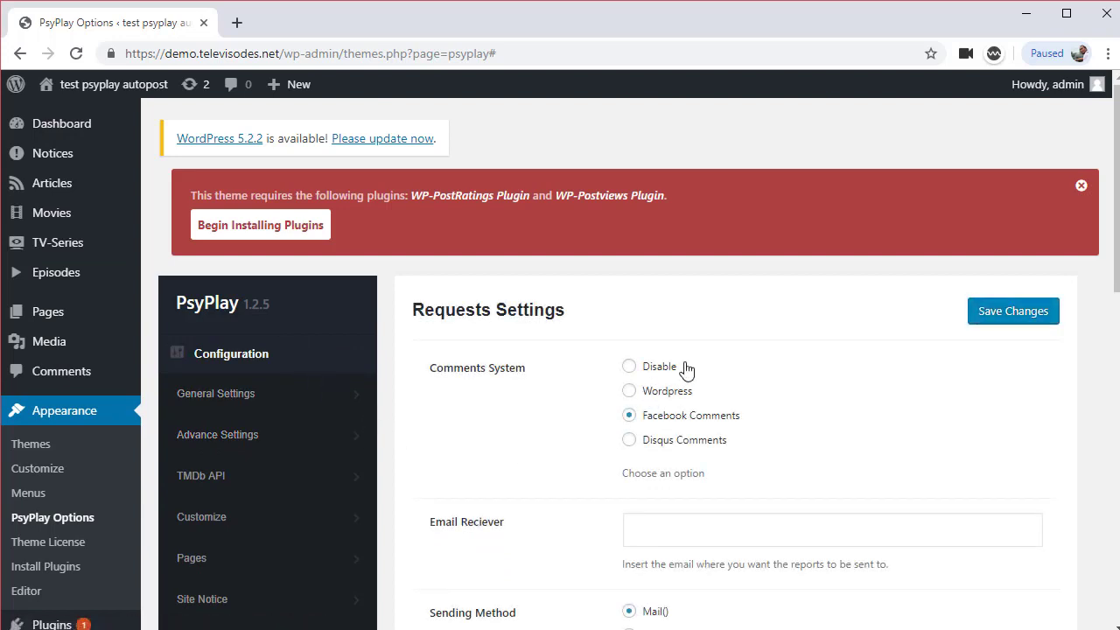
scroll(288, 487, "down", 5)
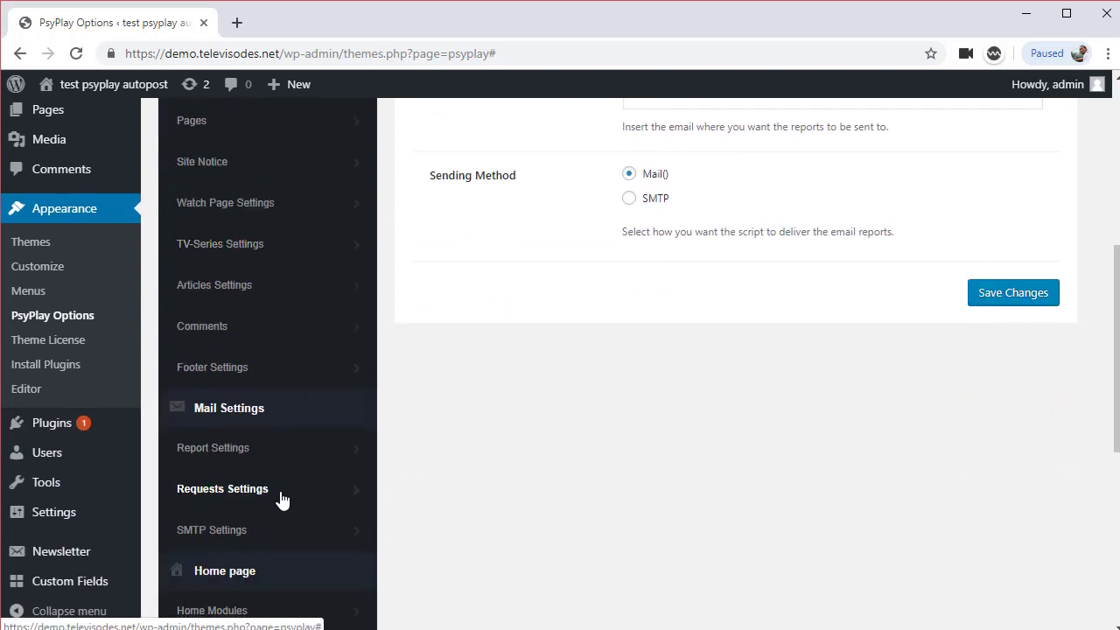
scroll(281, 499, "down", 2)
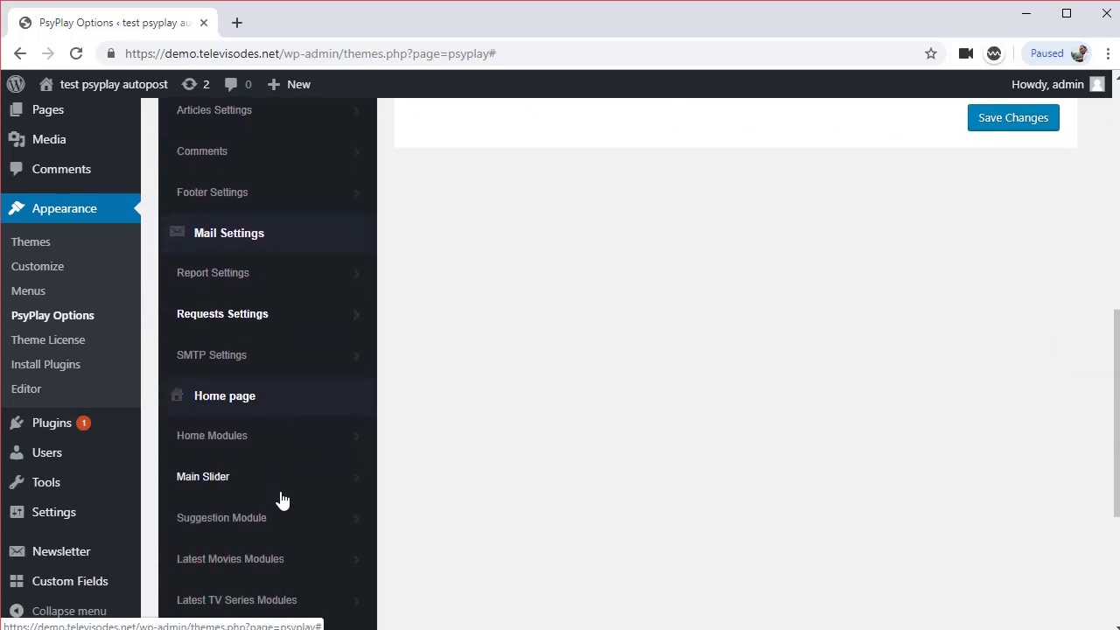
scroll(282, 499, "up", 3)
View the live home page with its empty Latest Movies section, then return to PsyPlay Options
mouse_move(63, 111)
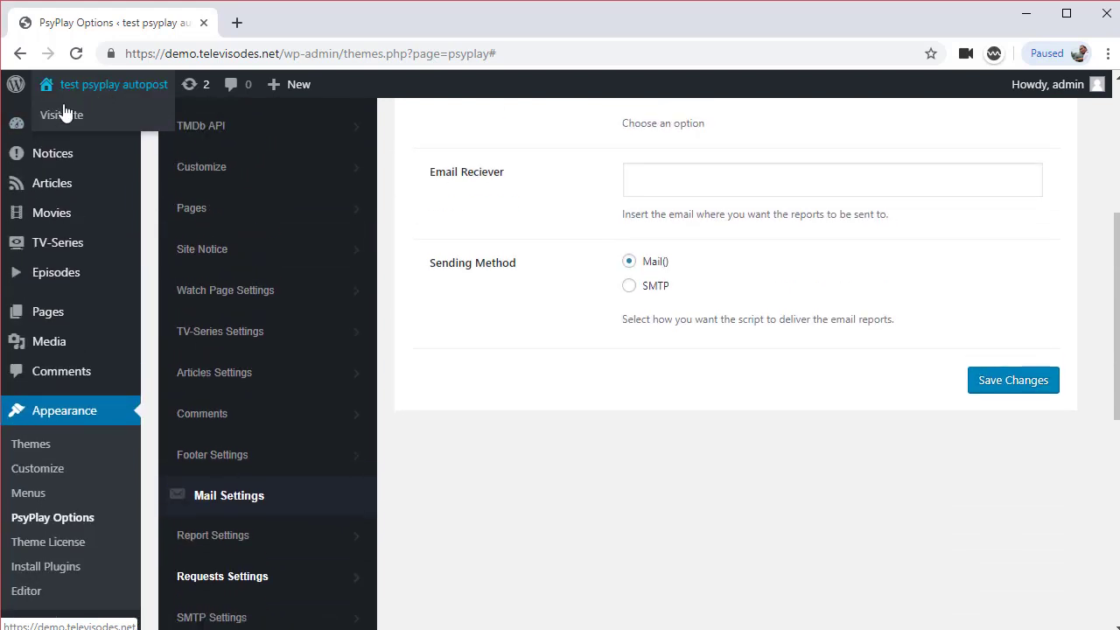
left_click(342, 33)
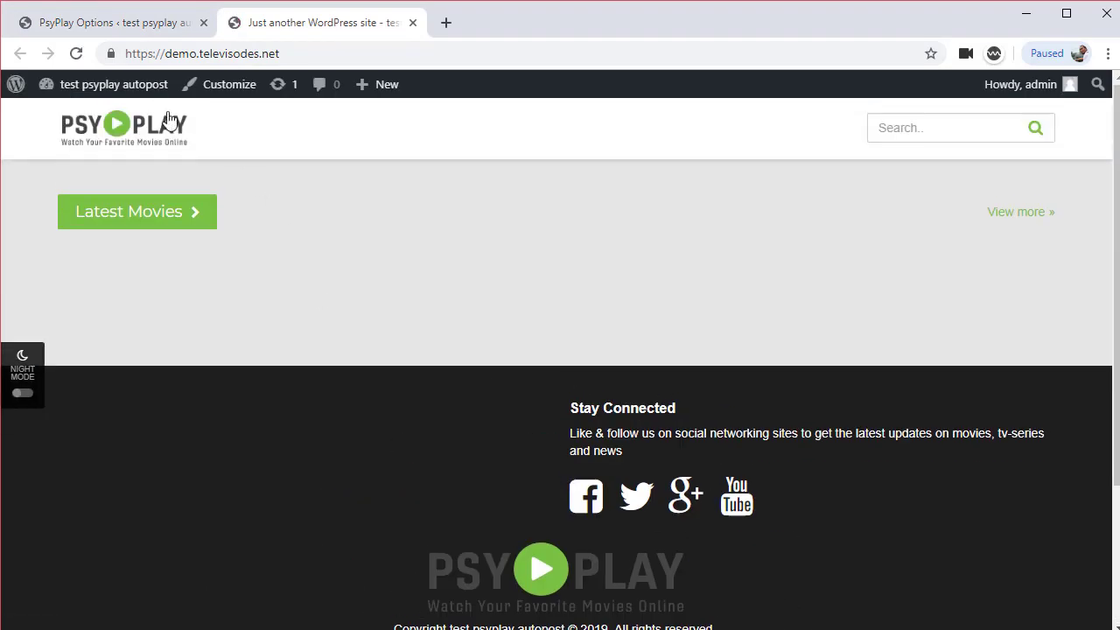
left_click(123, 26)
scroll(105, 537, "down", 3)
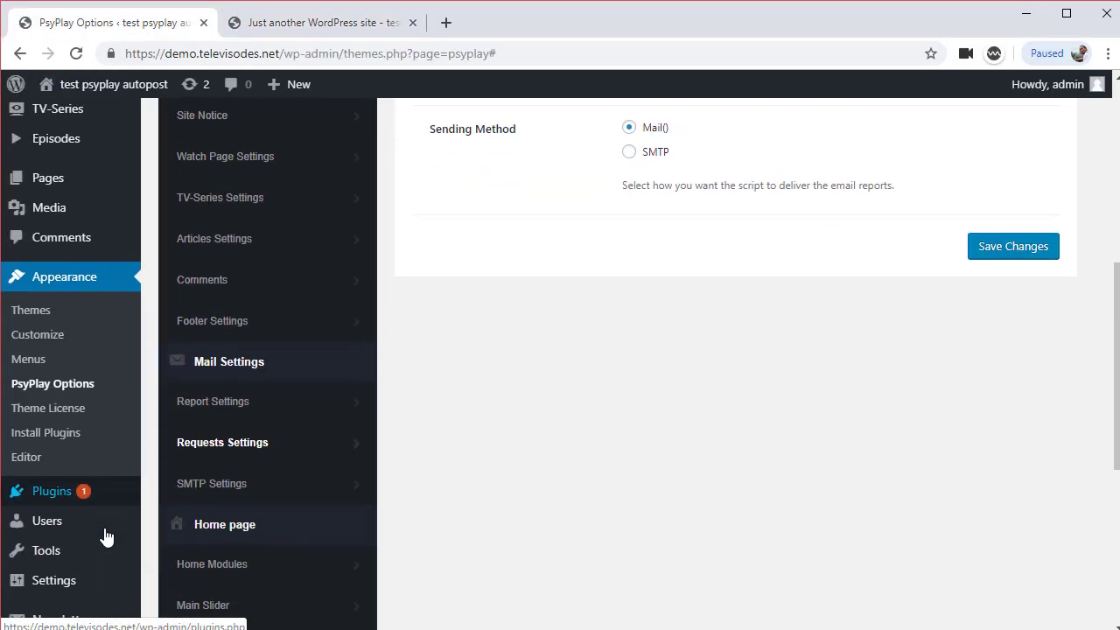
Activate the Wordpress Automatic Plugin from the Installed Plugins list
mouse_move(62, 472)
mouse_move(63, 437)
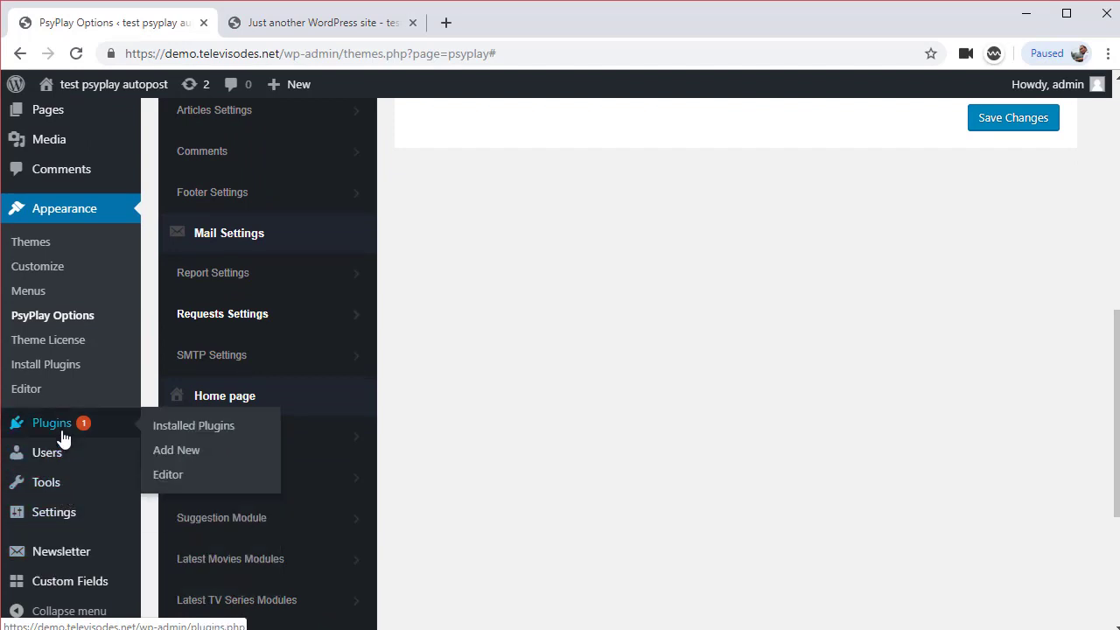
left_click(193, 429)
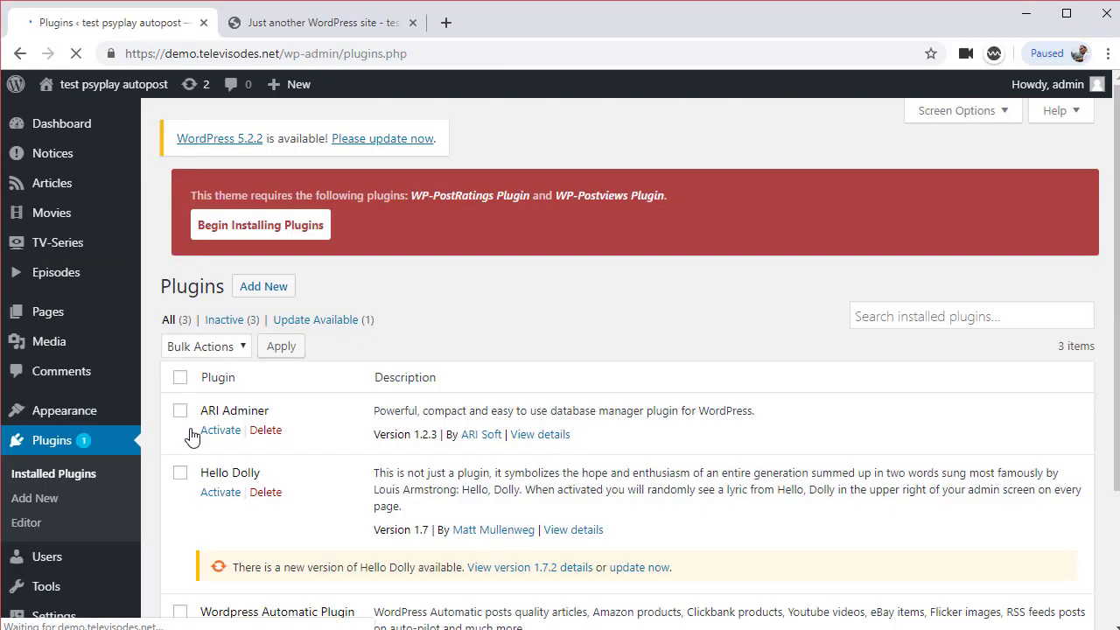
scroll(297, 490, "down", 2)
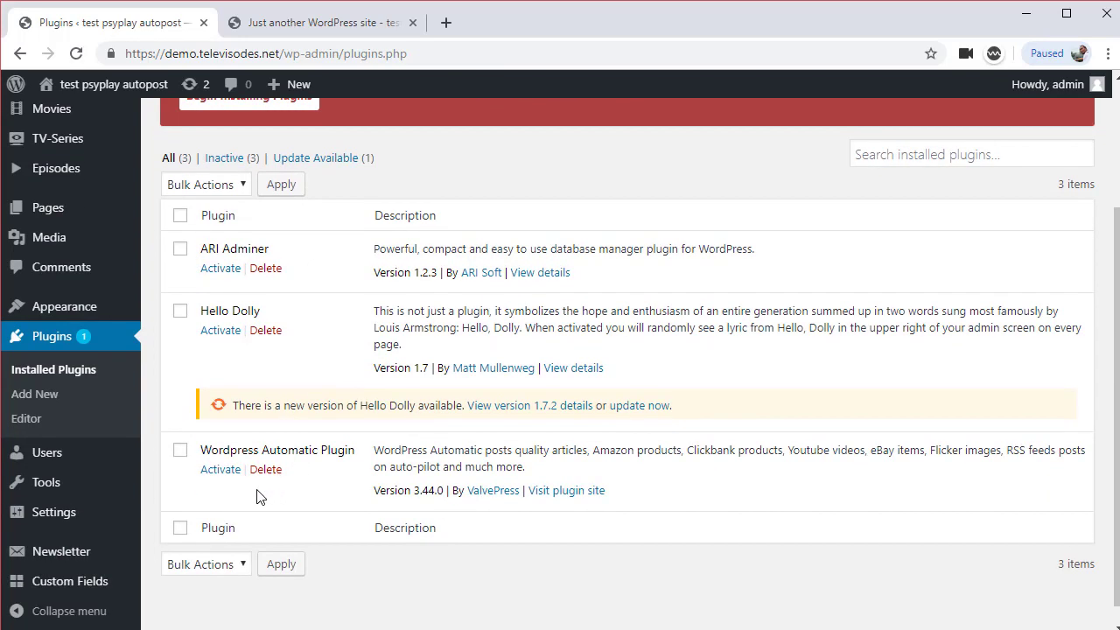
left_click(217, 472)
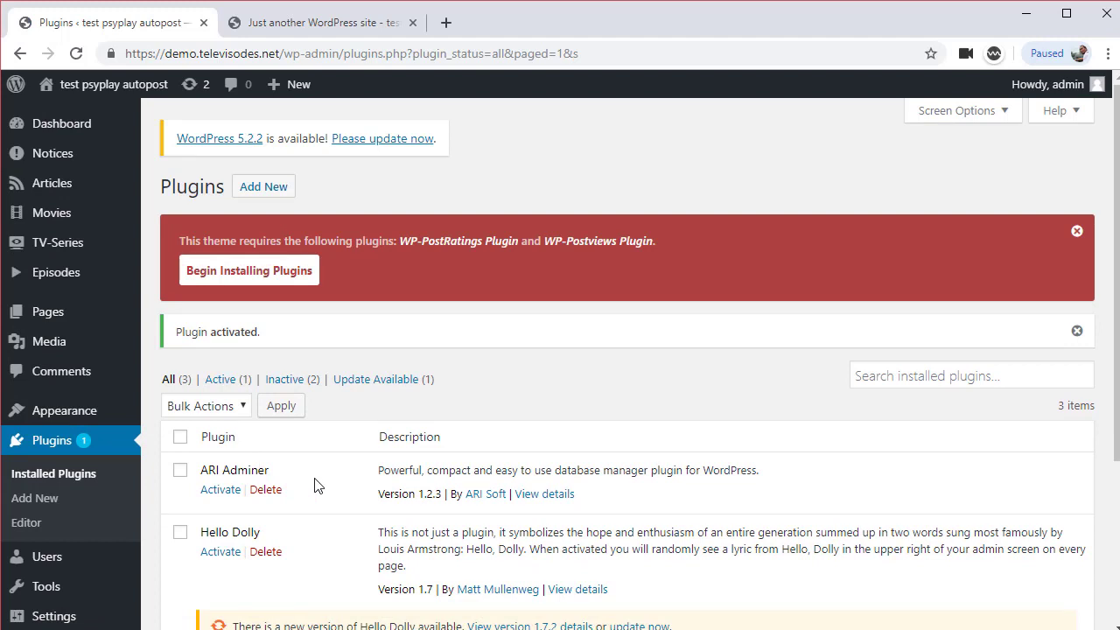
scroll(318, 485, "down", 3)
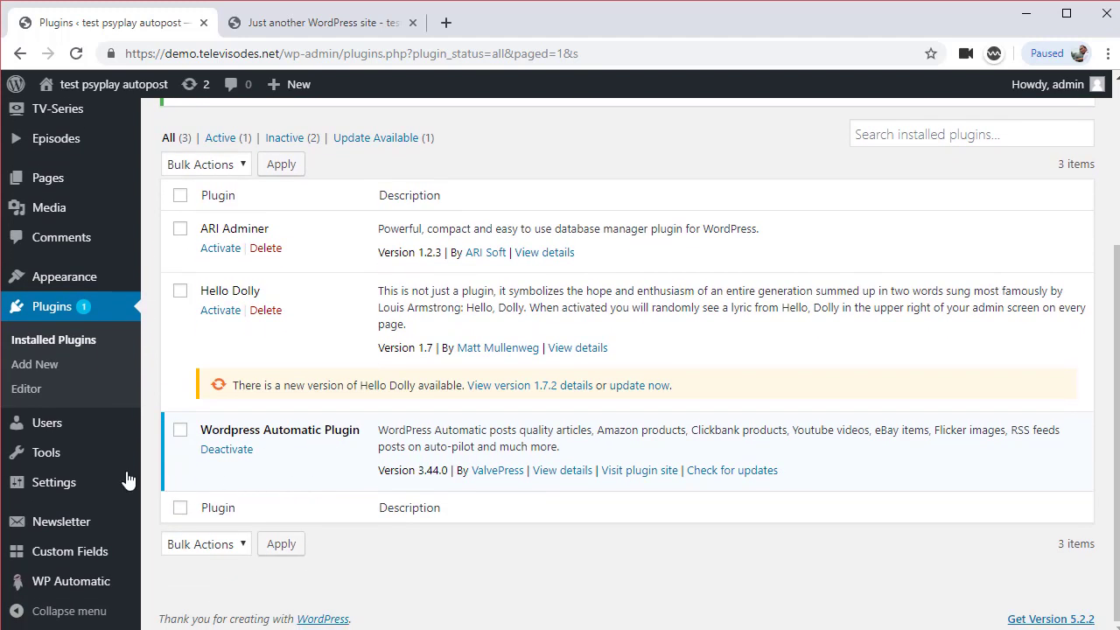
Create a new WP Automatic campaign with the Multi page scraper campaign type
mouse_move(122, 478)
mouse_move(77, 557)
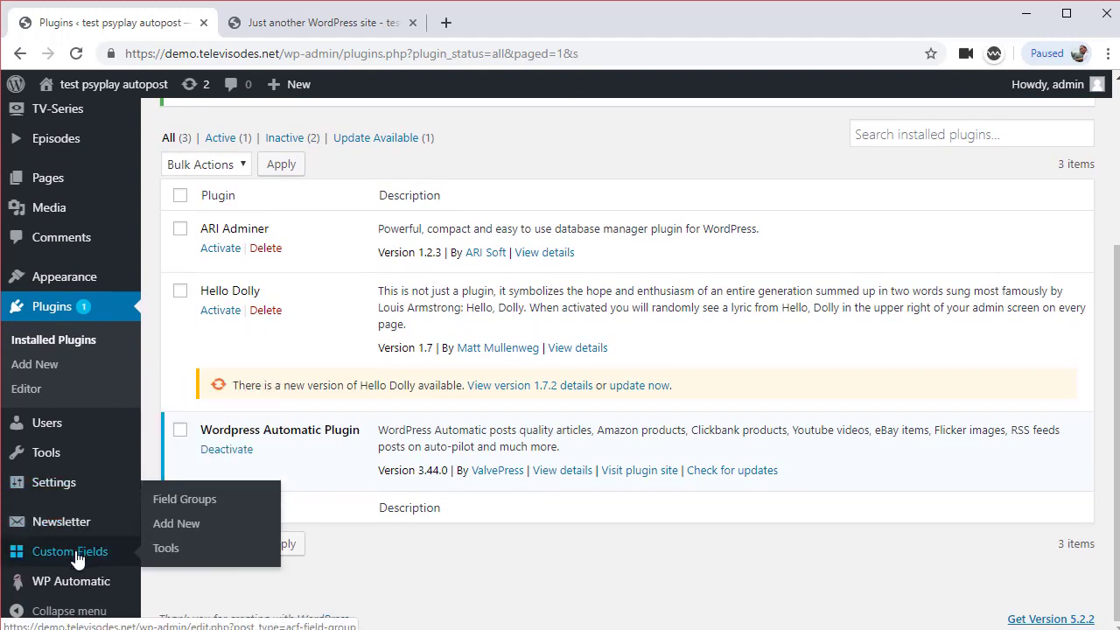
mouse_move(82, 579)
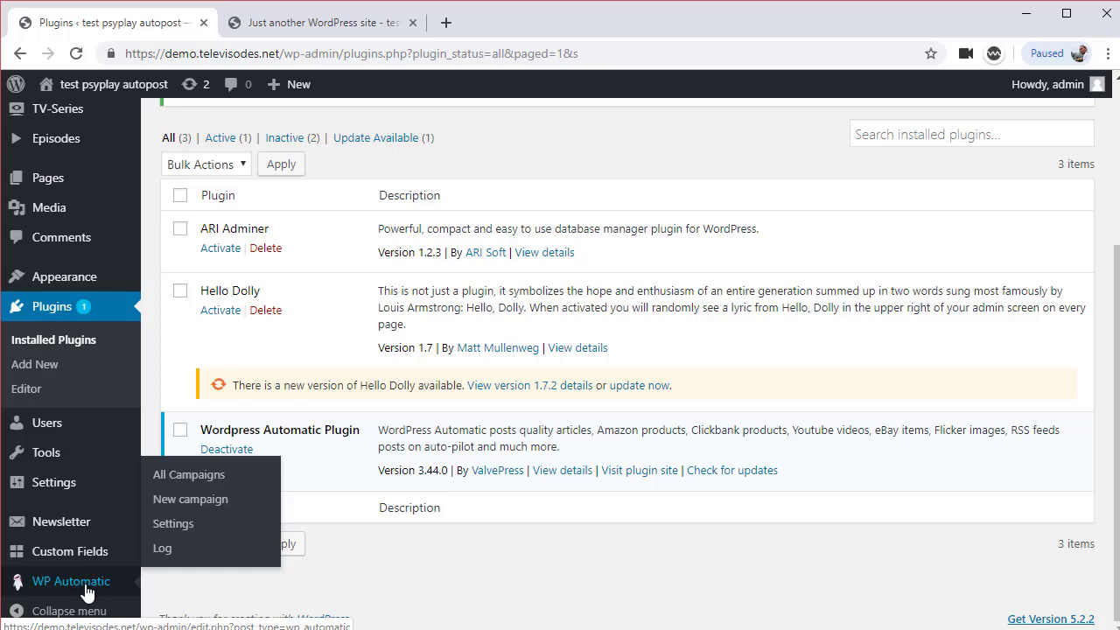
left_click(202, 478)
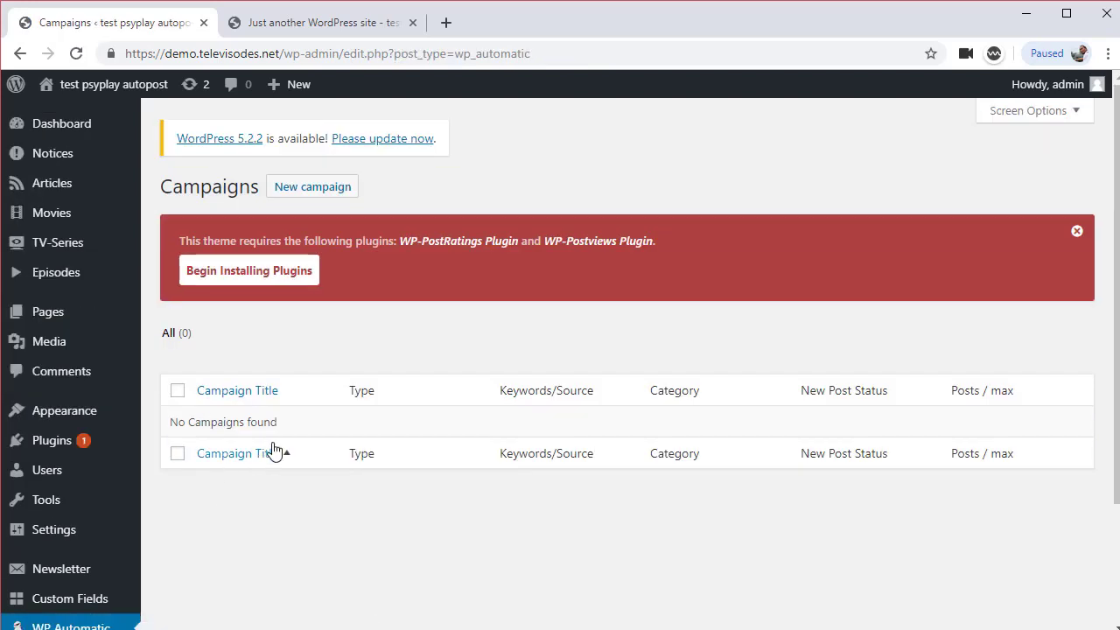
left_click(331, 198)
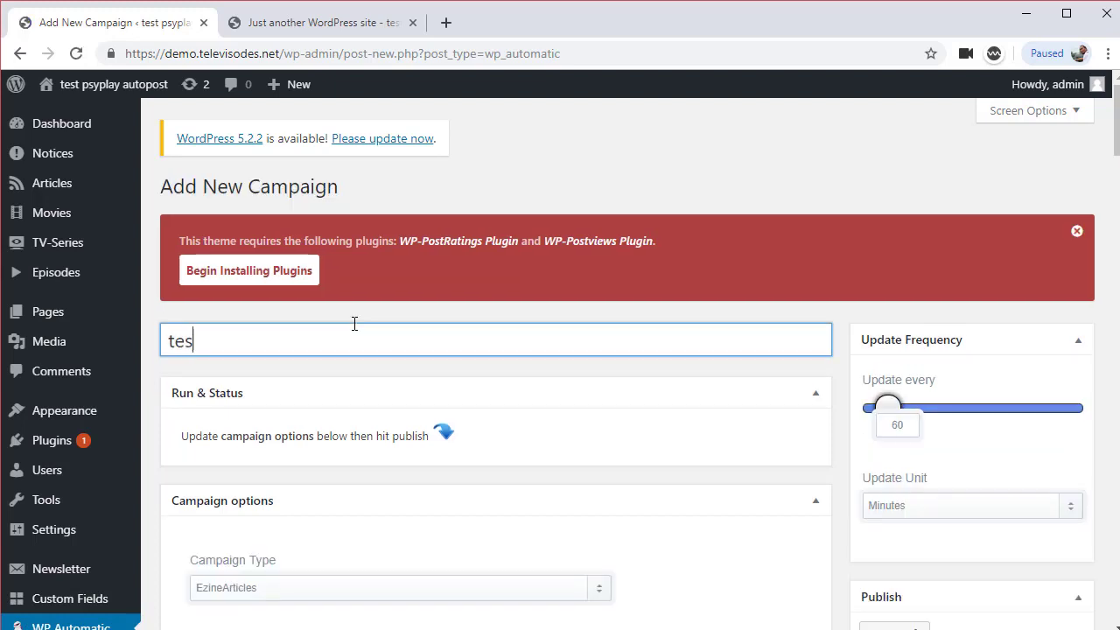
scroll(357, 340, "down", 3)
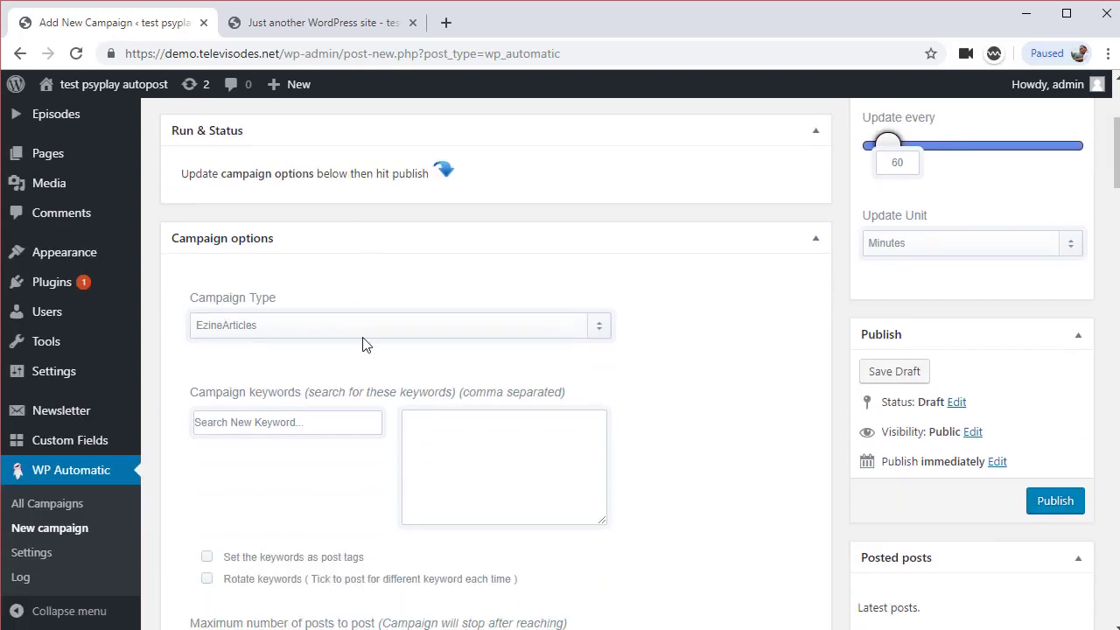
left_click(363, 326)
scroll(342, 490, "down", 1)
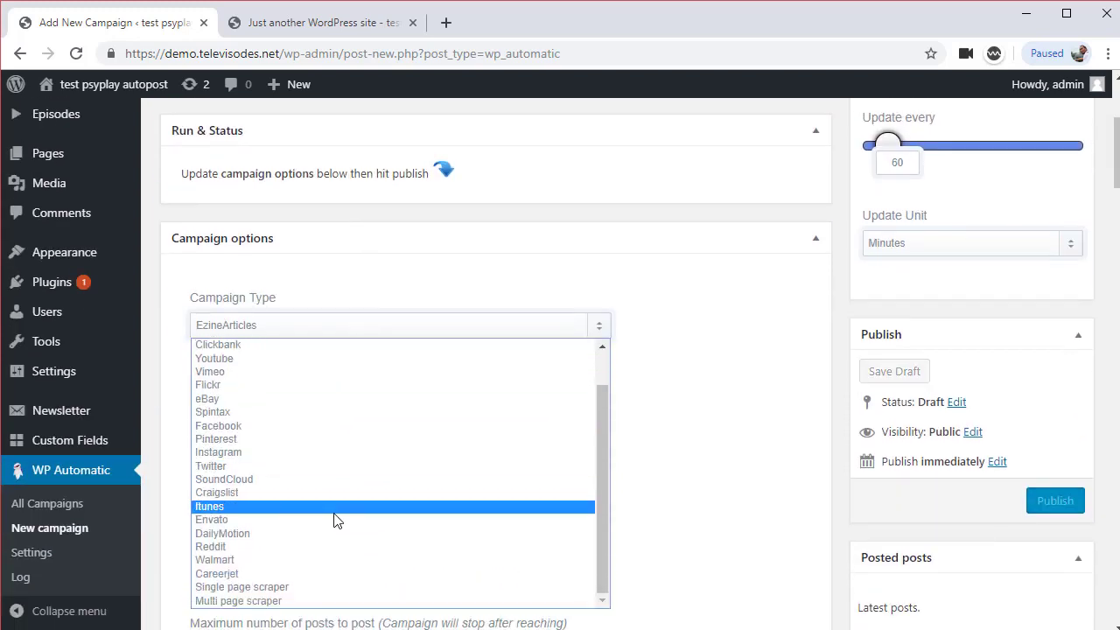
left_click(320, 601)
Copy the source site address from Notepad and bring up the site's front-page tab
scroll(417, 492, "down", 2)
left_click(353, 331)
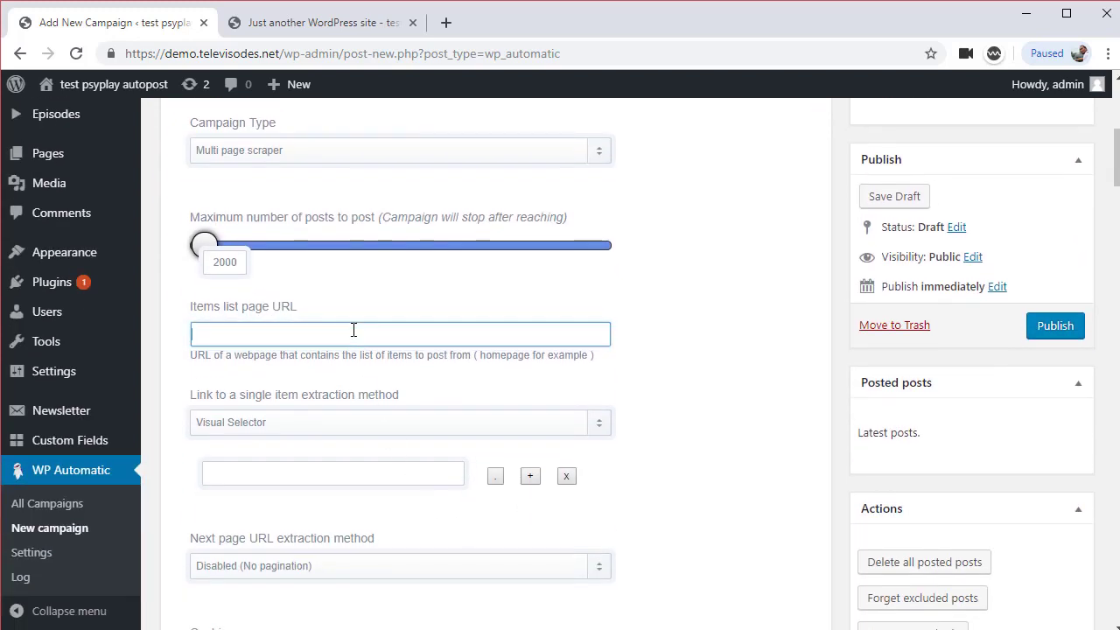
key("alt+Tab")
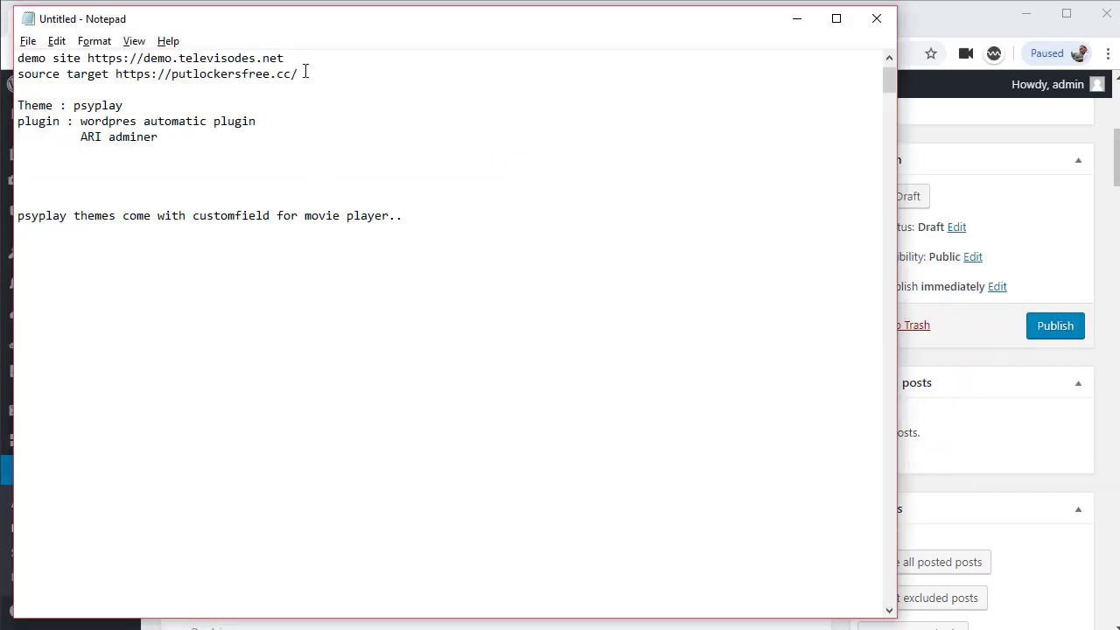
left_click_drag(305, 74, 124, 72)
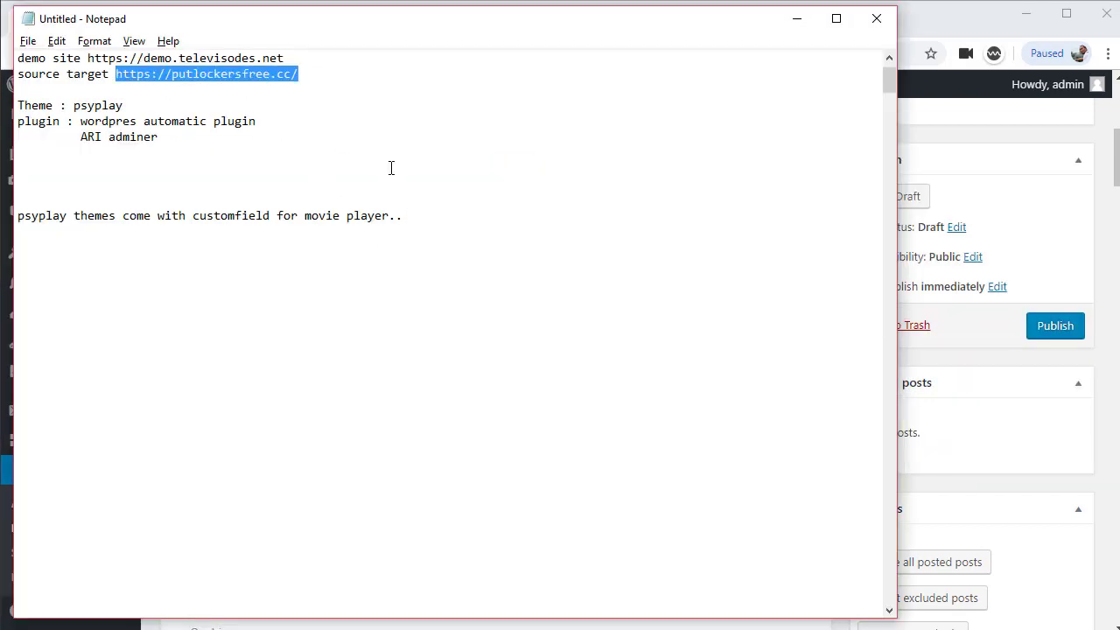
key("alt+Tab")
left_click(355, 26)
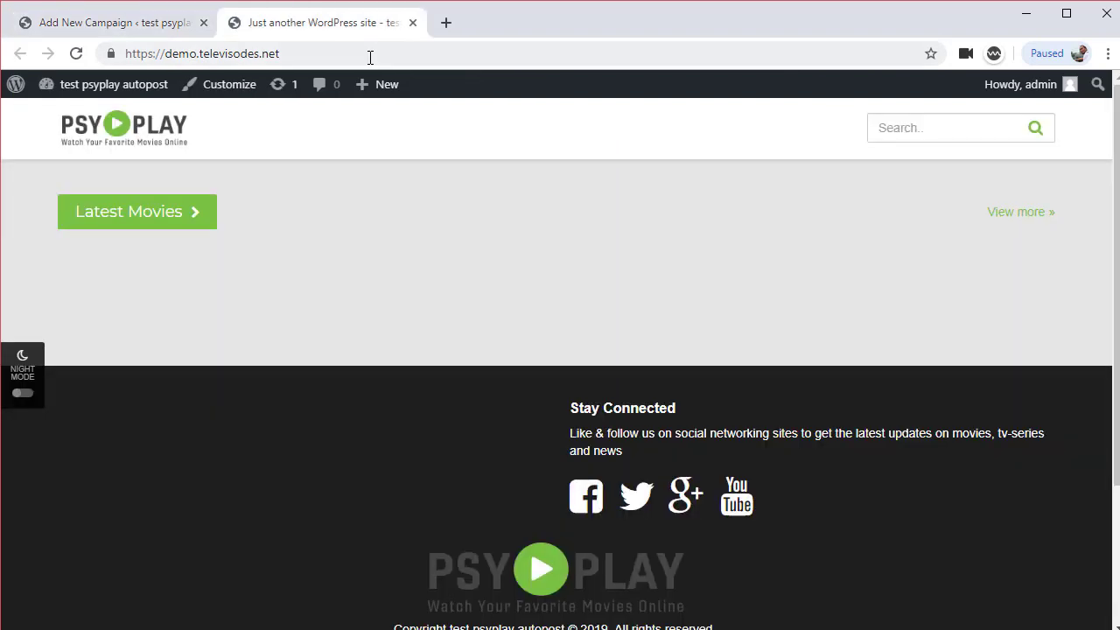
Load the putlockersfree.cc source movie site in a new browser tab
left_click(370, 55)
left_click(440, 29)
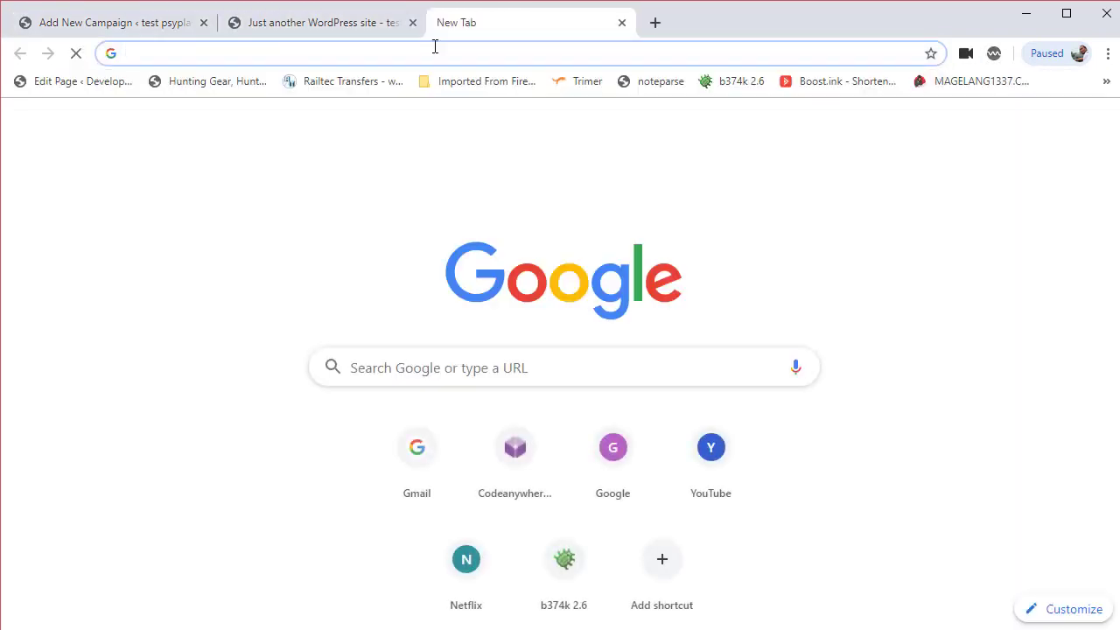
type("https://putlockersfree.cc")
key("Return")
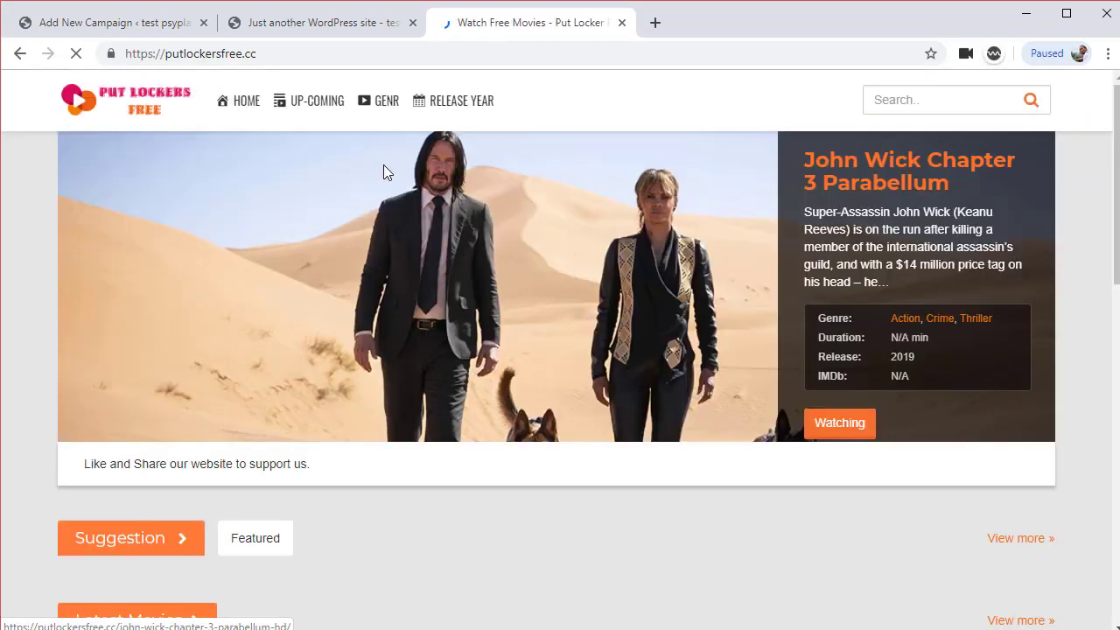
scroll(145, 359, "down", 3)
scroll(518, 352, "down", 3)
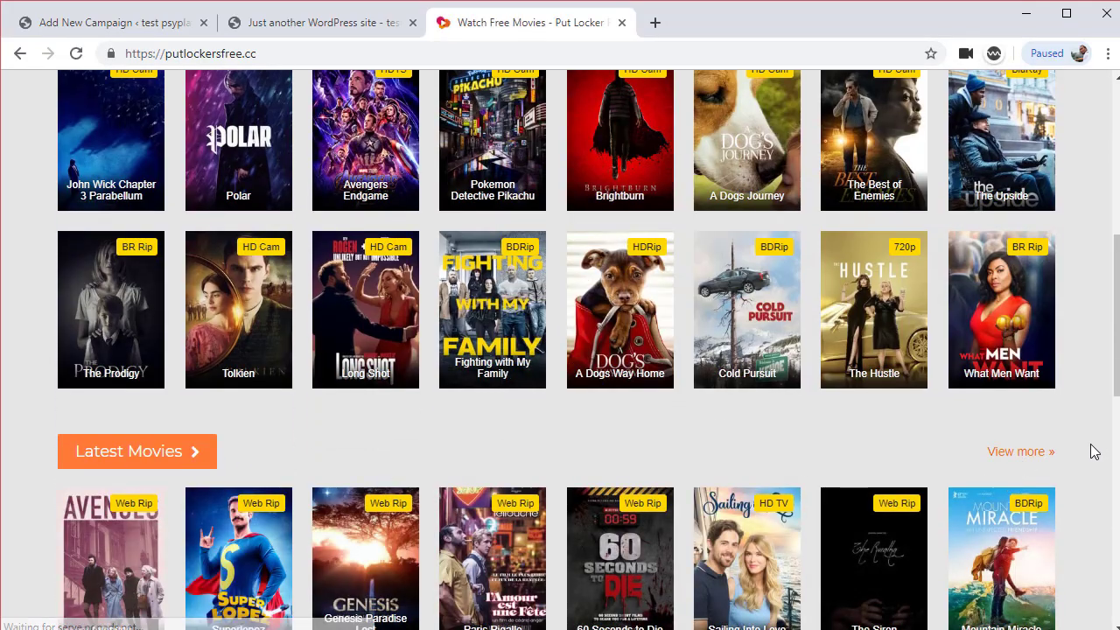
Browse to the last all-movies page, /movies/page/24/, closing ad tabs, and copy its address
left_click(1032, 456)
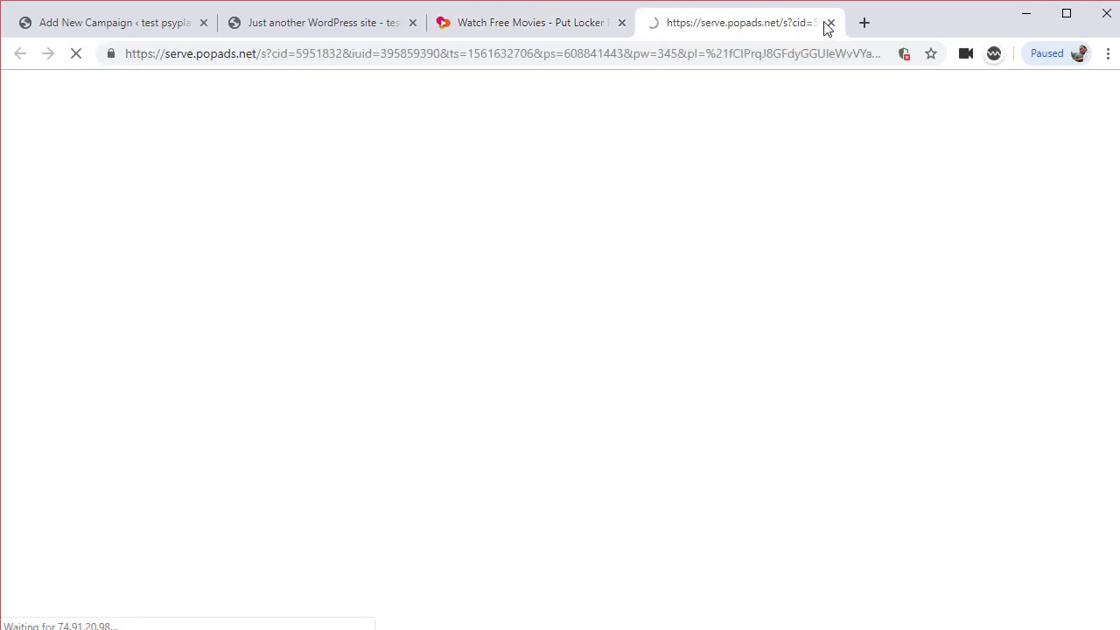
left_click(829, 23)
left_click(1028, 460)
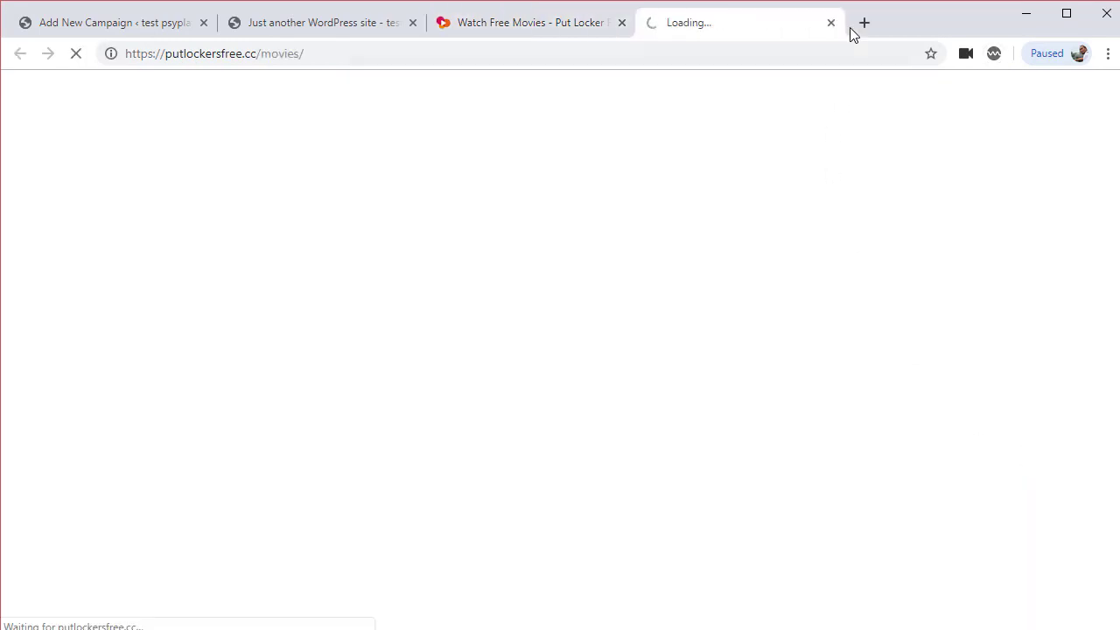
left_click(831, 23)
left_click(1012, 460)
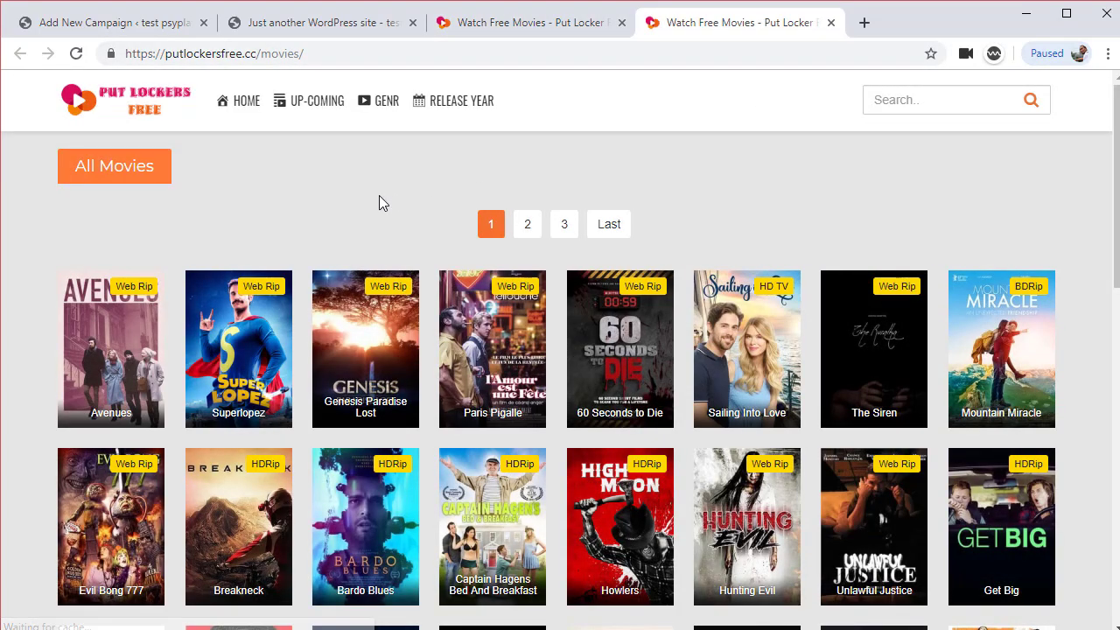
left_click(608, 229)
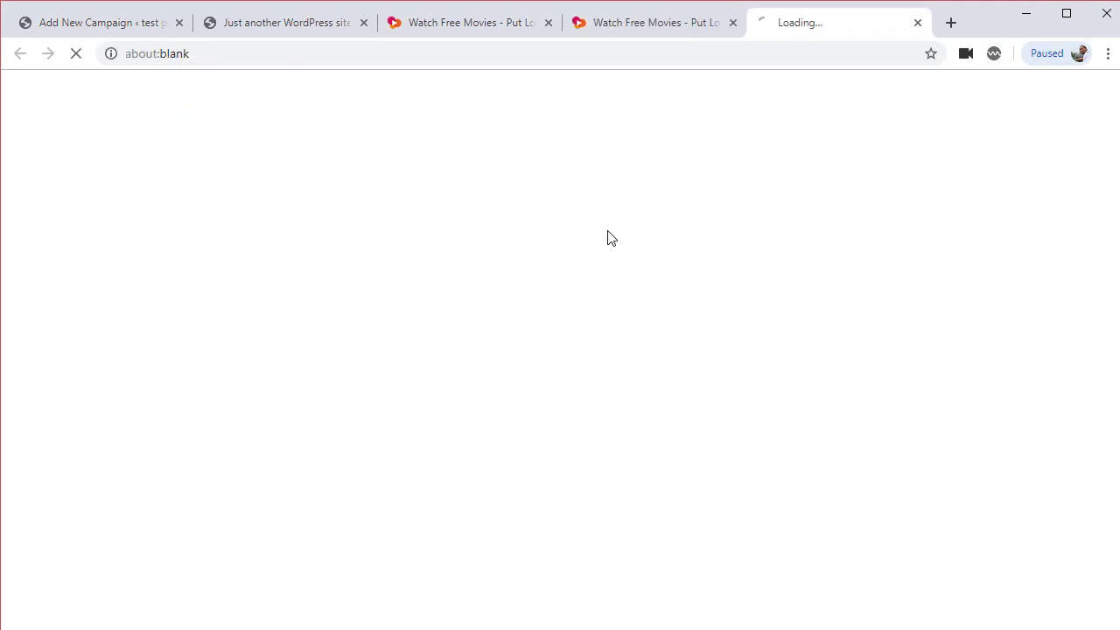
left_click(917, 24)
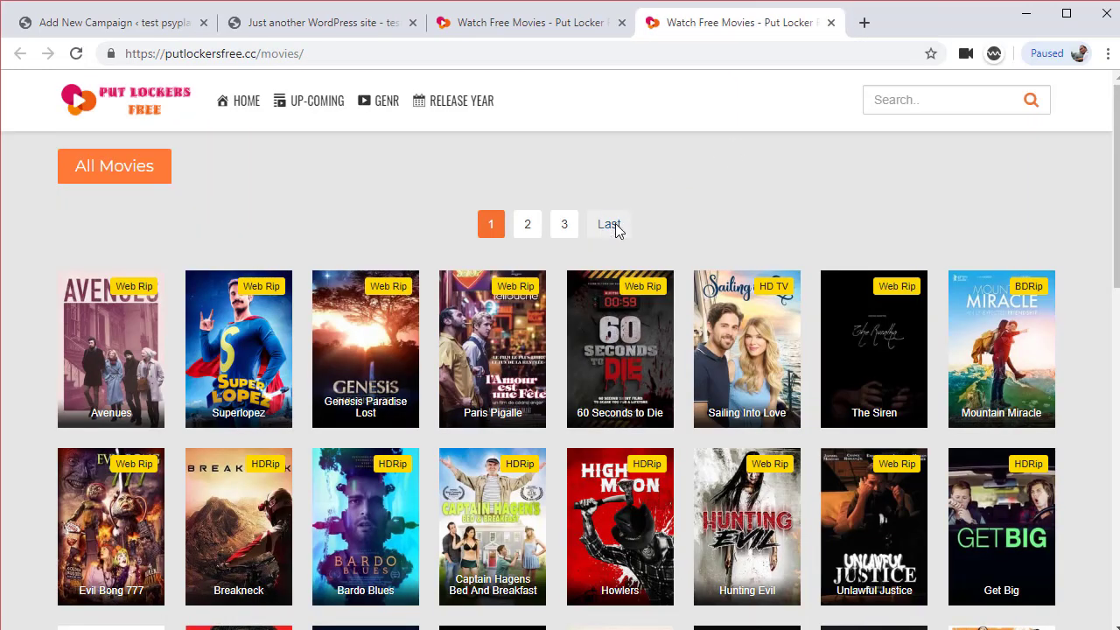
left_click(611, 225)
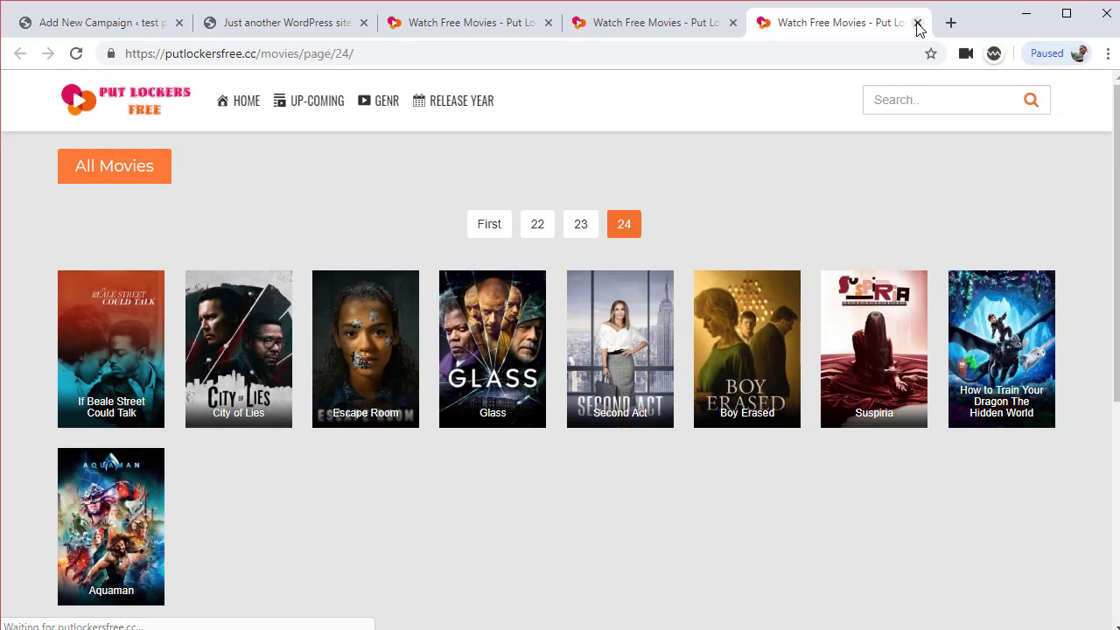
left_click(732, 23)
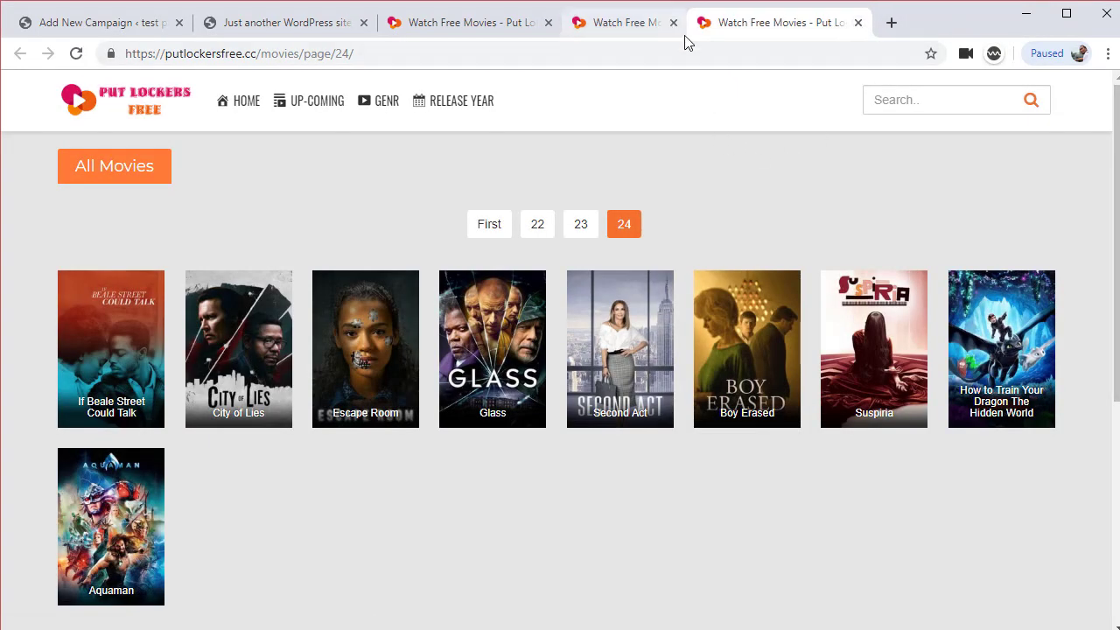
left_click(440, 54)
key("ctrl+c")
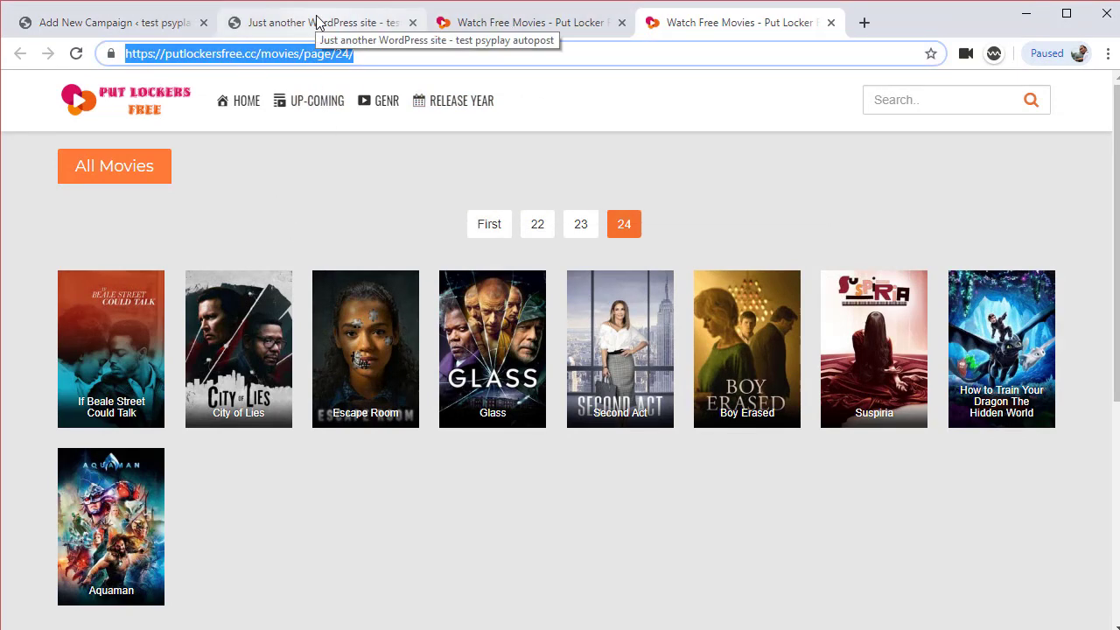
left_click(124, 18)
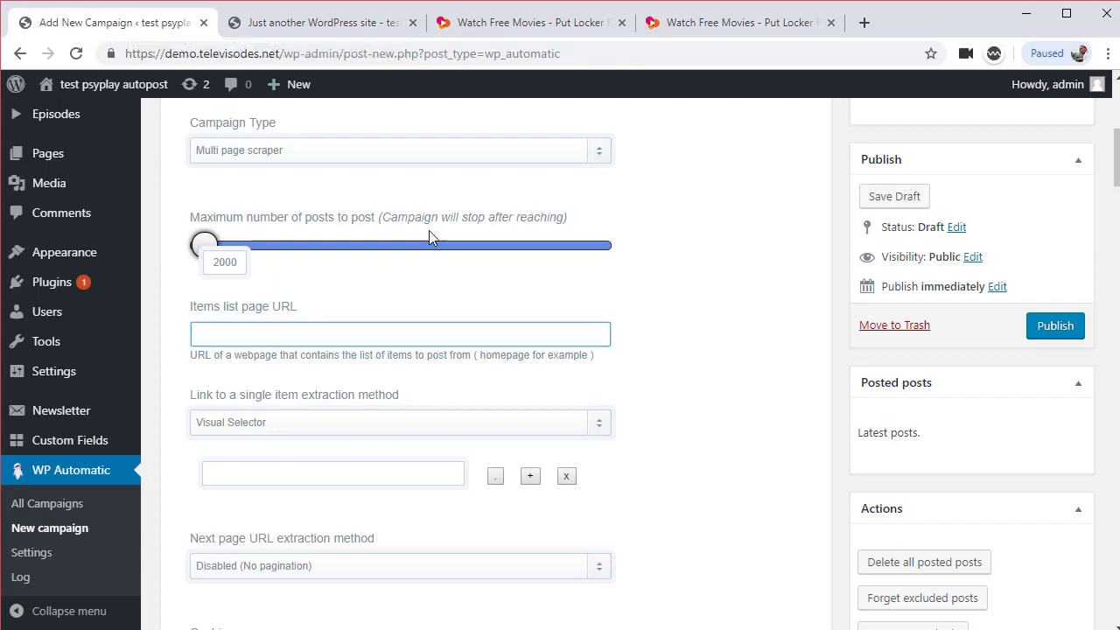
Set the items list URL to the page-24 listing and visually pick the If Beale Street Could Talk link
key("ctrl+v")
left_click(495, 476)
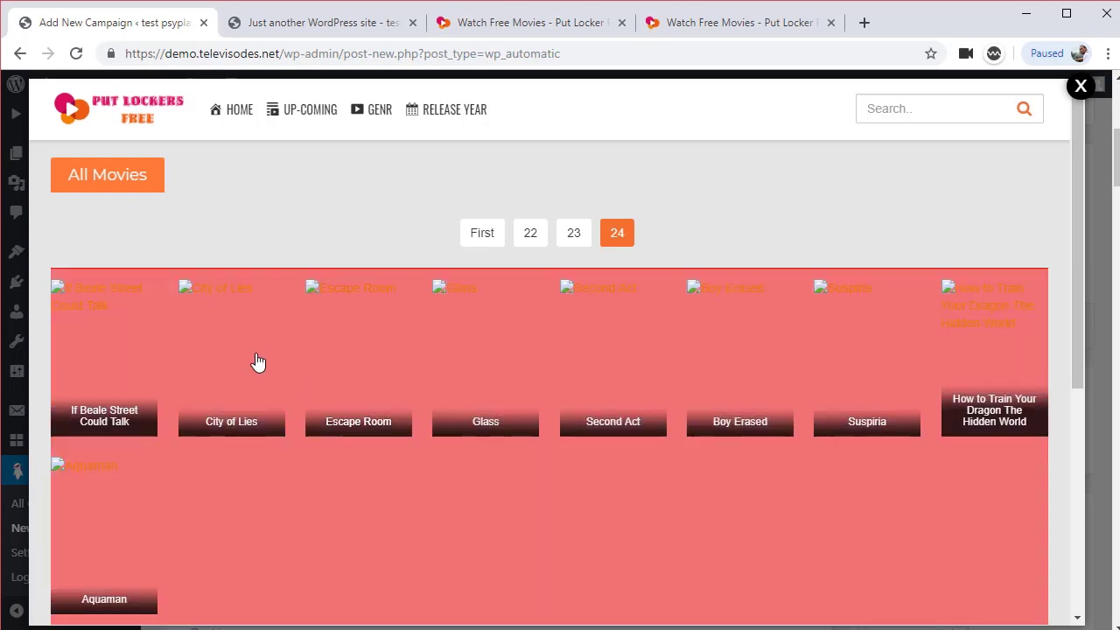
left_click(102, 337)
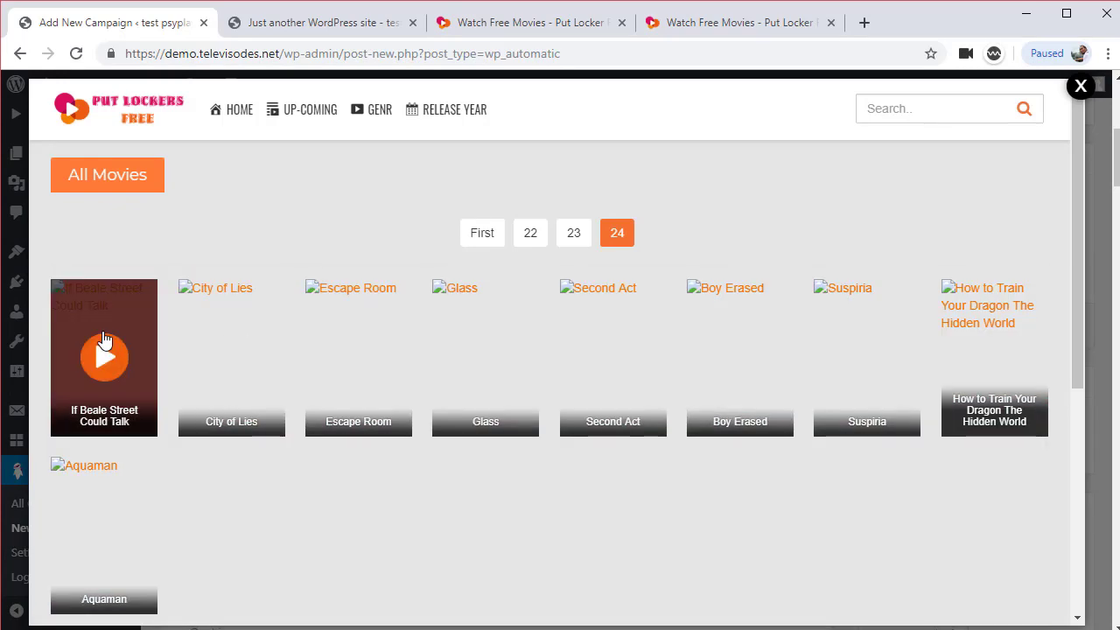
Set next-page extraction to Visual Selector and pick the page 23 pagination link
scroll(330, 400, "down", 1)
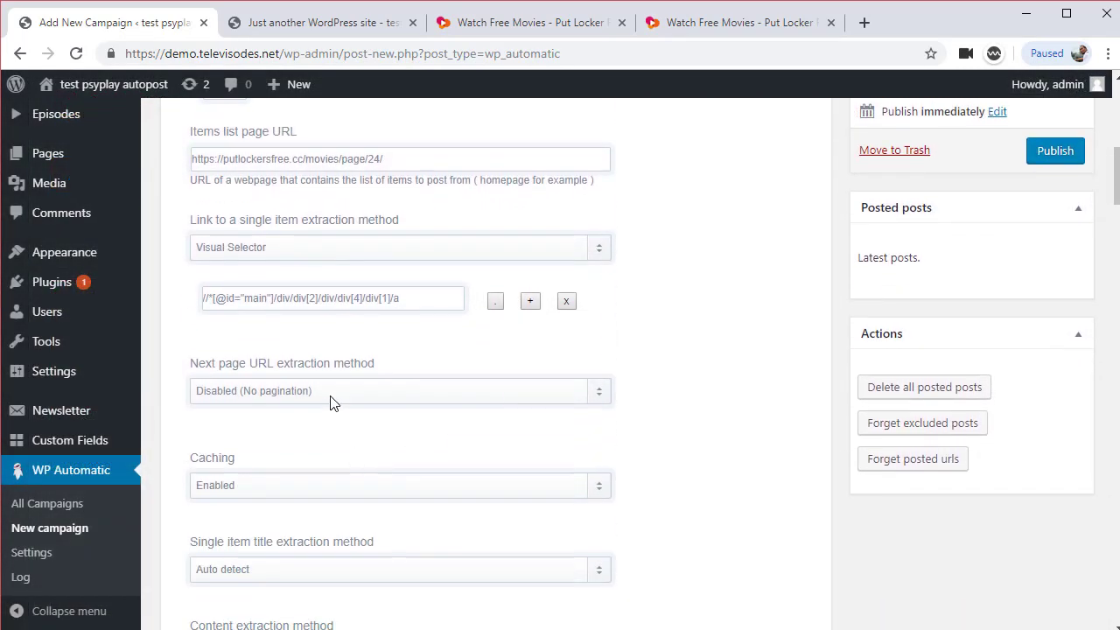
left_click(334, 391)
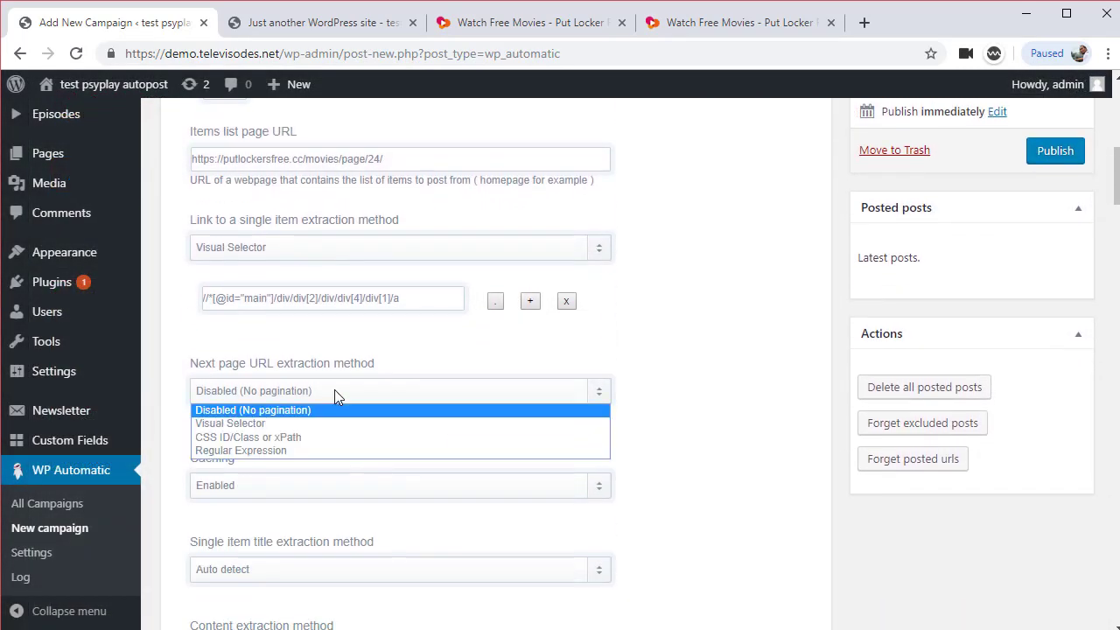
left_click(307, 426)
left_click(496, 445)
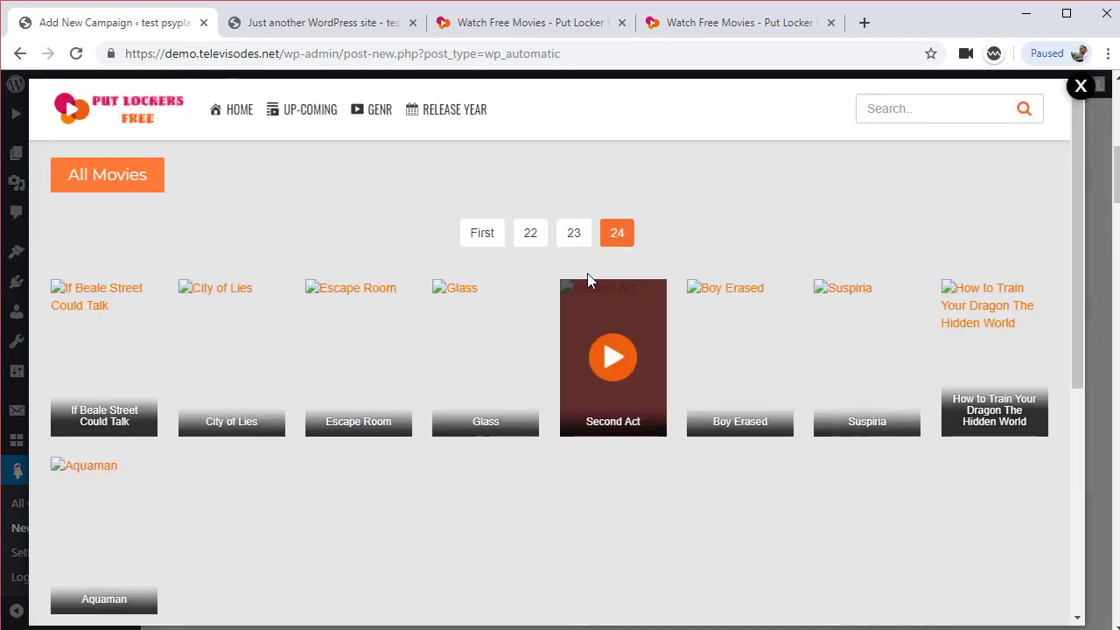
left_click(573, 234)
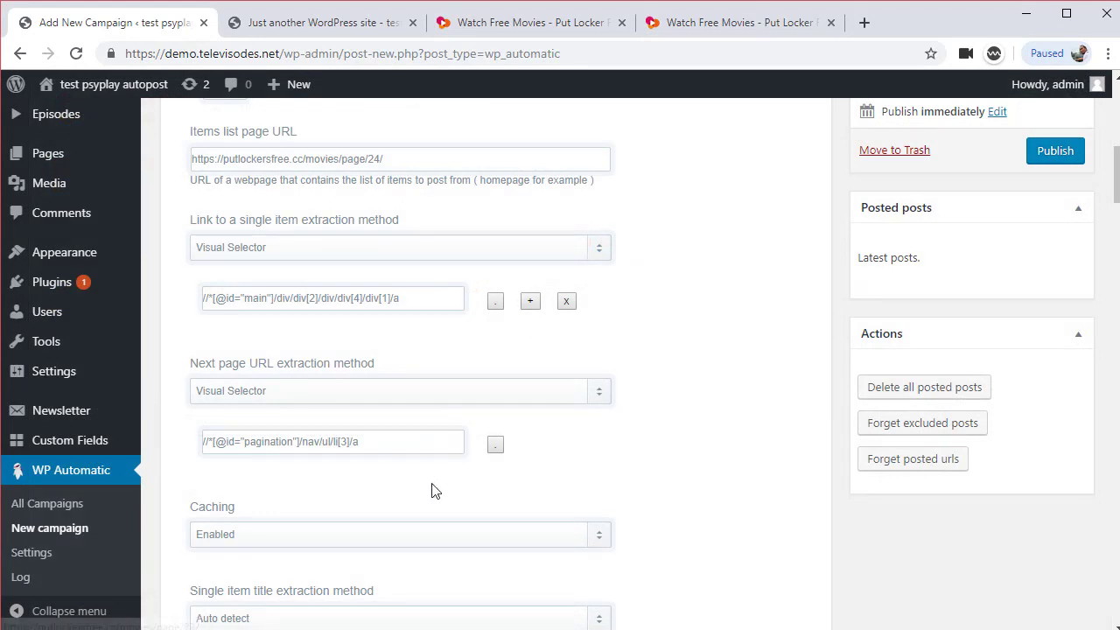
scroll(435, 490, "down", 1)
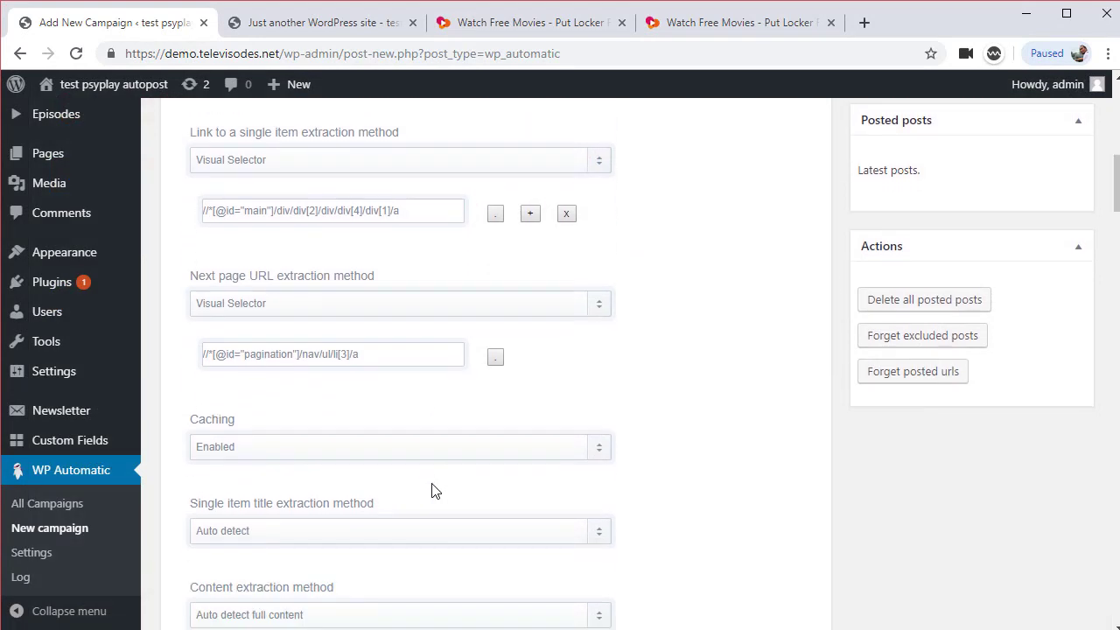
Extract the post title by visual selector, picking the movie title on the sample page
left_click(345, 537)
left_click(333, 566)
scroll(685, 524, "down", 2)
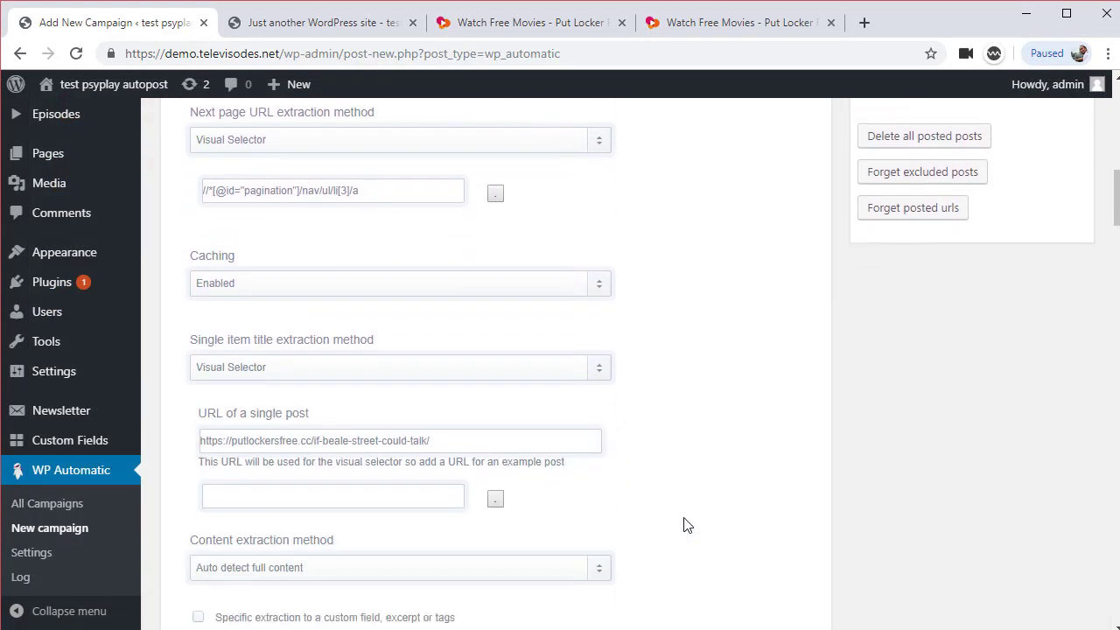
left_click(496, 487)
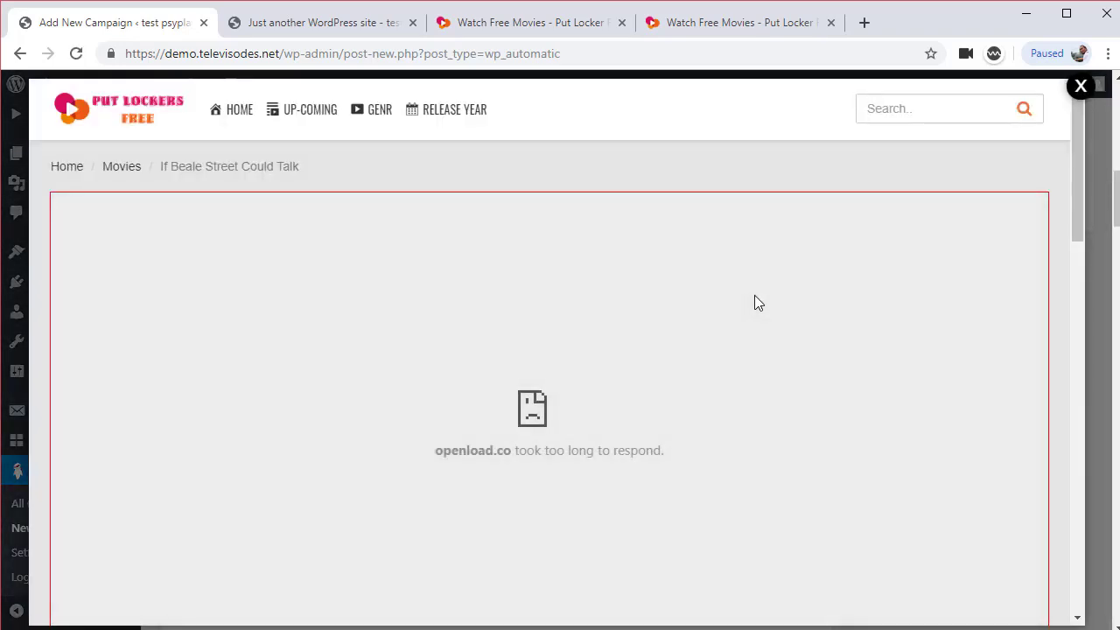
scroll(754, 297, "down", 3)
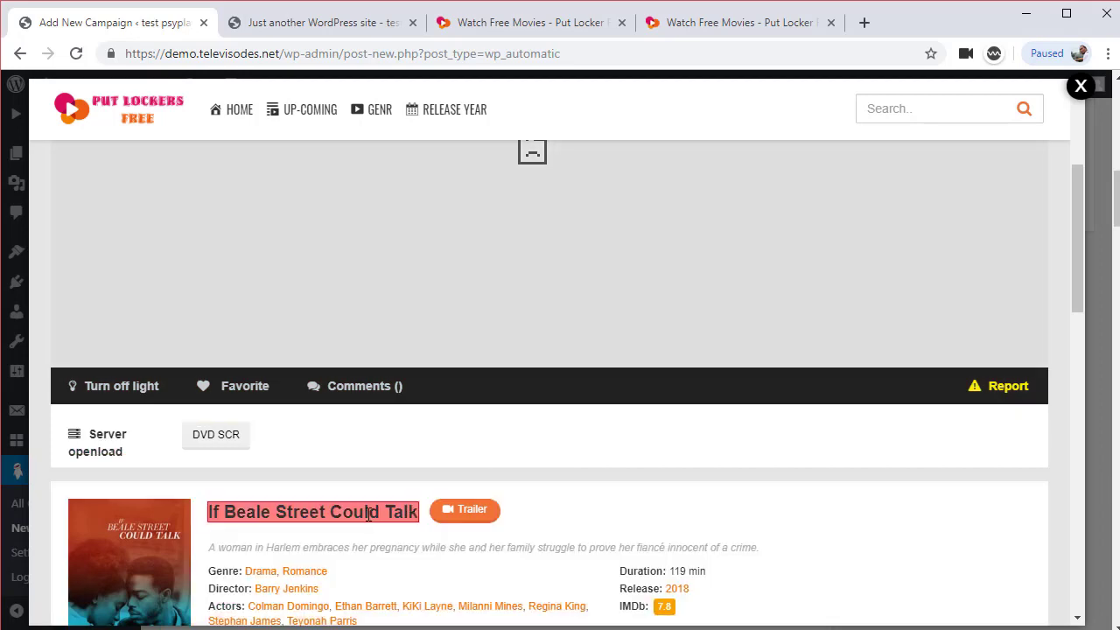
left_click(369, 512)
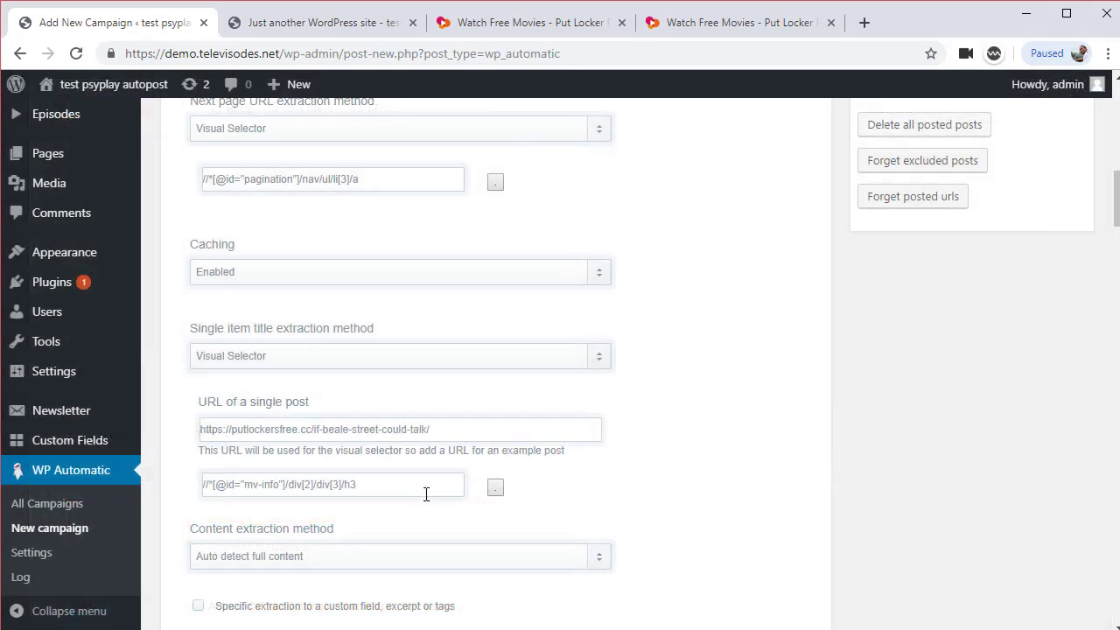
Extract post content by visual selector from the movie-info block, leaving specific extraction off
scroll(426, 495, "down", 2)
left_click(300, 373)
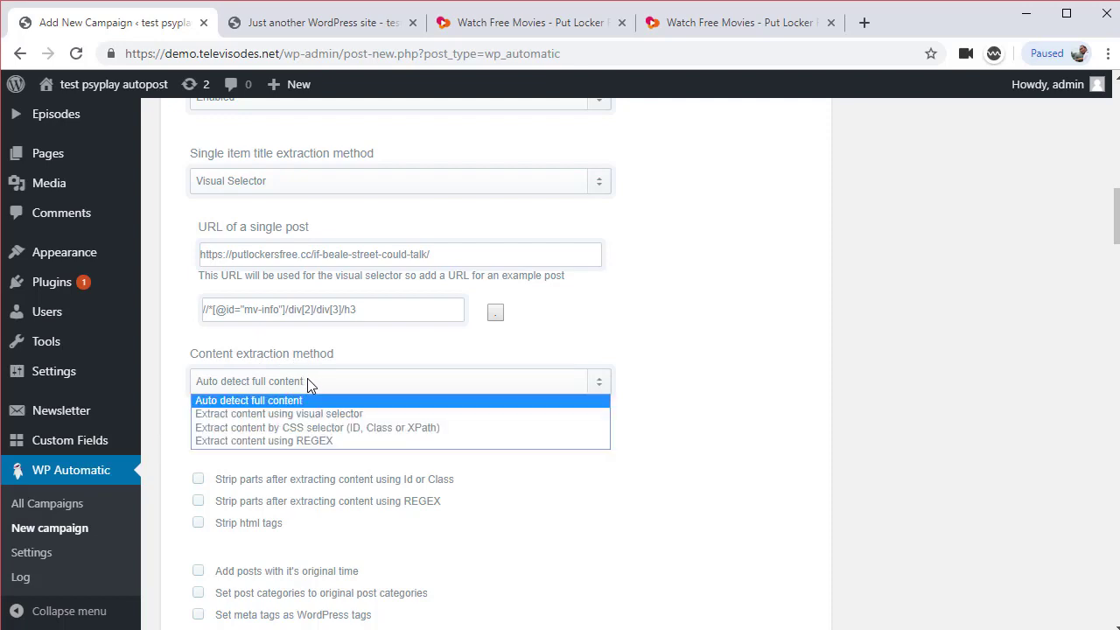
left_click(320, 411)
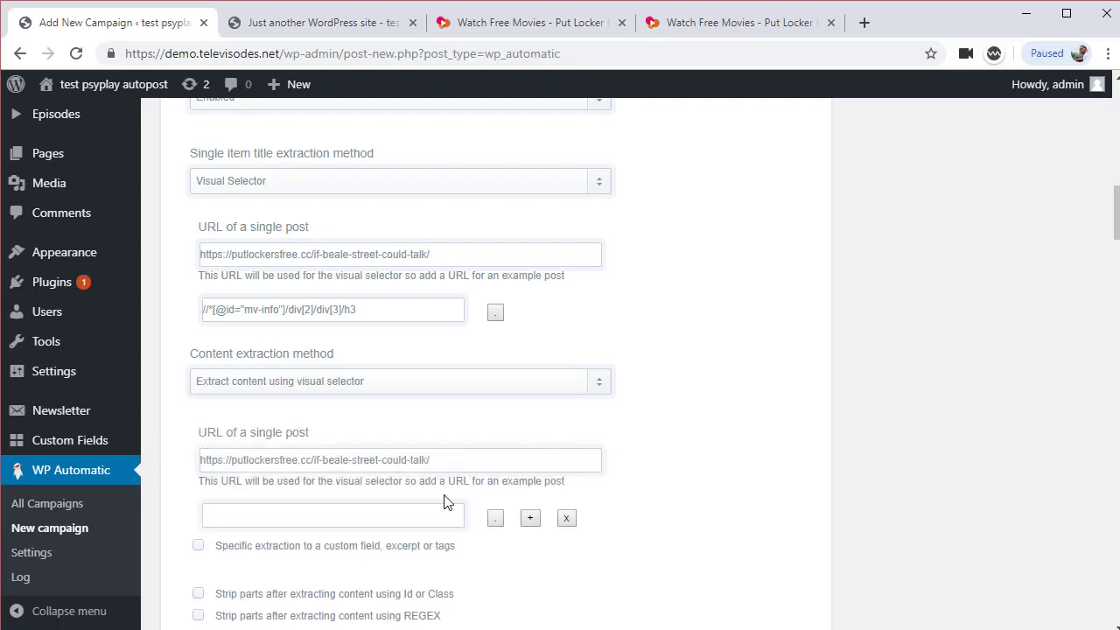
left_click(495, 518)
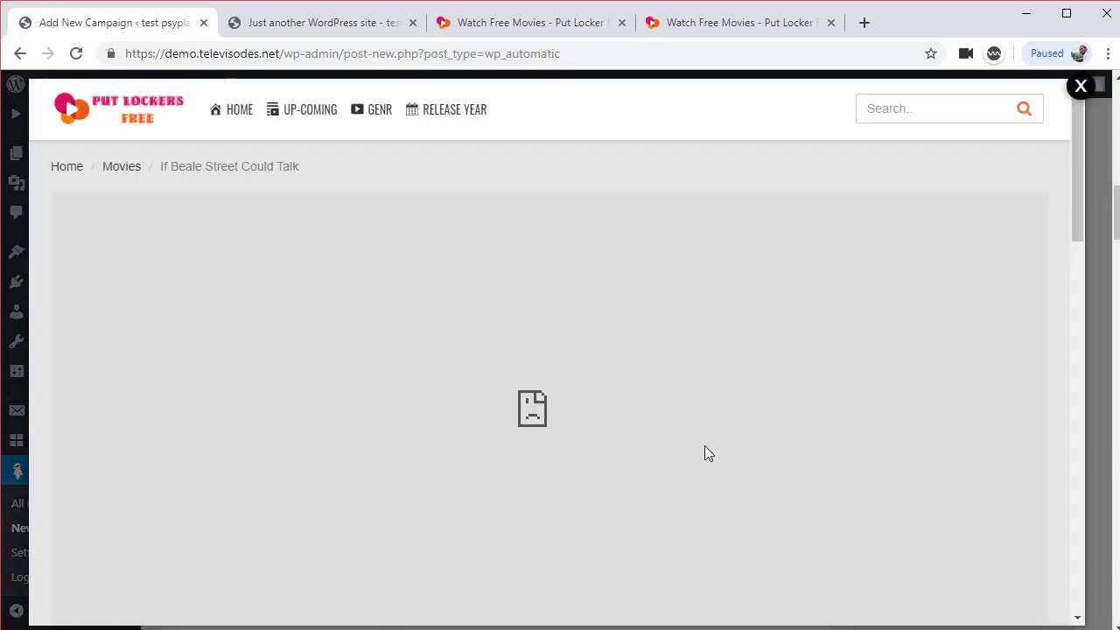
scroll(704, 445, "down", 6)
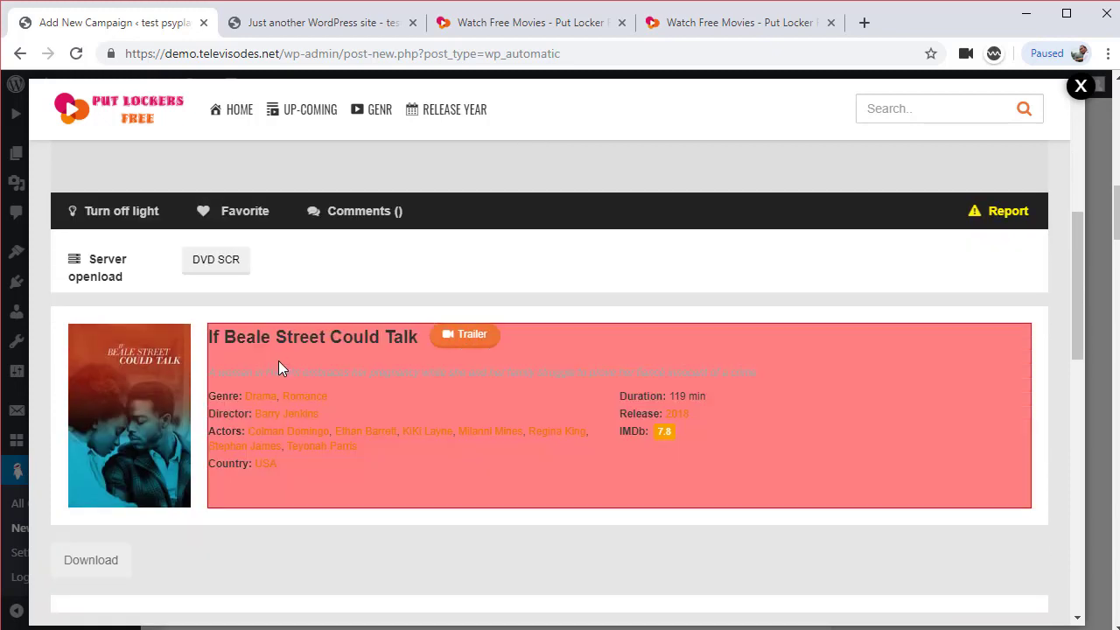
left_click(278, 370)
scroll(793, 398, "down", 2)
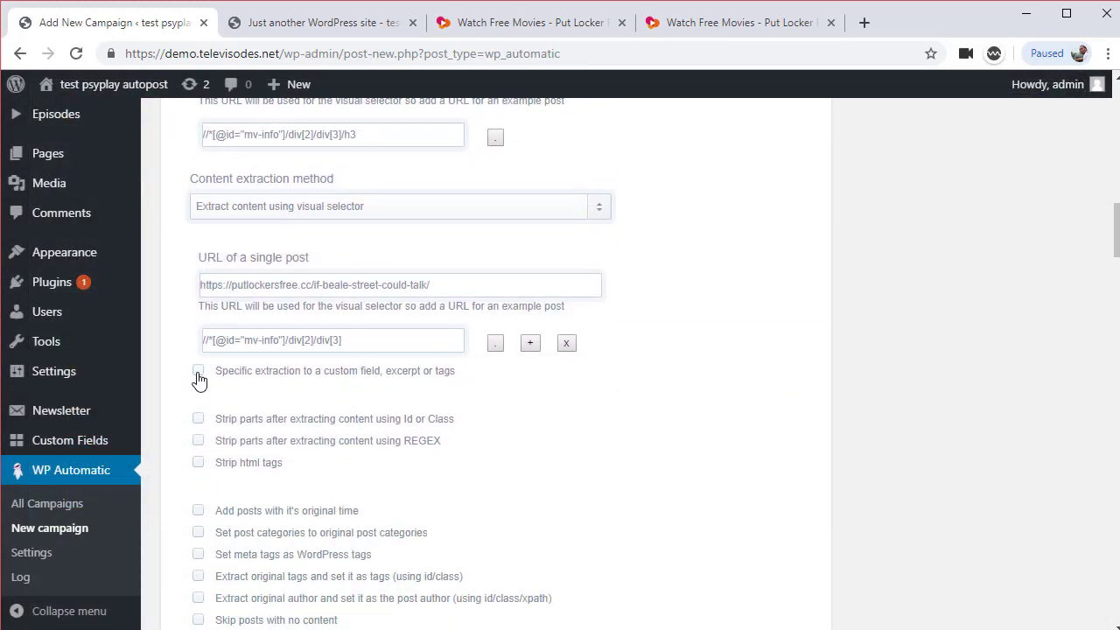
left_click(197, 370)
left_click(198, 370)
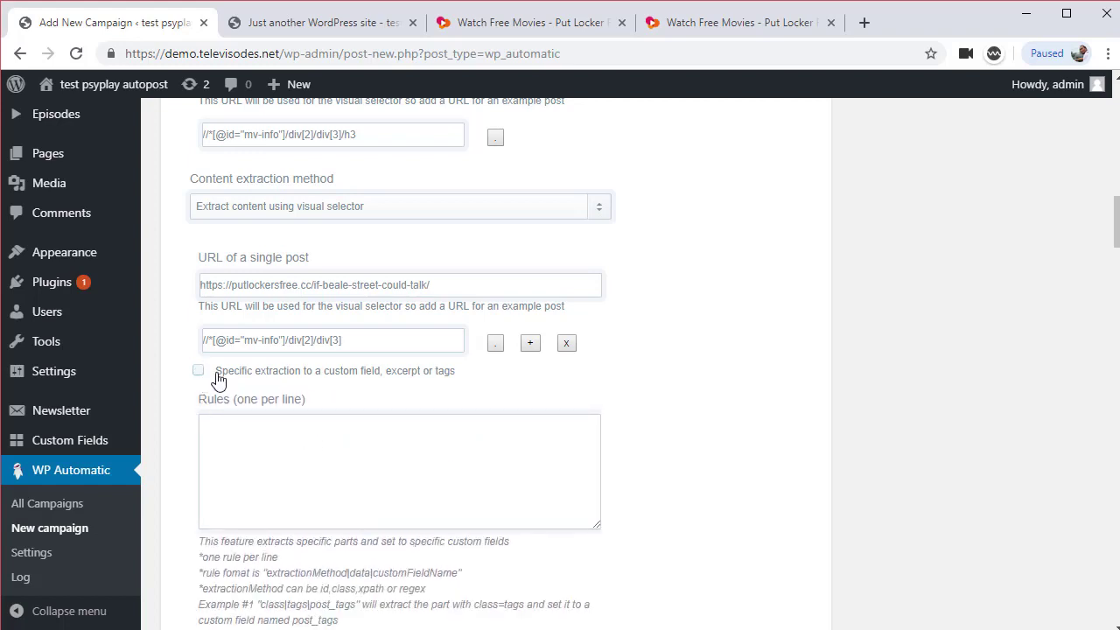
scroll(200, 376, "down", 2)
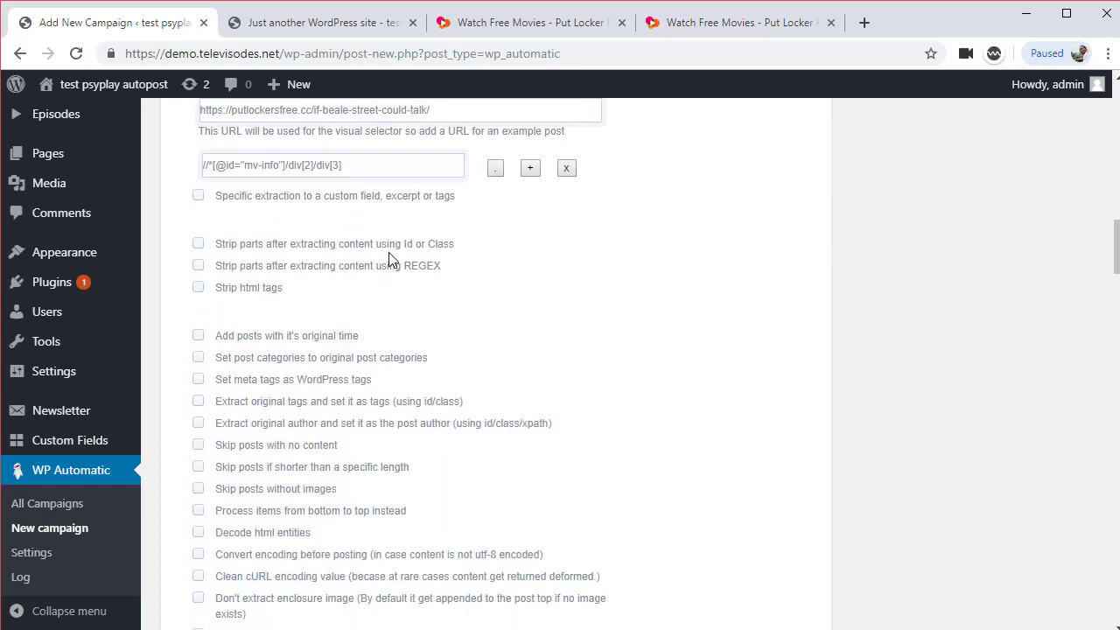
Strip HTML tags from scraped content, allowing only <br><img><h1><h2><h3><strong>
left_click(199, 288)
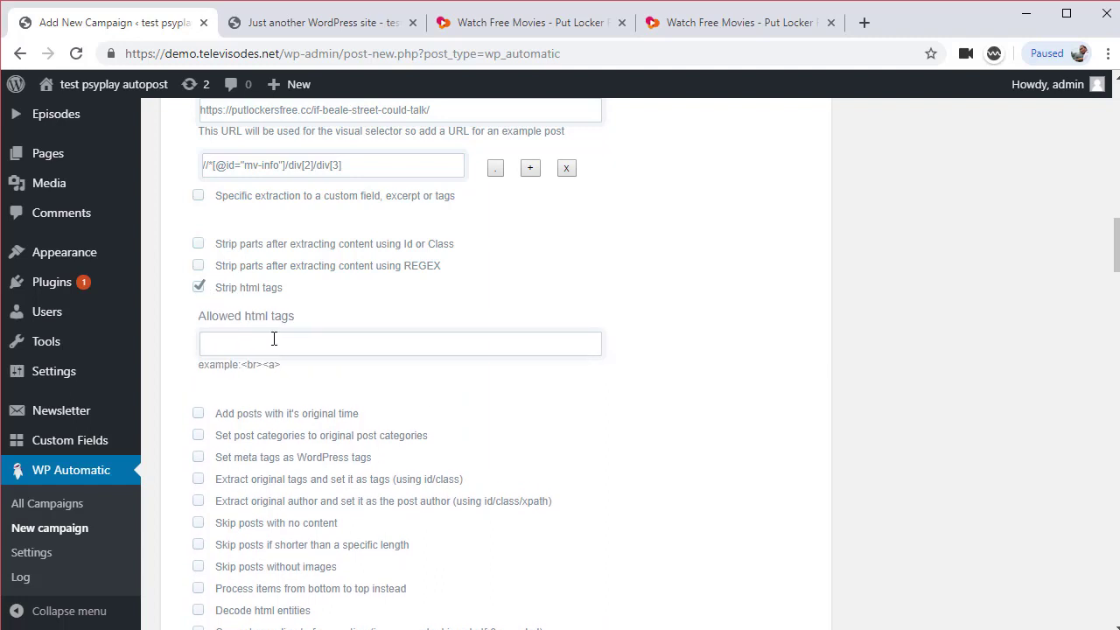
left_click(274, 342)
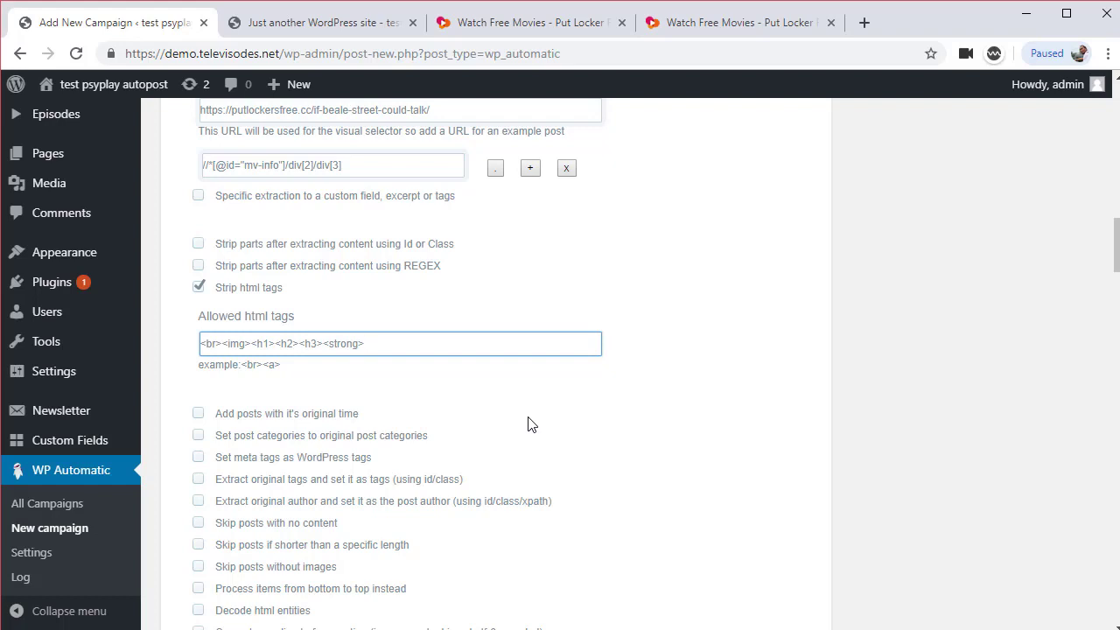
scroll(527, 425, "down", 2)
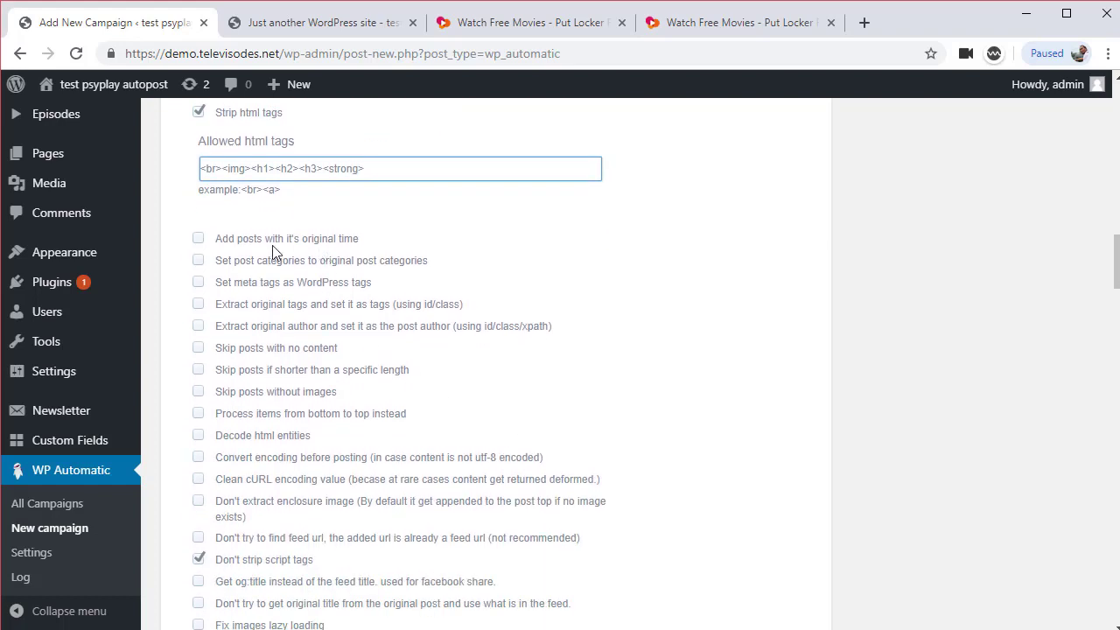
Keep each post's original time and skip posts with no content, leaving original categories and tags off
left_click(198, 238)
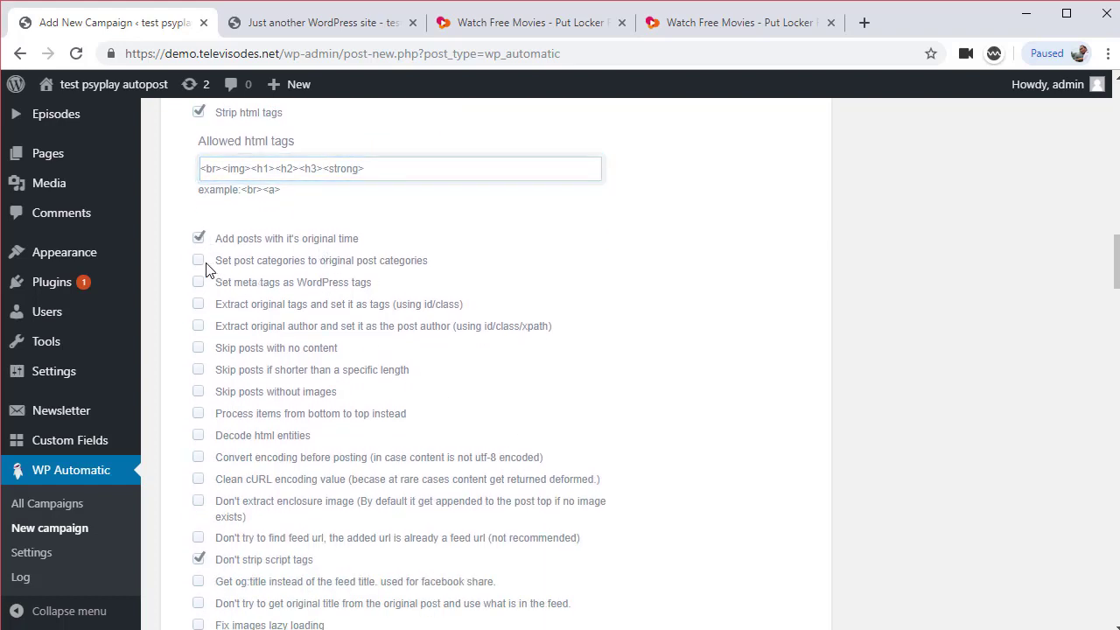
left_click(198, 260)
left_click(199, 260)
left_click(199, 305)
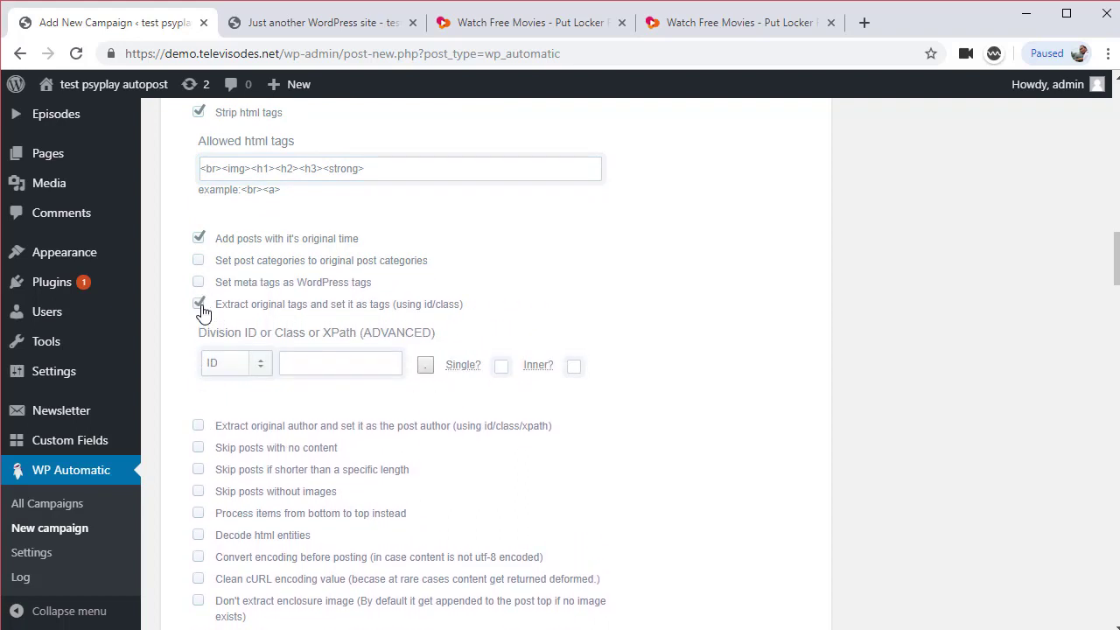
left_click(200, 305)
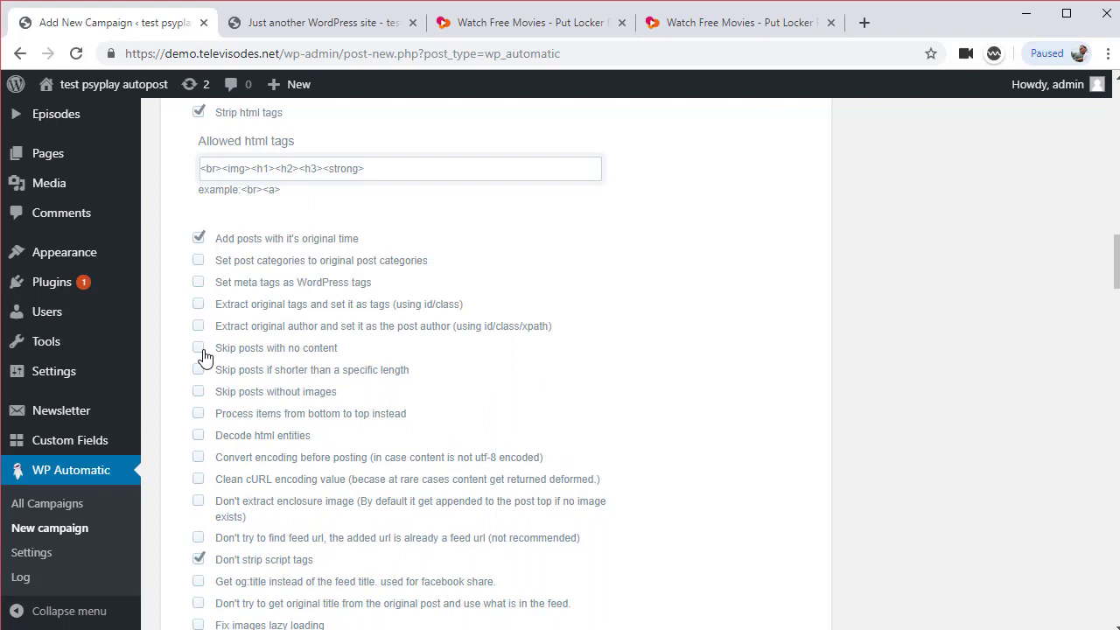
left_click(200, 348)
scroll(297, 446, "down", 2)
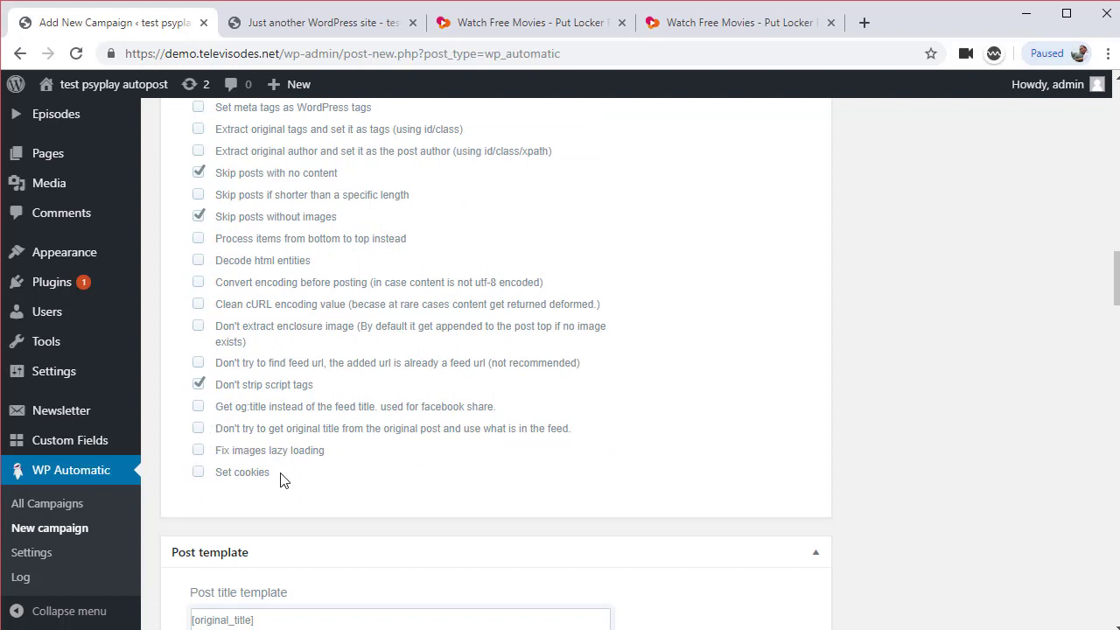
Delete the [ad_1], [ad_2], source link and <br> lines from the post text template, leaving [matched_content]
scroll(278, 496, "down", 3)
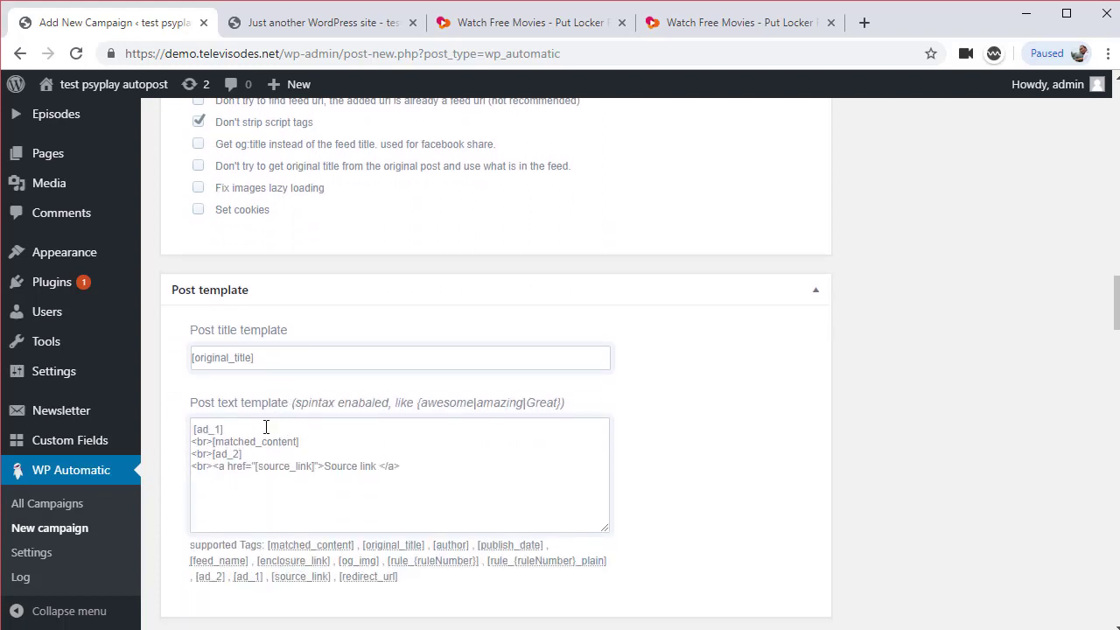
left_click_drag(265, 426, 198, 430)
type("Yo")
key("BackSpace")
key("BackSpace")
key("BackSpace")
key("BackSpace")
key("BackSpace")
key("BackSpace")
key("BackSpace")
key("BackSpace")
key("BackSpace")
key("BackSpace")
key("BackSpace")
key("BackSpace")
key("BackSpace")
key("BackSpace")
key("BackSpace")
key("BackSpace")
key("BackSpace")
key("BackSpace")
key("BackSpace")
left_click_drag(448, 473, 195, 454)
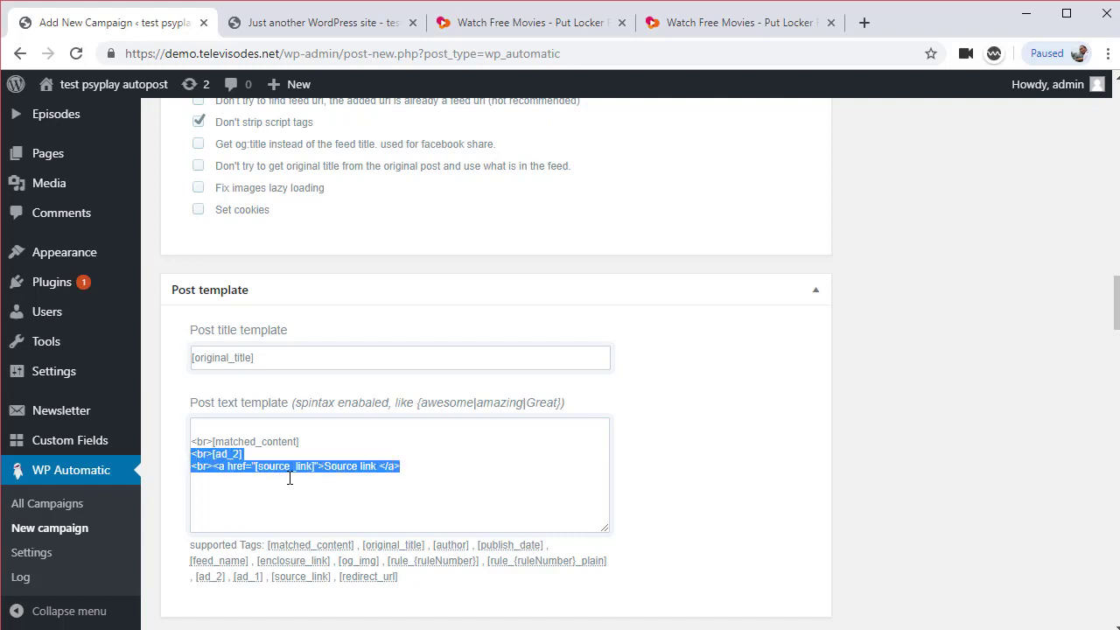
key("BackSpace")
left_click_drag(205, 443, 191, 443)
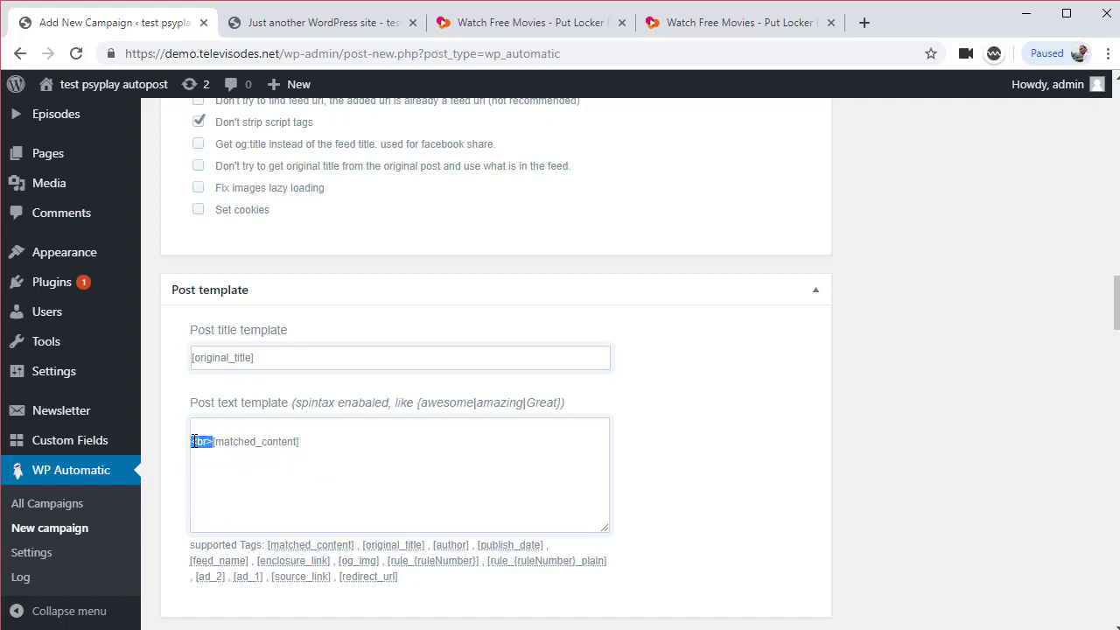
key("BackSpace")
key("BackSpace")
Download post-content images to the server and name them after the post title
scroll(389, 481, "down", 2)
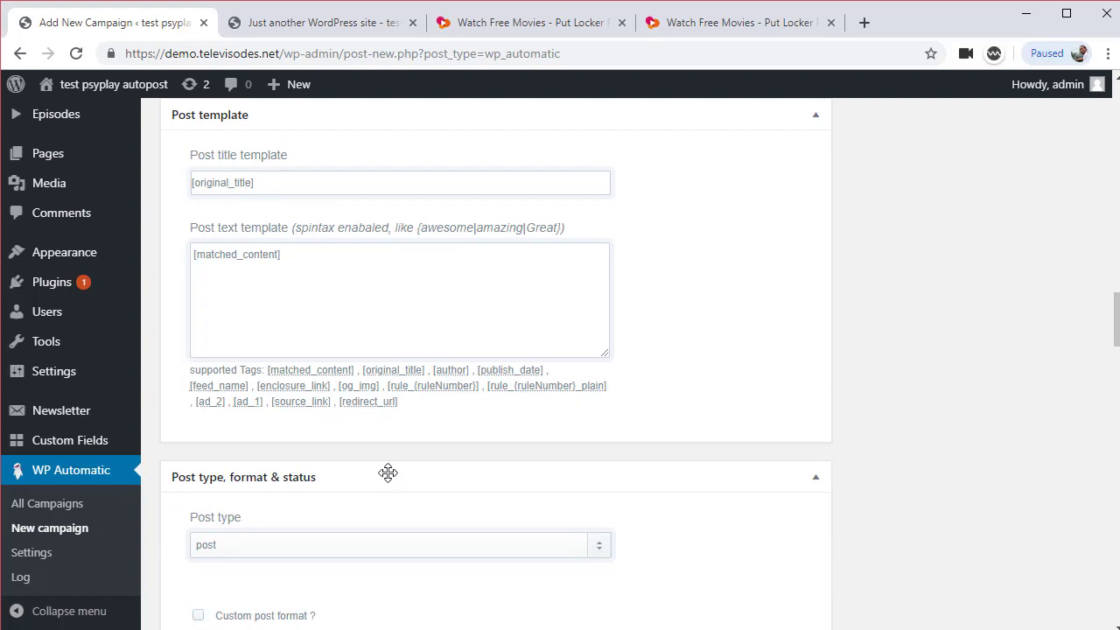
scroll(387, 473, "down", 1)
scroll(333, 489, "down", 2)
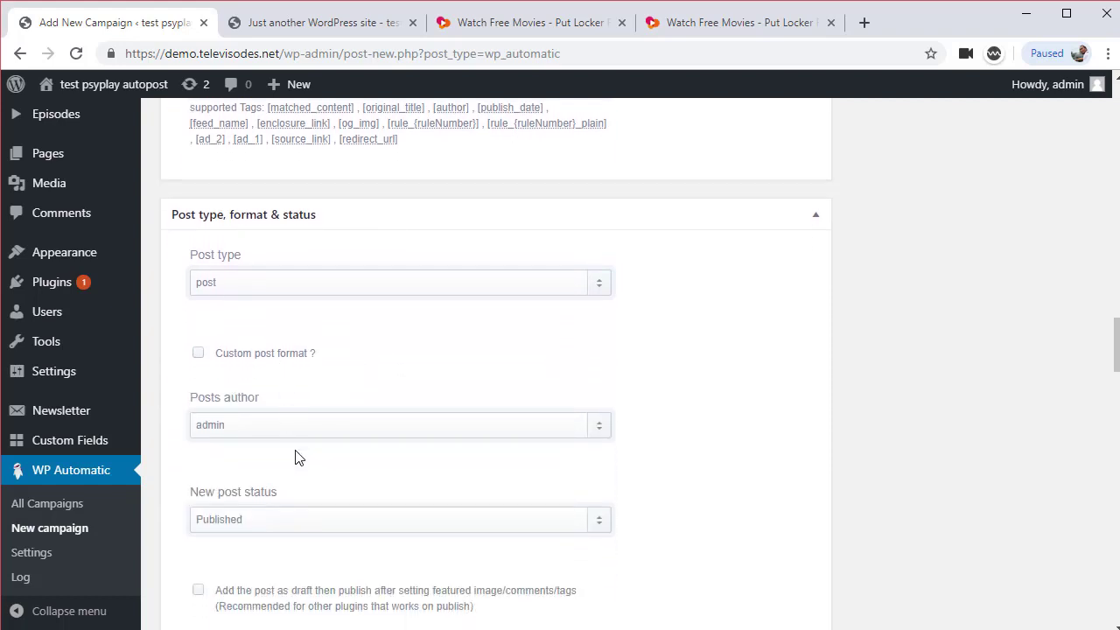
scroll(297, 455, "down", 2)
scroll(302, 486, "down", 1)
scroll(288, 467, "down", 2)
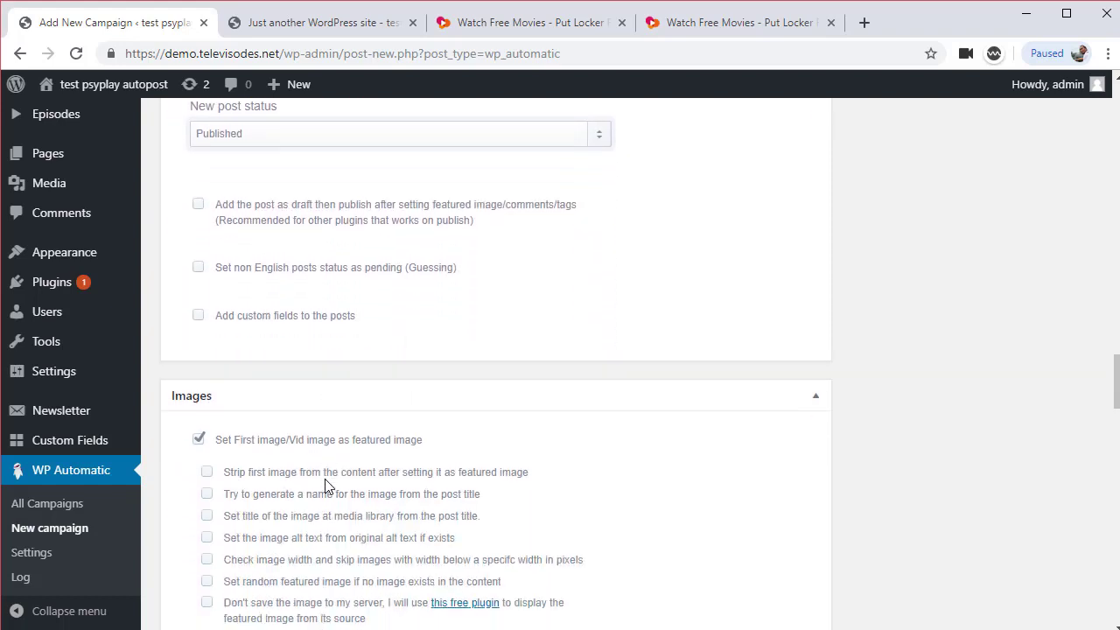
left_click(206, 421)
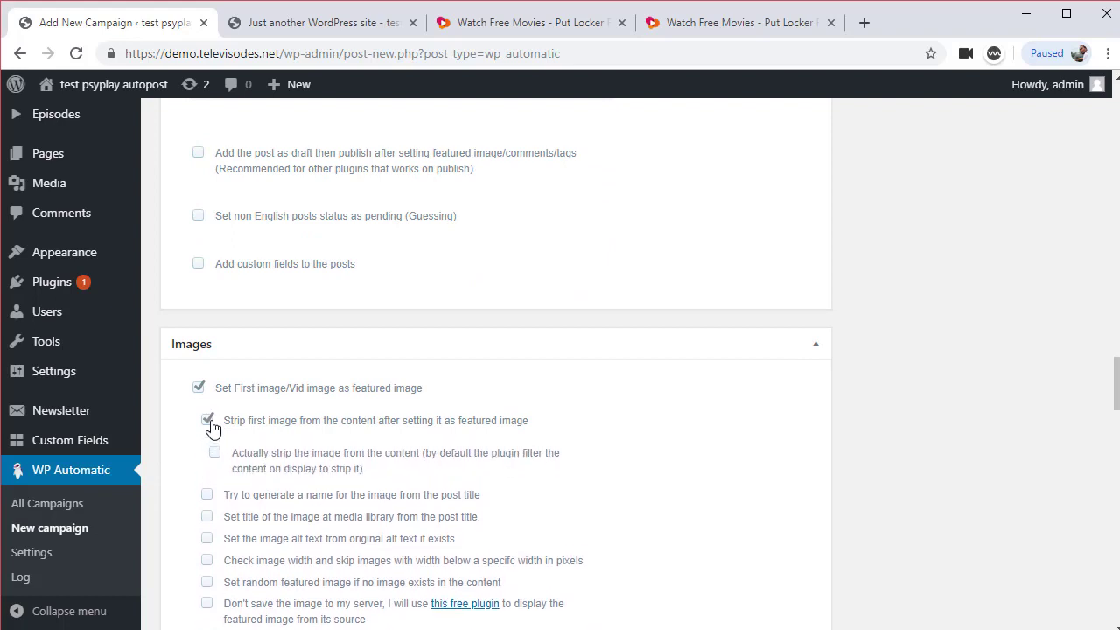
left_click(206, 421)
scroll(375, 458, "down", 2)
scroll(375, 464, "down", 1)
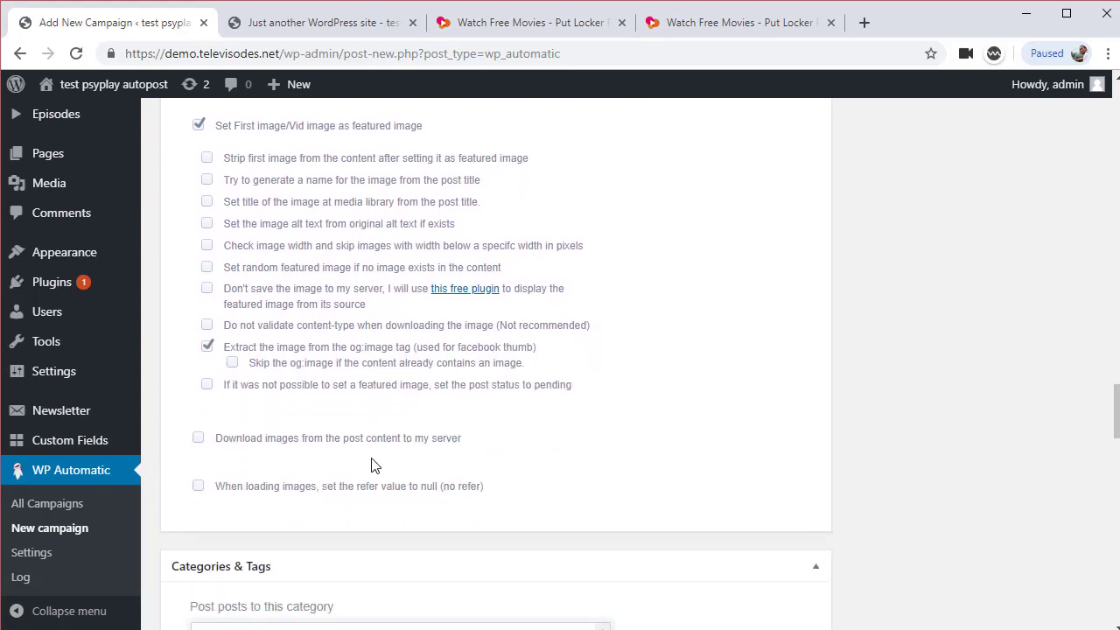
left_click(199, 436)
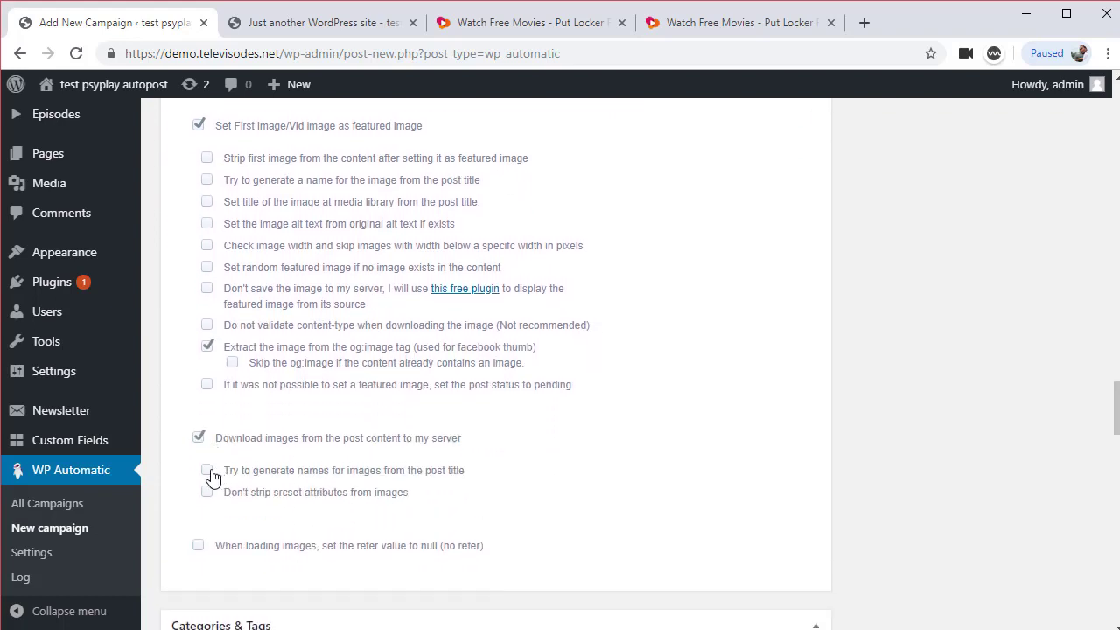
left_click(207, 469)
File the campaign's posts under the Uncategorized category
scroll(360, 490, "down", 3)
scroll(349, 491, "down", 2)
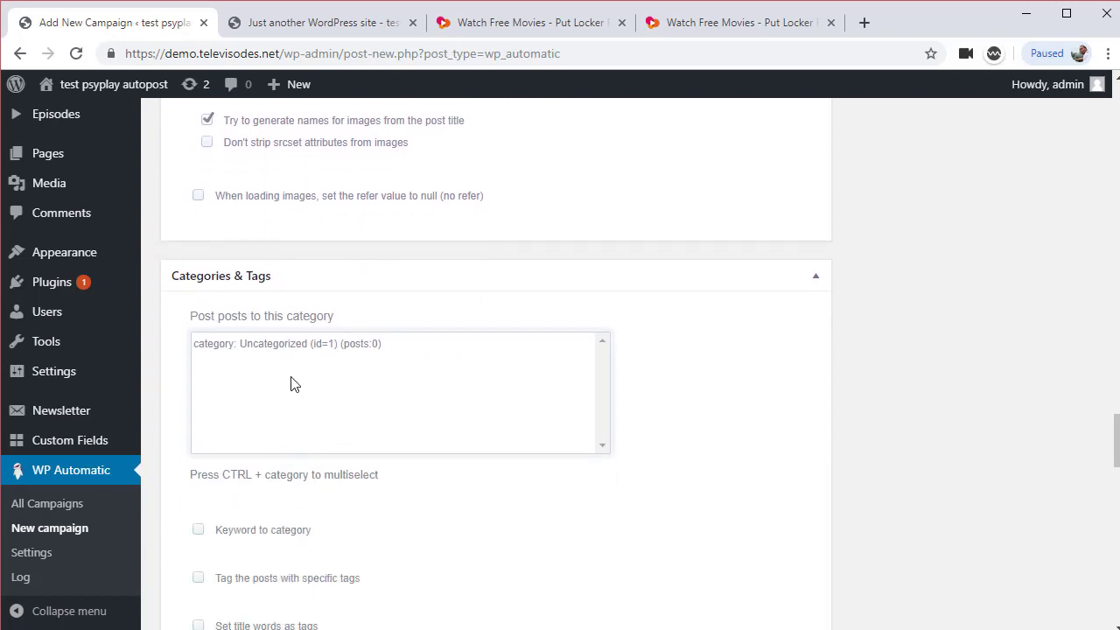
left_click(307, 348)
scroll(473, 472, "down", 14)
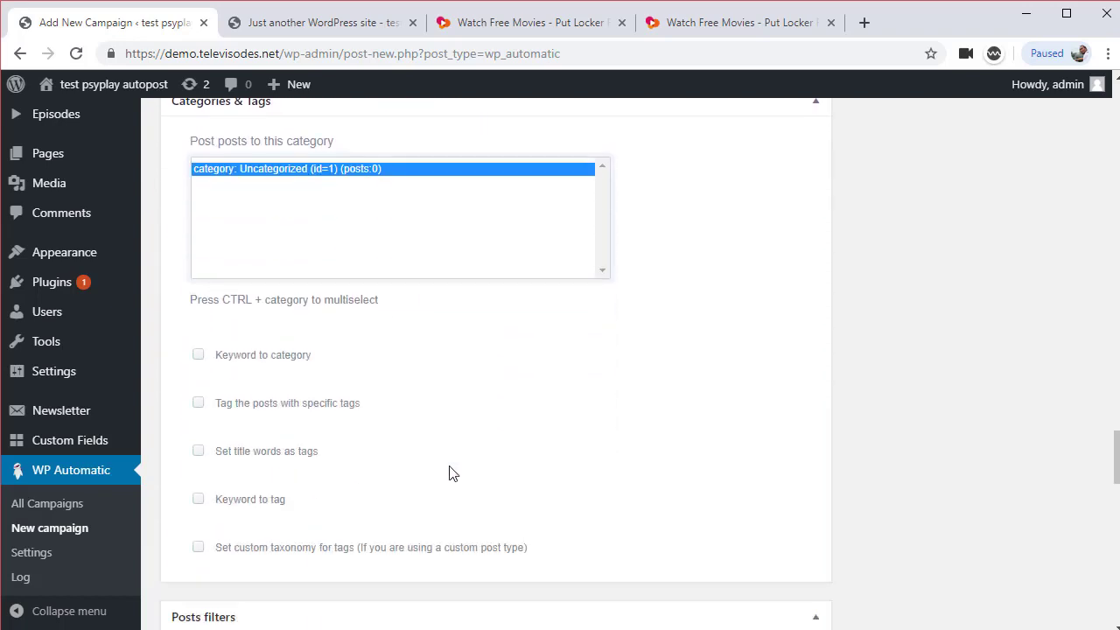
scroll(447, 473, "down", 6)
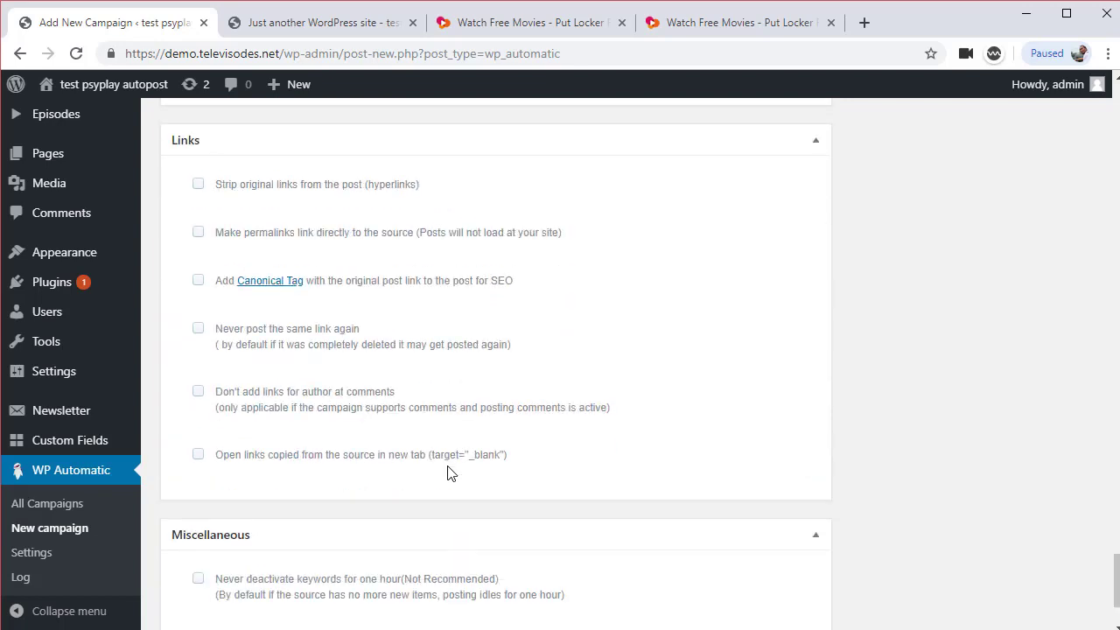
left_click_drag(1115, 591, 1115, 136)
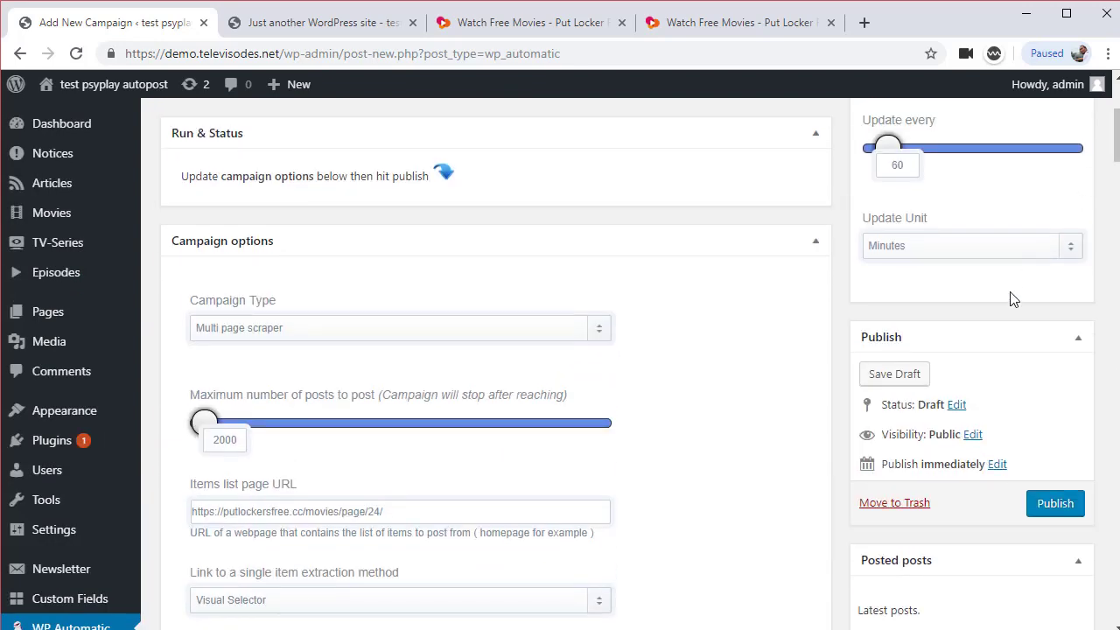
Save the campaign as a draft and create a new Movies category
left_click(892, 374)
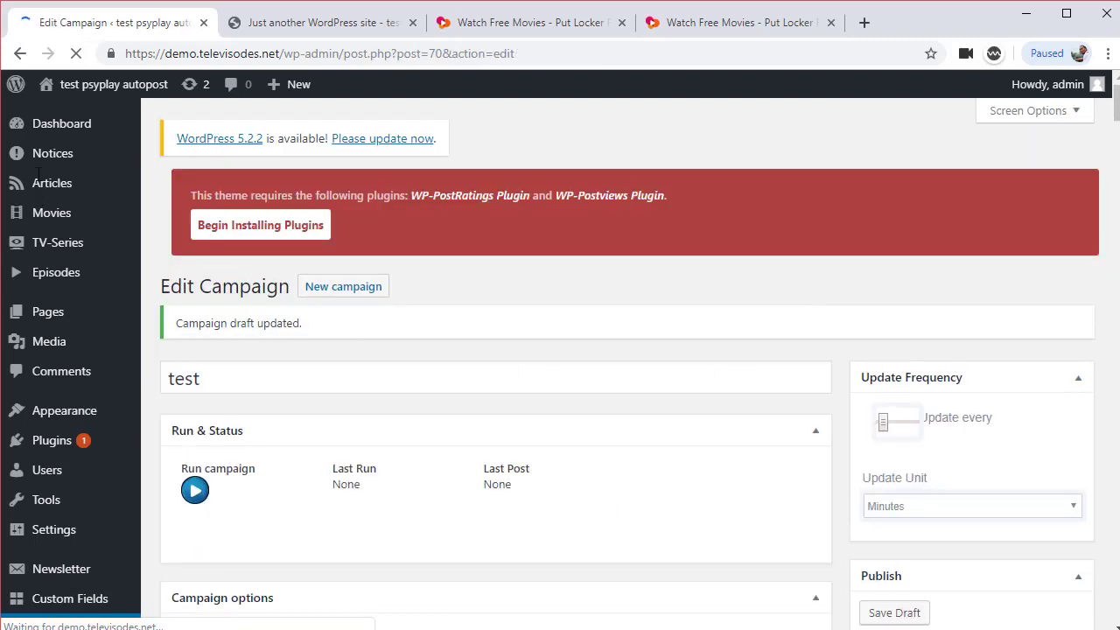
mouse_move(68, 214)
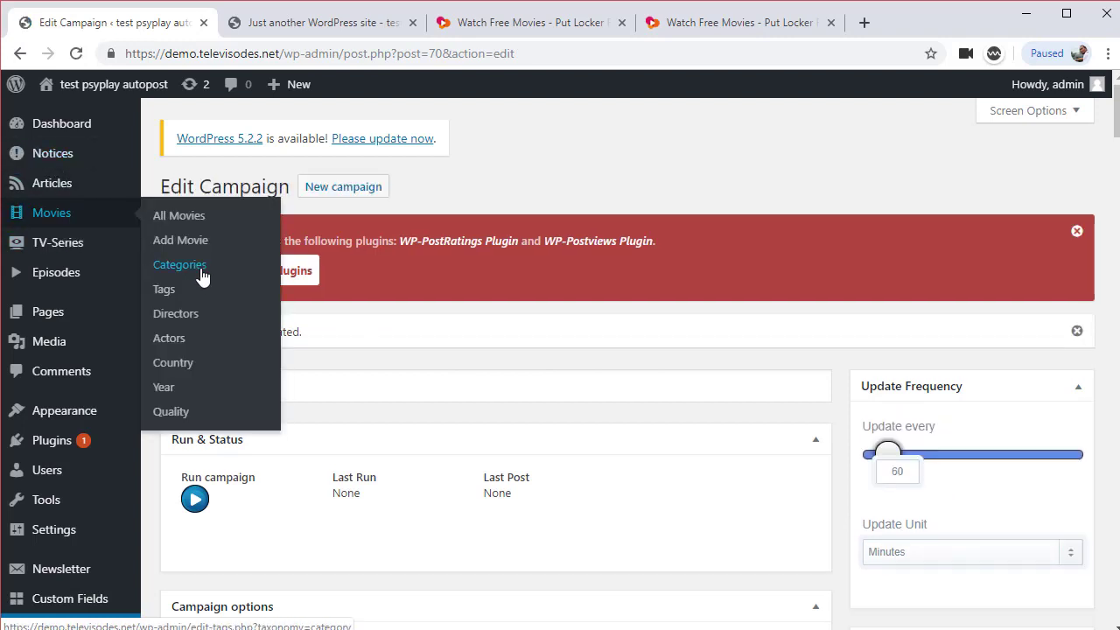
left_click(201, 273)
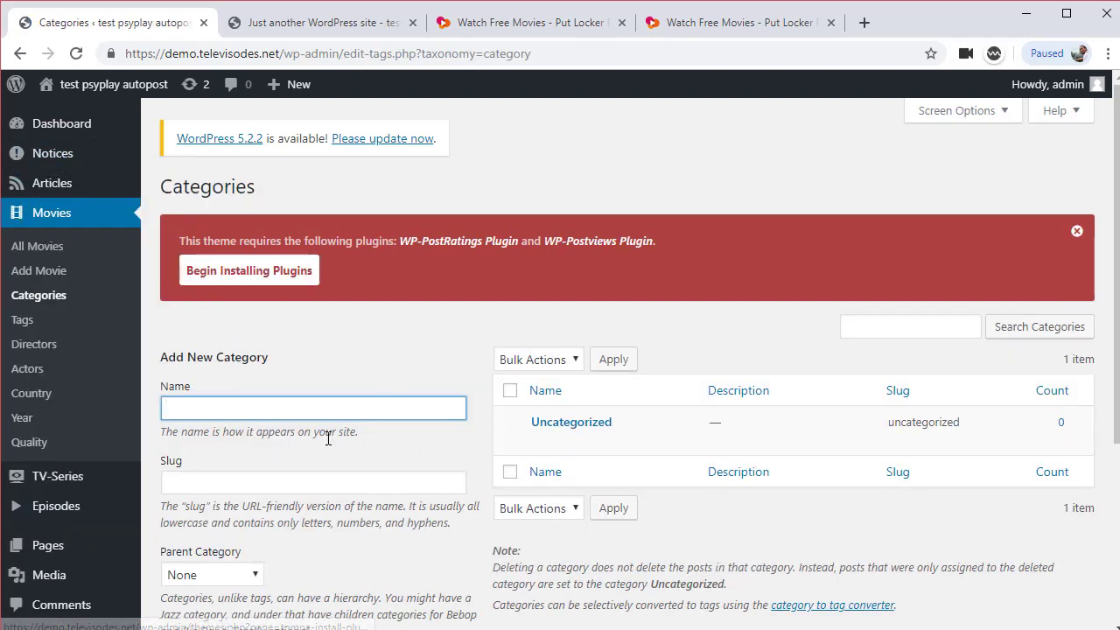
type("Movie")
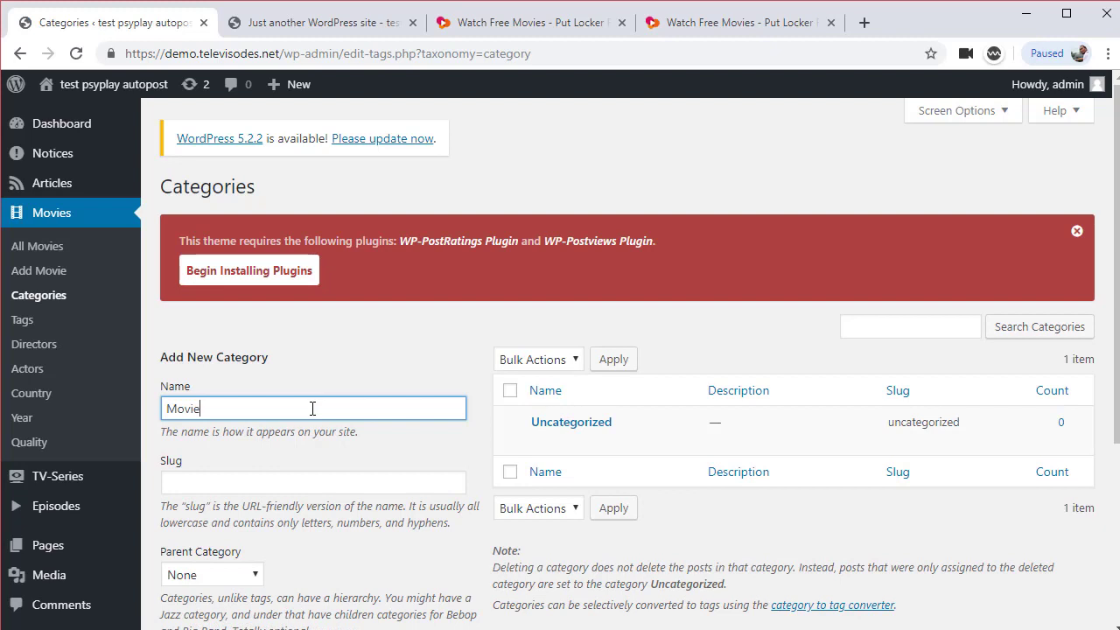
type("s")
scroll(312, 408, "down", 3)
left_click(233, 551)
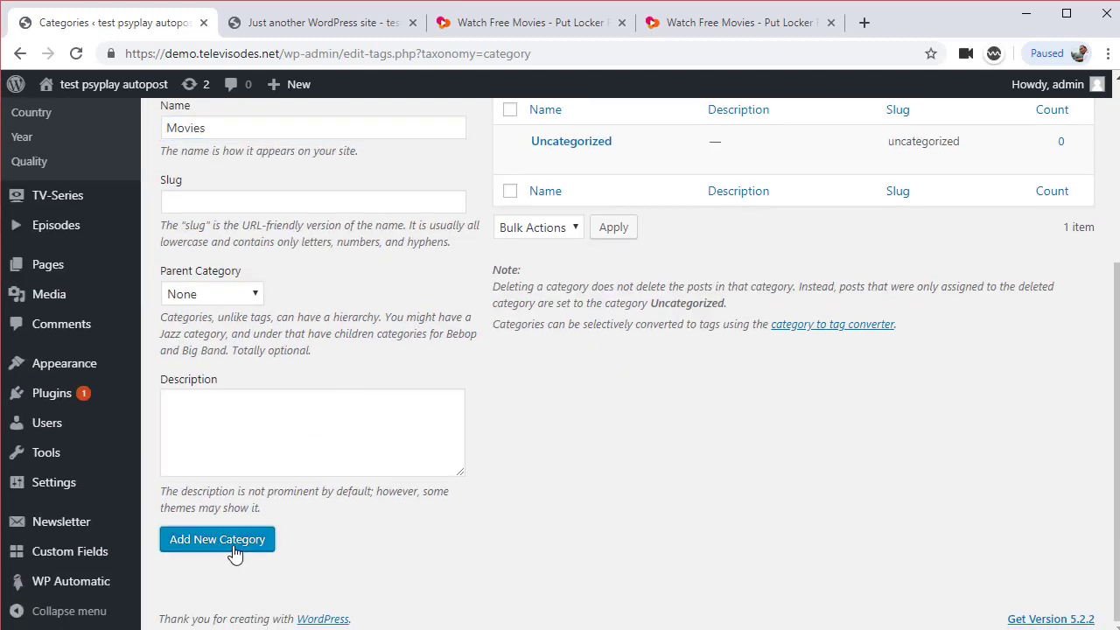
Open the test campaign for editing from the WP Automatic campaigns list
mouse_move(35, 580)
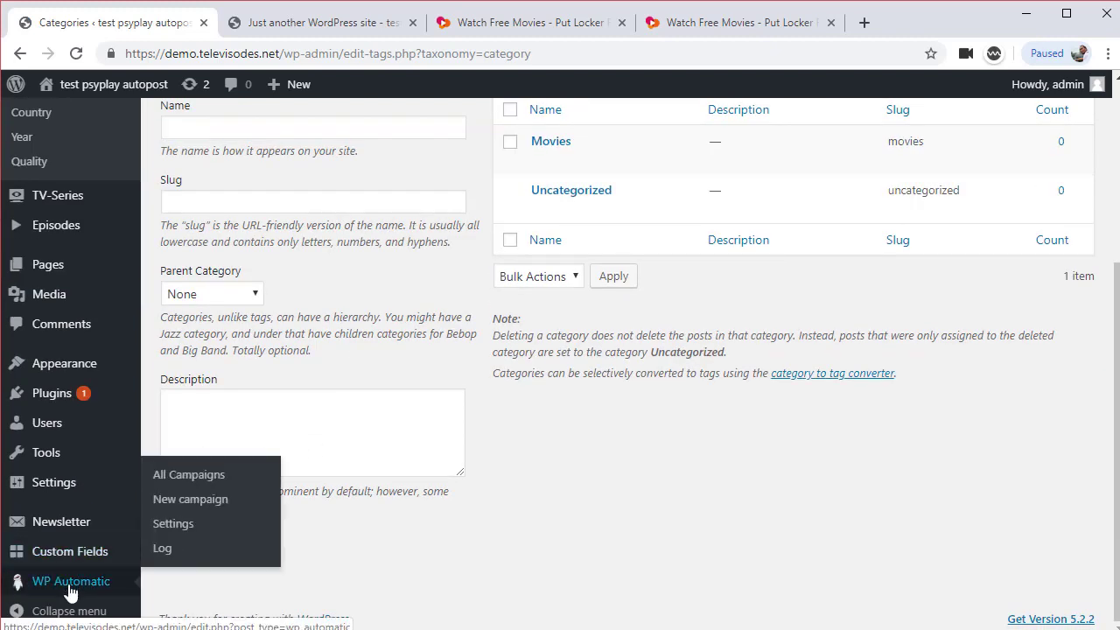
scroll(512, 517, "up", 2)
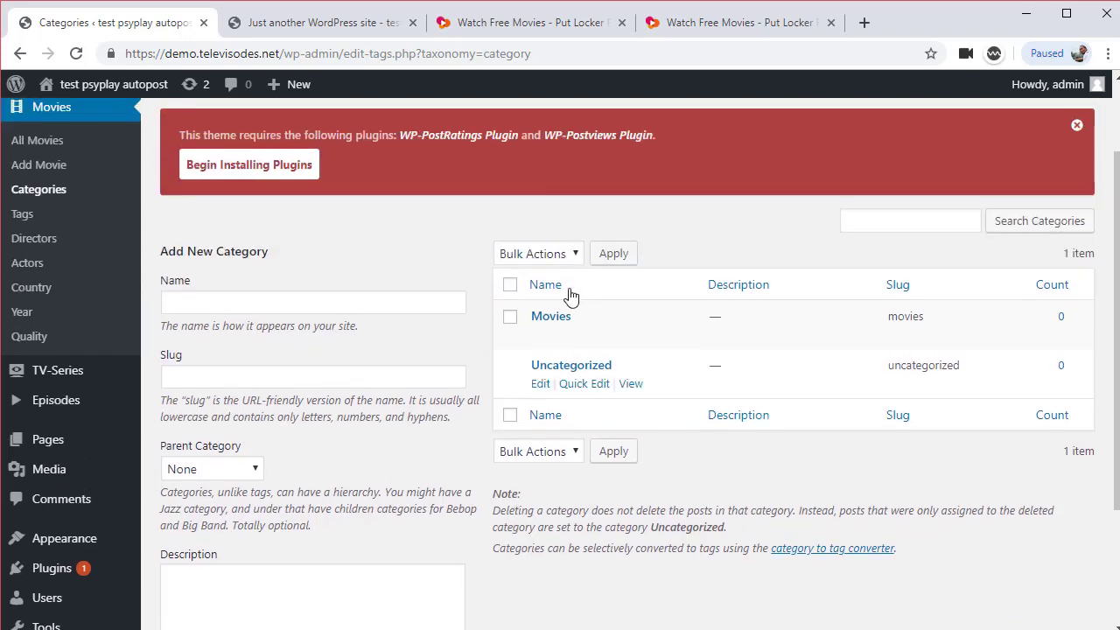
scroll(536, 518, "down", 1)
scroll(536, 519, "down", 1)
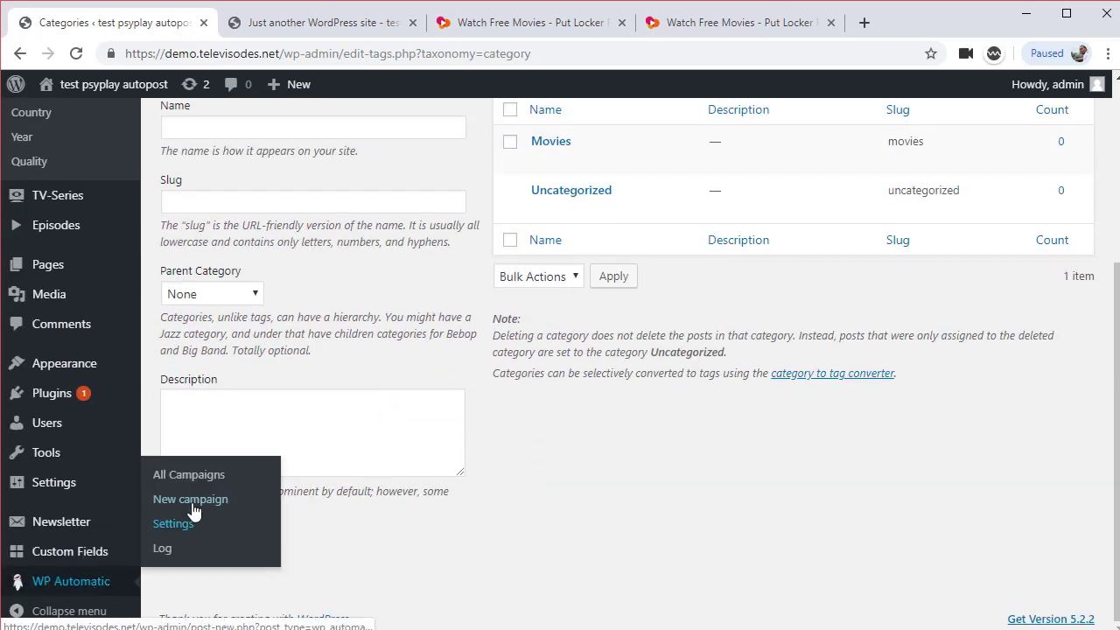
left_click(203, 477)
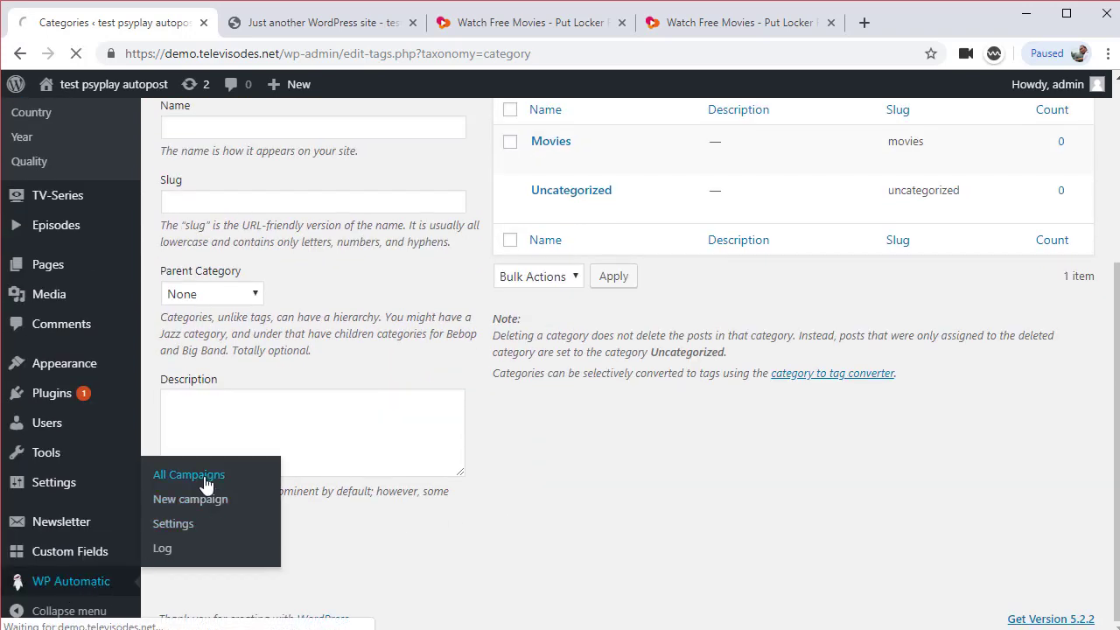
left_click(207, 442)
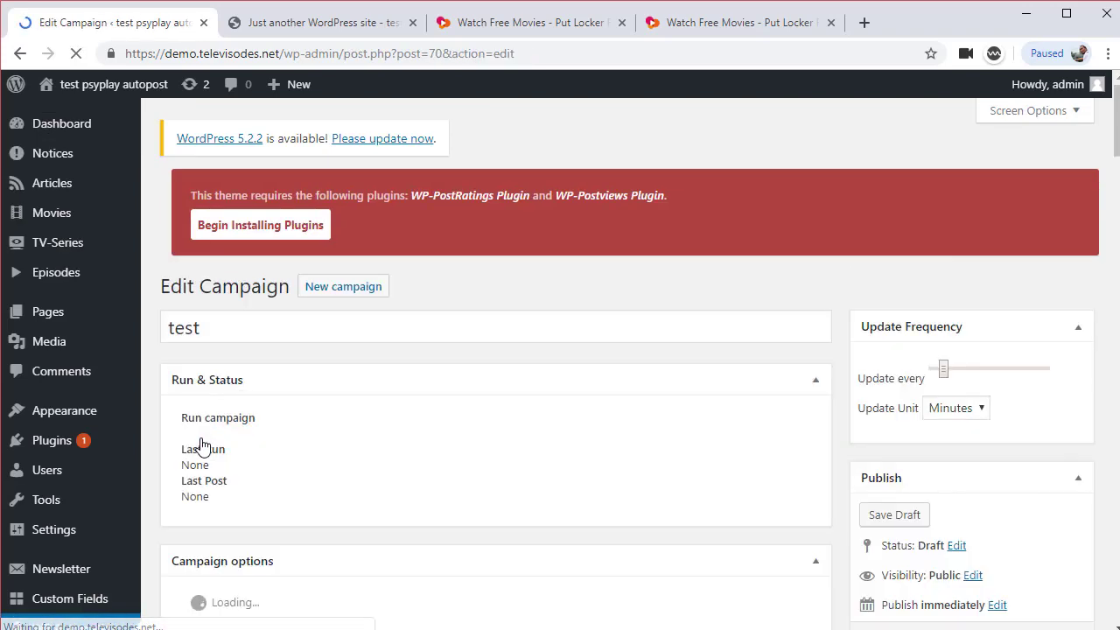
Set the test campaign's category to Movies and publish the campaign
scroll(463, 512, "down", 3)
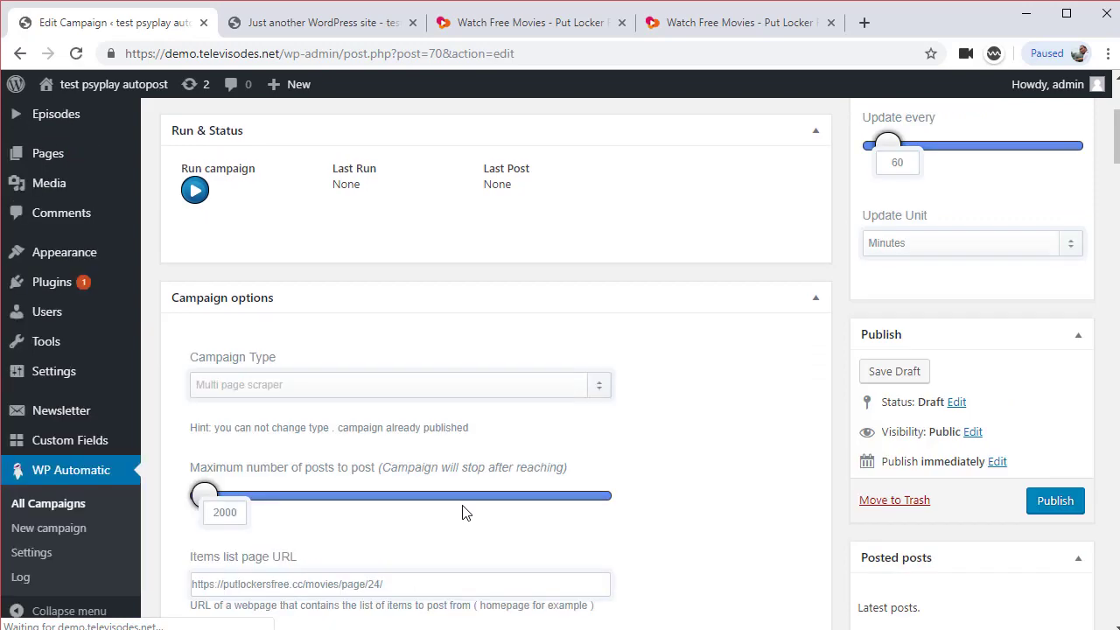
scroll(463, 513, "down", 10)
scroll(464, 506, "down", 1)
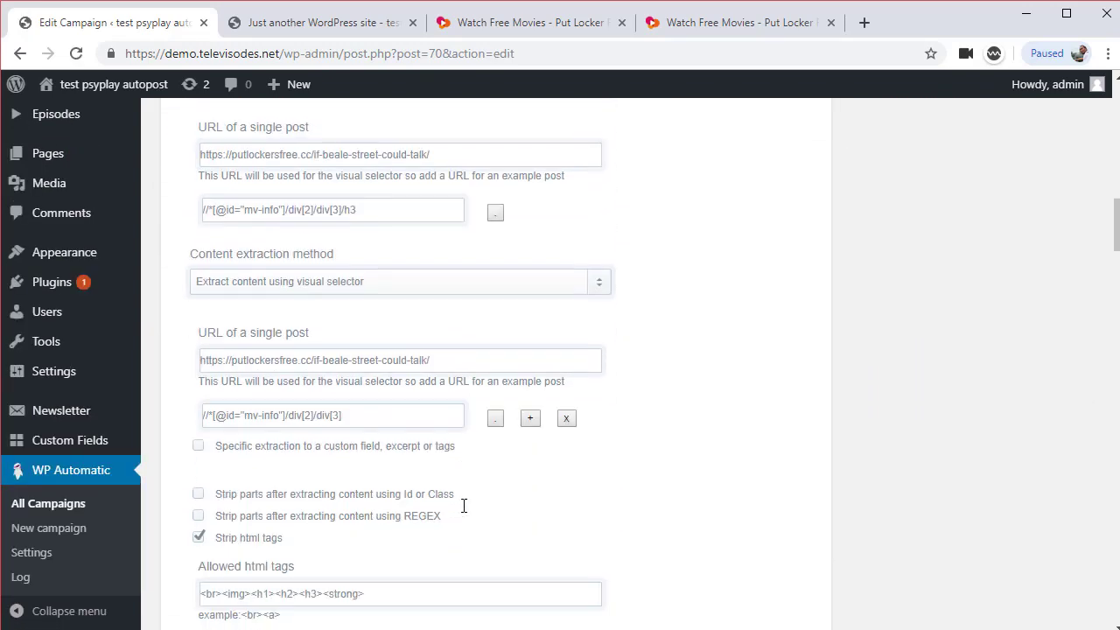
scroll(464, 508, "down", 4)
scroll(464, 513, "down", 10)
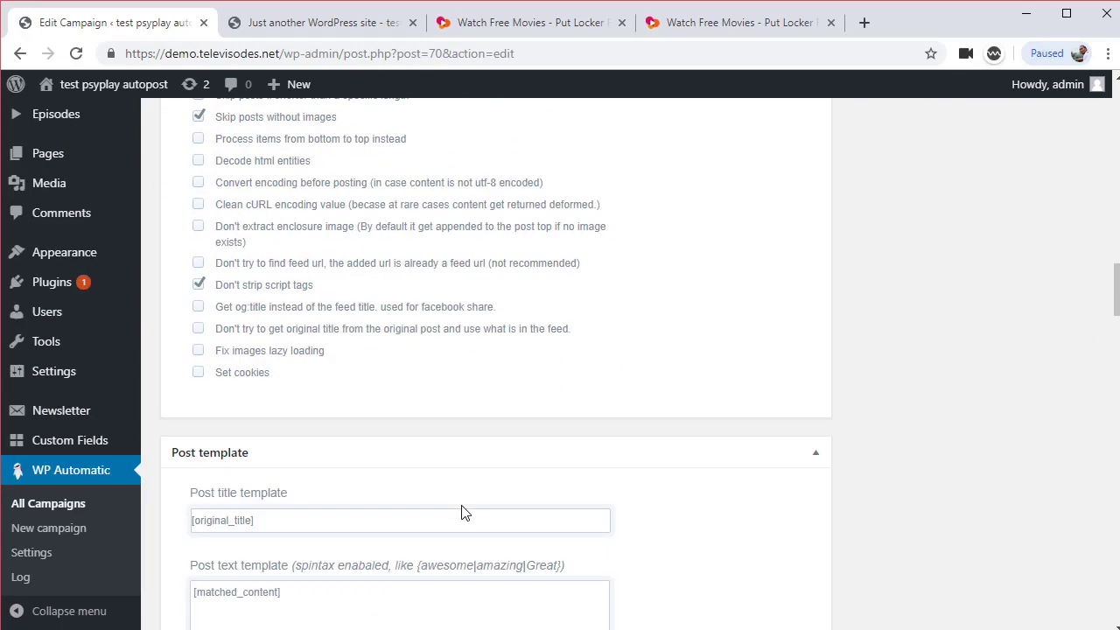
scroll(463, 513, "down", 7)
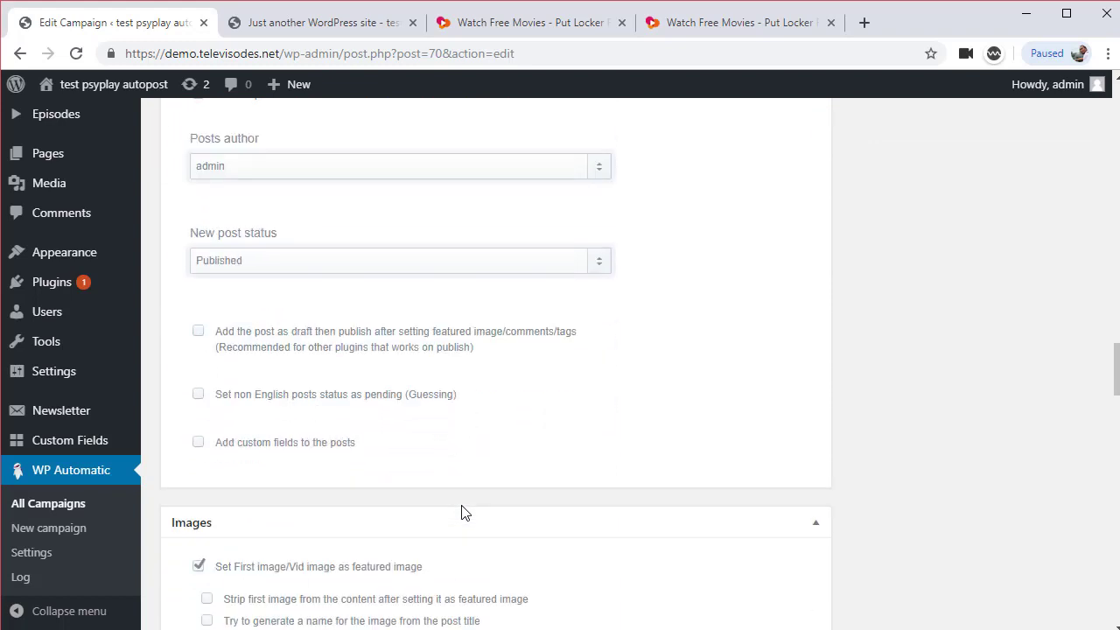
scroll(464, 512, "down", 4)
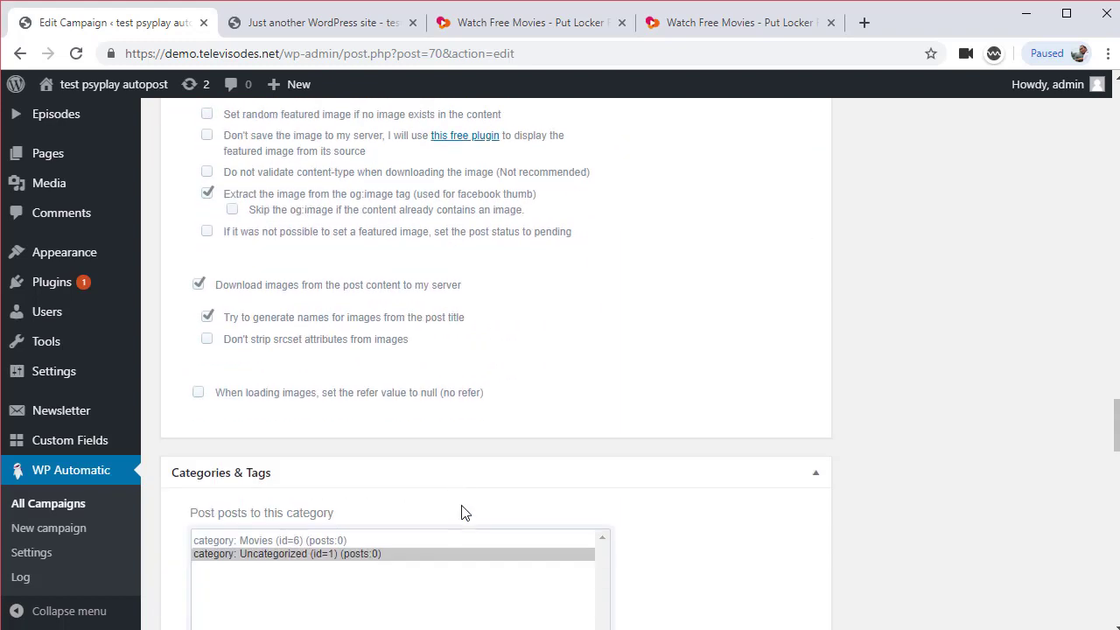
left_click(290, 419)
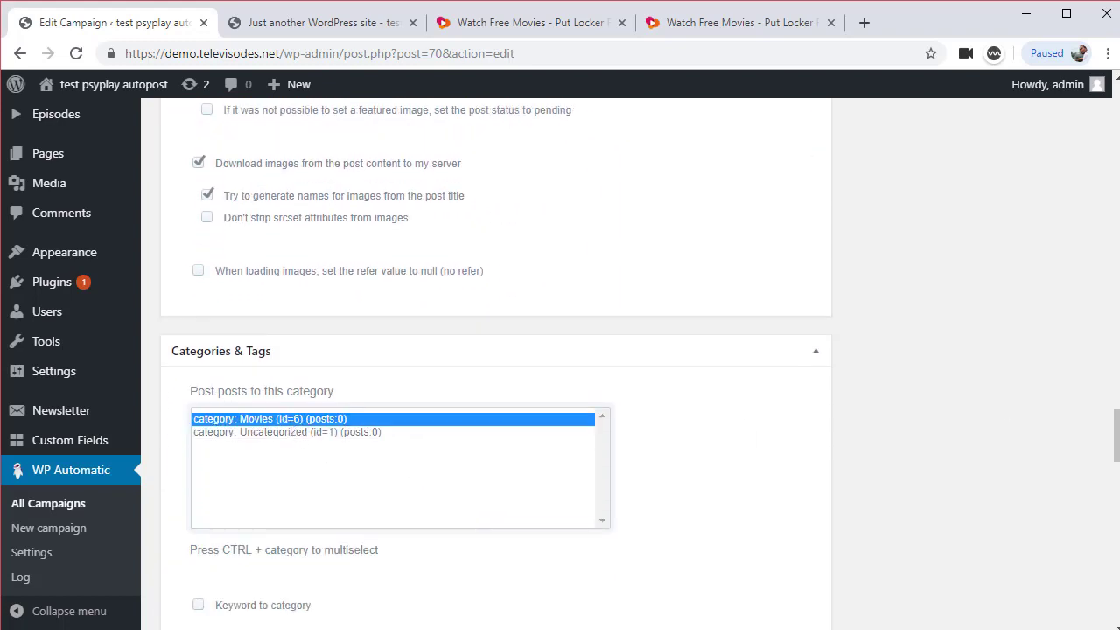
left_click_drag(1109, 447, 1111, 149)
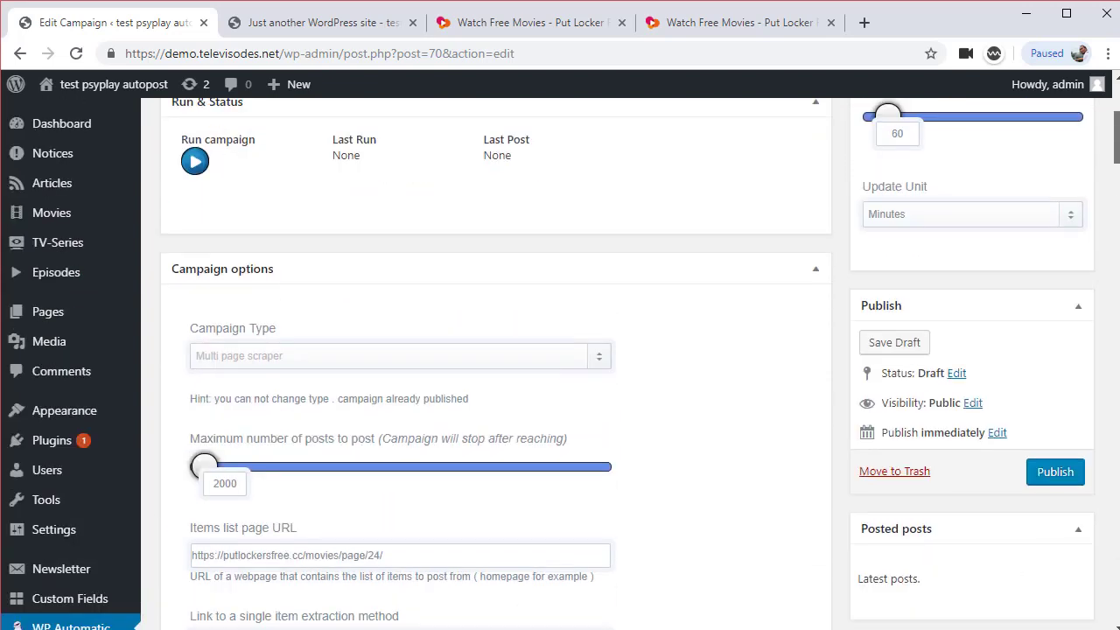
left_click(1054, 473)
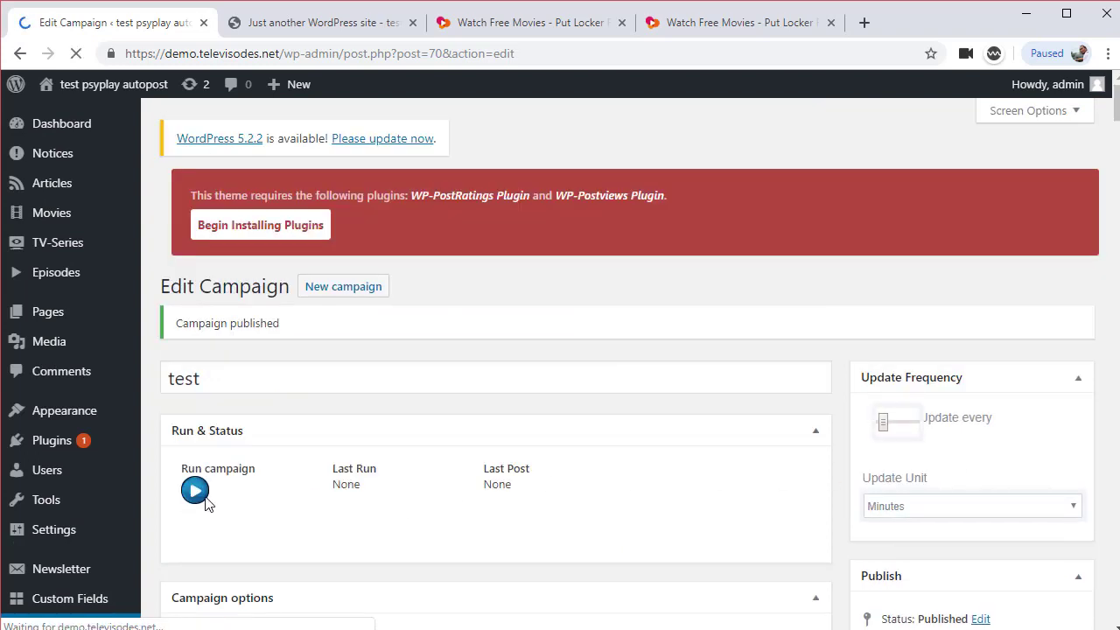
Run the campaign and view the newly scraped 'If Beale Street Could Talk' post in its own tab
left_click(194, 508)
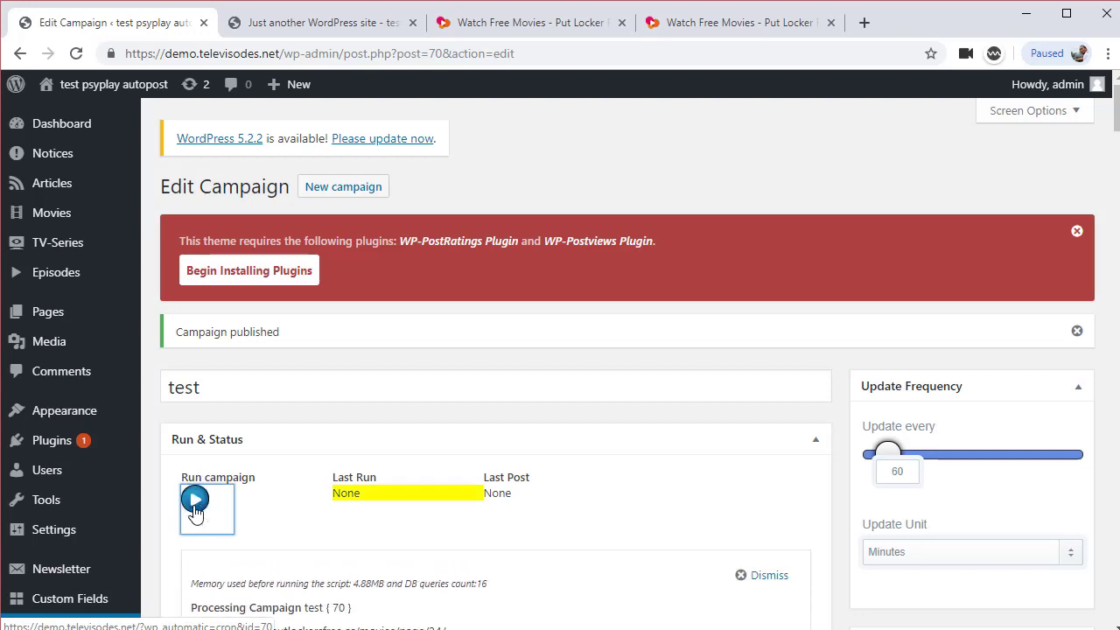
scroll(289, 507, "down", 1)
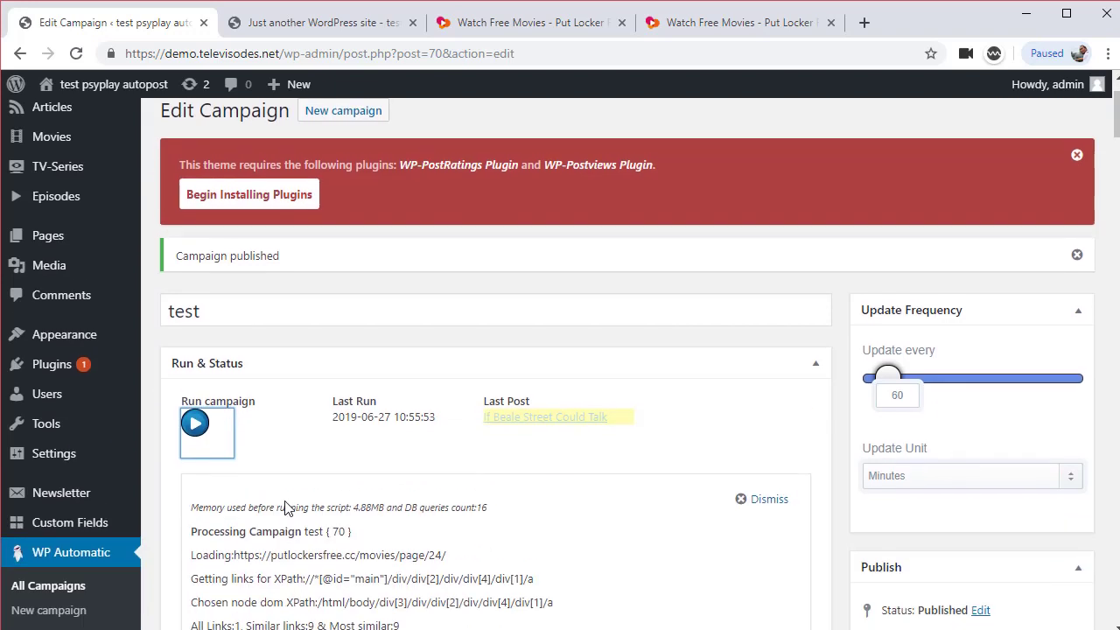
middle_click(551, 408)
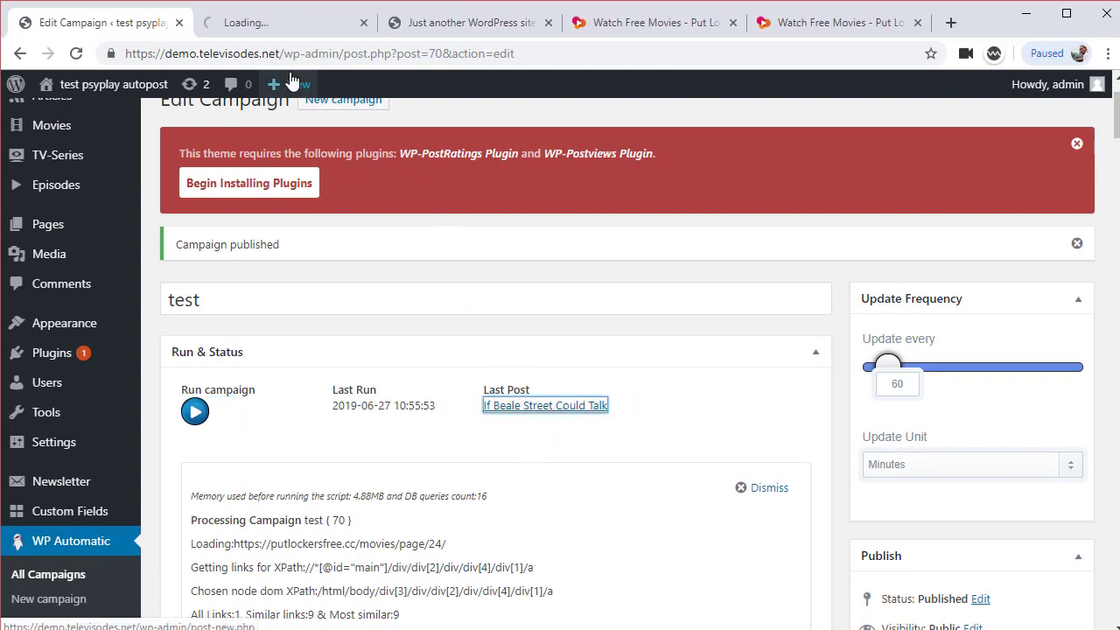
left_click(267, 25)
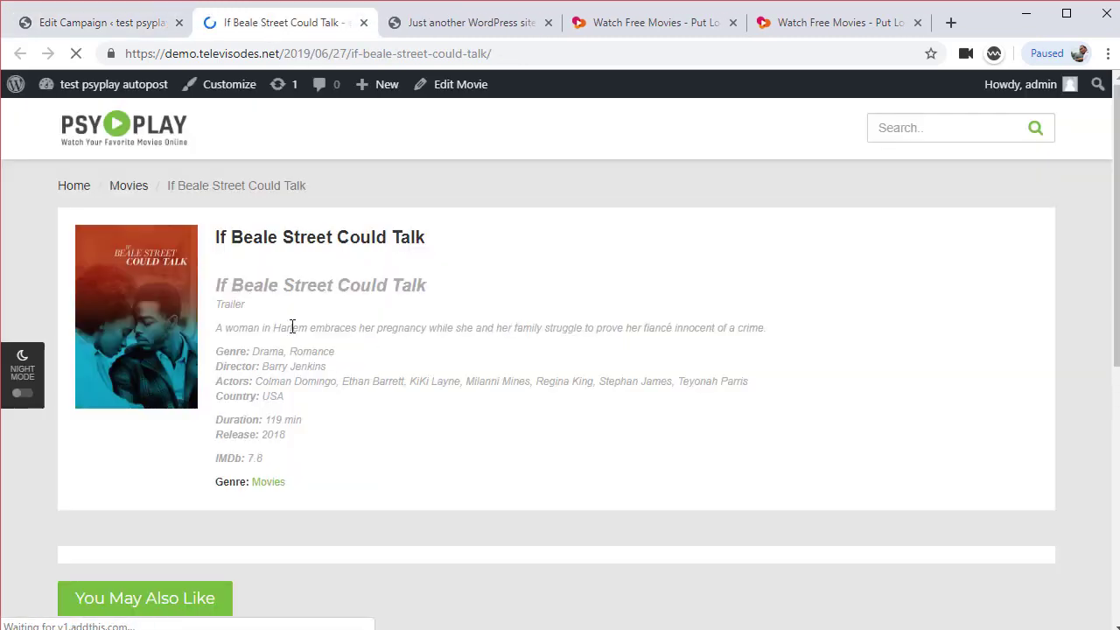
scroll(506, 326, "down", 2)
scroll(451, 404, "up", 2)
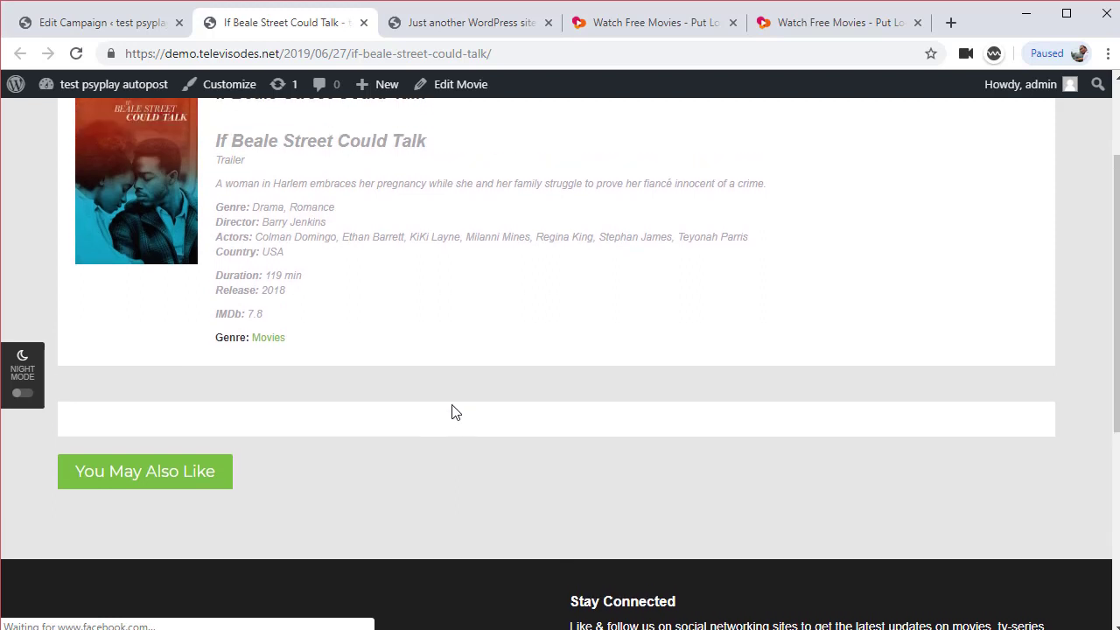
Open the movie post in the editor and check its content in Text, then Visual view
left_click(461, 85)
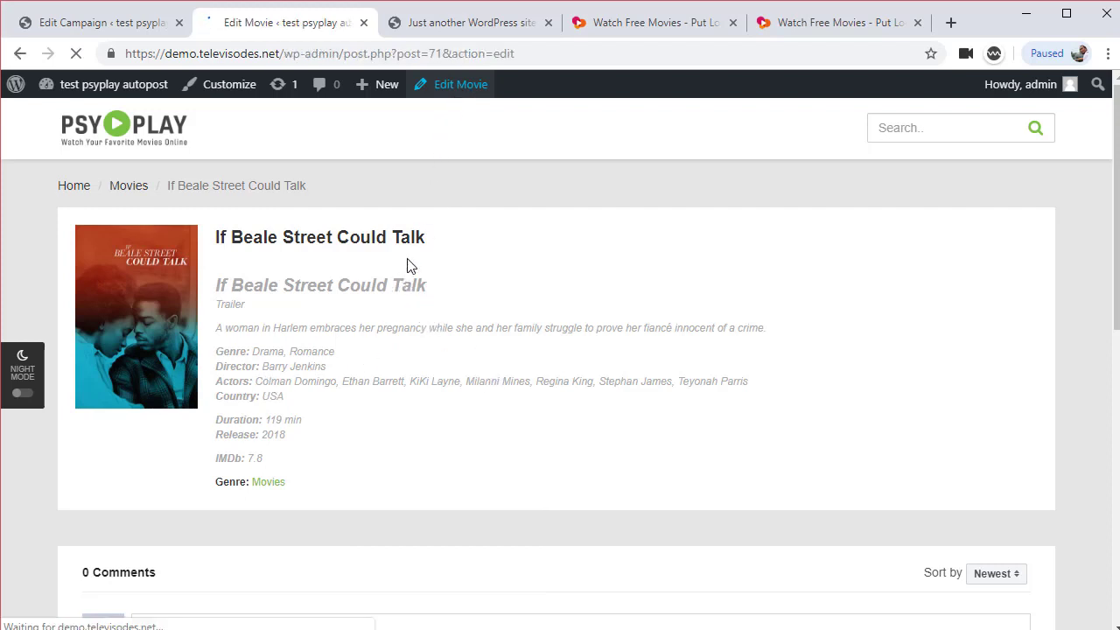
scroll(770, 437, "down", 1)
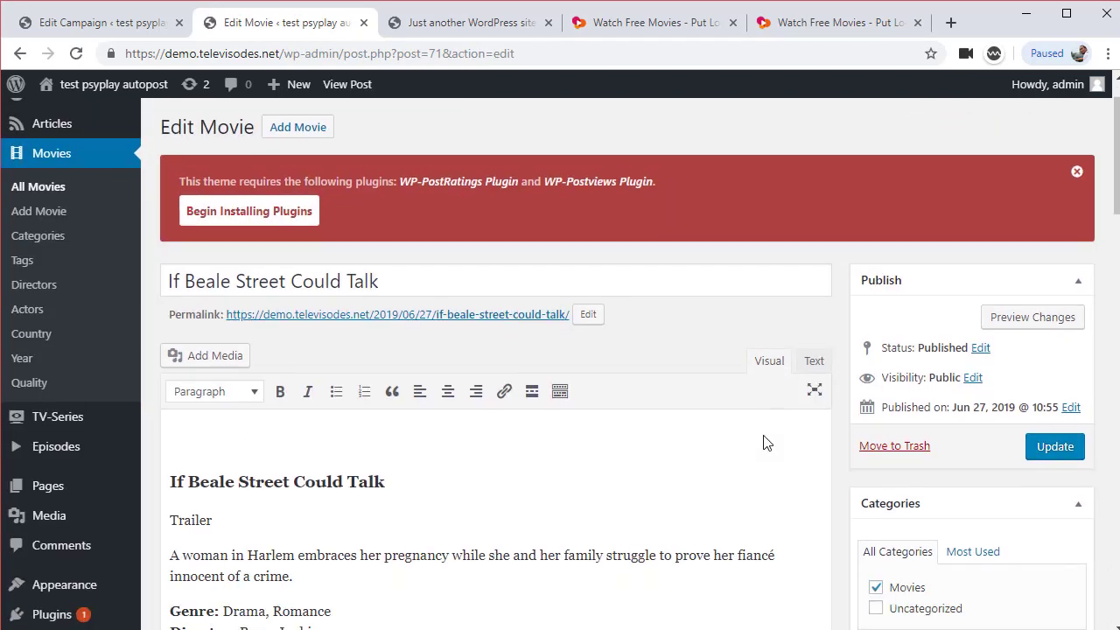
left_click(810, 330)
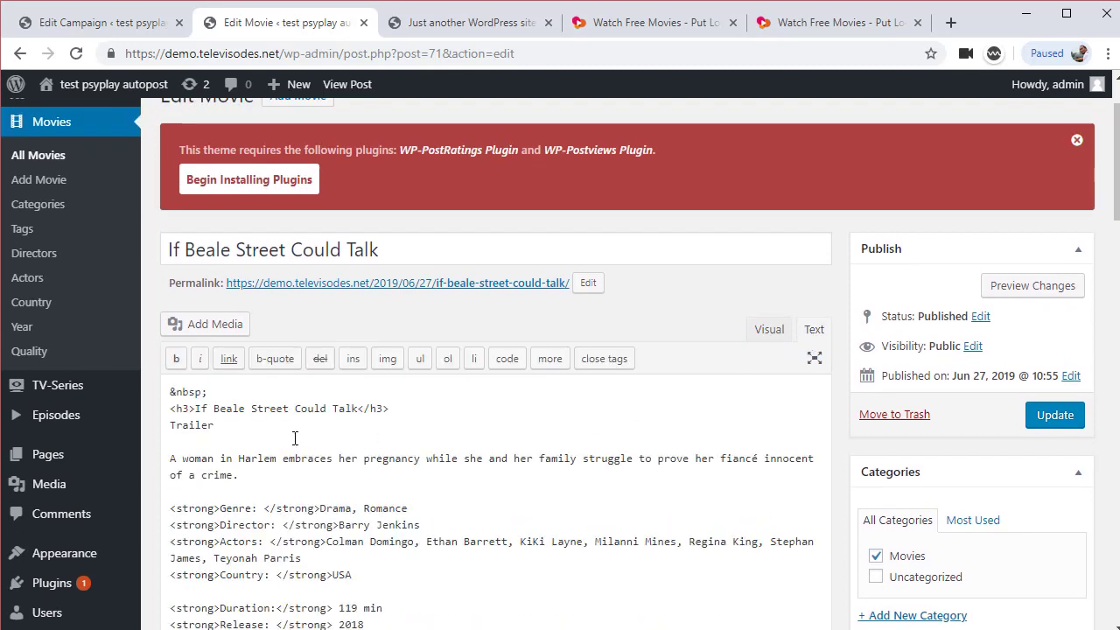
scroll(384, 455, "down", 1)
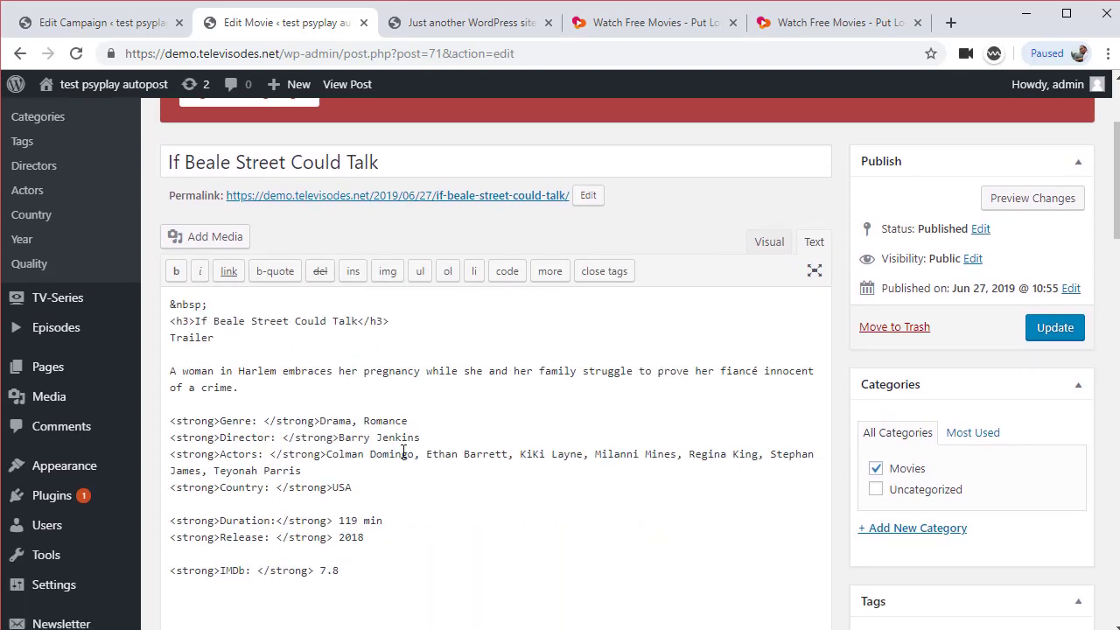
scroll(406, 452, "down", 1)
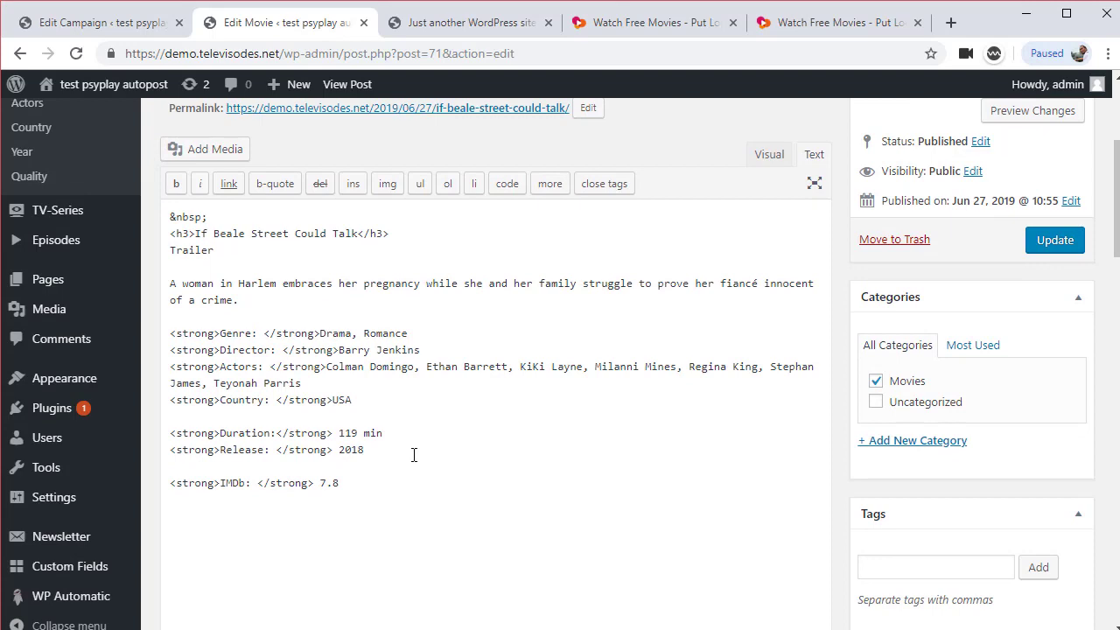
scroll(454, 453, "down", 1)
scroll(490, 452, "up", 1)
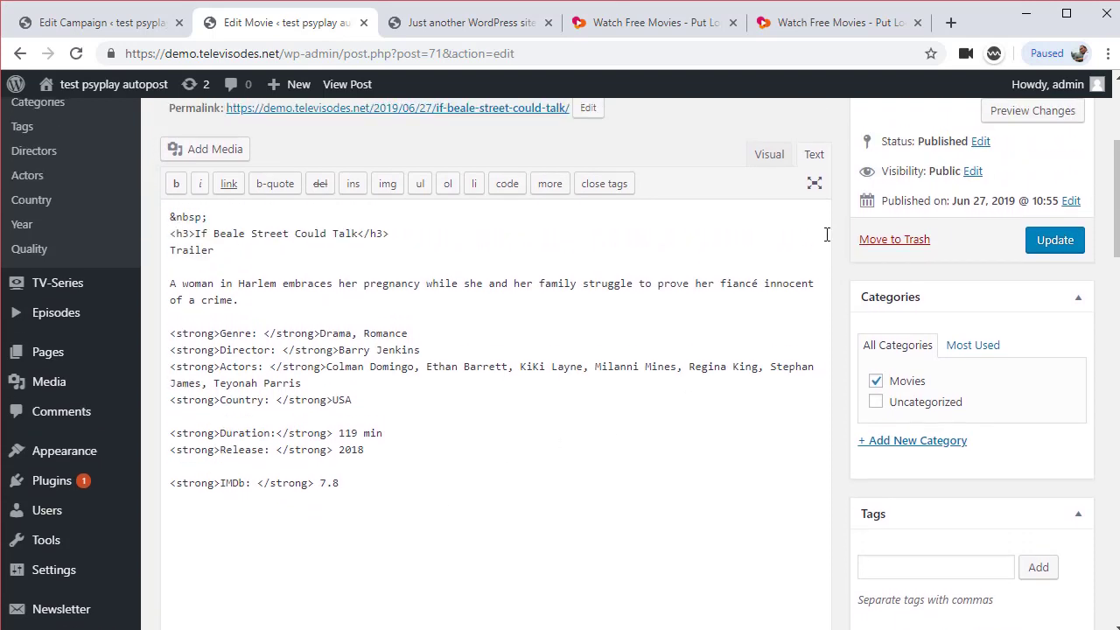
left_click(769, 155)
scroll(535, 344, "down", 2)
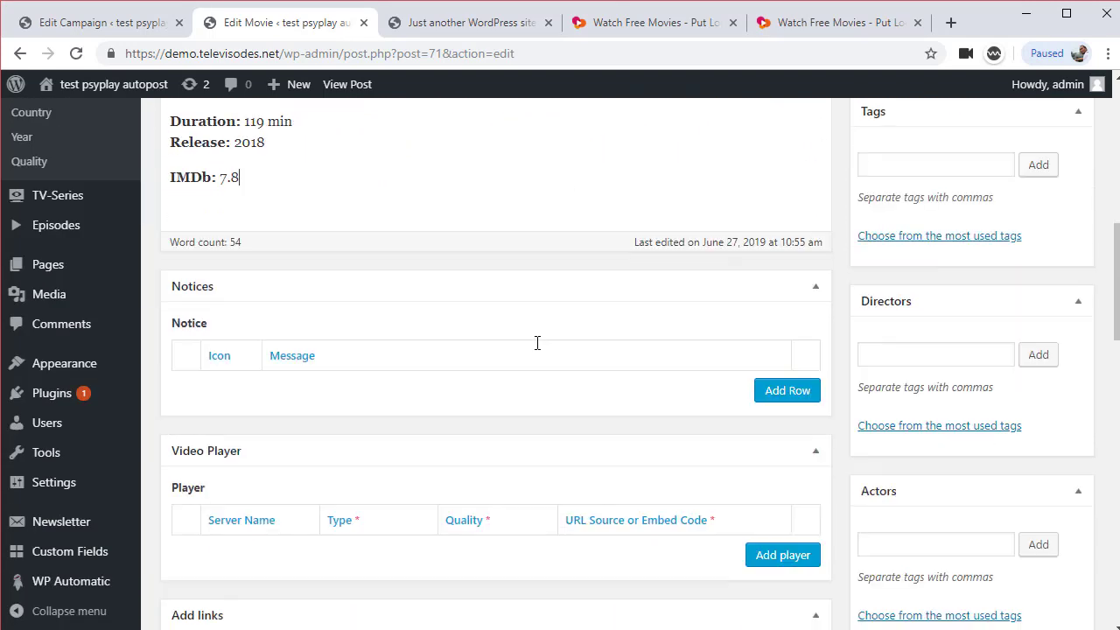
scroll(537, 346, "up", 2)
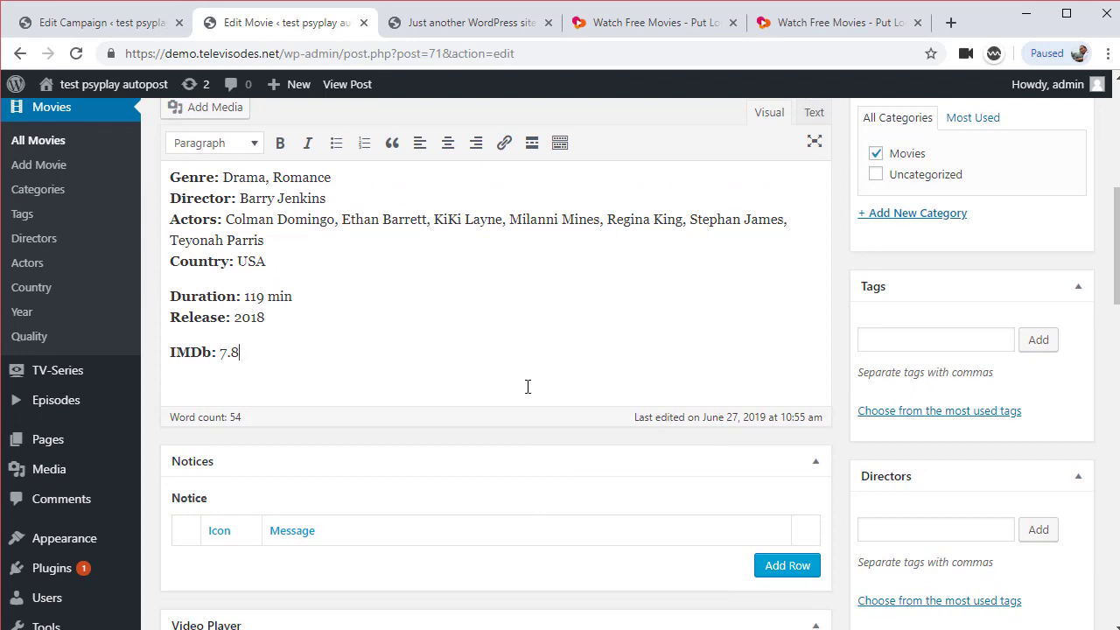
Replace the custom field line with 'because psyplay using customfield for storing data.. so we must know the field name..'
key("alt+Tab")
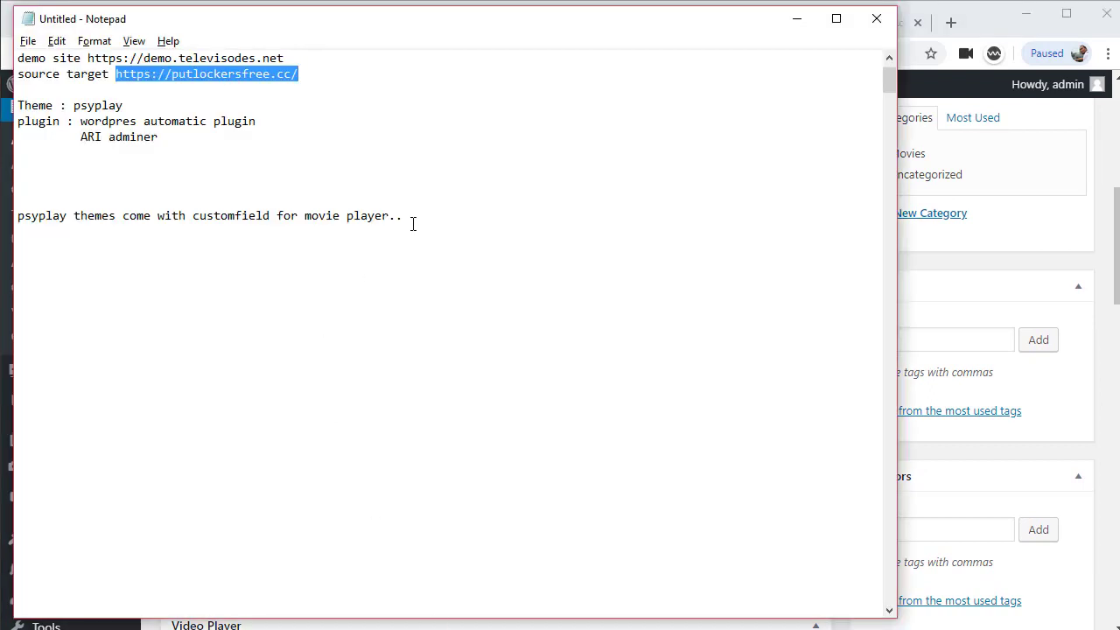
left_click_drag(412, 224, 18, 215)
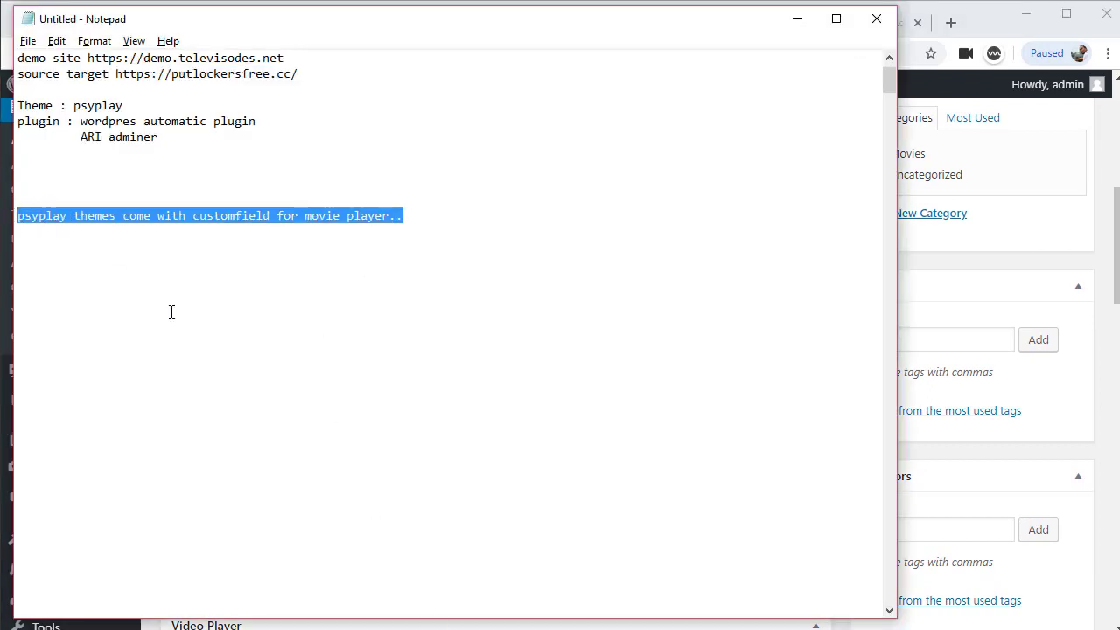
type("now")
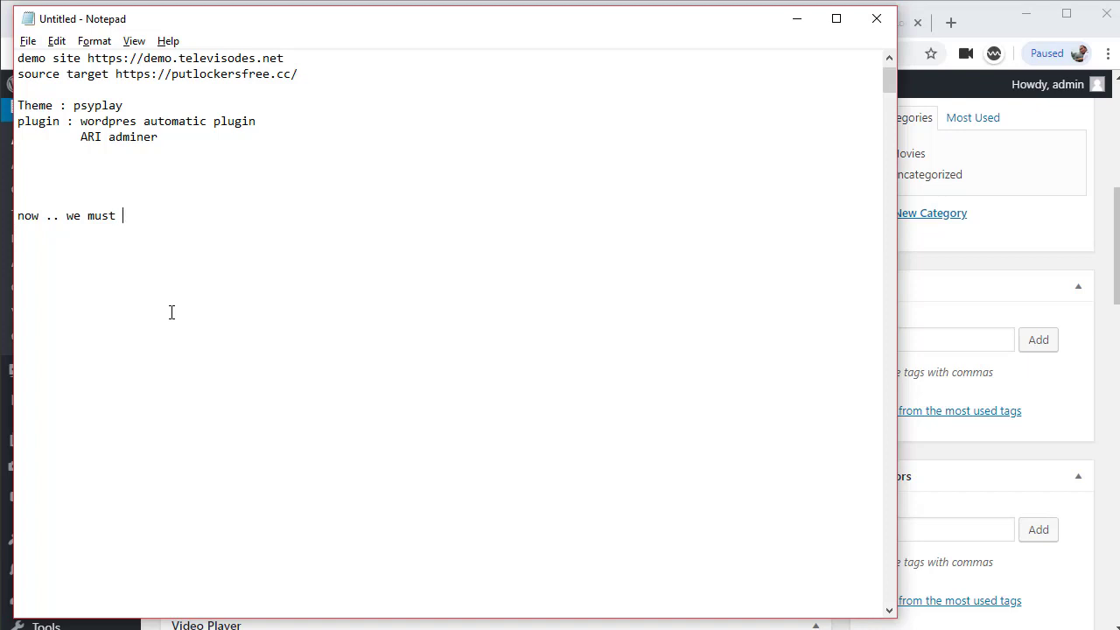
type(".. we must add")
key("BackSpace")
key("BackSpace")
key("BackSpace")
key("BackSpace")
key("BackSpace")
key("BackSpace")
key("BackSpace")
key("BackSpace")
key("BackSpace")
type("video ... let try..")
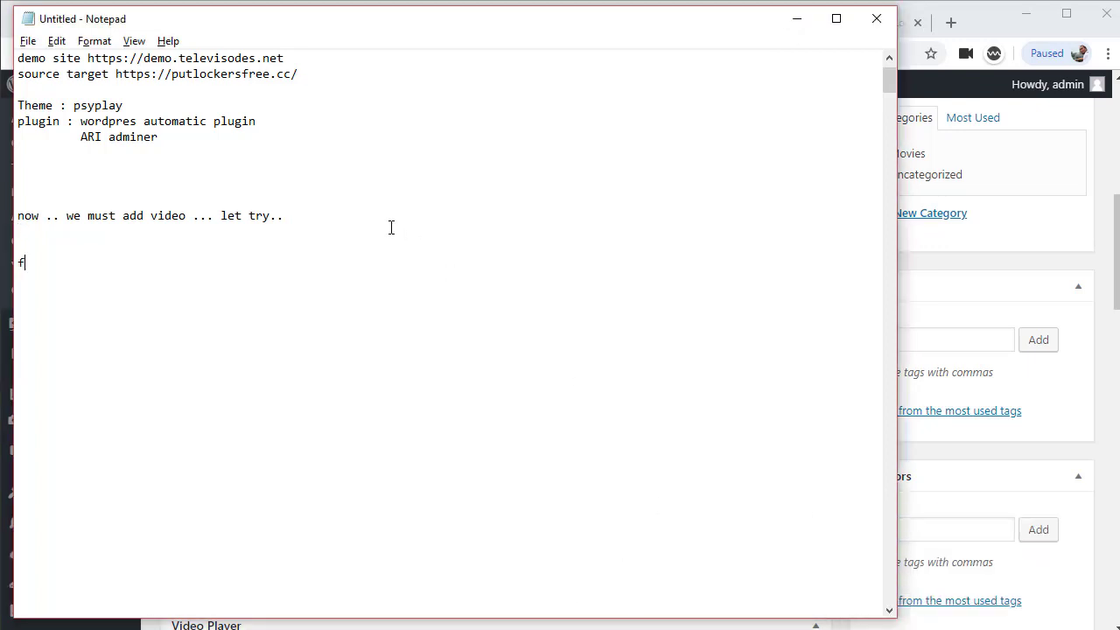
key("BackSpace")
key("BackSpace")
key("BackSpace")
type("because psyplay usi")
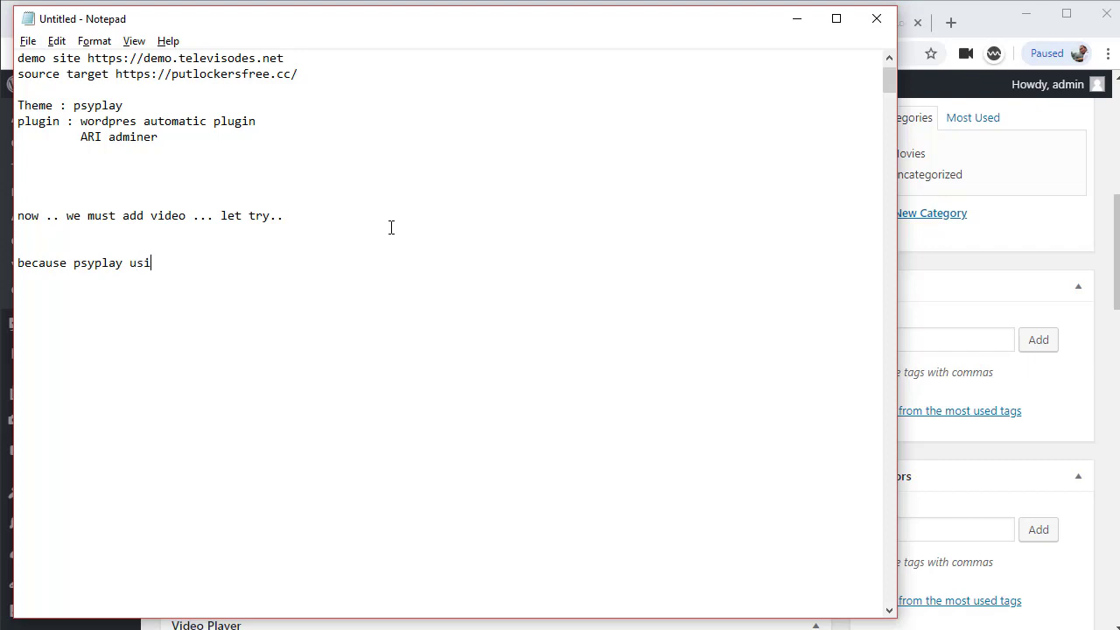
type("ng customfield for stor")
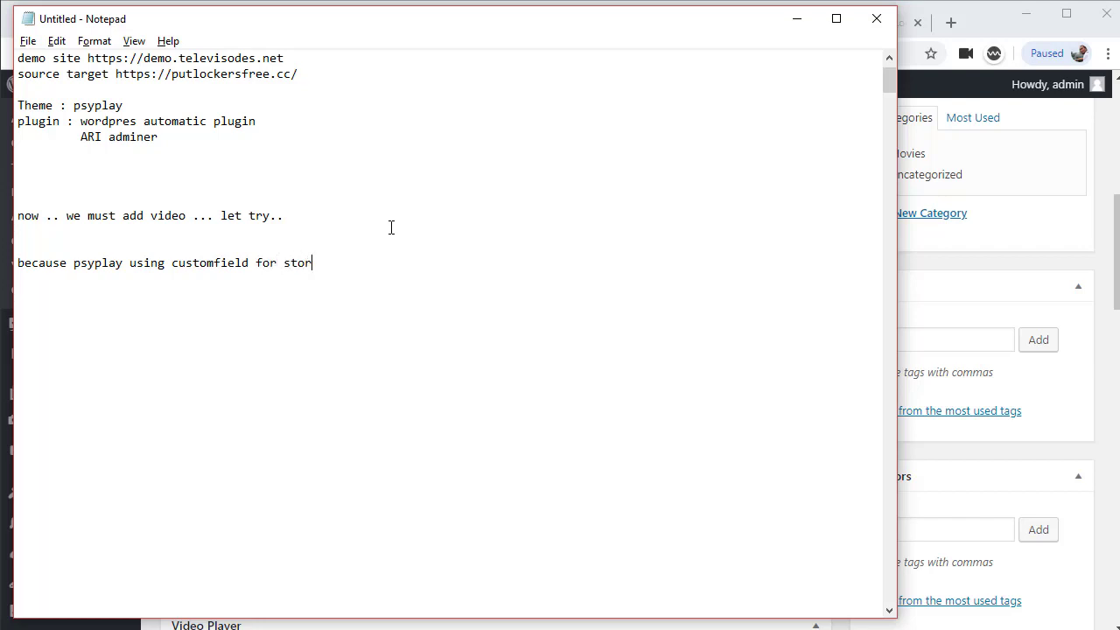
type("ing data")
type("must")
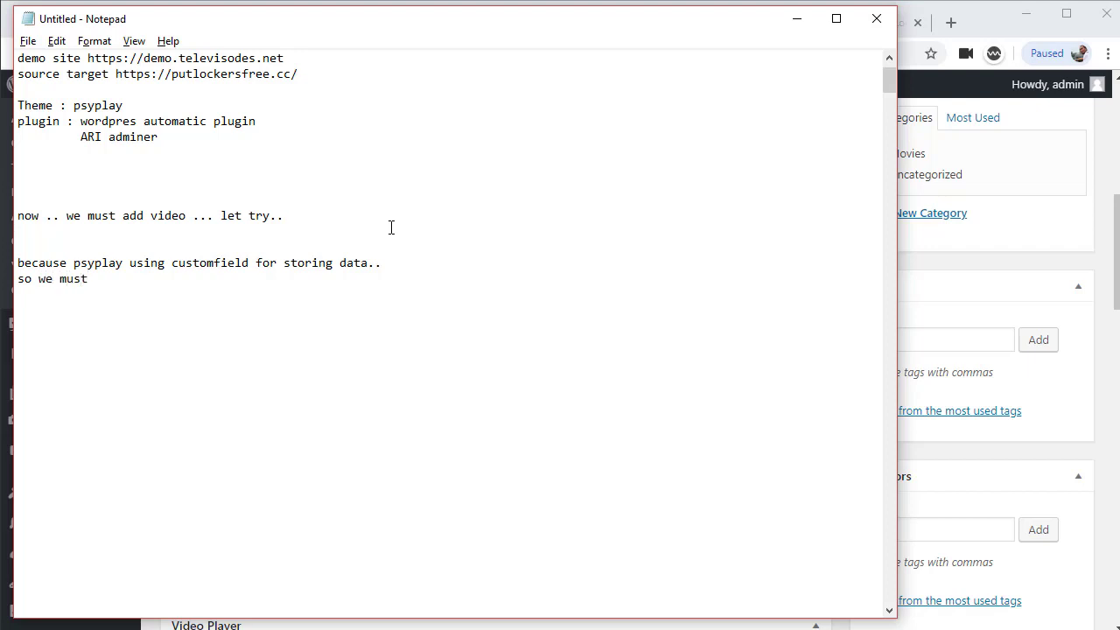
type(" know the ")
type("fule")
key("BackSpace")
key("BackSpace")
type("ield name..")
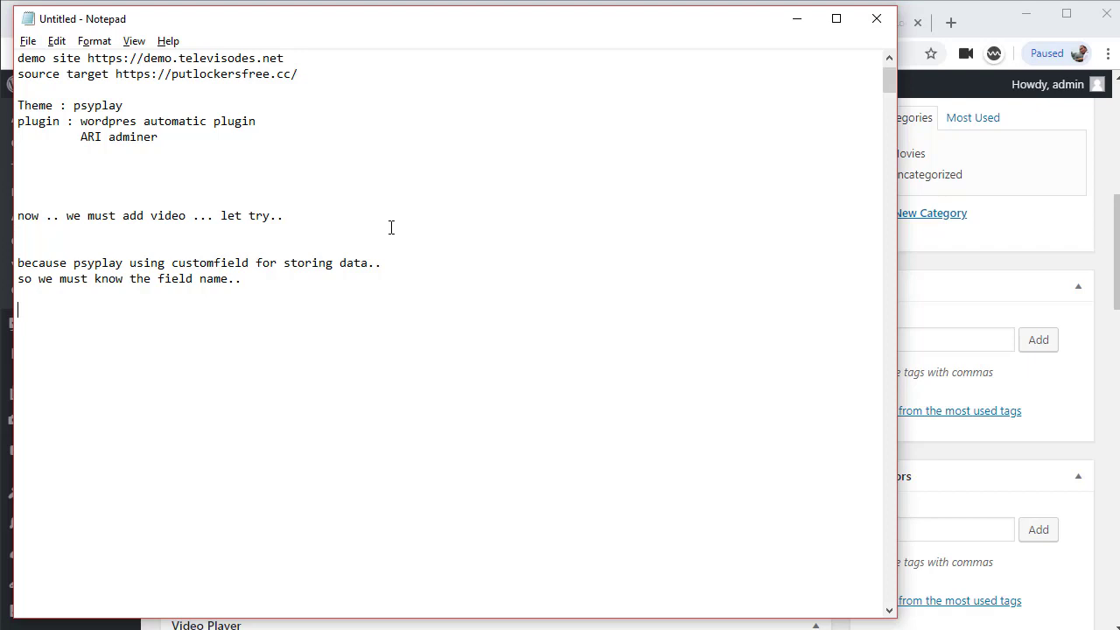
type("  firs")
Minimize the notes and go to youtube.com in a new browser tab
left_click(796, 17)
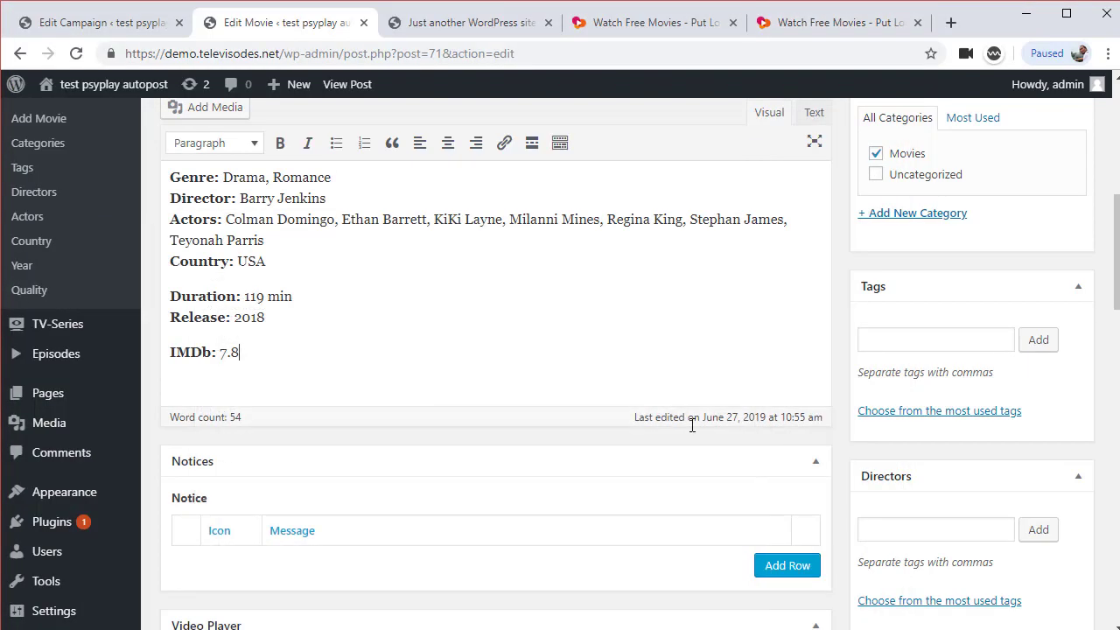
scroll(609, 485, "down", 3)
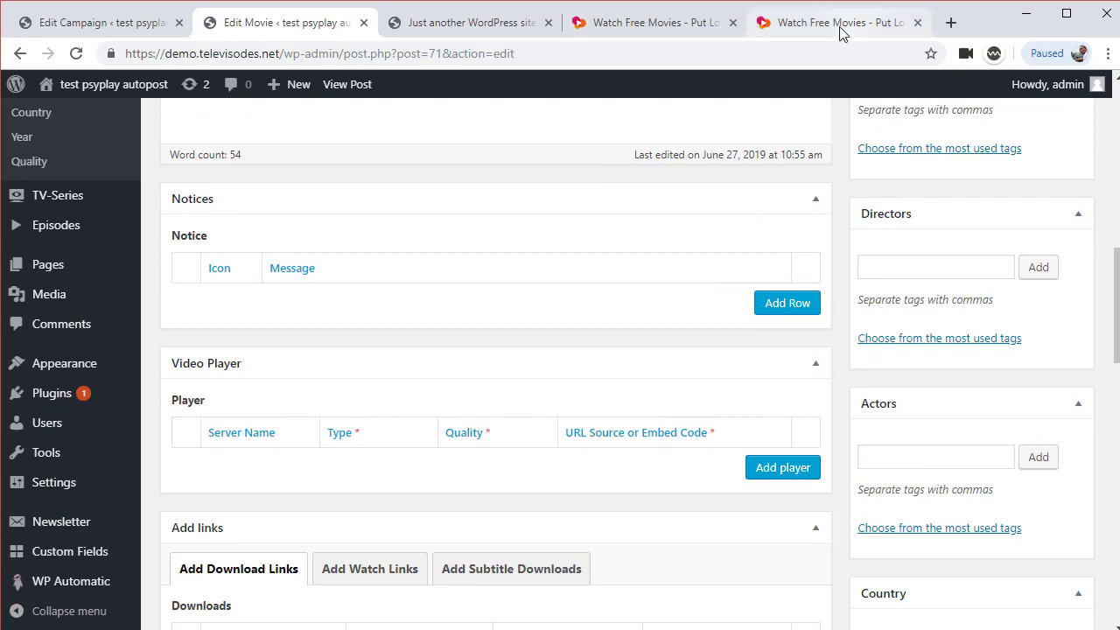
left_click(949, 22)
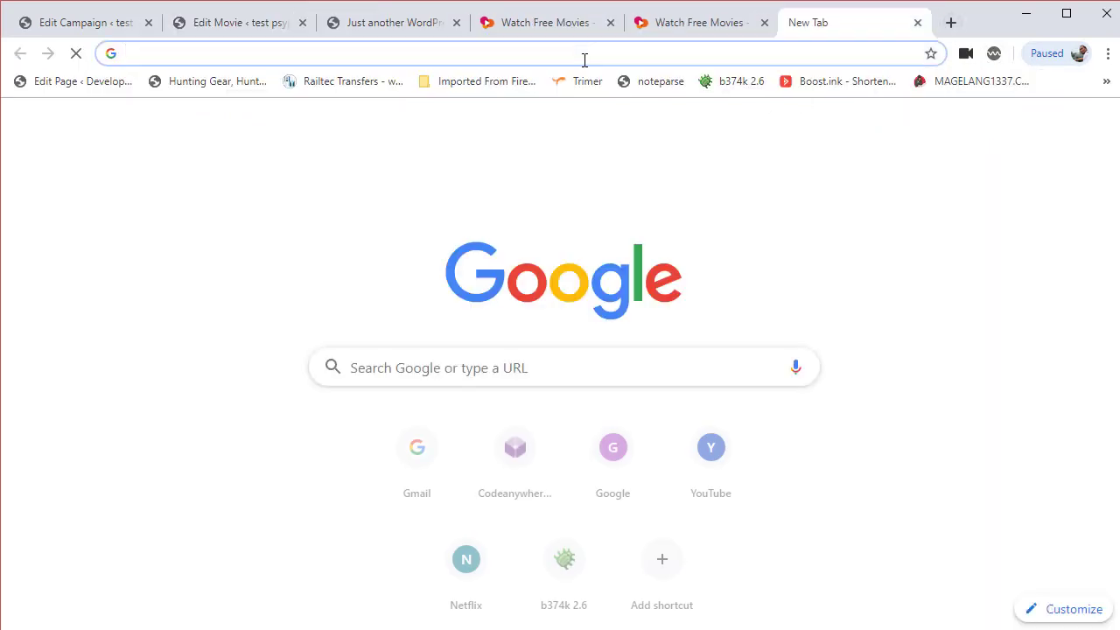
type("youtu")
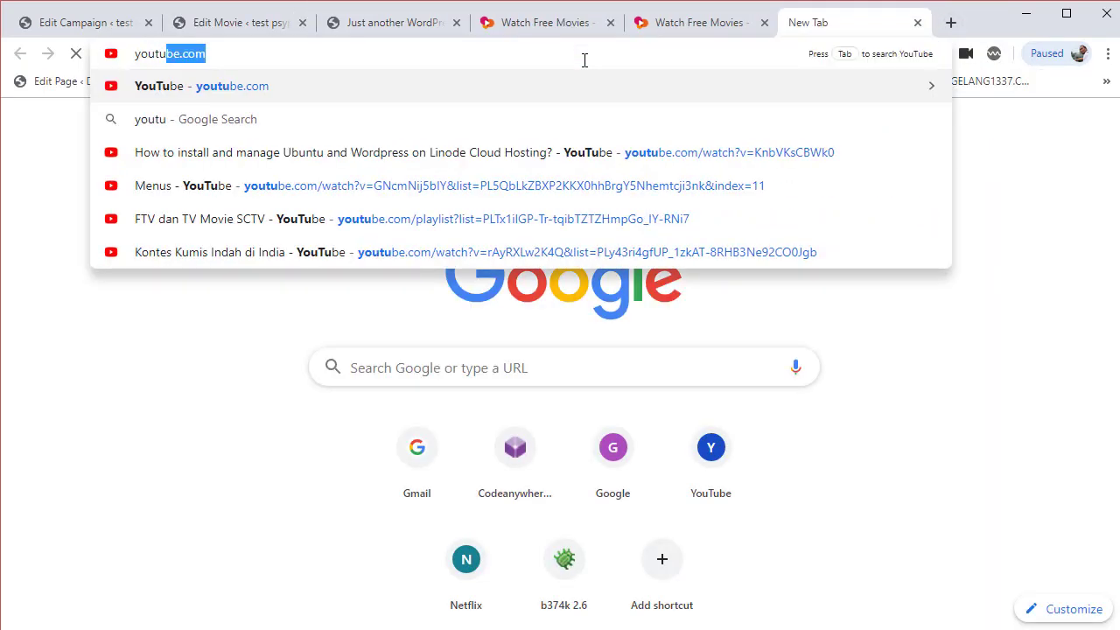
key("Return")
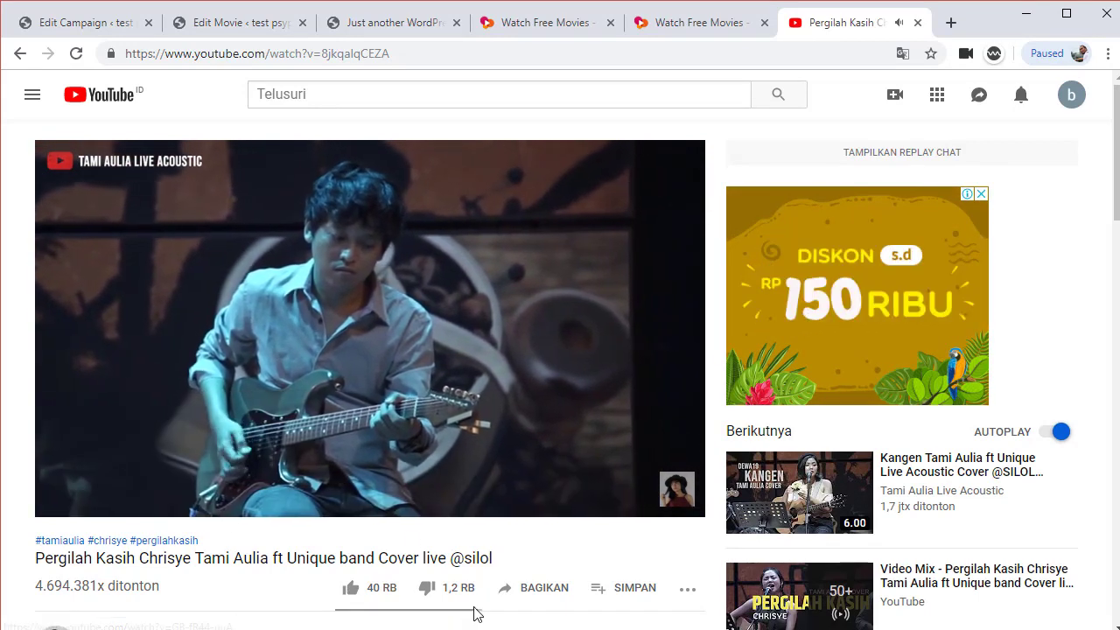
Copy the iframe embed code of the 'Pergilah Kasih' cover video, then close the tab
scroll(507, 586, "down", 2)
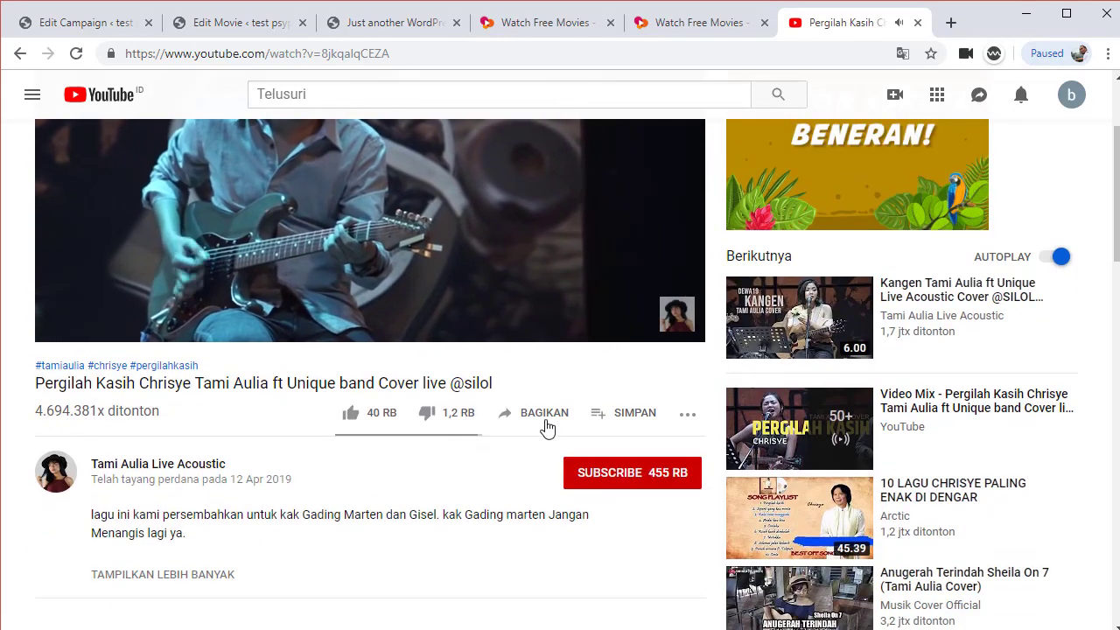
left_click(544, 422)
left_click(388, 296)
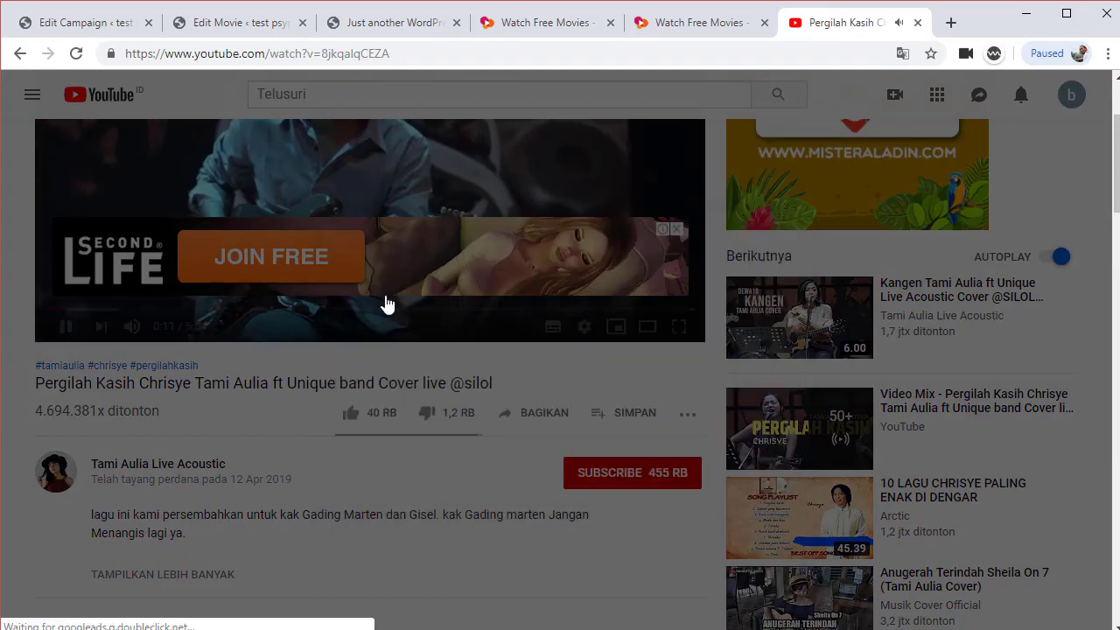
left_click(767, 301)
key("ctrl+c")
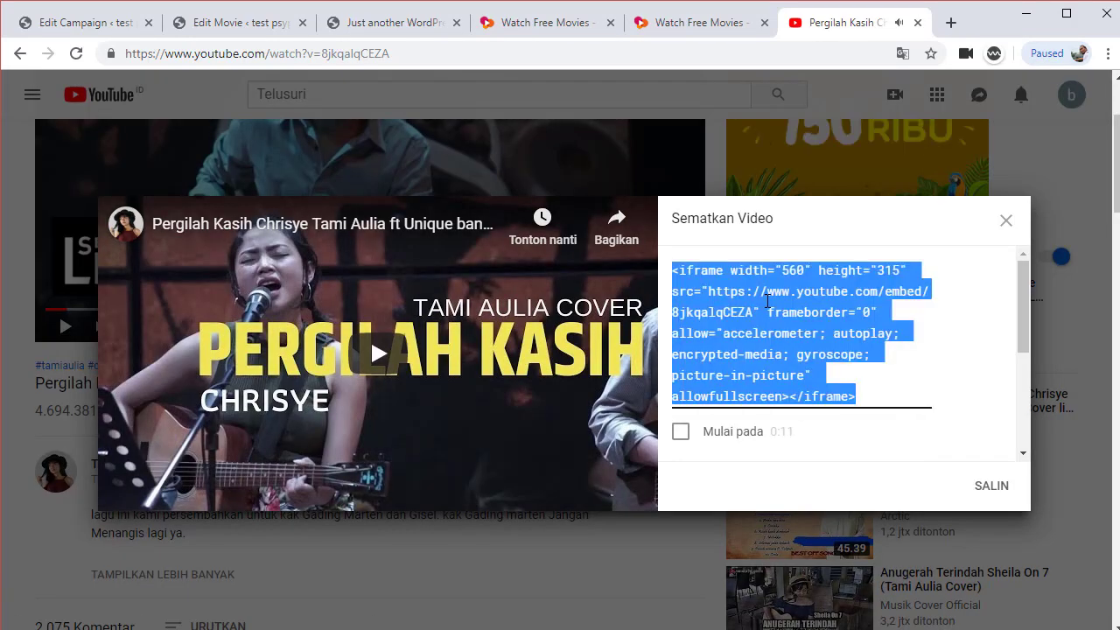
left_click(916, 23)
Paste the iframe code into the notes, delete the apology line, and select its src URL
key("alt+Tab")
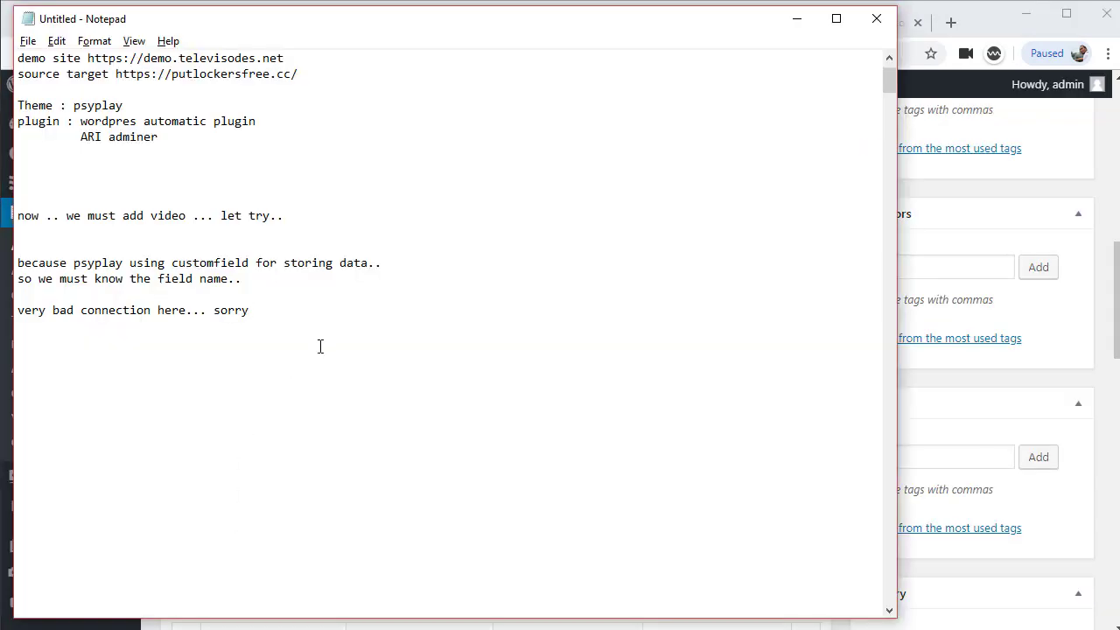
key("ctrl+v")
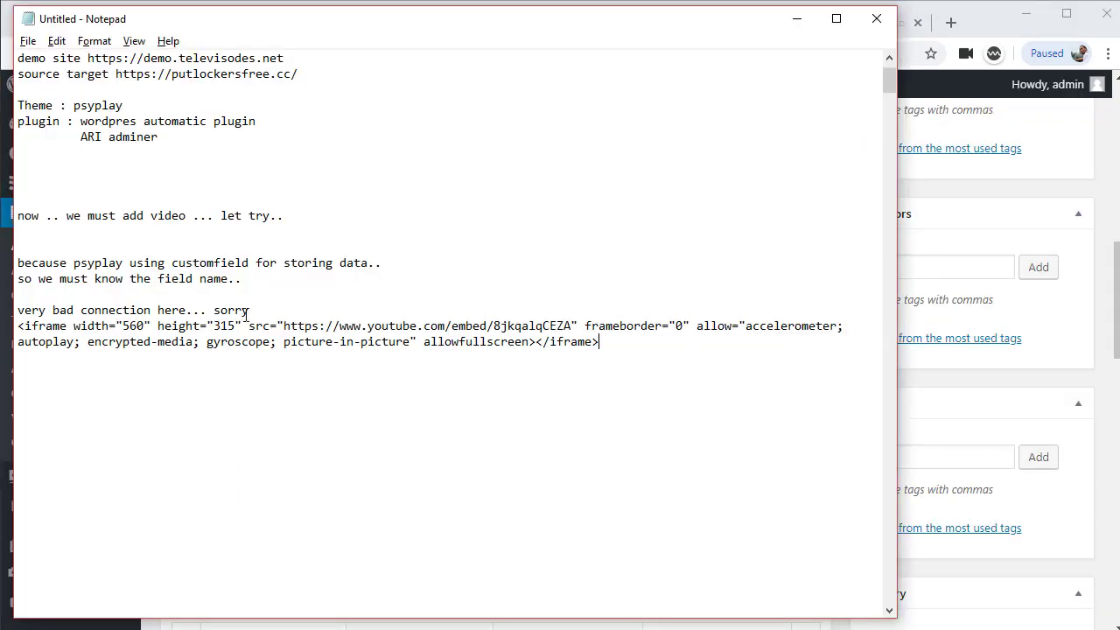
left_click_drag(273, 309, 18, 312)
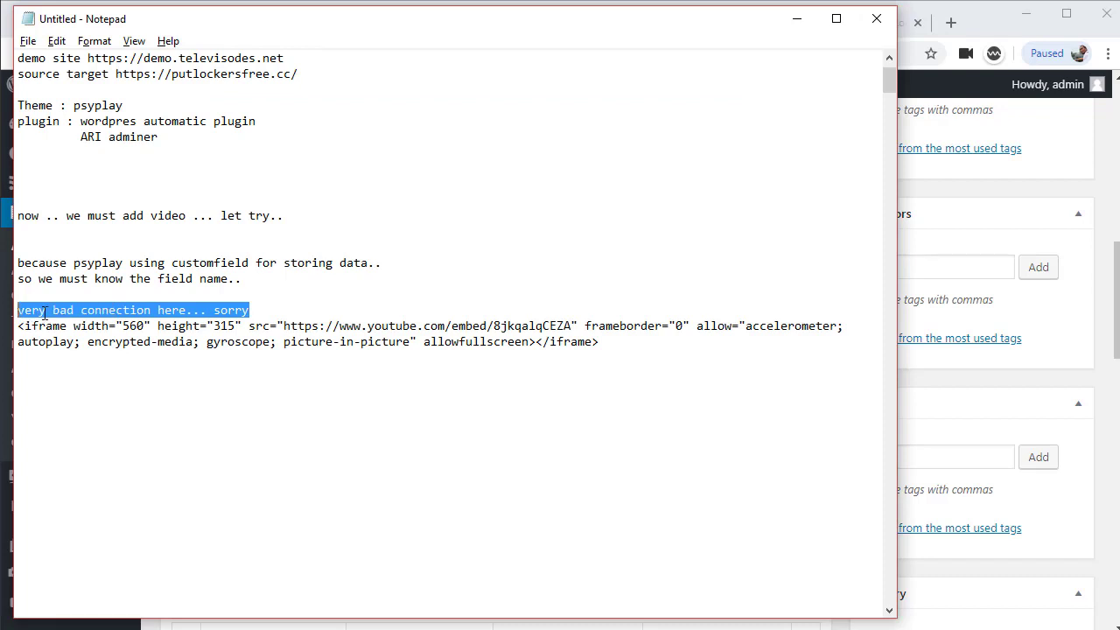
key("Delete")
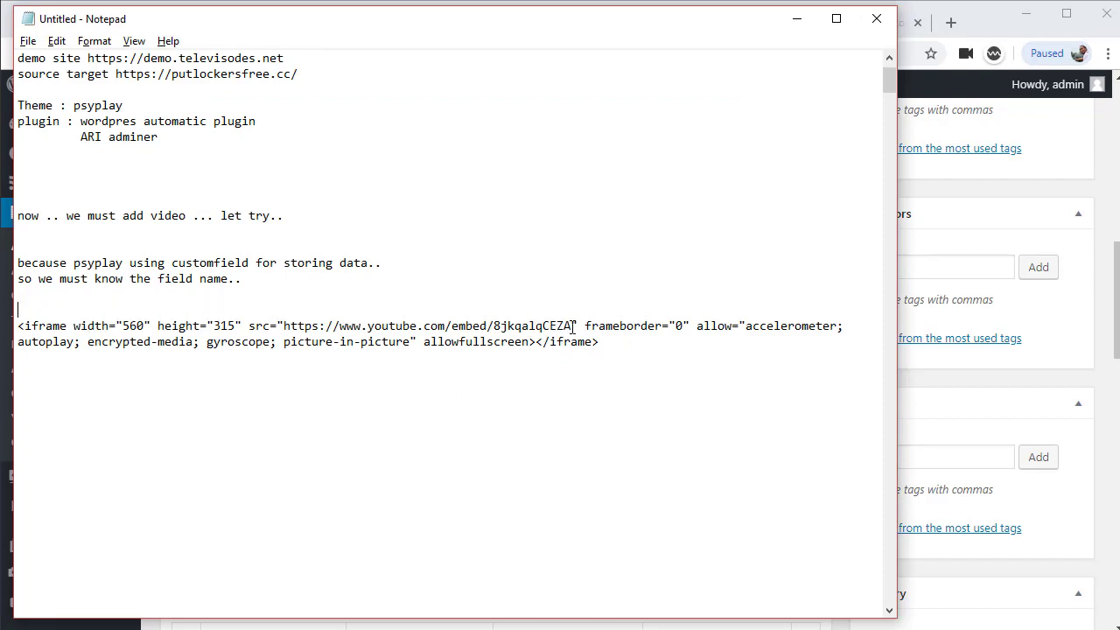
left_click_drag(573, 325, 285, 325)
key("ctrl+c")
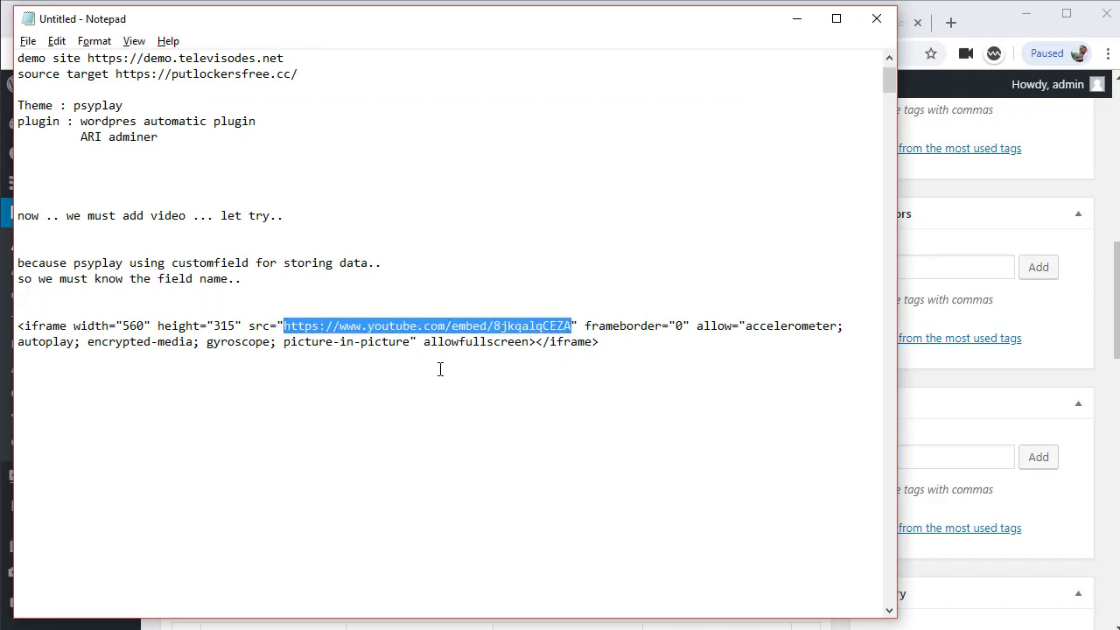
left_click(989, 21)
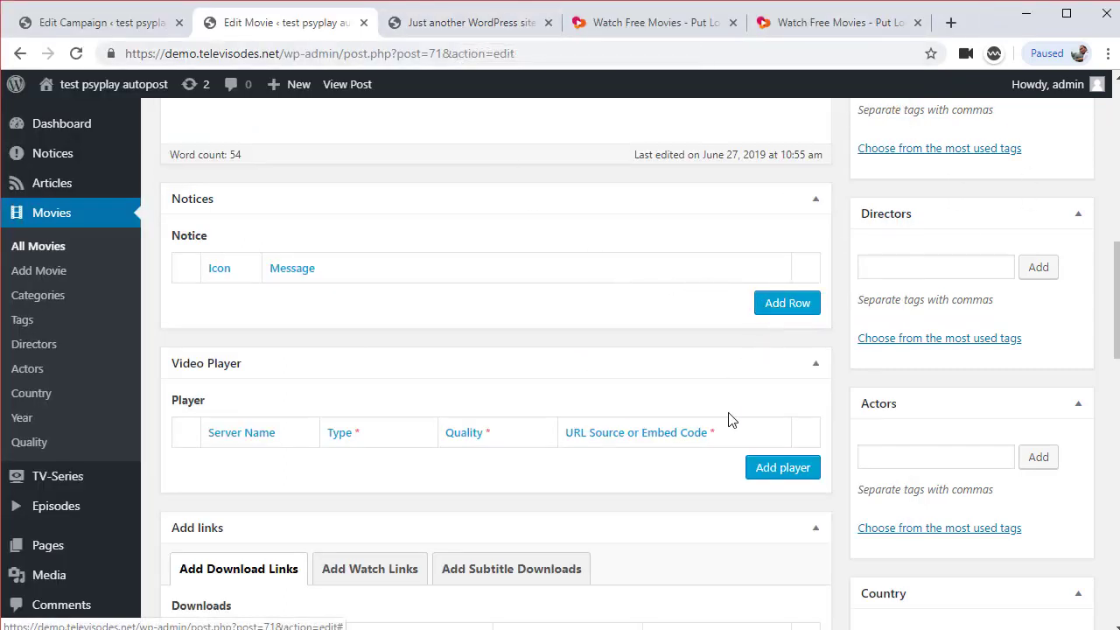
Add a video player with the YouTube embed URL, type URL IFrame and quality HD 1080p
left_click(779, 469)
left_click(632, 464)
key("ctrl+v")
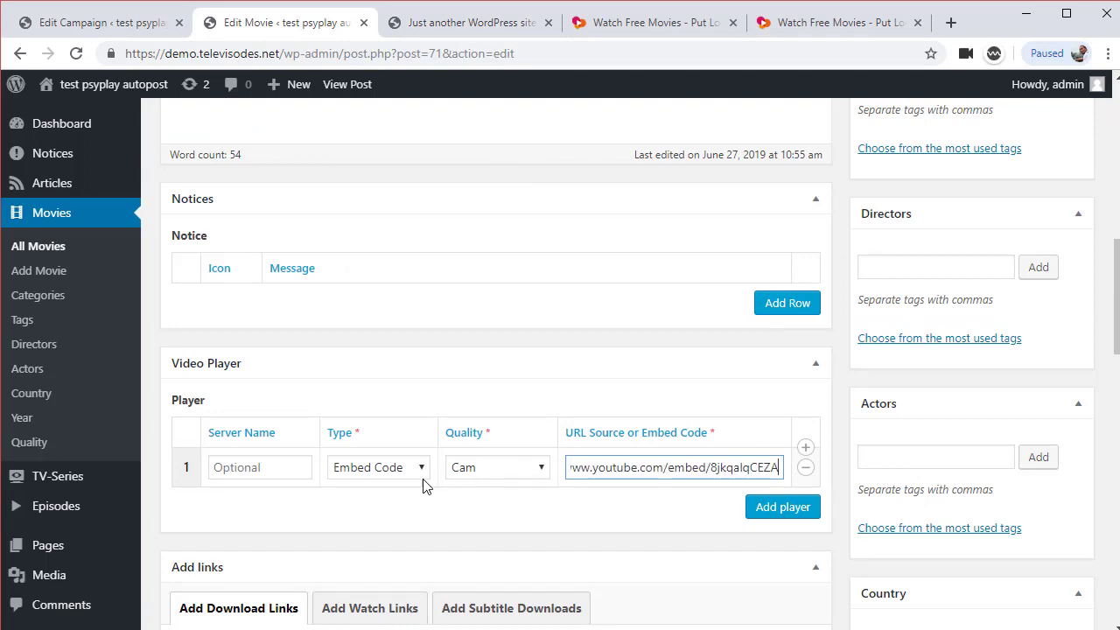
left_click(394, 477)
left_click(372, 506)
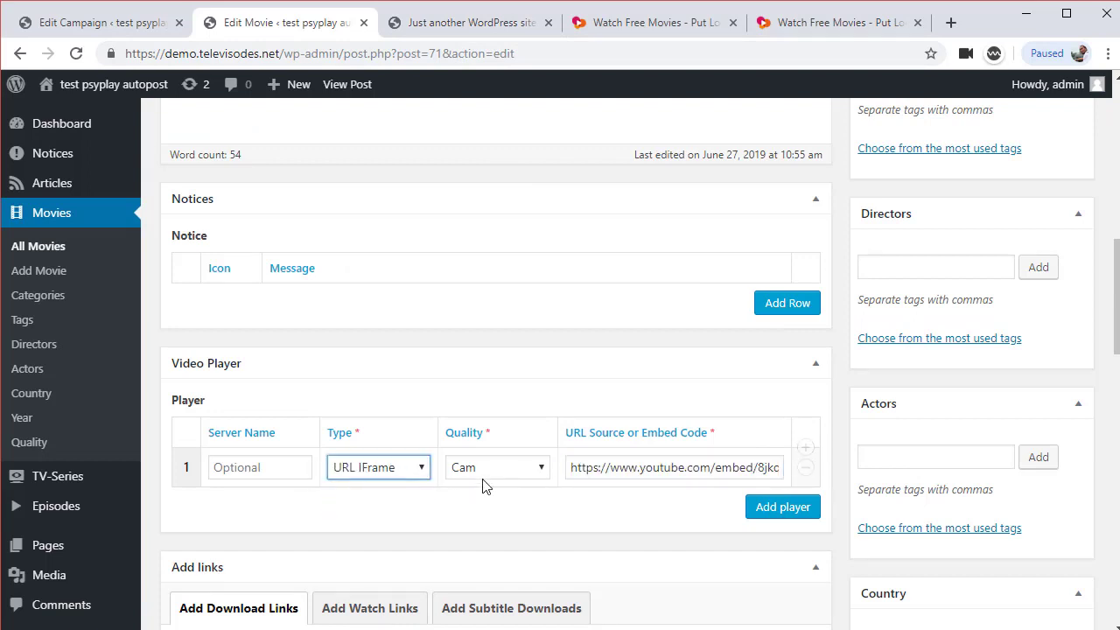
left_click(488, 473)
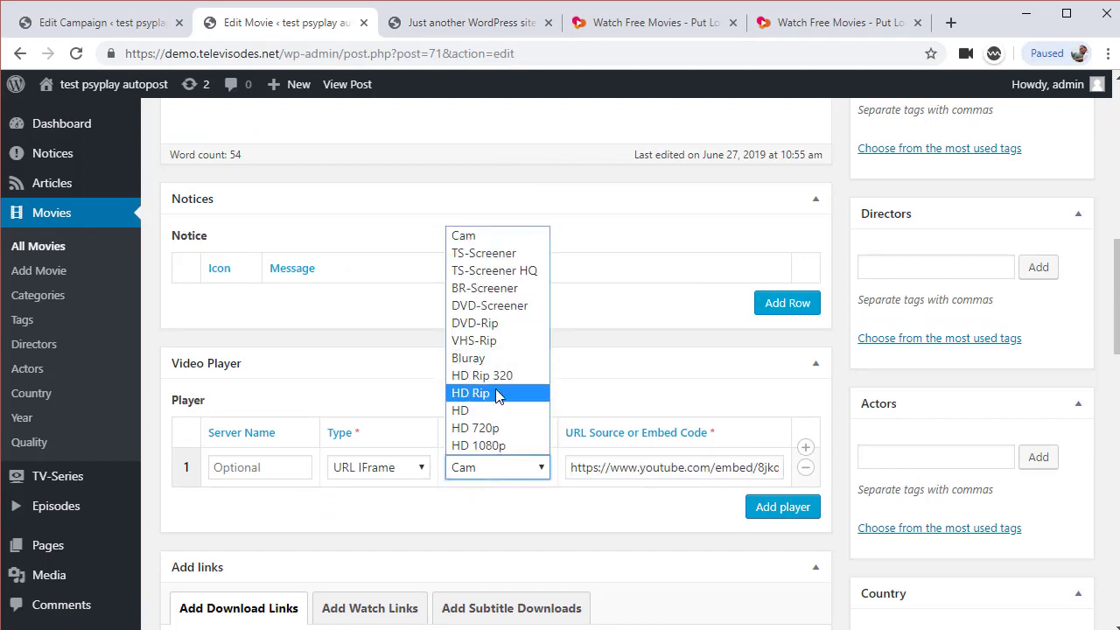
left_click(486, 445)
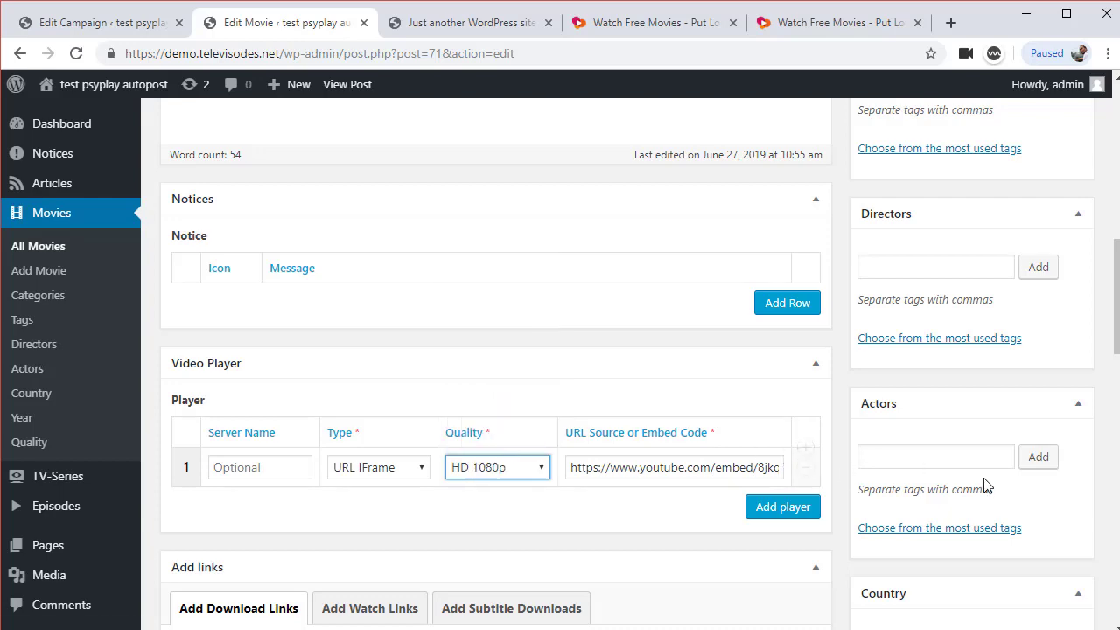
Select the post title 'If Beale Street Could Talk'
scroll(645, 399, "down", 4)
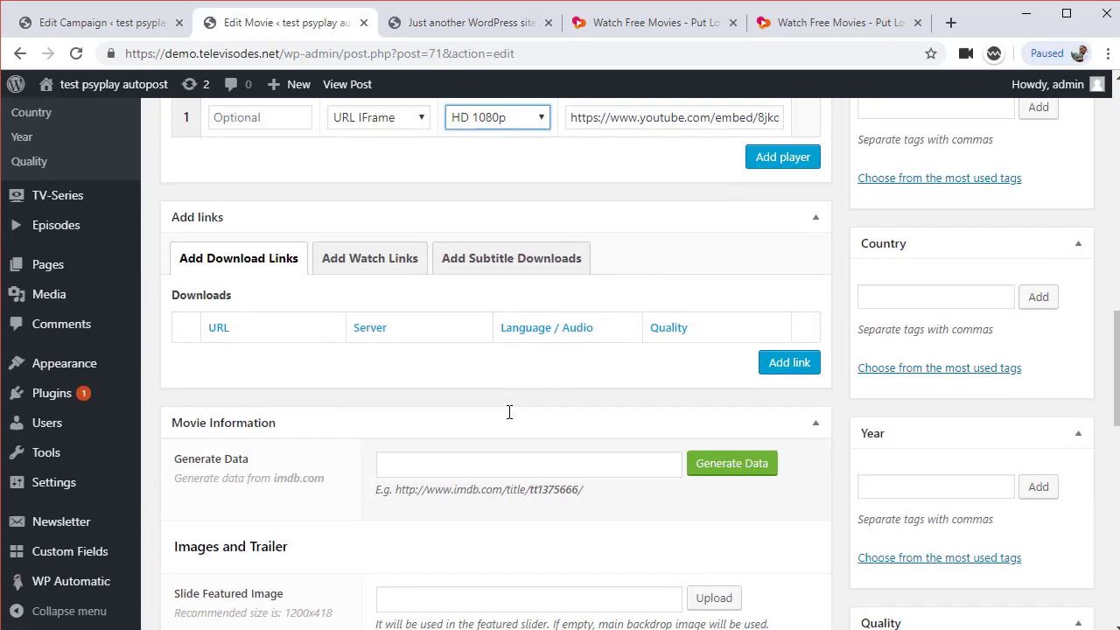
scroll(509, 411, "down", 3)
left_click(404, 340)
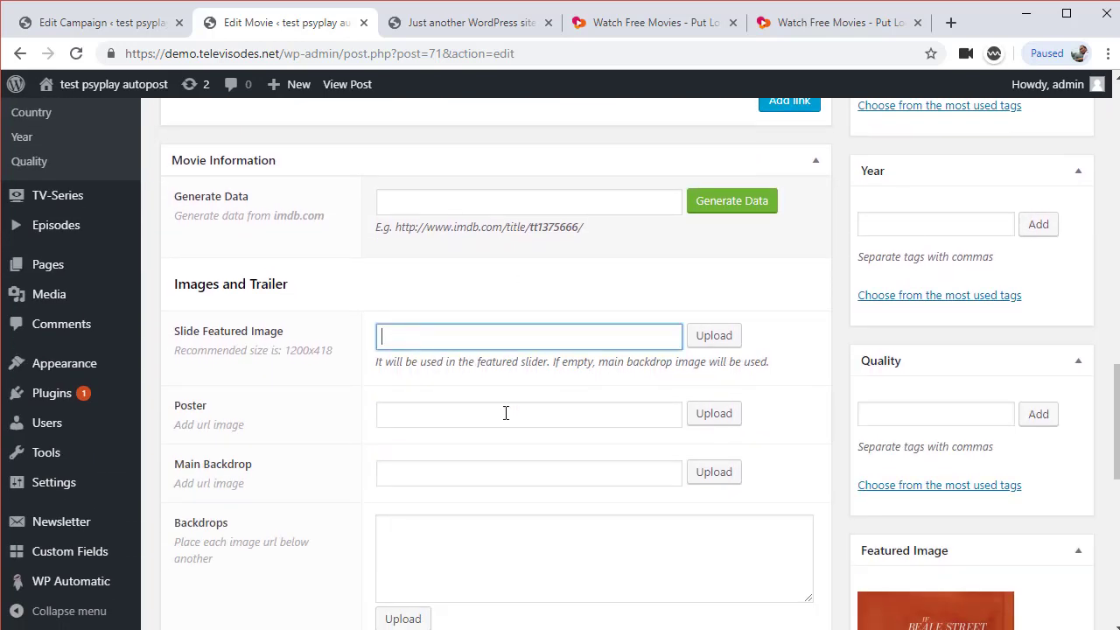
scroll(535, 390, "up", 8)
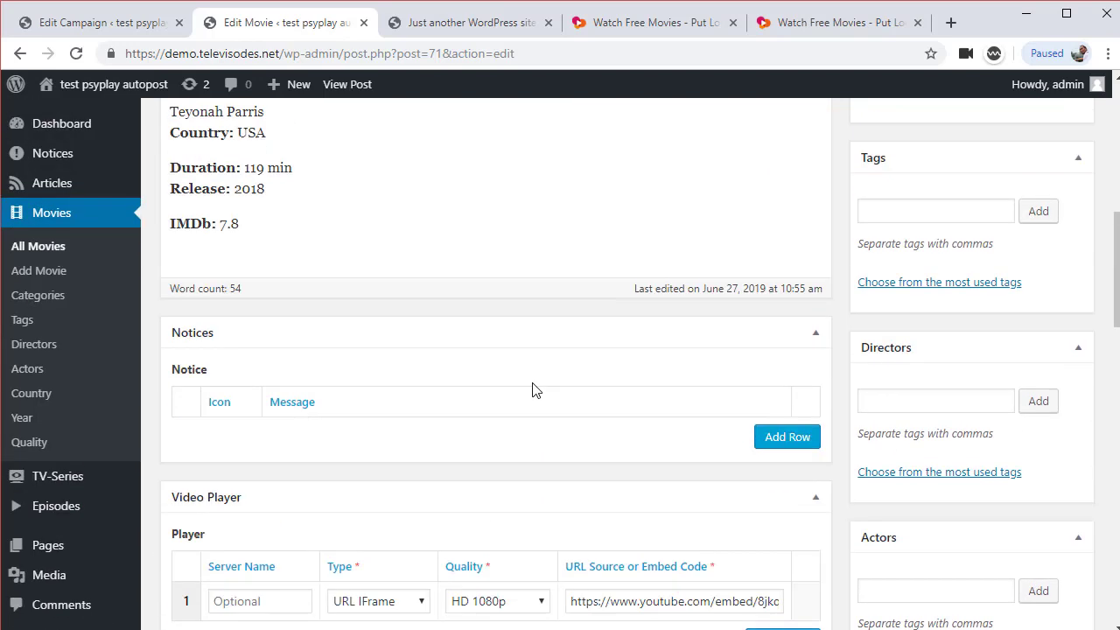
scroll(535, 390, "up", 8)
triple_click(436, 343)
key("ctrl+c")
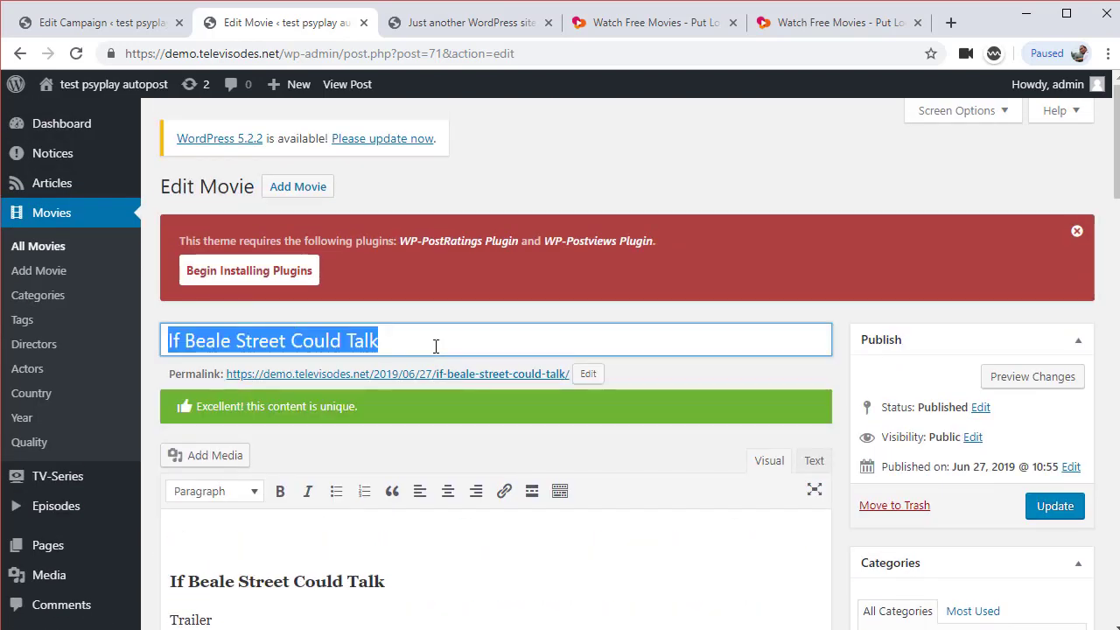
Paste the title into a new tab, then open Beale Street's page from the Watch Free Movies listing
left_click(951, 22)
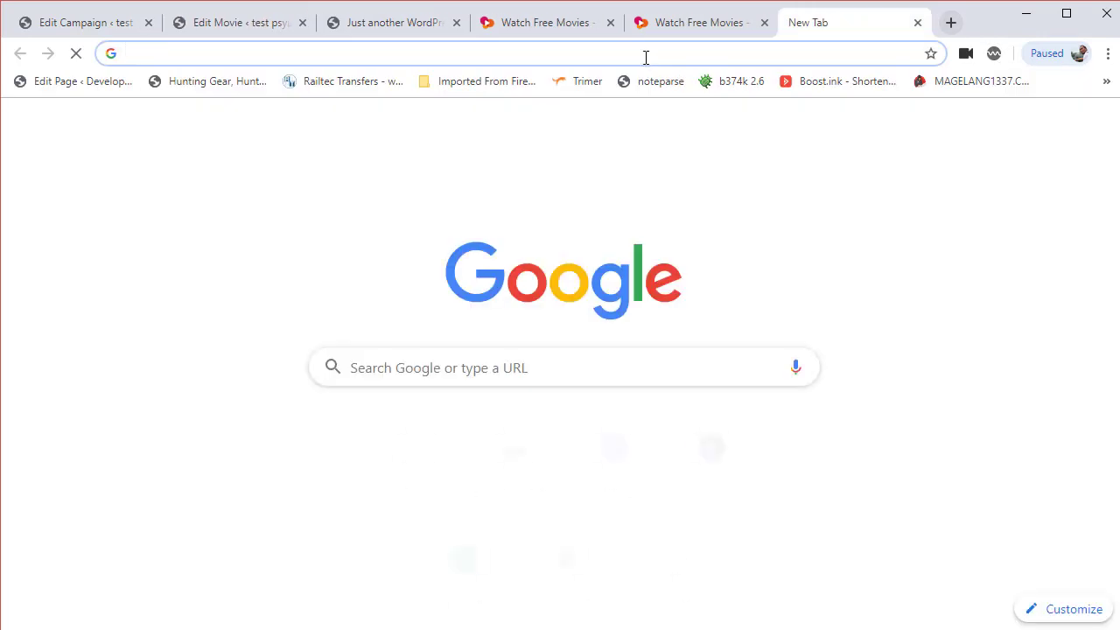
key("ctrl+v")
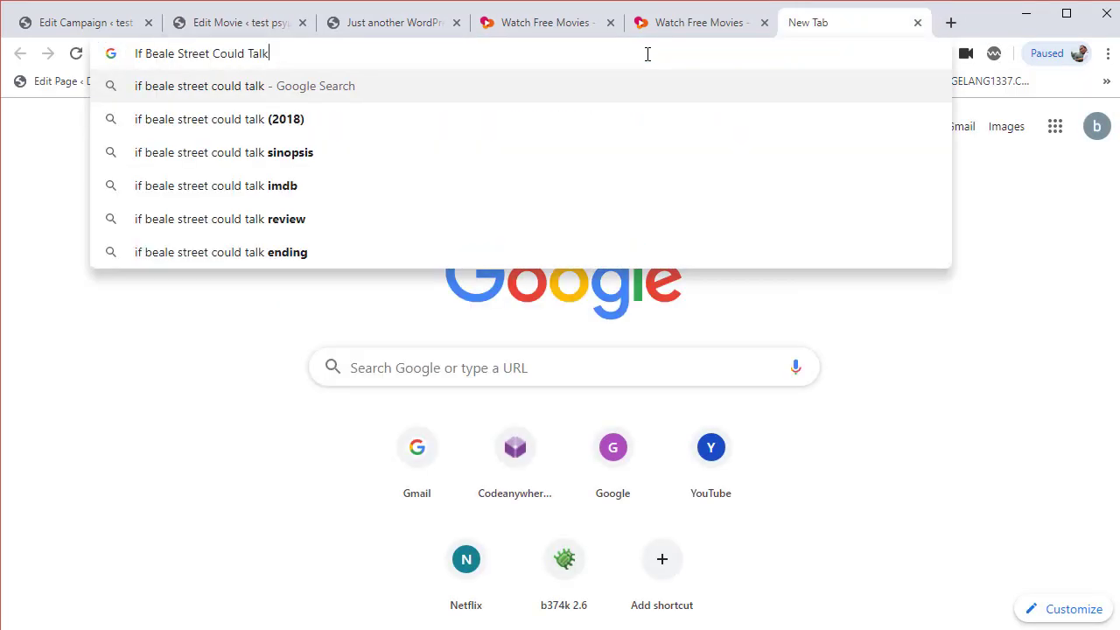
left_click(662, 32)
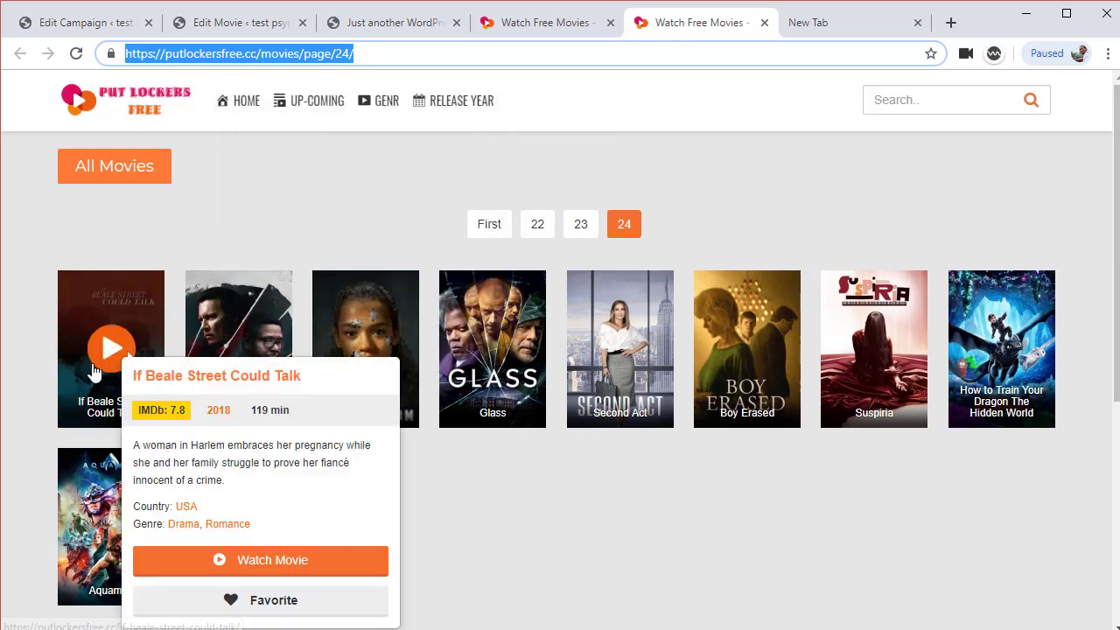
left_click(101, 359)
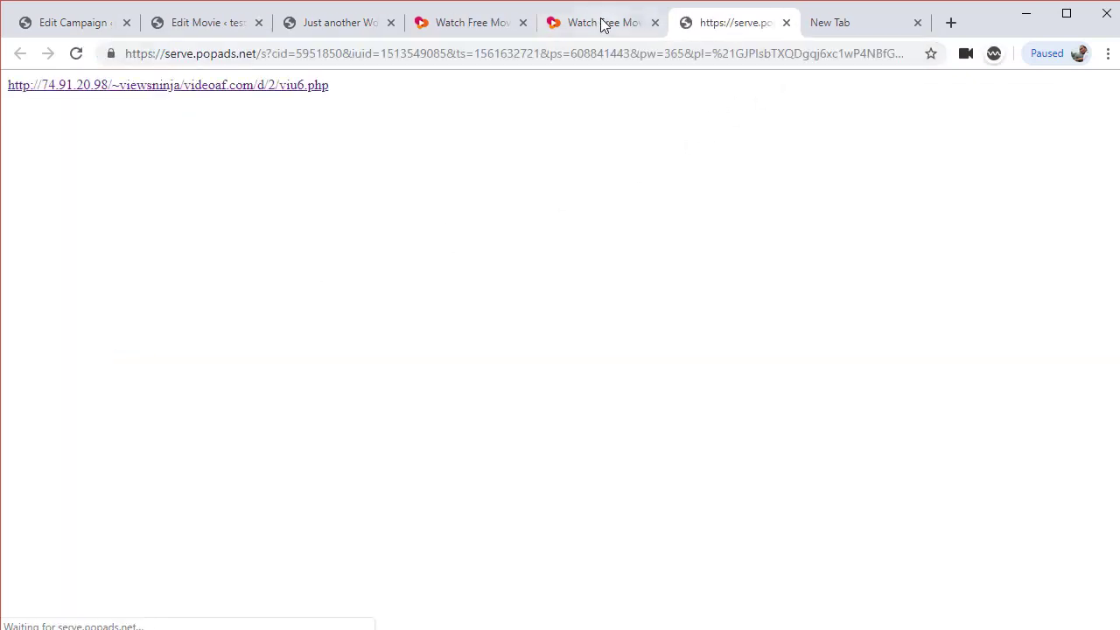
left_click(600, 22)
left_click(111, 328)
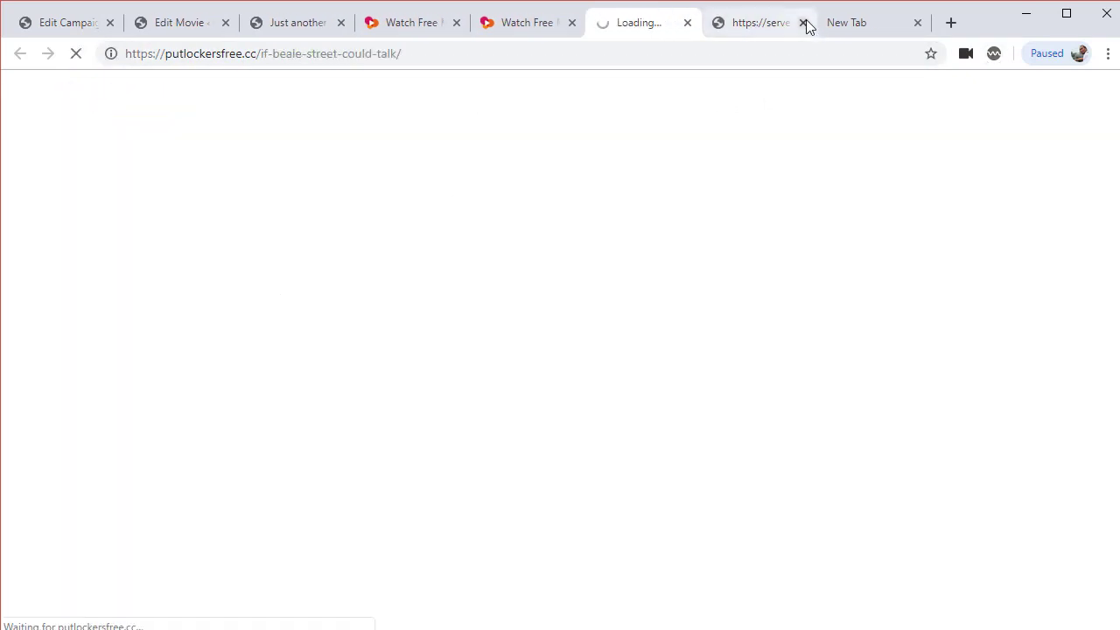
left_click(802, 23)
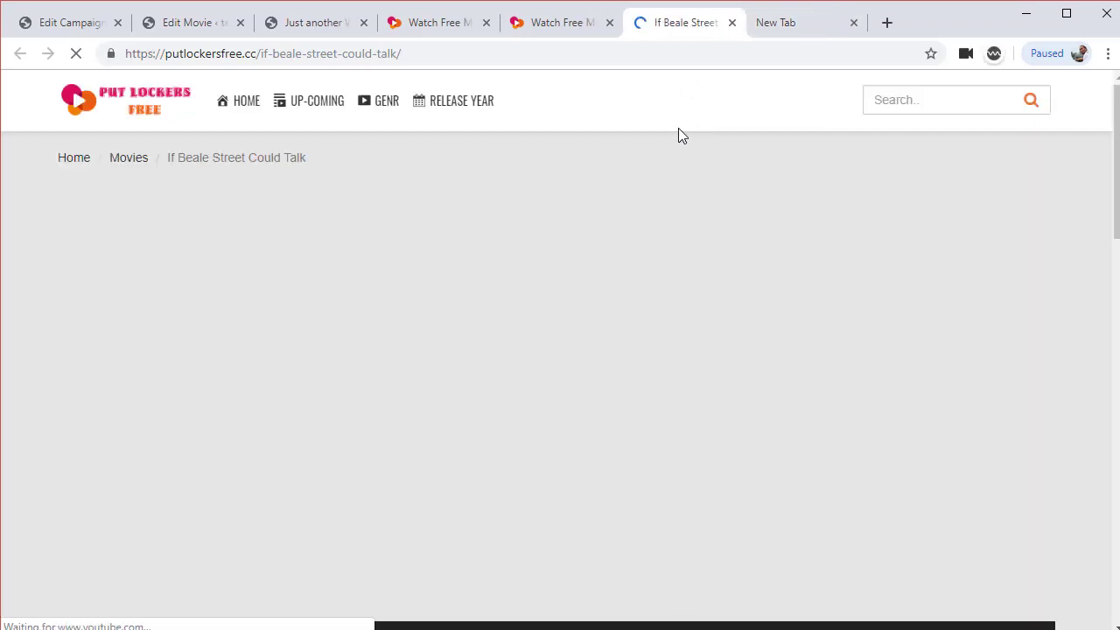
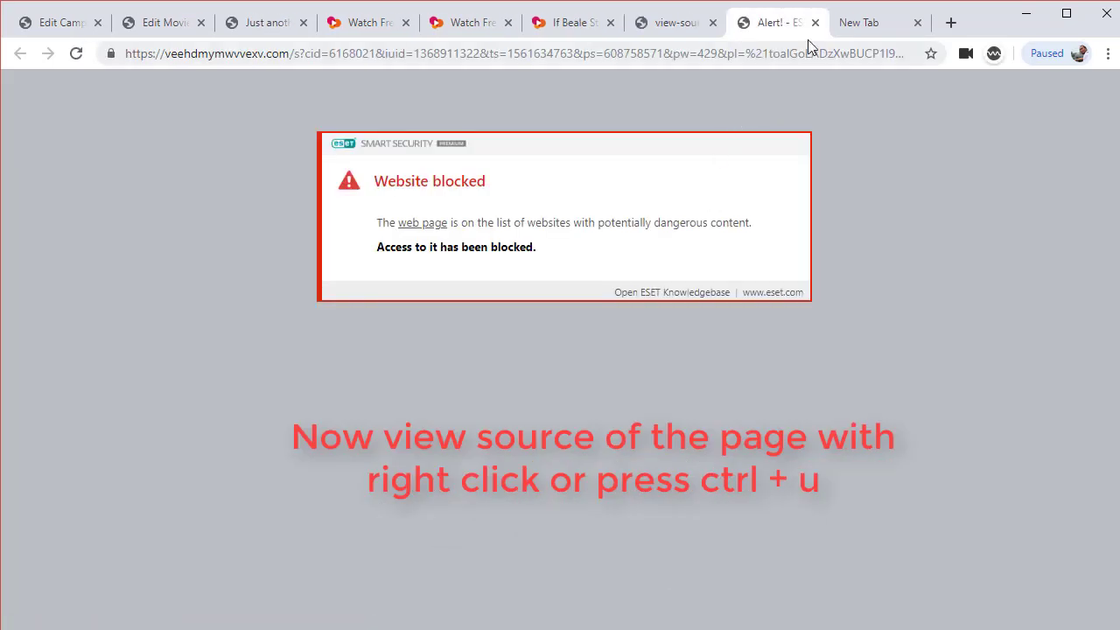
Close the security warning tab and return to the film page's HTML source
left_click(816, 24)
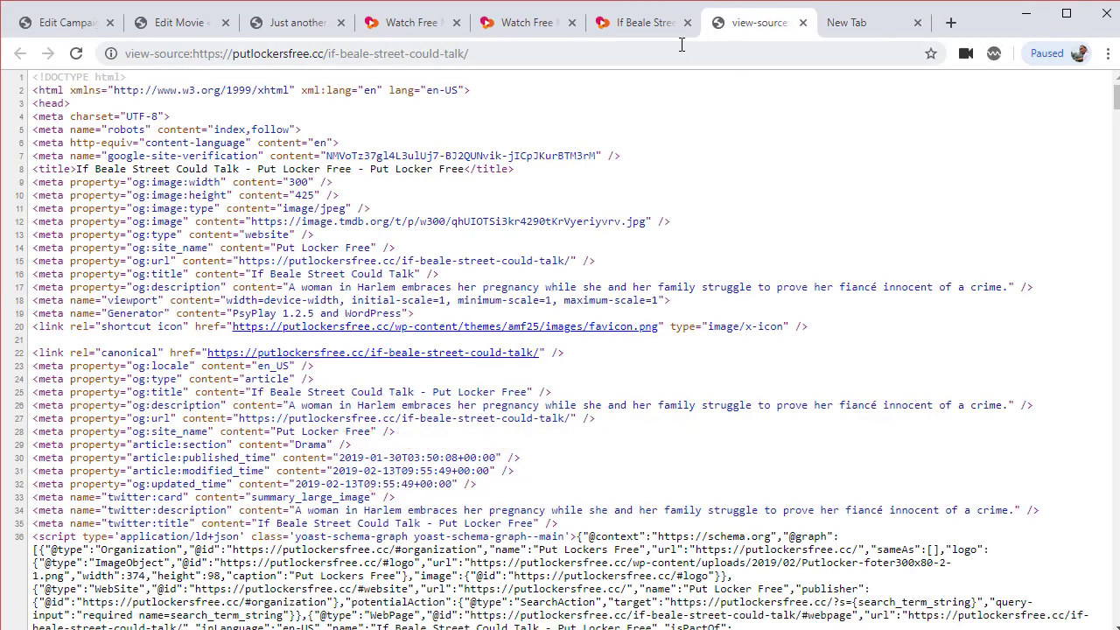
left_click(647, 31)
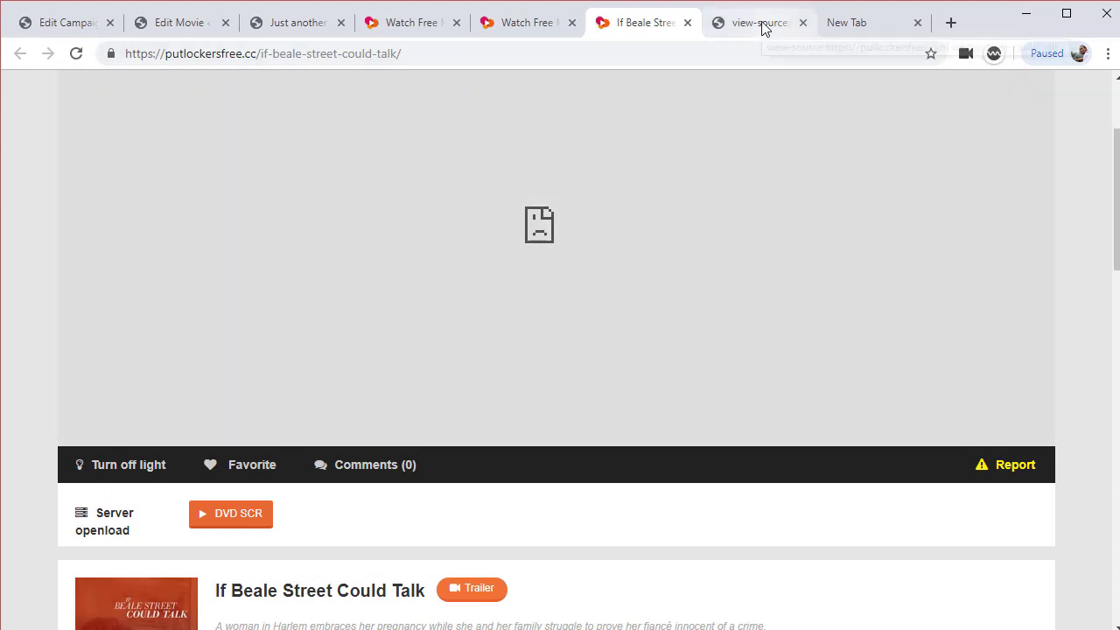
left_click(762, 28)
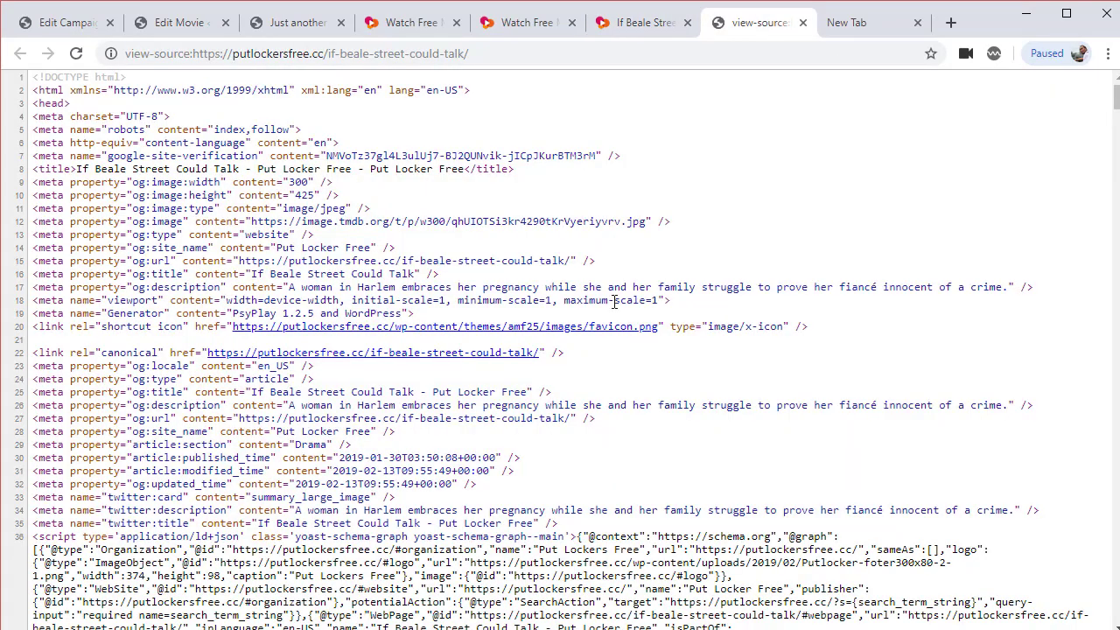
scroll(602, 383, "down", 1)
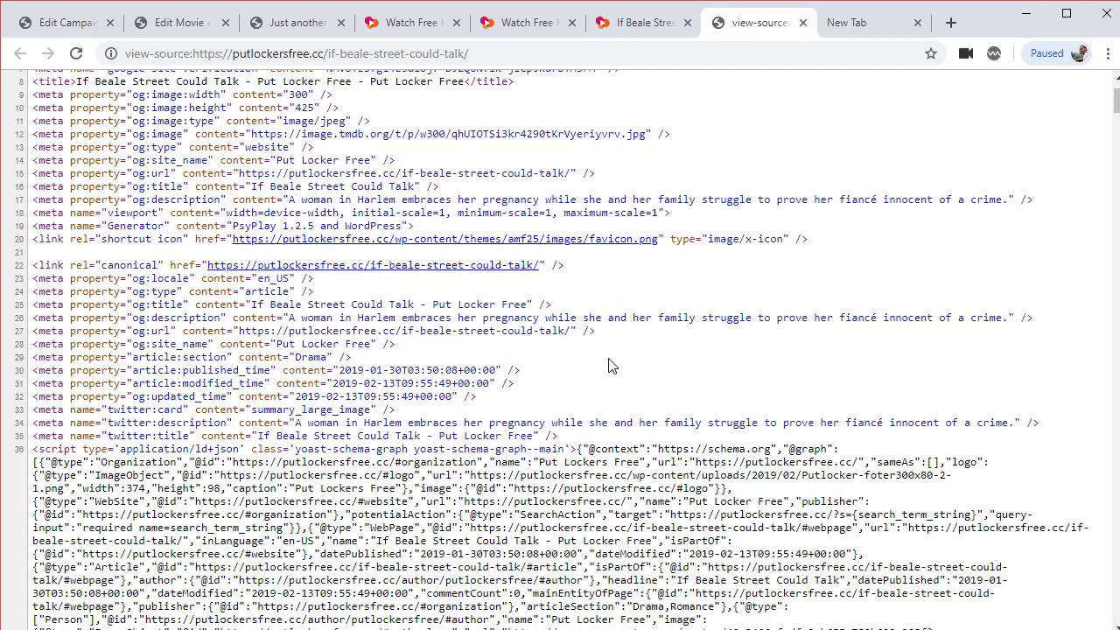
scroll(612, 308, "down", 1)
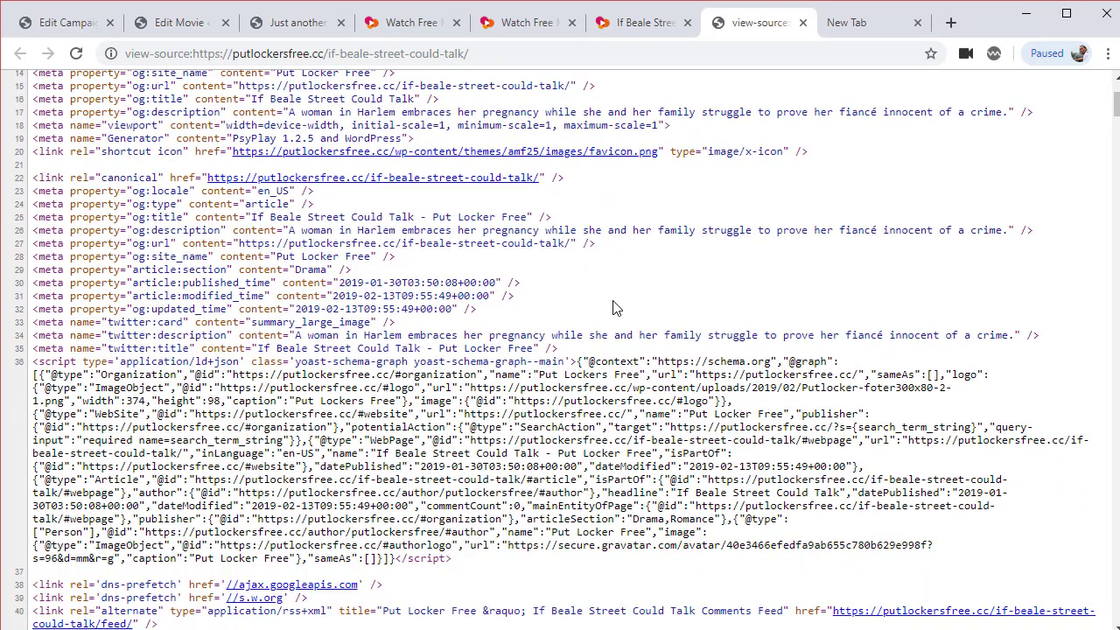
Search the source for '.jpg' and select the og:image poster URL
key("ctrl+f")
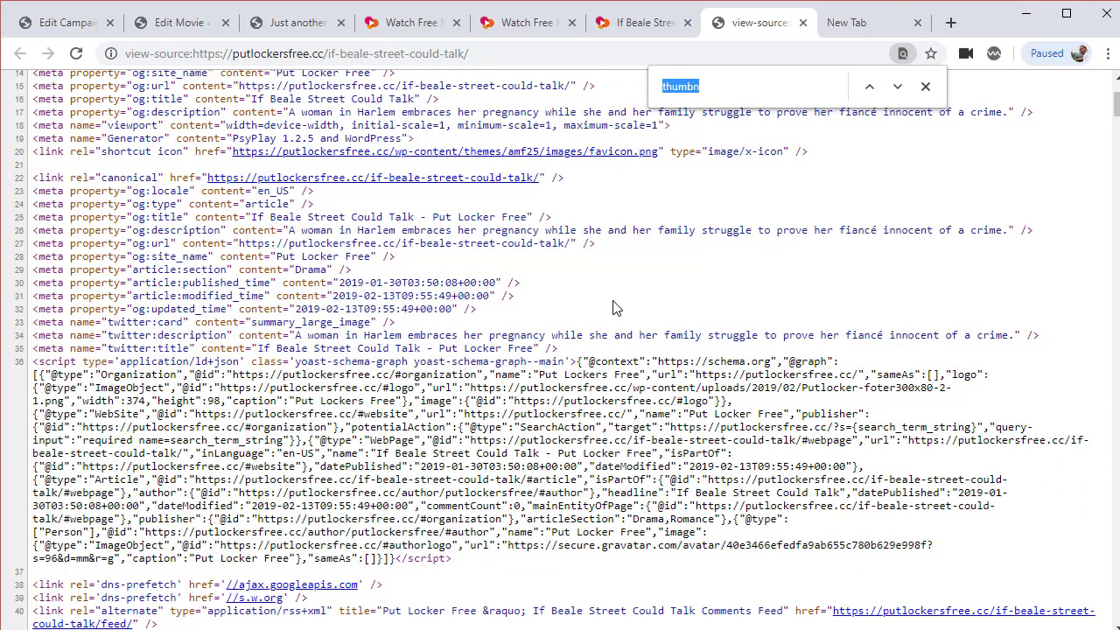
type(".")
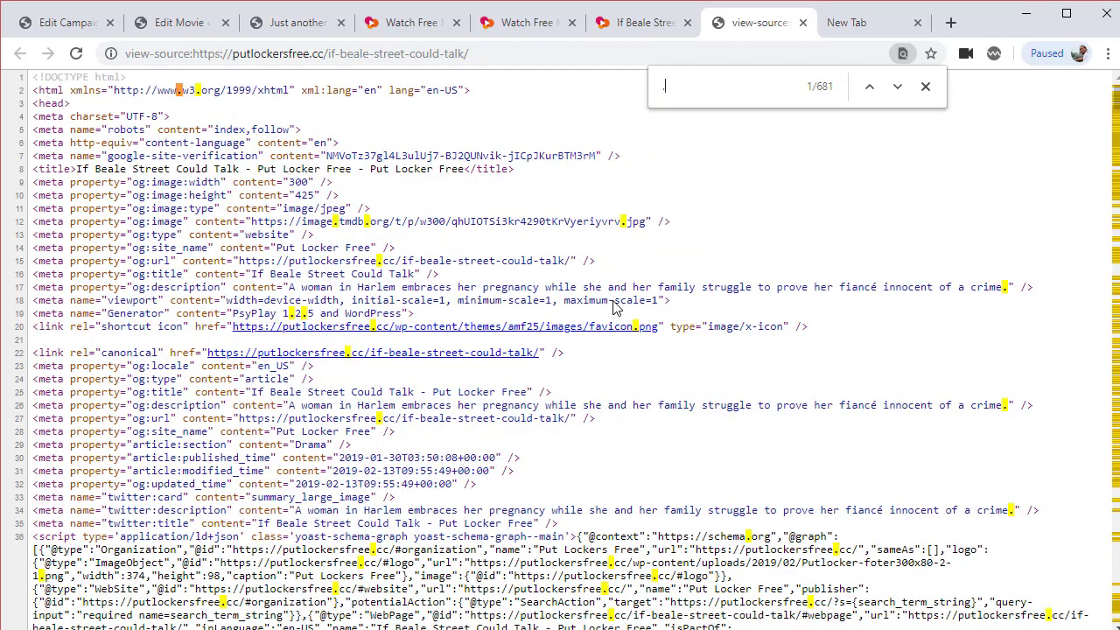
type("jp")
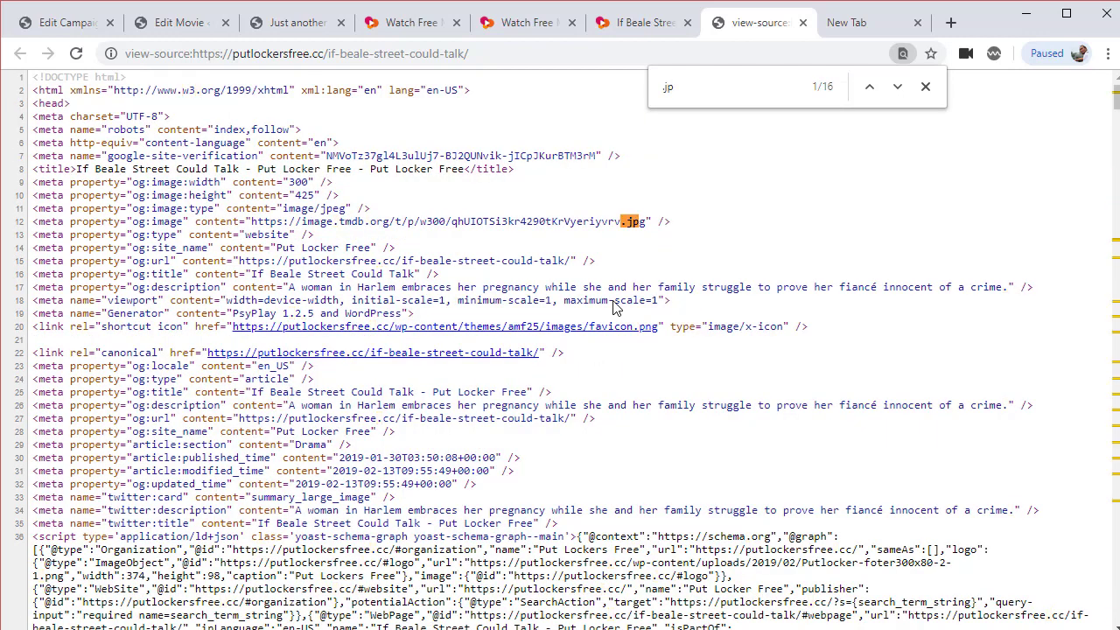
type("g")
triple_click(628, 222)
left_click(648, 225)
left_click_drag(647, 224, 251, 222)
key("ctrl+c")
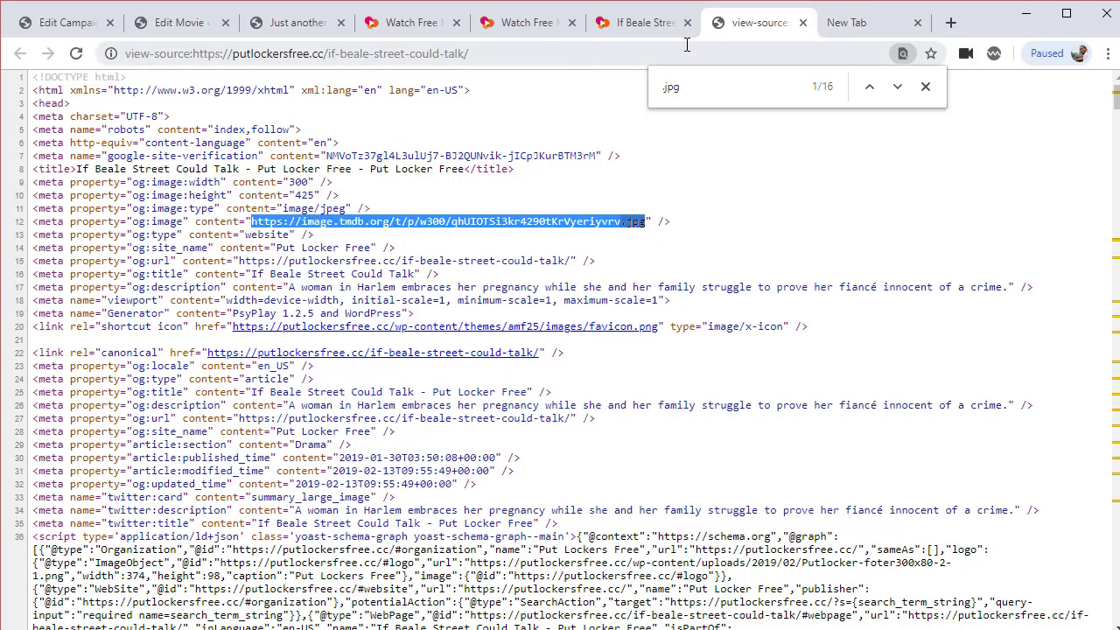
Load the copied poster URL in the empty new tab to view the image
left_click(818, 27)
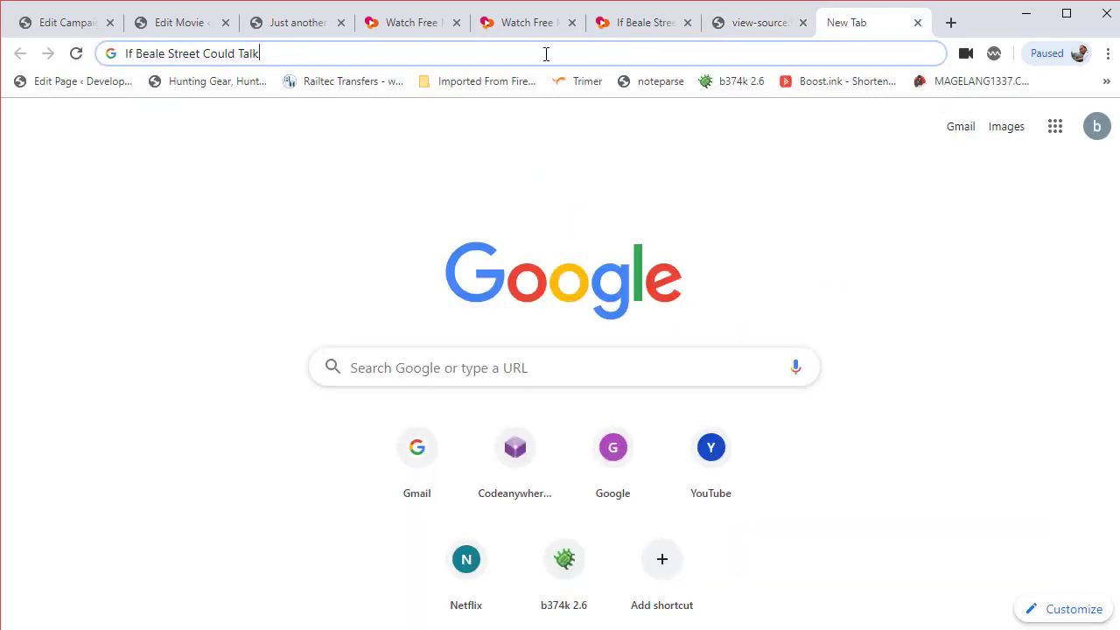
key("ctrl+a")
type("https://image.tmdb.org/t/p/w300/qhUIOTSi3kr4290tKrVyeriyrv.jpg")
key("Return")
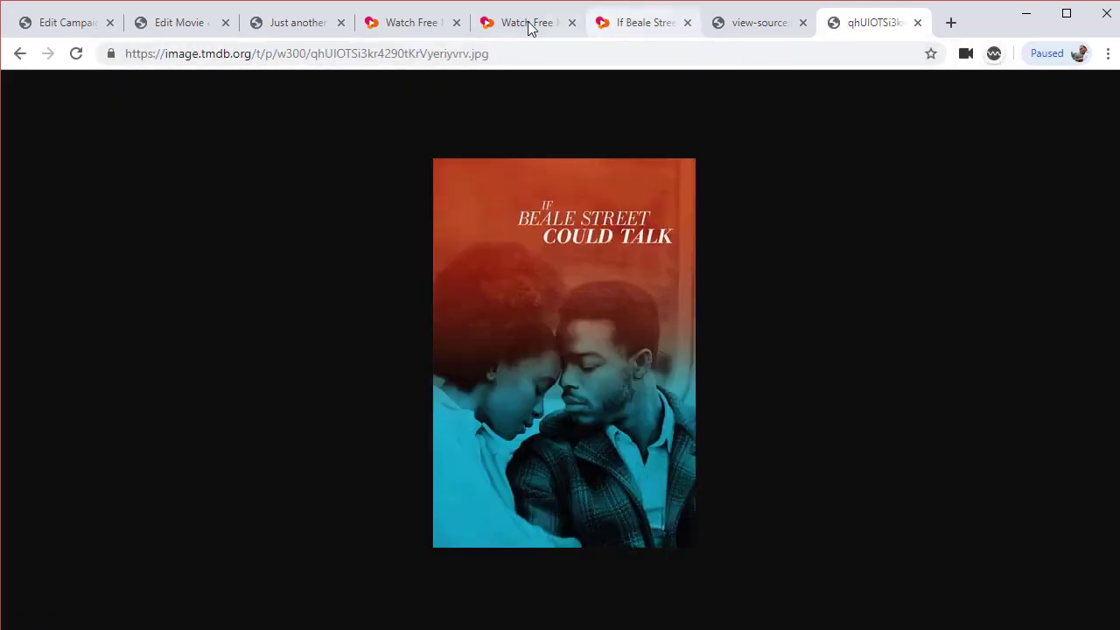
left_click(263, 29)
Paste the TMDB w300 poster URL into the movie's Poster field under Images and Trailer
left_click(188, 26)
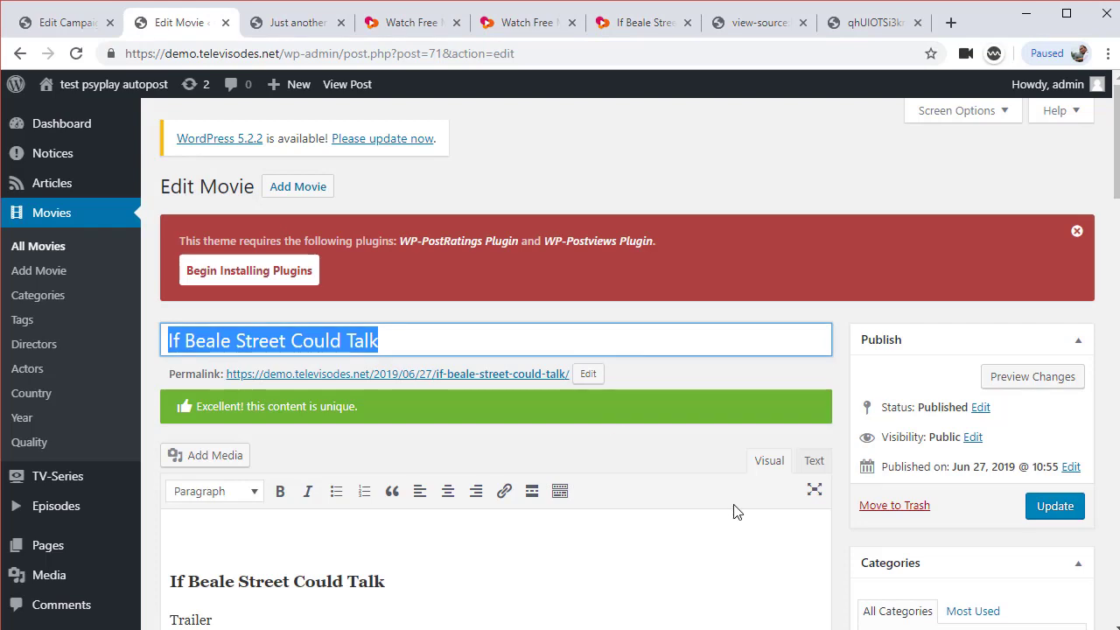
scroll(733, 512, "down", 10)
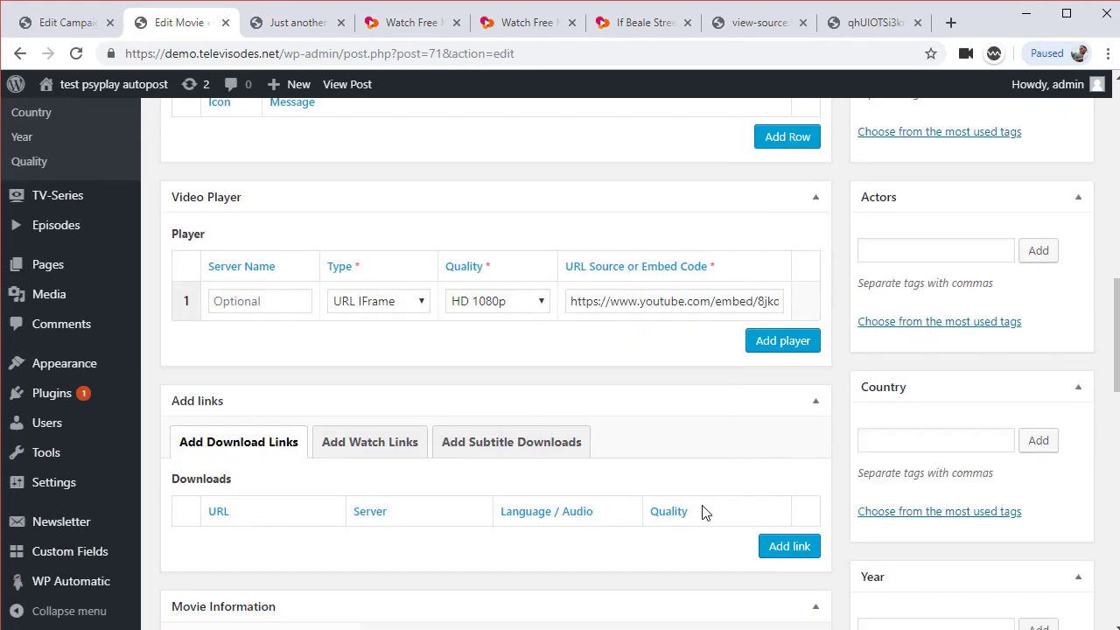
scroll(706, 512, "down", 2)
scroll(682, 497, "down", 4)
scroll(683, 497, "down", 3)
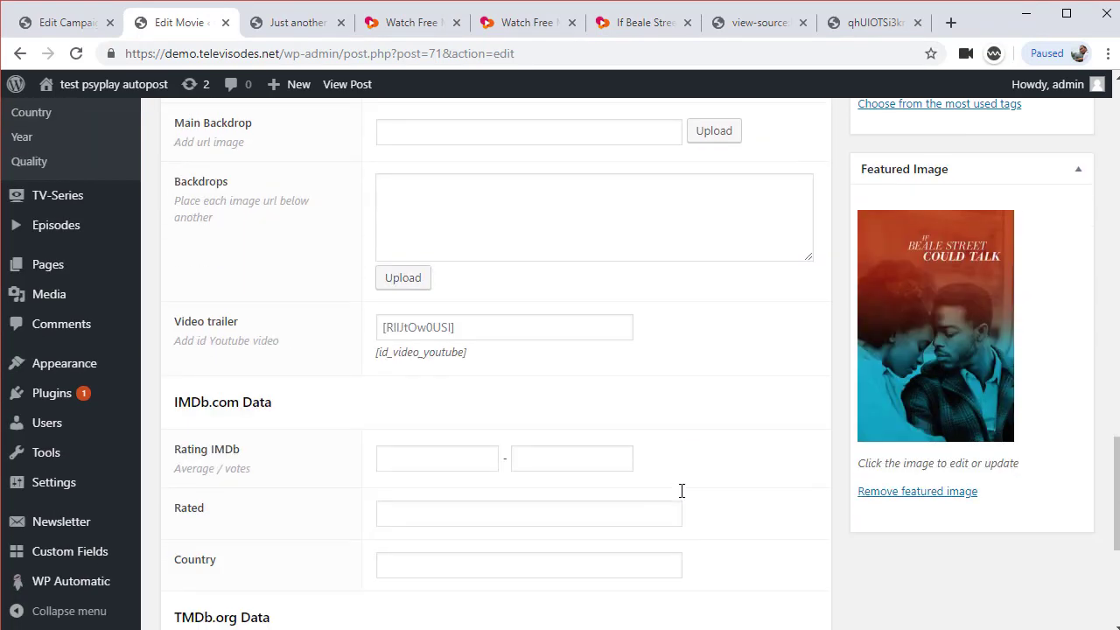
scroll(682, 491, "up", 3)
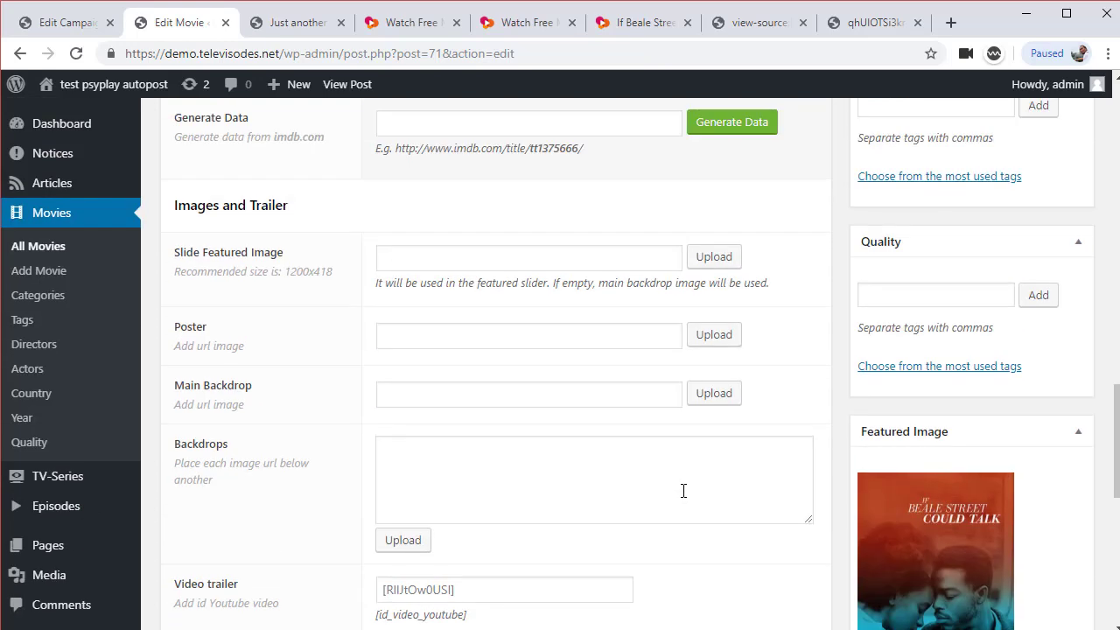
left_click(550, 341)
key("ctrl+v")
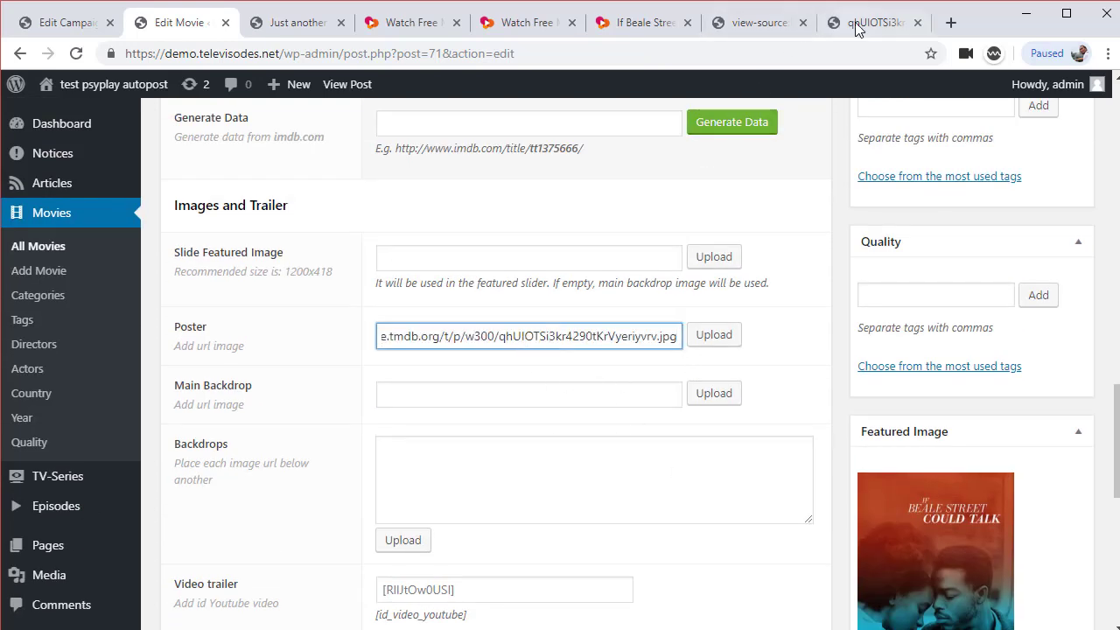
left_click(739, 27)
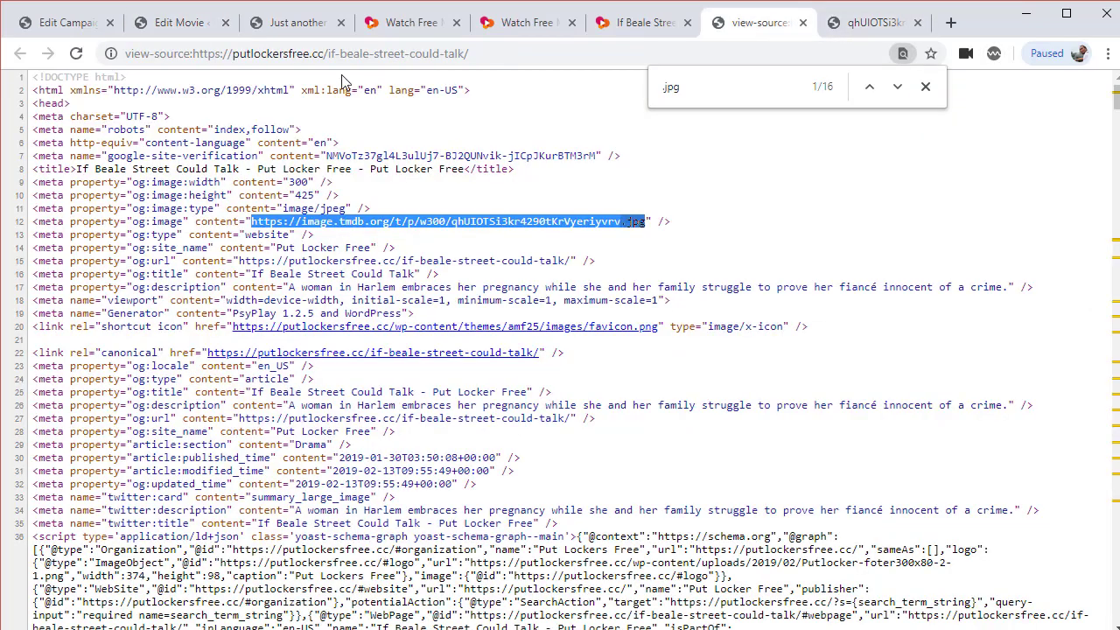
Step to the fourth '.jpg' match and select the w780 thumbnailUrl on line 227
left_click(209, 56)
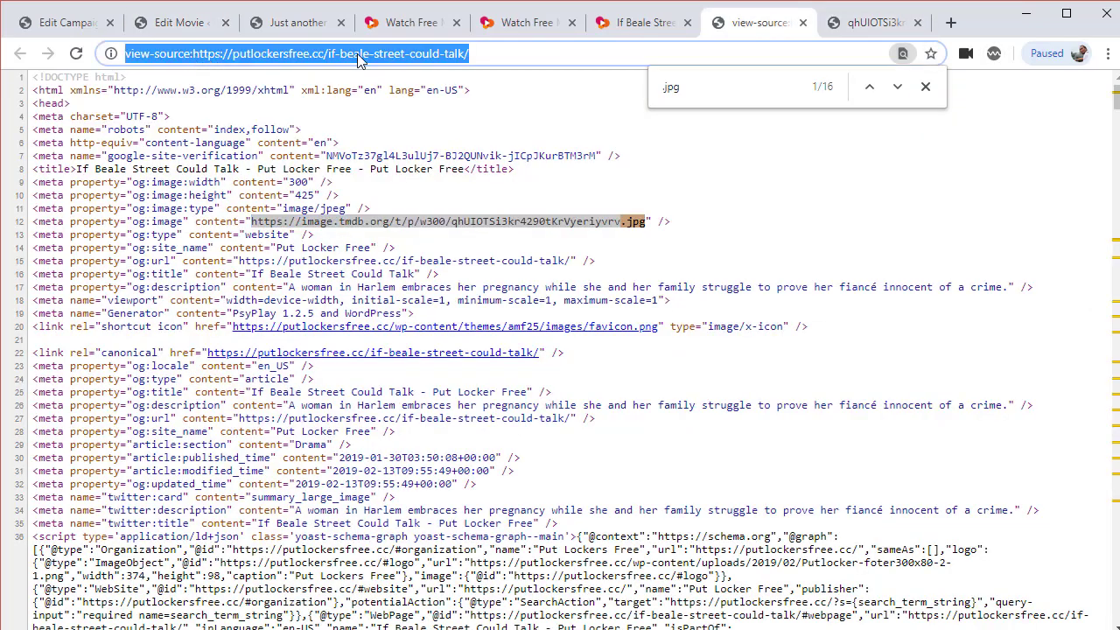
scroll(621, 300, "down", 1)
scroll(623, 308, "down", 2)
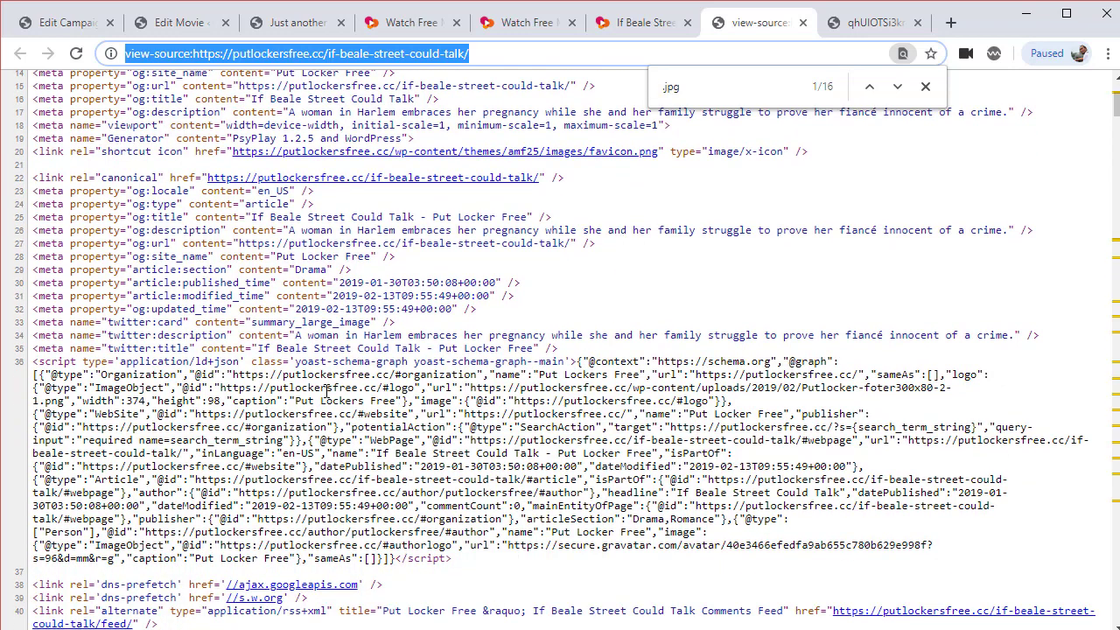
left_click(894, 86)
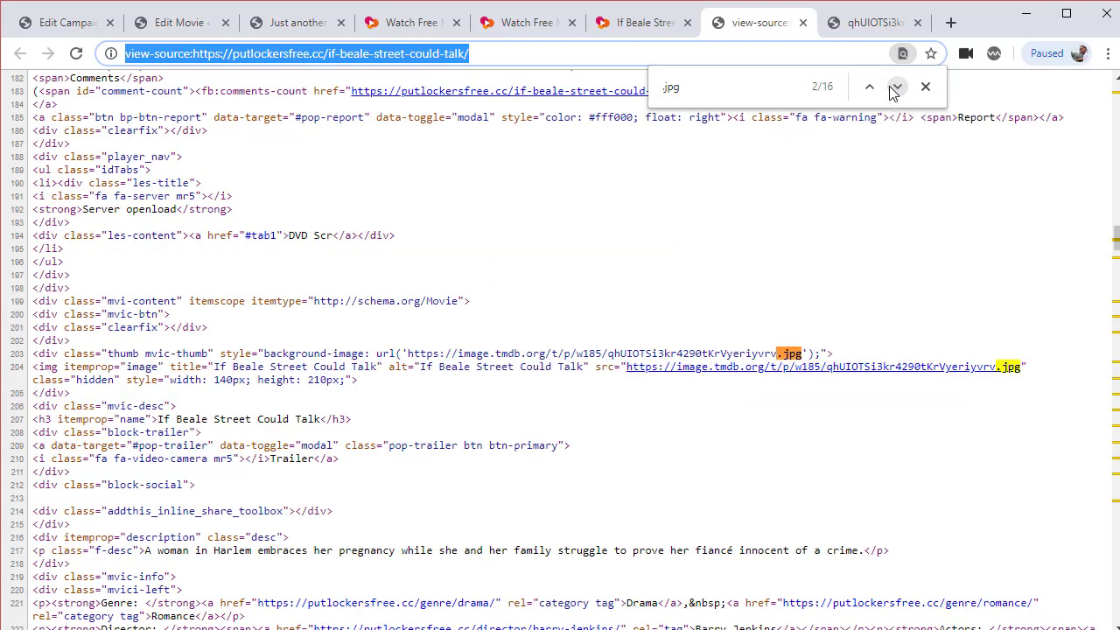
left_click(895, 87)
left_click(895, 87)
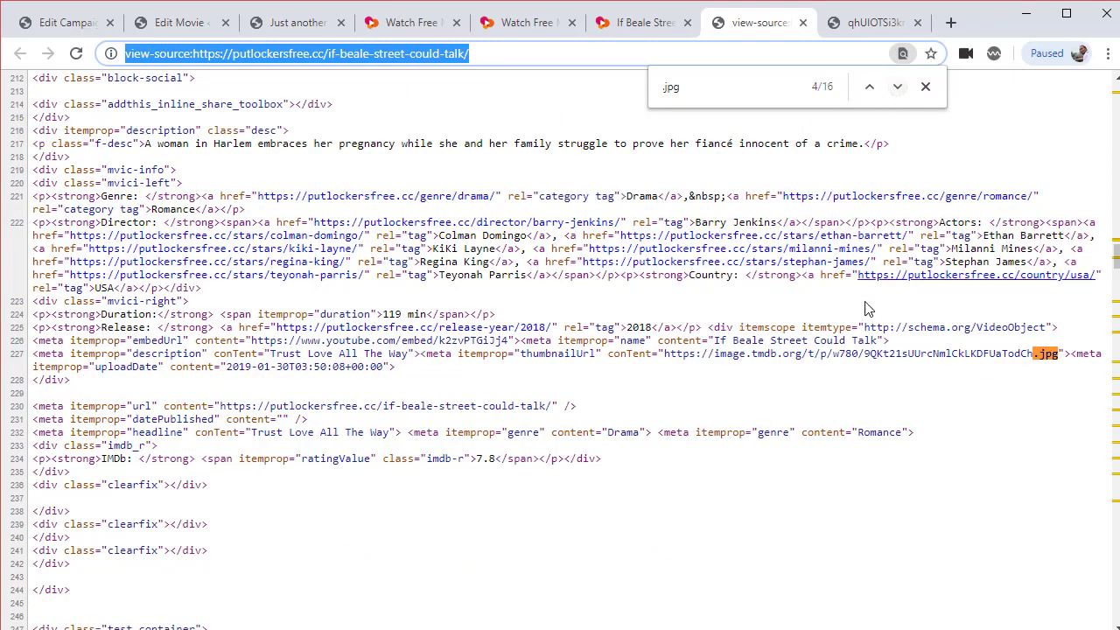
left_click_drag(664, 353, 1055, 354)
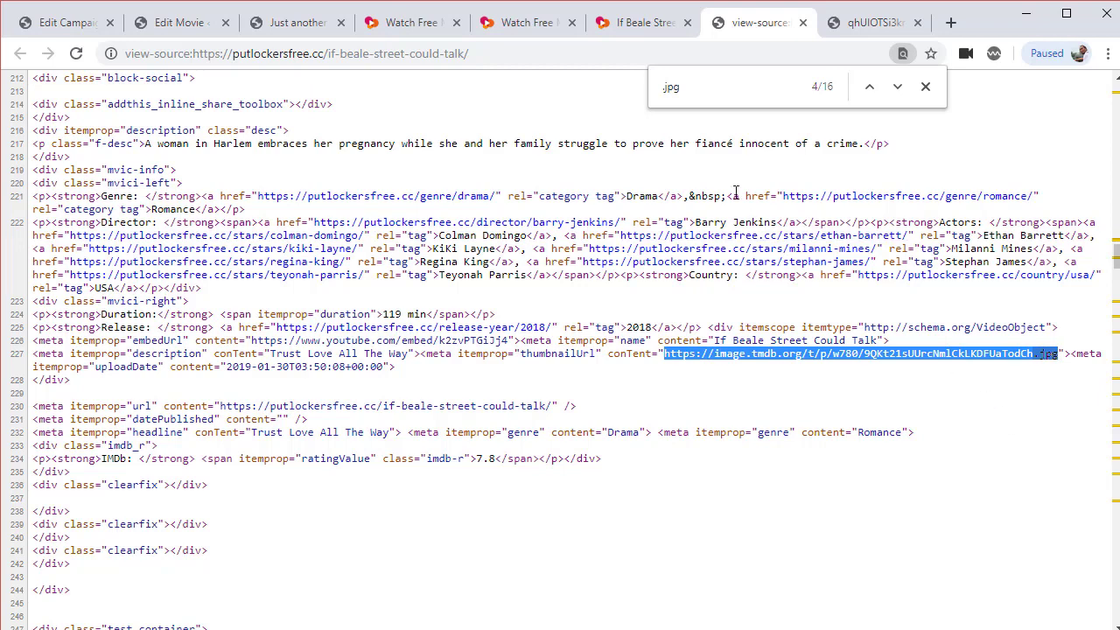
left_click(296, 25)
left_click(201, 24)
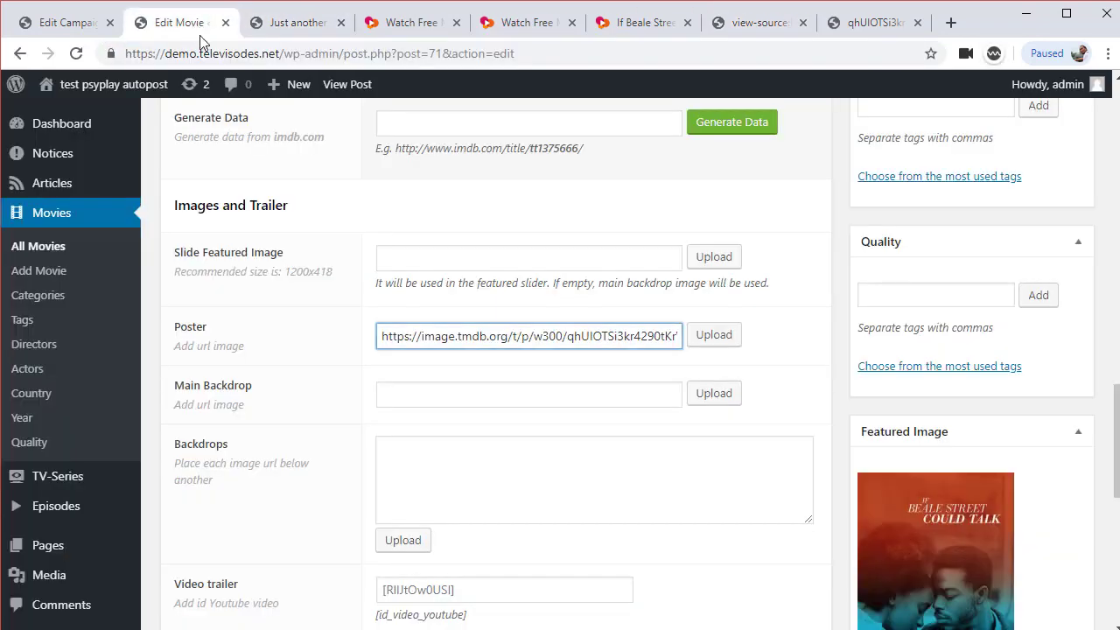
Paste the w780 image URL into the Main Backdrop, Slide Featured Image and Backdrops fields
left_click(523, 396)
type("https://image.tmdb.org/t/p/w780/9QKt21sUUrcNmICkLXDFUaTodCh.jpg")
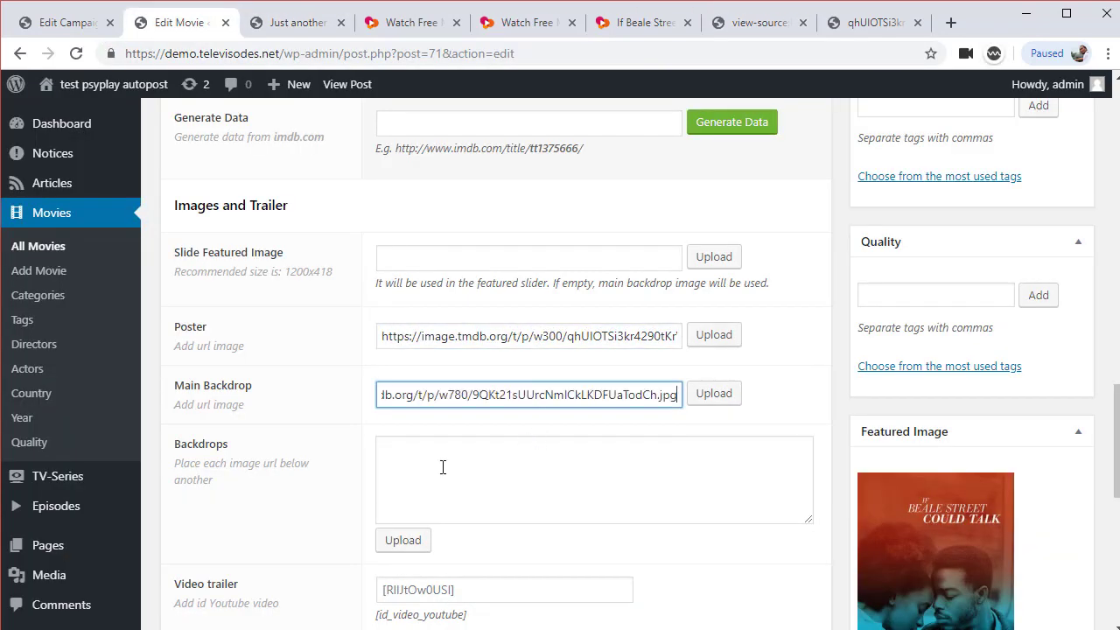
left_click(442, 467)
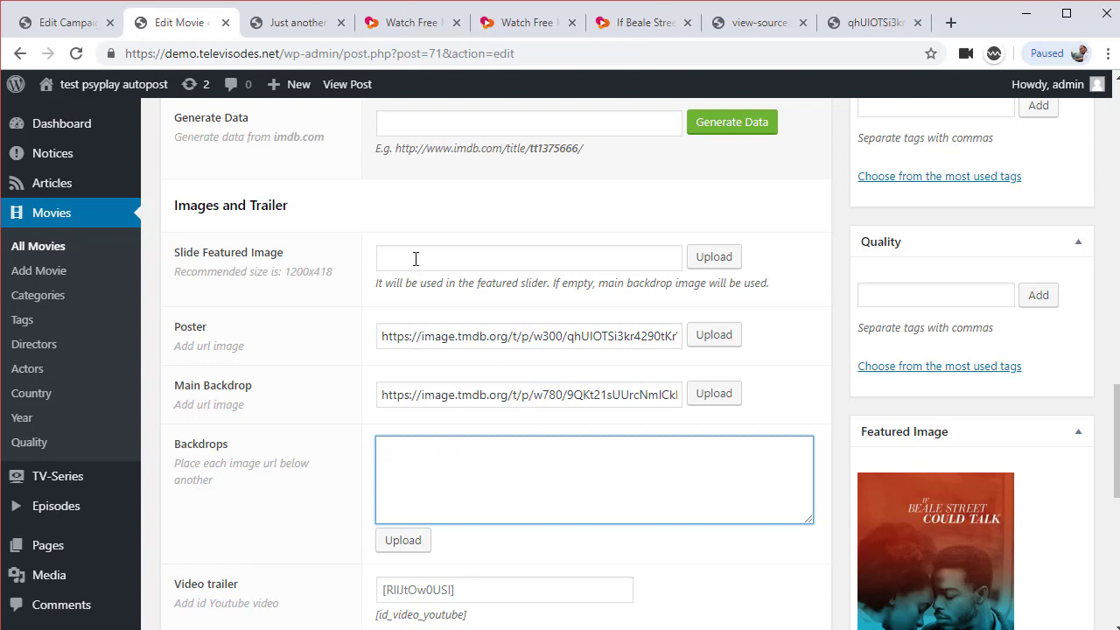
left_click(415, 259)
type("https://image.tmdb.org/t/p/w780/9QKt21sUUrcNmICkLKDFUaTodCh.jpg")
left_click(476, 457)
type("https://image.tmdb.org/t/p/w780/9QKt21sUUrcNmICkLKDFUaTodCh.jpg")
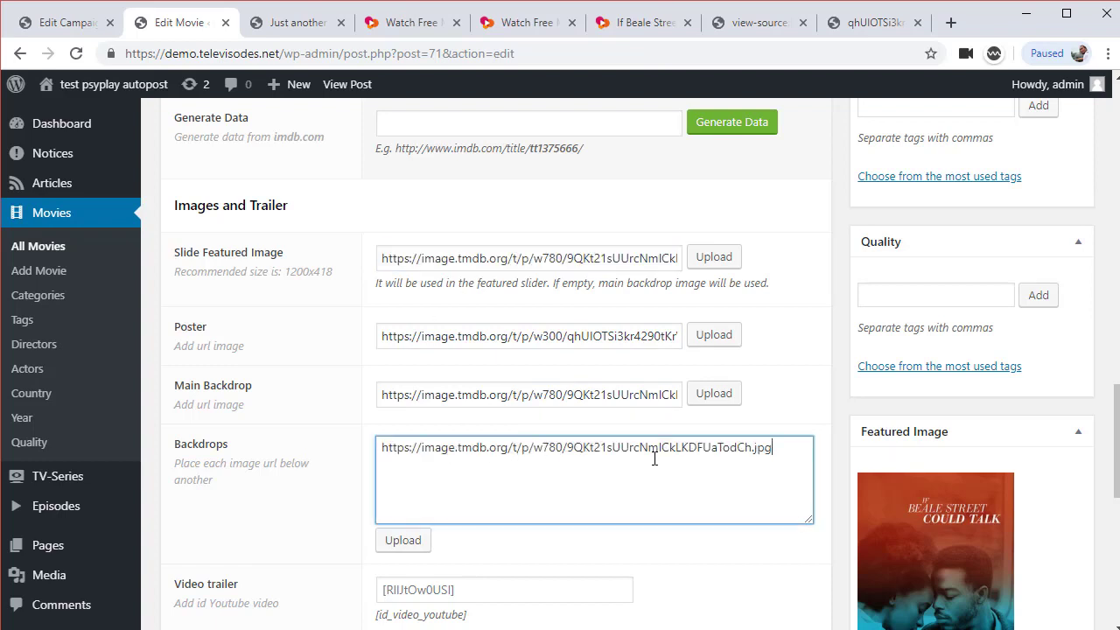
Update the movie post and open its View post link in a new tab
scroll(654, 458, "up", 1)
scroll(654, 458, "up", 7)
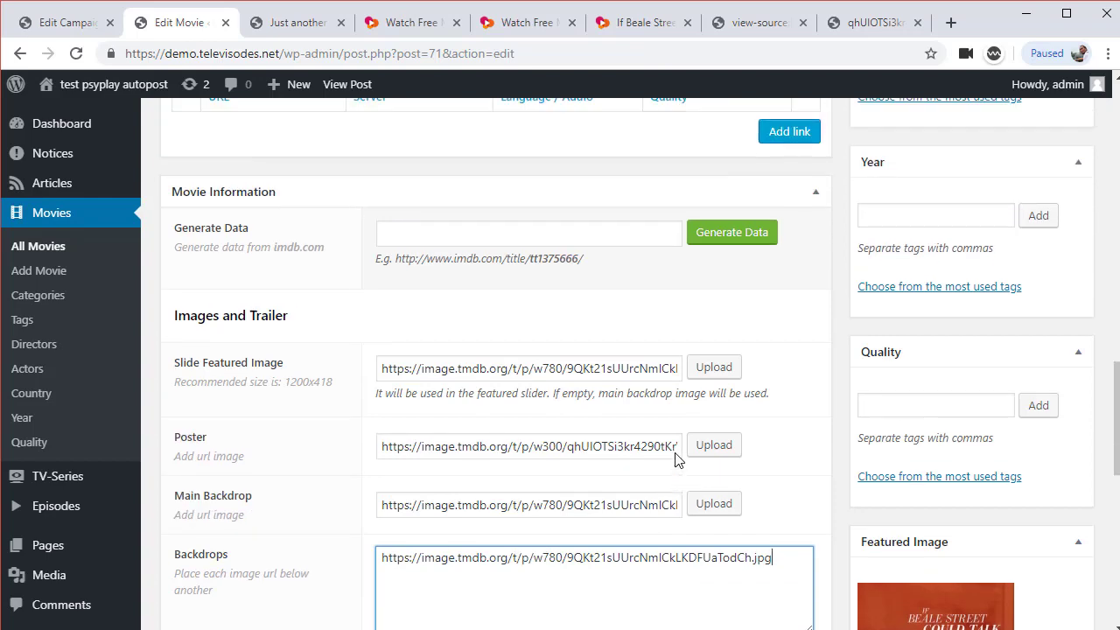
scroll(679, 457, "up", 2)
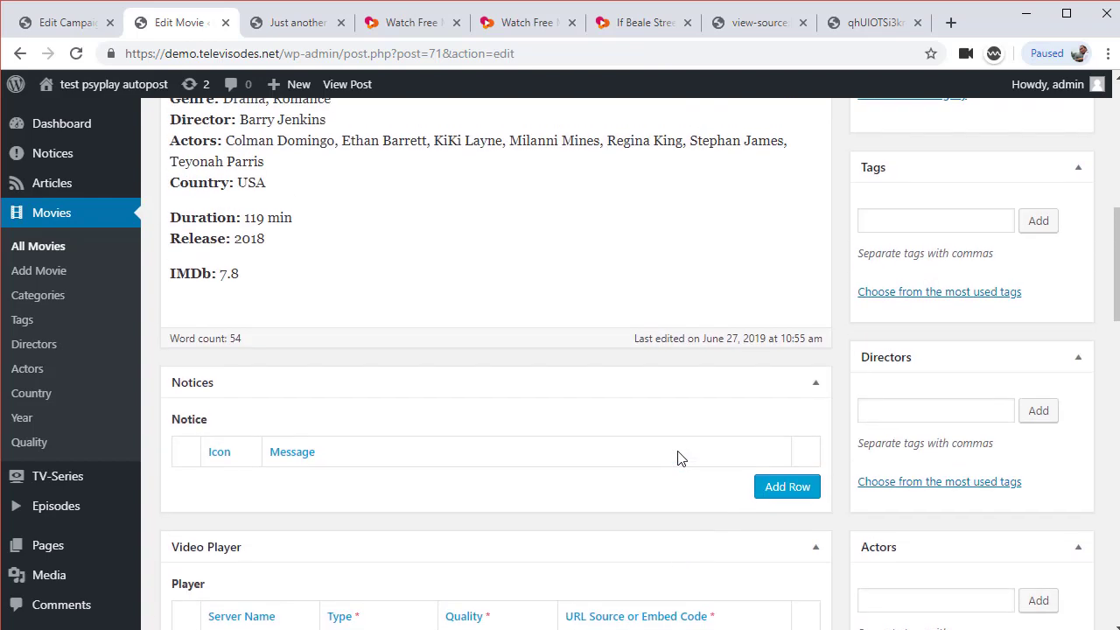
scroll(680, 459, "down", 3)
scroll(725, 454, "up", 7)
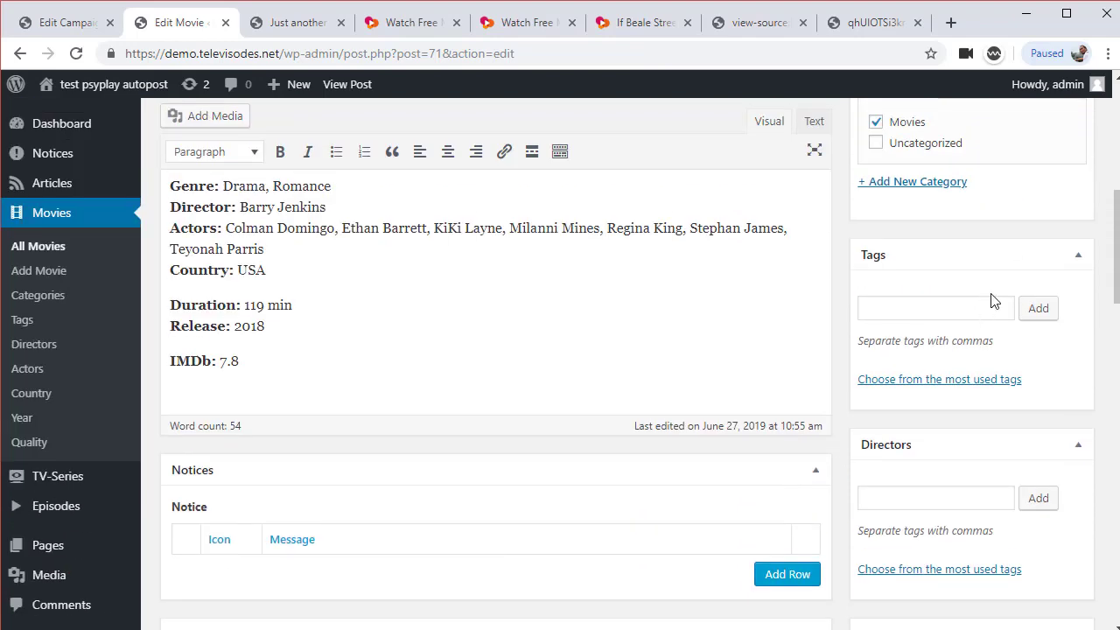
left_click(1056, 338)
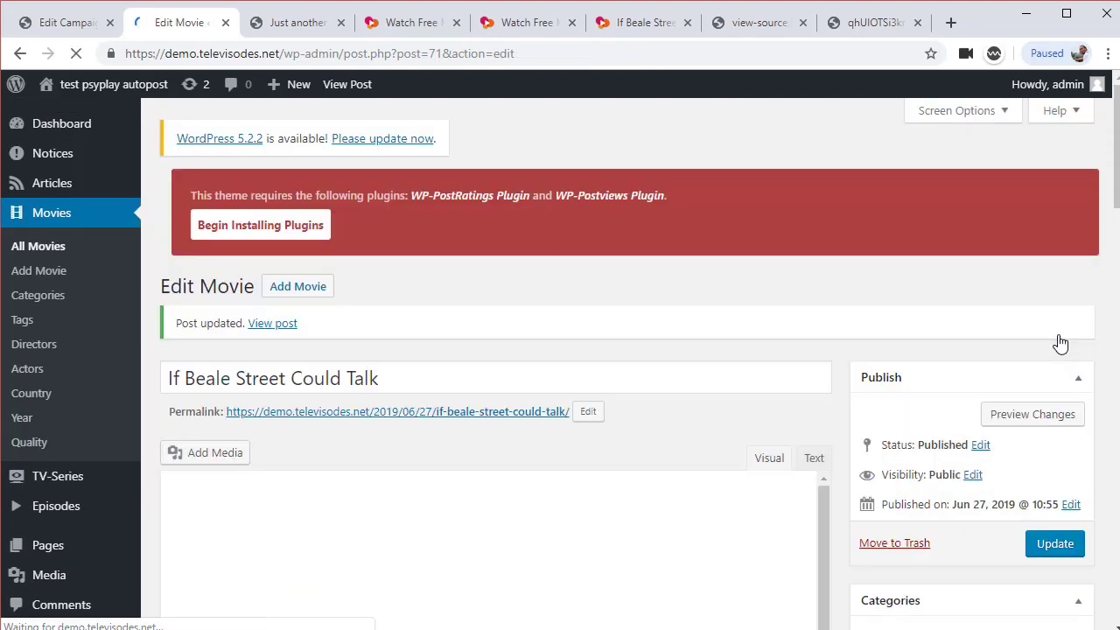
scroll(666, 390, "down", 9)
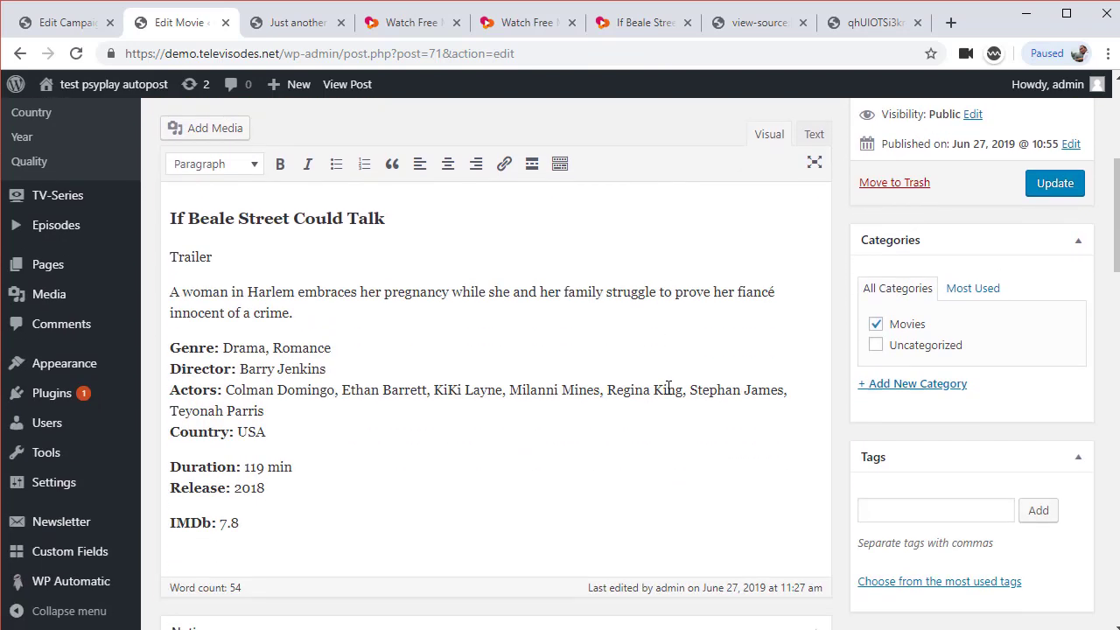
scroll(668, 387, "up", 10)
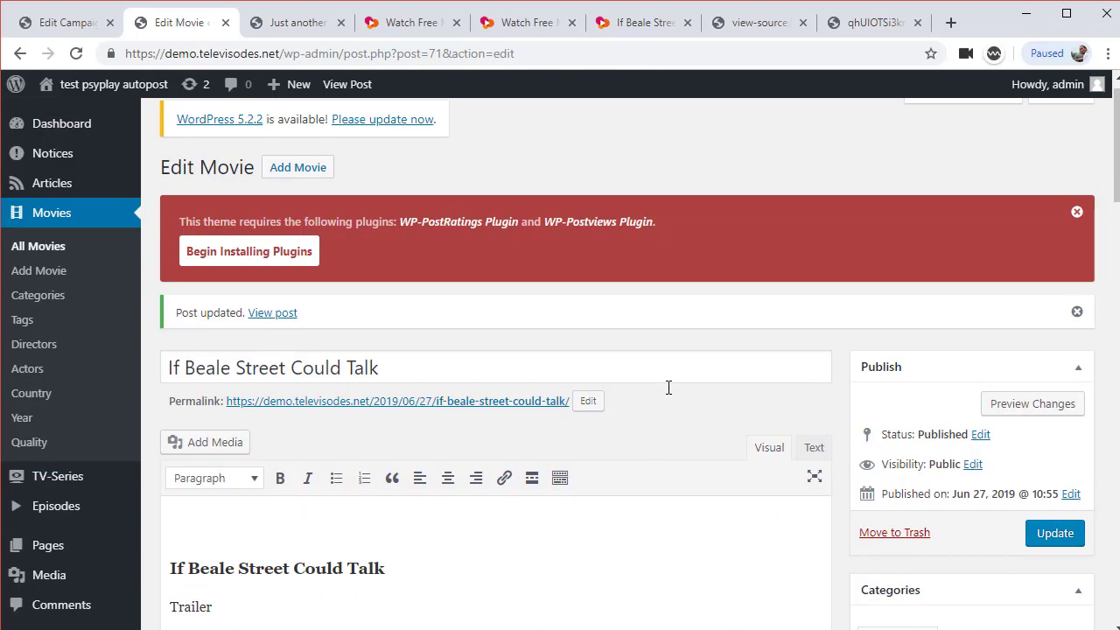
middle_click(271, 315)
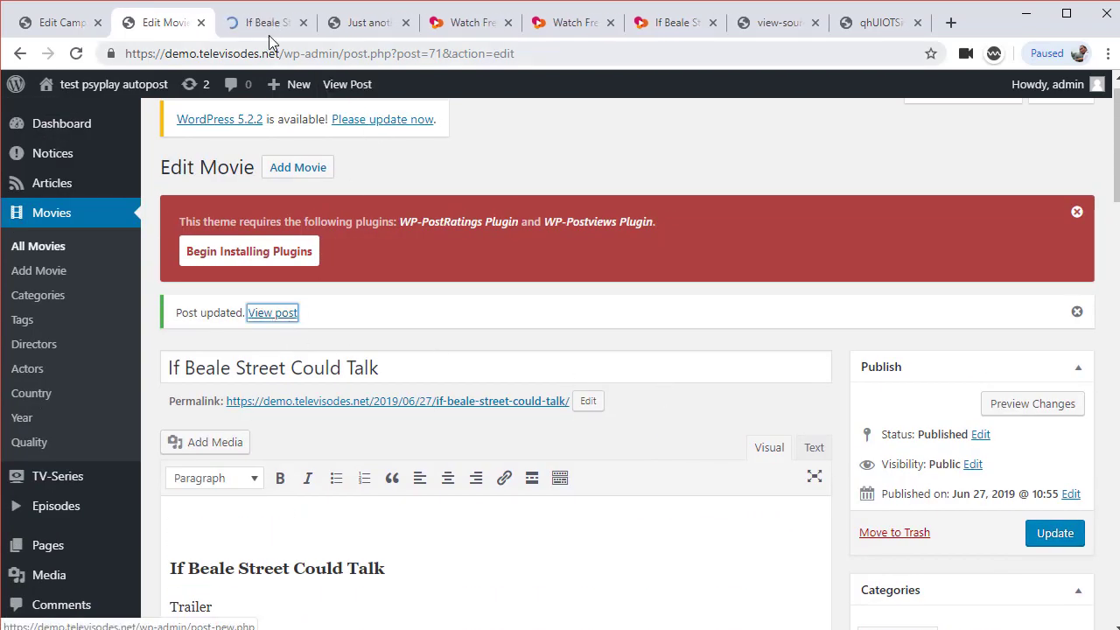
Scroll through the live movie page reviewing the player, server button, info box and comments
left_click(269, 25)
scroll(627, 363, "down", 6)
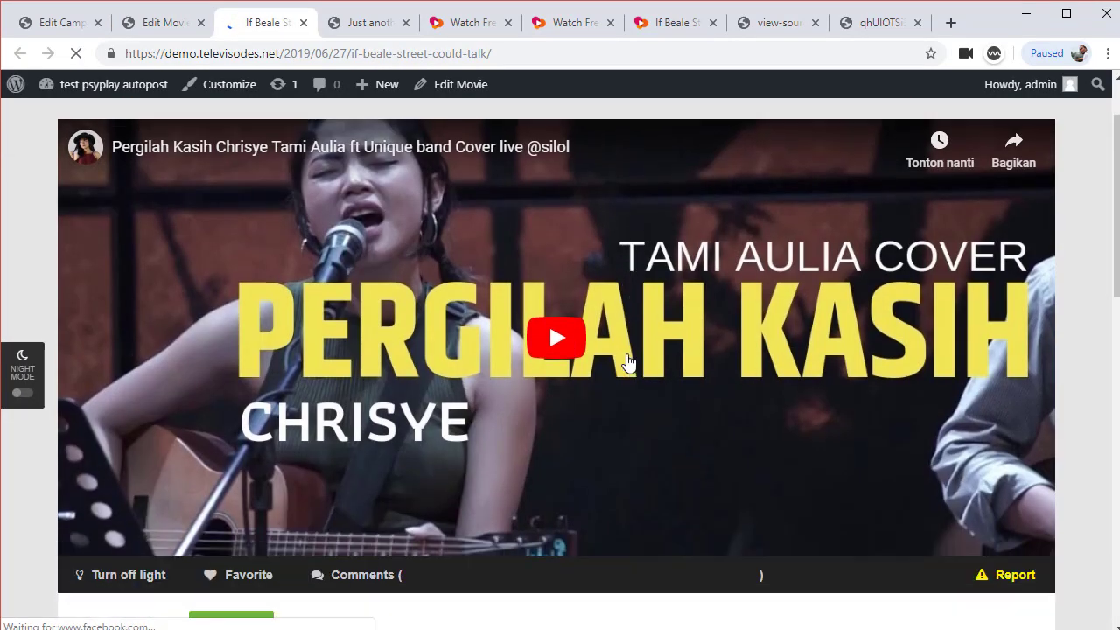
scroll(628, 361, "down", 3)
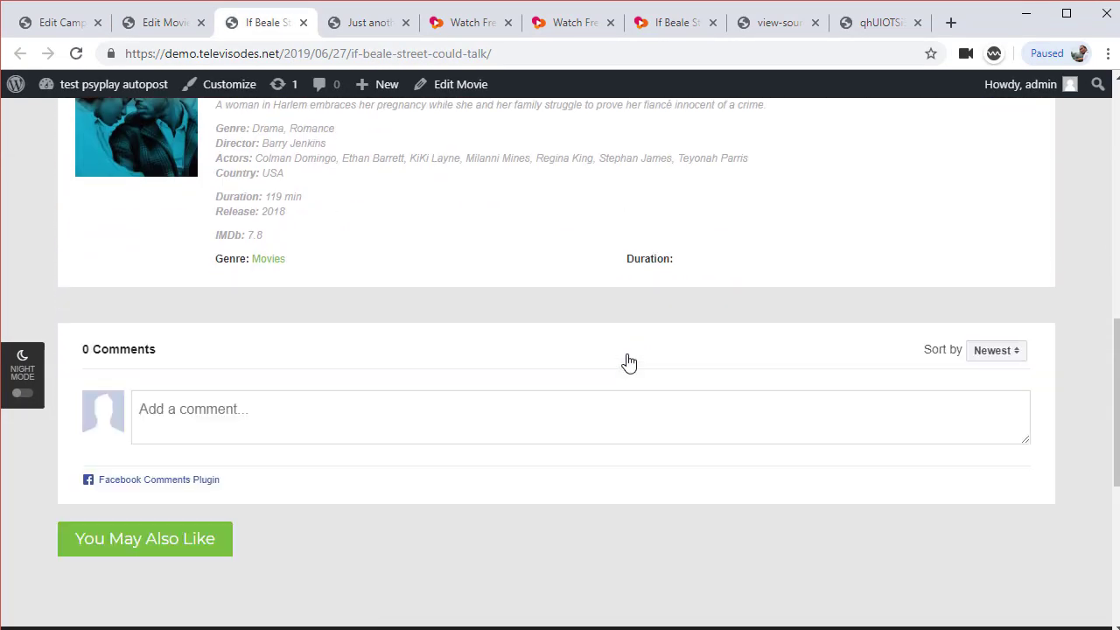
scroll(627, 361, "down", 1)
scroll(627, 362, "up", 4)
scroll(627, 362, "up", 3)
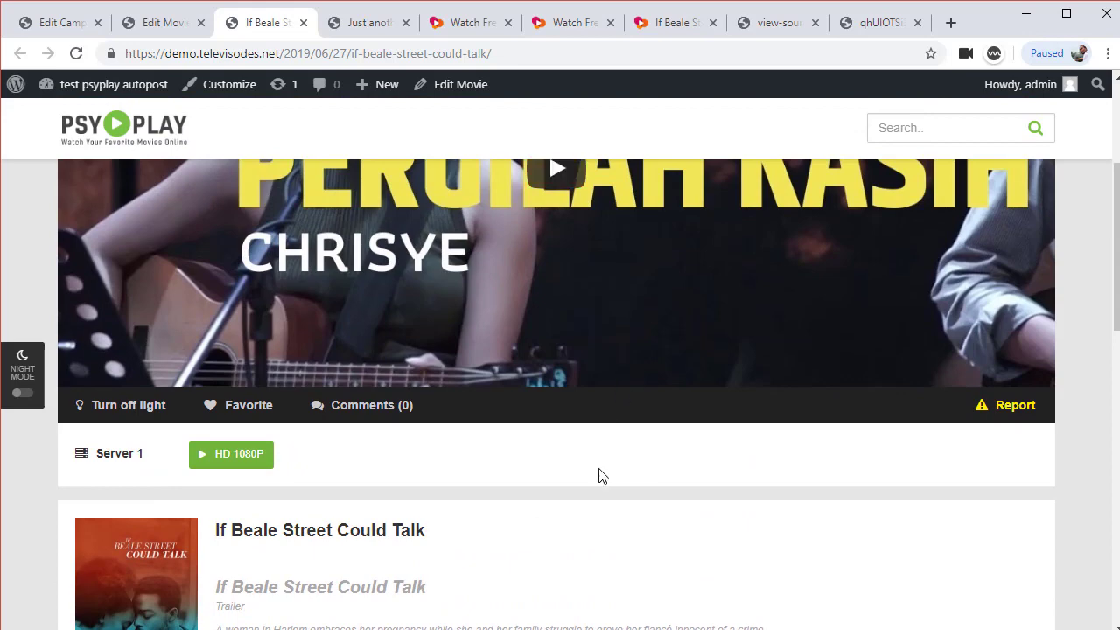
scroll(598, 472, "up", 2)
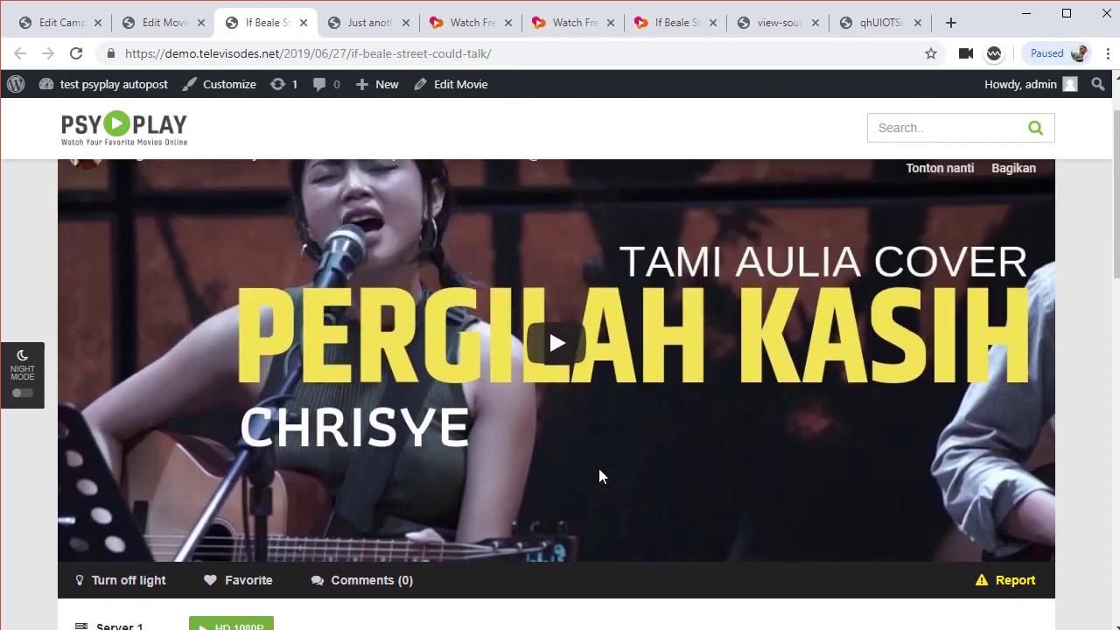
Open Appearance > PsyPlay Options and expand the Home page settings group
left_click(61, 26)
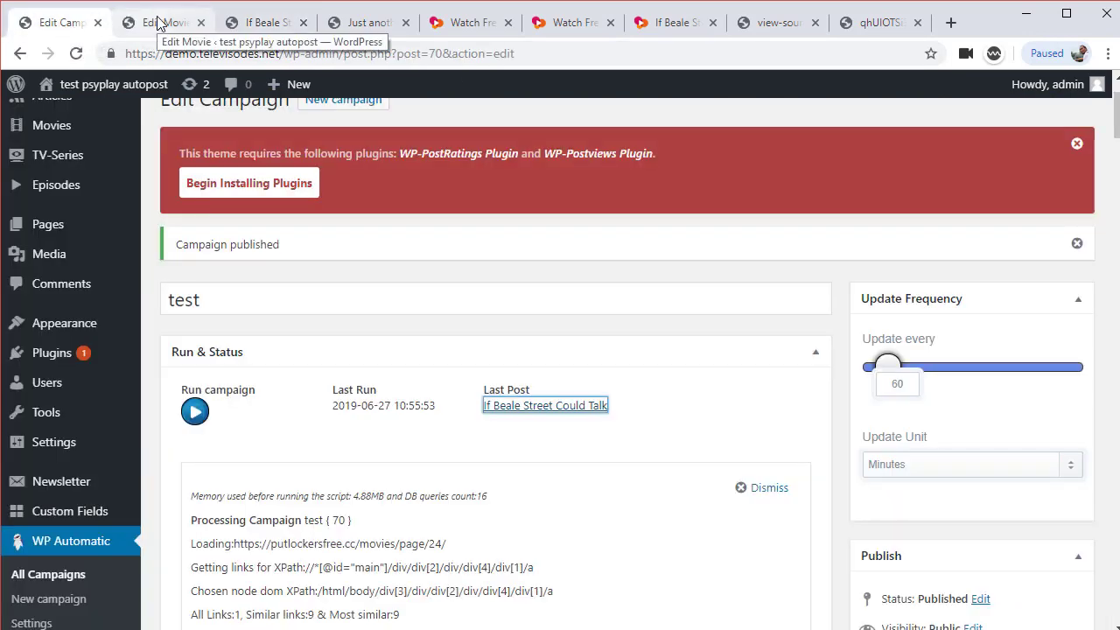
left_click(160, 24)
scroll(53, 498, "down", 4)
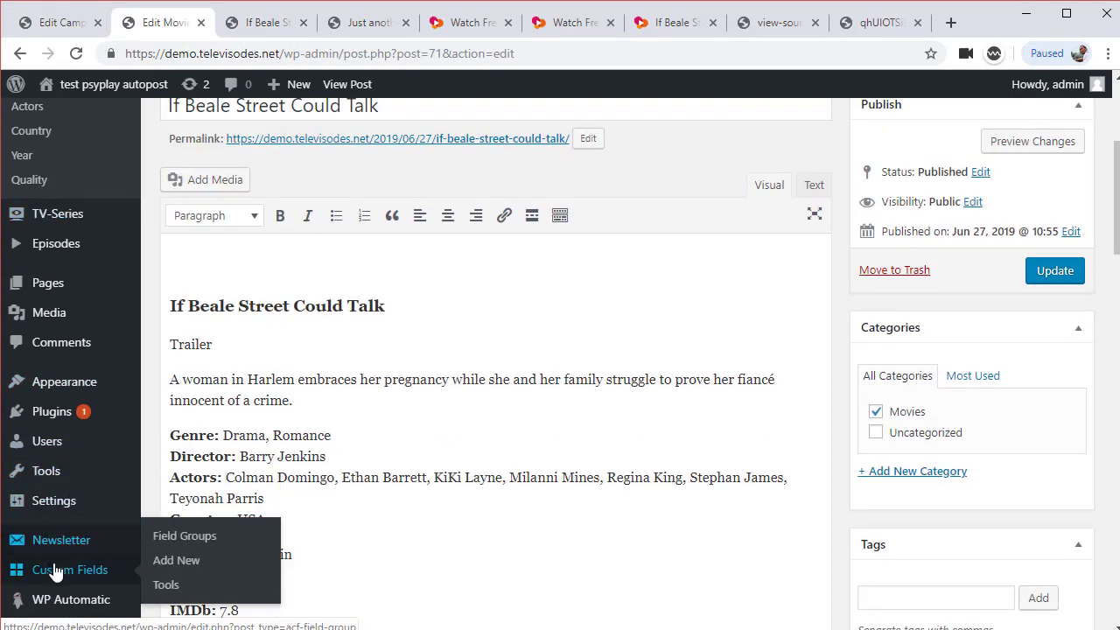
scroll(39, 578, "down", 2)
mouse_move(89, 363)
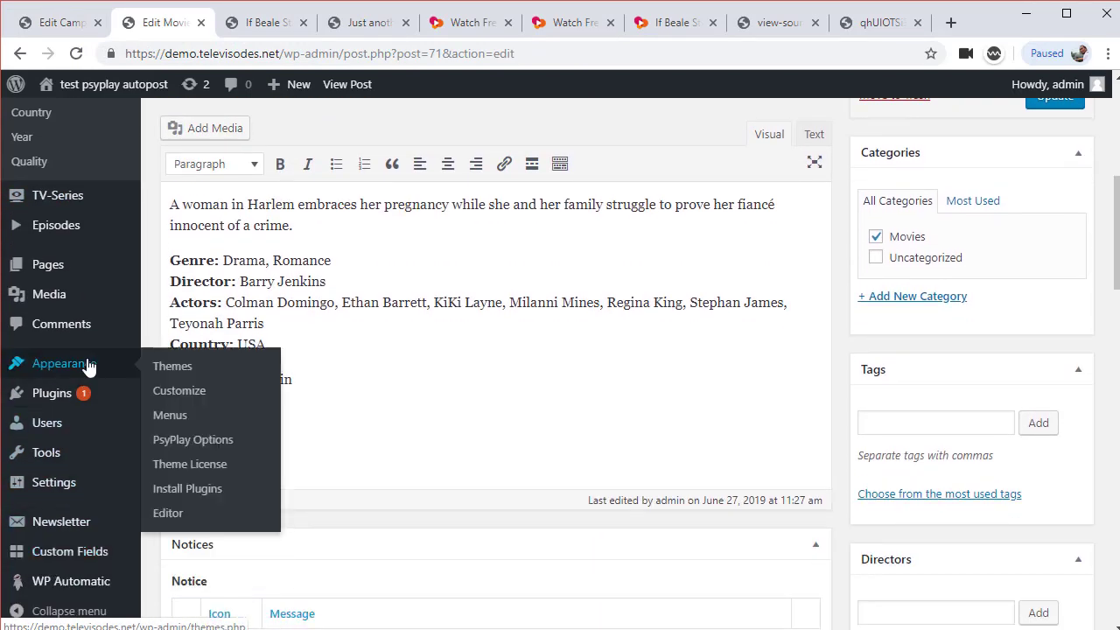
left_click(201, 440)
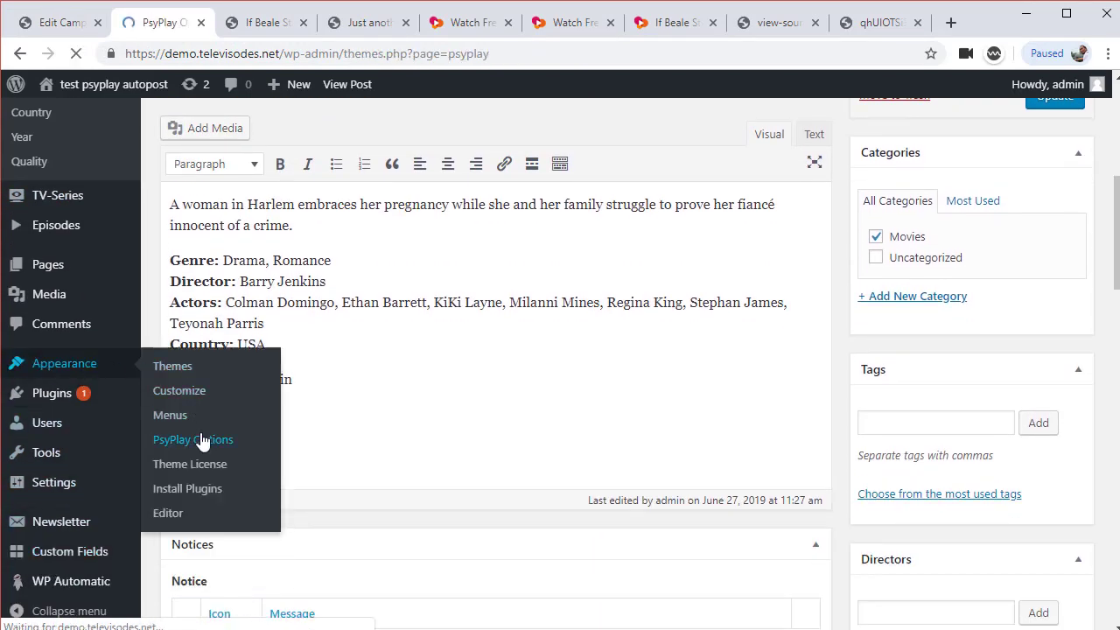
scroll(411, 472, "down", 1)
scroll(283, 458, "down", 2)
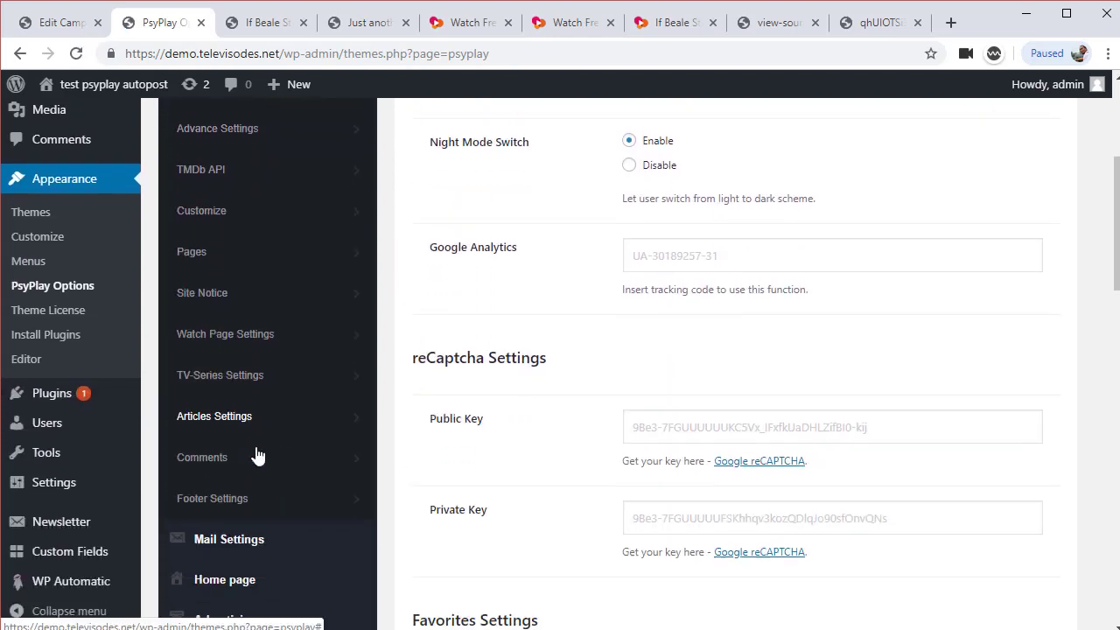
scroll(257, 455, "down", 2)
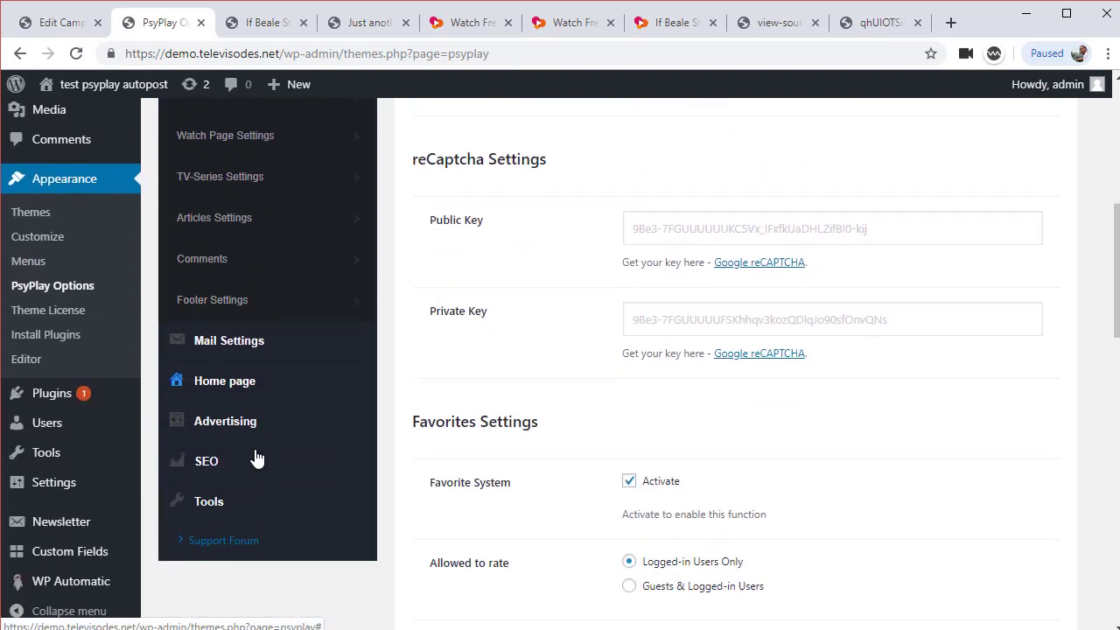
left_click(240, 367)
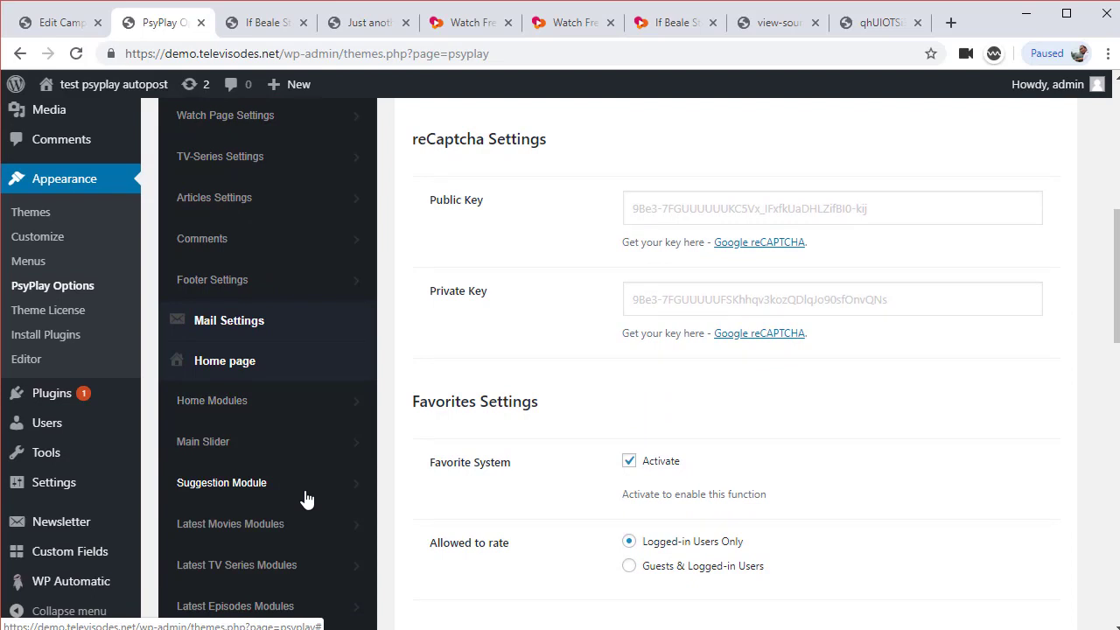
Tick Activate for the Featured Slider Module under Main Slider and save the changes
scroll(306, 492, "up", 1)
scroll(305, 492, "down", 1)
left_click(241, 441)
left_click(628, 366)
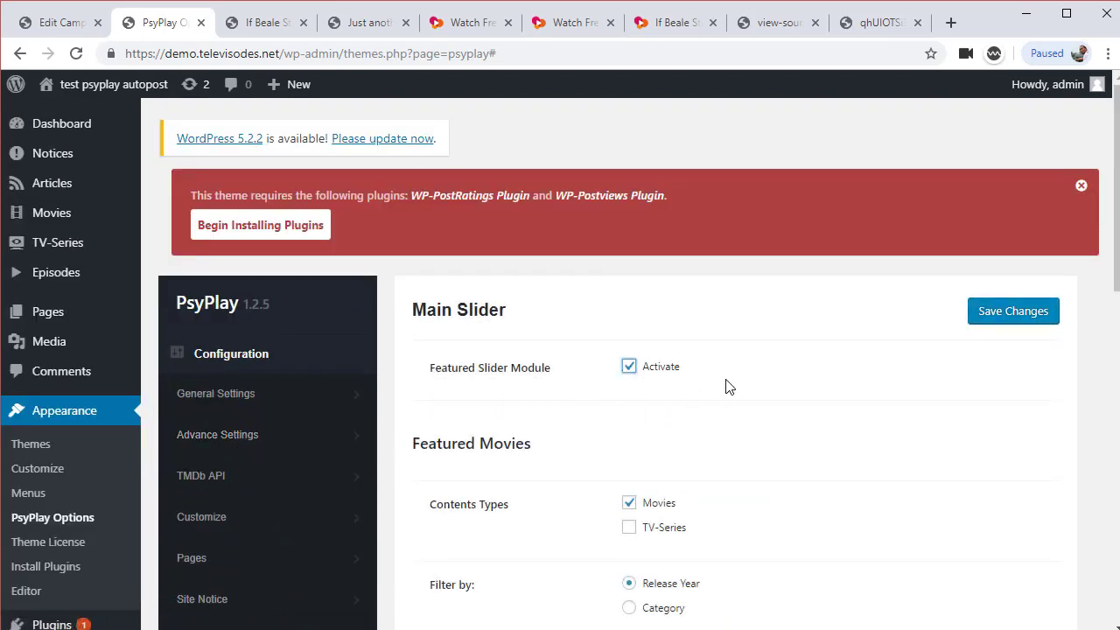
left_click(1023, 317)
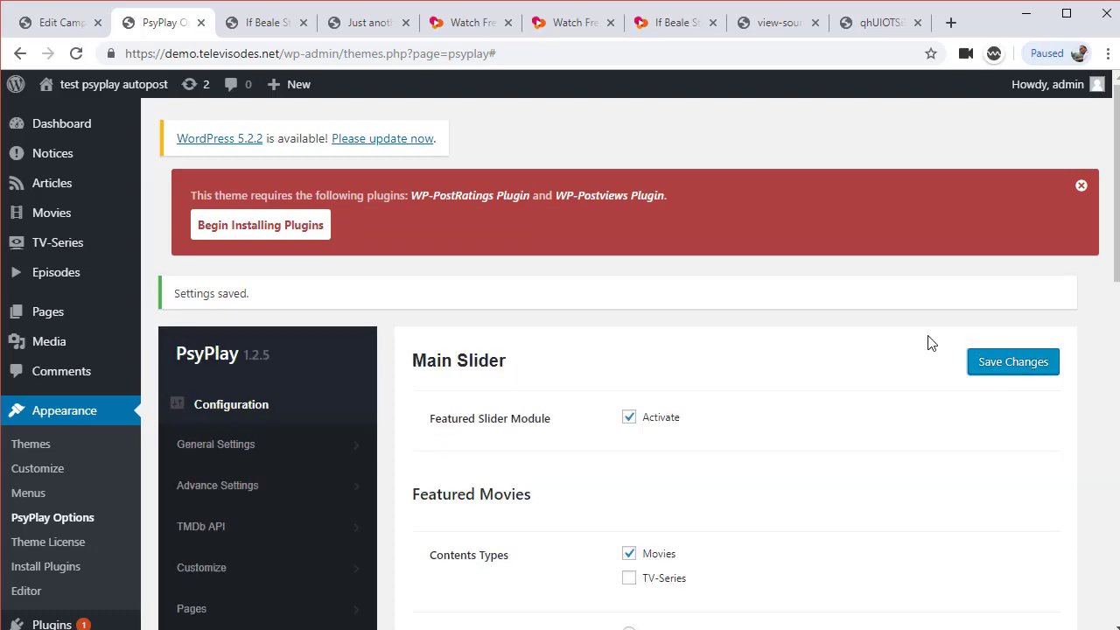
left_click(675, 23)
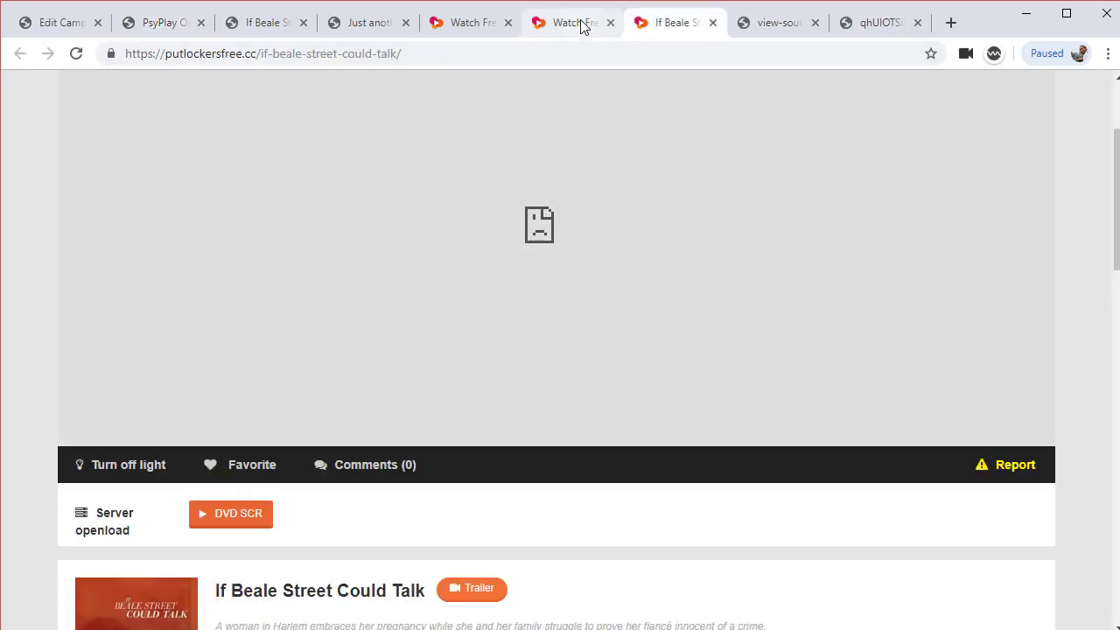
left_click(578, 26)
Reload the homepage to check the slider, then find the Movies category ID, 6
left_click(352, 26)
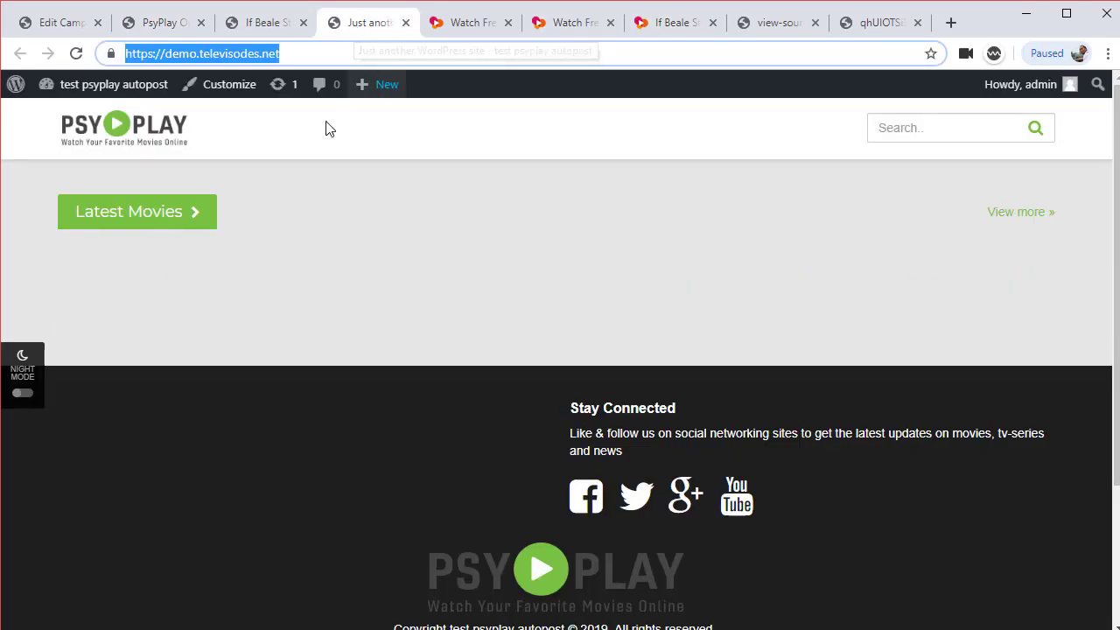
left_click(133, 125)
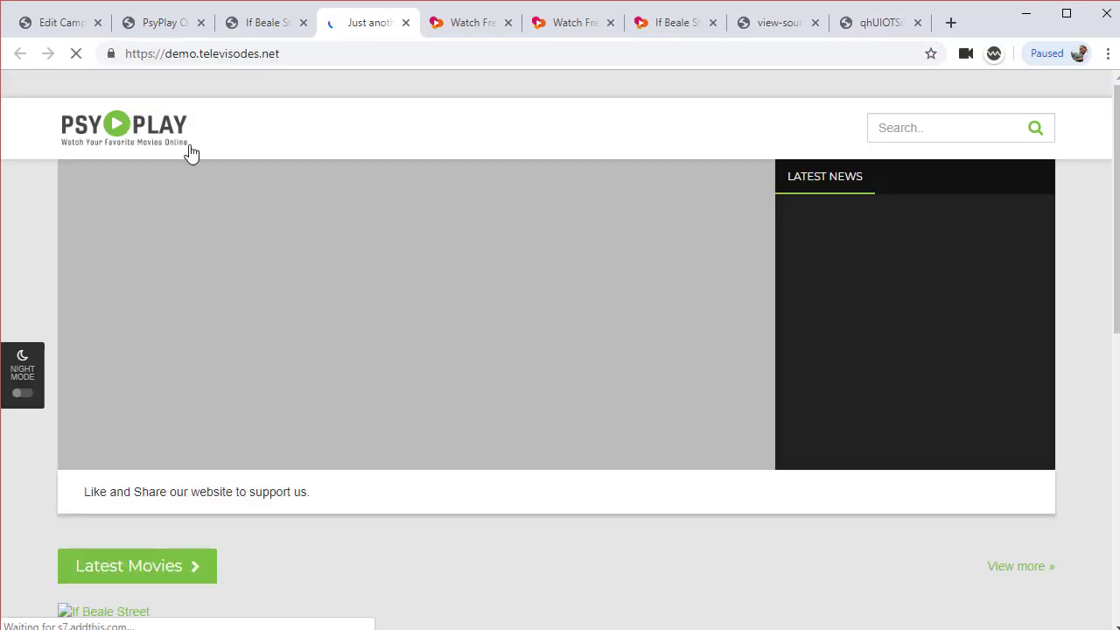
left_click(162, 23)
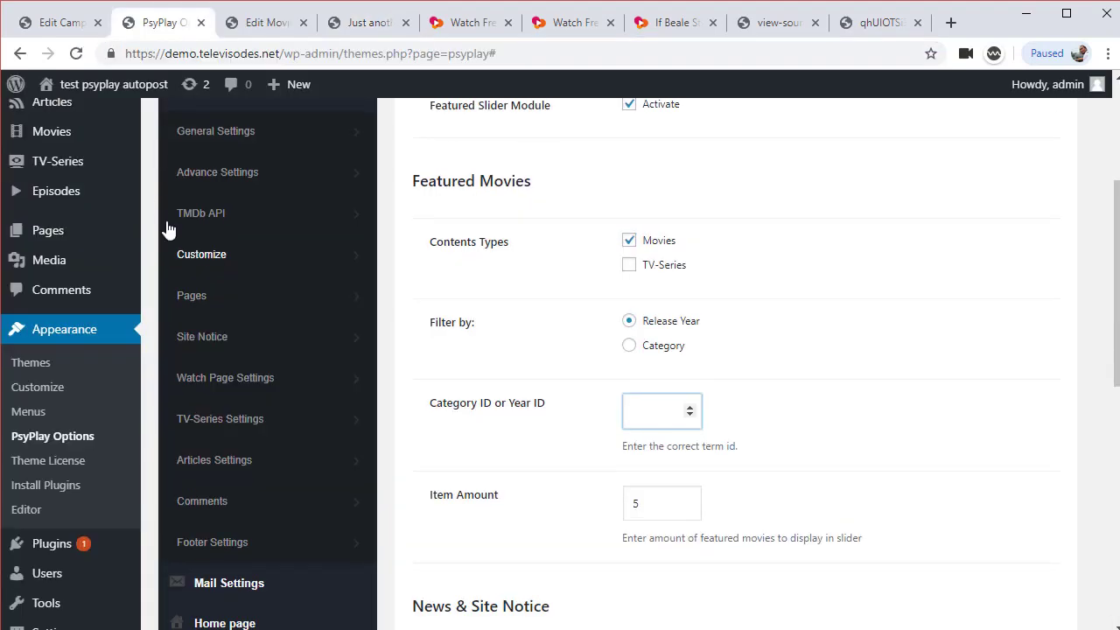
mouse_move(107, 183)
scroll(107, 184, "up", 1)
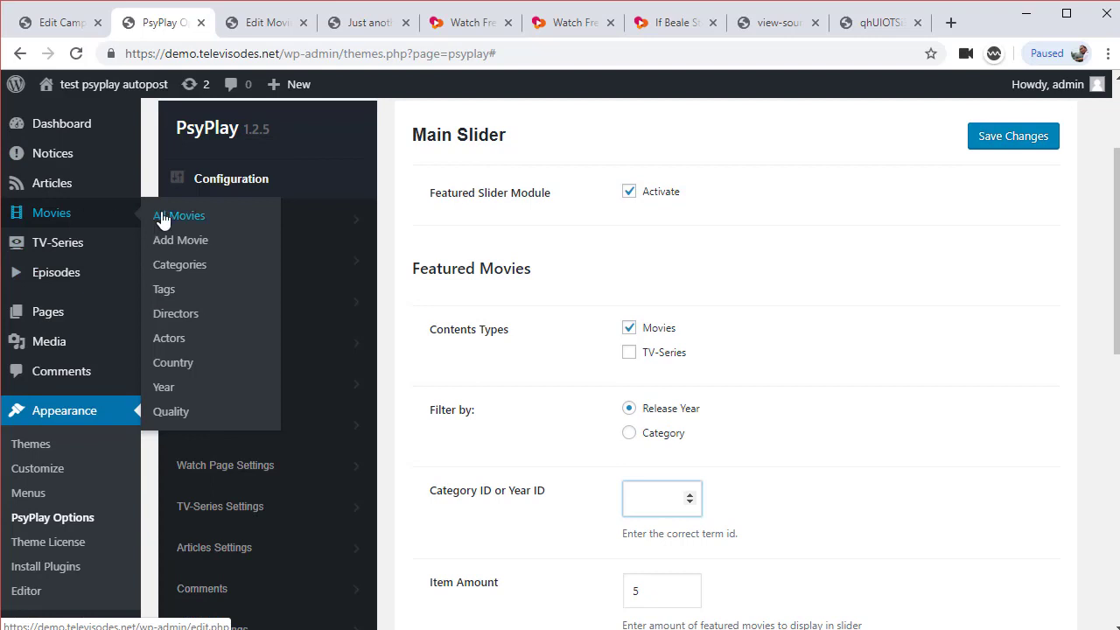
mouse_move(52, 190)
mouse_move(55, 214)
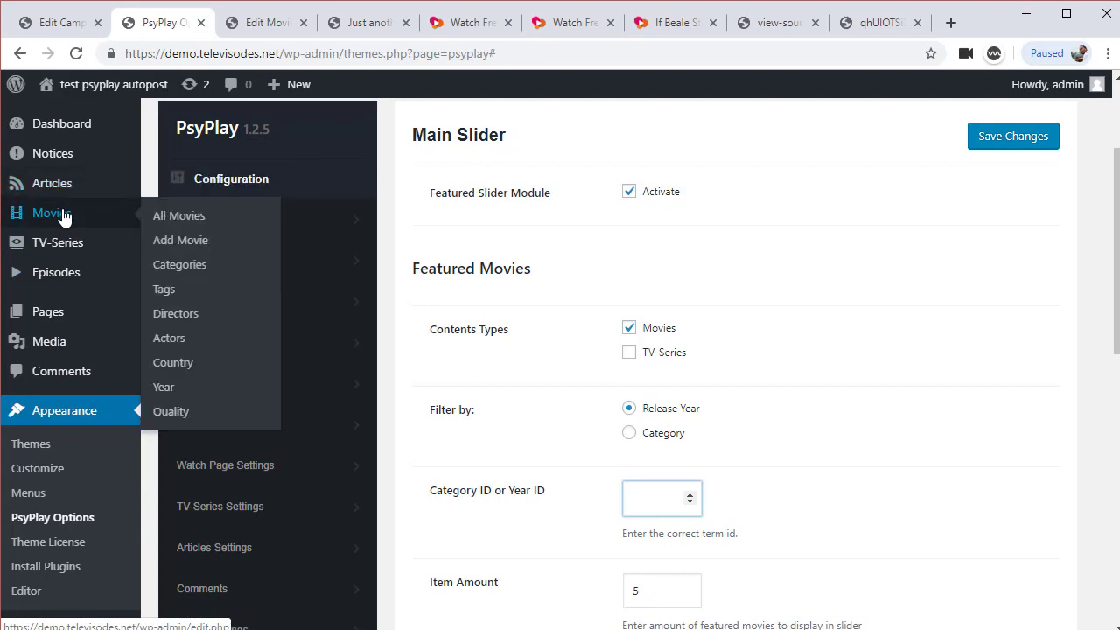
middle_click(188, 265)
left_click(238, 30)
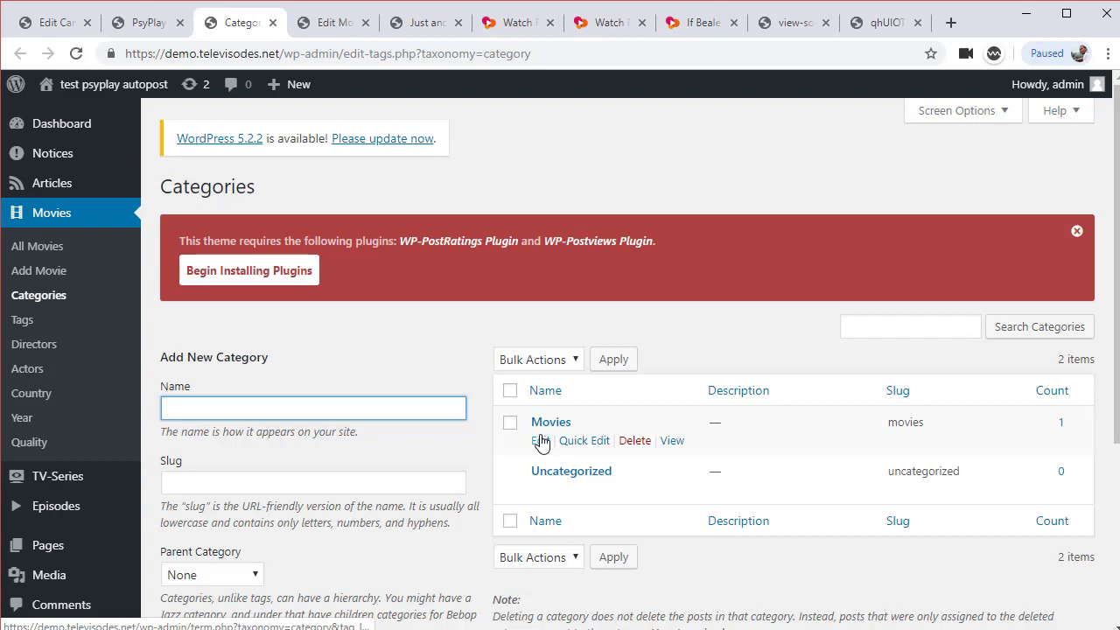
left_click(541, 441)
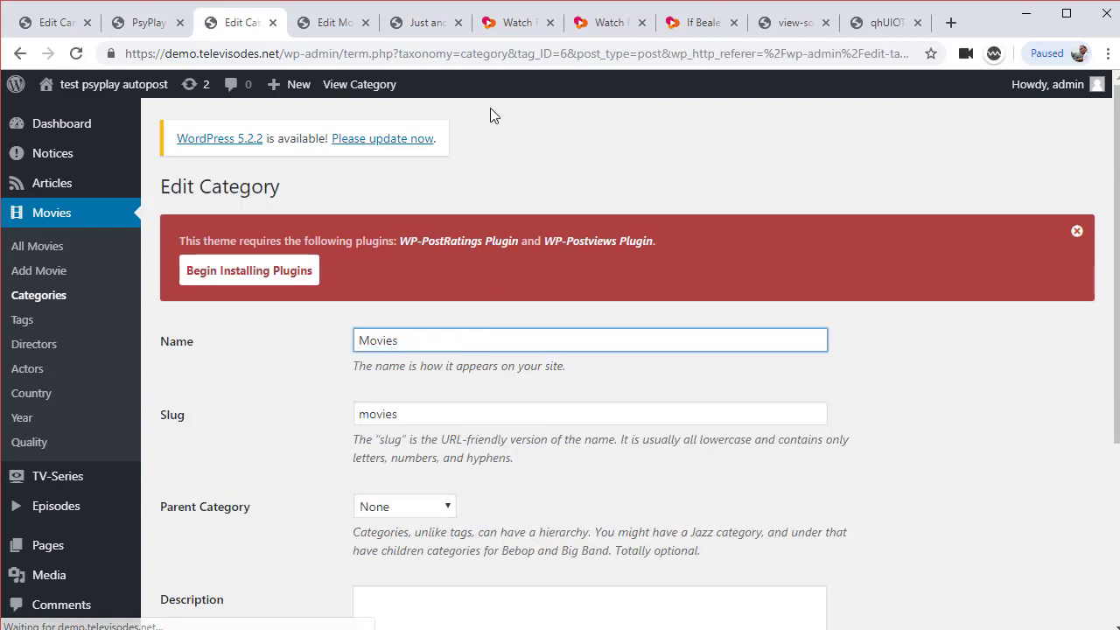
double_click(566, 53)
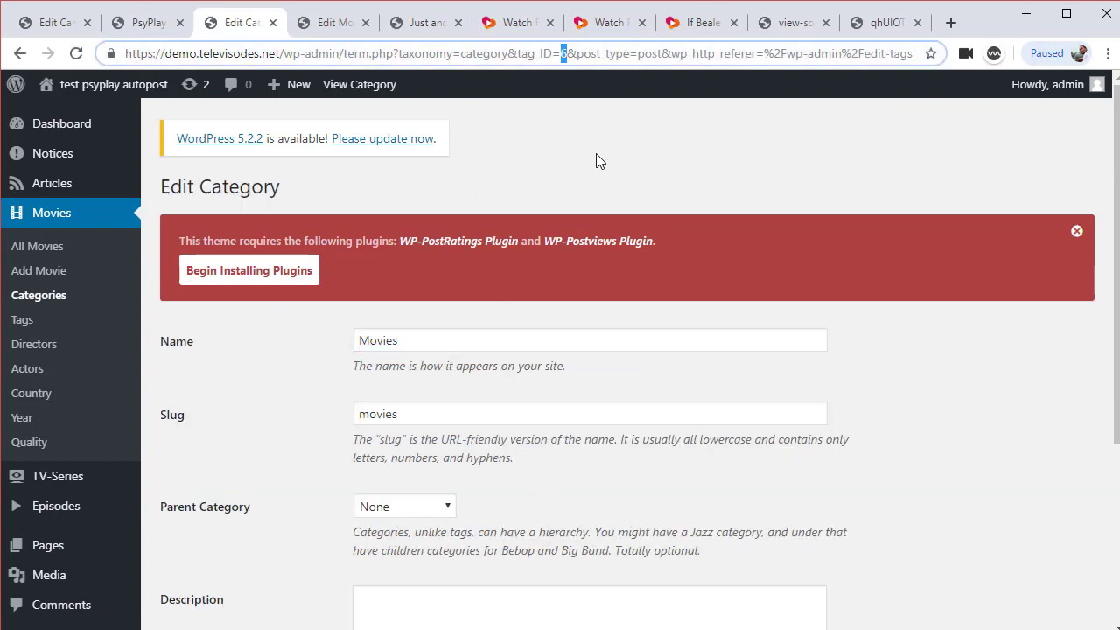
Set the Main Slider to filter by Category with ID 6 and save
left_click(148, 31)
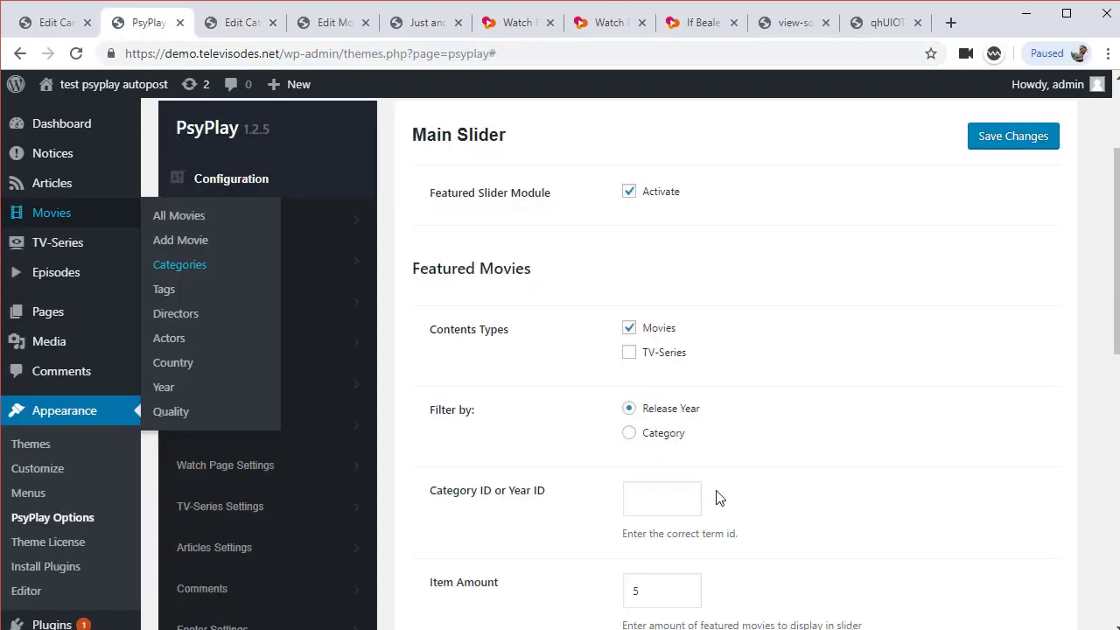
left_click(678, 506)
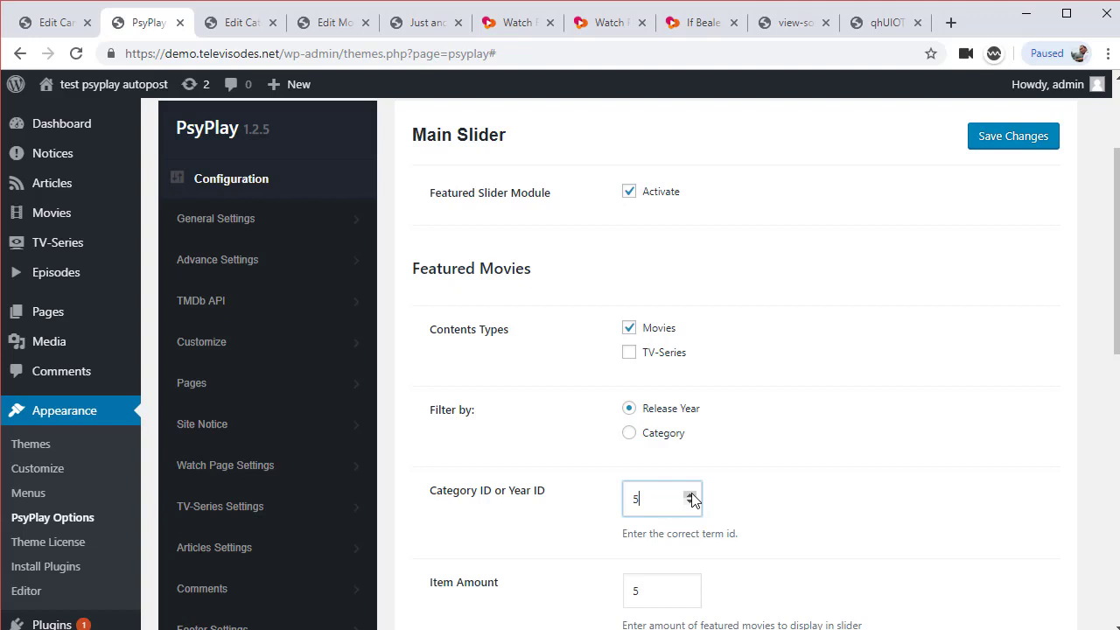
type("5")
left_click(689, 495)
left_click(629, 432)
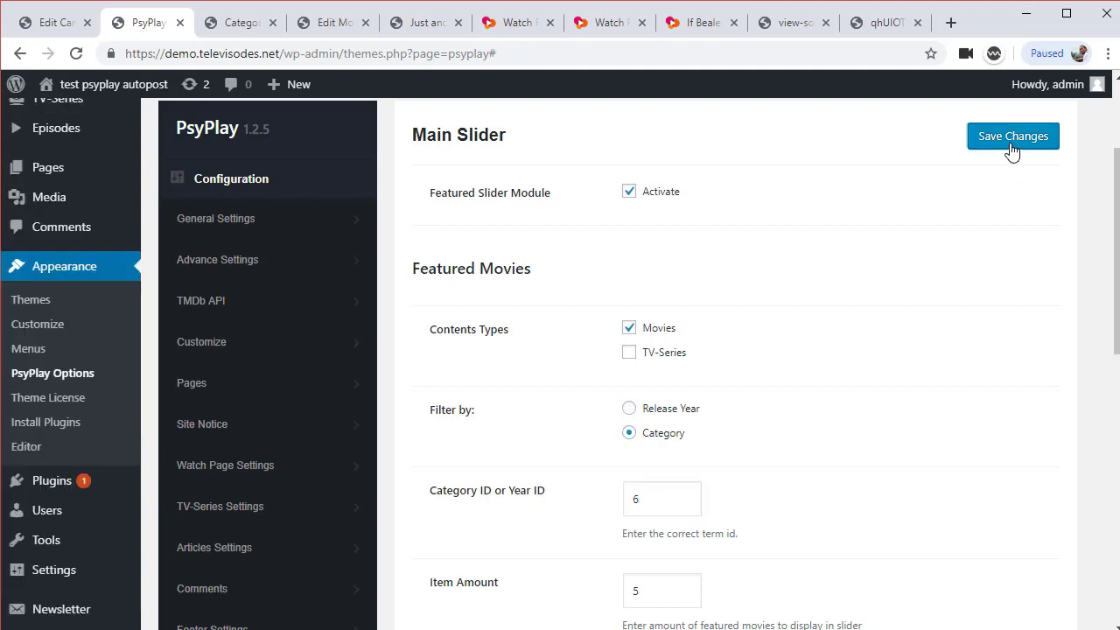
left_click(1010, 146)
Open If Beale Street Could Talk from the homepage and load its embedded video player
left_click(335, 23)
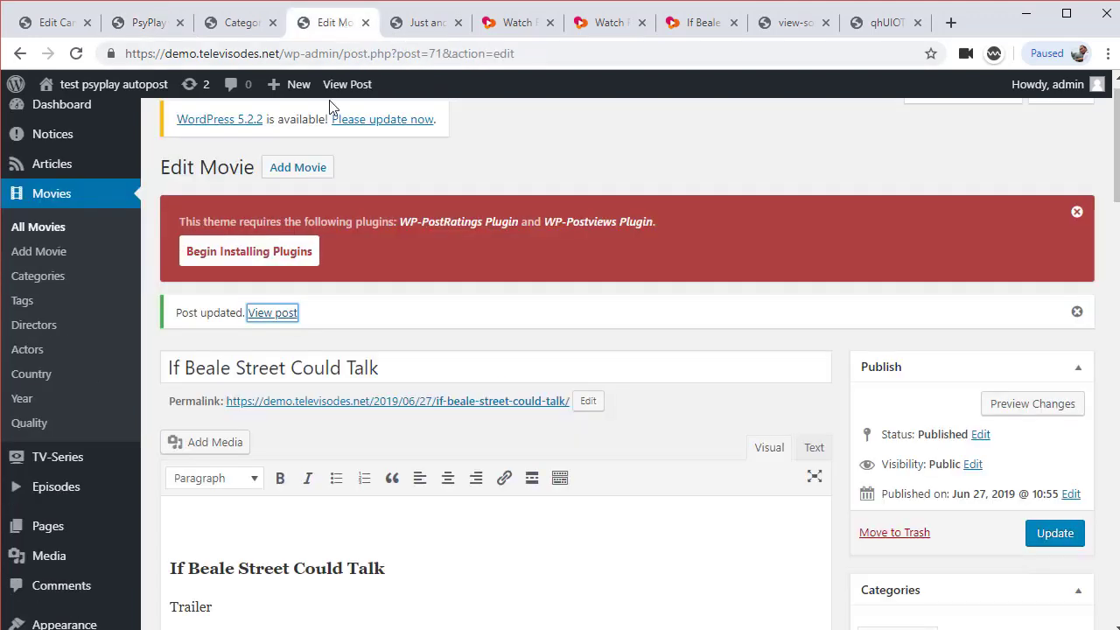
left_click(427, 23)
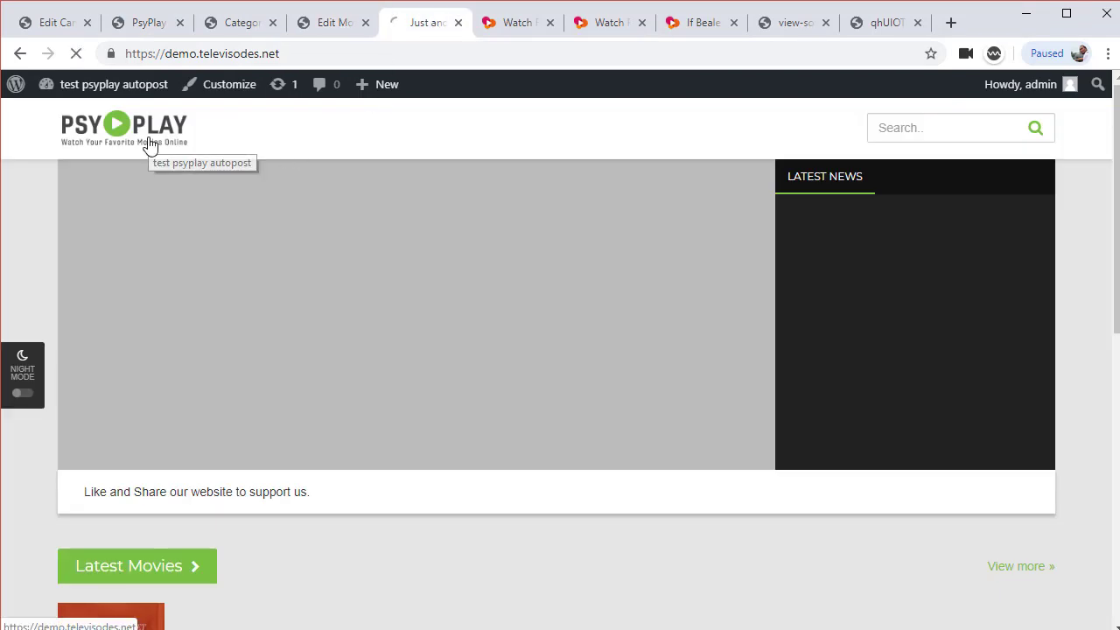
scroll(419, 424, "down", 2)
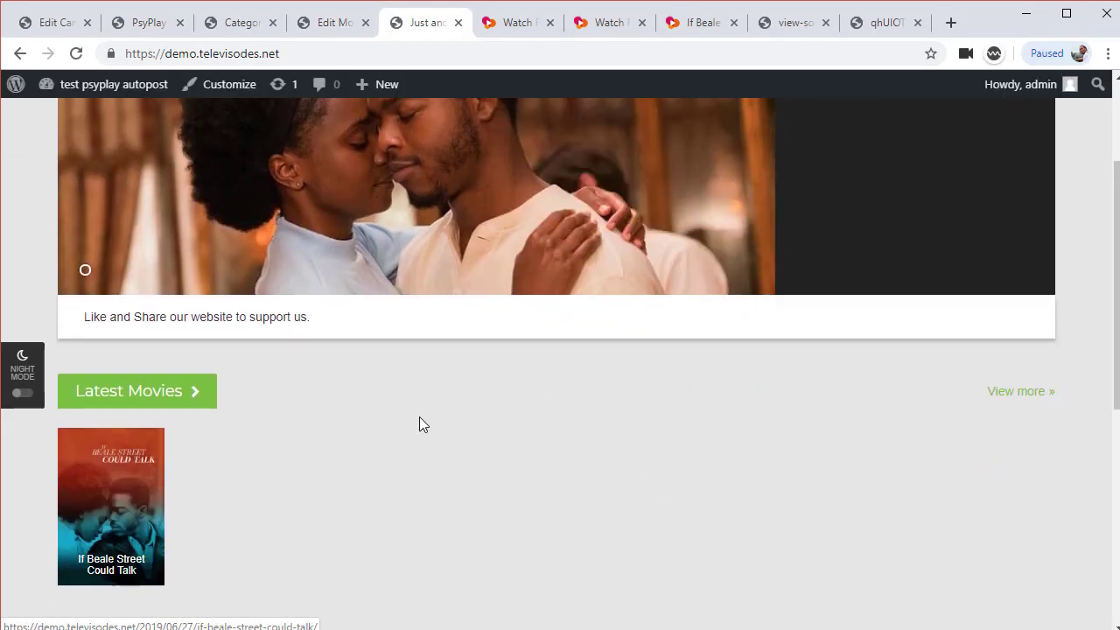
scroll(275, 443, "down", 2)
scroll(530, 399, "up", 2)
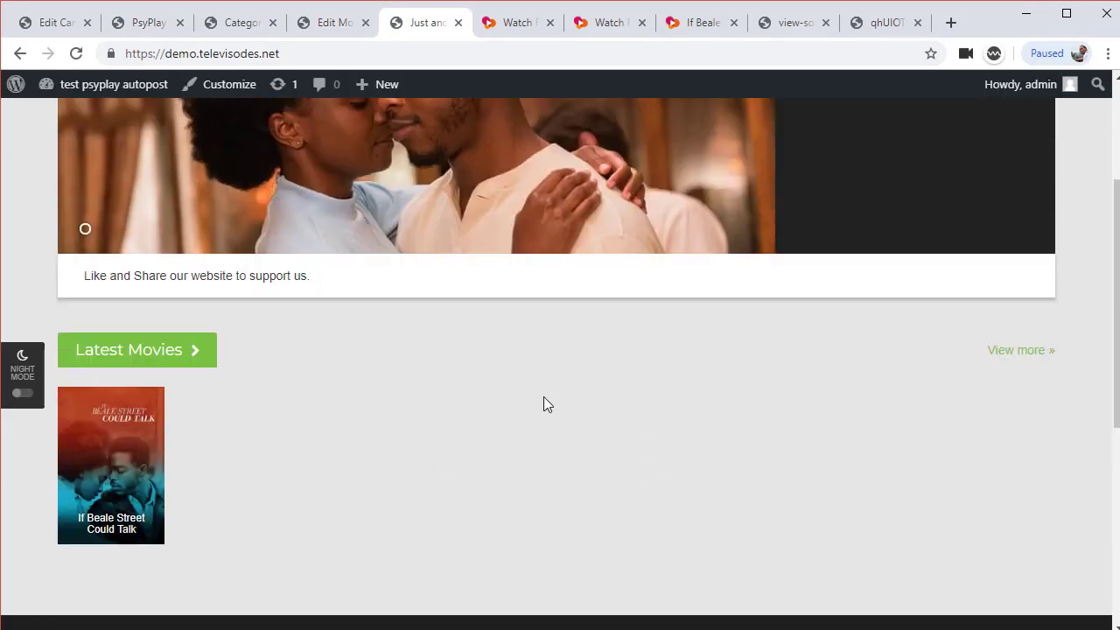
mouse_move(113, 534)
left_click(242, 530)
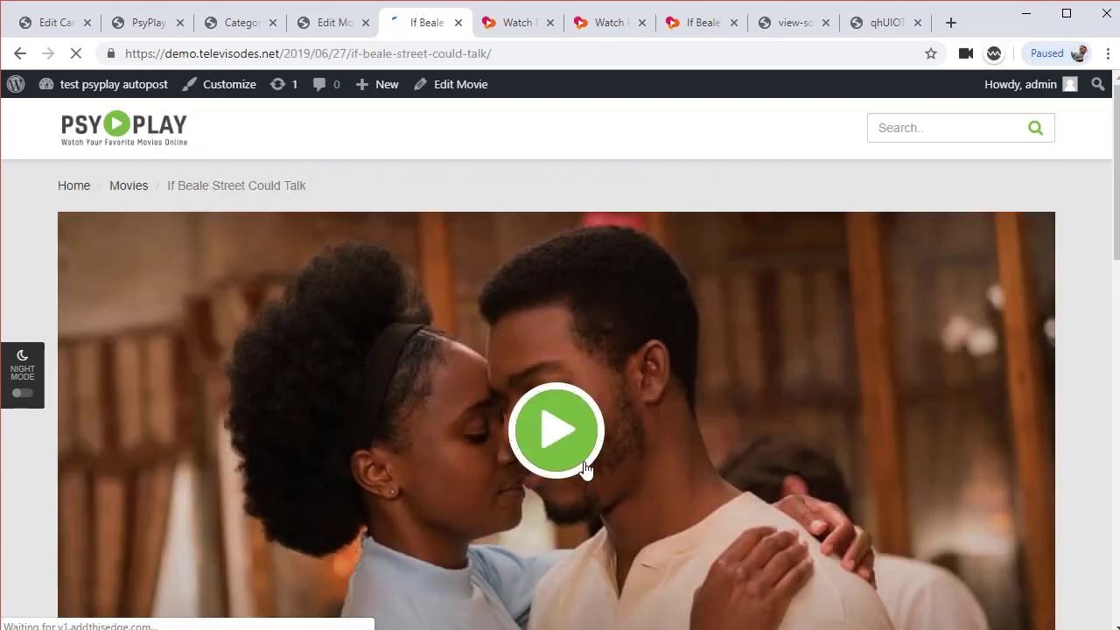
left_click(569, 442)
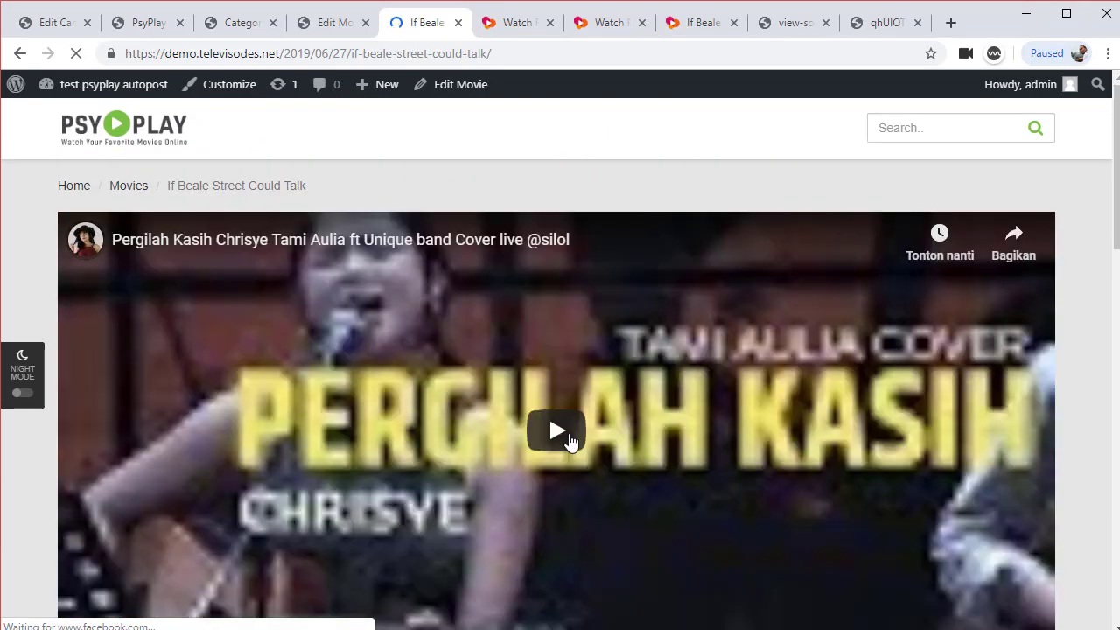
left_click(339, 24)
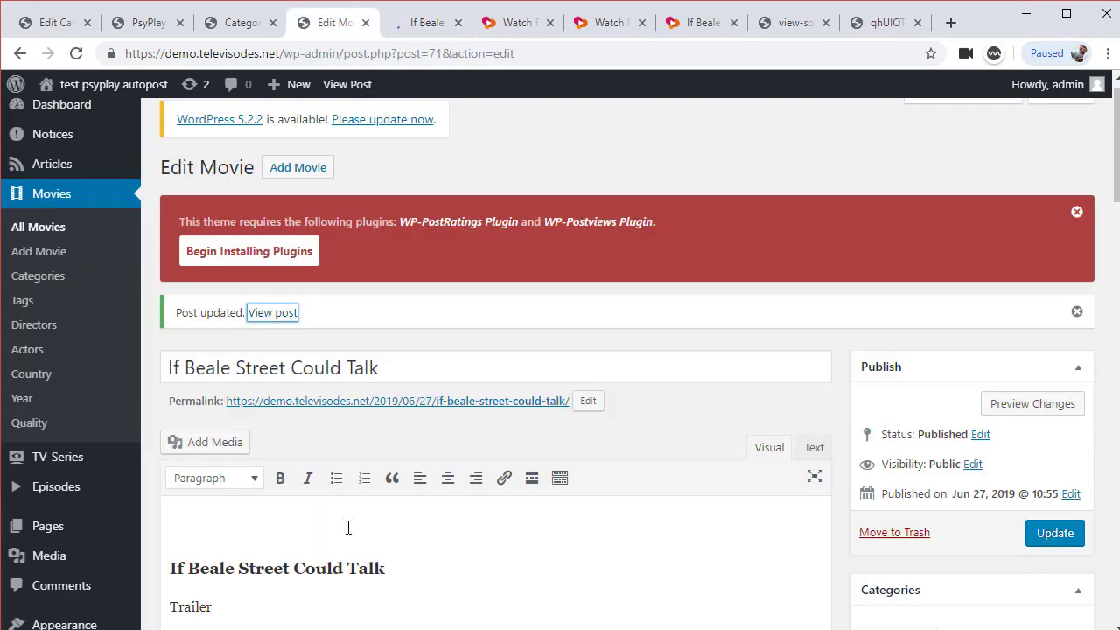
key("alt+Tab")
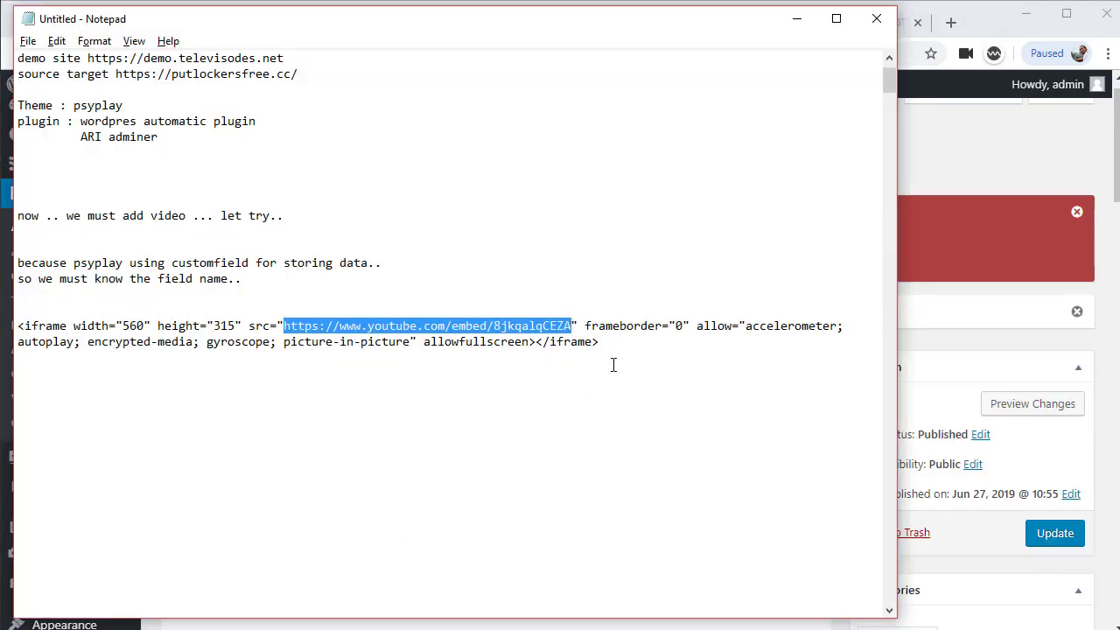
Cut the YouTube iframe embed code out of the Notepad notes
left_click(613, 364)
left_click_drag(652, 354, 604, 379)
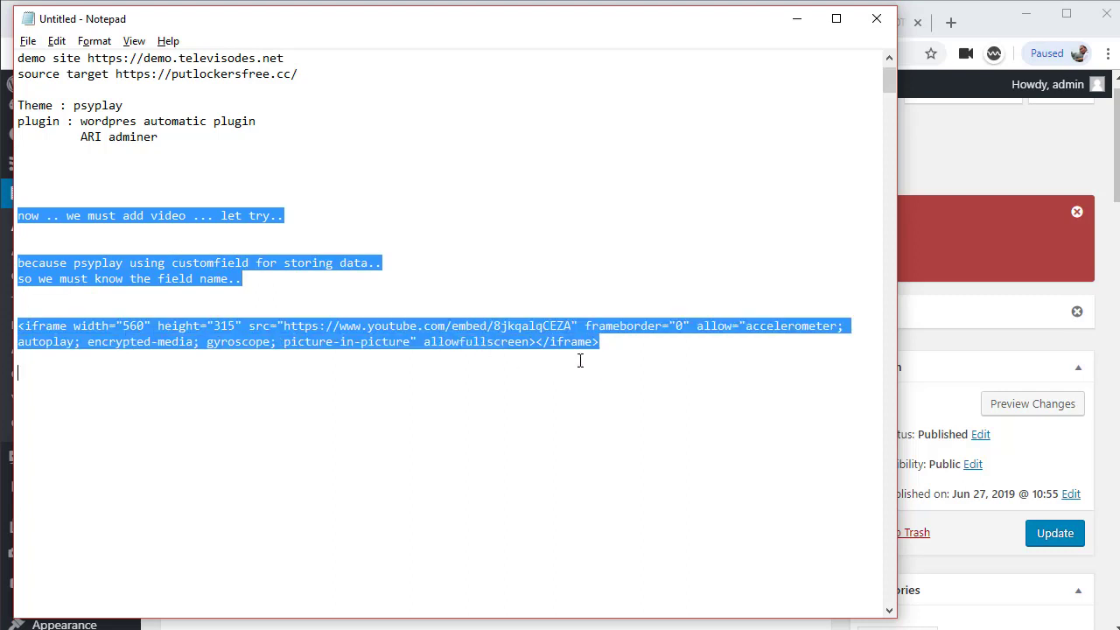
left_click(580, 360)
left_click_drag(18, 354, 17, 331)
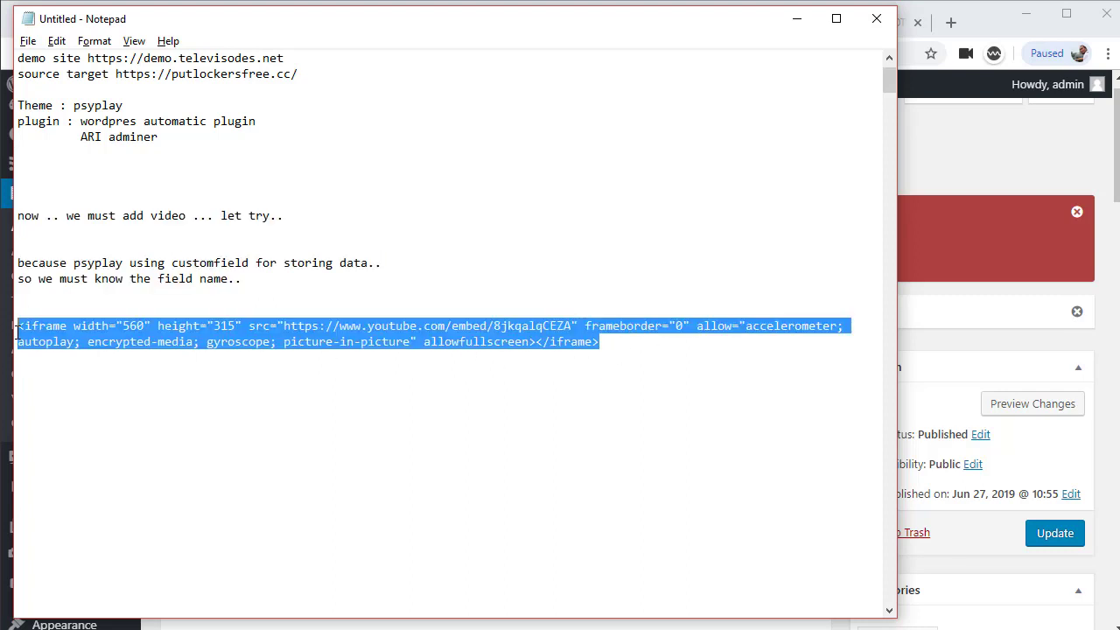
key("ctrl+x")
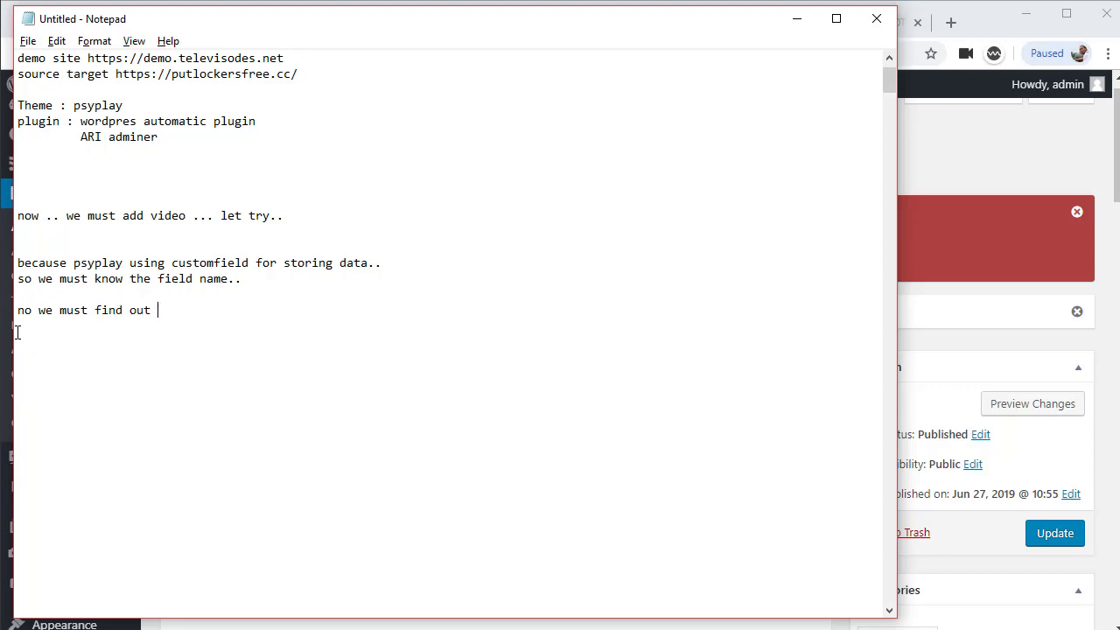
Note that the custom field name can be found via phpMyAdmin or the ARI Adminer plugin
type("name of custom f")
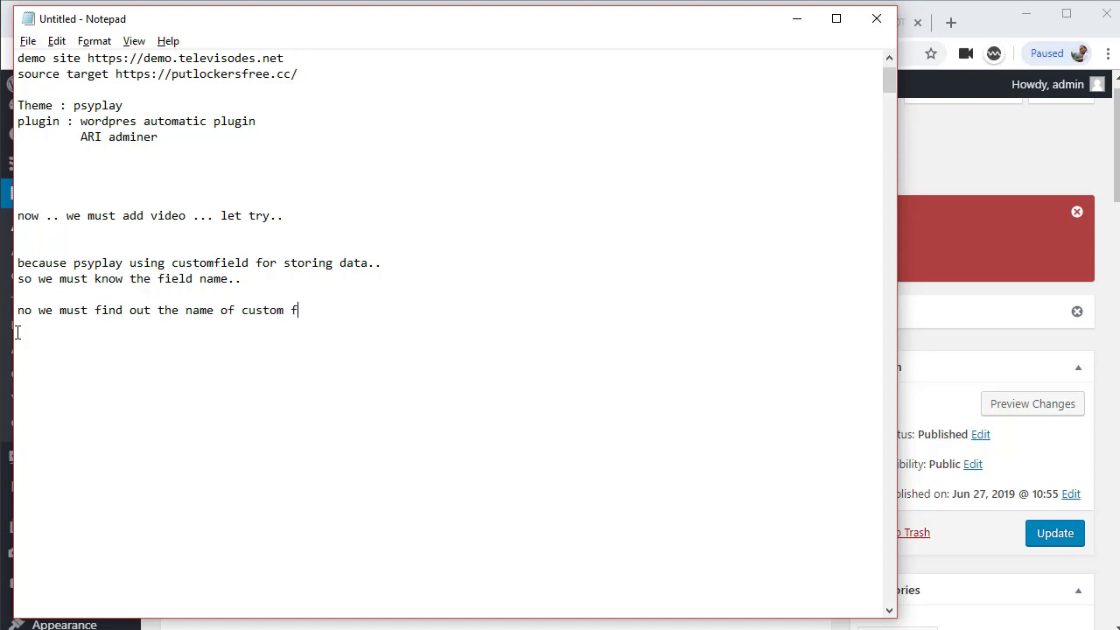
type("ield..")
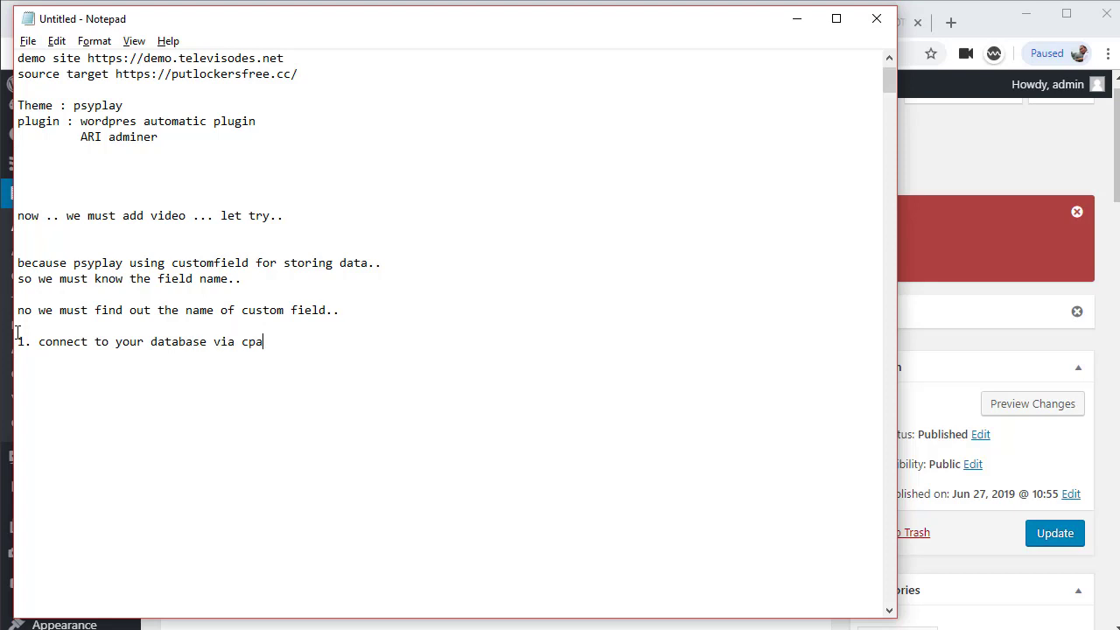
type("phpmyadmin.. or")
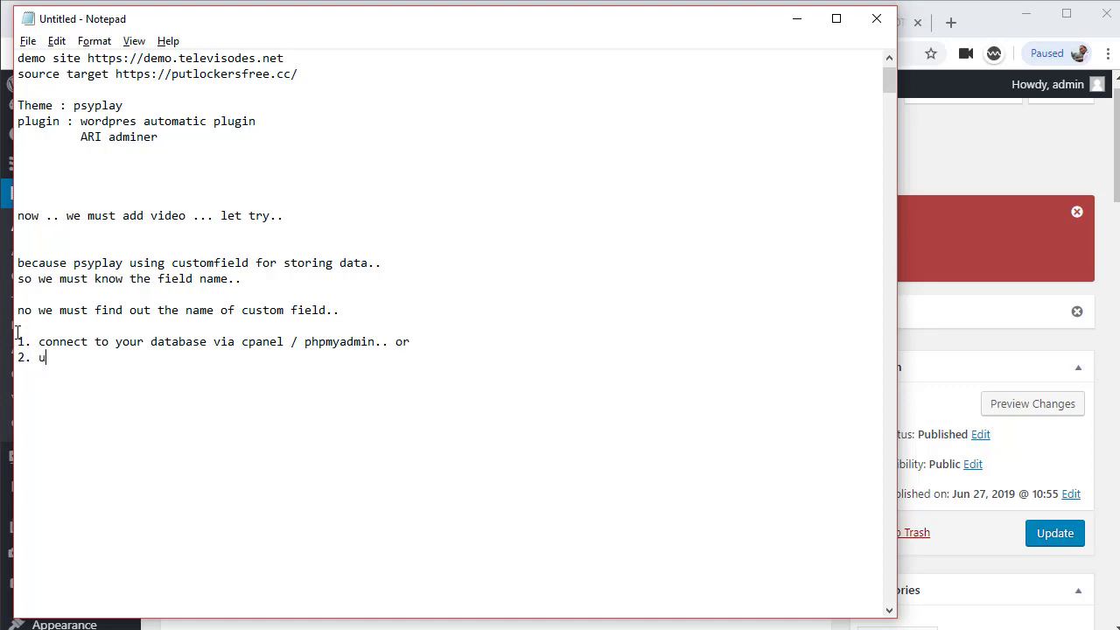
type("sing plugin ARI a")
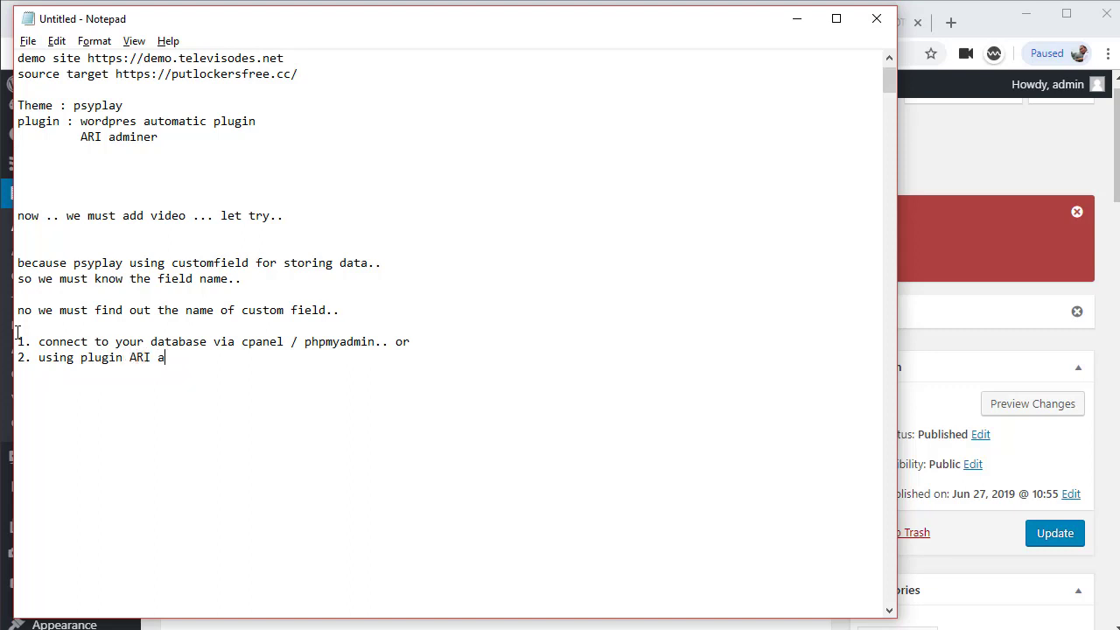
type("dminer..")
left_click(7, 334)
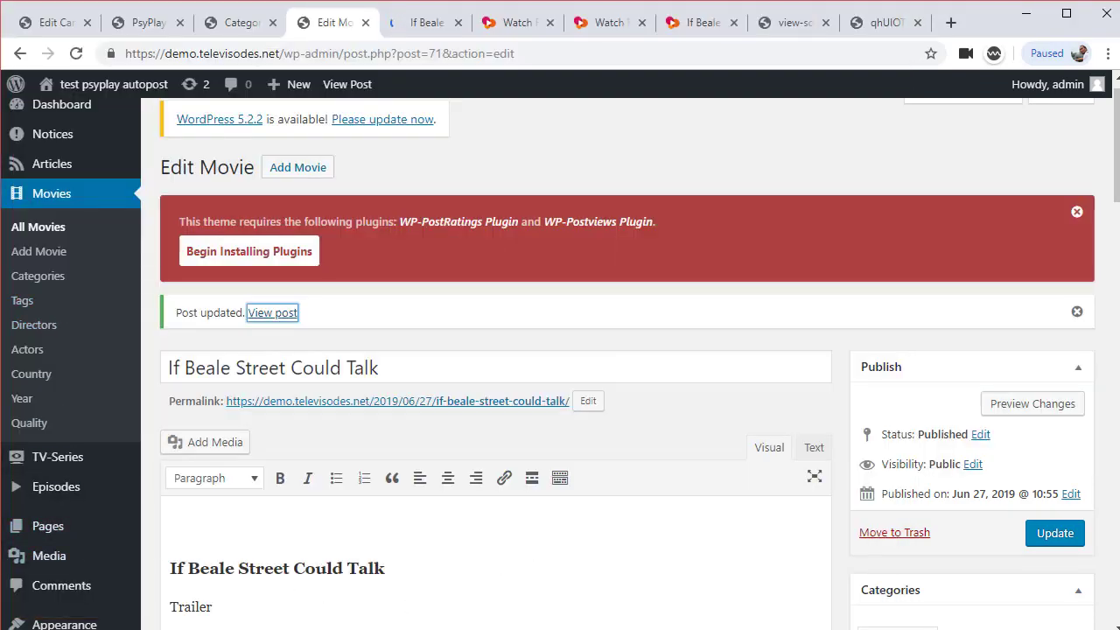
left_click(498, 623)
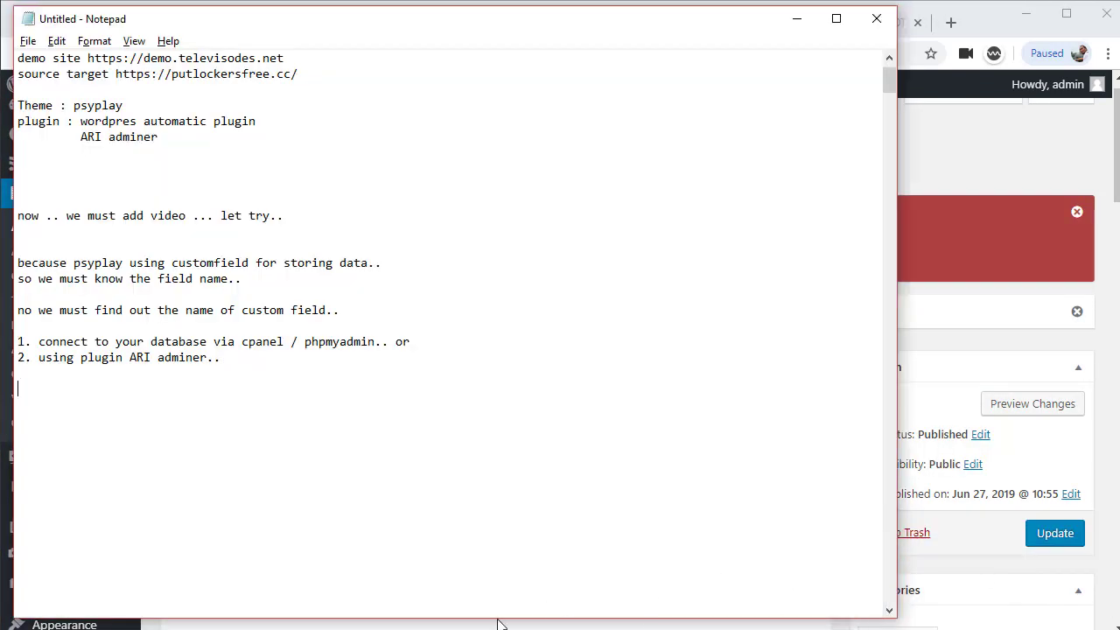
Launch phpMyAdmin from cPanel's Databases section and select the site's WordPress database
key("alt+Tab")
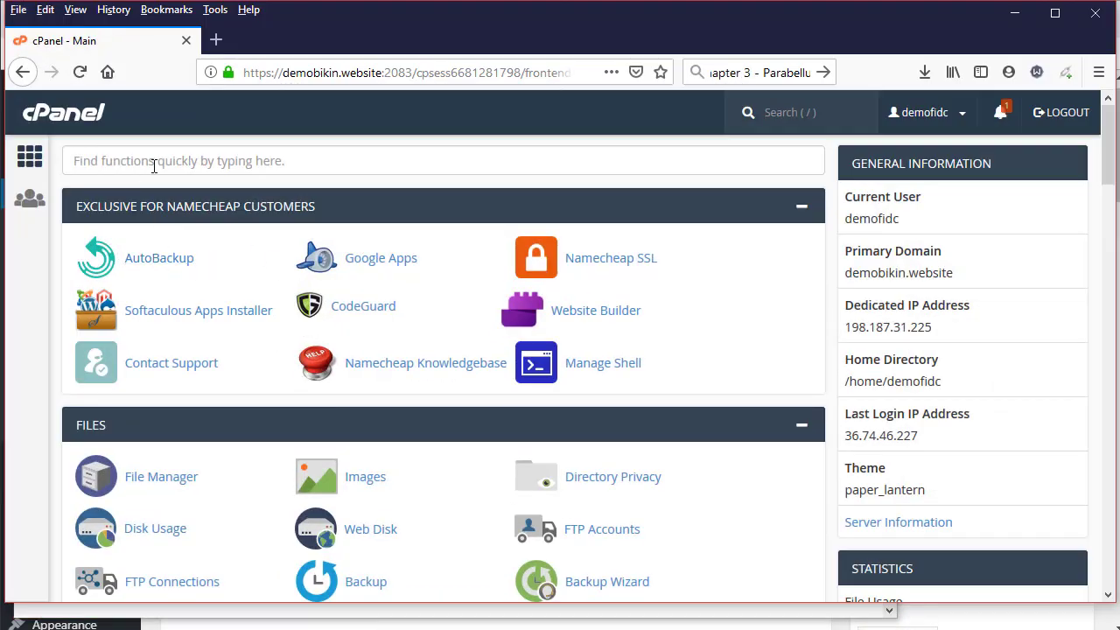
scroll(226, 479, "down", 3)
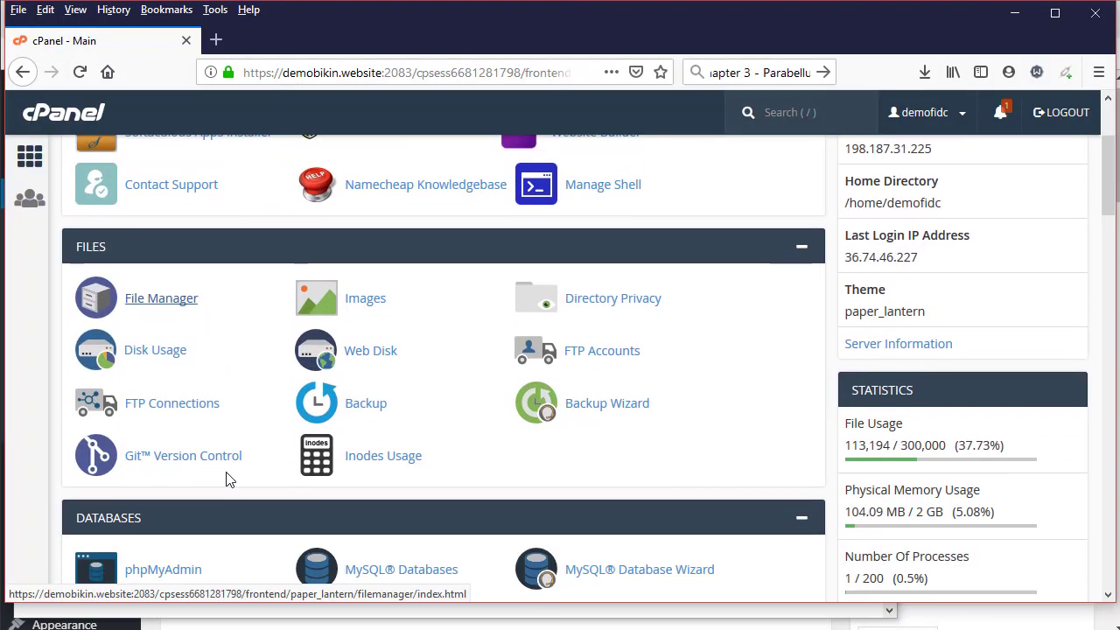
left_click(173, 400)
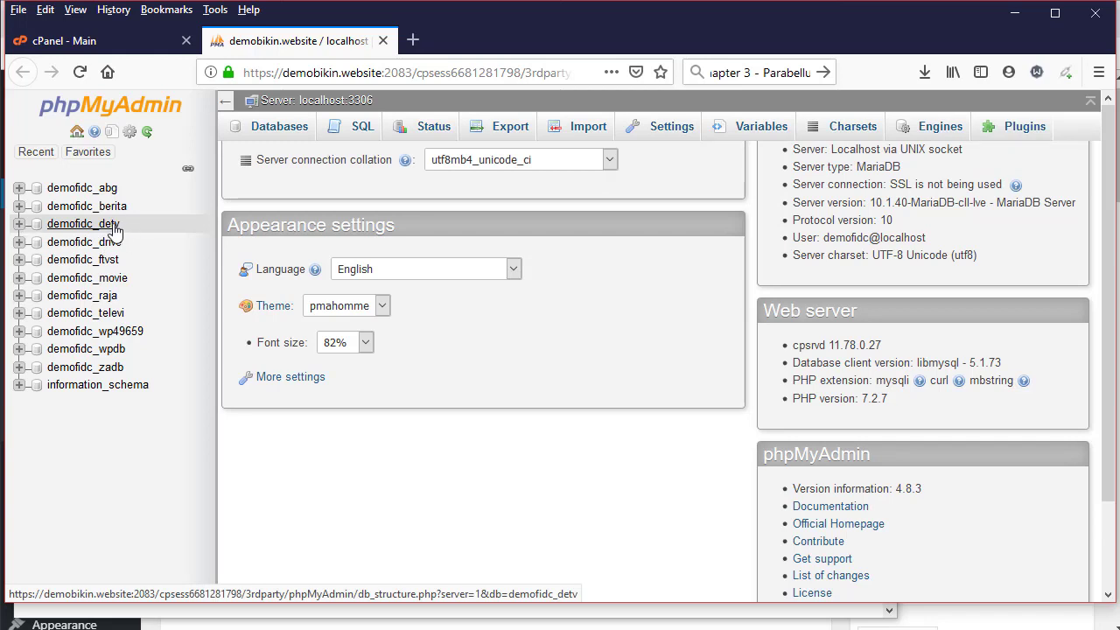
scroll(115, 229, "up", 1)
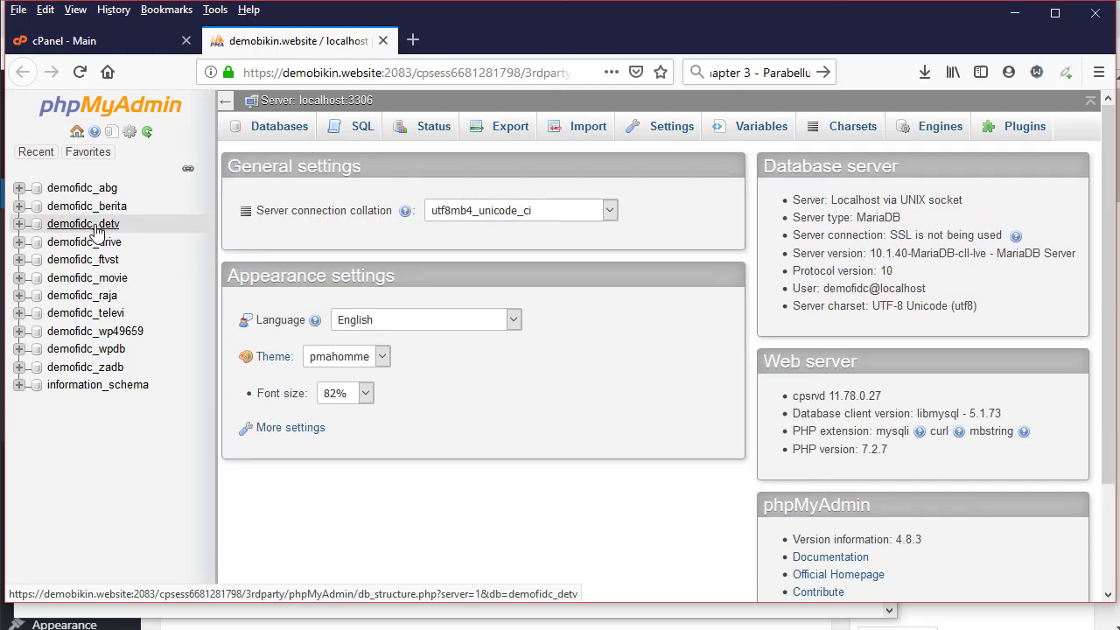
left_click(97, 230)
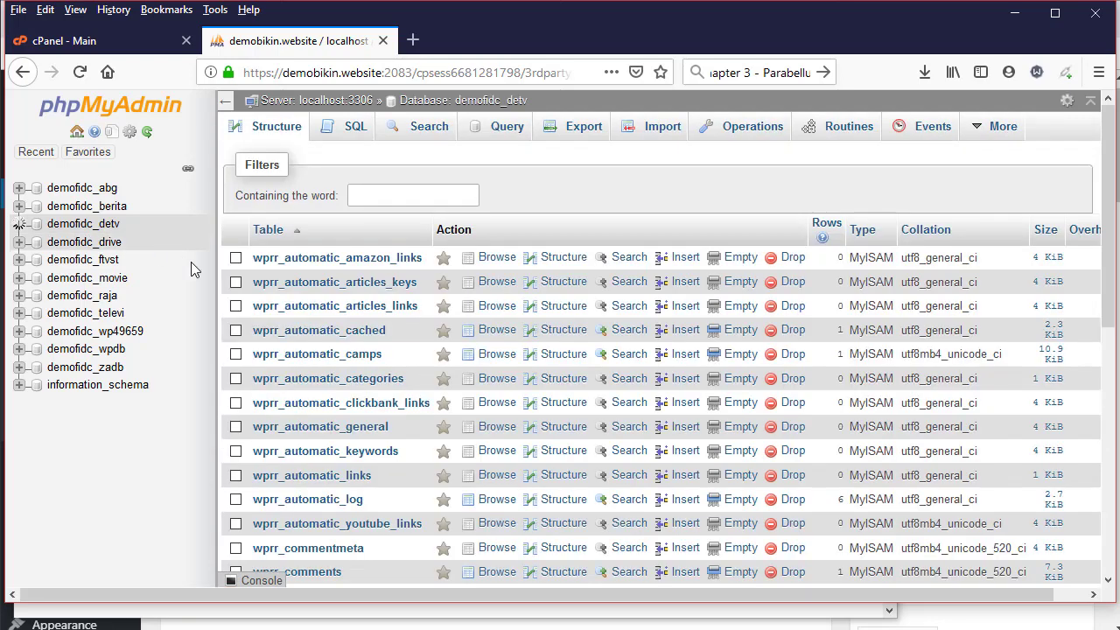
Open the Search form of the wprr_postmeta table, then return to the WordPress Edit Movie page
scroll(356, 310, "down", 1)
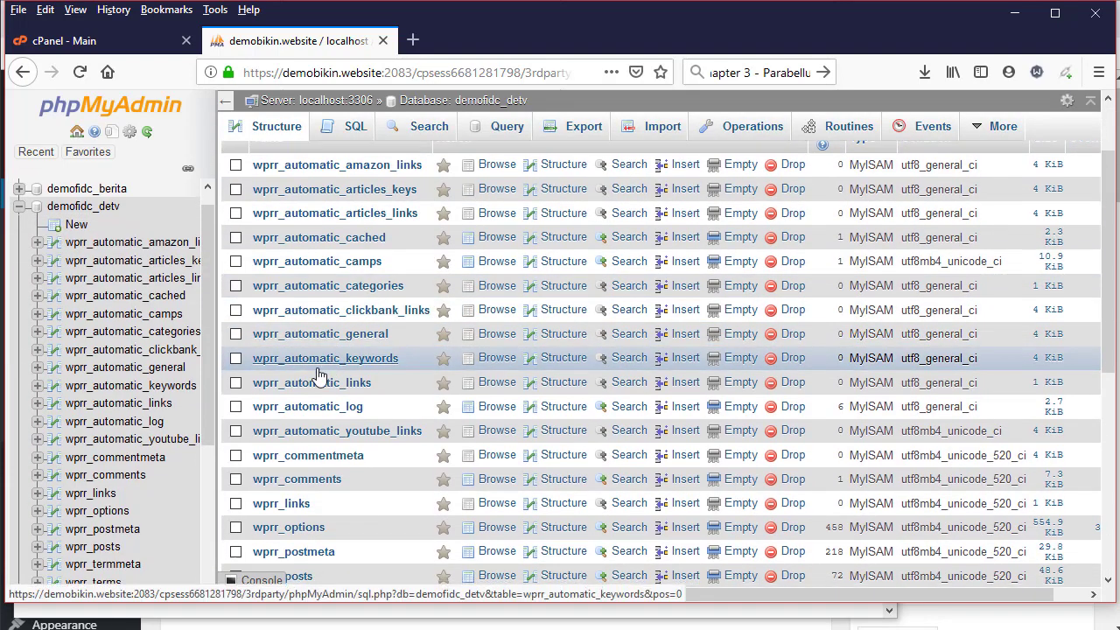
scroll(316, 376, "down", 4)
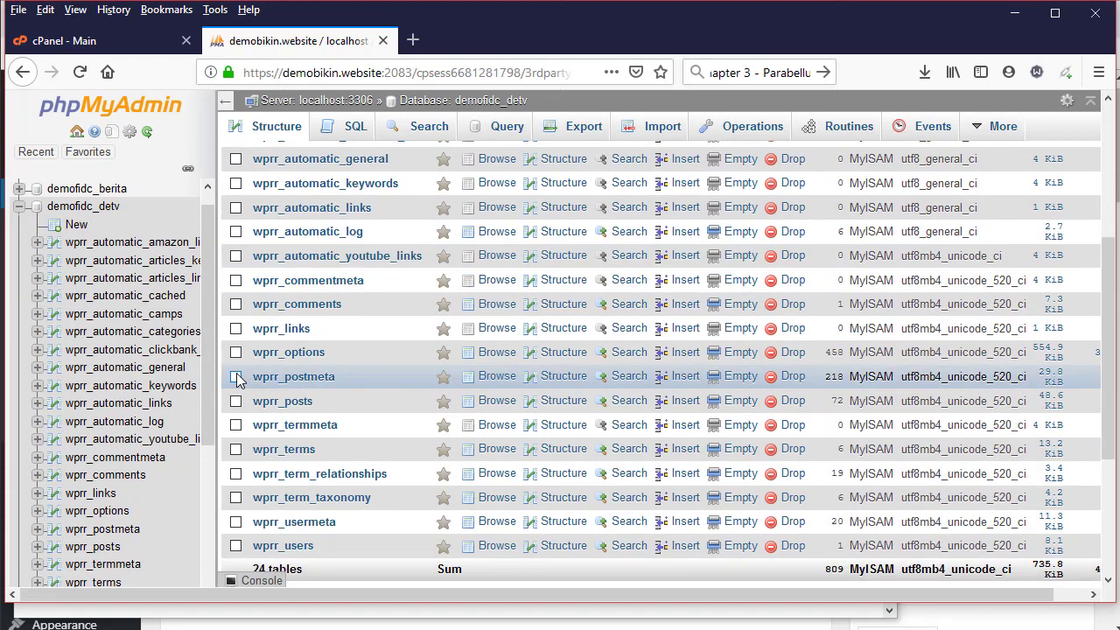
scroll(345, 342, "up", 4)
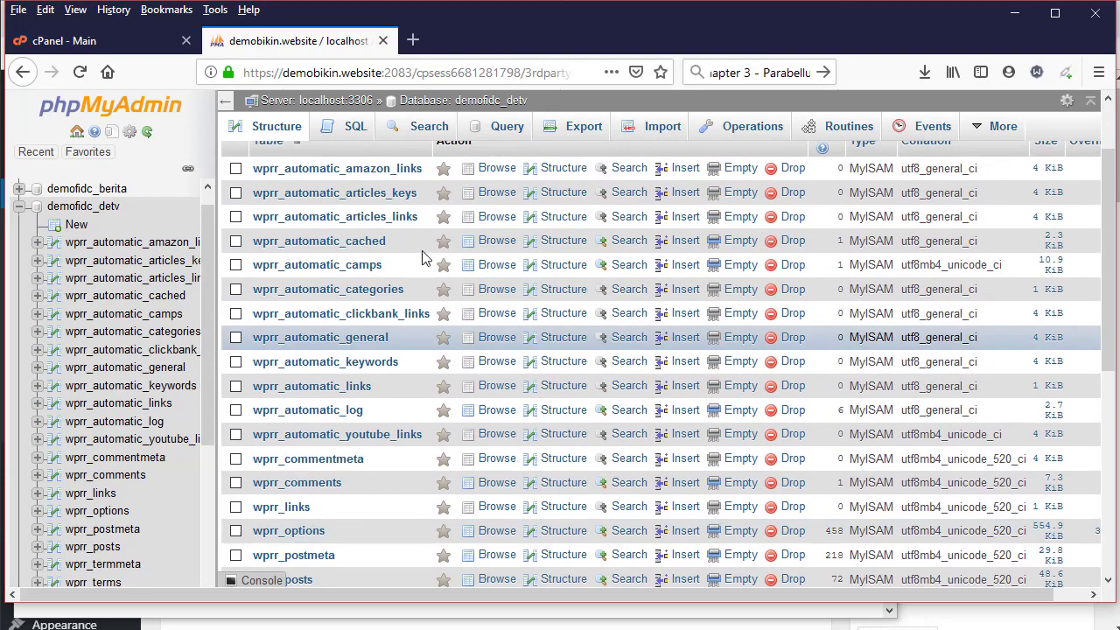
left_click(429, 131)
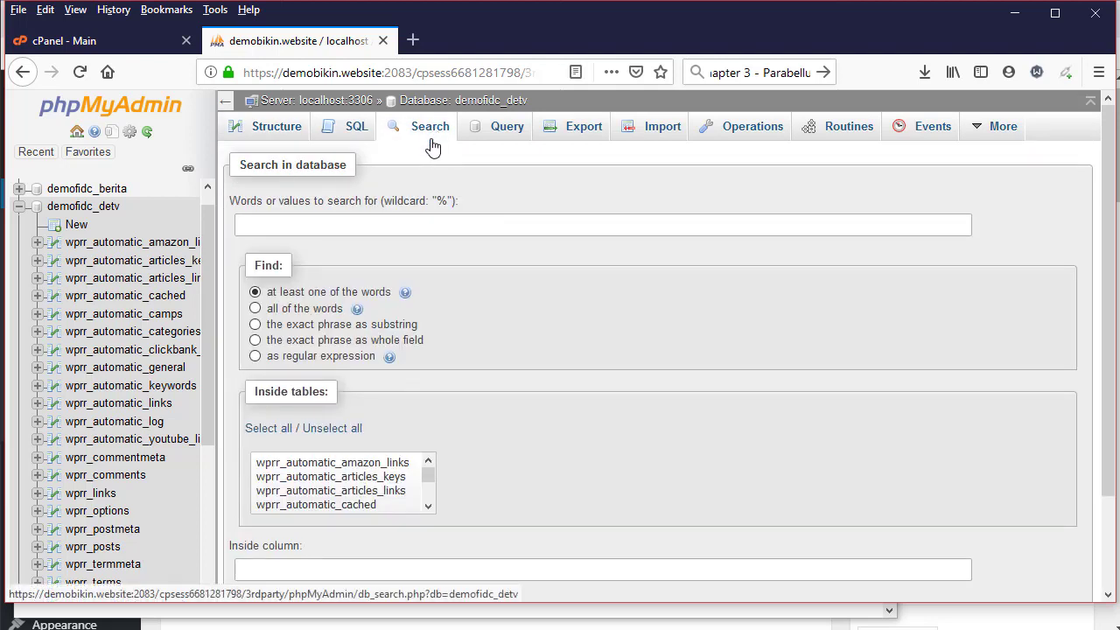
left_click(128, 534)
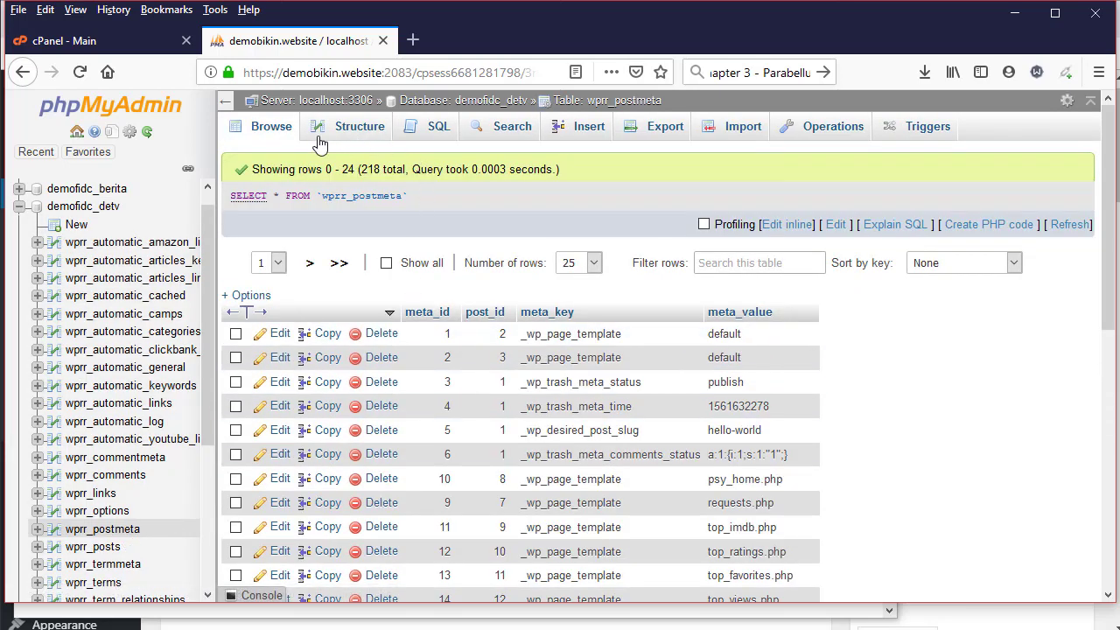
left_click(512, 138)
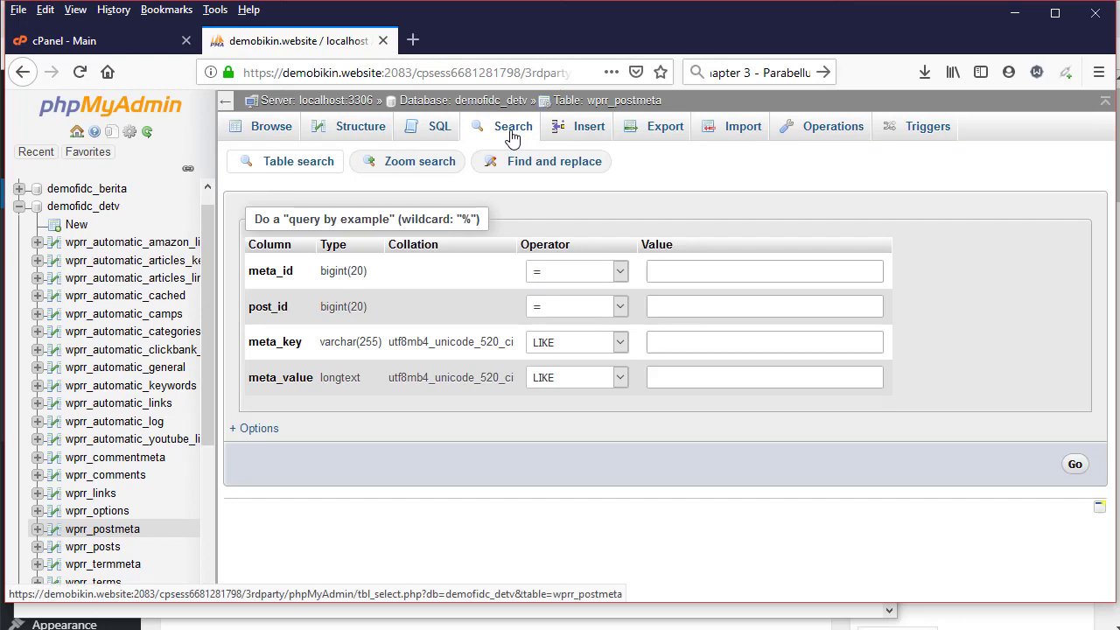
left_click(666, 307)
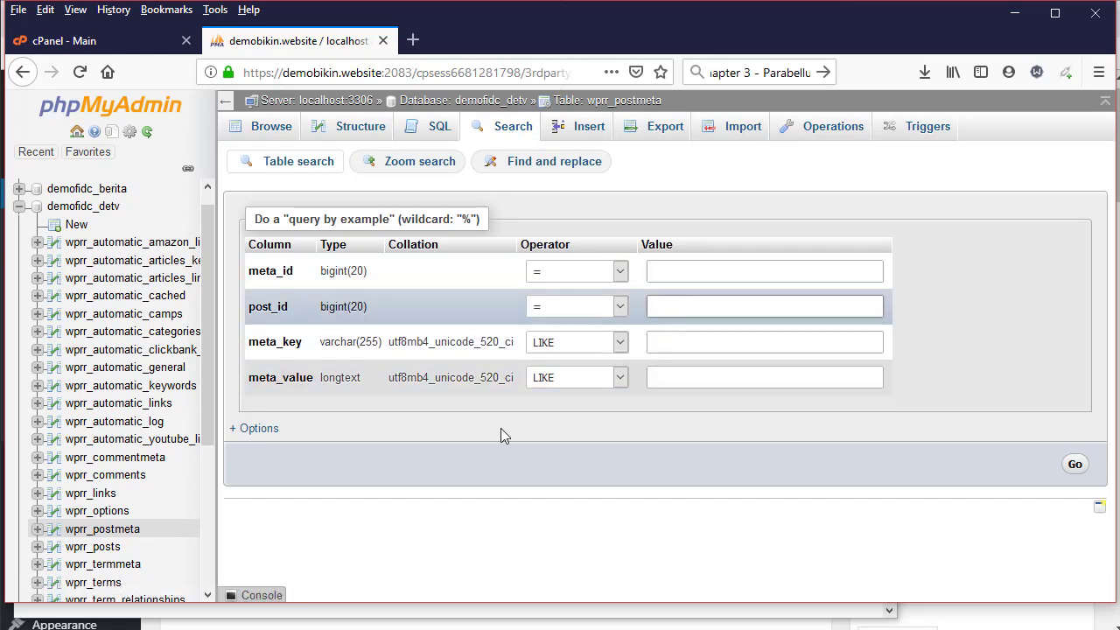
key("alt+Tab")
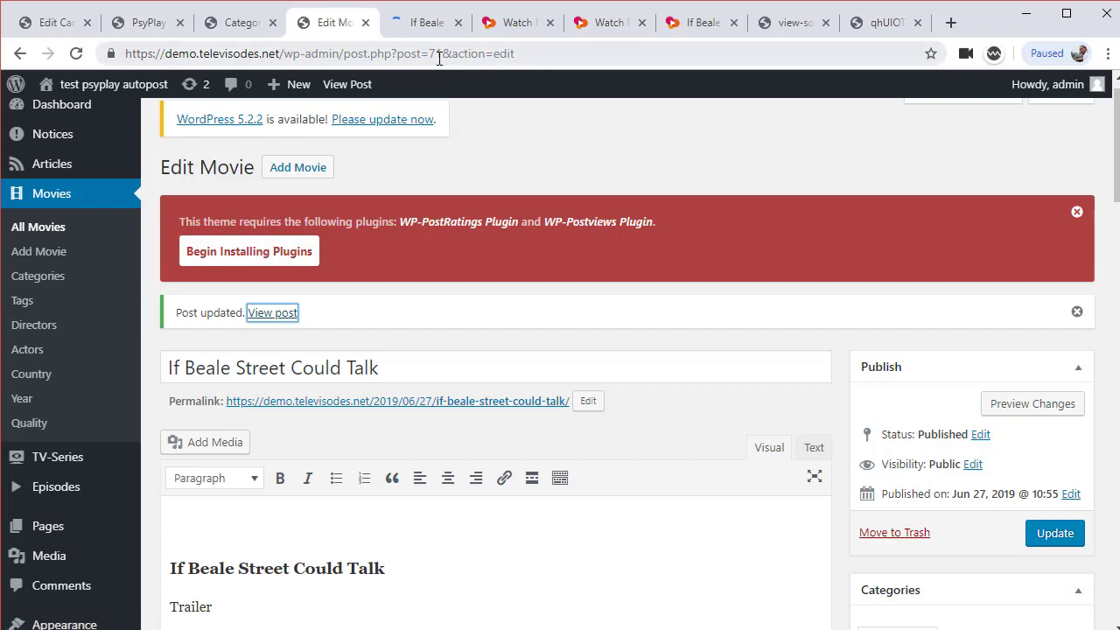
Search wprr_postmeta for post_id 71, the ID copied from the Edit Movie URL
scroll(744, 333, "down", 15)
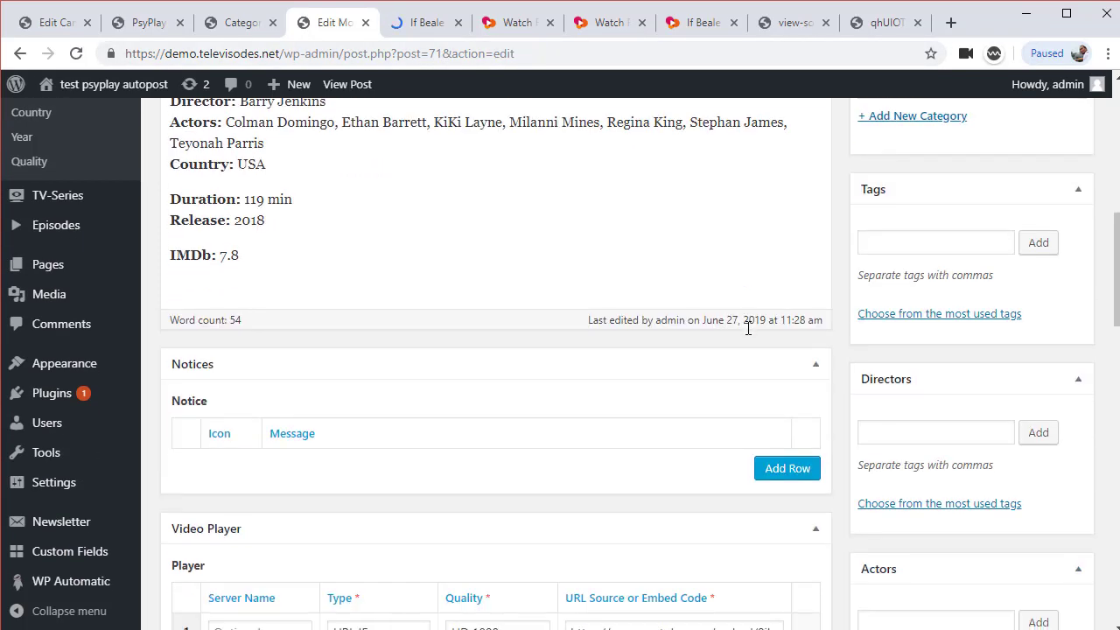
scroll(721, 344, "up", 15)
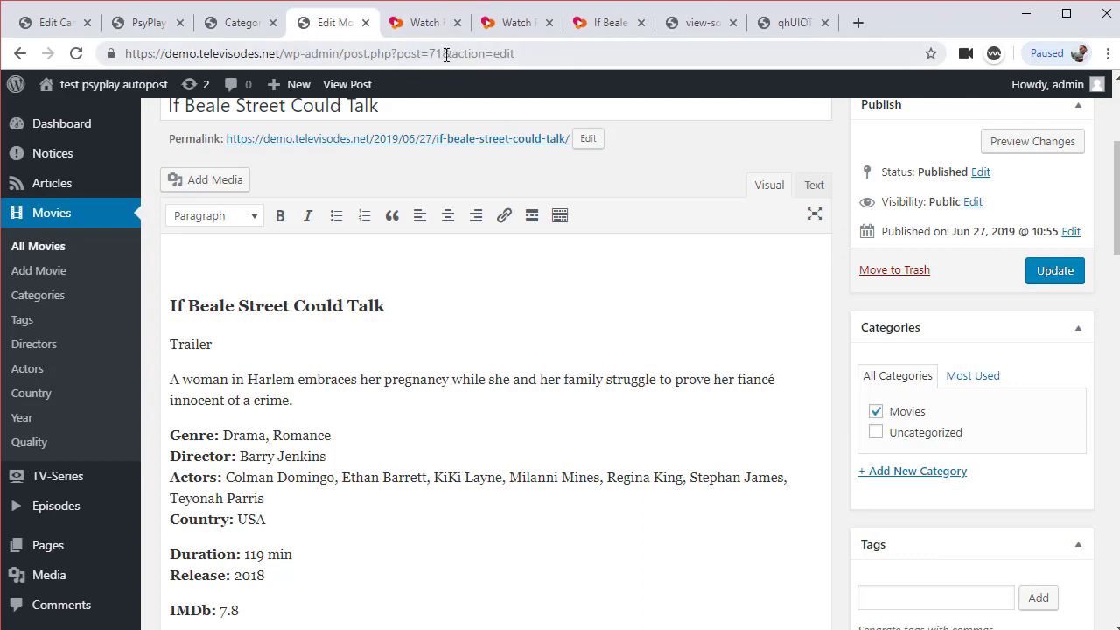
left_click_drag(446, 54, 430, 53)
key("ctrl+c")
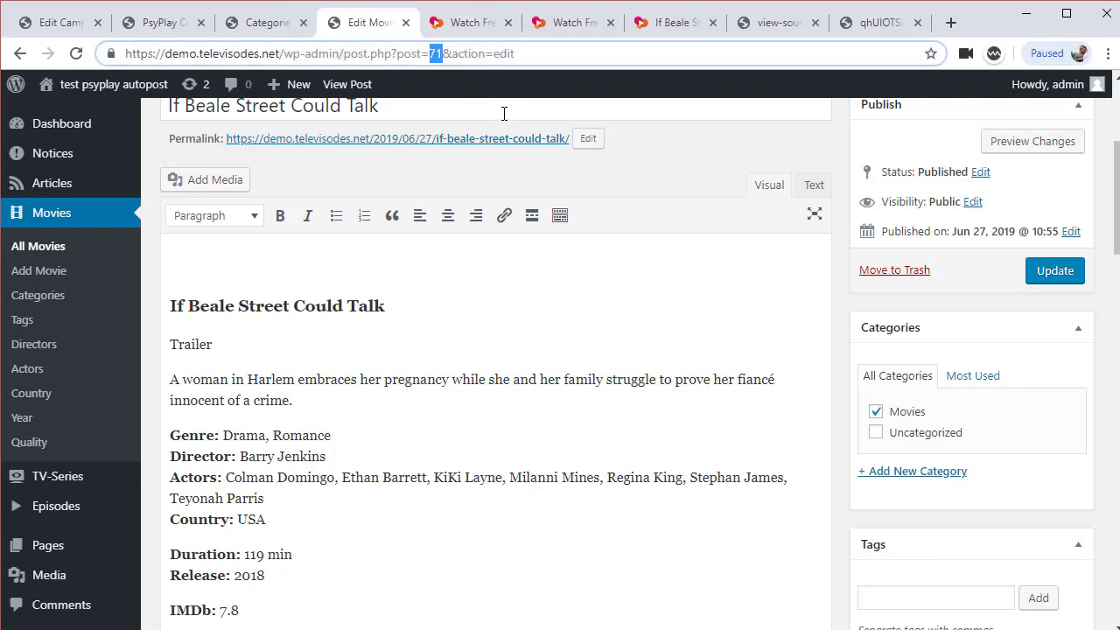
key("alt+Tab")
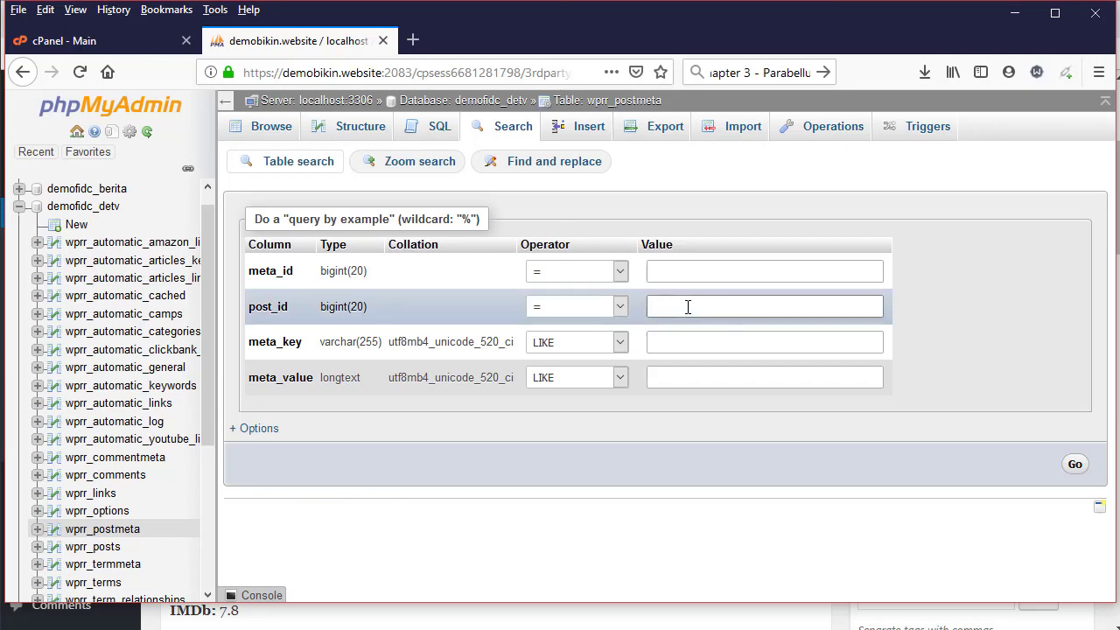
left_click(688, 307)
key("ctrl+v")
left_click(1081, 471)
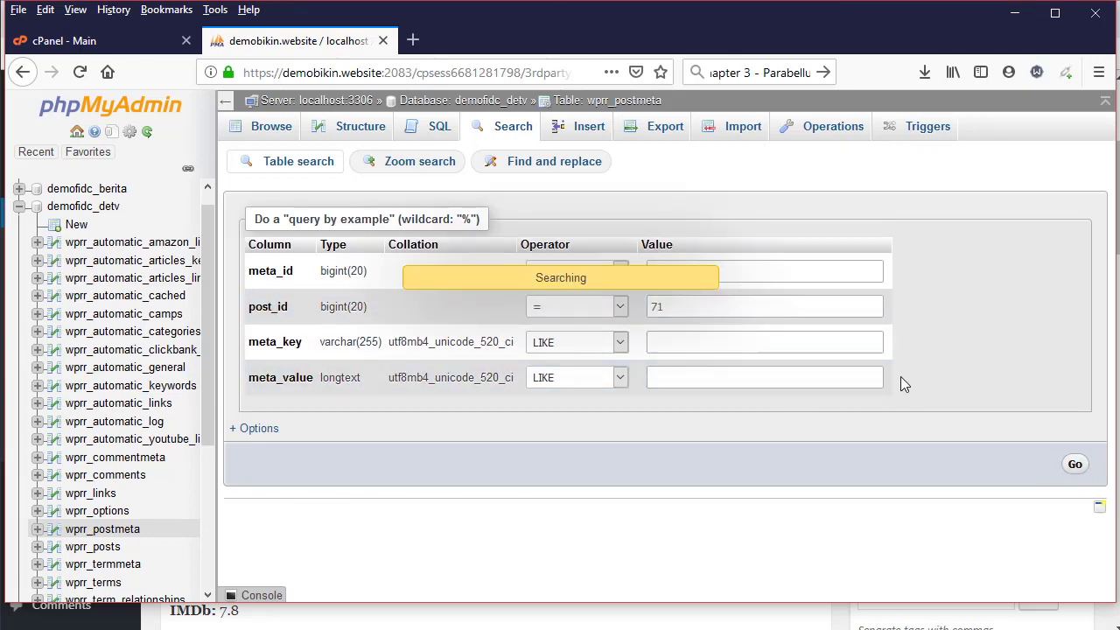
Scroll through post 71's meta rows and select the poster_url field name
scroll(900, 376, "down", 2)
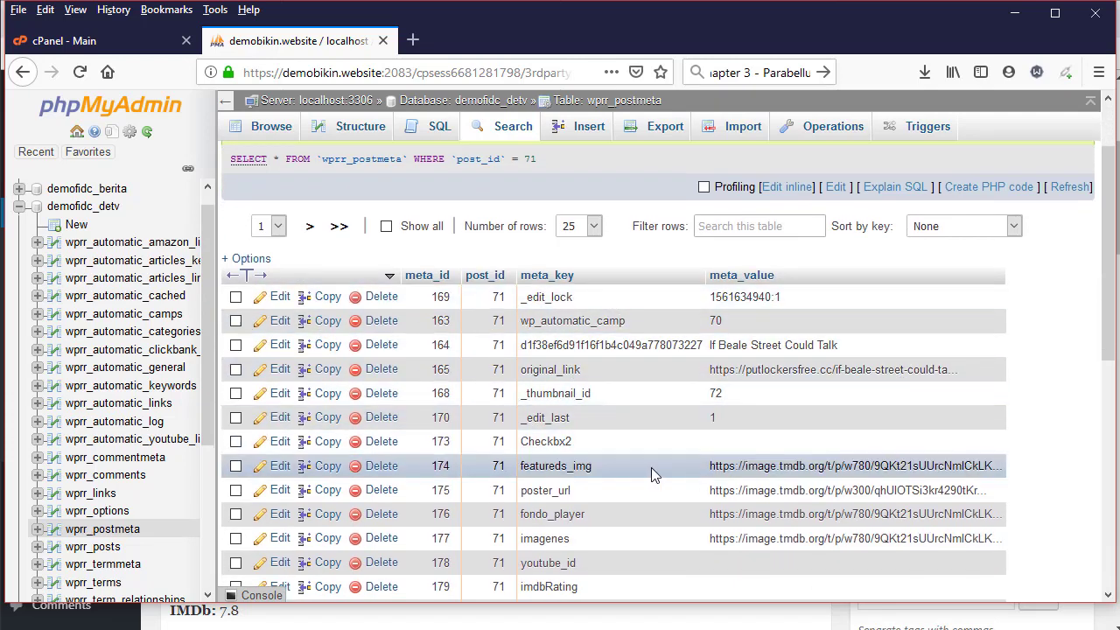
scroll(650, 472, "down", 1)
scroll(651, 472, "down", 3)
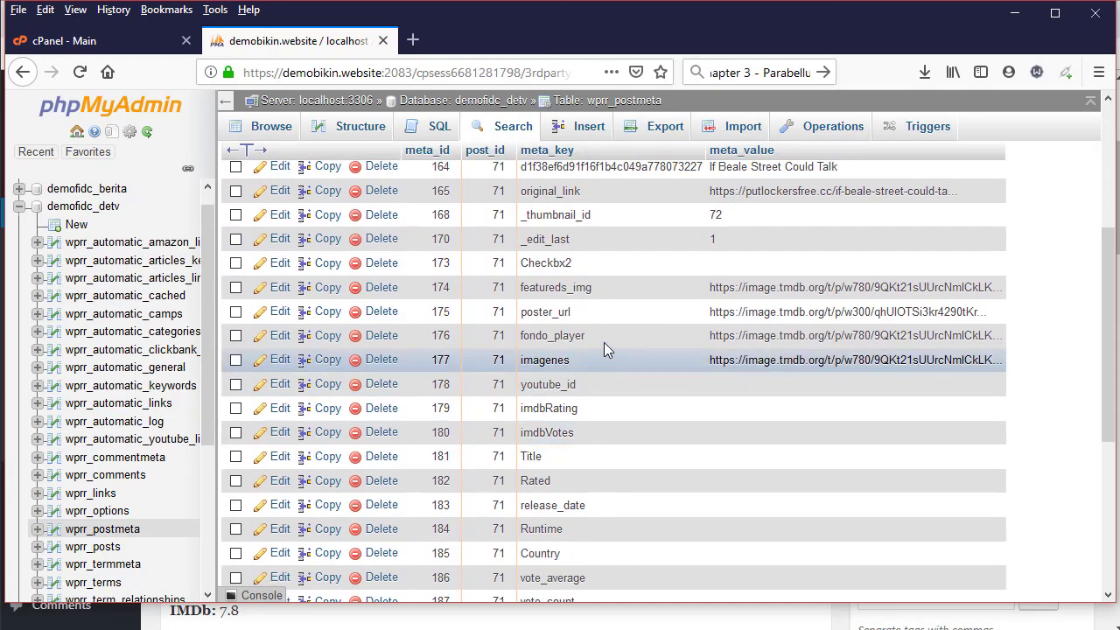
left_click_drag(570, 312, 523, 310)
key("ctrl+c")
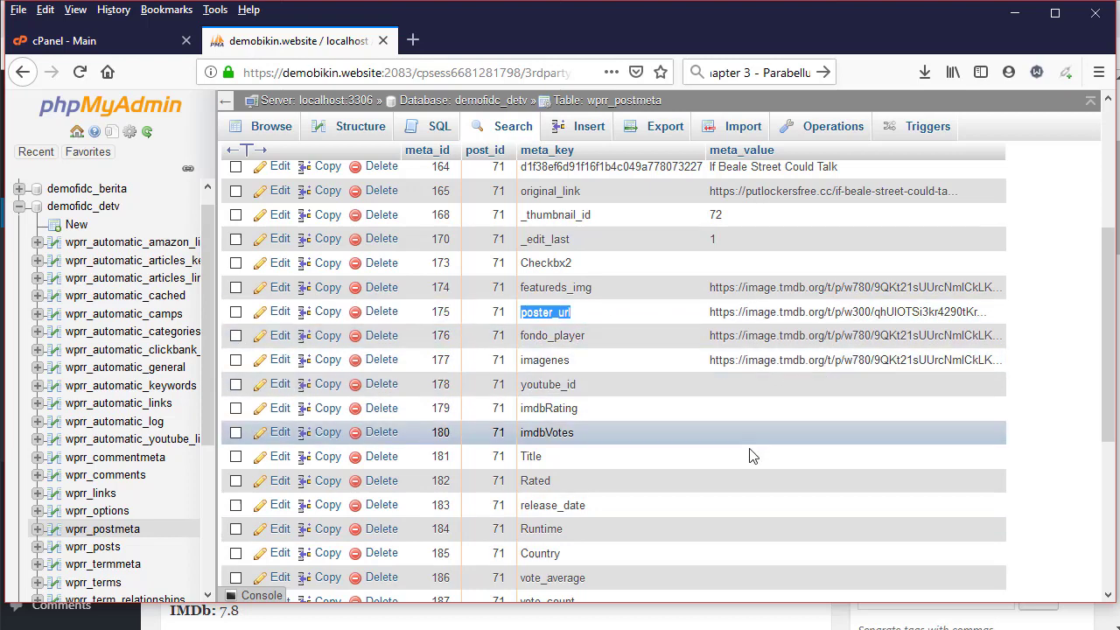
Paste poster_url into the Notepad notes with the label 'post'
scroll(750, 455, "down", 3)
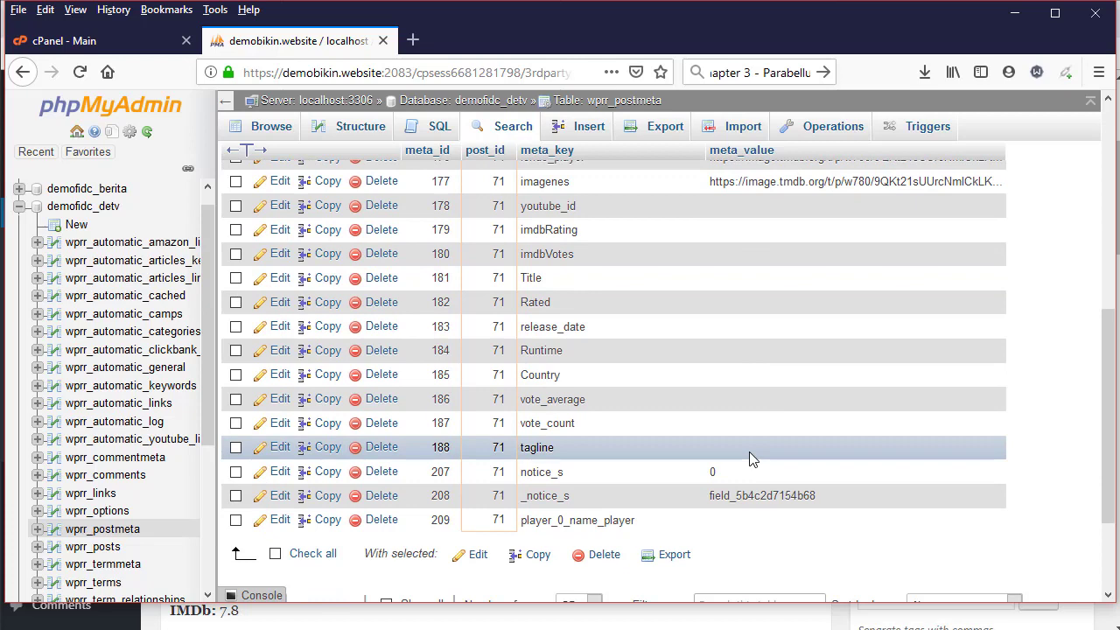
scroll(749, 457, "up", 5)
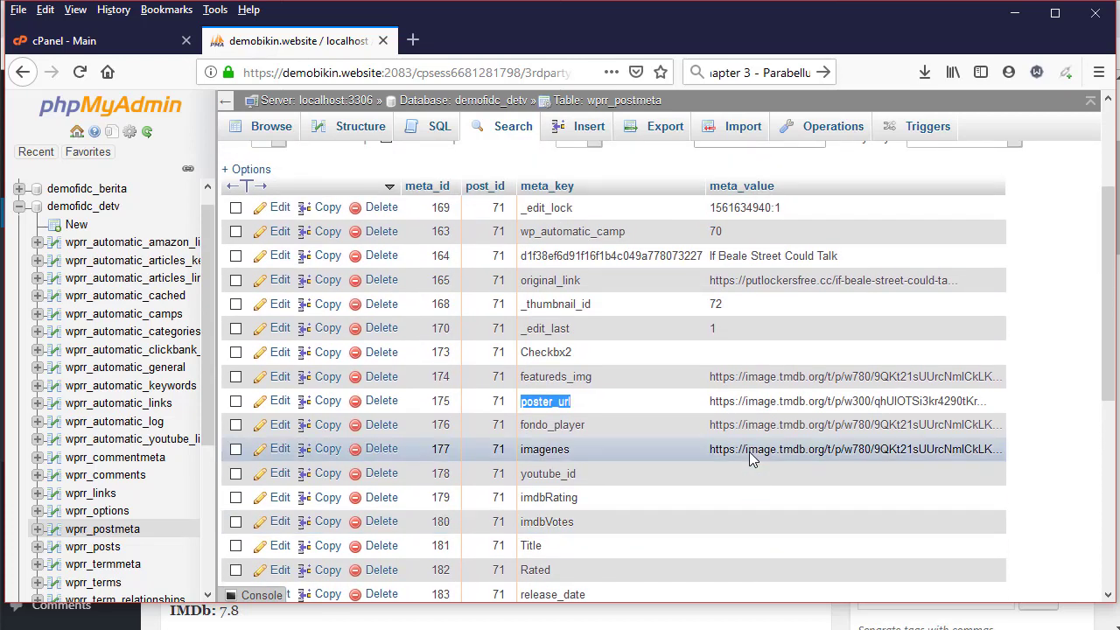
scroll(750, 456, "up", 2)
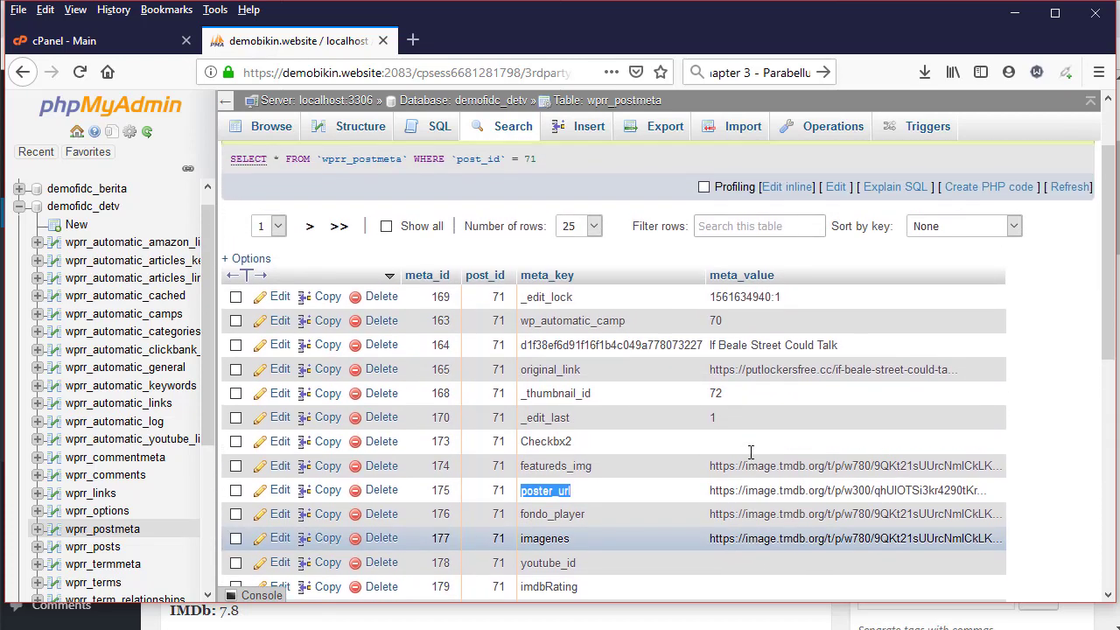
key("alt+Tab")
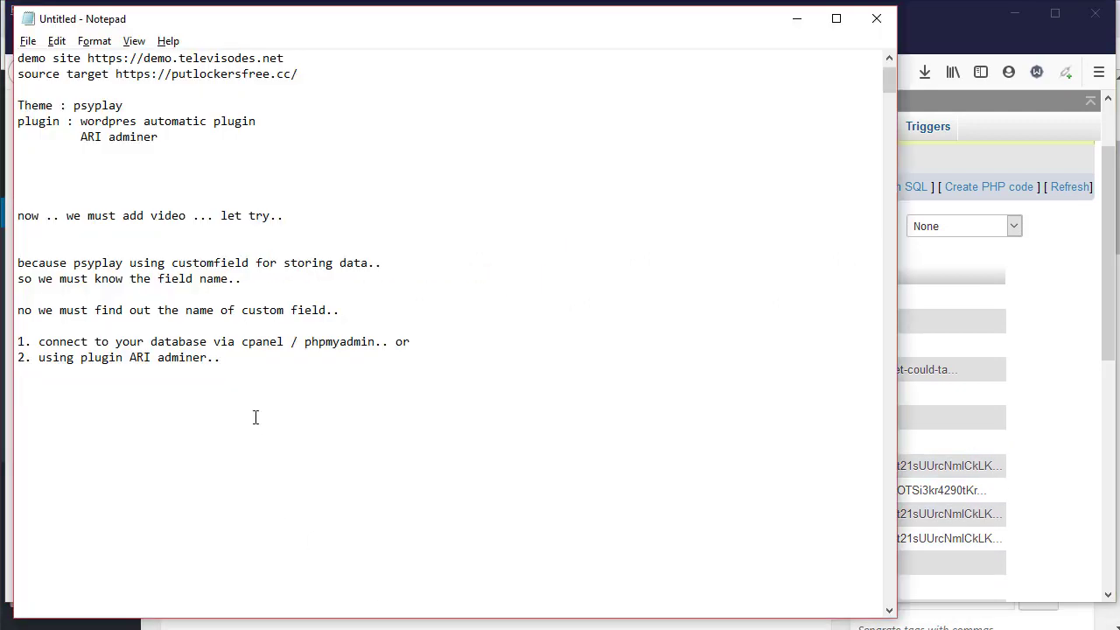
key("ctrl+v")
type("post")
key("alt+Tab")
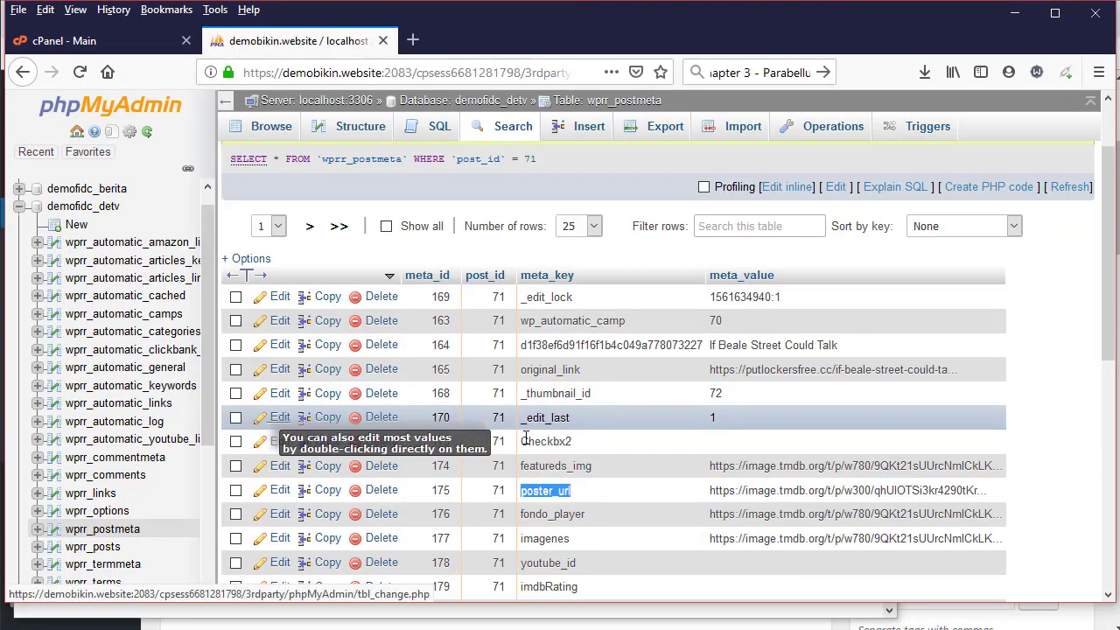
Copy the fondo_player field name into the notes labelled 'backdrop/slide'
double_click(580, 514)
double_click(589, 511)
key("ctrl+c")
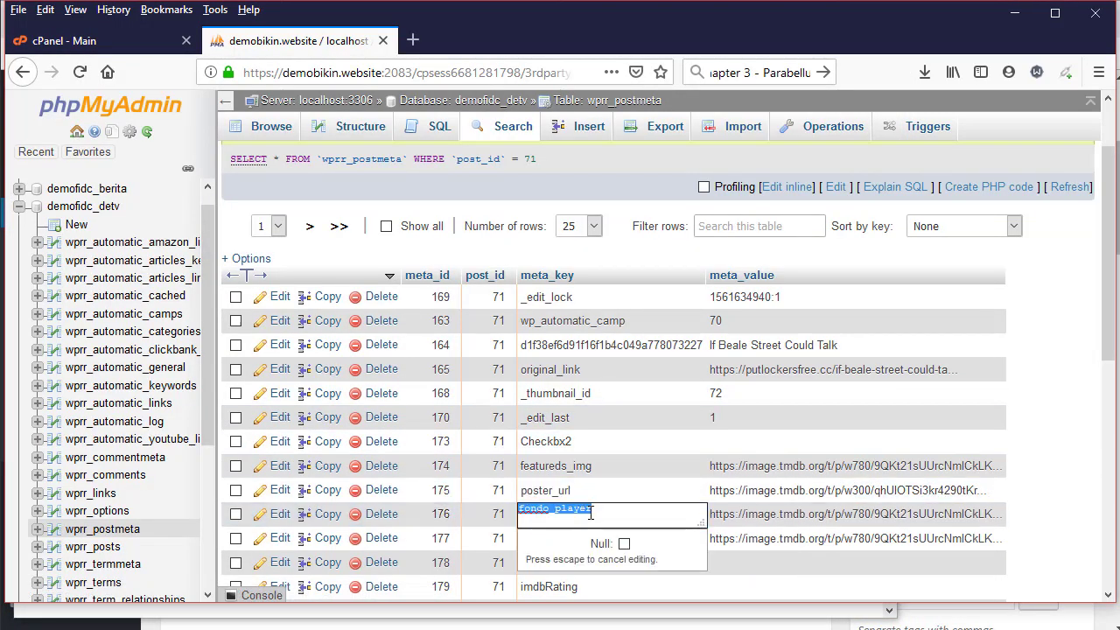
key("alt+Tab")
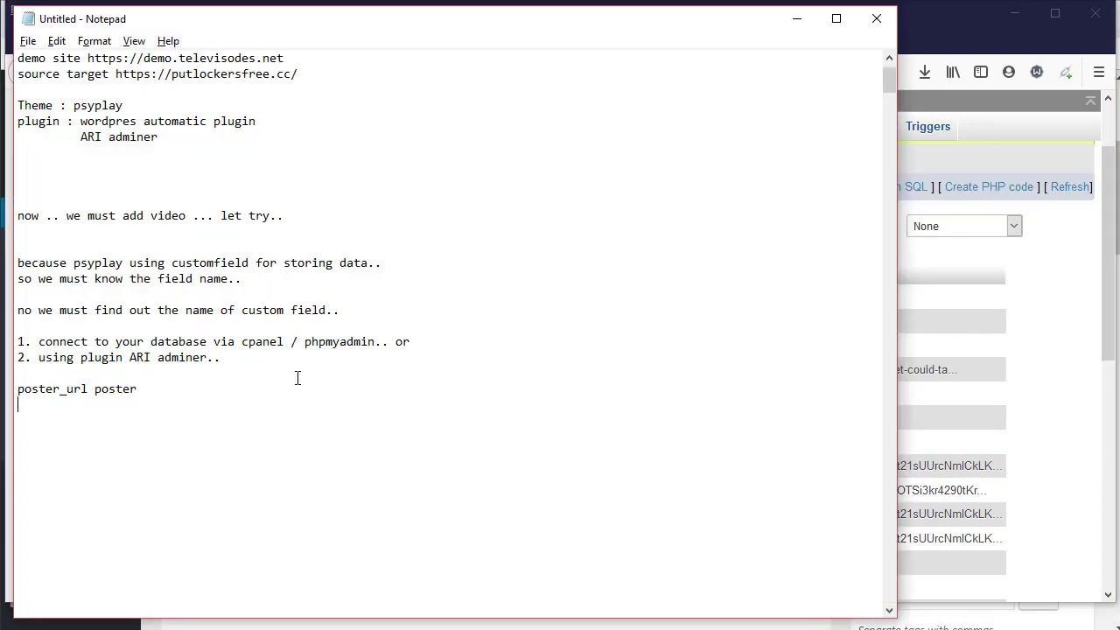
key("ctrl+v")
type("nackdrop")
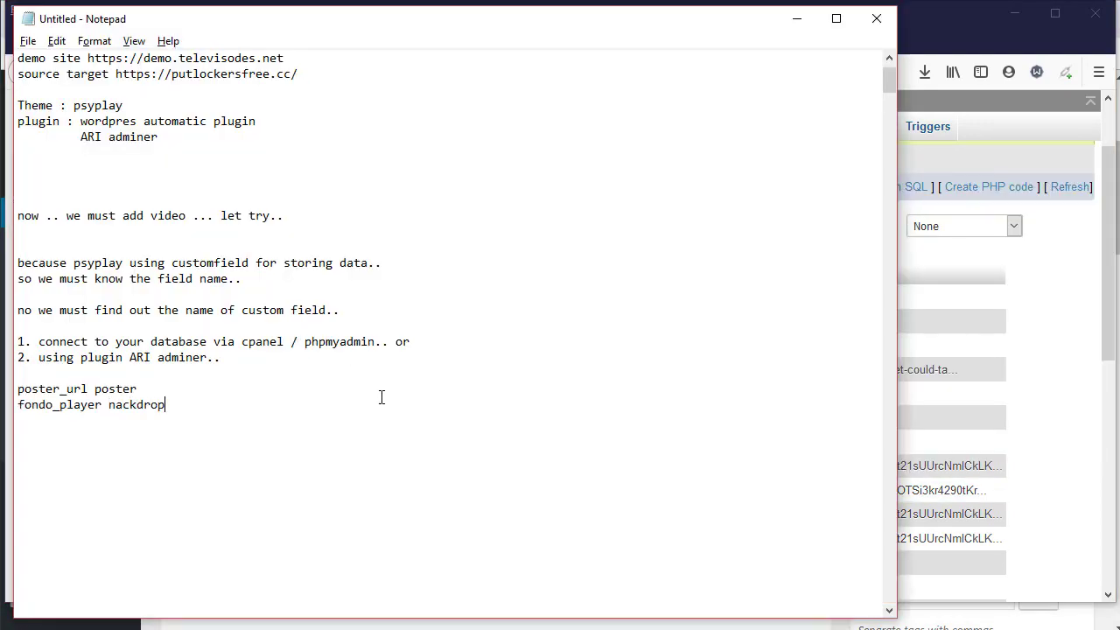
key("BackSpace")
key("BackSpace")
key("BackSpace")
key("BackSpace")
key("BackSpace")
key("BackSpace")
key("BackSpace")
key("BackSpace")
type("backdrop/slide")
key("alt+Tab")
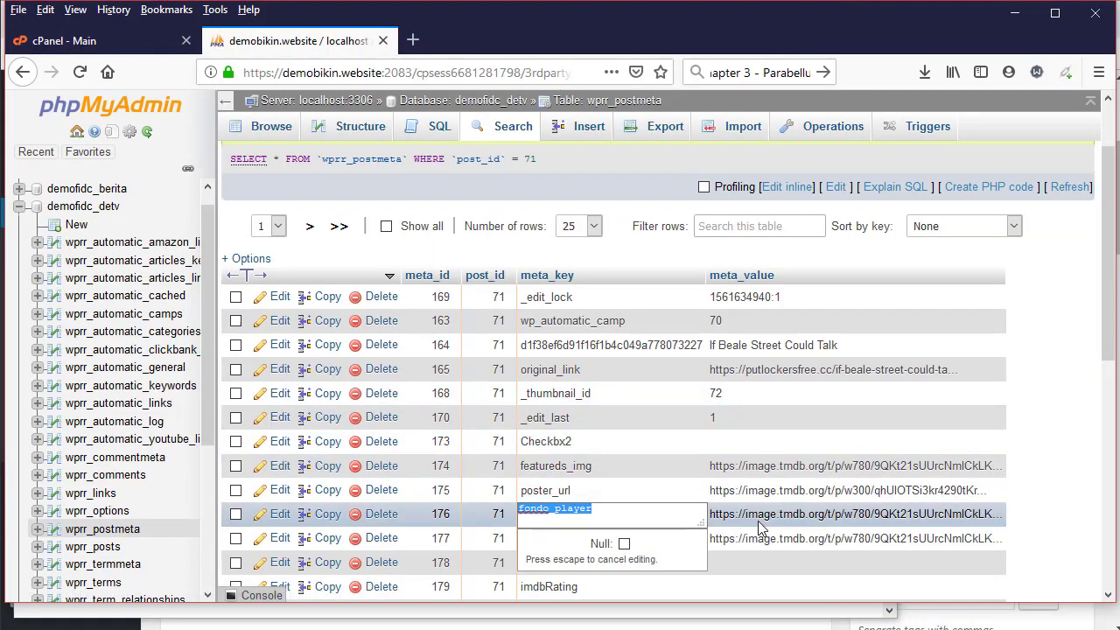
Copy the imagenes field name into the notes labelled 'backd' and cancel its inline edit
left_click(738, 519)
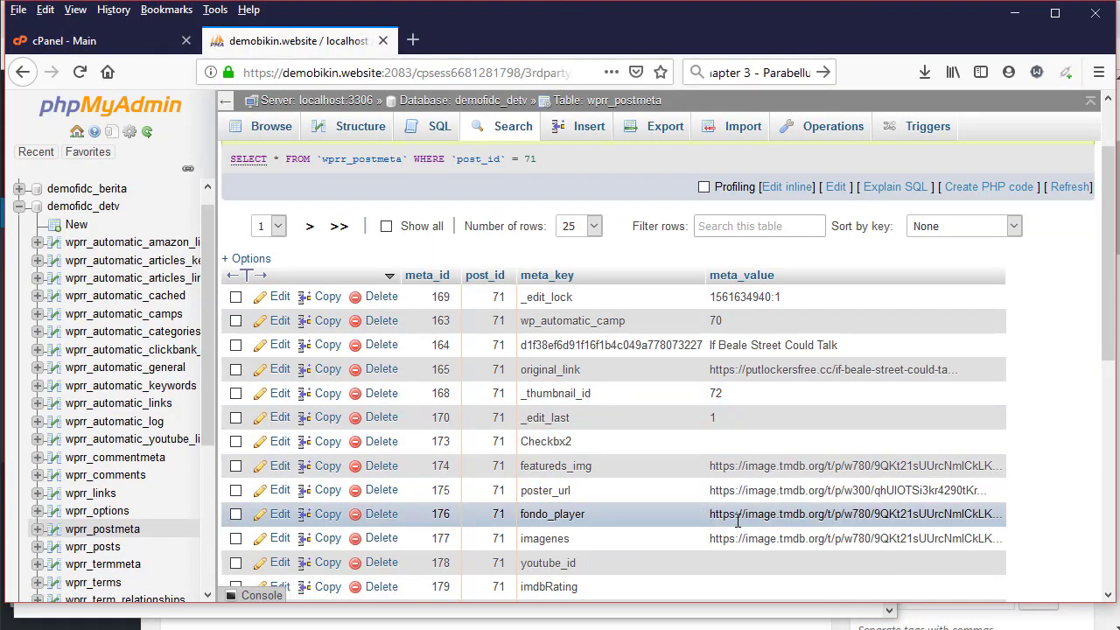
double_click(567, 538)
double_click(578, 534)
key("ctrl+c")
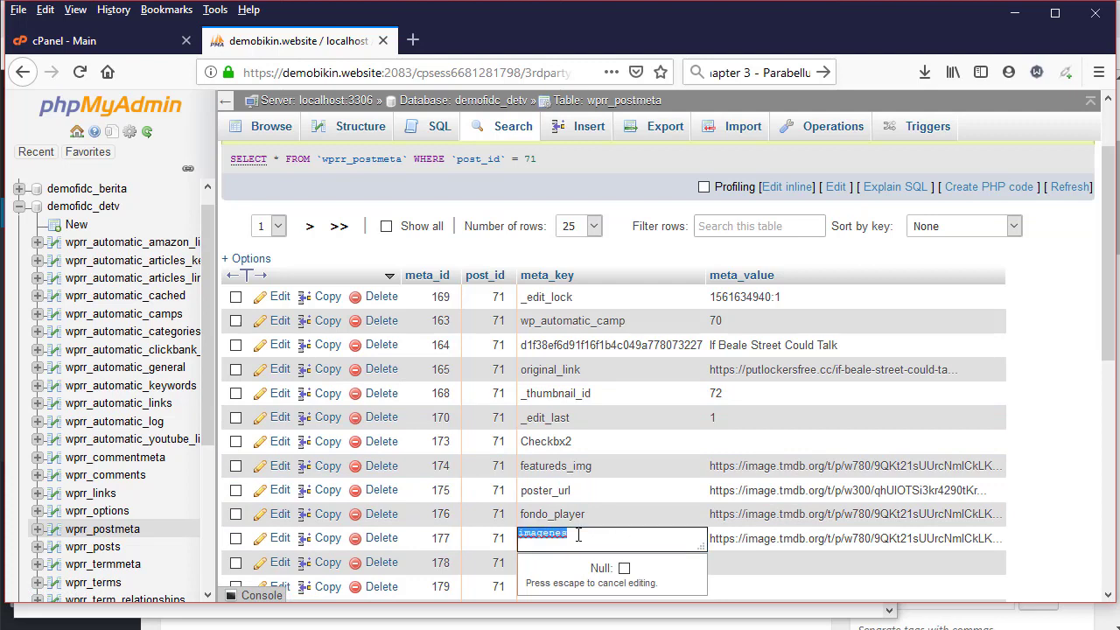
key("alt+Tab")
key("ctrl+v")
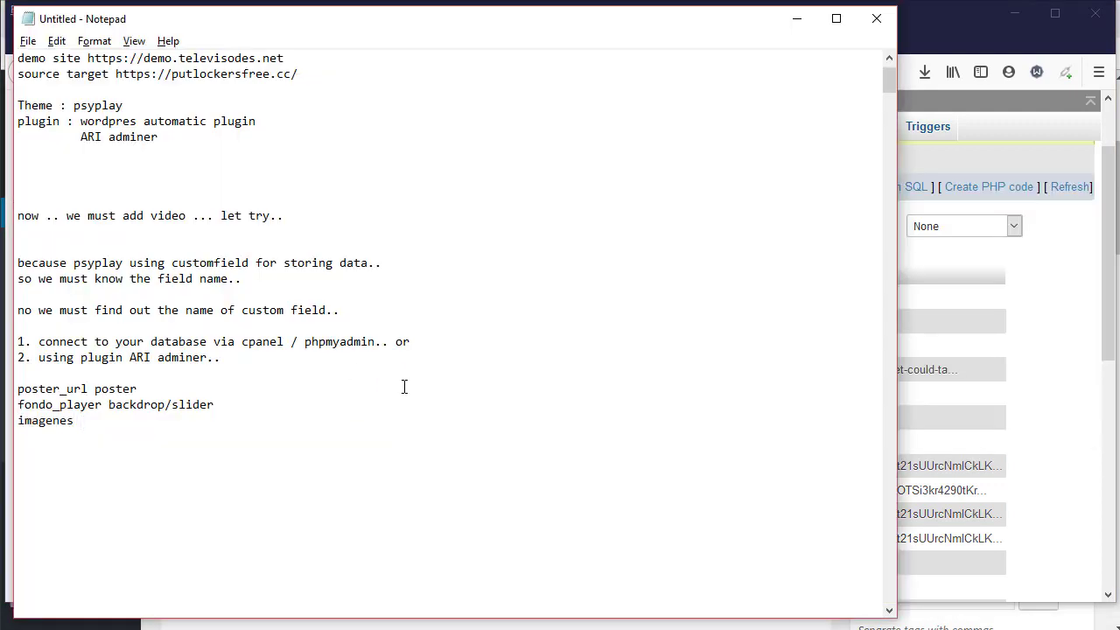
type("backdrop")
key("alt+Tab")
scroll(638, 429, "down", 2)
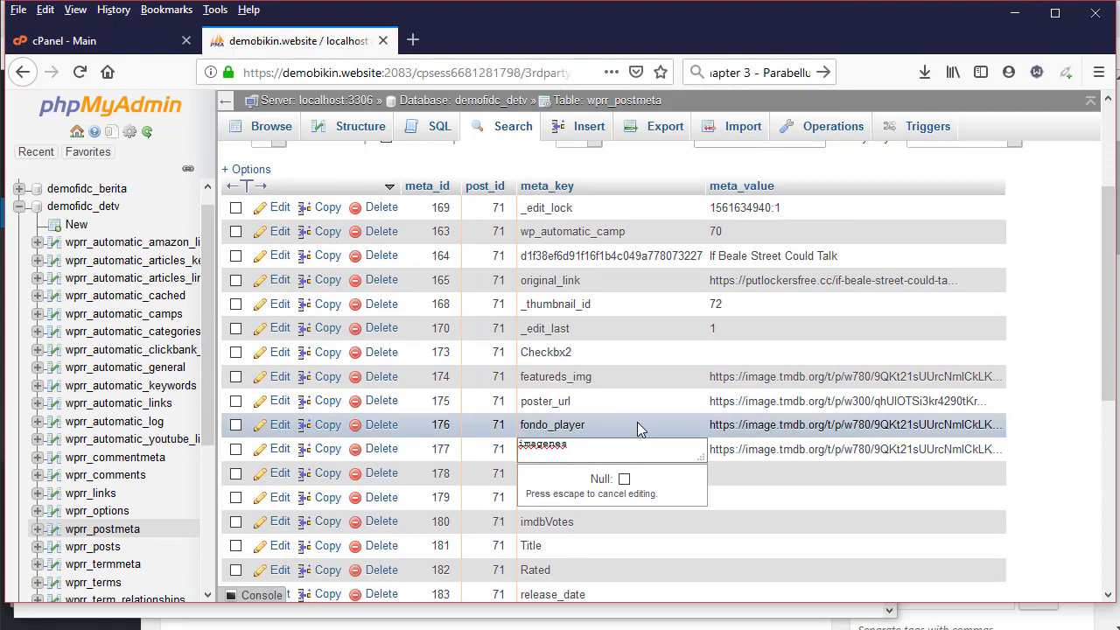
key("Return")
scroll(725, 499, "down", 5)
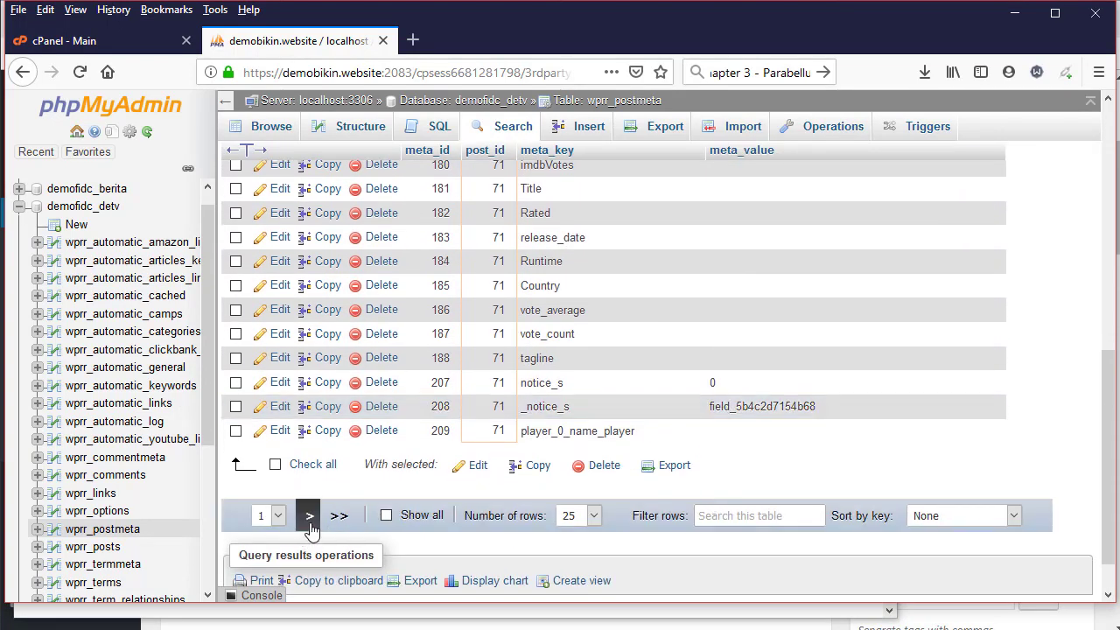
On the next results page, copy player_0_embed_player into the notes labelled 'embed code'
left_click(306, 514)
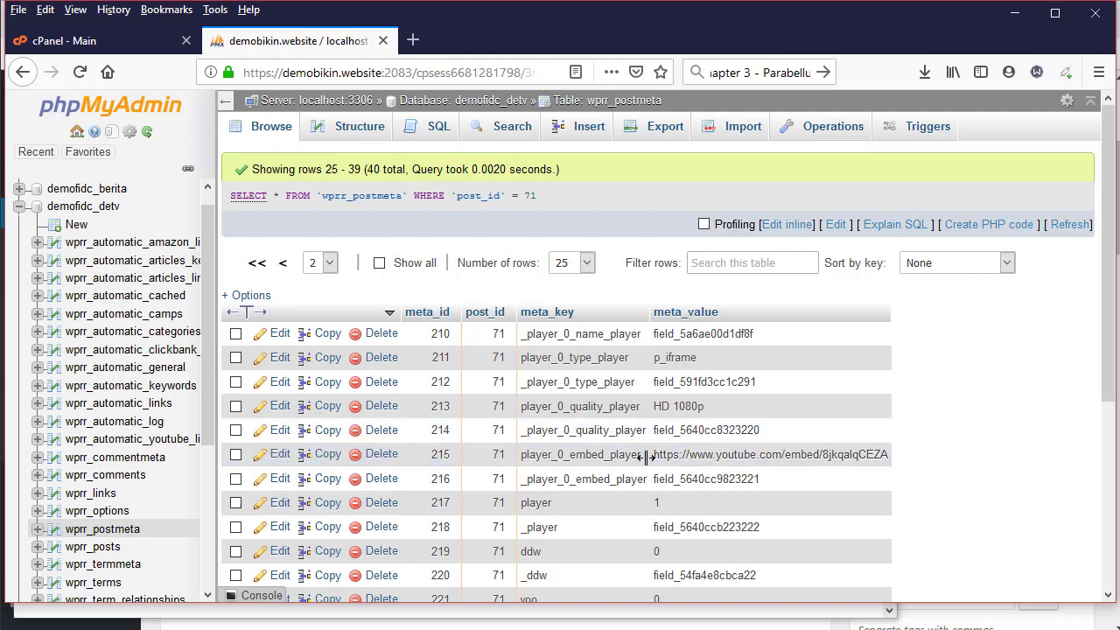
scroll(642, 457, "down", 2)
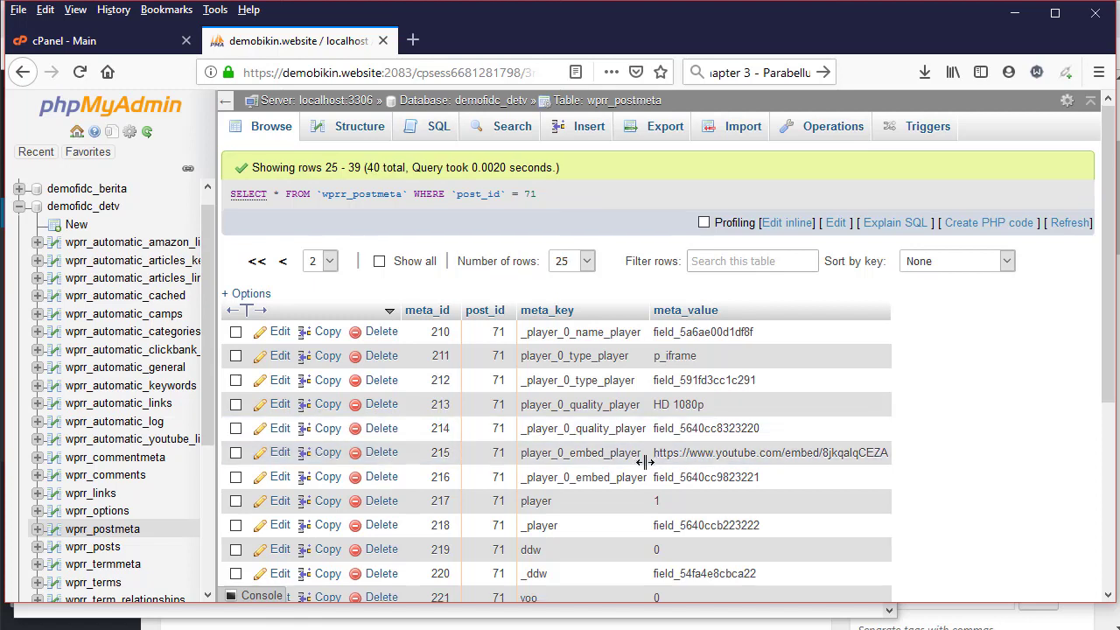
left_click_drag(644, 368, 523, 366)
key("ctrl+c")
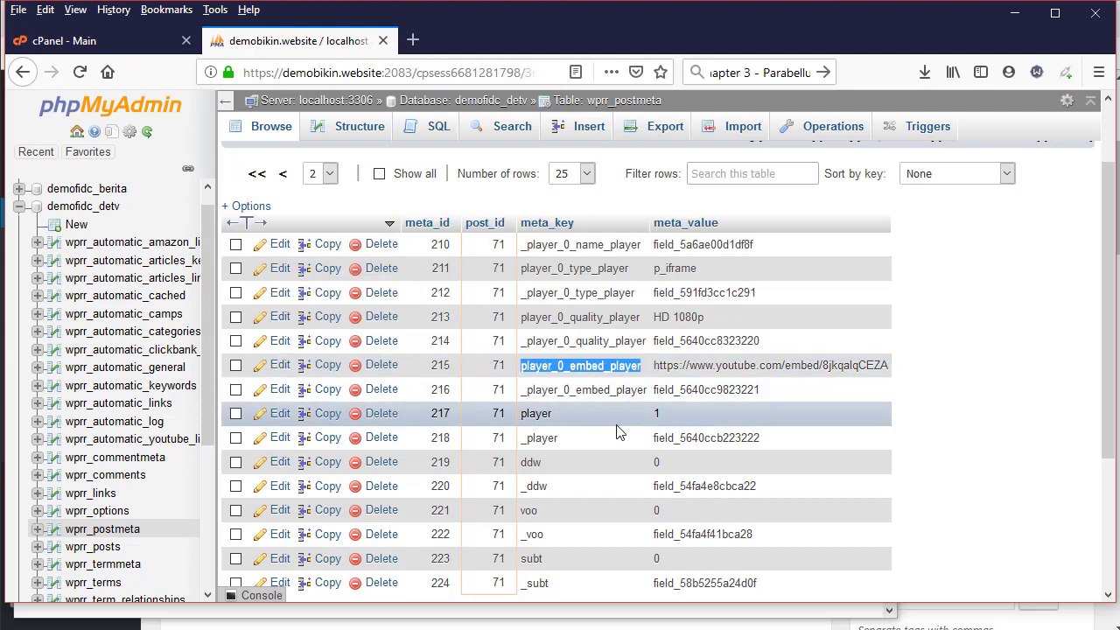
key("alt+Tab")
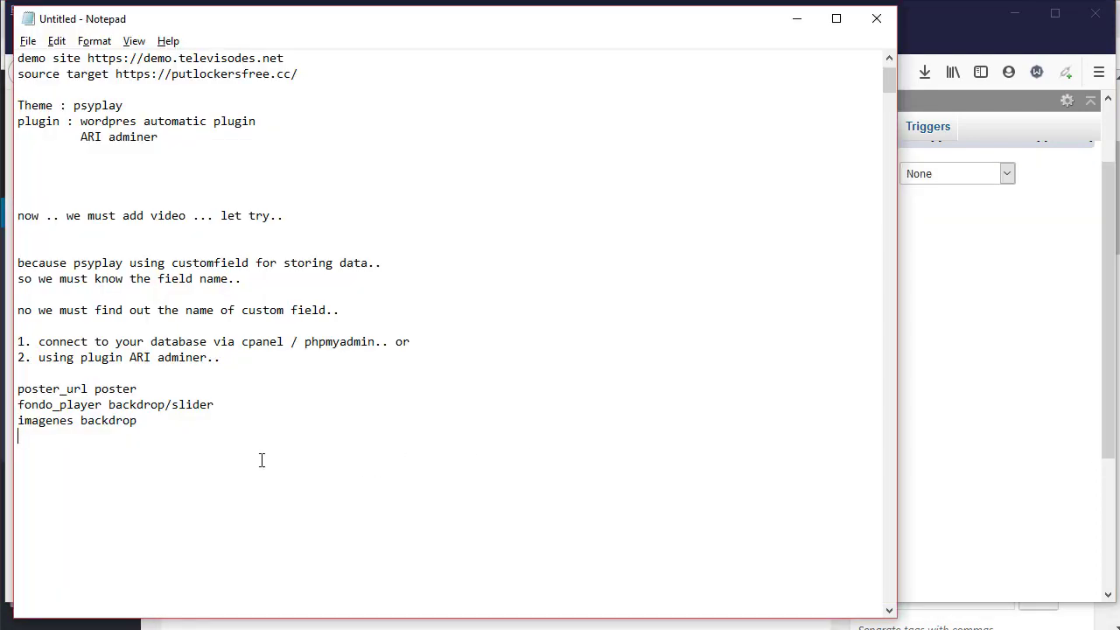
key("ctrl+v")
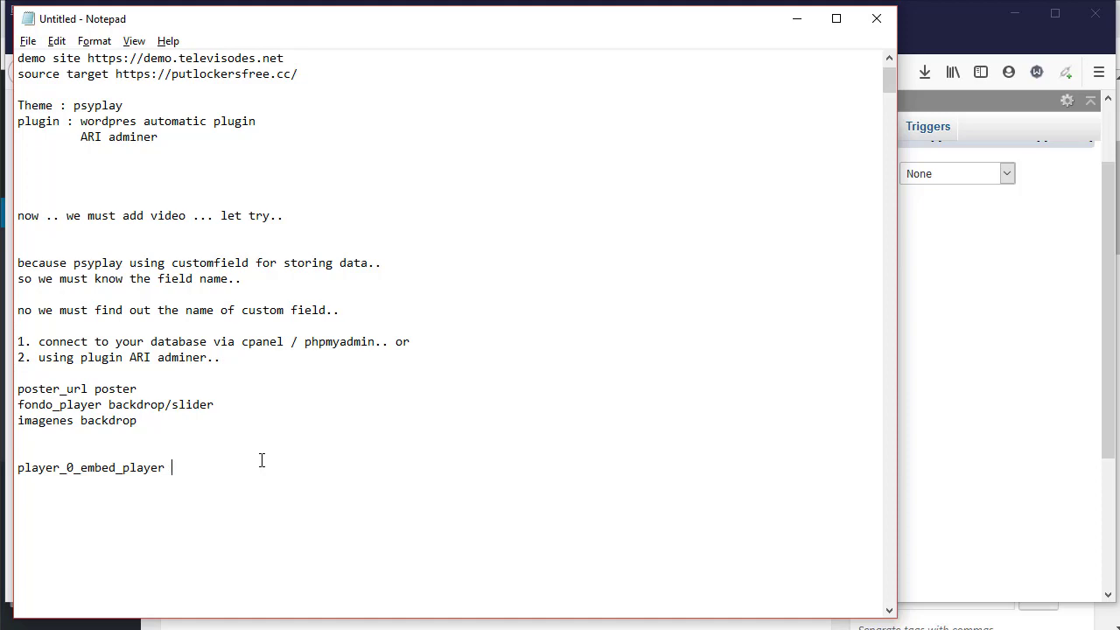
key("alt+Tab")
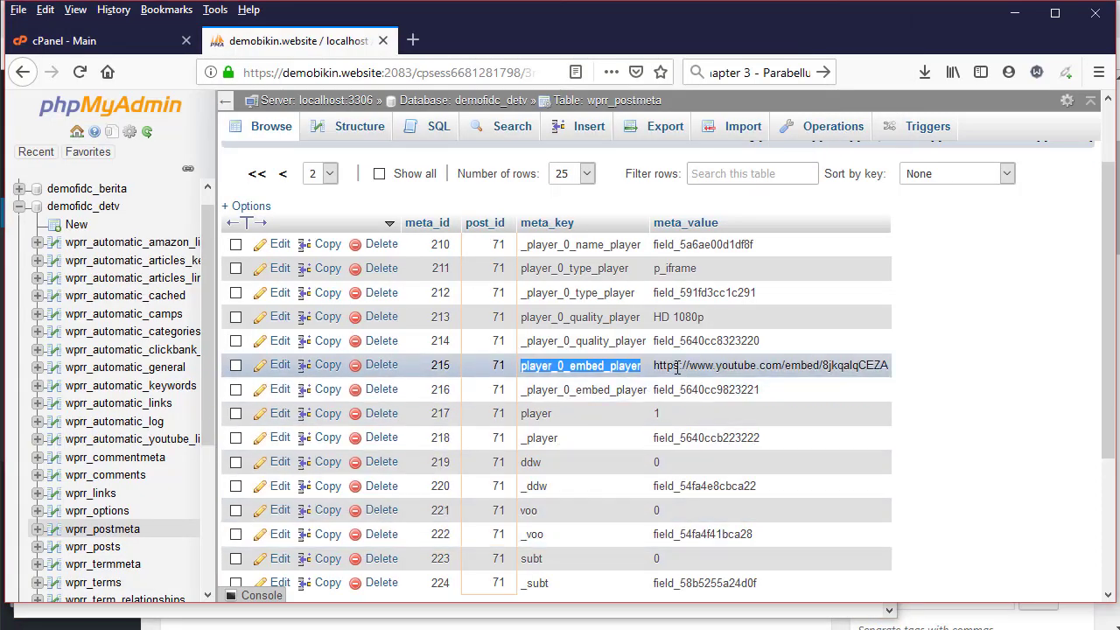
key("alt+Tab")
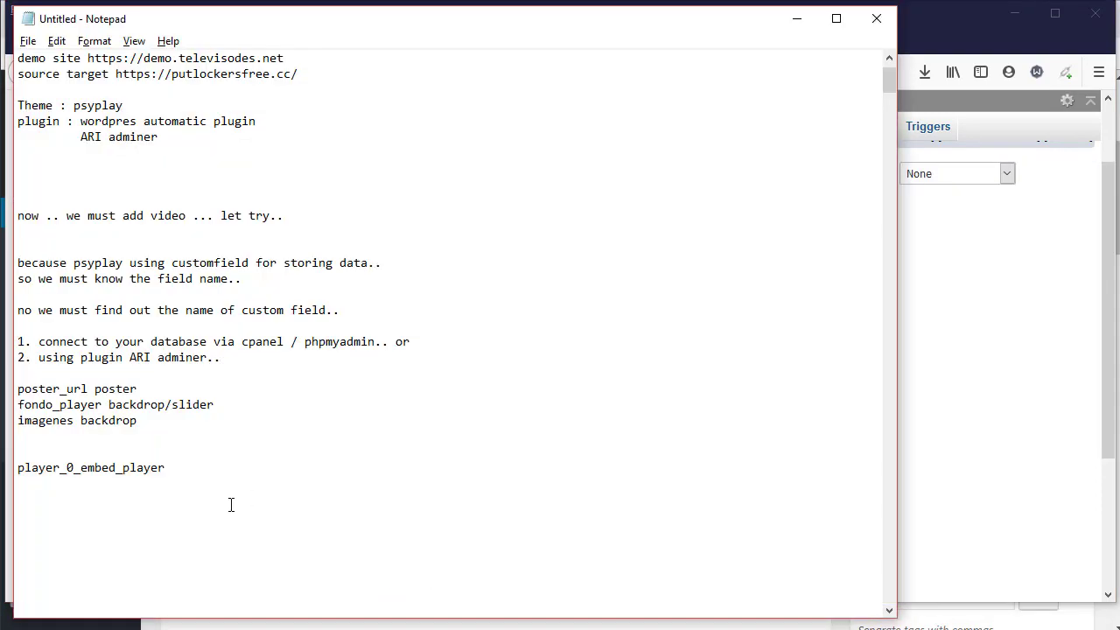
type("embed code")
key("alt+Tab")
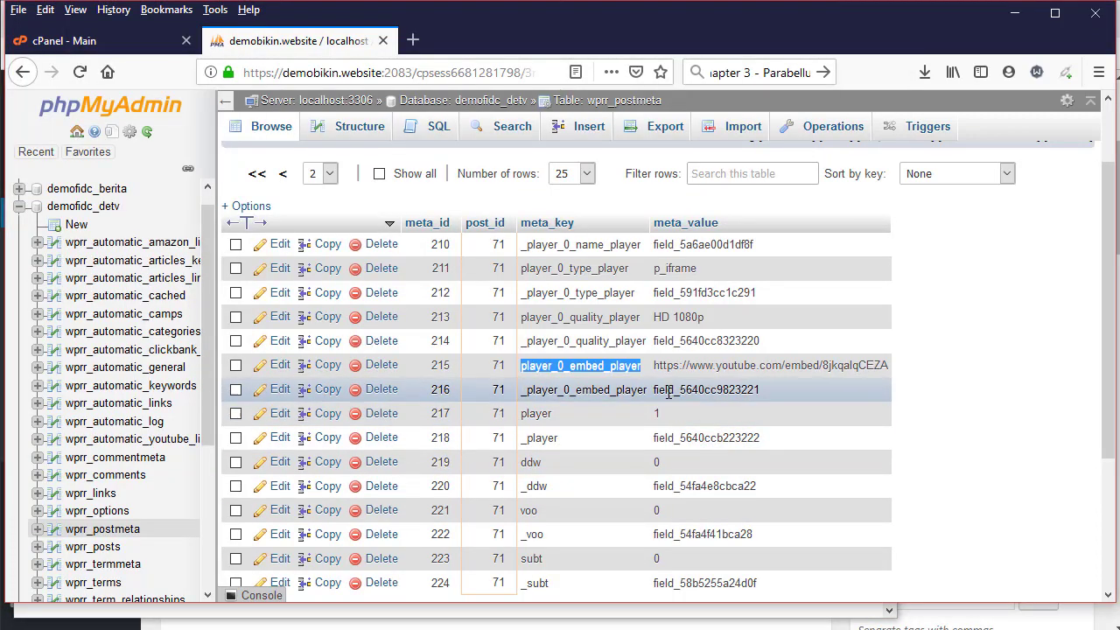
mouse_move(647, 389)
left_mouse_down()
mouse_move(552, 391)
mouse_move(644, 389)
left_mouse_up()
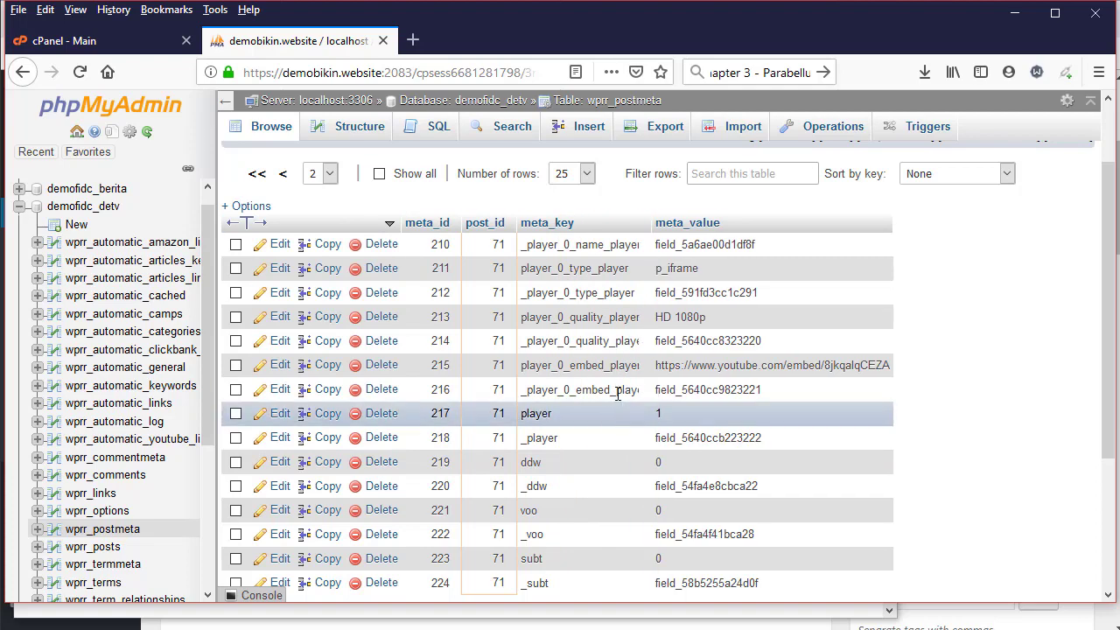
Widen the meta_key column and paste row 216's key _player_0_embed_player on a new notes line
double_click(604, 388)
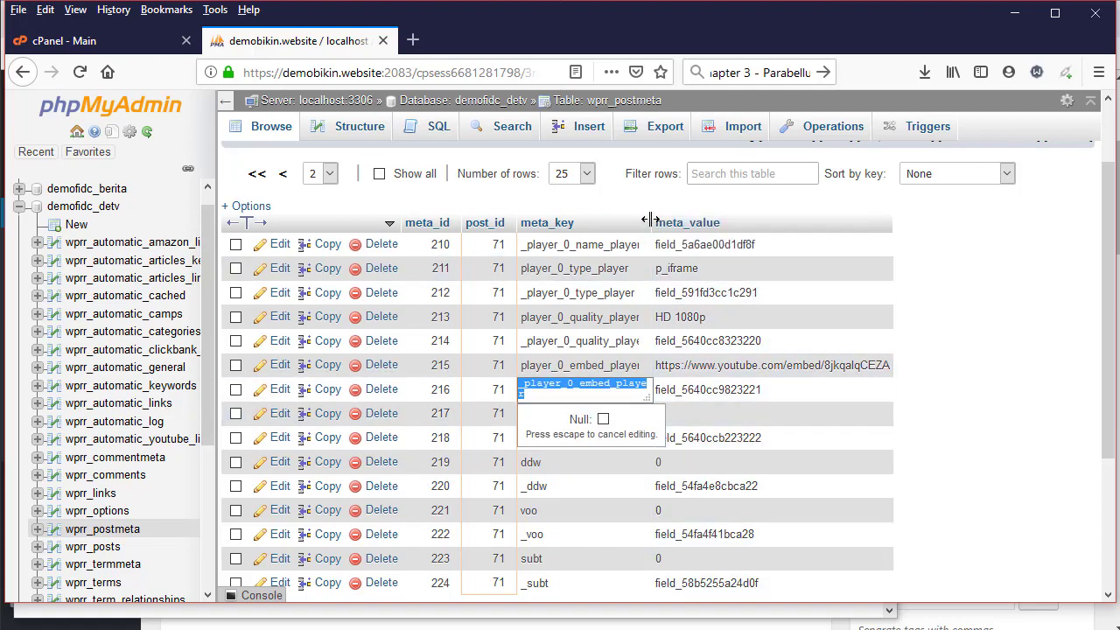
left_click_drag(649, 219, 670, 220)
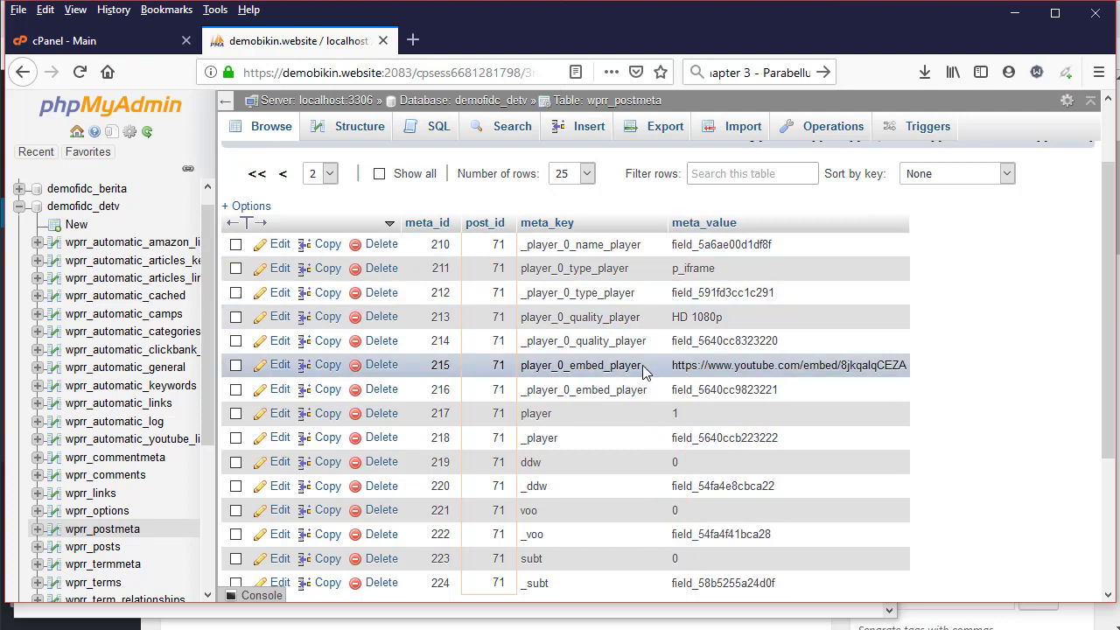
double_click(621, 389)
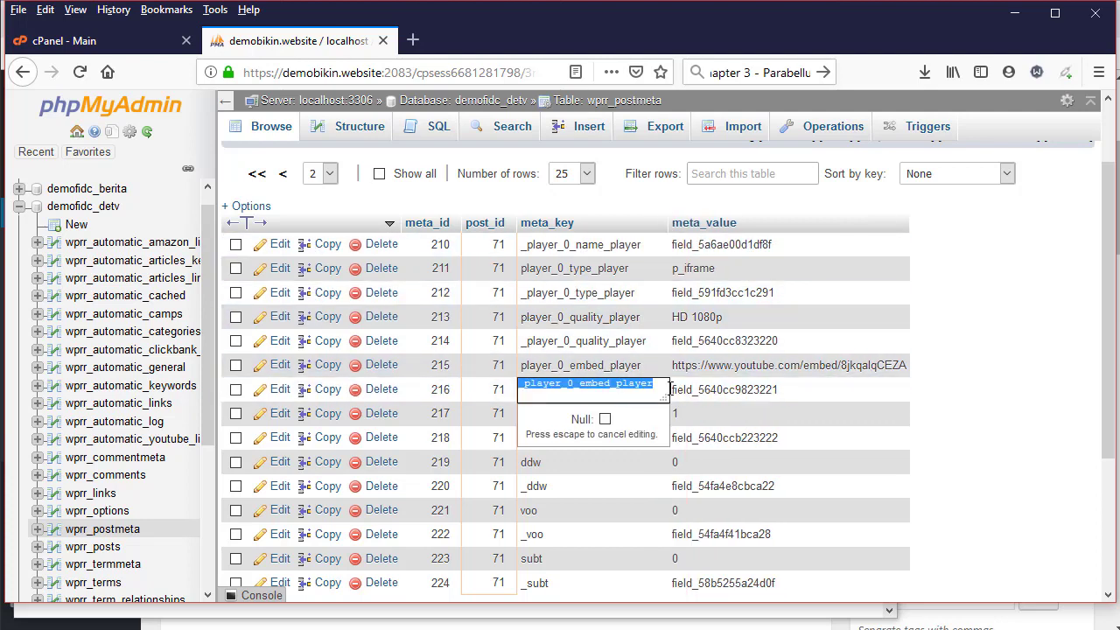
double_click(700, 389)
key("ctrl+c")
key("alt+Tab")
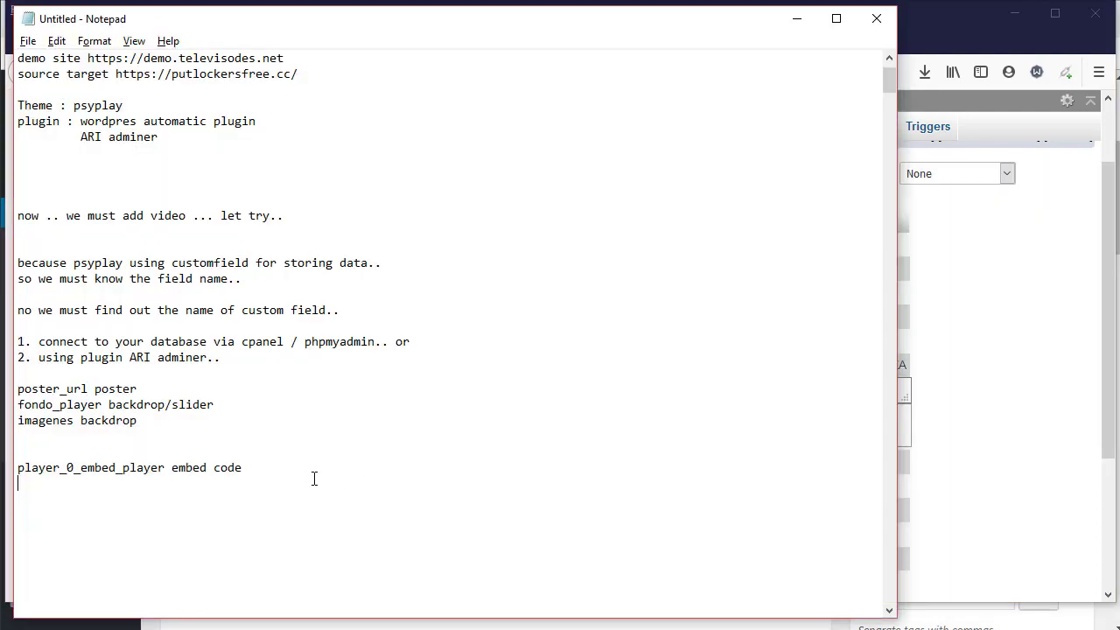
type("_player_0_embed_player")
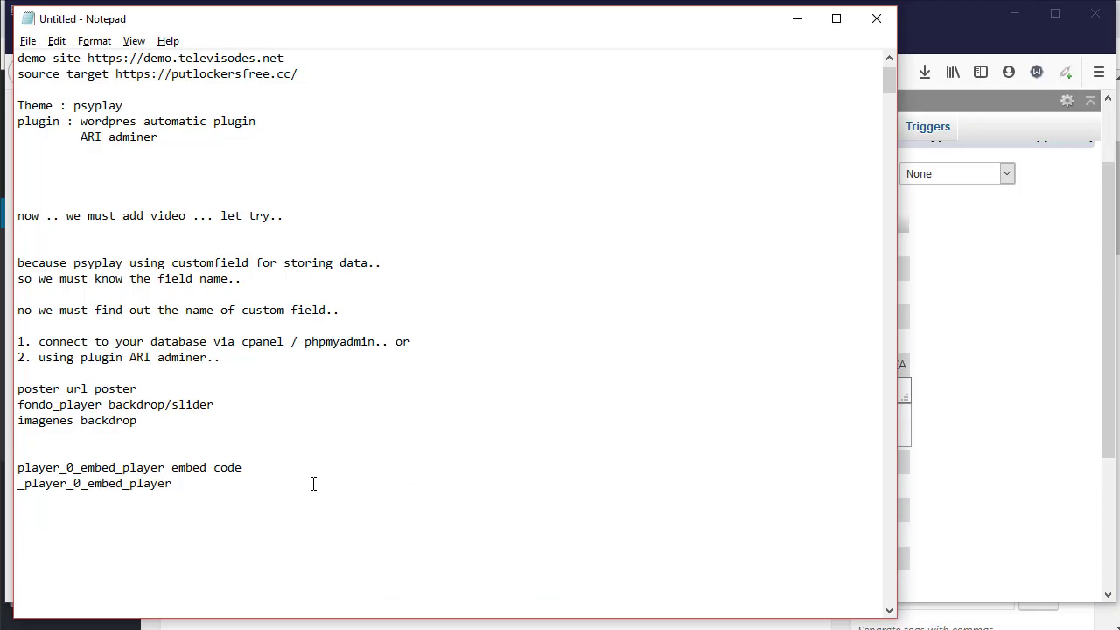
Replace the duplicated key with its value field_5640cc9823221 in the notes
type("_player_0_embed_player")
key("alt+Tab")
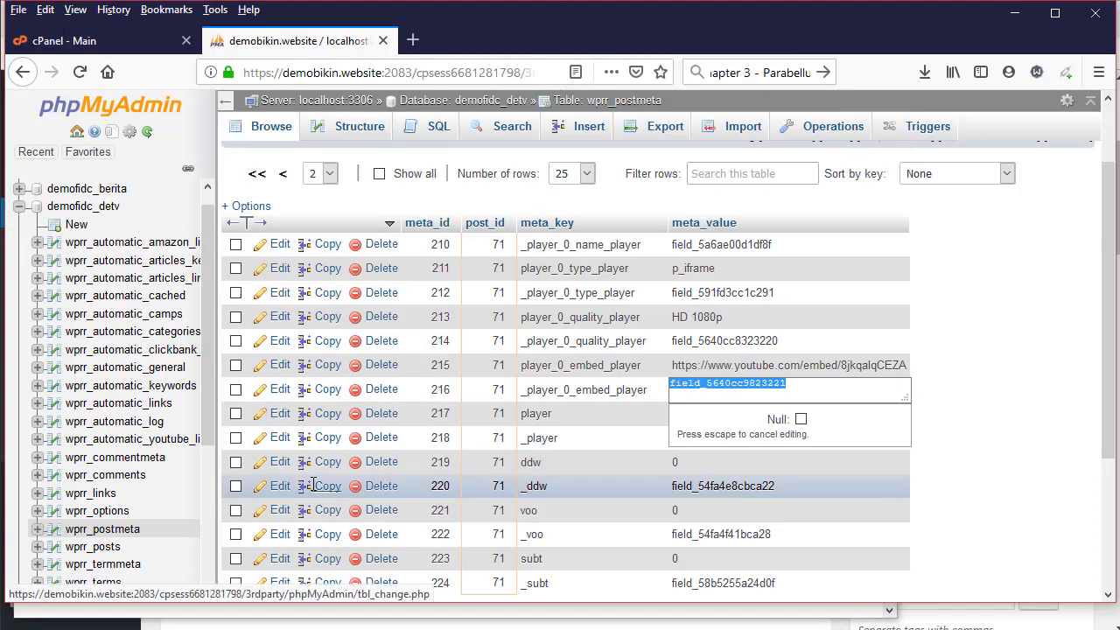
key("alt+Tab")
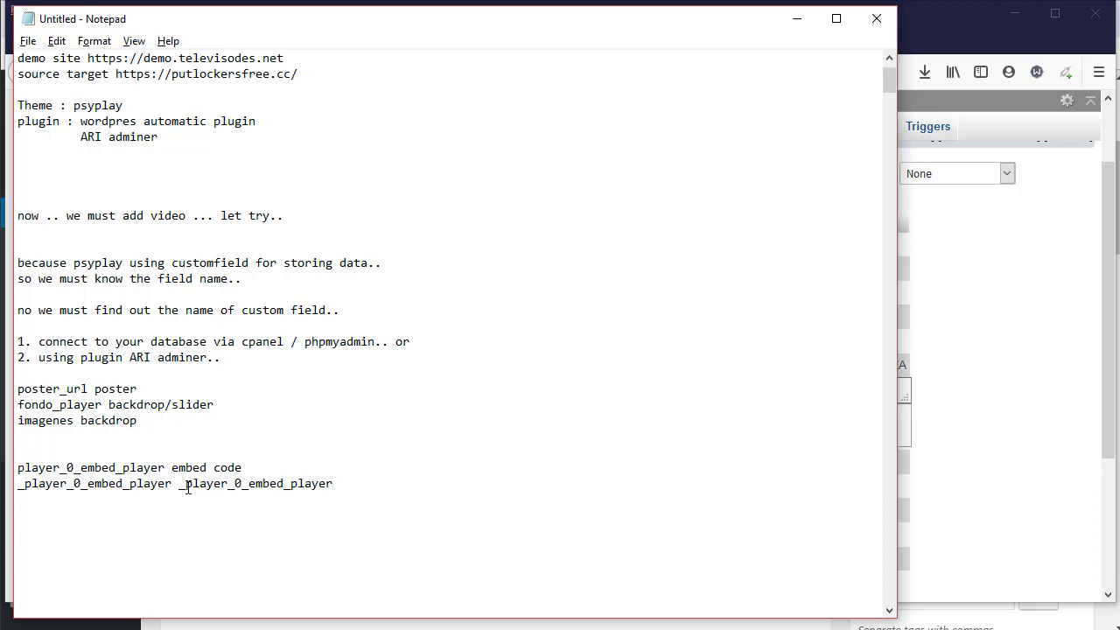
left_click_drag(178, 484, 361, 491)
key("ctrl+v")
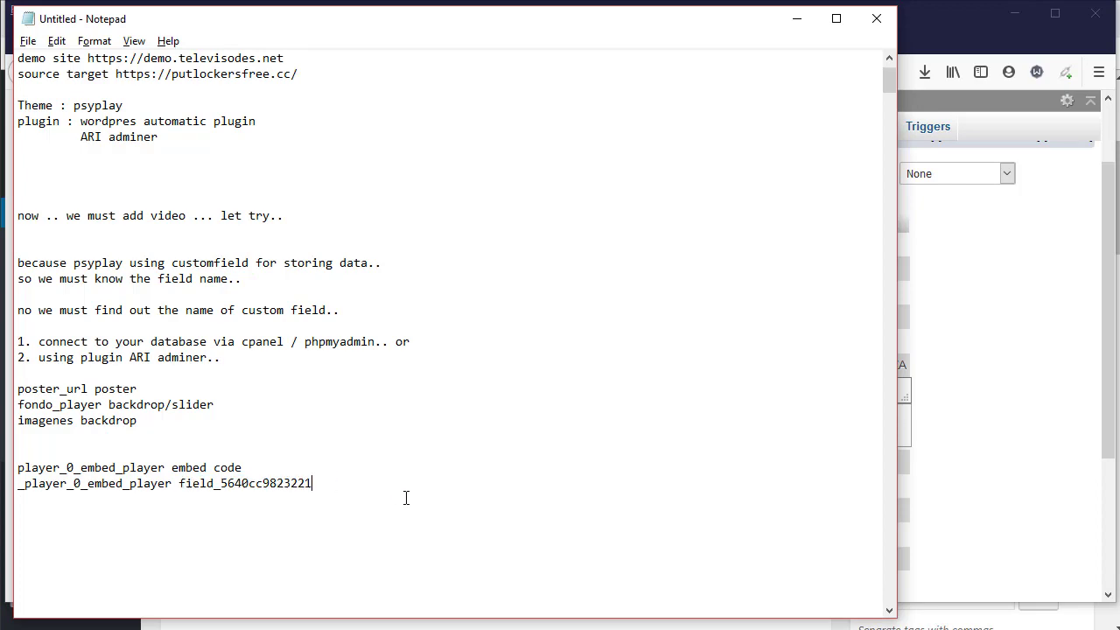
key("alt+Tab")
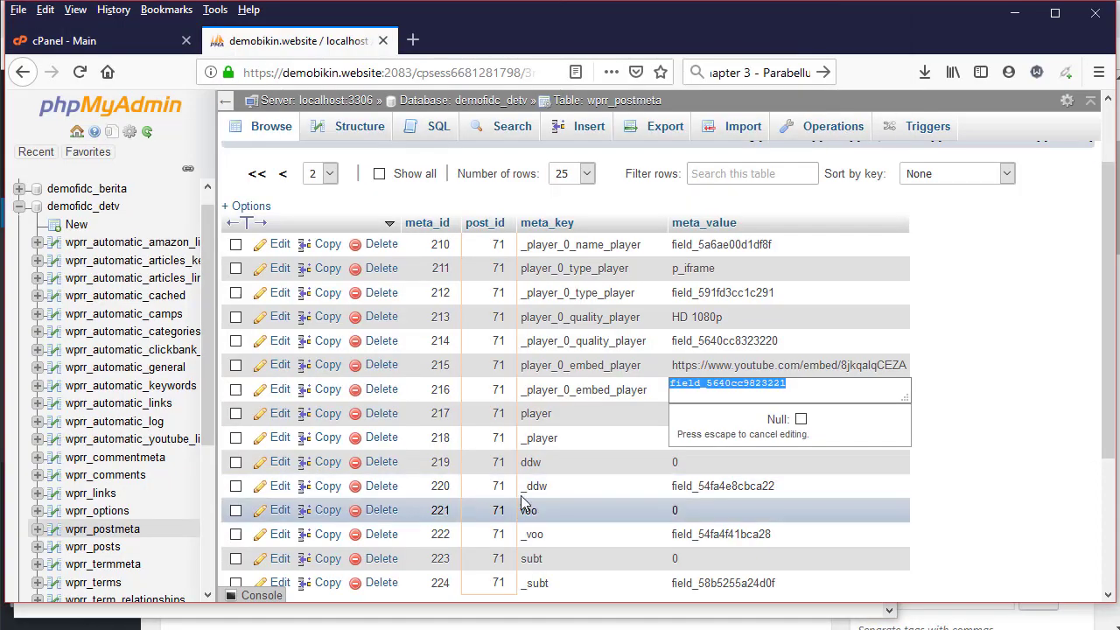
Add row 211's player_0_type_player with its value p_iframe to the notes
left_click(563, 418)
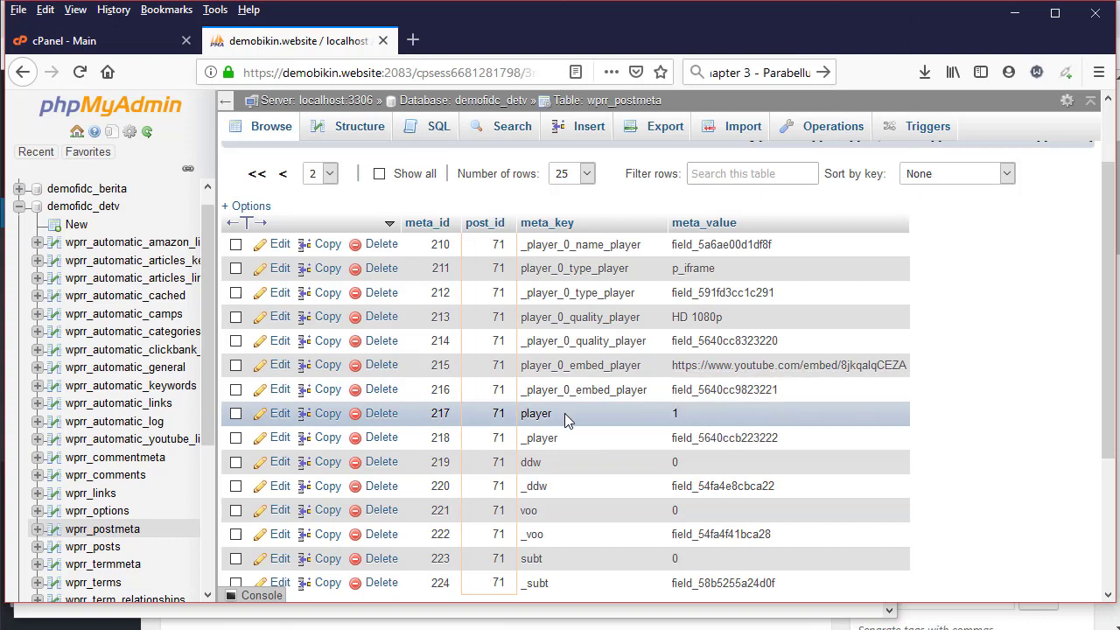
double_click(601, 265)
key("ctrl+c")
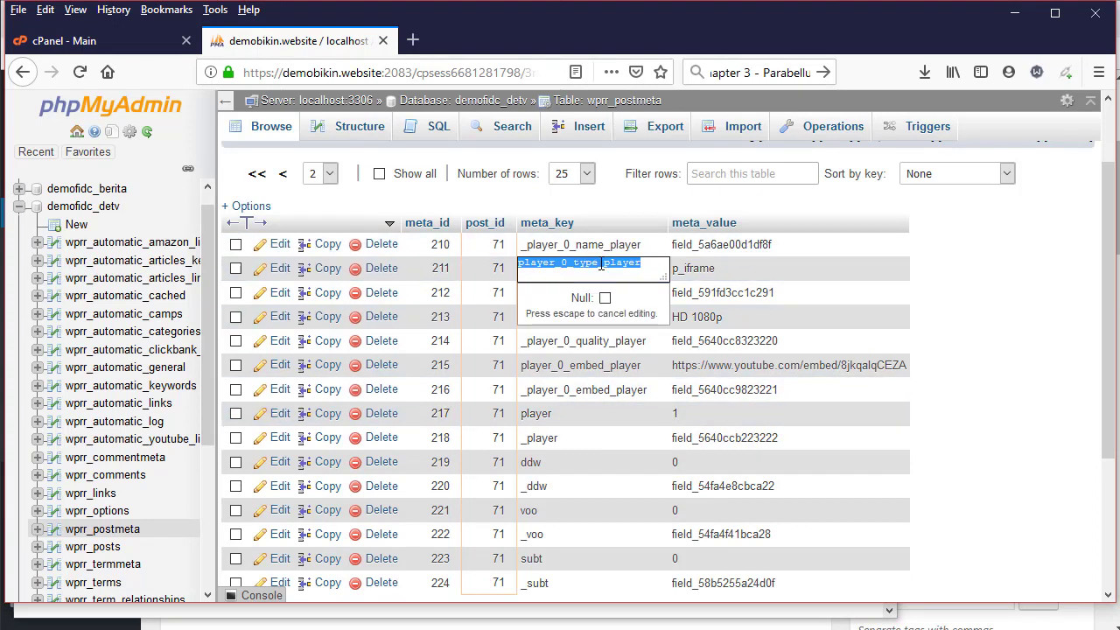
key("alt+Tab")
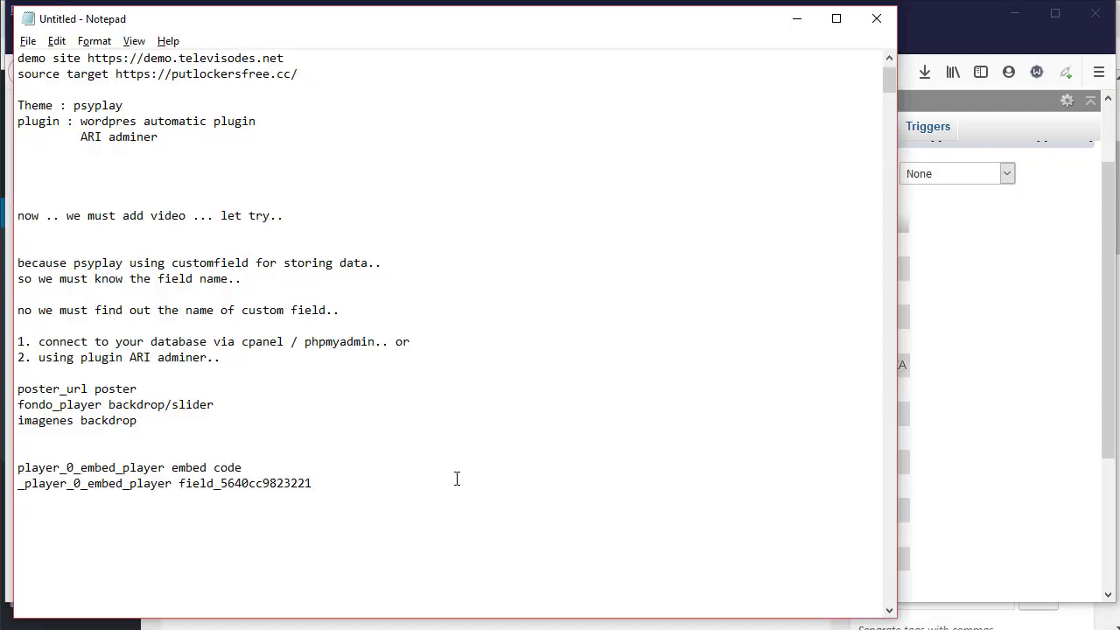
key("ctrl+v")
key("alt+Tab")
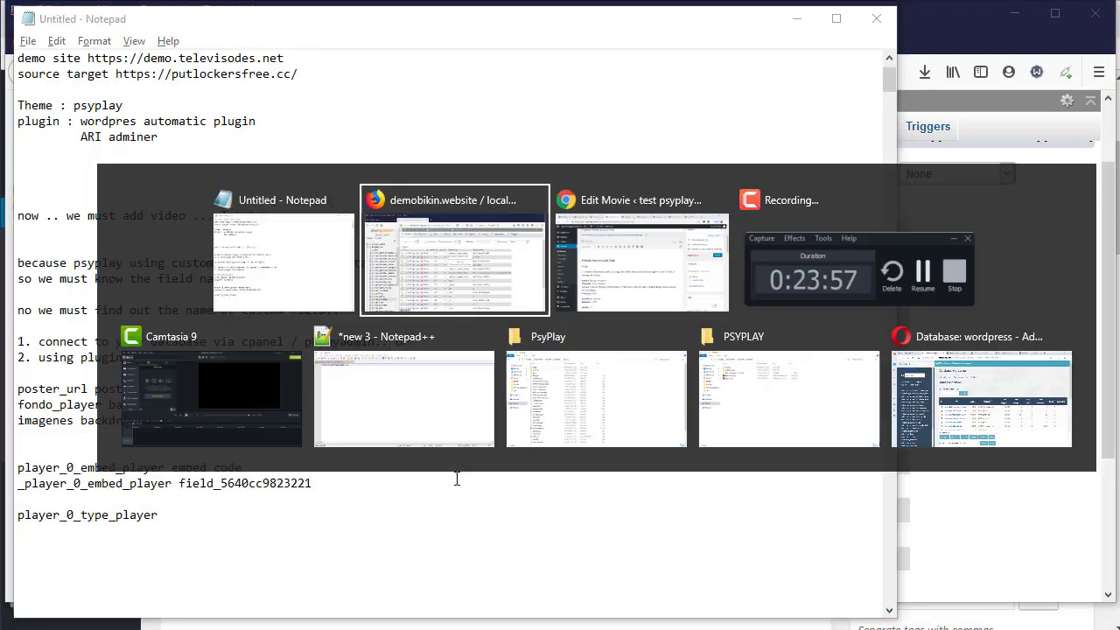
left_click(701, 265)
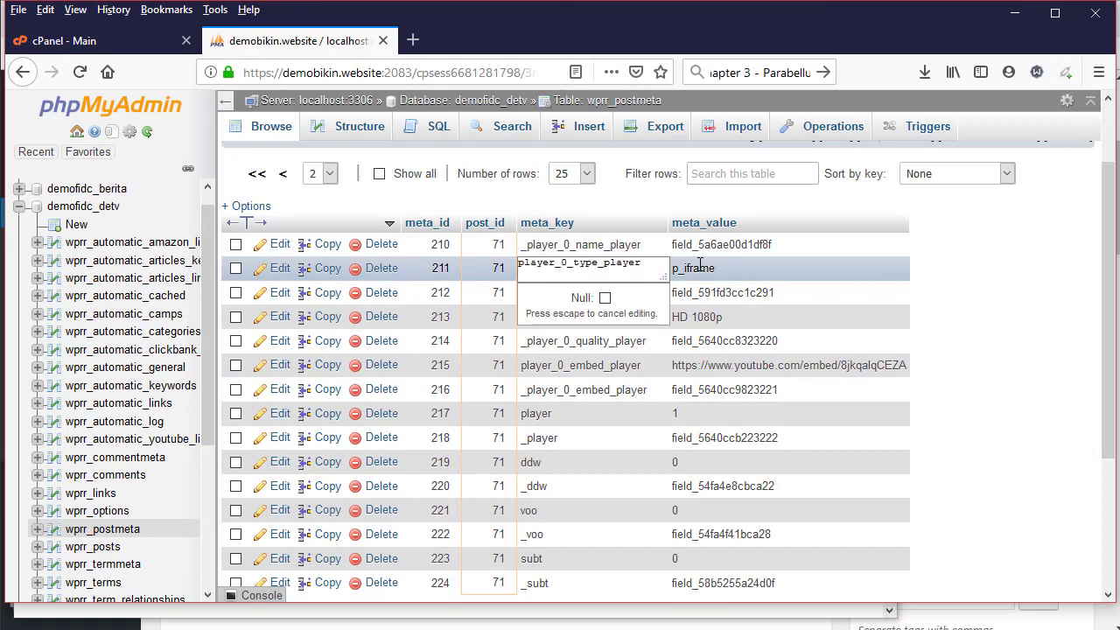
double_click(698, 273)
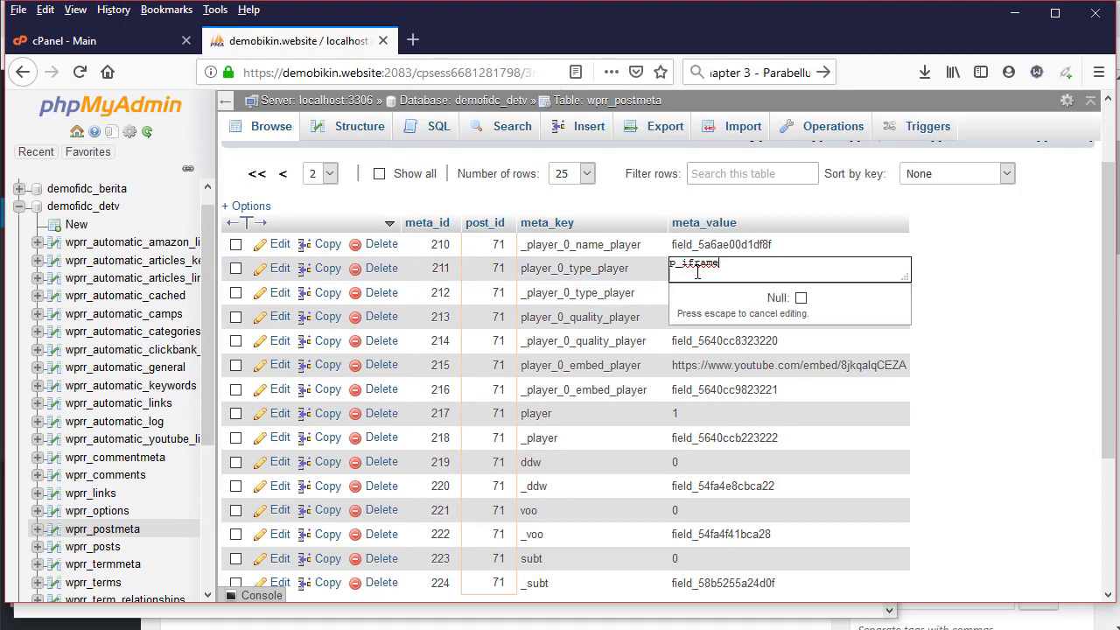
double_click(701, 265)
key("ctrl+c")
key("alt+Tab")
key("ctrl+v")
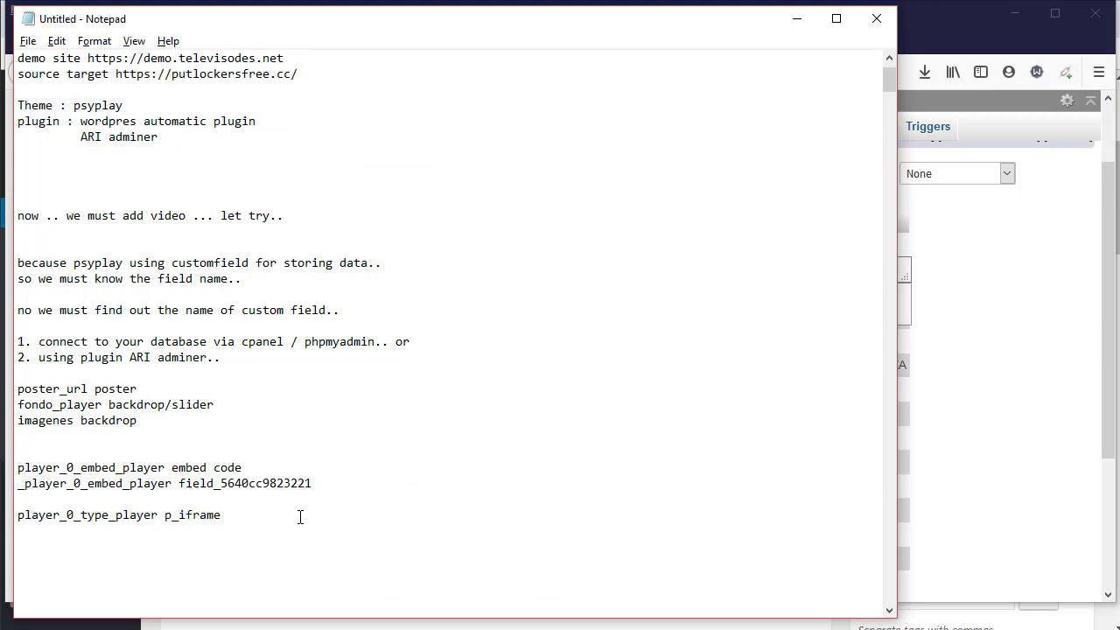
key("alt+Tab")
Paste row 210's key _player_0_name_player on a new line and copy its value field_5a6ae00d1df8f
left_click(564, 247)
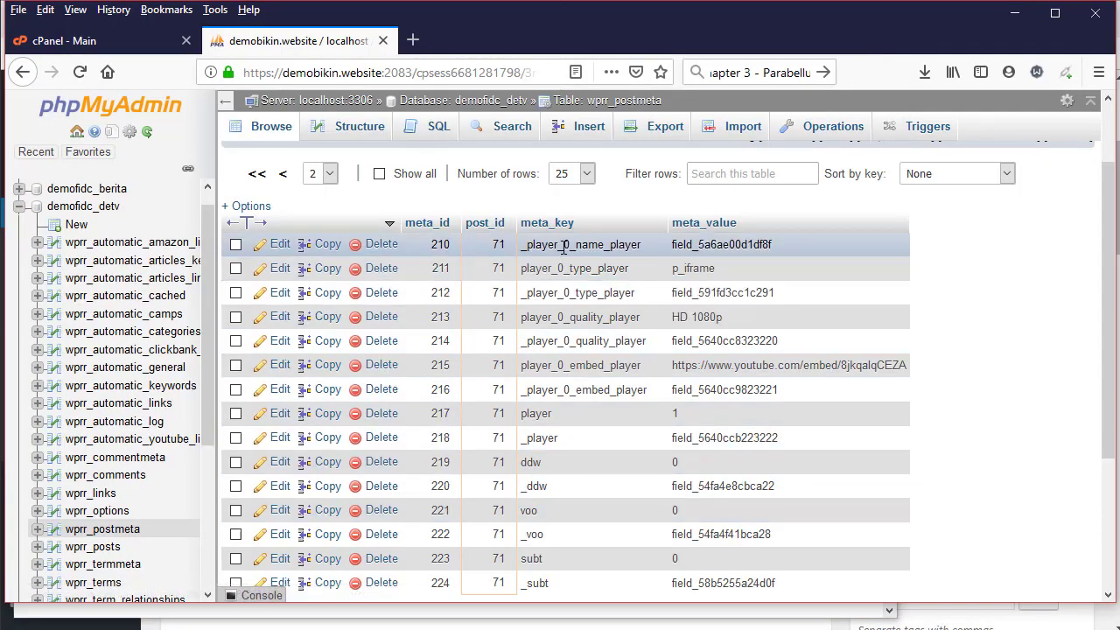
double_click(564, 248)
key("alt+Tab")
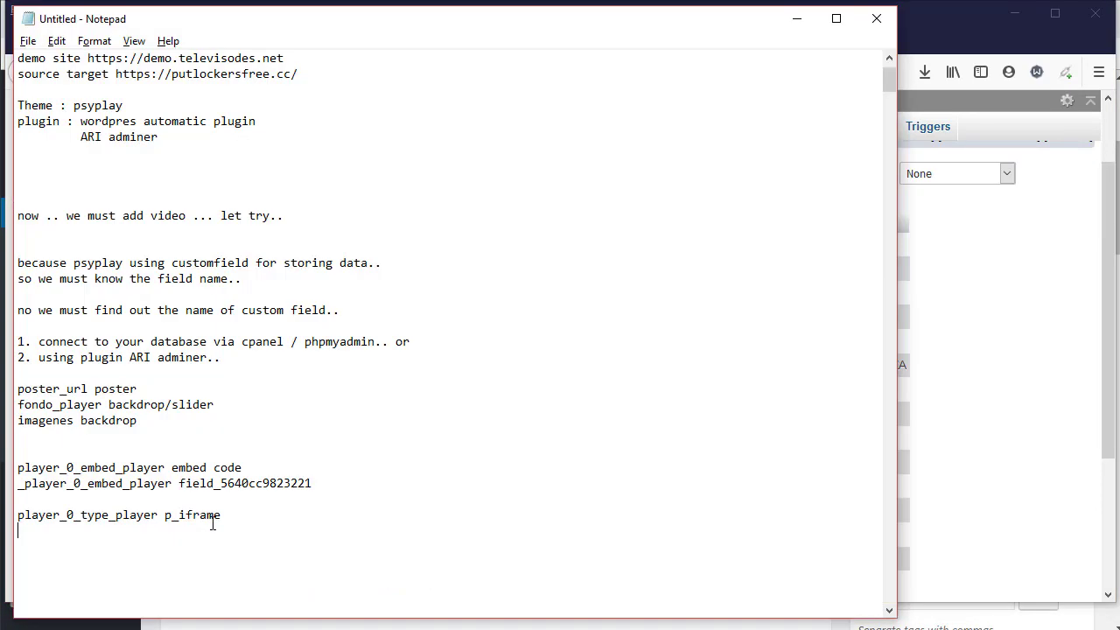
key("ctrl+v")
key("ctrl+v")
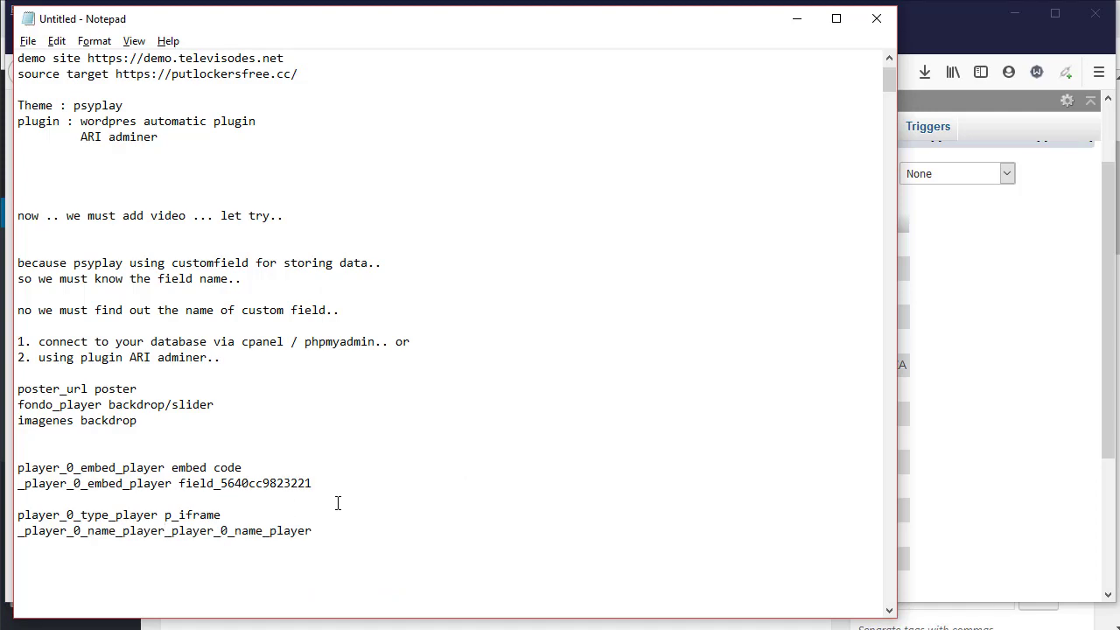
key("alt+Tab")
double_click(744, 239)
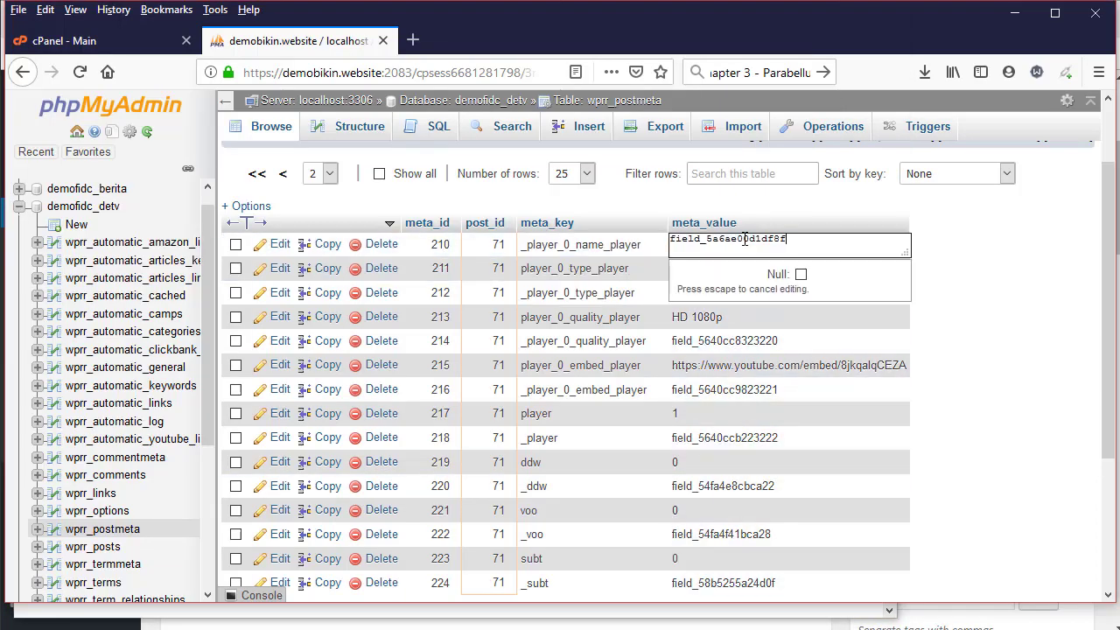
double_click(744, 239)
key("alt+Tab")
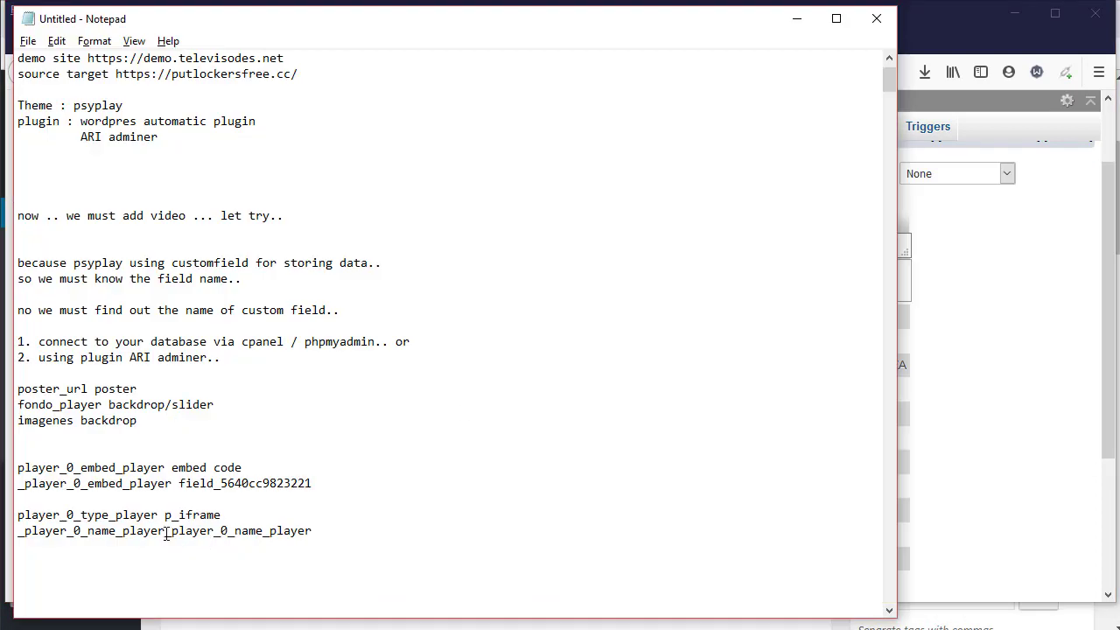
Replace the duplicated key with field_5a6ae00d1df8f on the _player_0_name_player line
left_click_drag(172, 532, 313, 532)
left_click(344, 530)
left_click_drag(171, 530, 332, 533)
key("BackSpace")
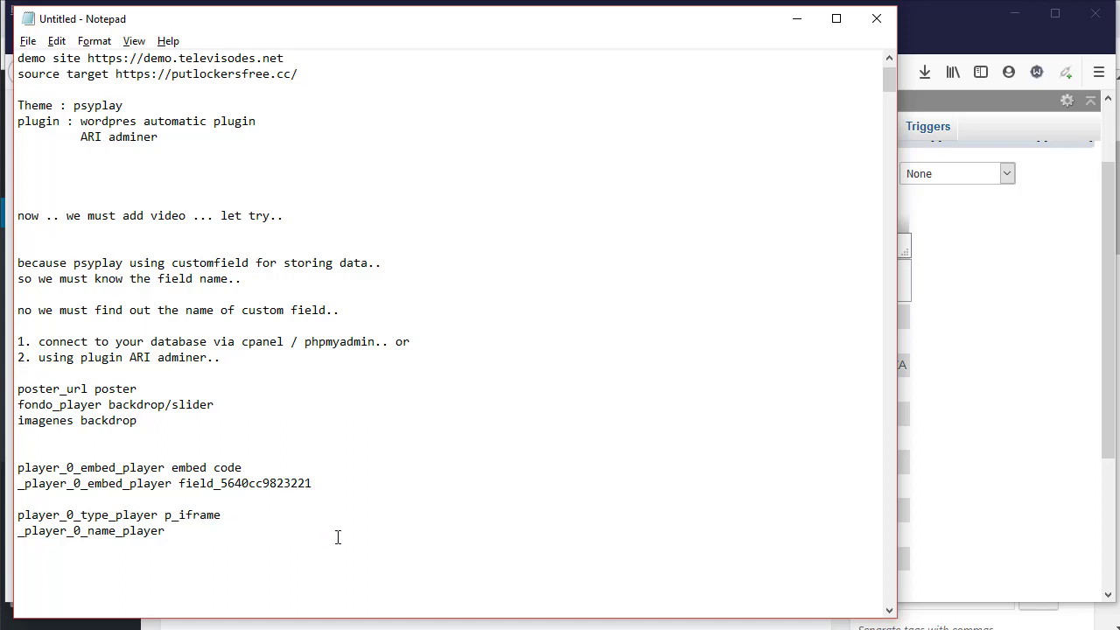
key("ctrl+v")
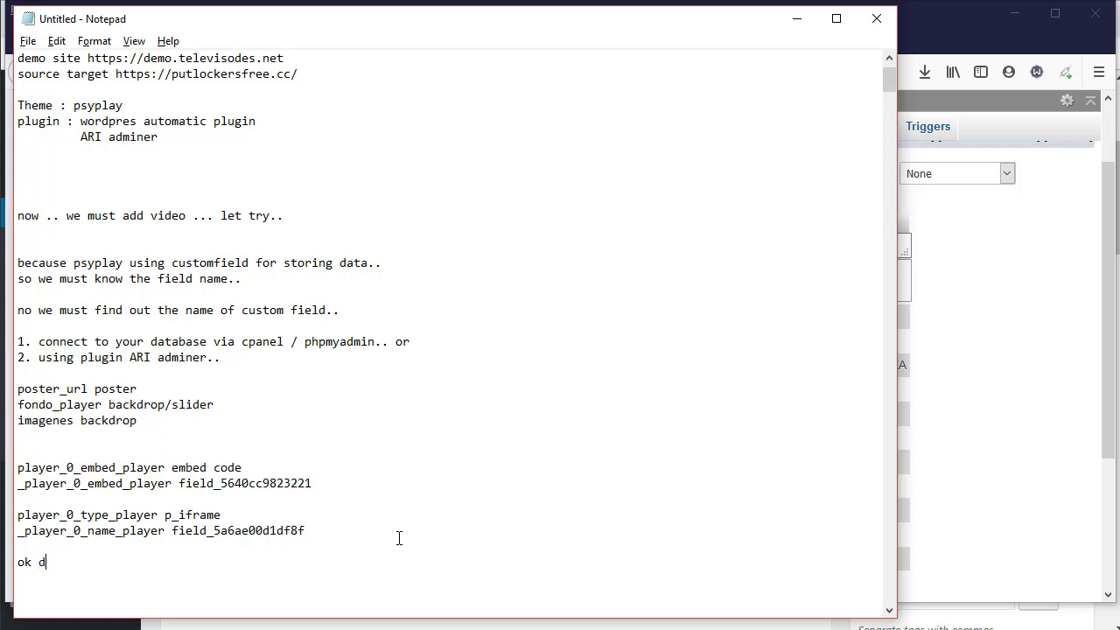
Add a reminder to do this for all custom field names and put them into plugin settings
type("o it for all customfield name")
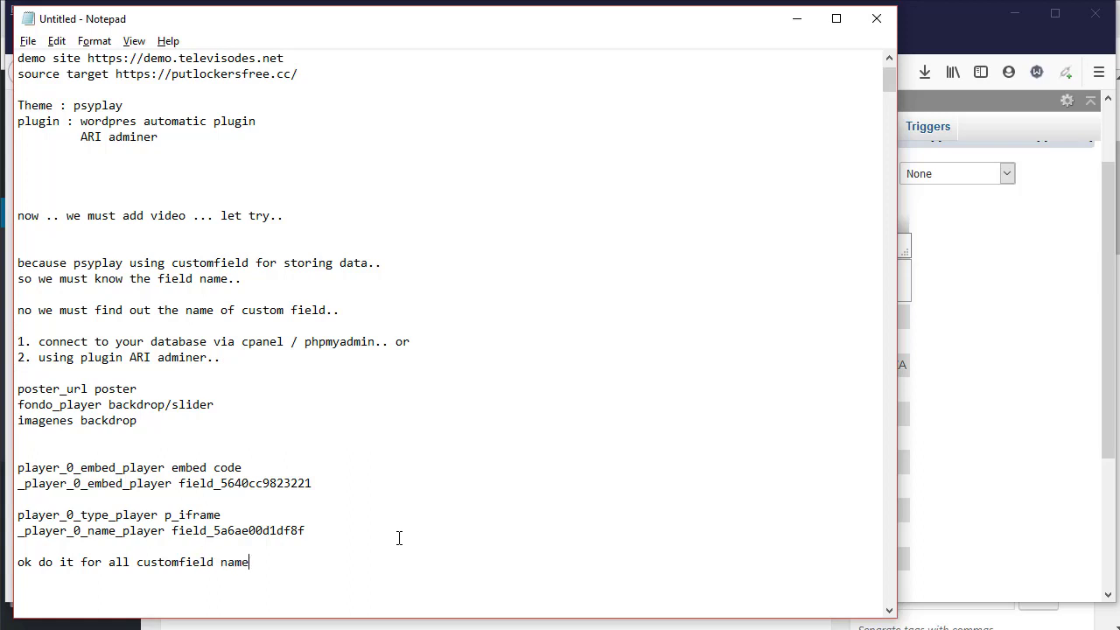
type(".. and put to the plugin setting..")
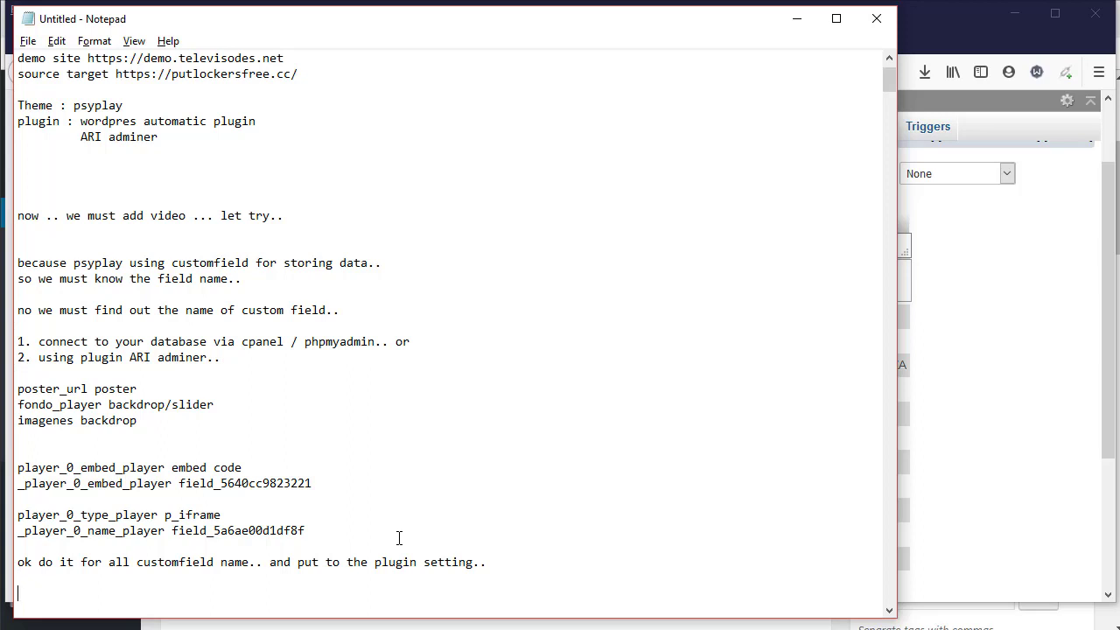
type("1ewt we tr")
key("BackSpace")
key("BackSpace")
key("BackSpace")
key("BackSpace")
key("BackSpace")
key("BackSpace")
key("BackSpace")
key("BackSpace")
key("BackSpace")
key("BackSpace")
key("alt+Tab")
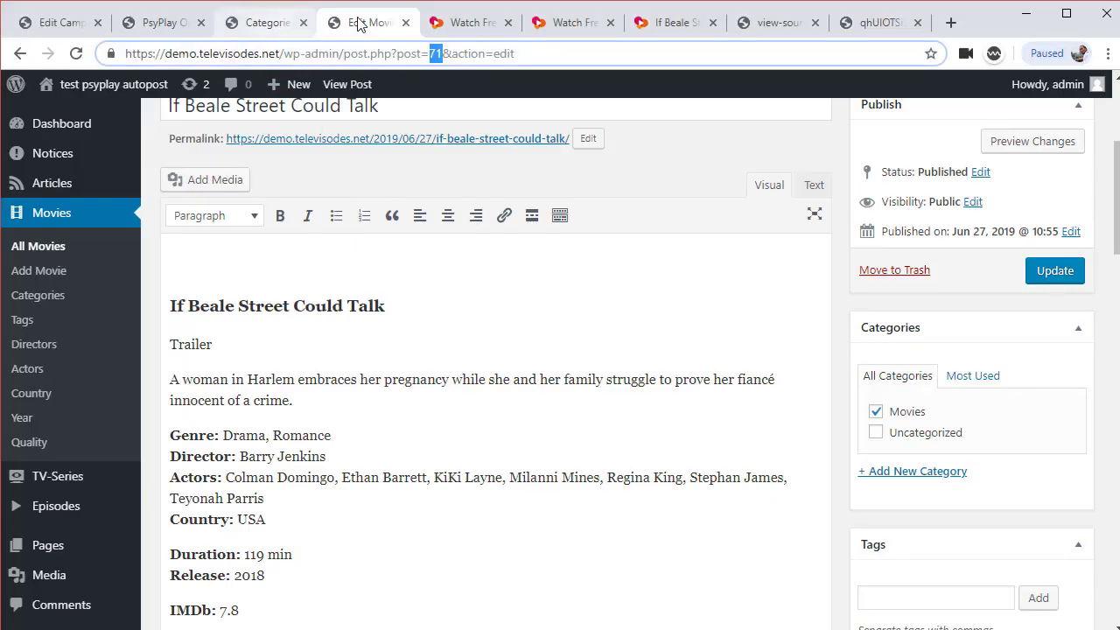
Close the Edit Movie, Categories, PsyPlay Options and other unneeded tabs, leaving the campaign page
left_click(405, 24)
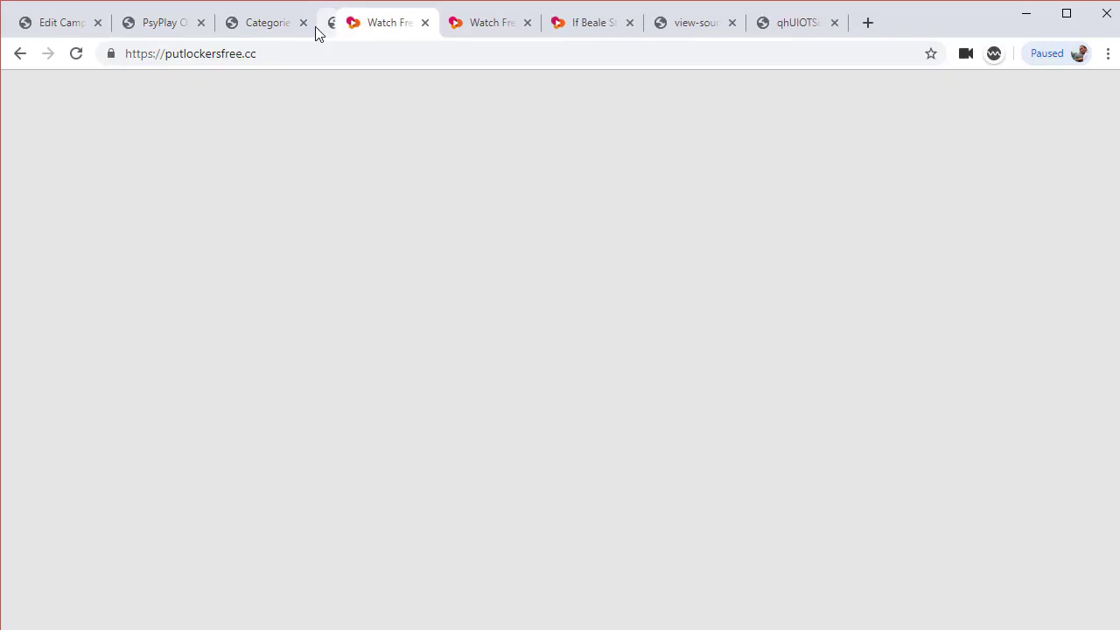
left_click(313, 29)
left_click(303, 23)
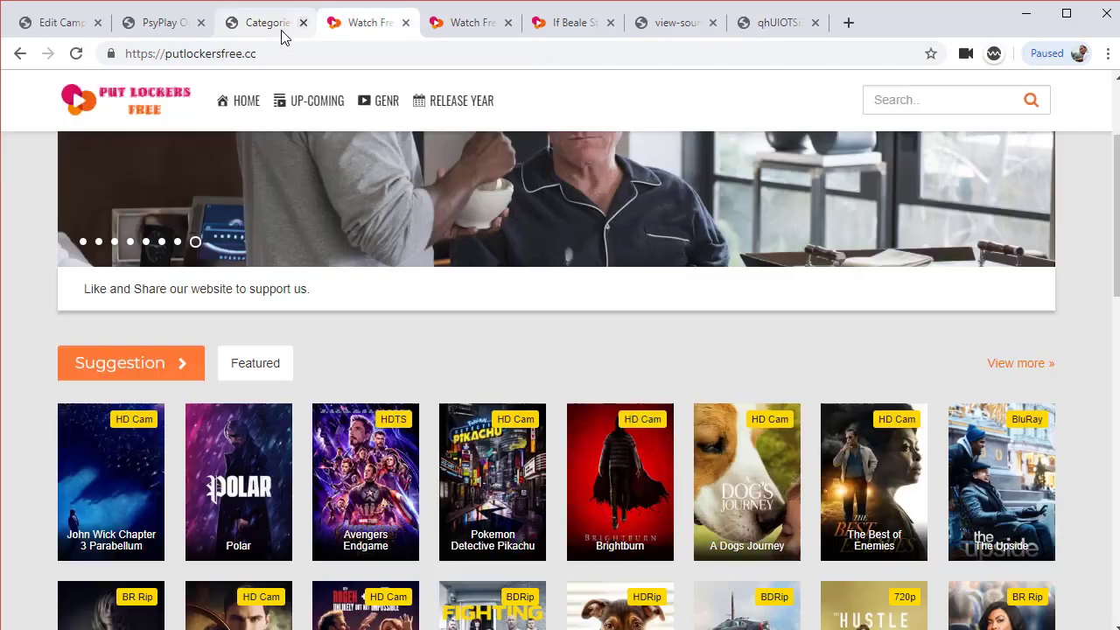
left_click(179, 24)
left_click(200, 23)
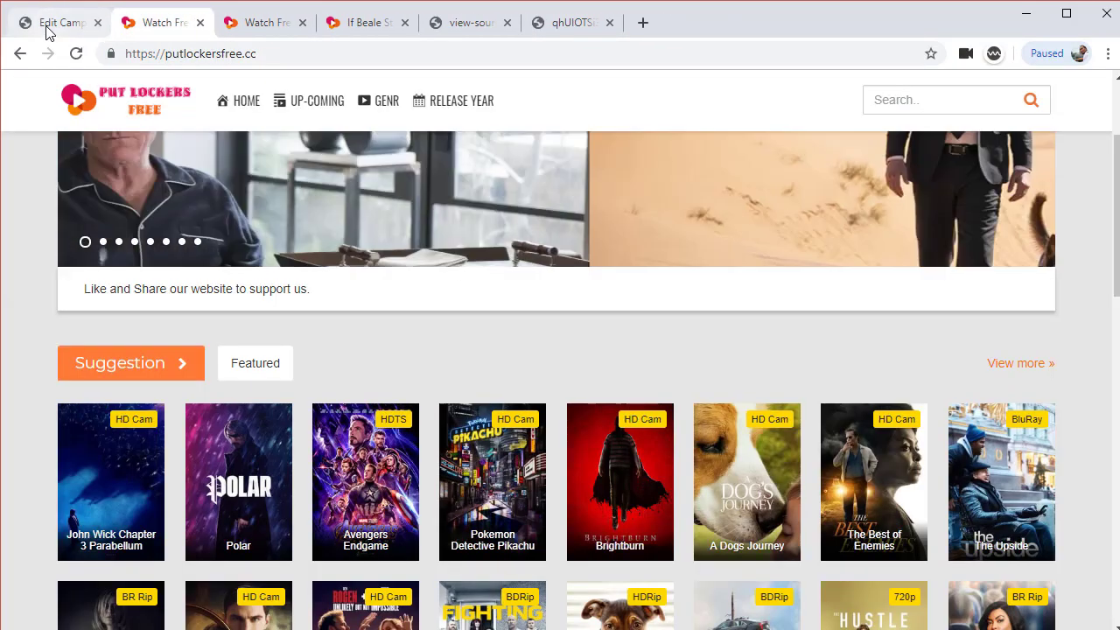
left_click(48, 24)
Review the Images and Categories & Tags options, then return to the post author and status settings
scroll(595, 429, "down", 15)
scroll(595, 451, "down", 20)
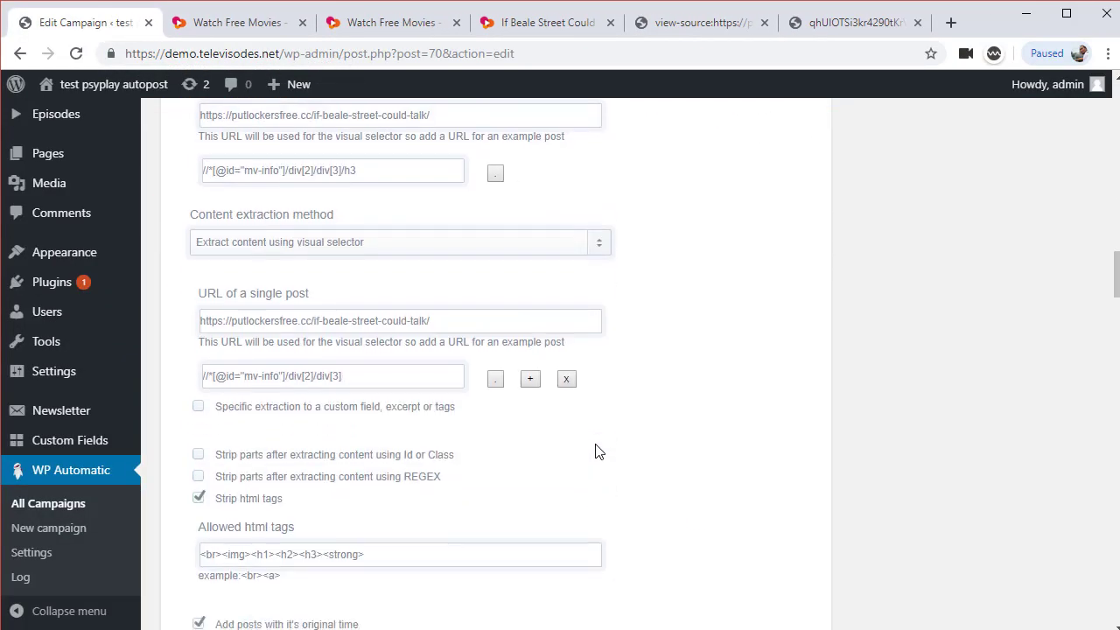
scroll(691, 460, "down", 8)
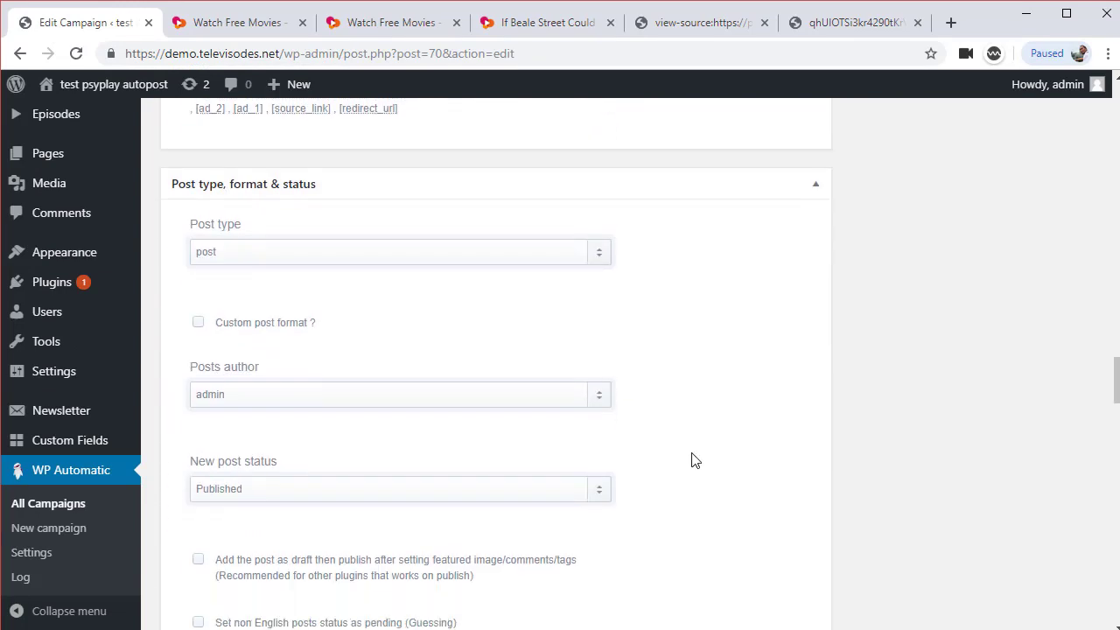
scroll(691, 455, "down", 6)
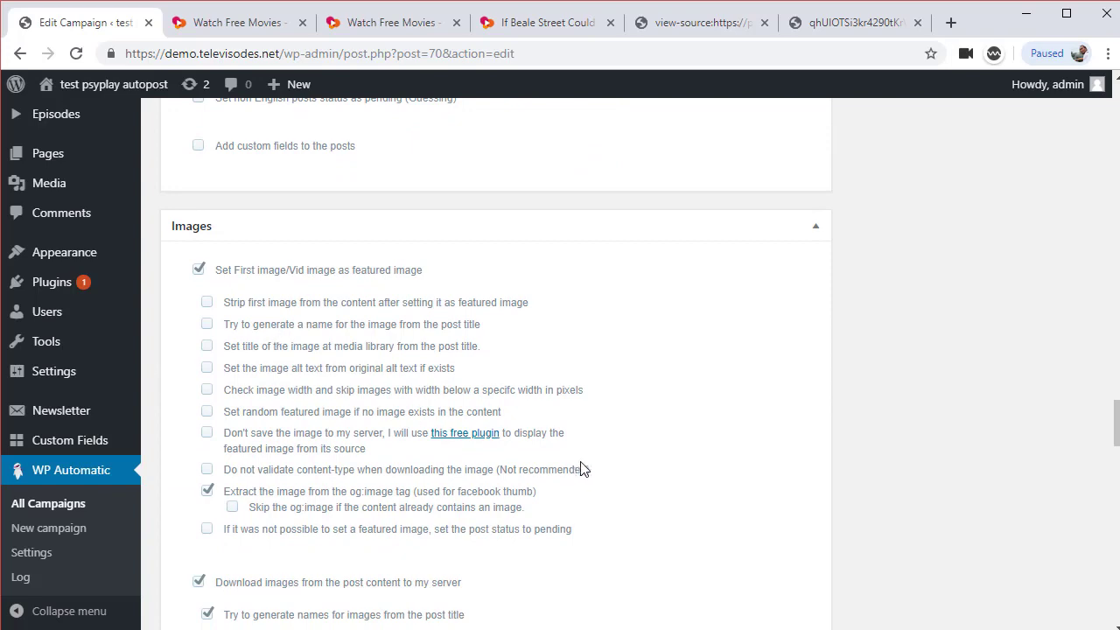
scroll(584, 469, "down", 3)
scroll(452, 458, "down", 2)
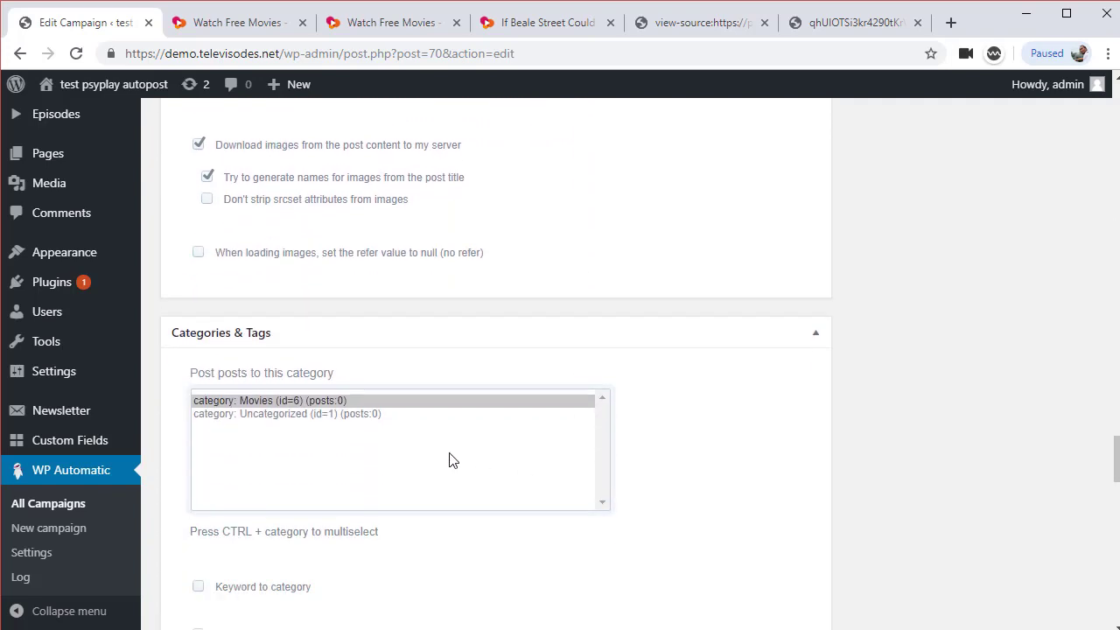
scroll(604, 468, "down", 3)
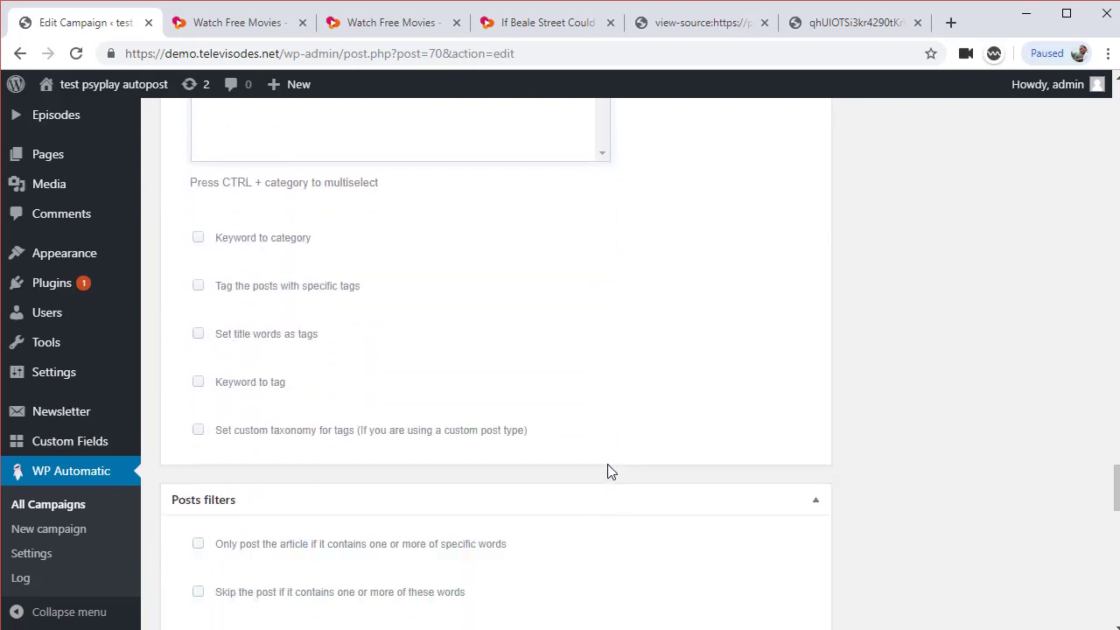
scroll(610, 472, "up", 7)
scroll(611, 471, "up", 4)
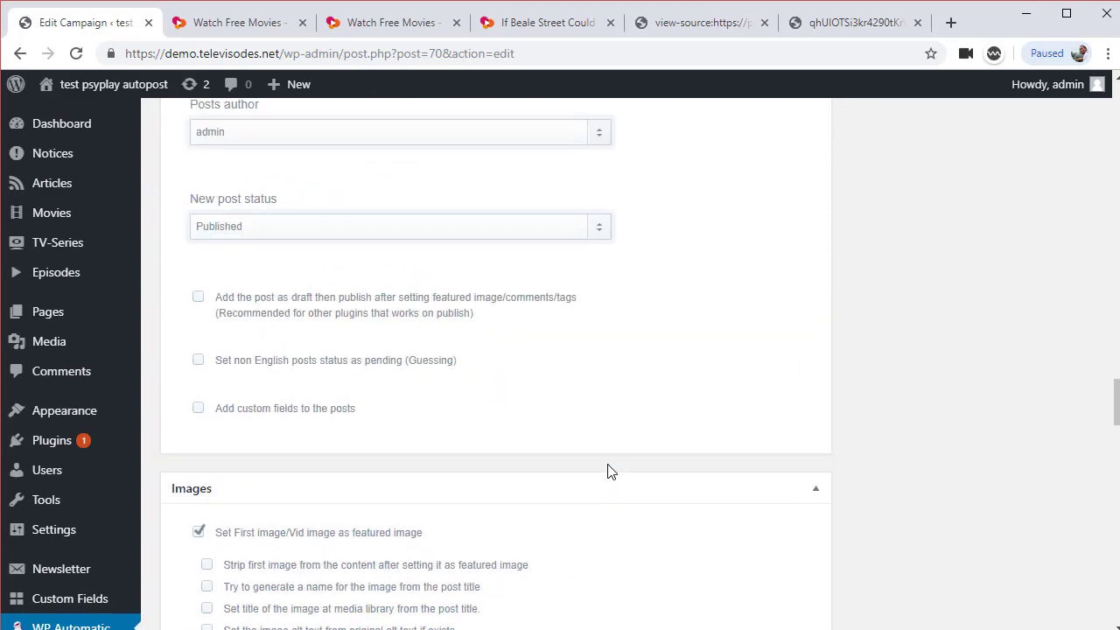
Enable 'Add custom fields to the posts' and add two more field name/value rows
left_click(197, 408)
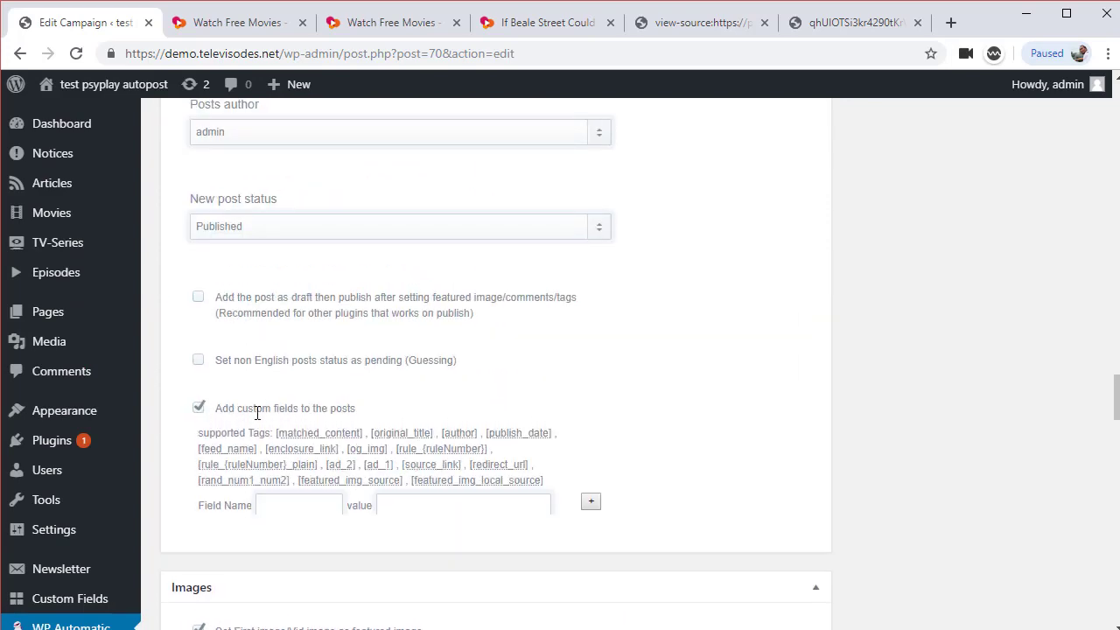
left_click_drag(238, 409, 429, 421)
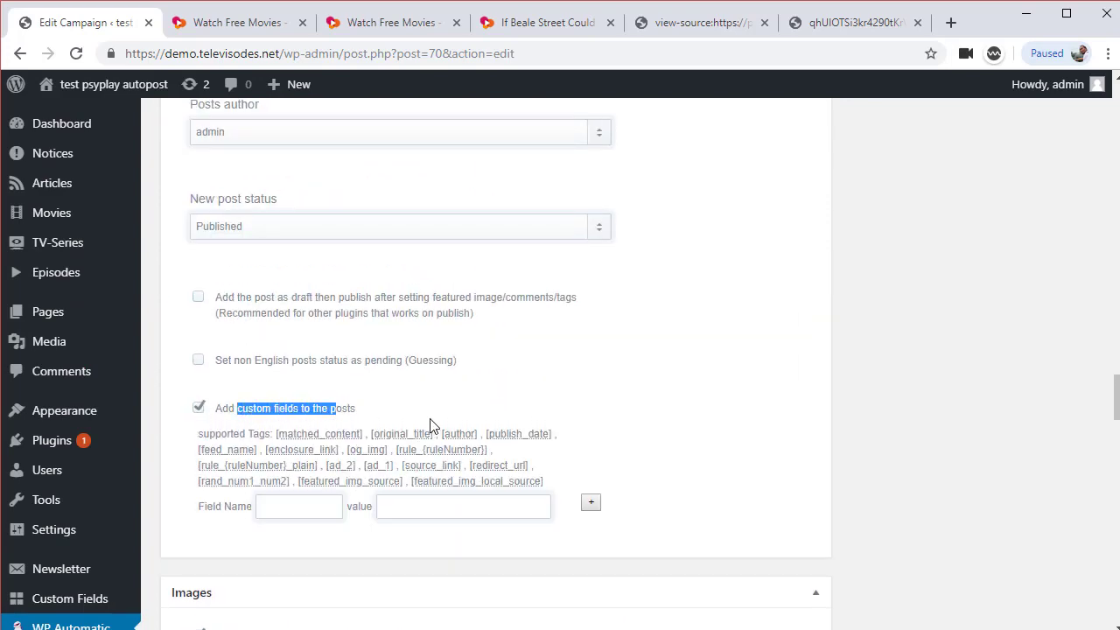
left_click(466, 421)
left_click(591, 505)
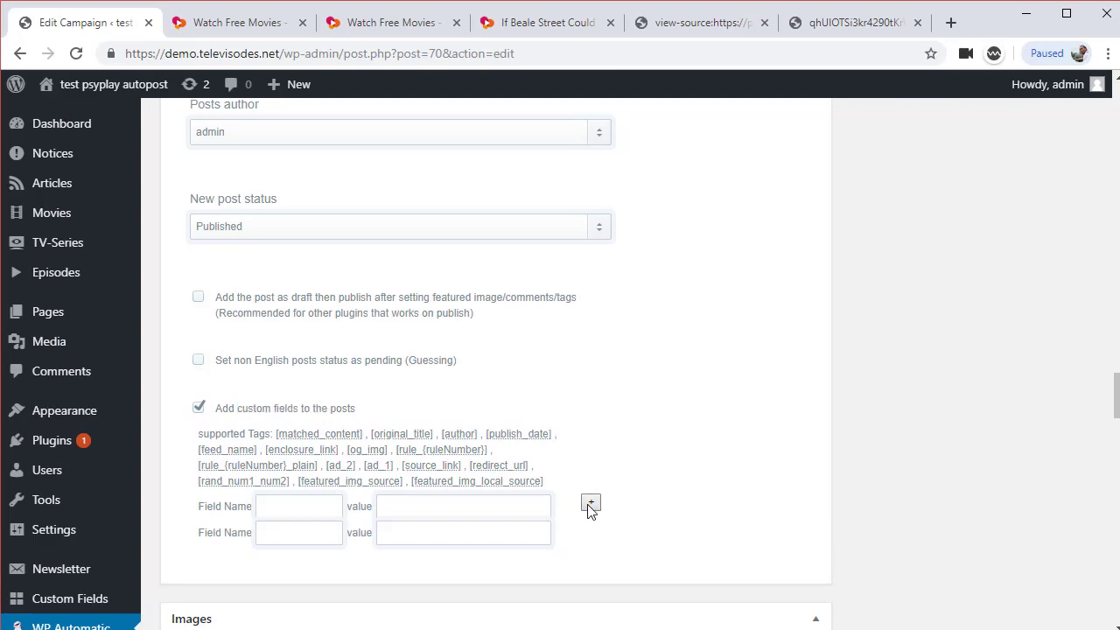
left_click(591, 504)
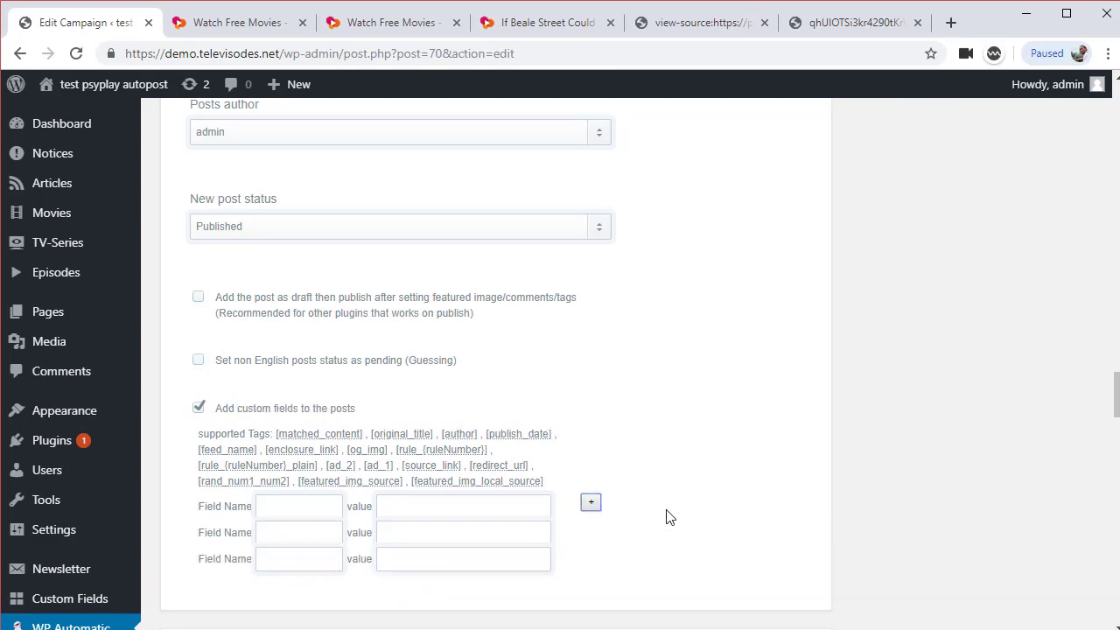
Copy player_0_embed_player from the notes into the first Field Name box
key("alt+Tab")
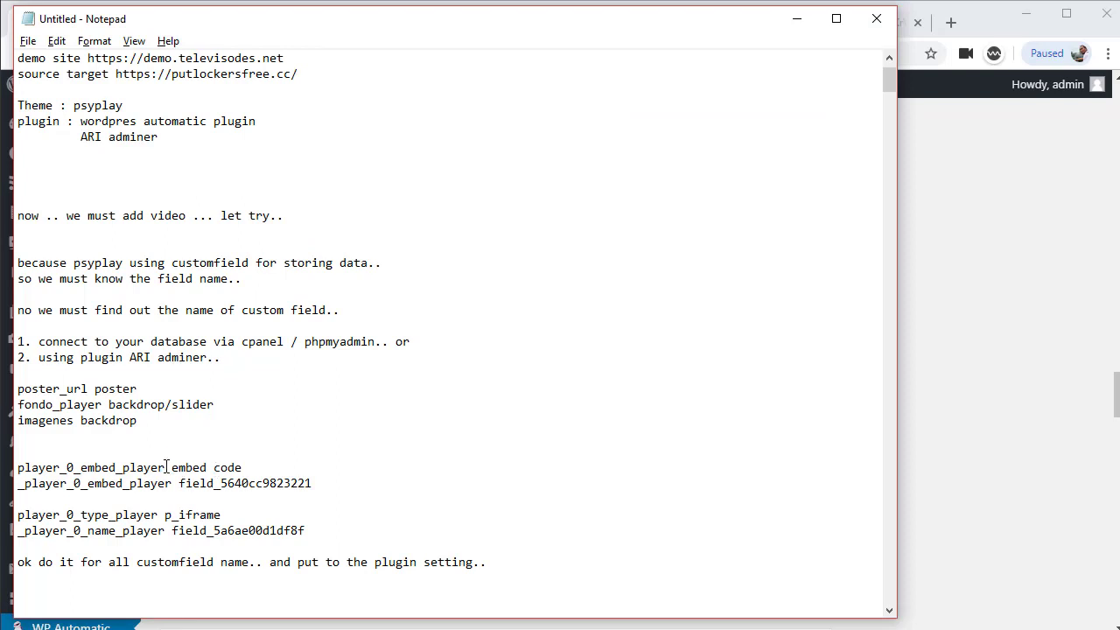
left_click_drag(166, 467, 18, 467)
key("ctrl+c")
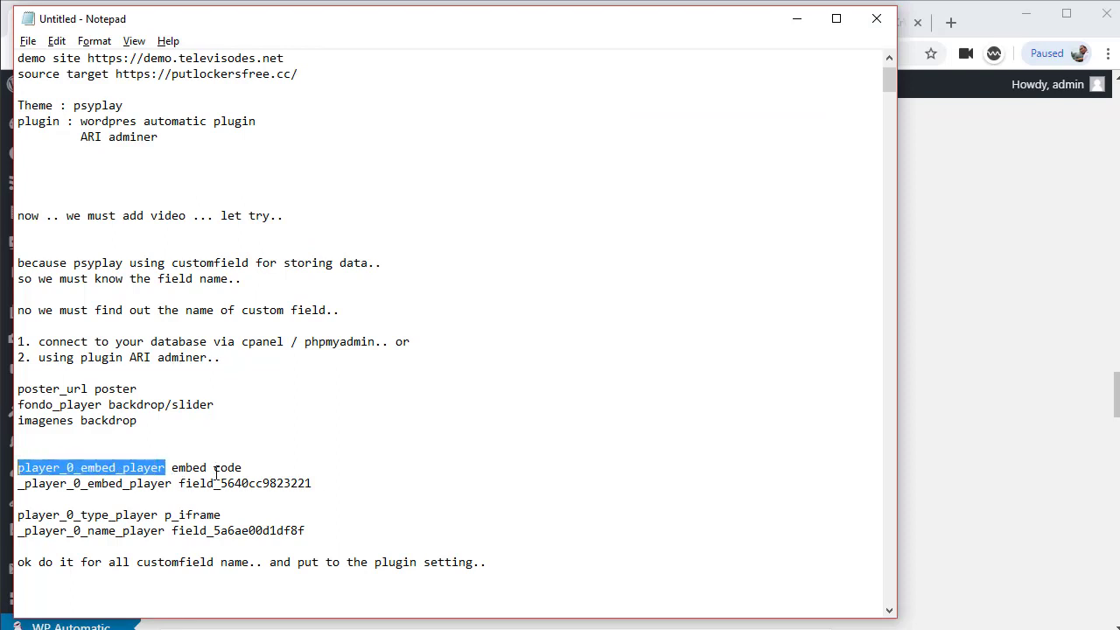
left_click(174, 467)
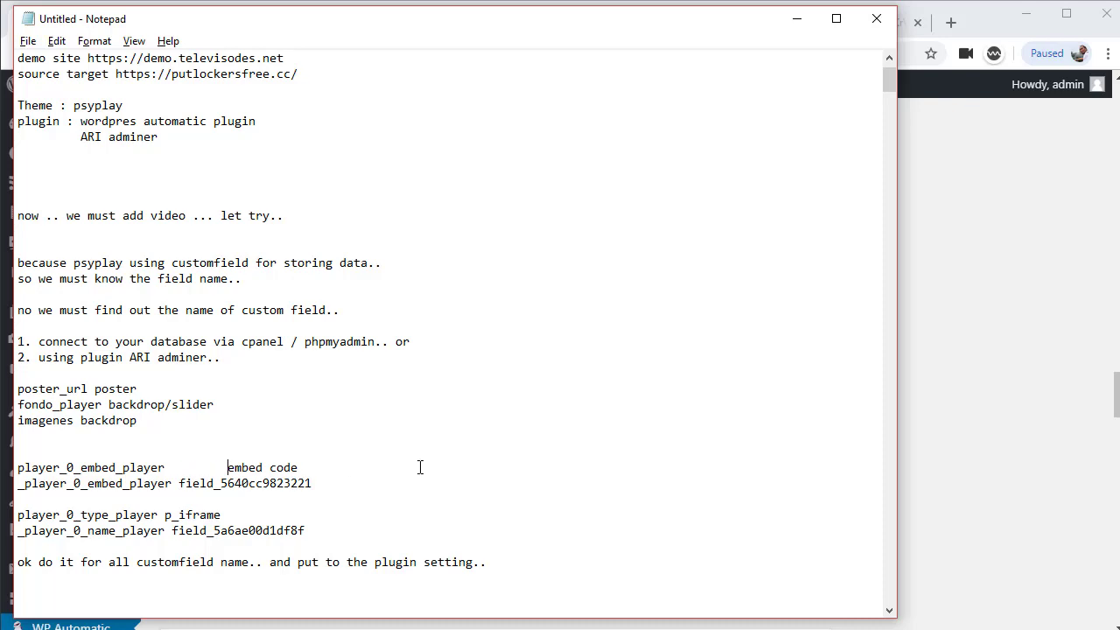
type("??")
key("alt+Tab")
left_click(322, 507)
key("ctrl+v")
left_click(444, 507)
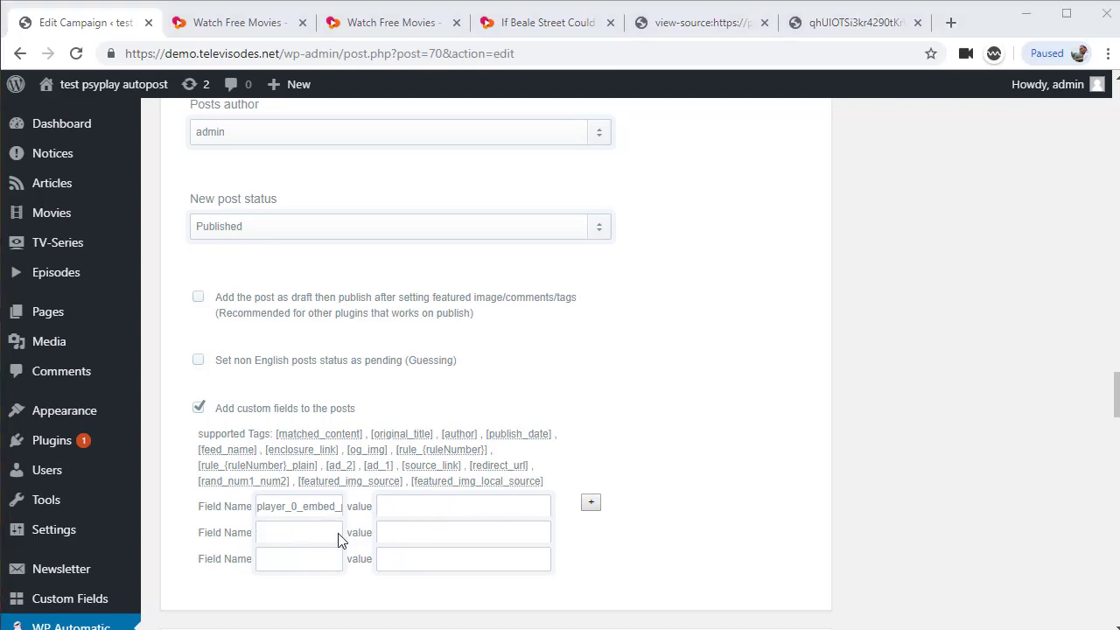
Add more empty field rows, bringing the total to nine
key("alt+Tab")
key("alt+Tab")
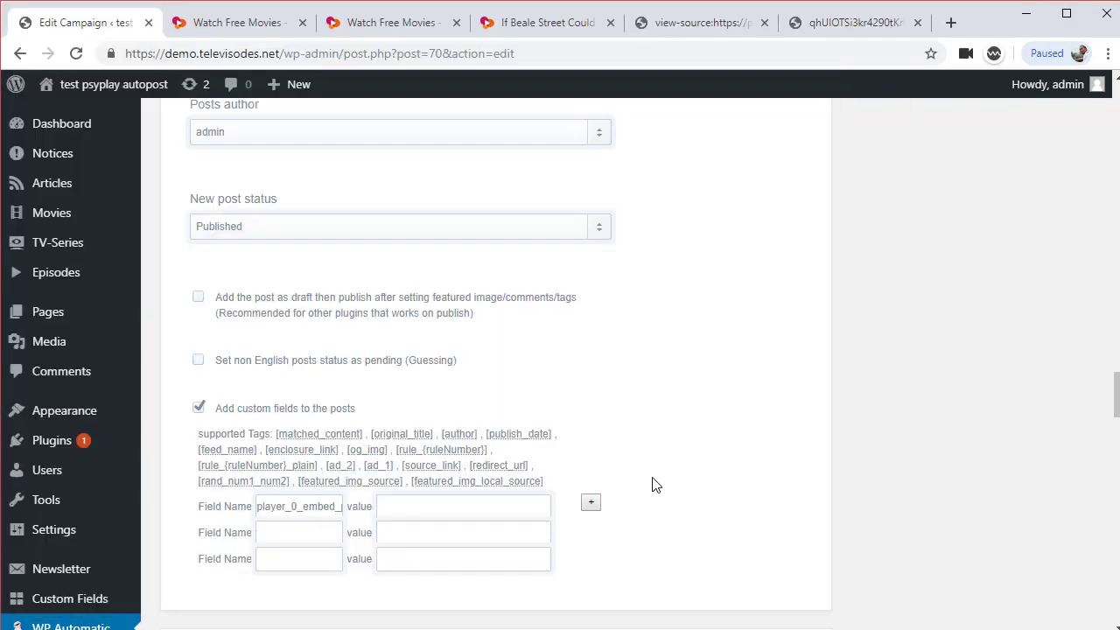
left_click(591, 505)
left_click(591, 506)
left_click(590, 506)
left_click(590, 505)
left_click(590, 505)
left_click(591, 505)
scroll(908, 327, "down", 2)
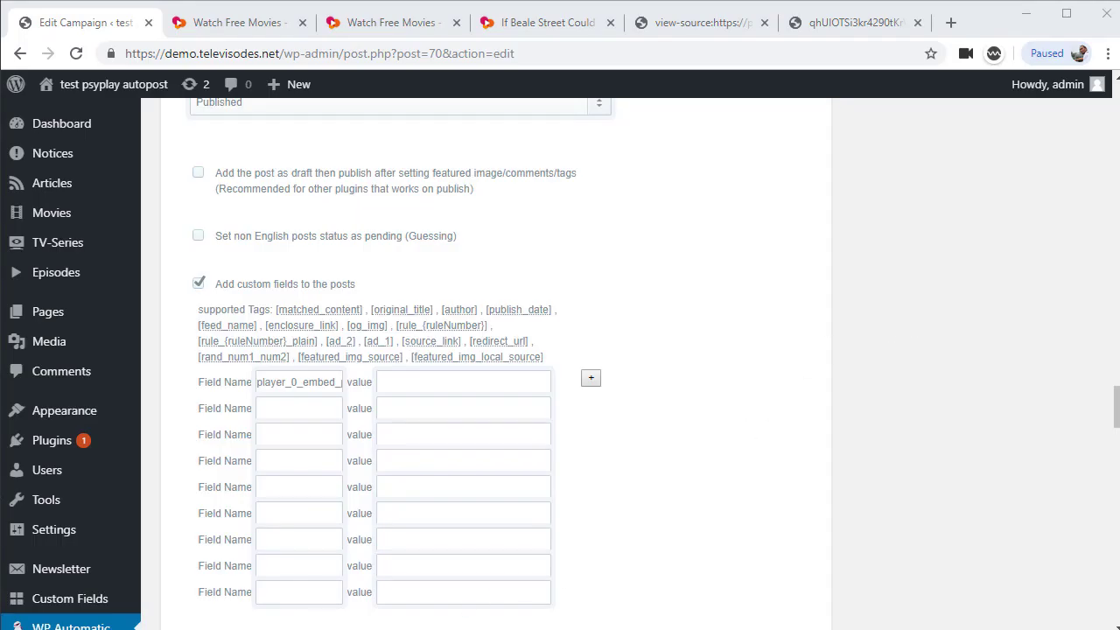
key("alt+Tab")
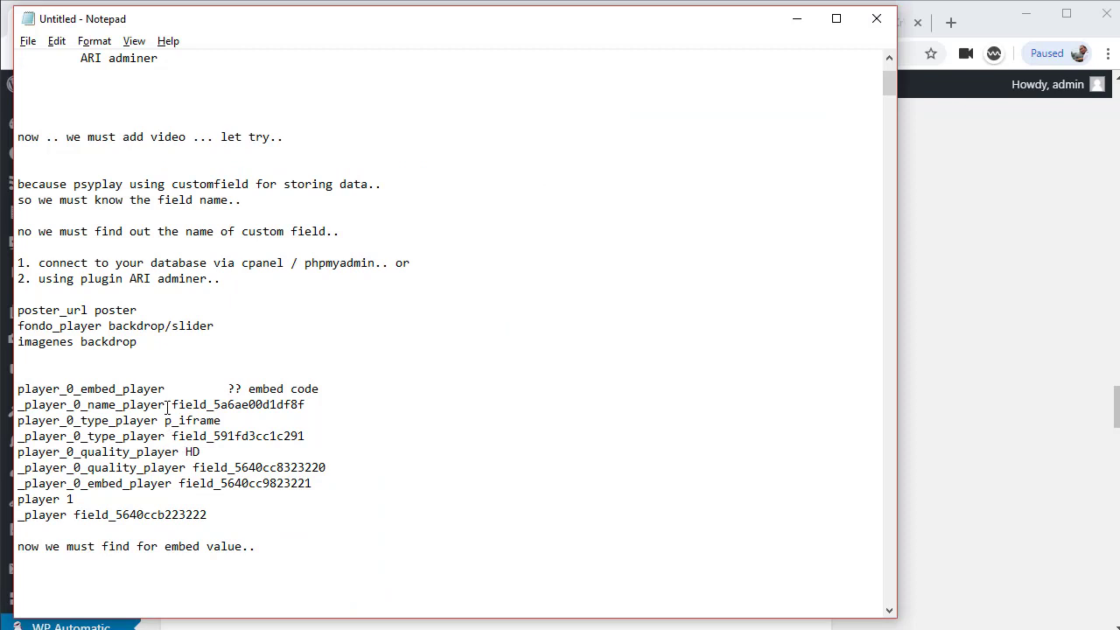
Fill custom-field row 2 with _player_0_name_player and value field_5a6ae00d1df8f from the notes
left_click_drag(164, 405, 18, 408)
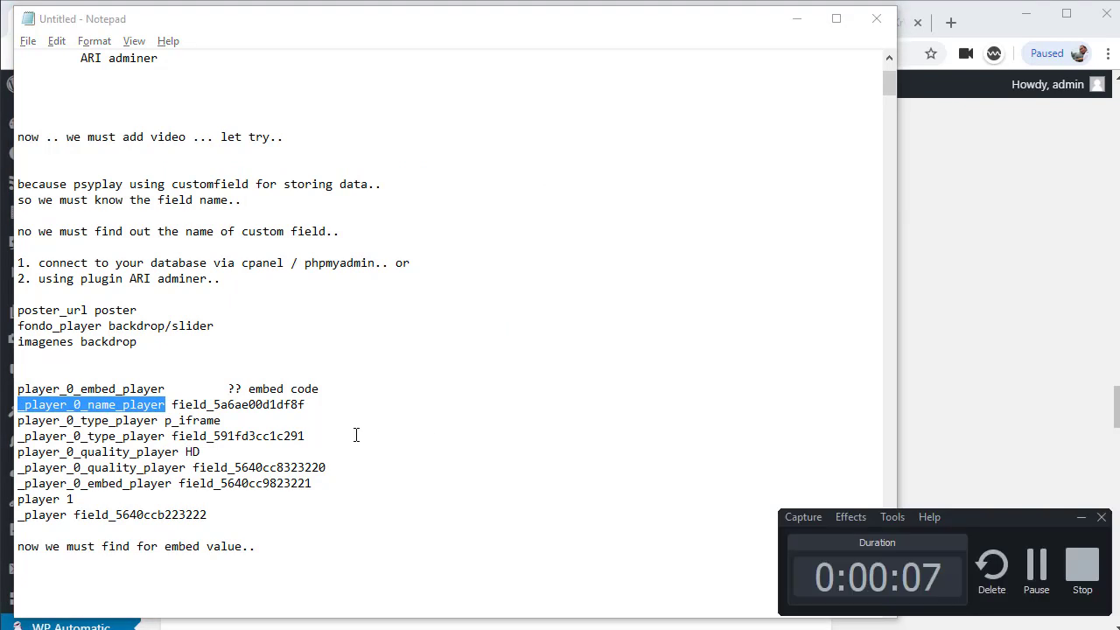
key("alt+Tab")
key("alt+Tab")
key("alt+Tab")
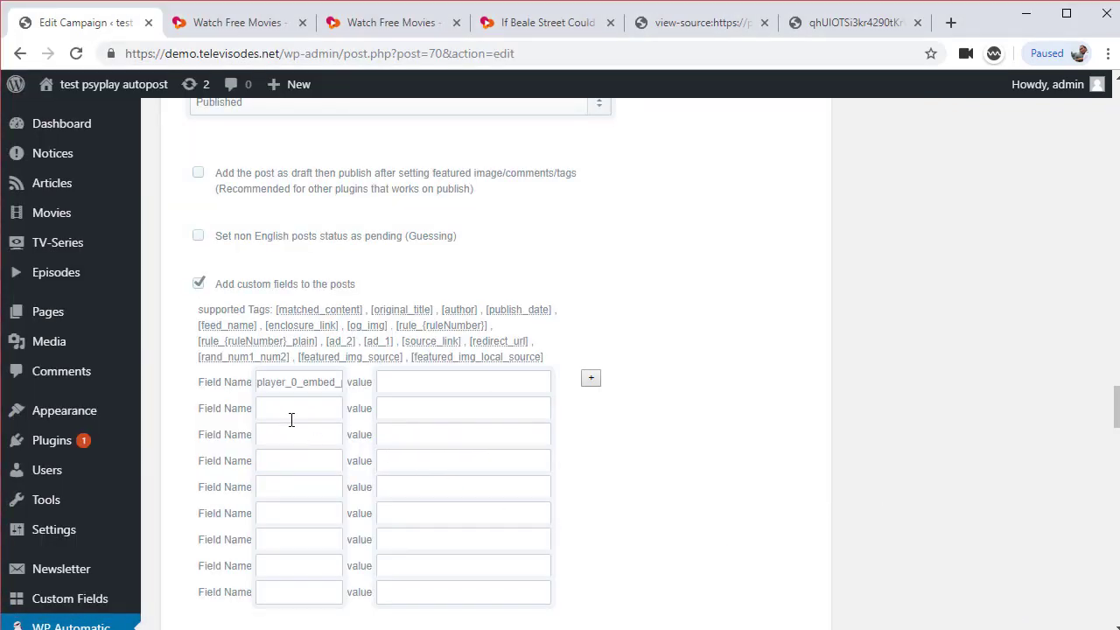
key("ctrl+v")
key("alt+Tab")
key("alt+Tab")
double_click(233, 404)
key("ctrl+c")
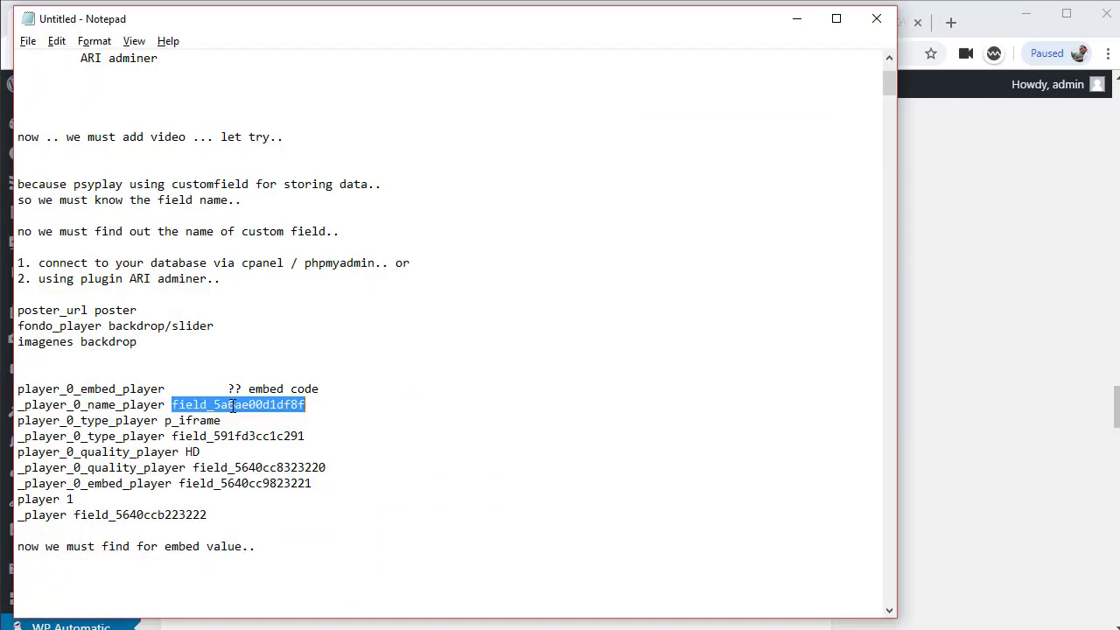
key("alt+Tab")
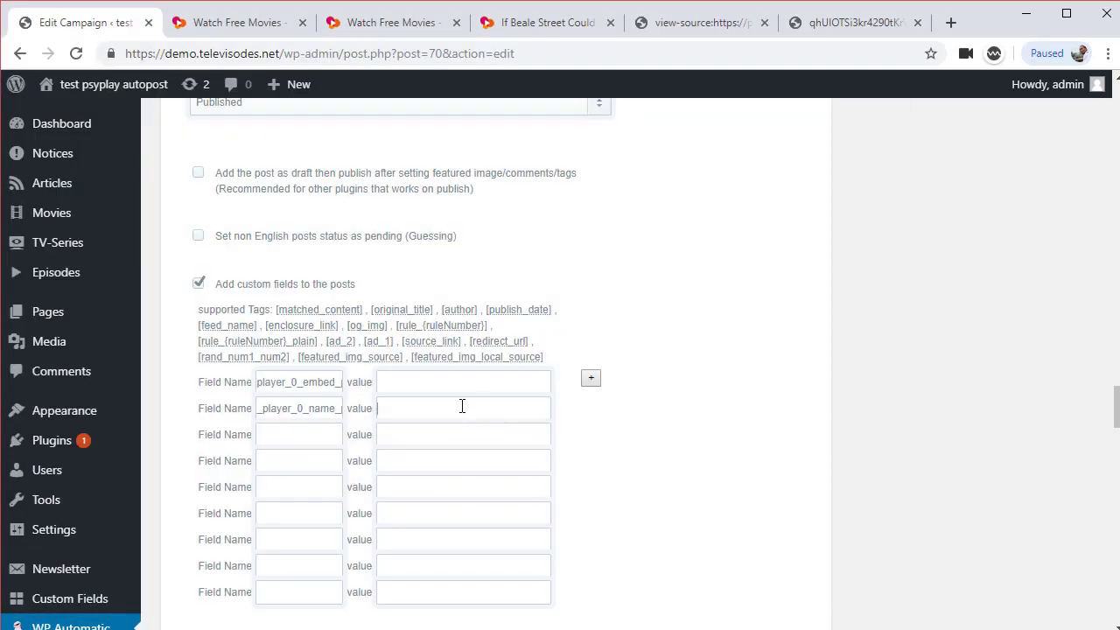
key("ctrl+v")
Fill row 3 with player_0_type_player, trailing space removed, and value p_iframe
key("alt+Tab")
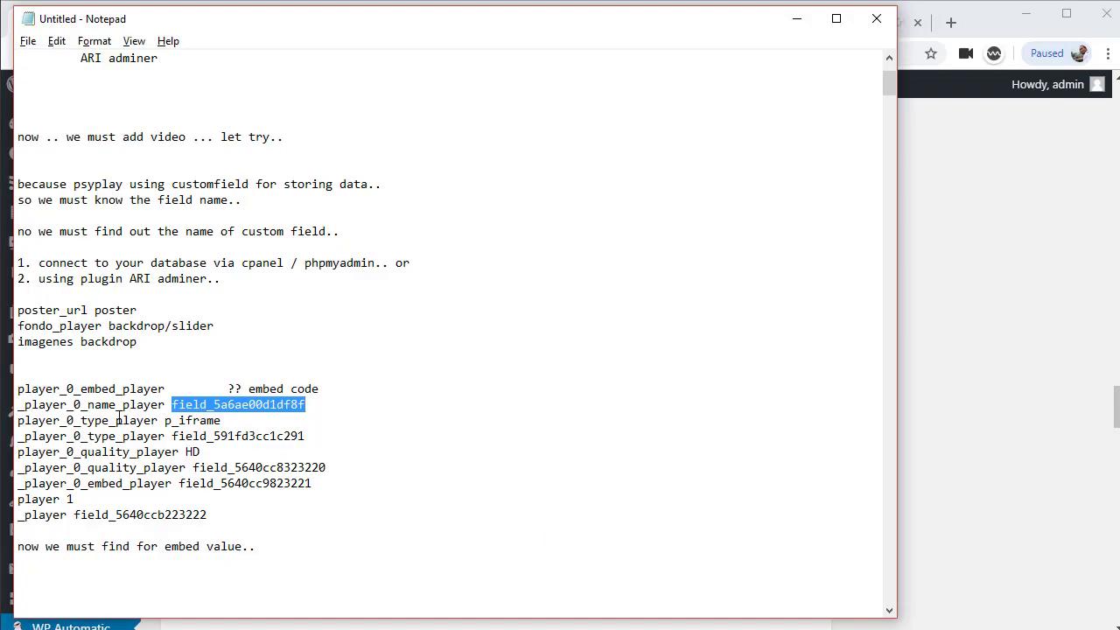
double_click(129, 420)
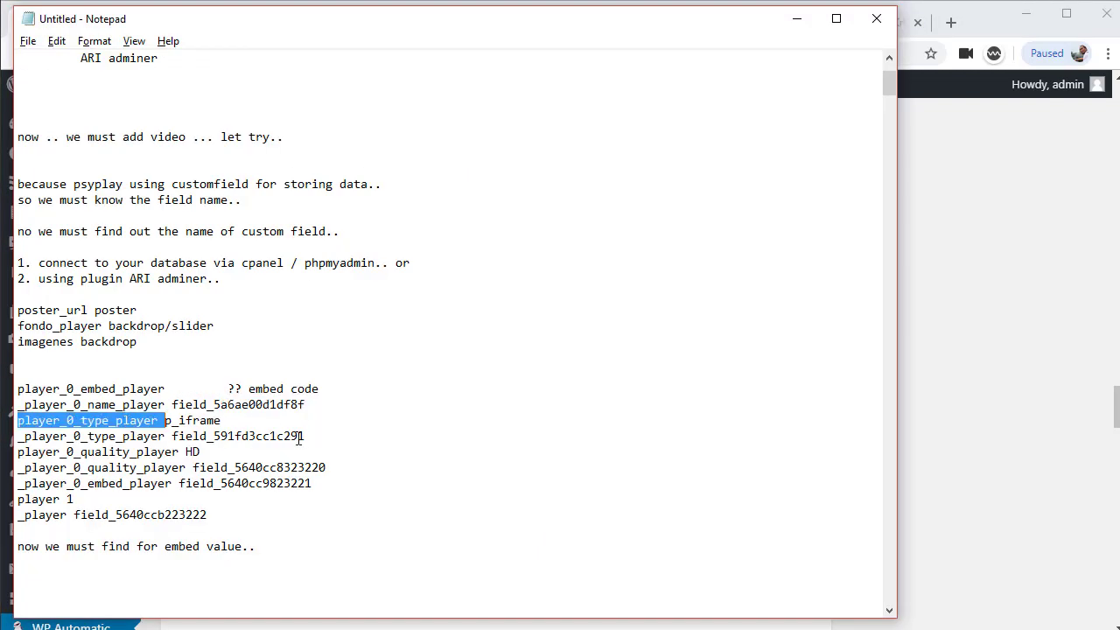
key("alt+Tab")
key("ctrl+v")
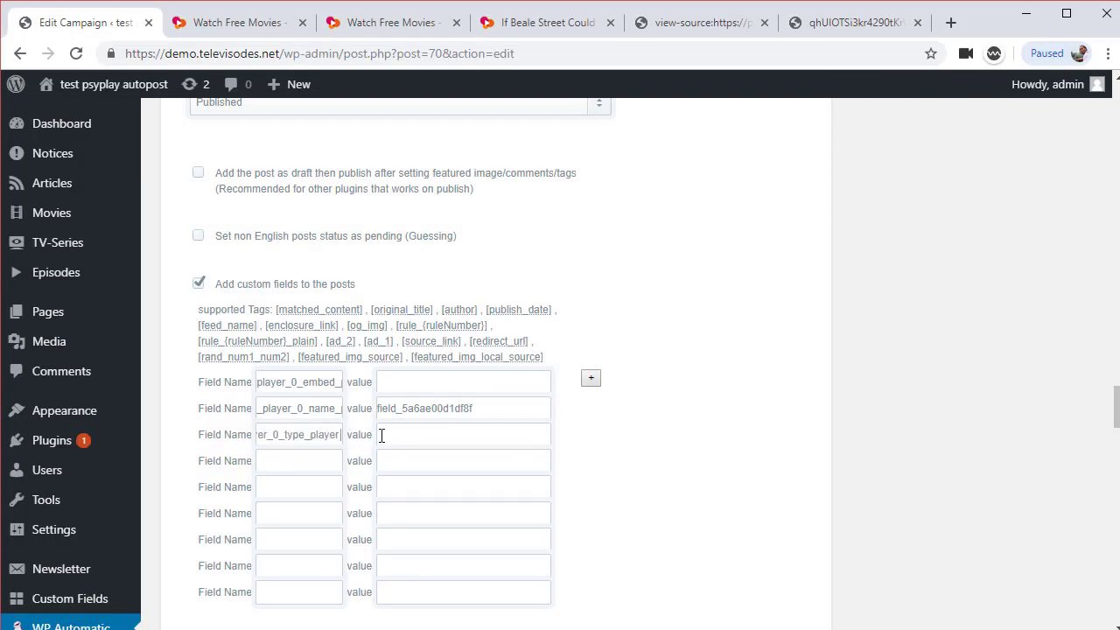
key("BackSpace")
key("alt+Tab")
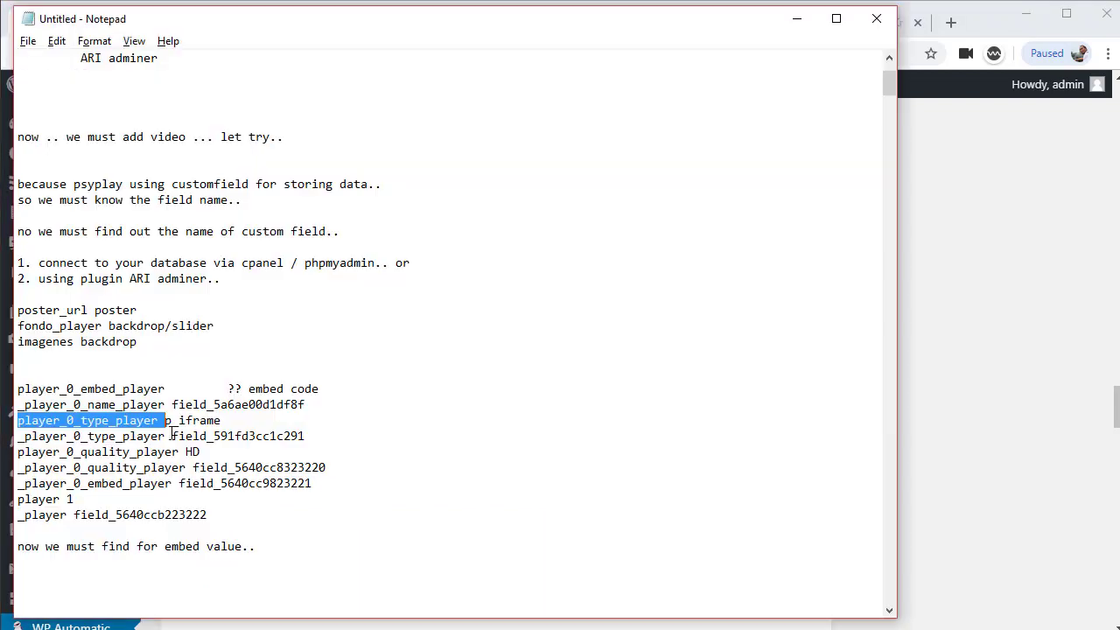
left_click_drag(165, 420, 310, 423)
key("ctrl+c")
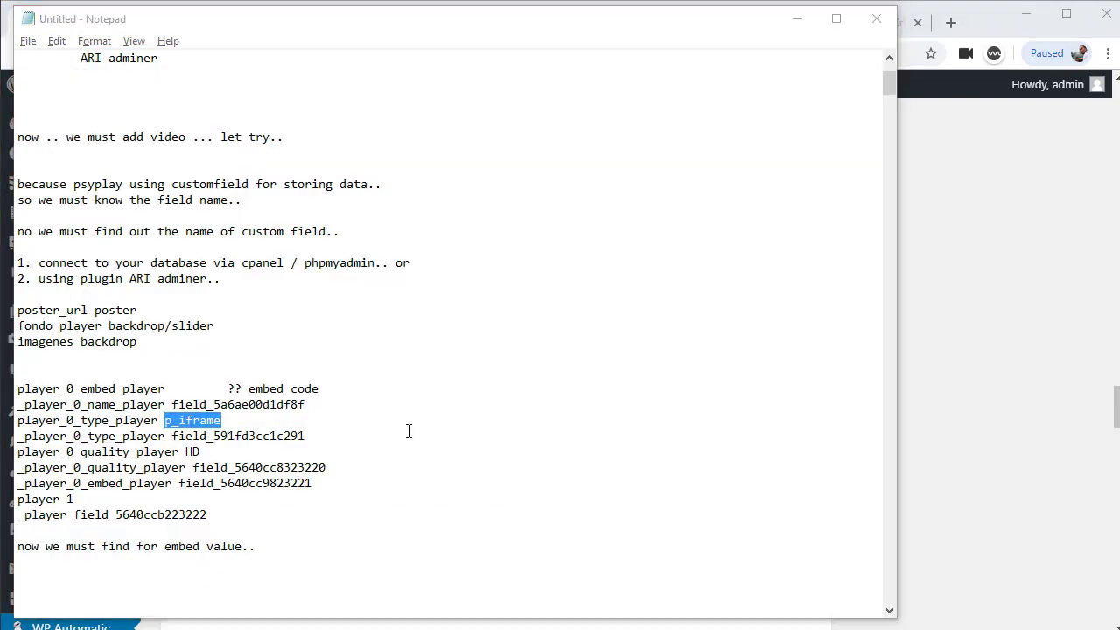
key("alt+Tab")
key("ctrl+v")
Enter _player_0_type_player as the fourth custom-field name
key("alt+Tab")
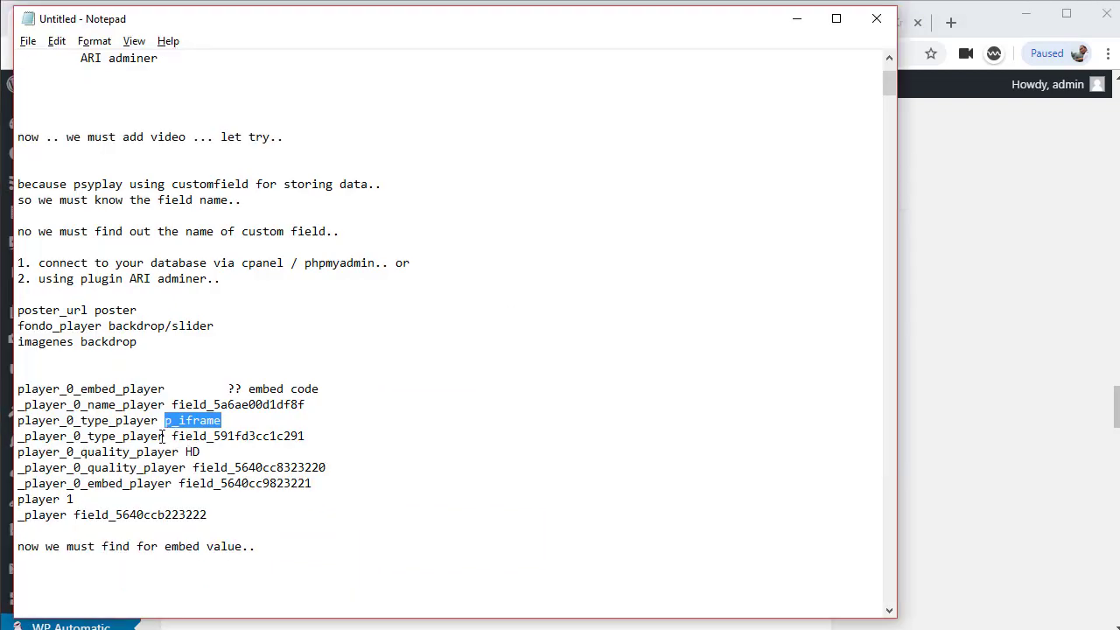
double_click(60, 436)
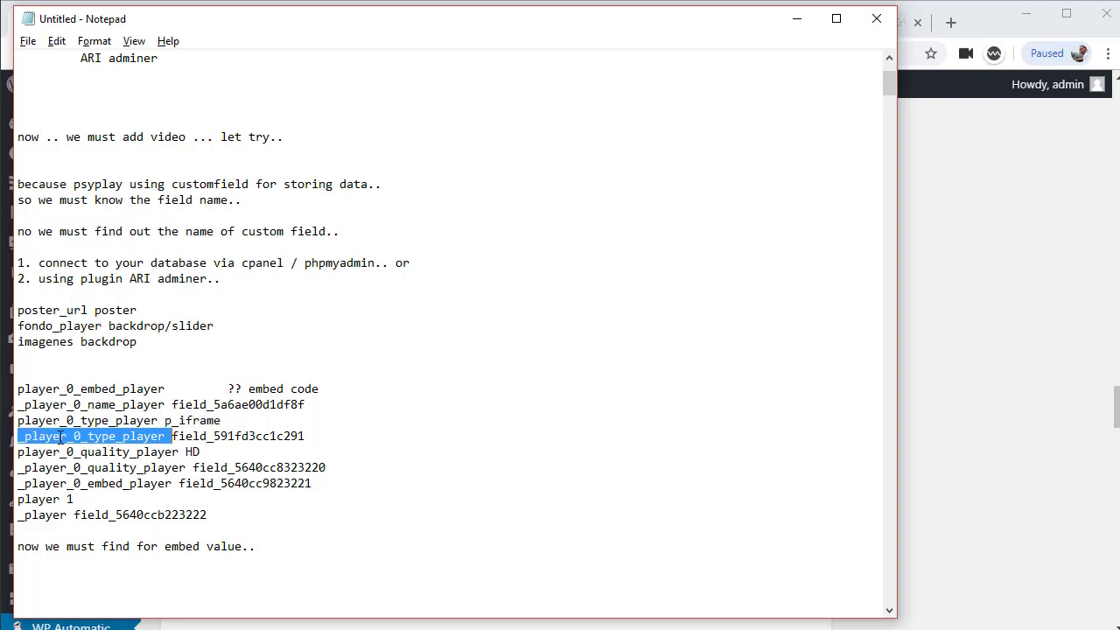
key("ctrl+c")
double_click(209, 435)
key("alt+Tab")
left_click(300, 464)
key("ctrl+v")
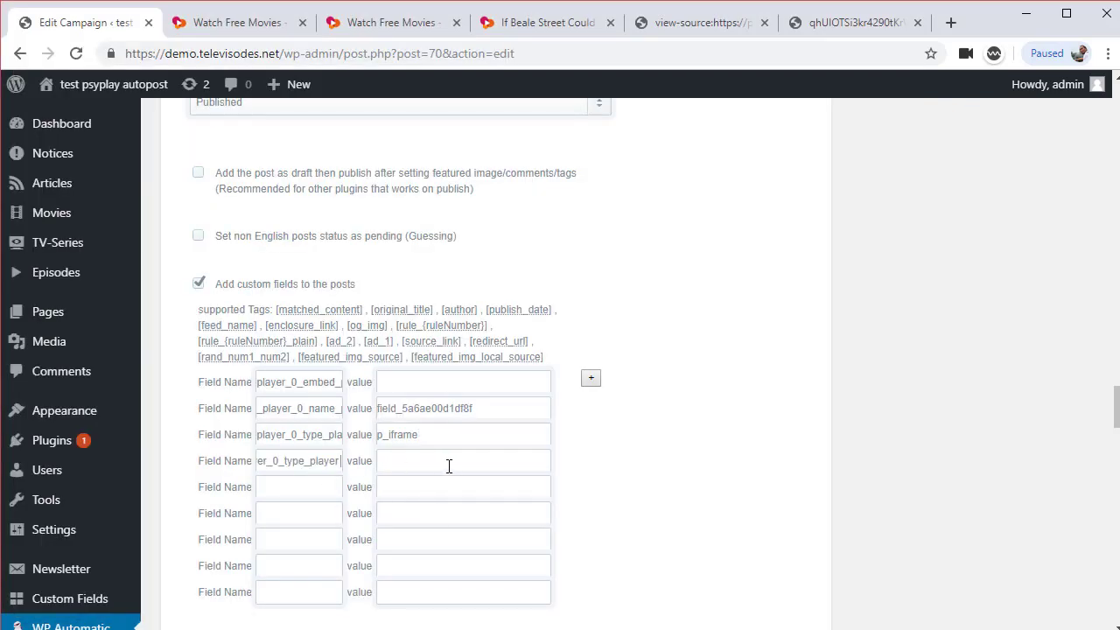
Give row 4 the value field_591fd3cc1c291 and trim the stray trailing character from its name
key("alt+Tab")
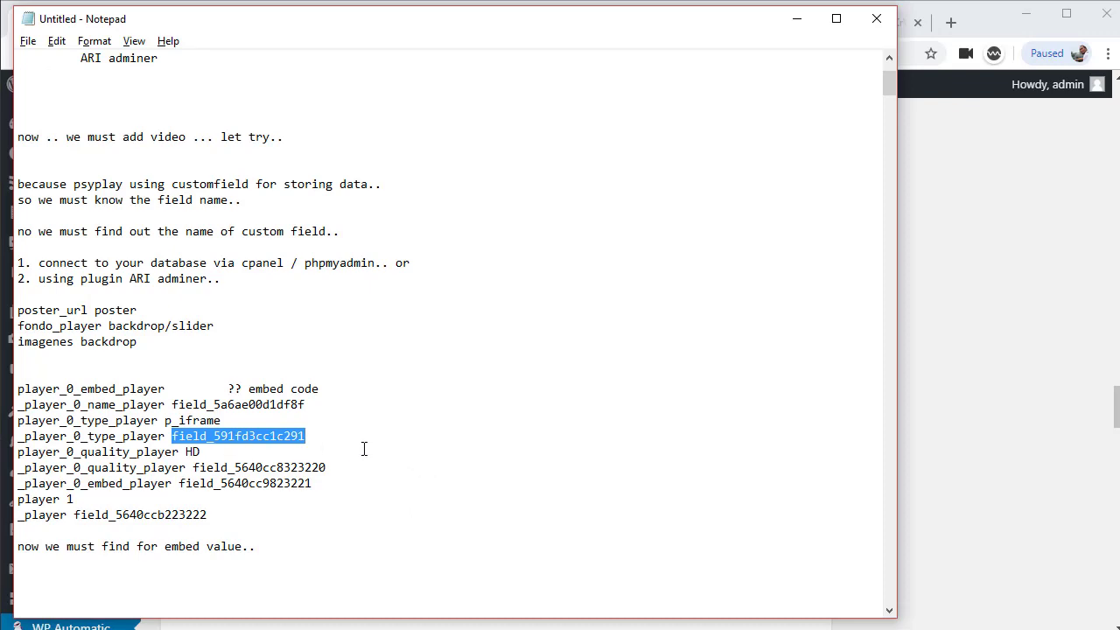
key("ctrl+c")
key("alt+Tab")
left_click(470, 471)
key("ctrl+v")
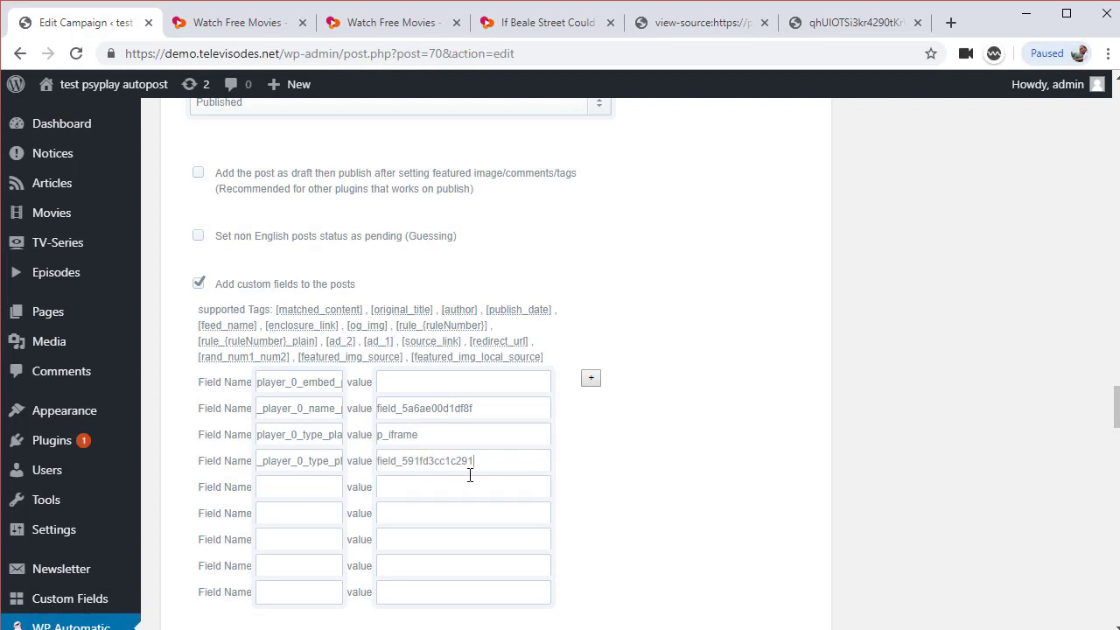
left_click_drag(312, 462, 367, 466)
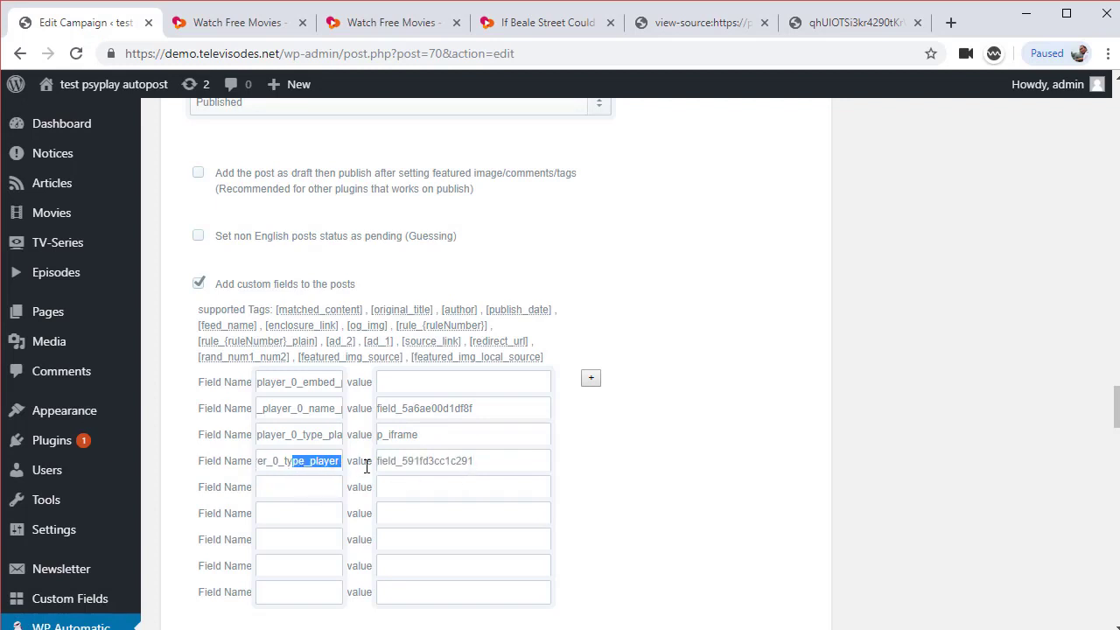
left_click(341, 463)
key("BackSpace")
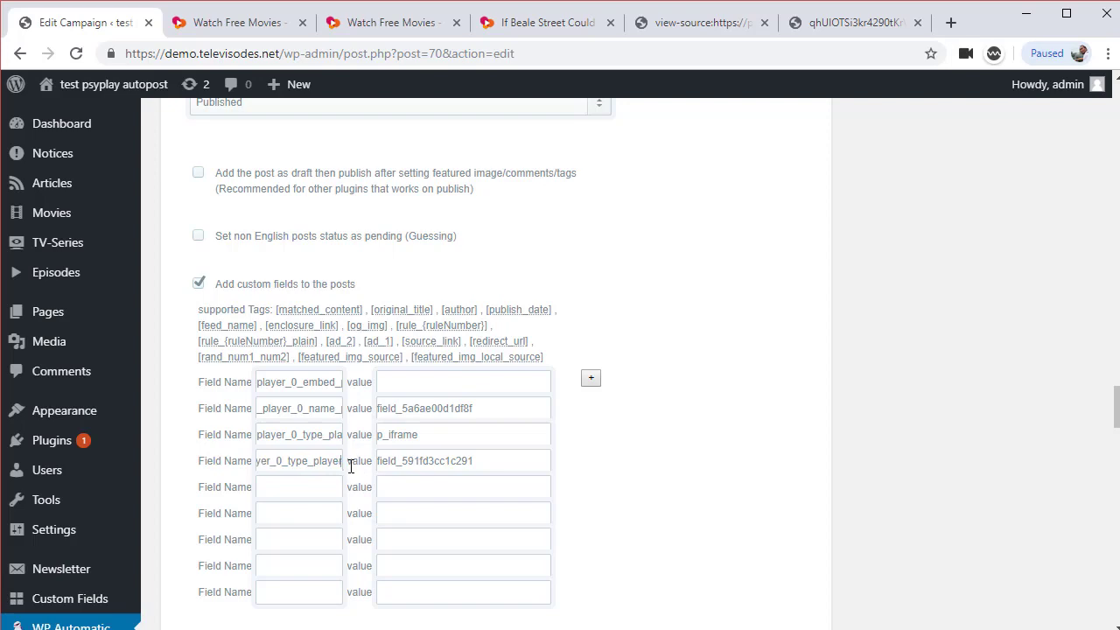
Add player_0_quality_player as the fifth field name, then glance at the If Beale Street Could Talk tab
key("alt+Tab")
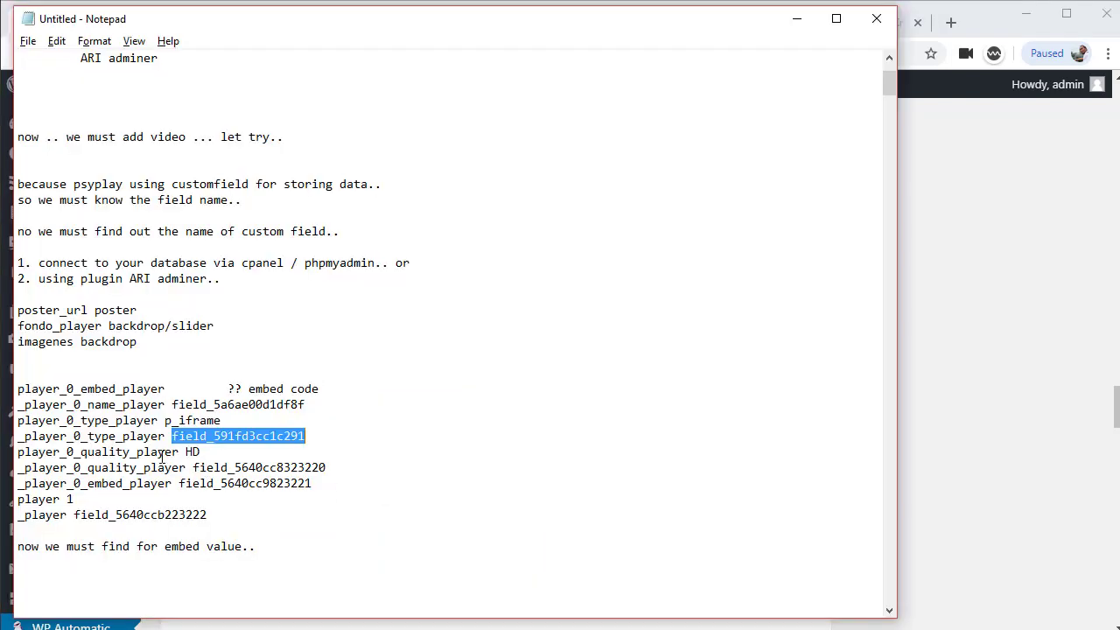
left_click(112, 451)
double_click(112, 451)
key("ctrl+c")
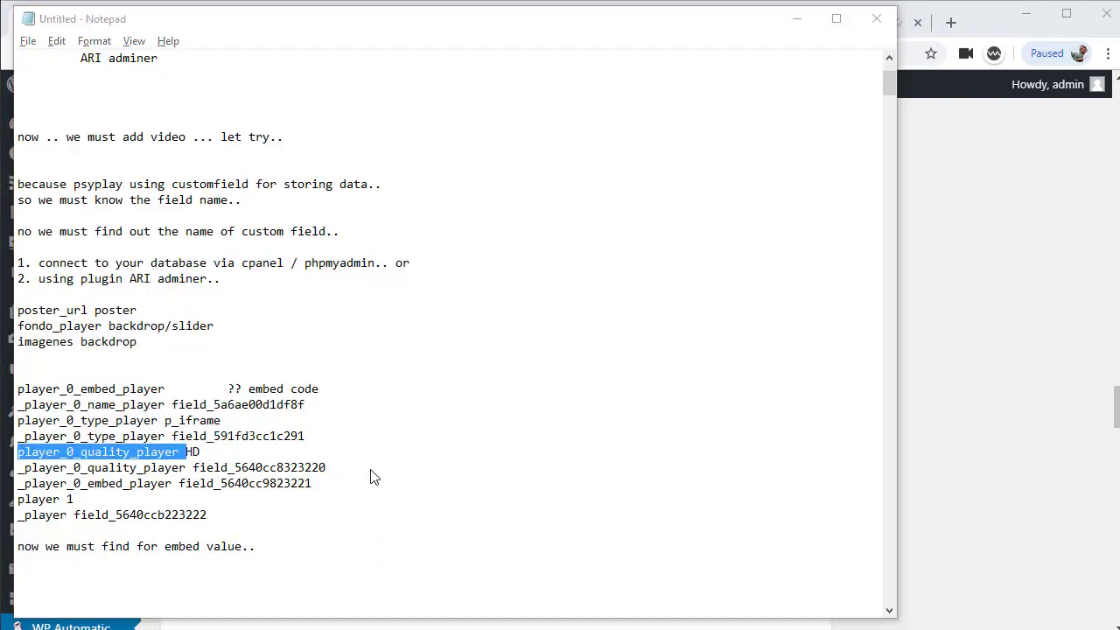
key("alt+Tab")
key("ctrl+v")
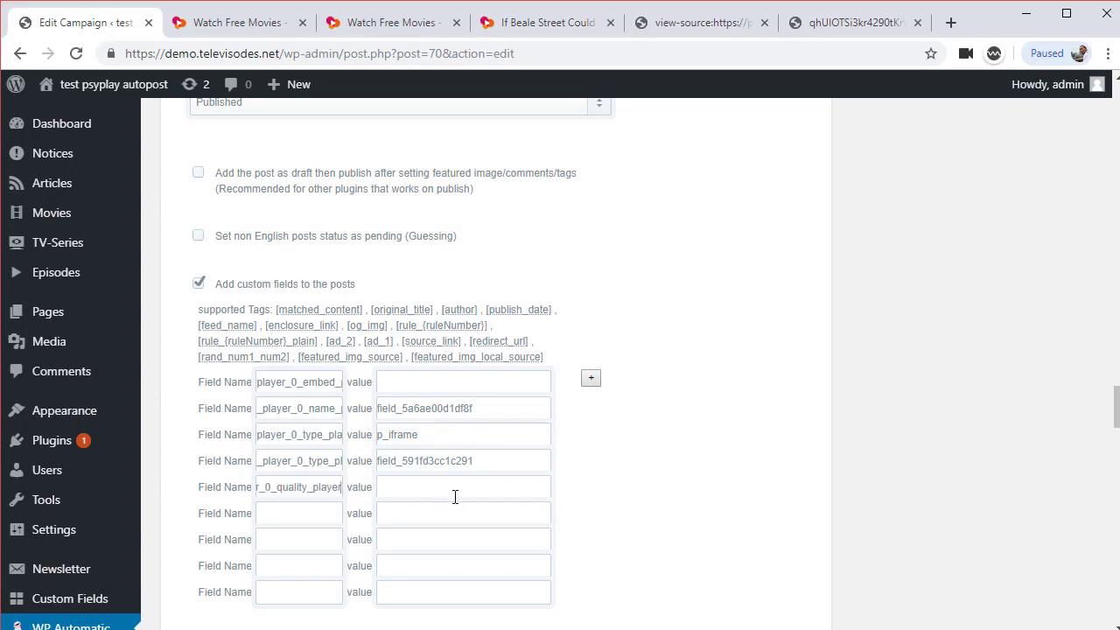
left_click(455, 496)
left_click(549, 26)
left_click(103, 28)
Open All Movies in a new tab and view the Video Player settings of If Beale Street Could Talk
mouse_move(65, 221)
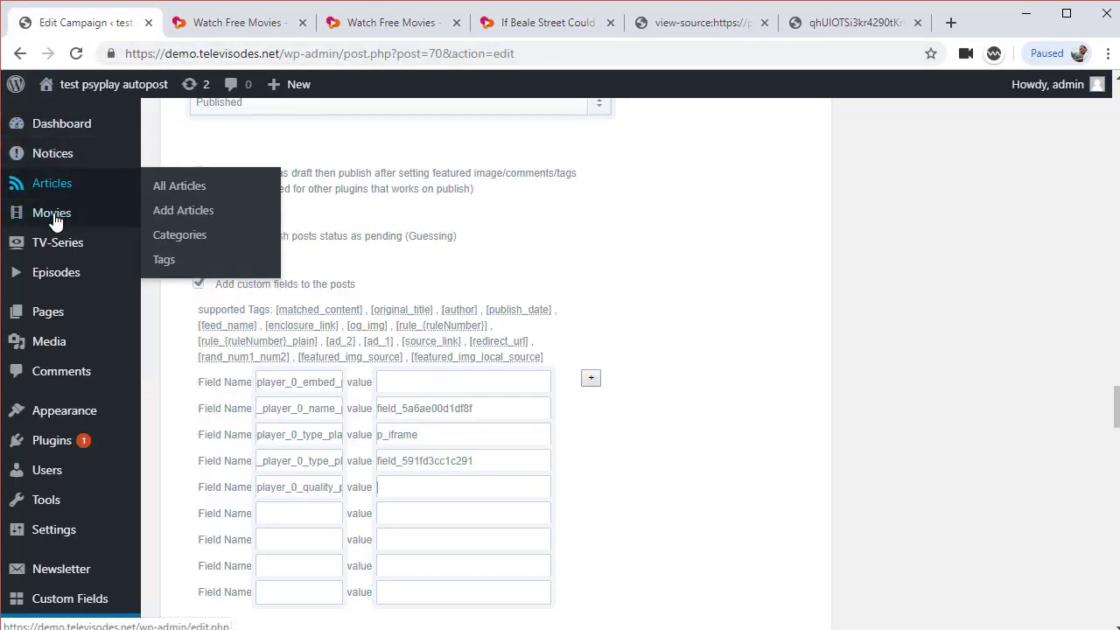
middle_click(175, 216)
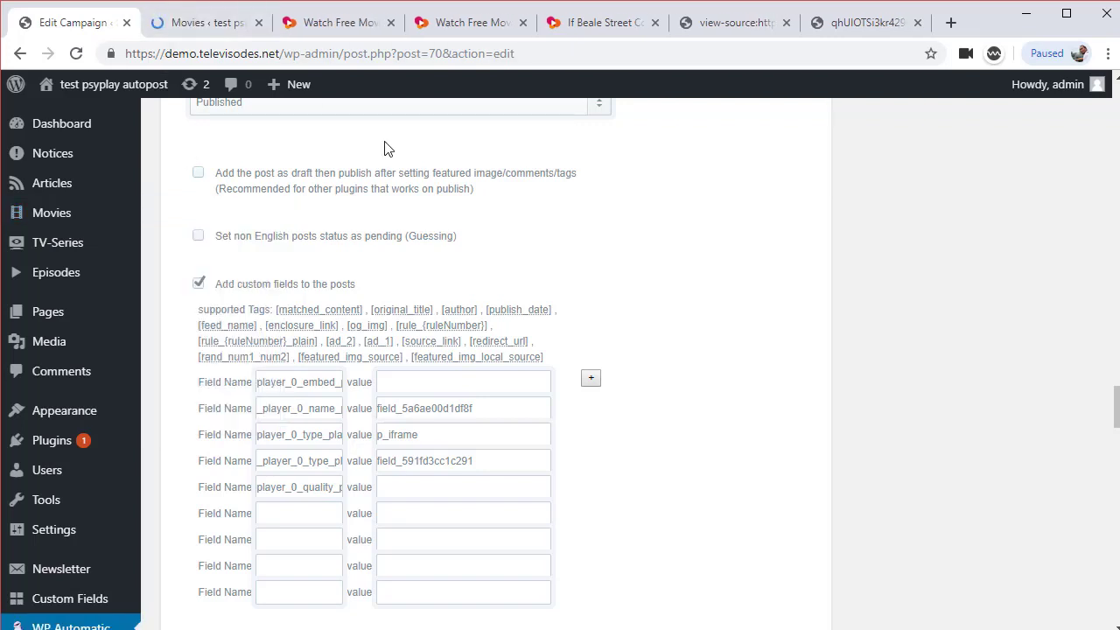
left_click(199, 23)
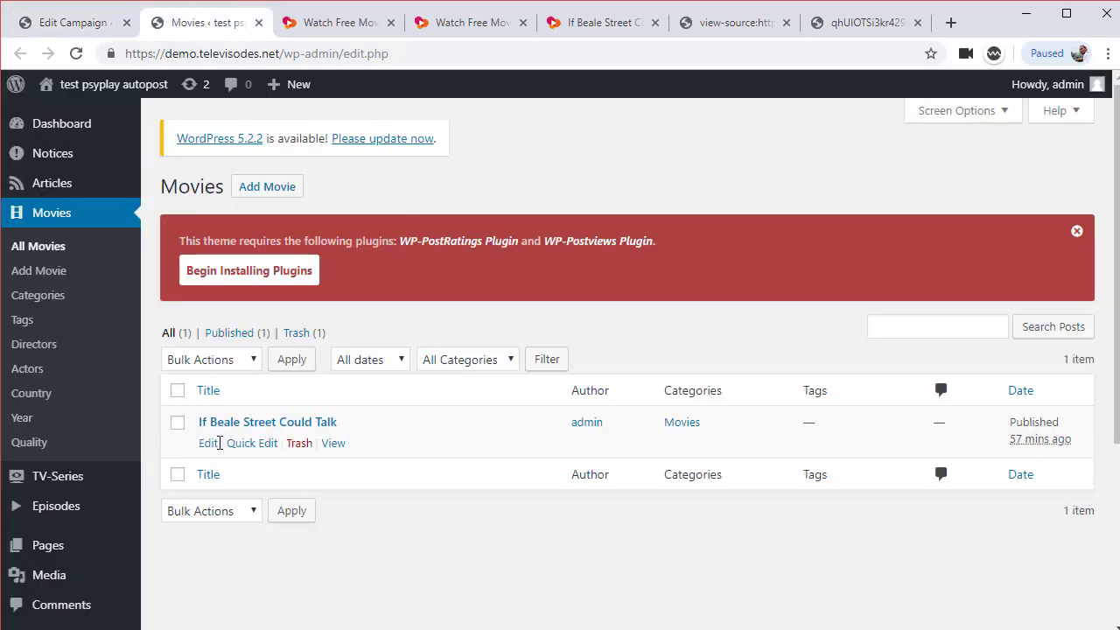
left_click(210, 444)
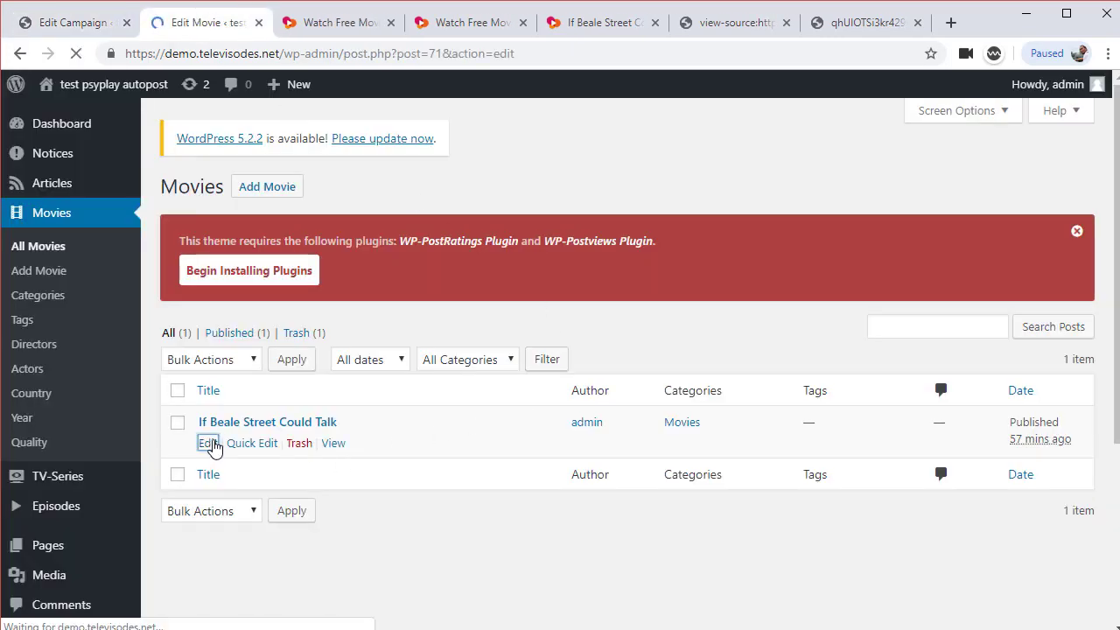
scroll(611, 549, "down", 10)
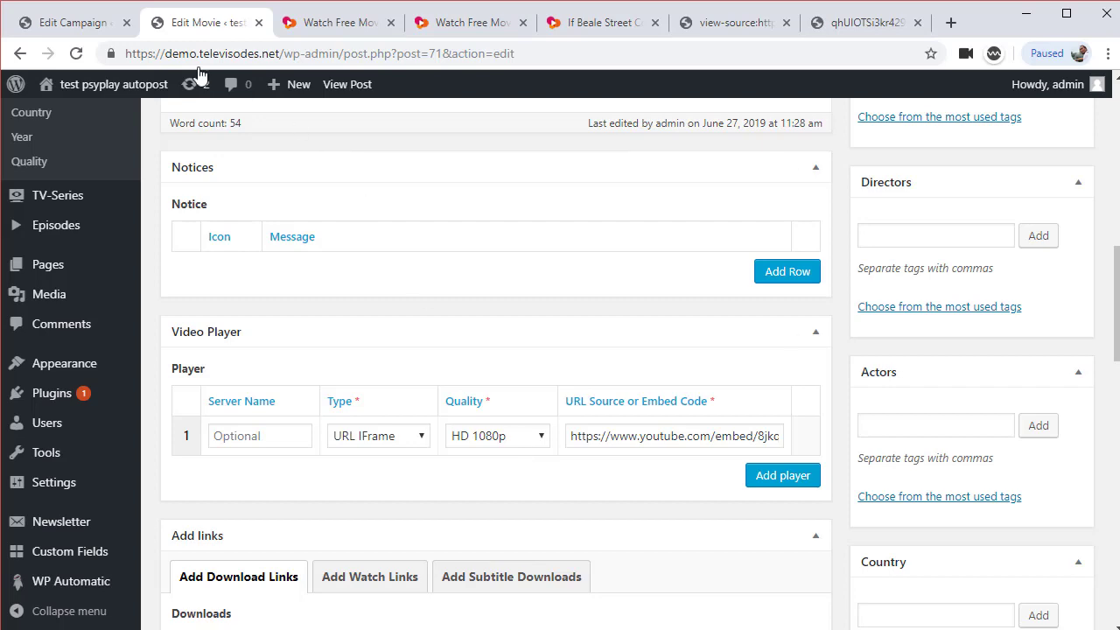
left_click(91, 28)
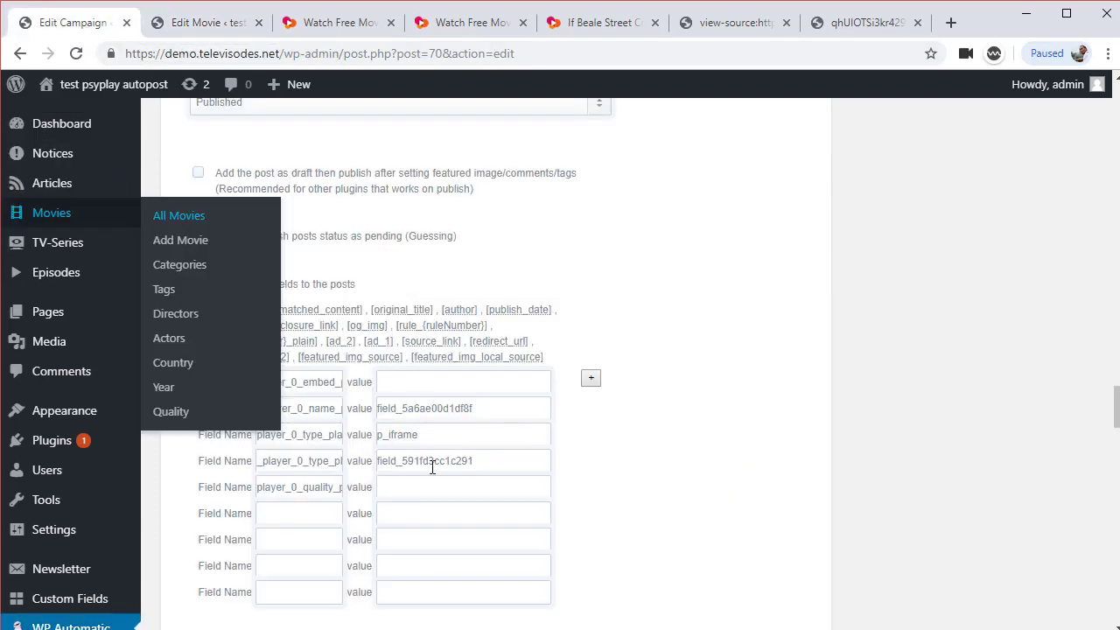
key("alt+Tab")
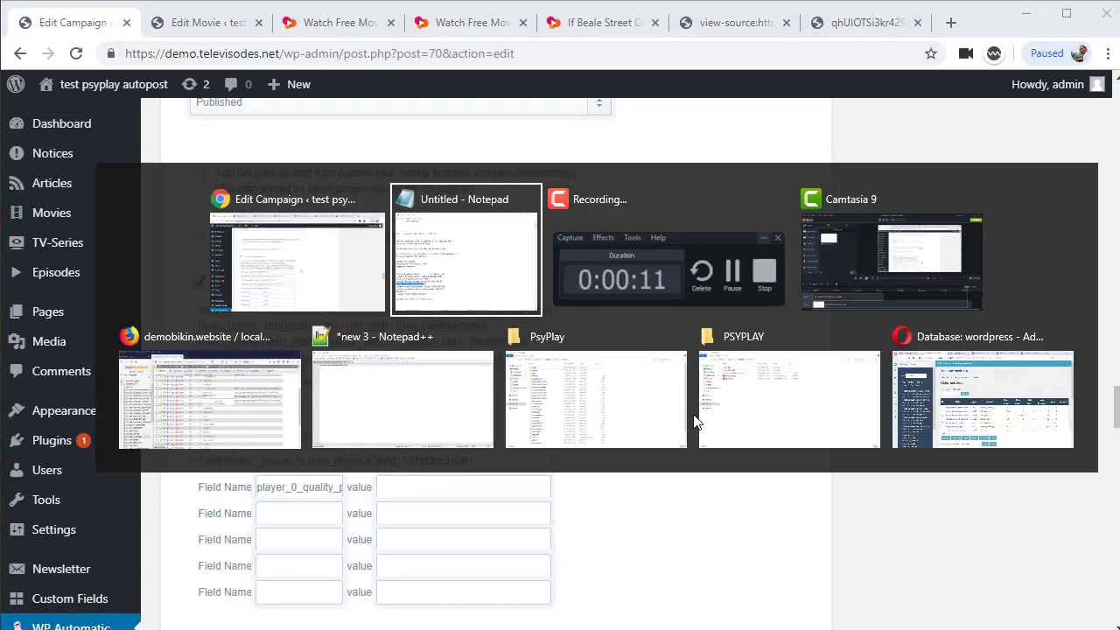
key("alt+Tab")
key("alt+Tab")
key("alt+Tab")
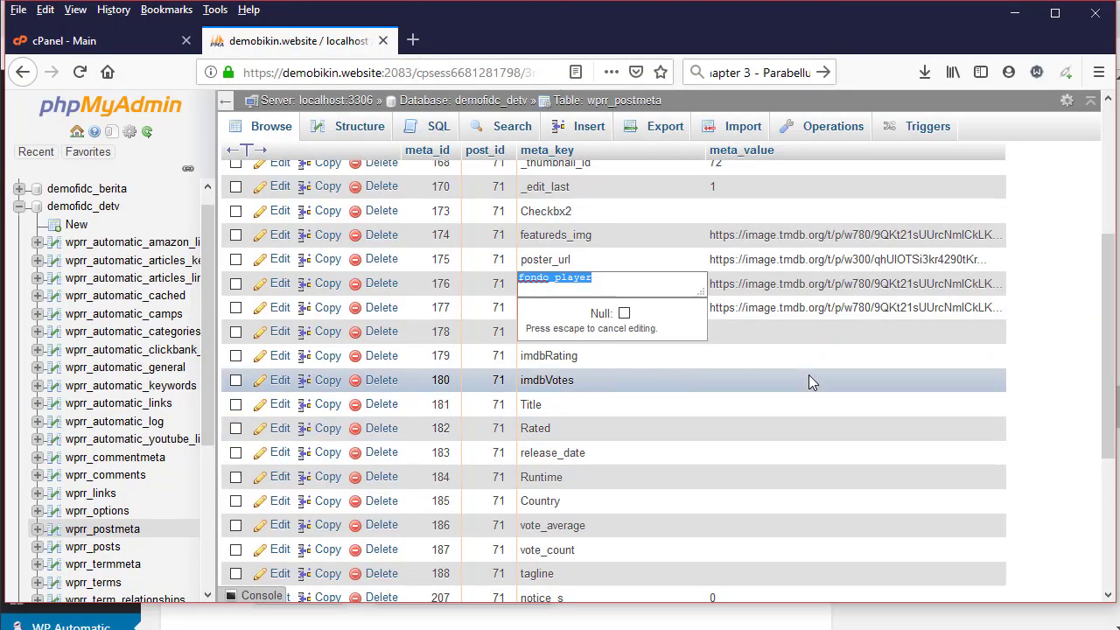
Go to page 2 of wp_postmeta and copy the HD 1080p player_0_quality_player value
scroll(875, 382, "up", 3)
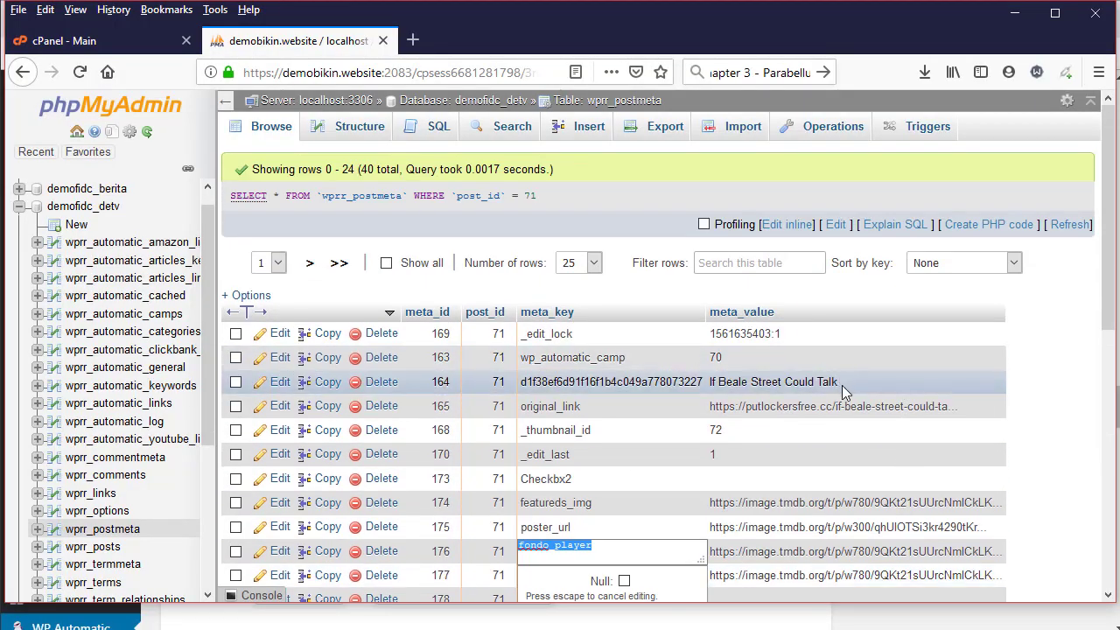
scroll(842, 389, "down", 6)
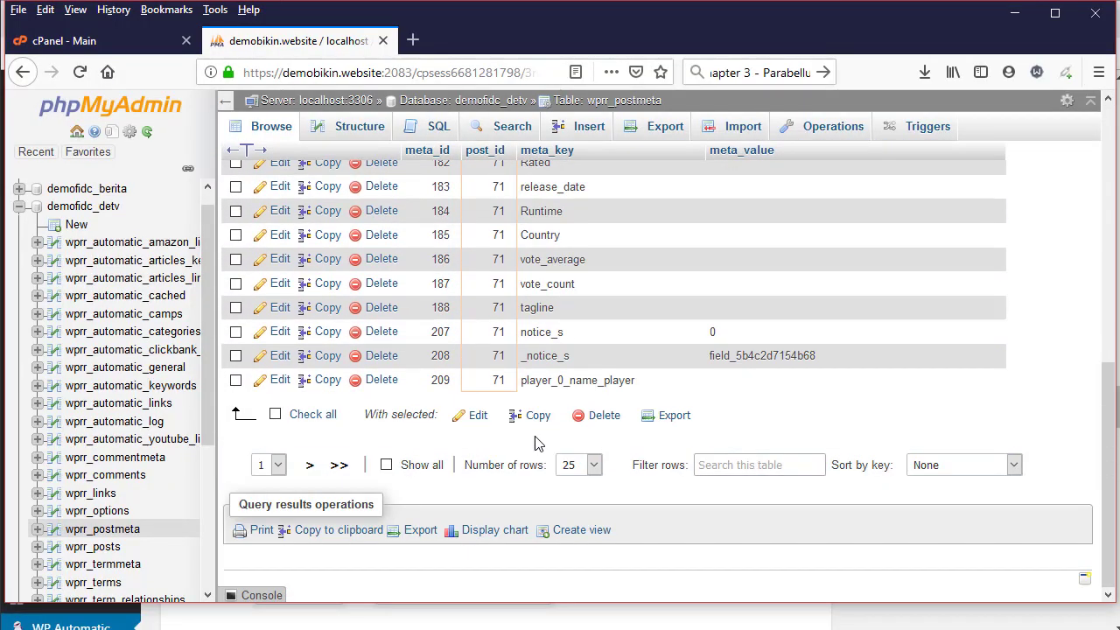
left_click(308, 465)
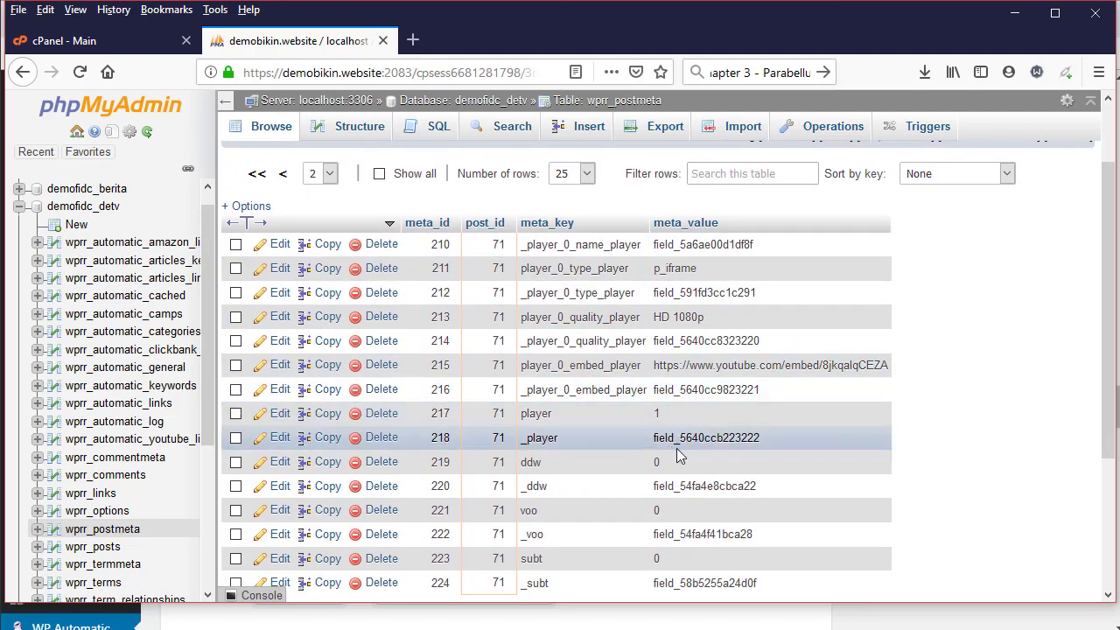
scroll(699, 464, "down", 2)
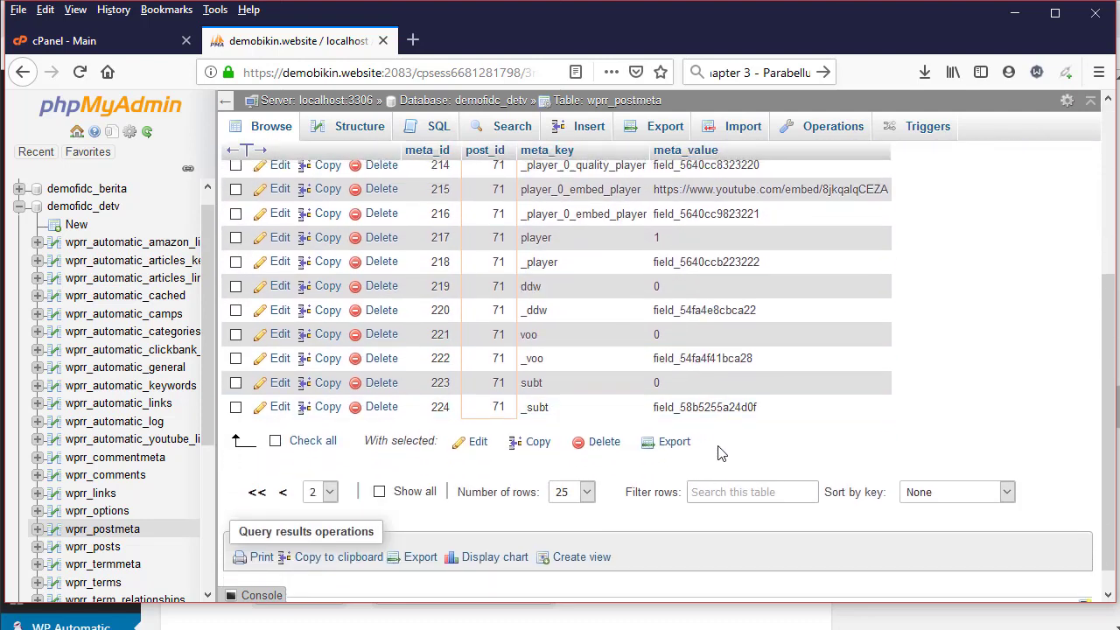
scroll(718, 448, "up", 1)
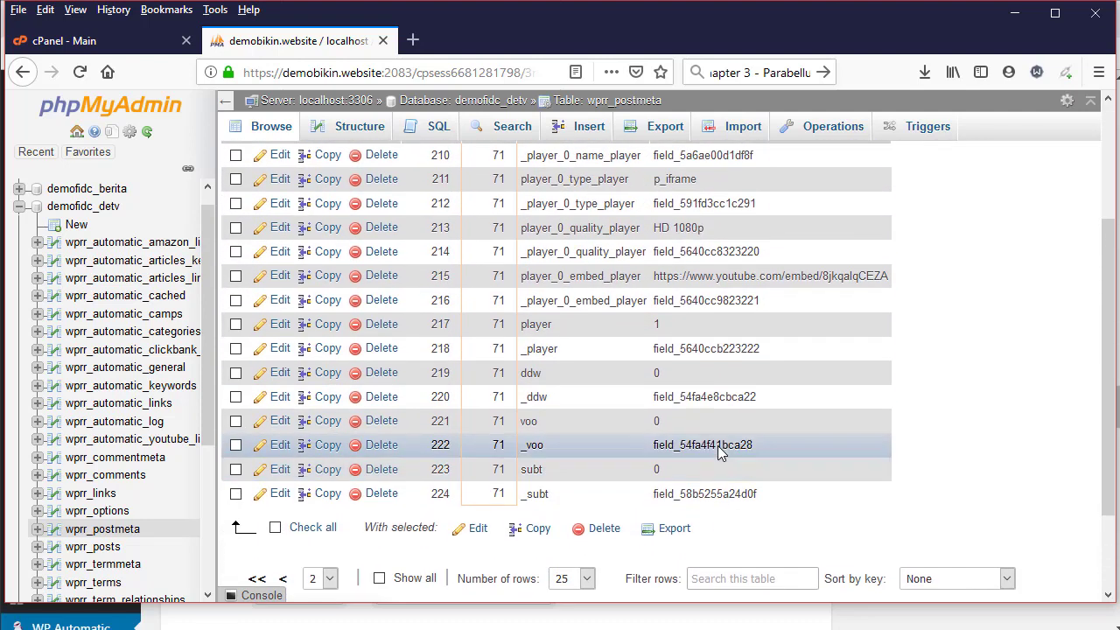
double_click(676, 230)
key("ctrl+c")
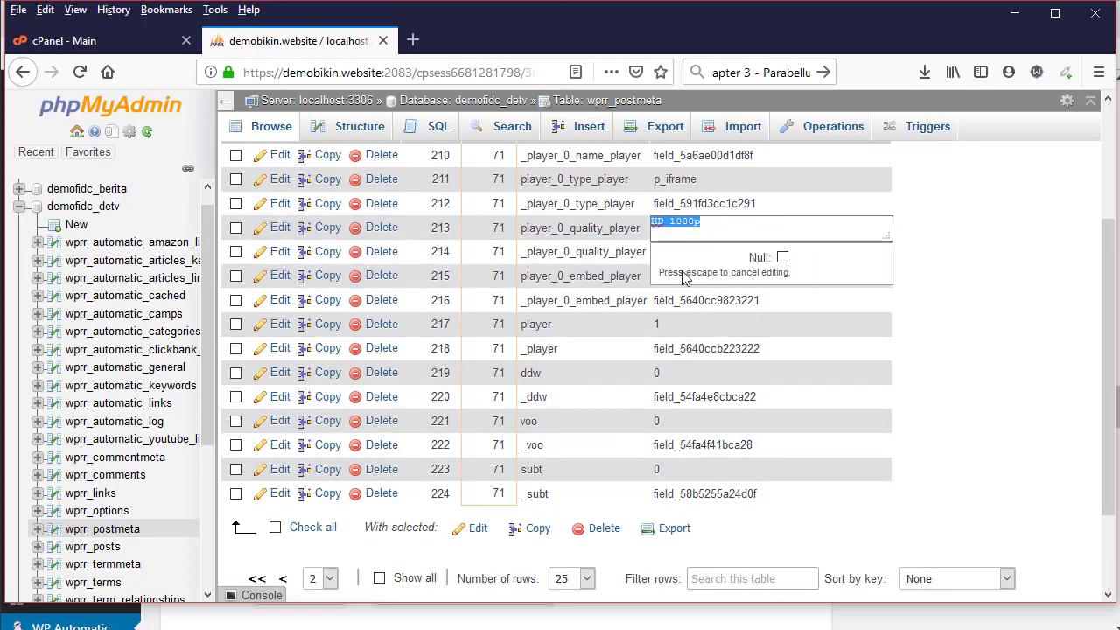
left_click(856, 206)
key("alt+Tab")
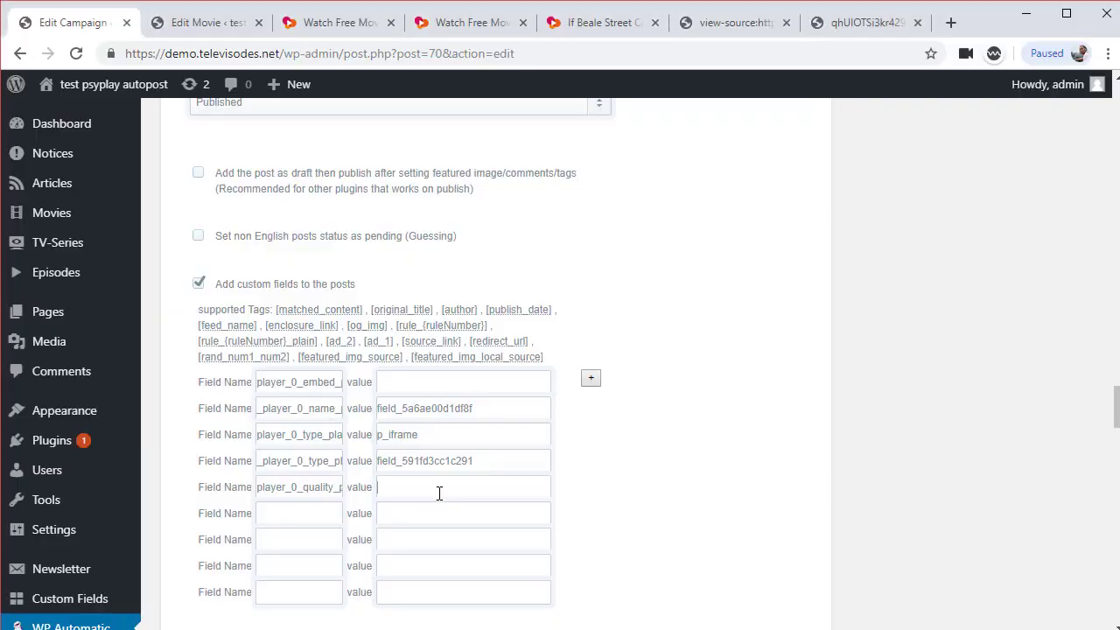
Set row 5's value to HD 1080p and add _player_0_quality_player = field_5640cc8323220 as row 6
key("ctrl+v")
key("alt+Tab")
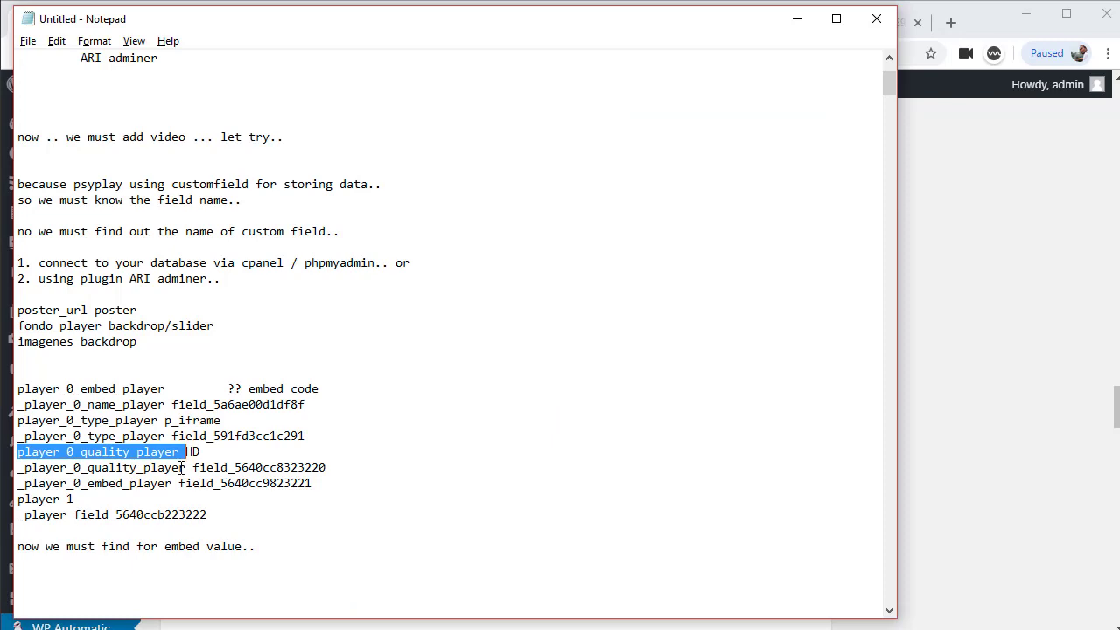
double_click(181, 468)
left_click(242, 468)
double_click(241, 468)
key("ctrl+c")
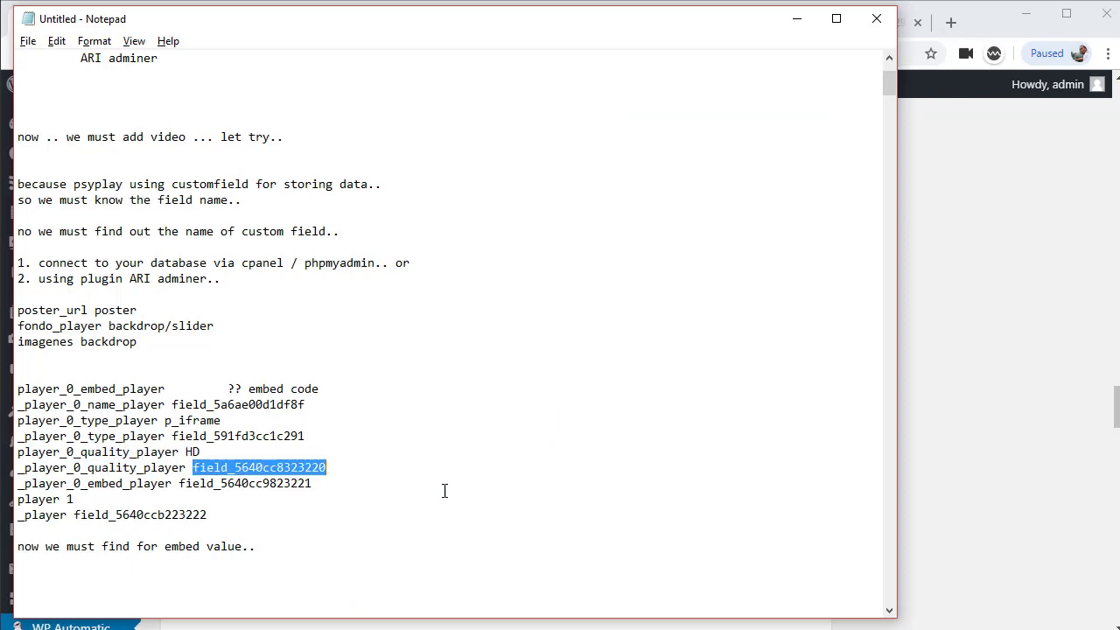
key("alt+Tab")
left_click(318, 518)
type("_player_0_quality_player")
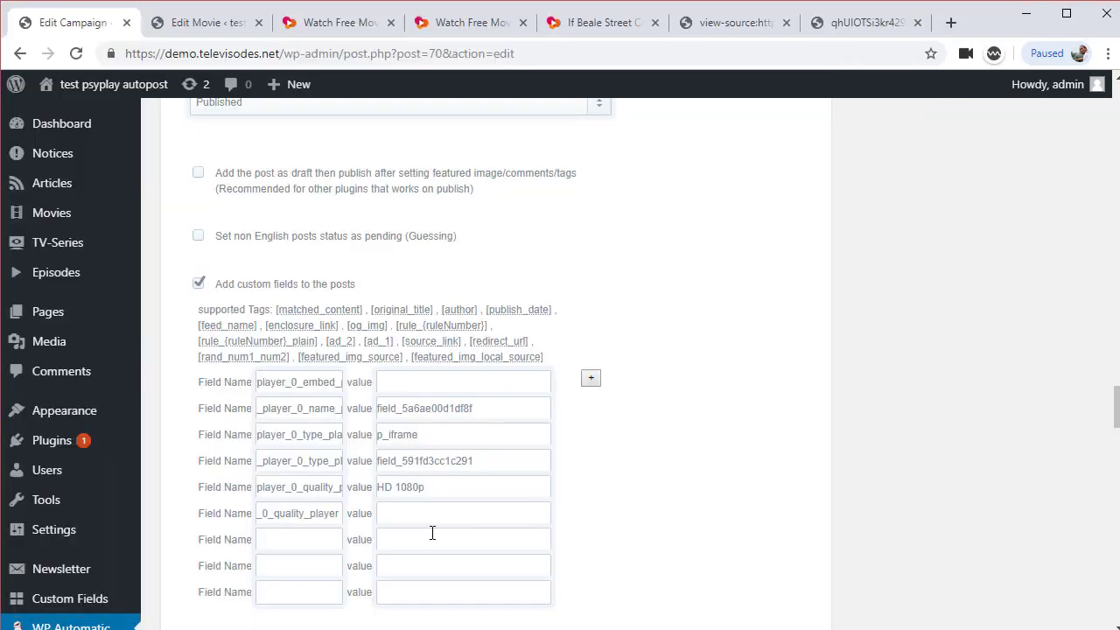
key("BackSpace")
key("alt+Tab")
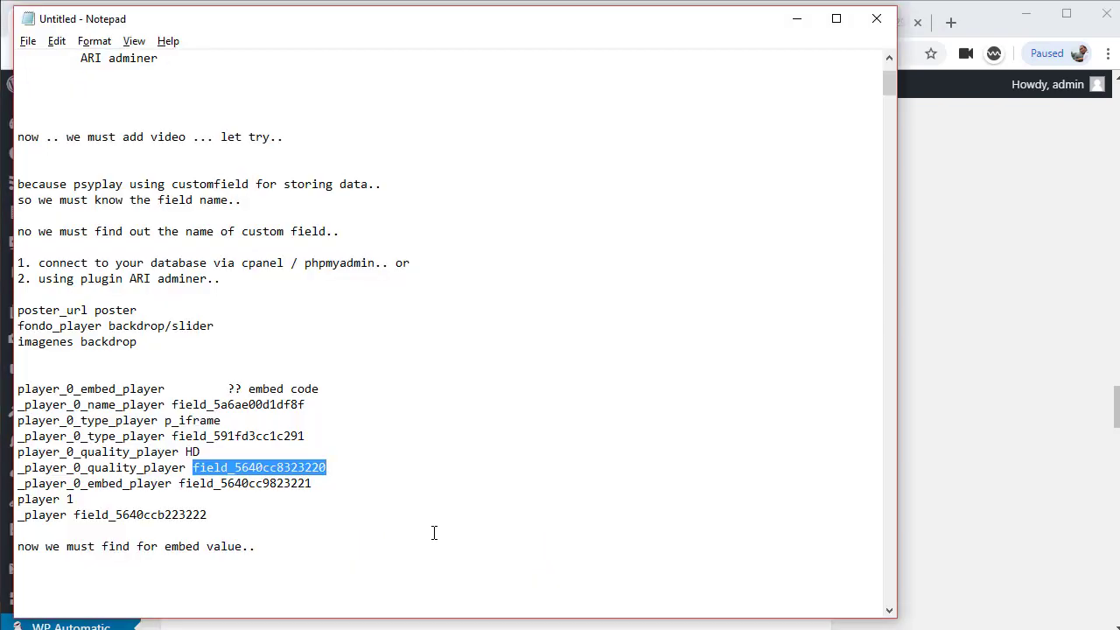
key("alt+Tab")
key("ctrl+v")
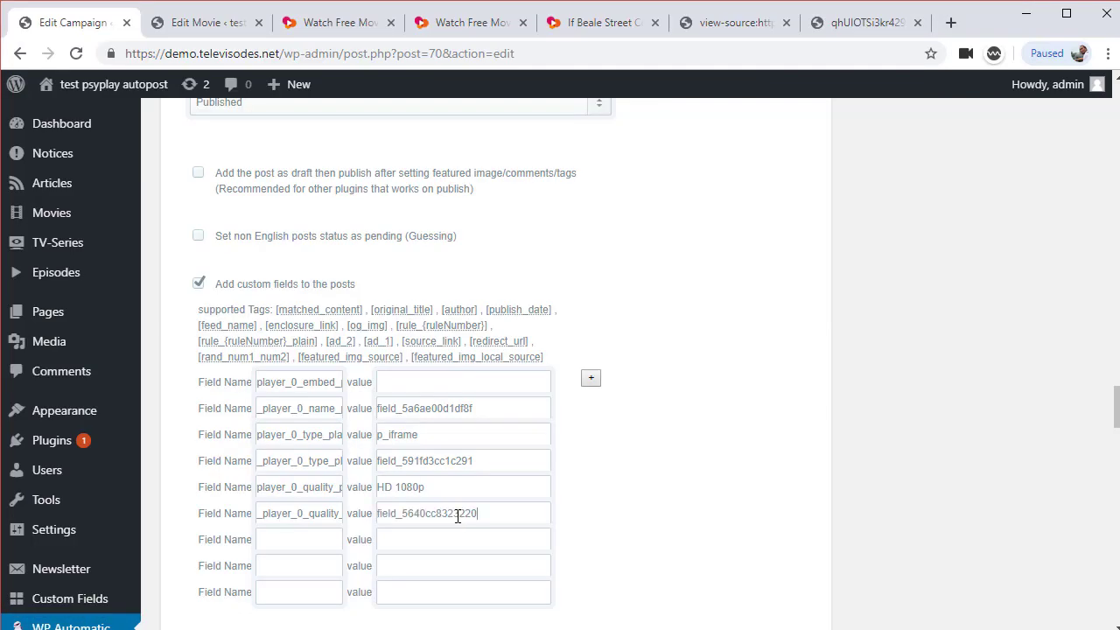
Add _player_0_embed_player as the seventh custom-field name
key("alt+Tab")
double_click(83, 483)
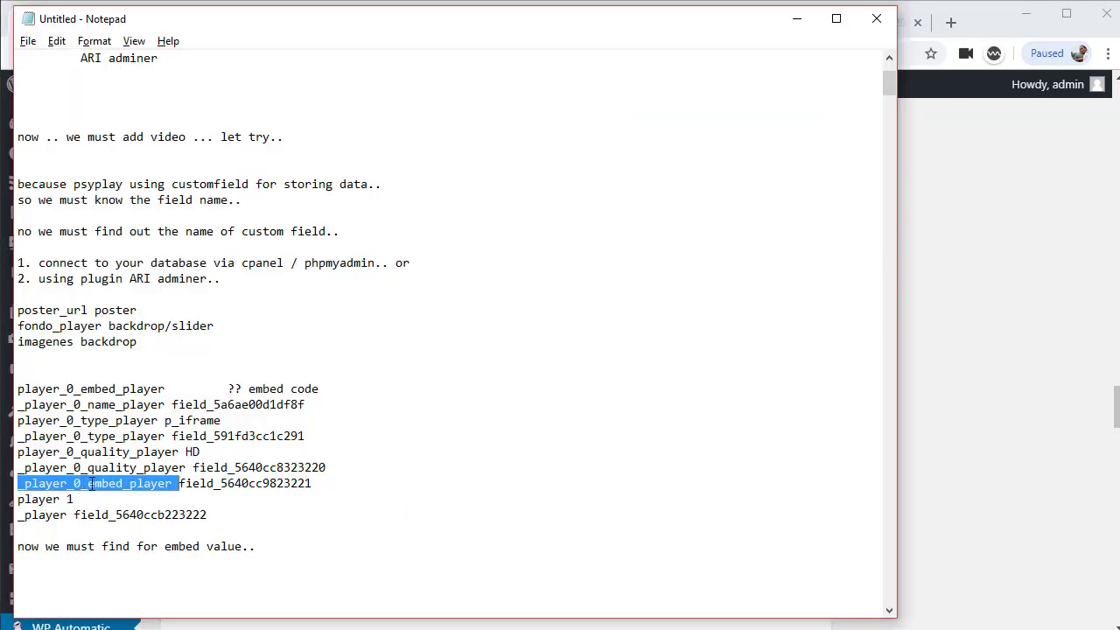
double_click(213, 485)
key("alt+Tab")
left_click(295, 539)
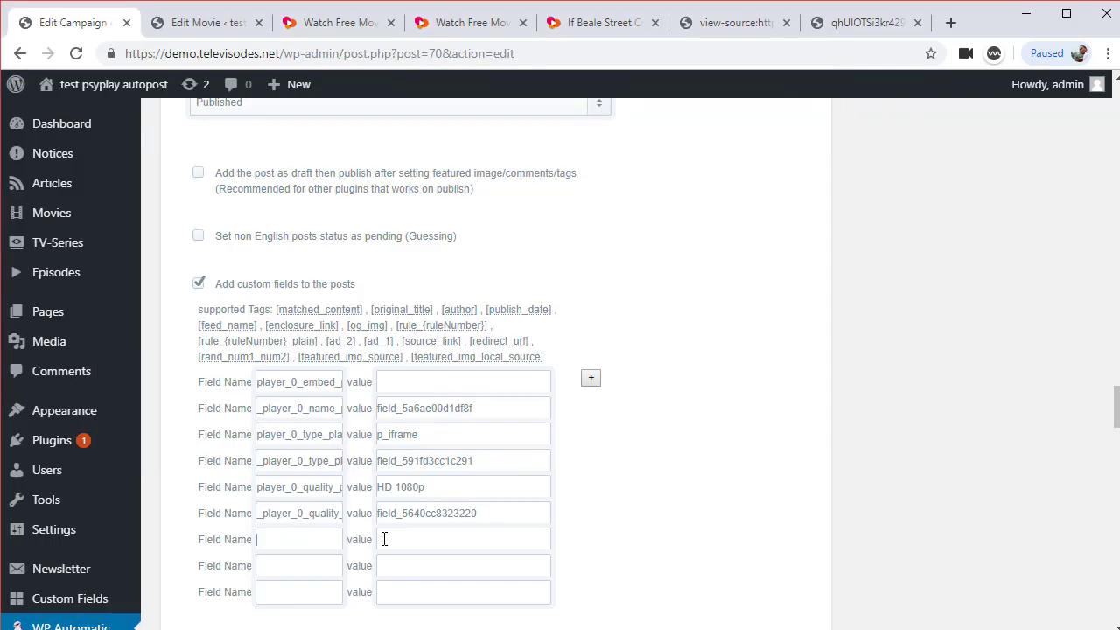
type("_player_0_embed_player")
left_click(447, 538)
double_click(327, 539)
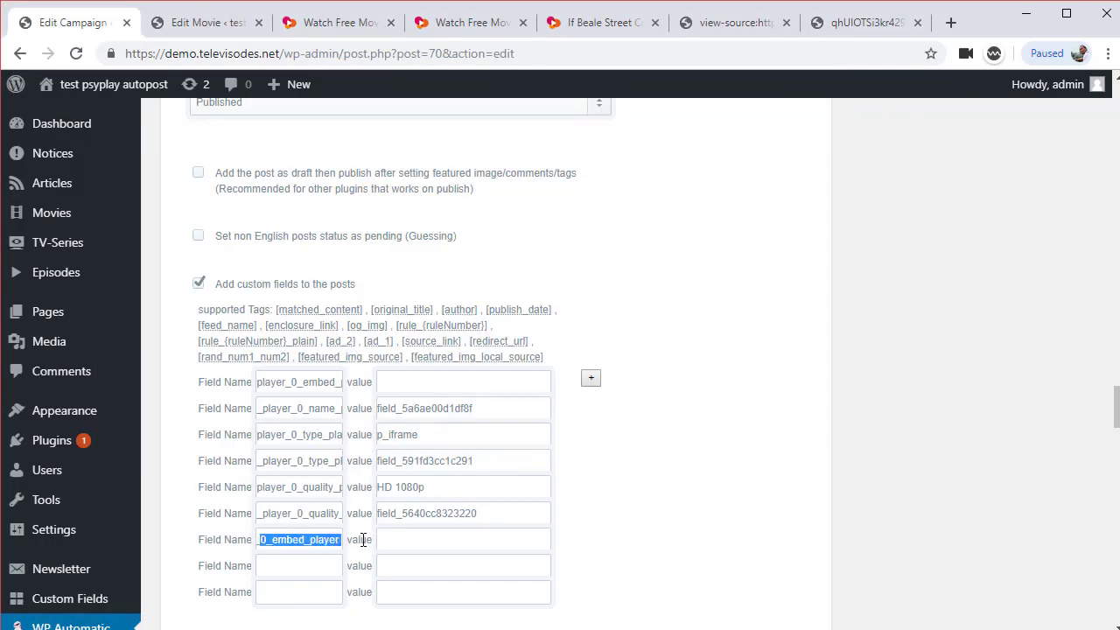
left_click(342, 539)
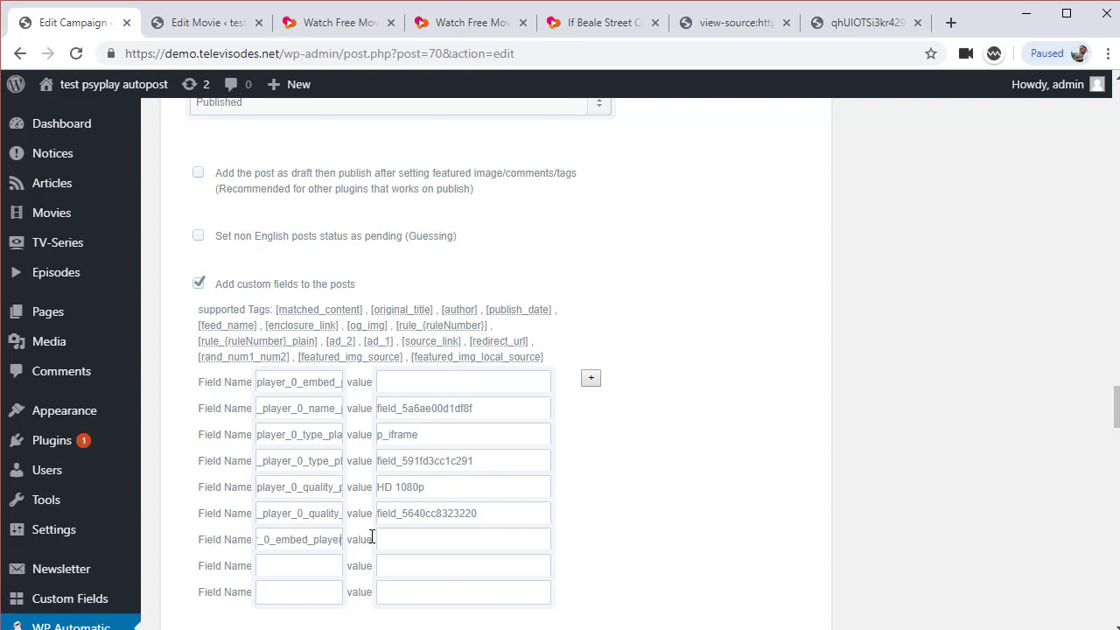
Add a custom field named player with value 1
key("alt+Tab")
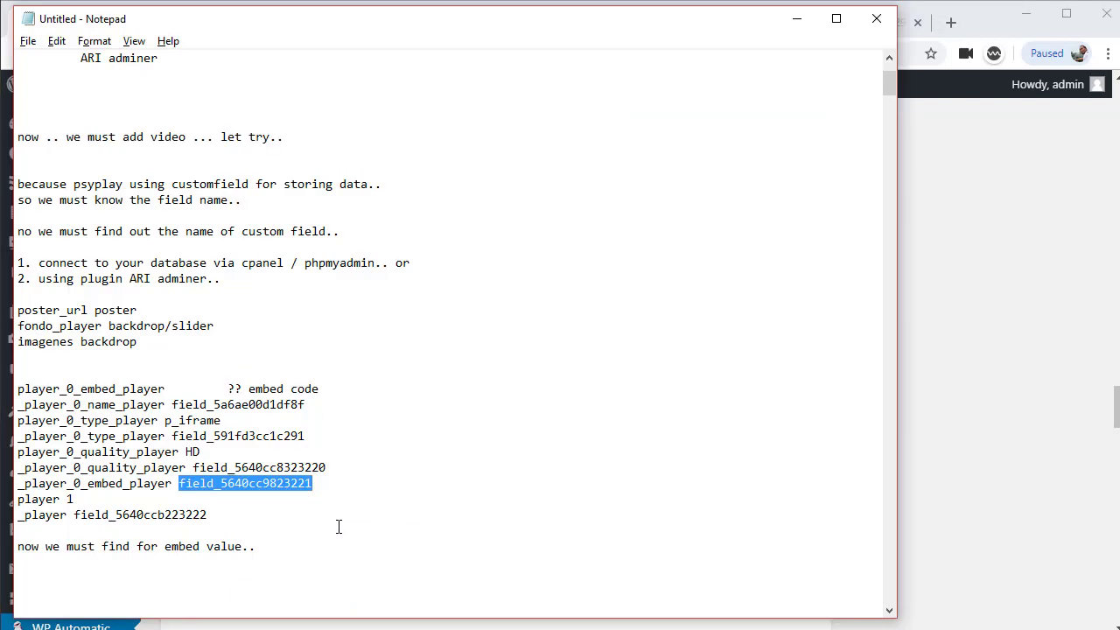
double_click(48, 499)
key("ctrl+c")
key("alt+Tab")
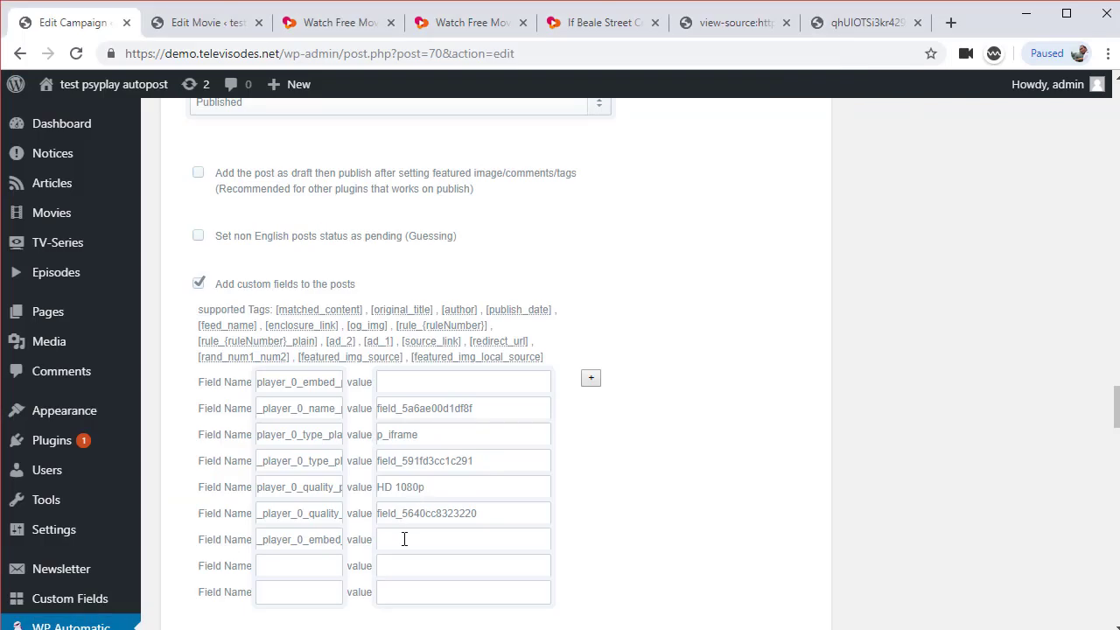
type("field_5640cc9823221")
key("alt+Tab")
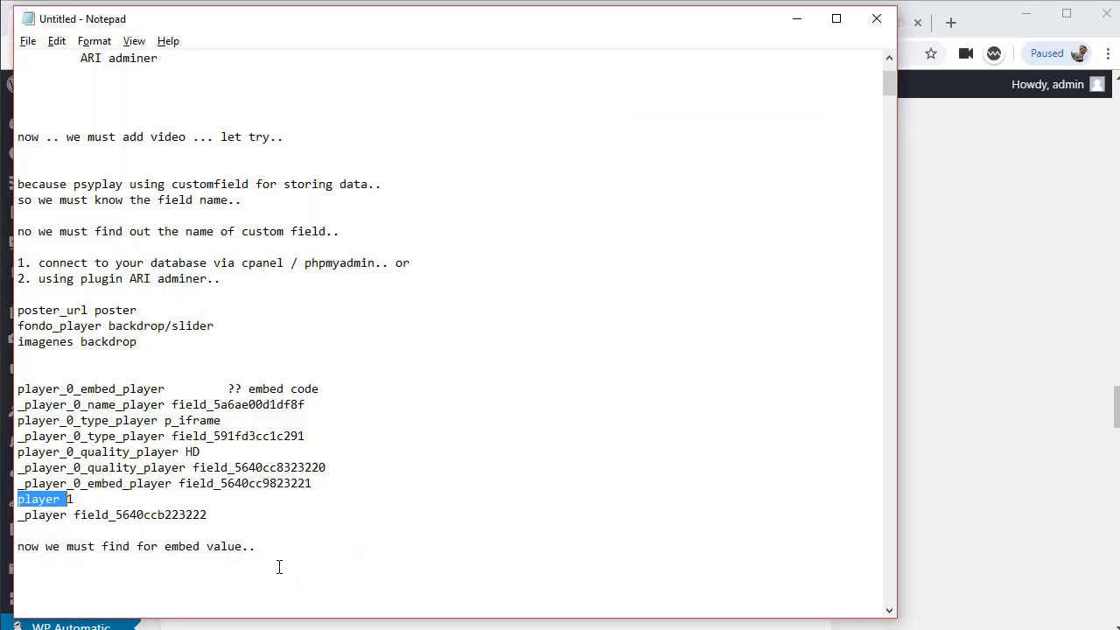
key("alt+Tab")
key("ctrl+v")
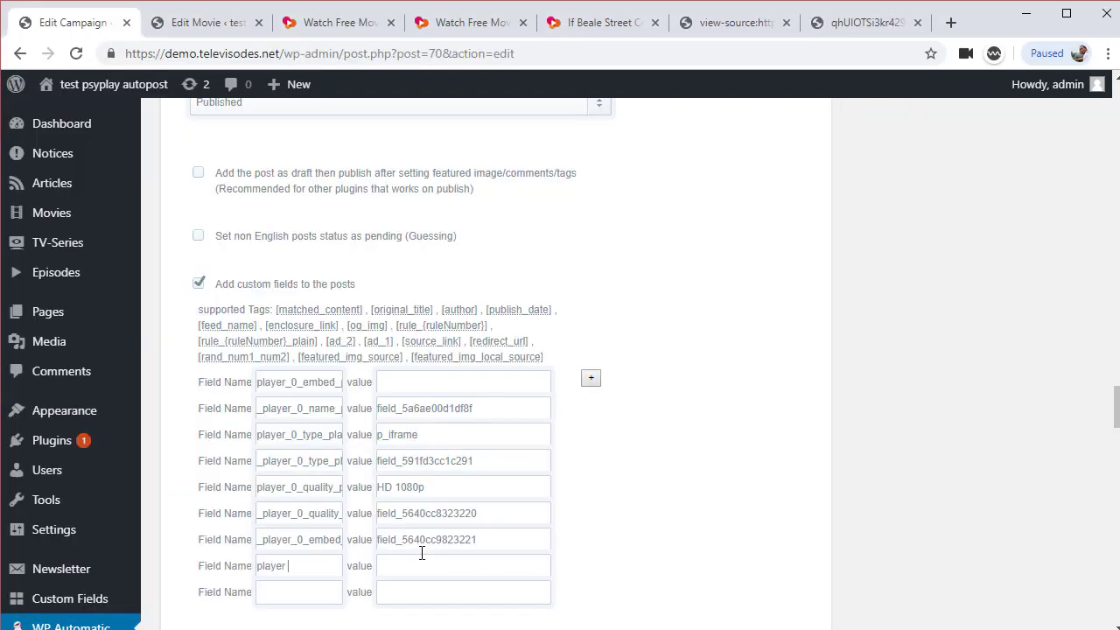
left_click(415, 564)
type("1")
Add the last custom field _player with value field_5640ccb223222
key("alt+Tab")
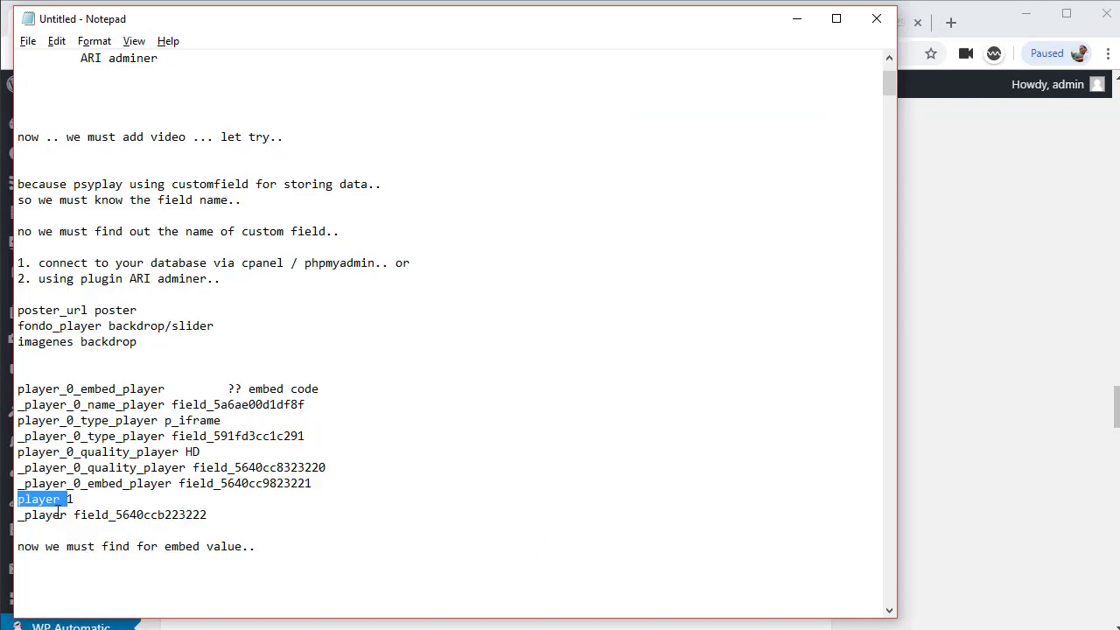
double_click(59, 514)
left_click_drag(109, 514, 3, 515)
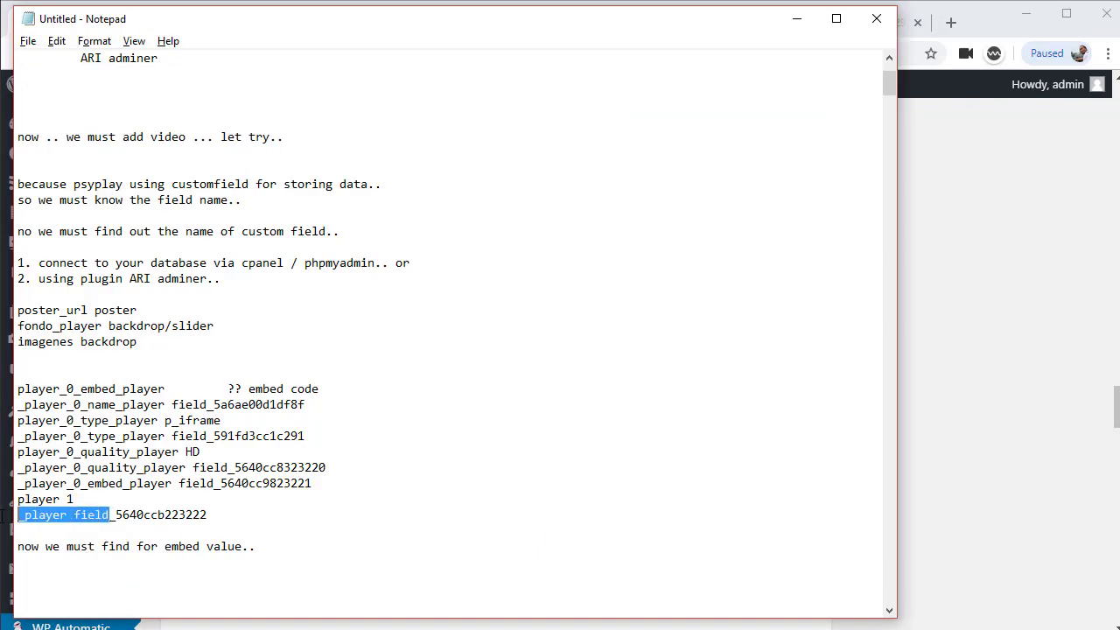
left_click(70, 515)
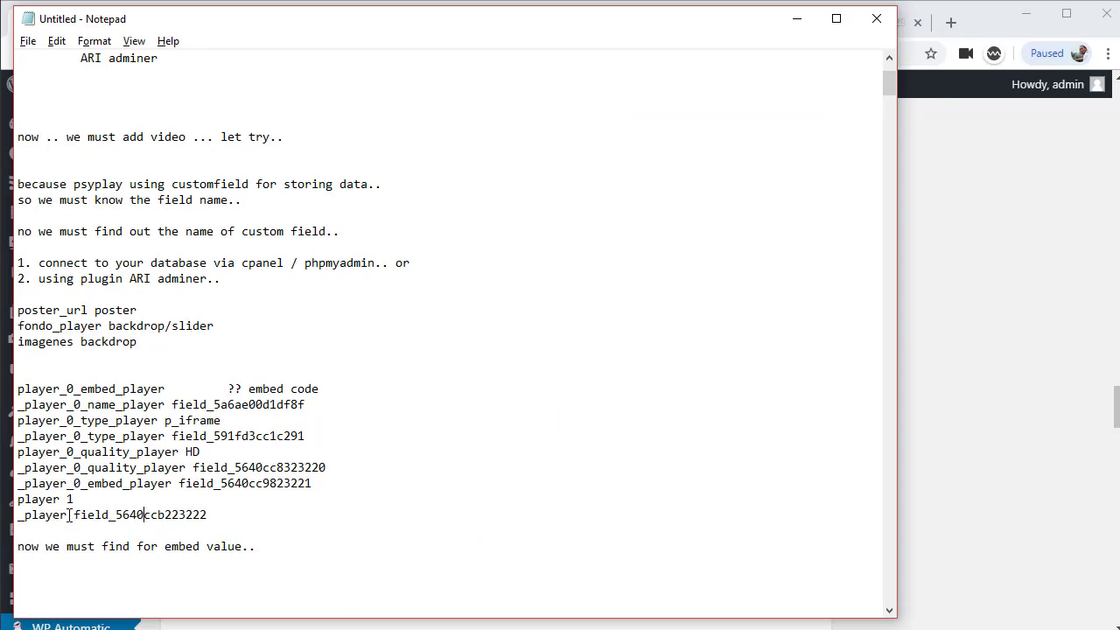
double_click(51, 515)
key("ctrl+c")
left_click(169, 515)
double_click(168, 514)
key("alt+Tab")
key("ctrl+v")
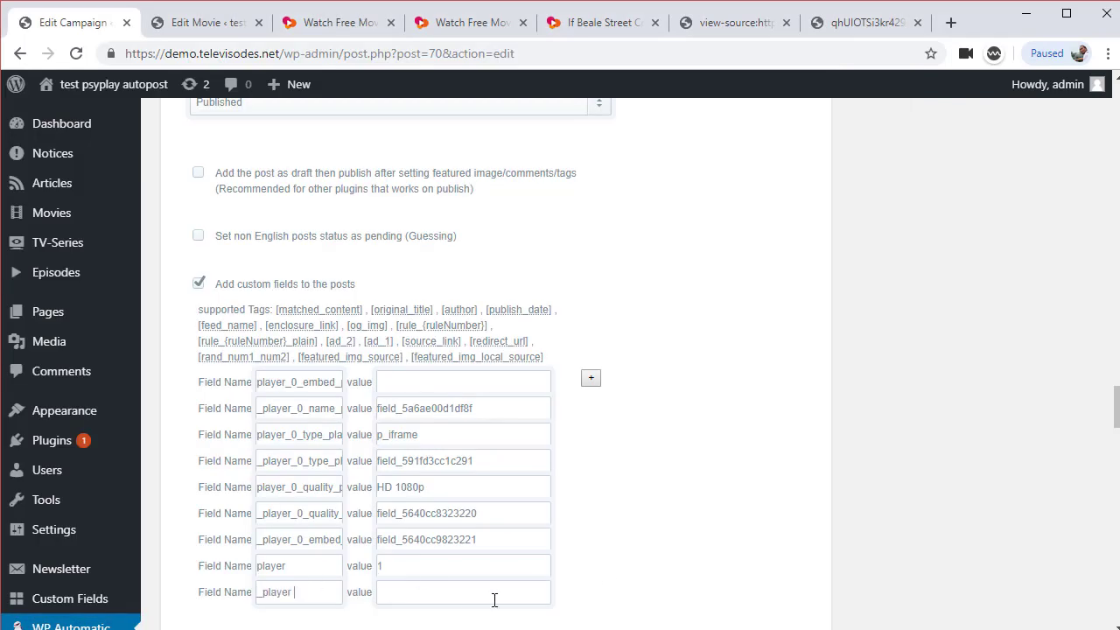
key("alt+Tab")
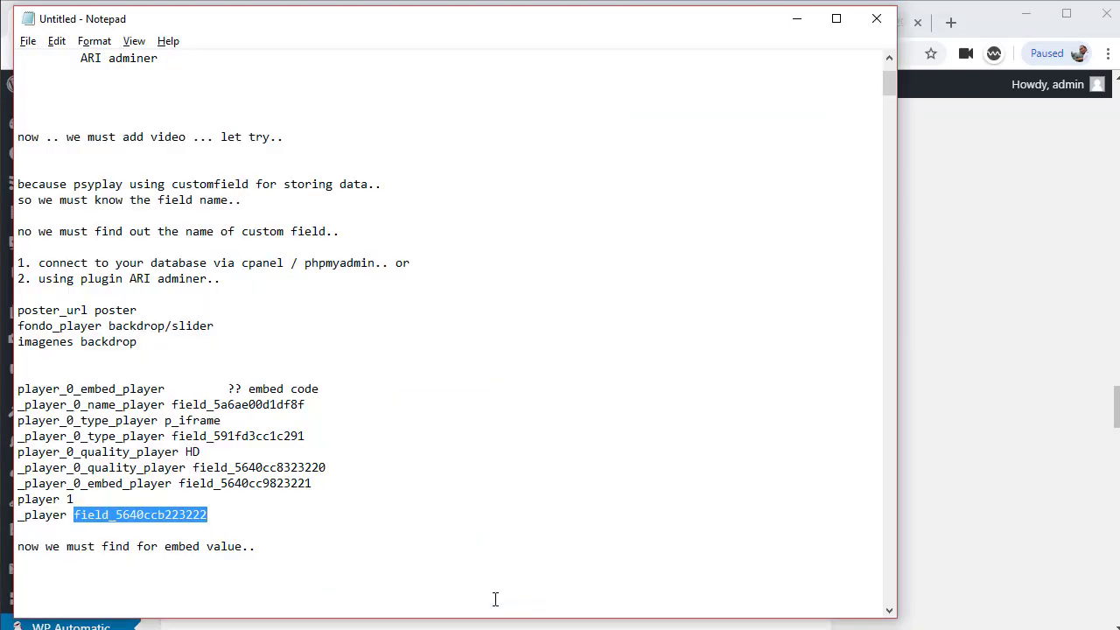
key("ctrl+c")
key("alt+Tab")
left_click(465, 591)
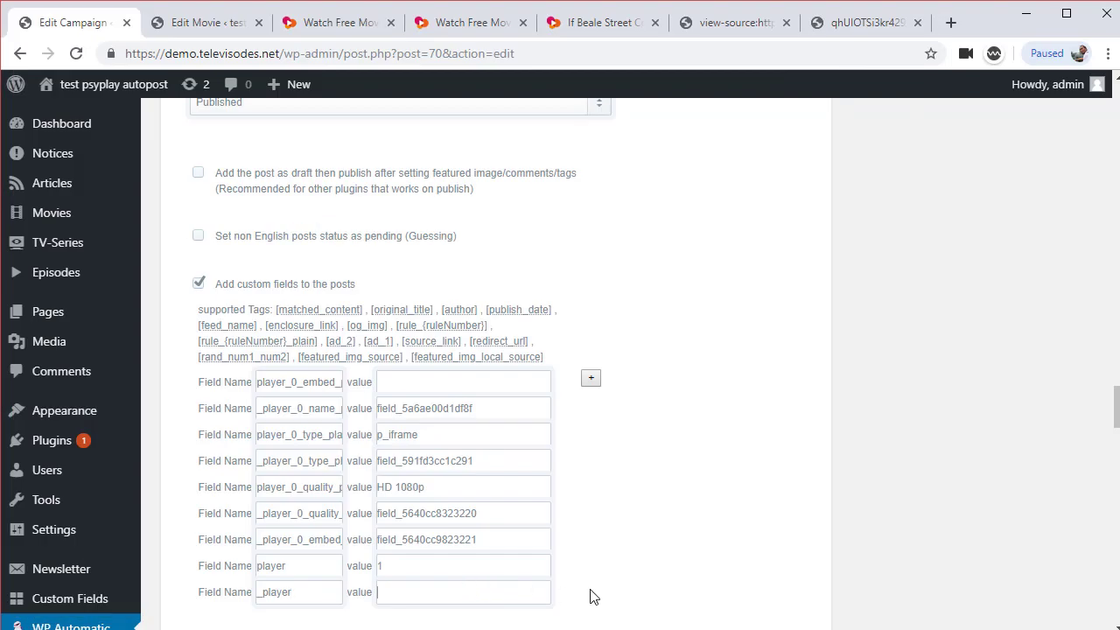
key("ctrl+v")
Check the completed custom-field rows against the Notepad notes
scroll(595, 567, "down", 1)
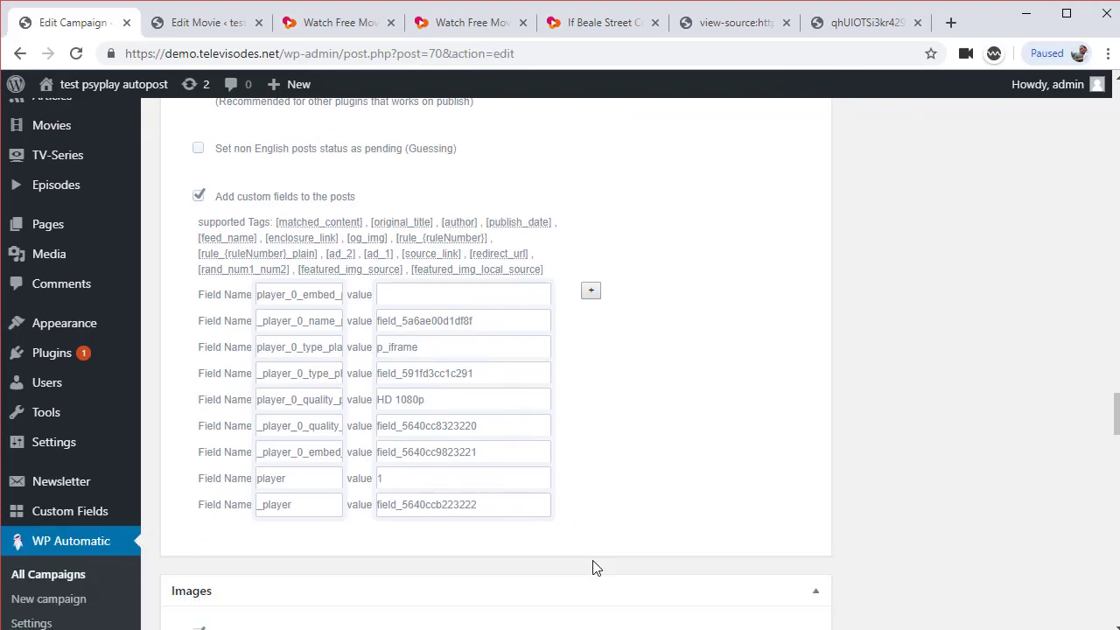
scroll(595, 567, "up", 2)
scroll(593, 567, "up", 1)
key("alt+Tab")
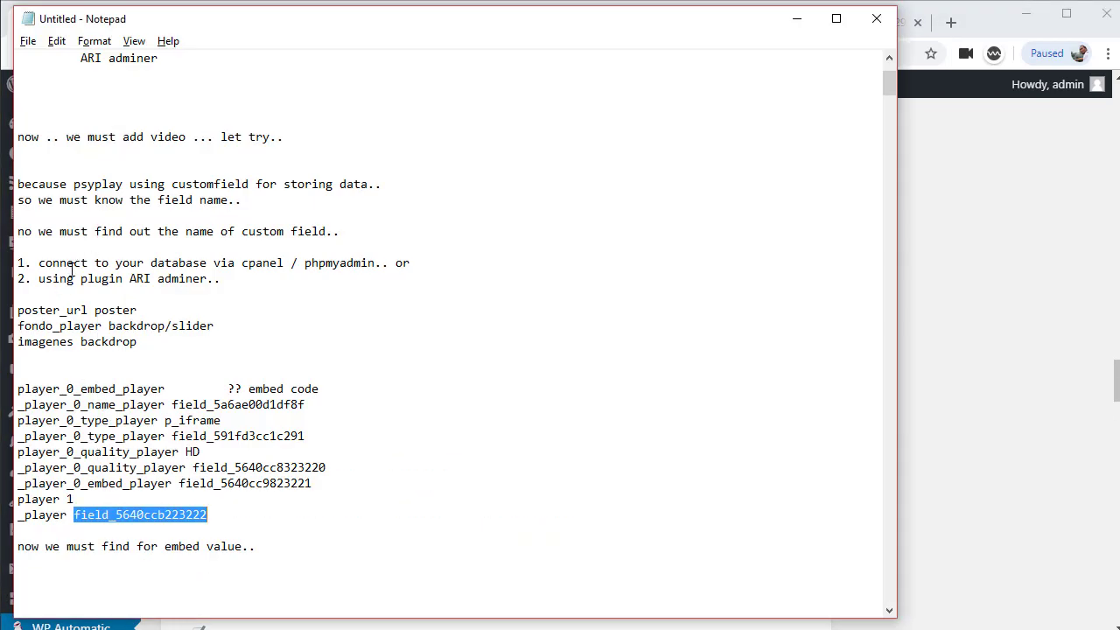
scroll(127, 294, "down", 1)
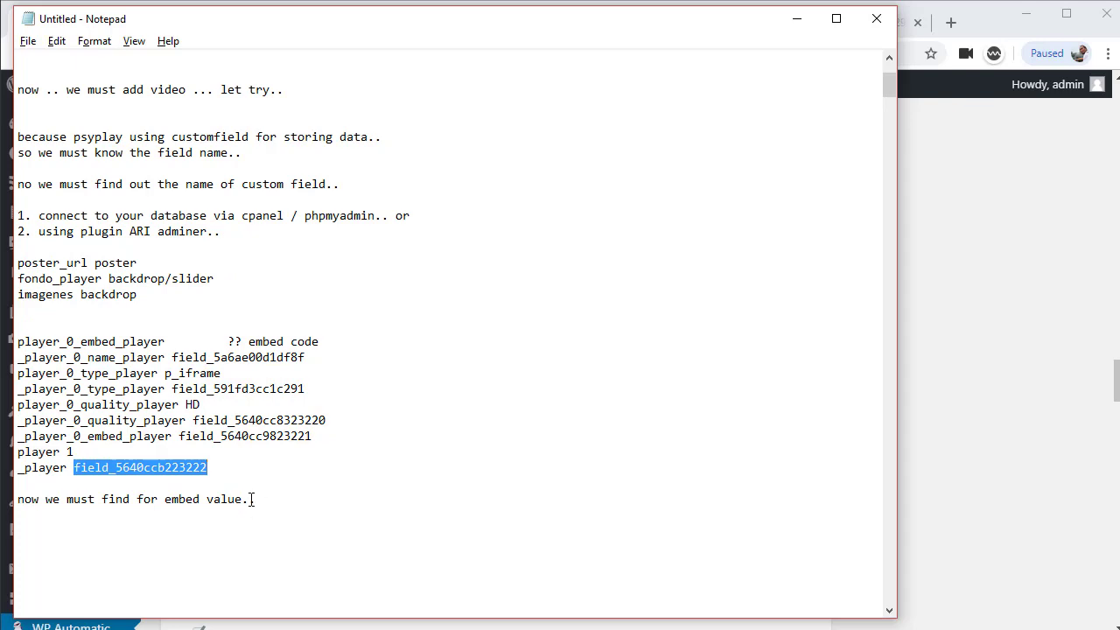
left_click_drag(251, 499, 11, 498)
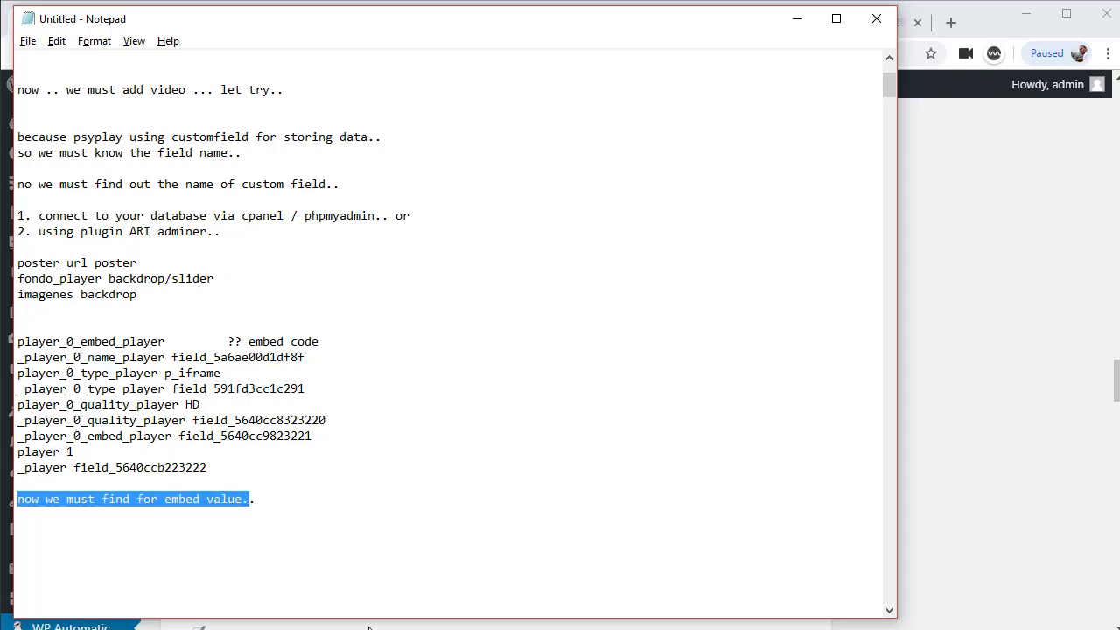
left_click(199, 626)
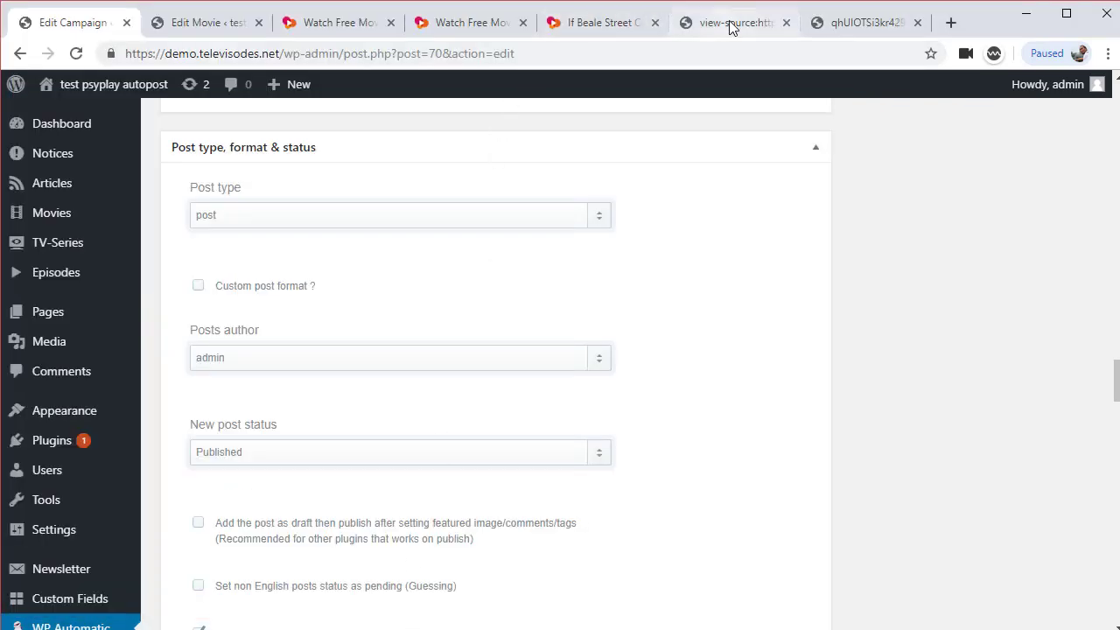
Search the movie page source for <iframe and select the start of the embed's src on line 171
left_click(721, 21)
left_click(728, 87)
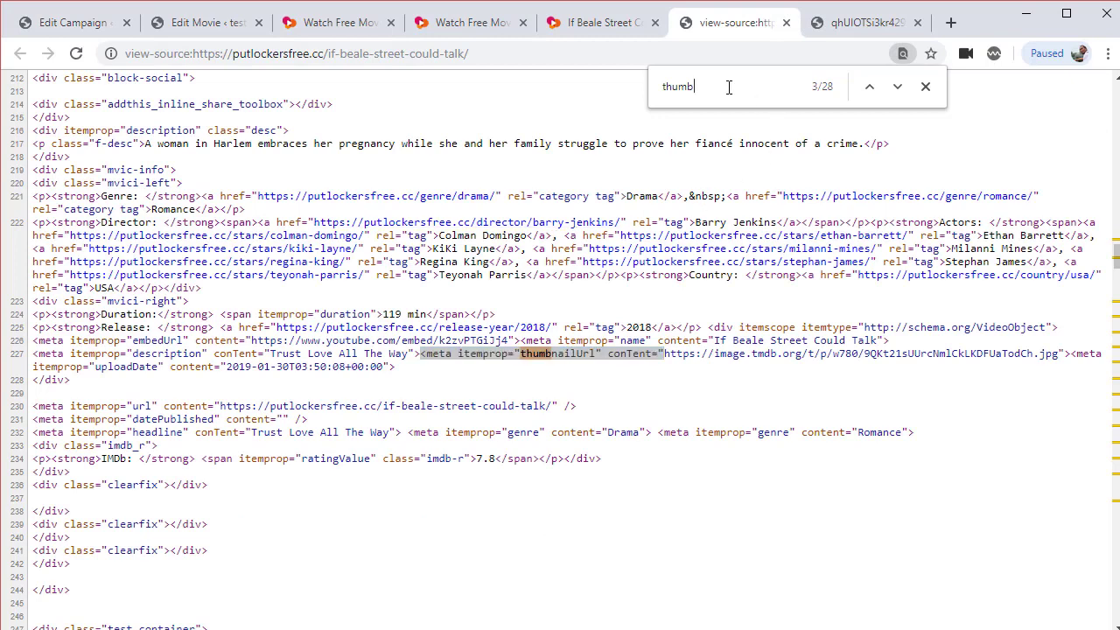
key("ctrl+a")
type("<iframe")
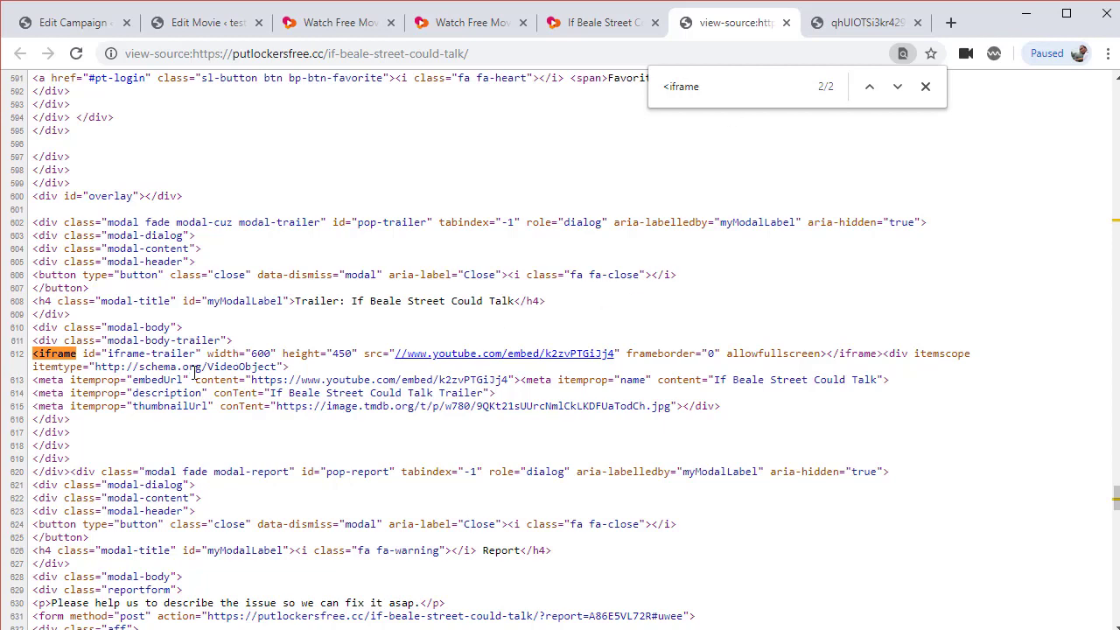
left_click(871, 88)
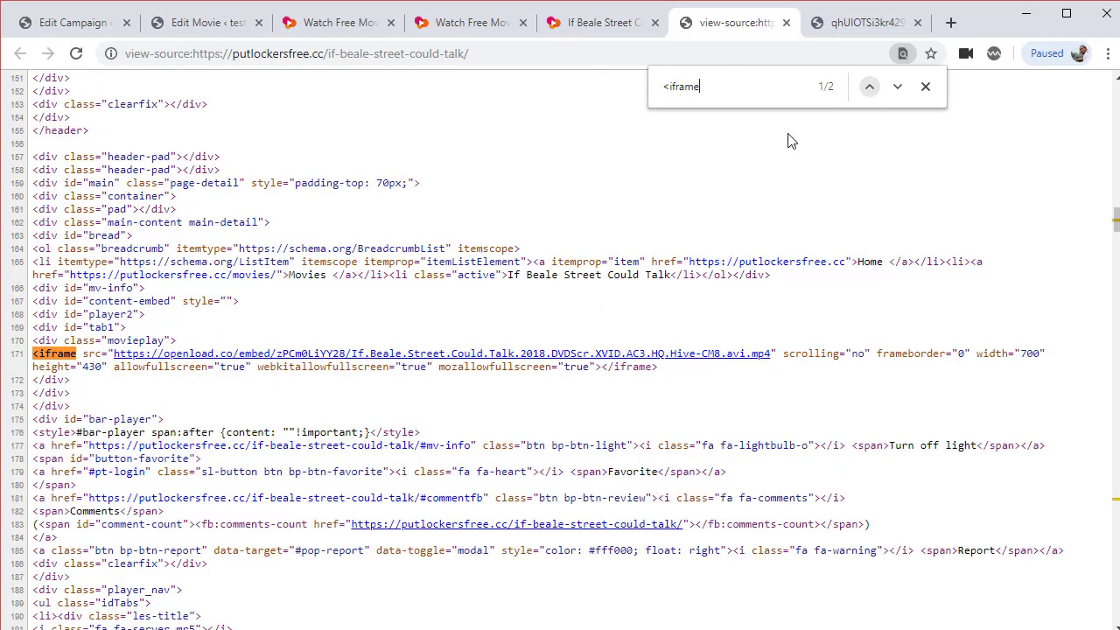
left_click_drag(114, 354, 32, 353)
key("ctrl+c")
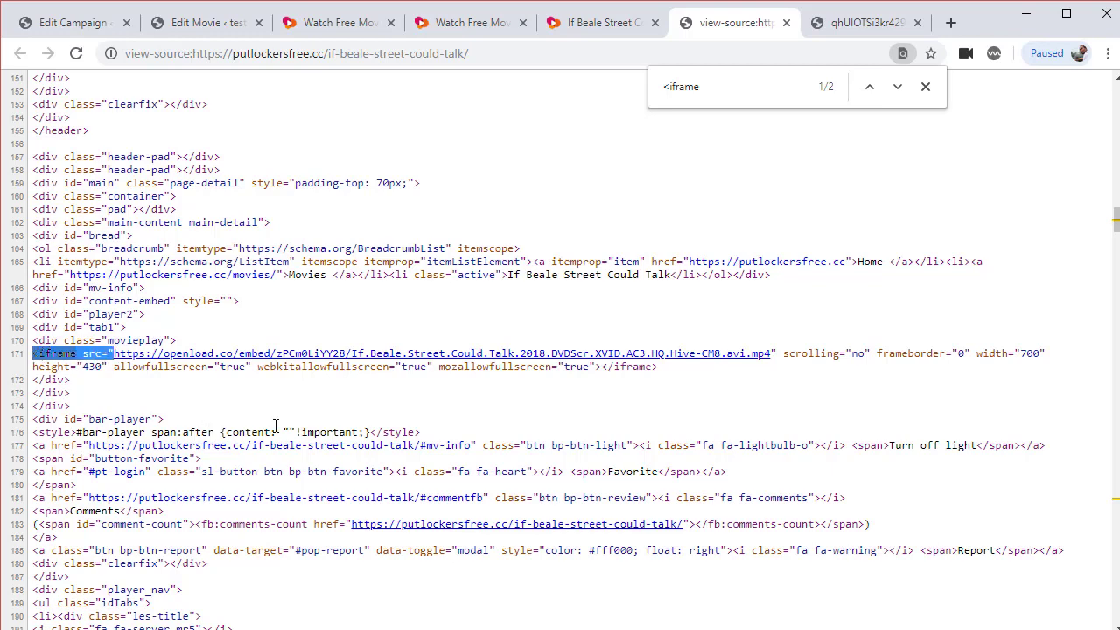
key("alt+Tab")
key("alt+Tab")
key("alt+Tab")
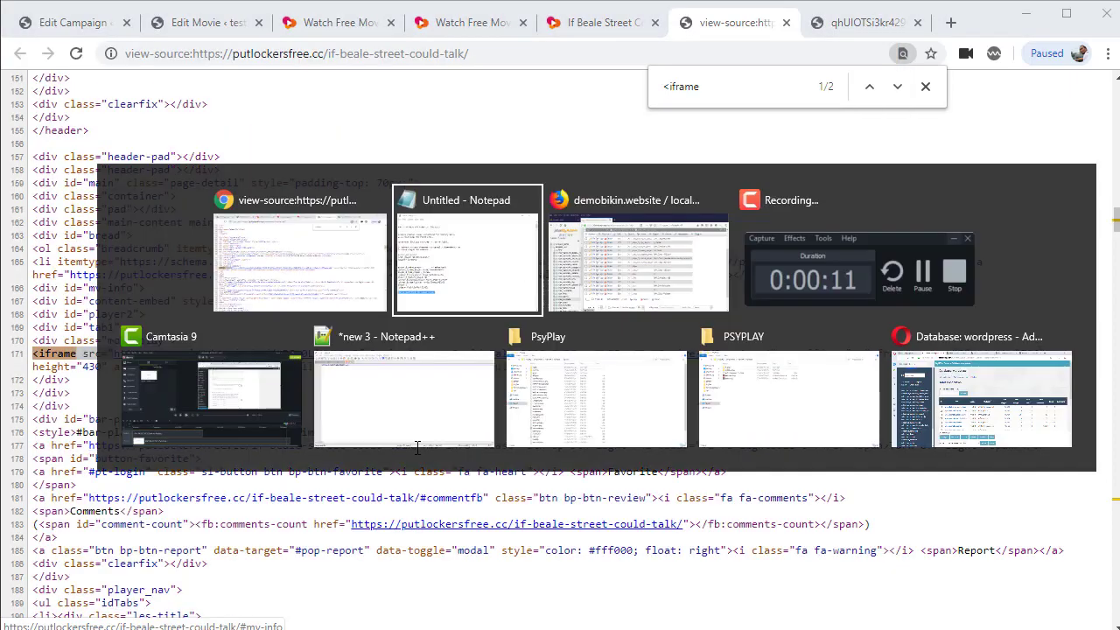
key("alt+Tab")
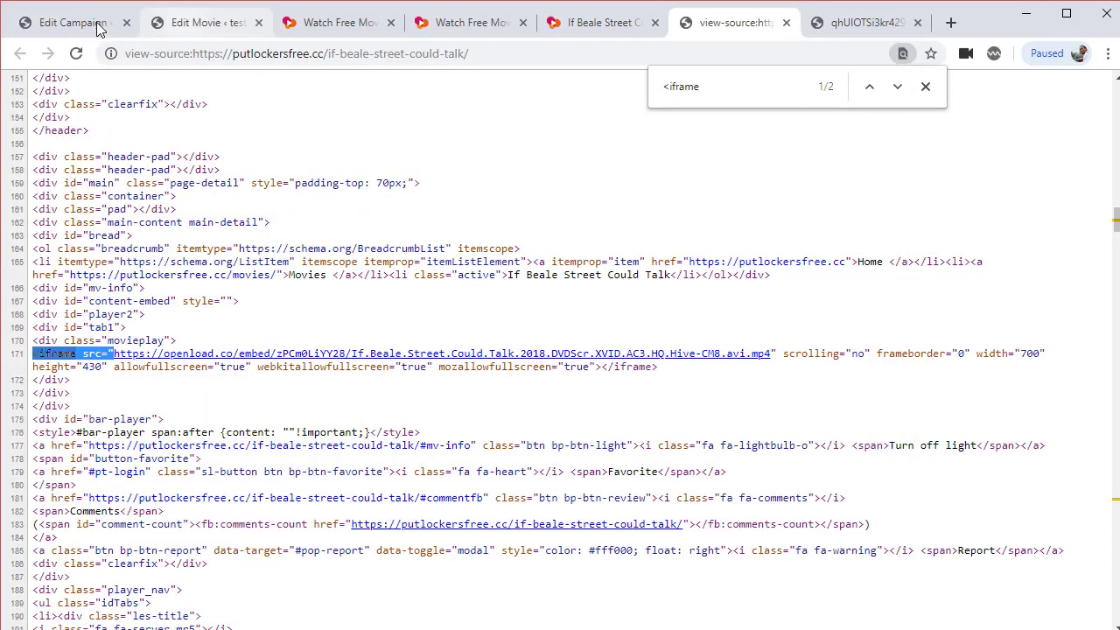
left_click(99, 29)
Enable specific extraction to a custom field and write the rule regex|<iframe src="
scroll(568, 464, "up", 10)
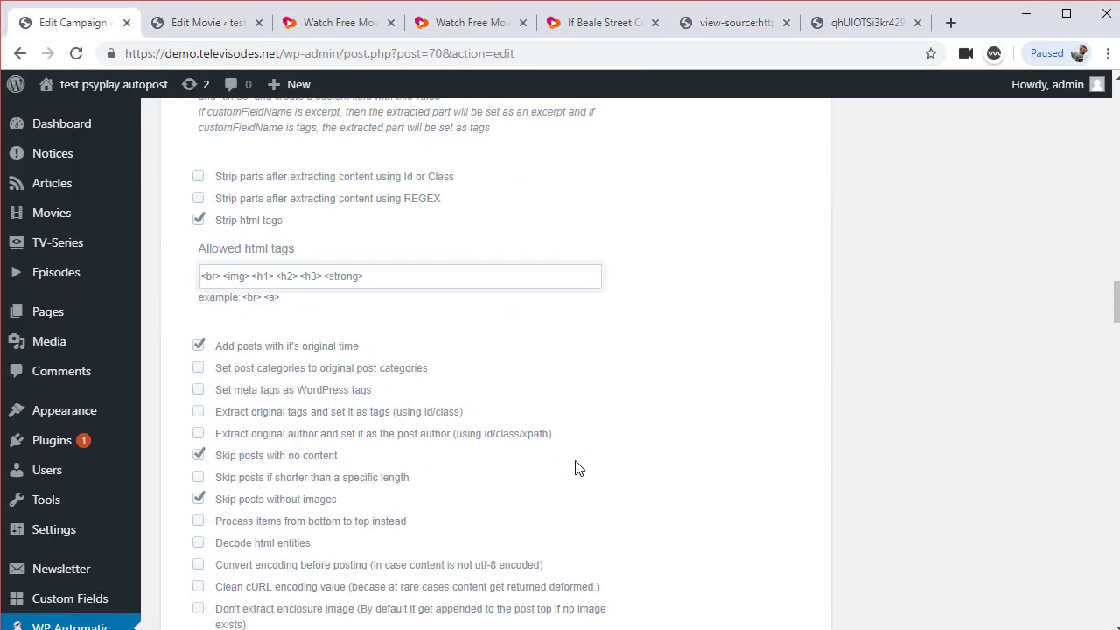
scroll(576, 468, "up", 10)
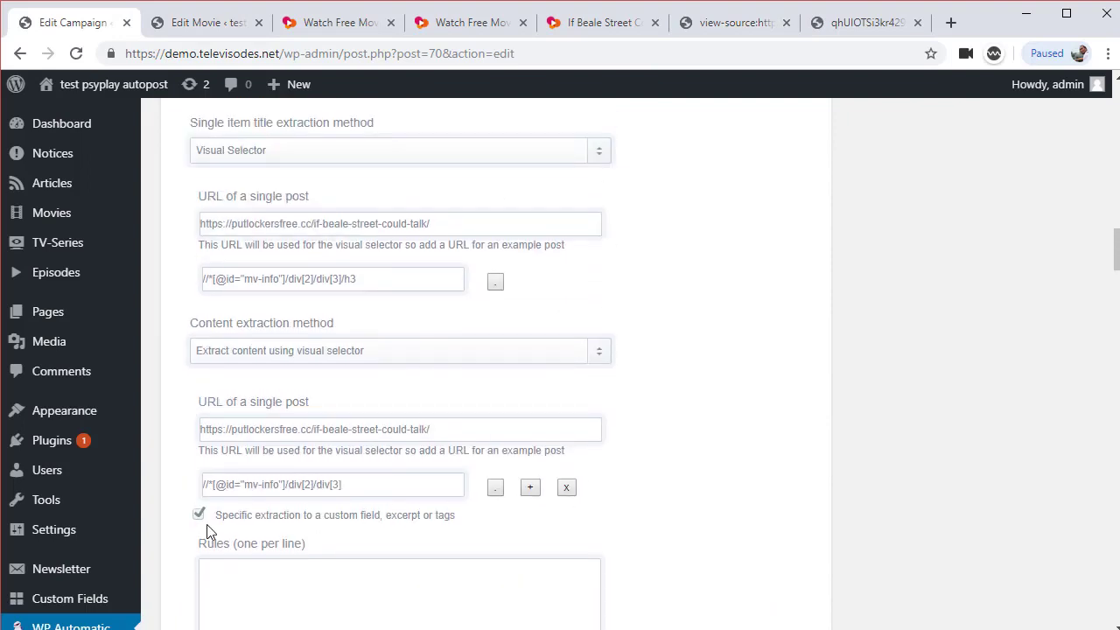
left_click(199, 514)
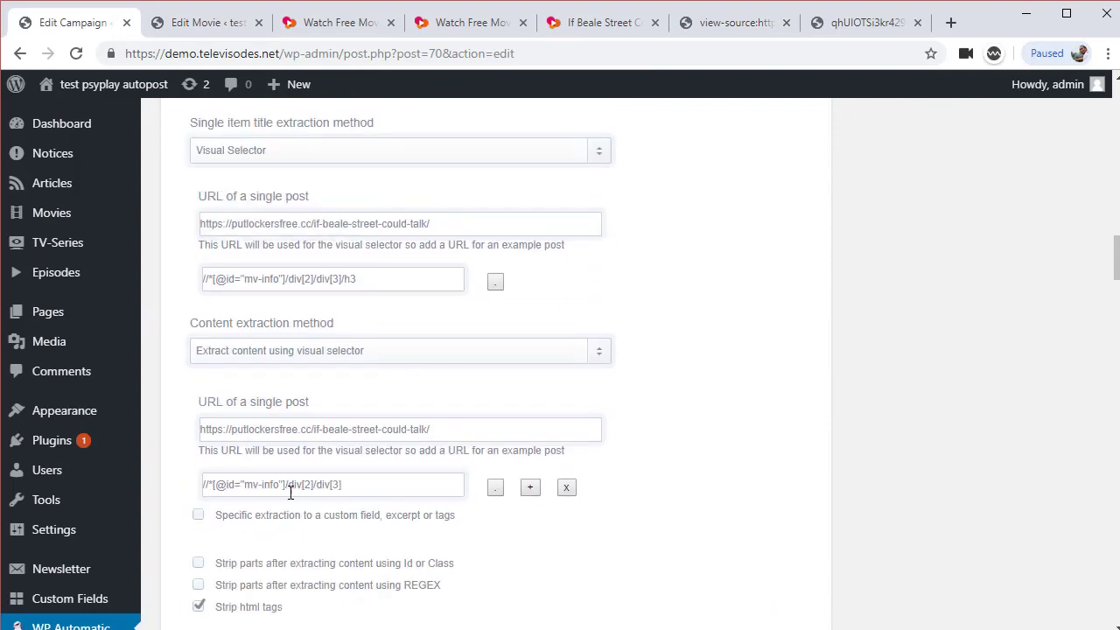
left_click(198, 515)
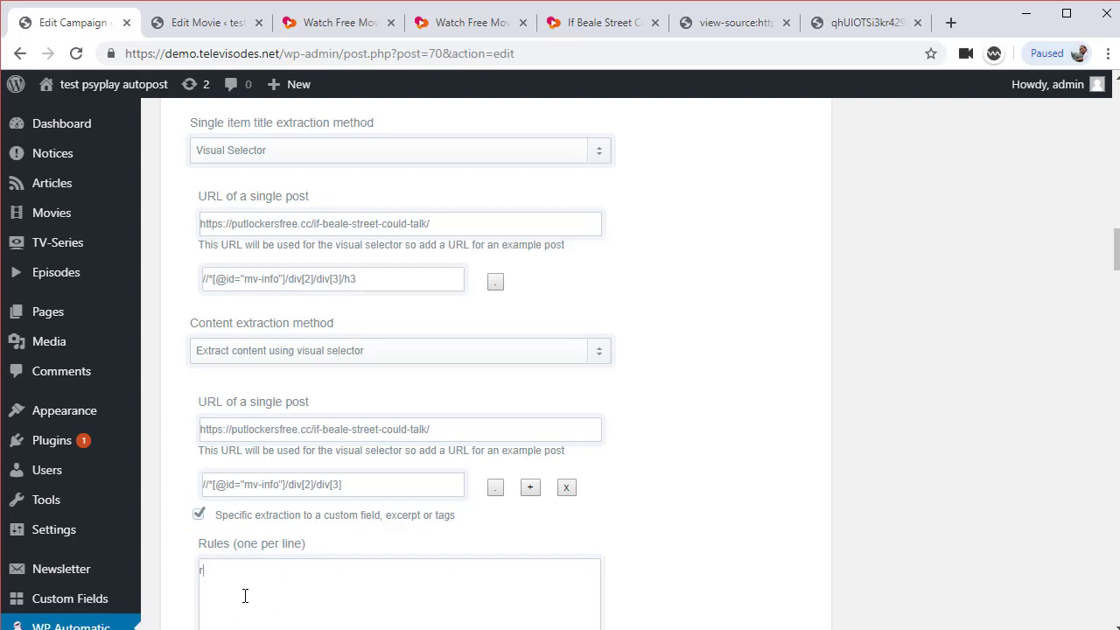
type("egex|")
scroll(245, 596, "down", 3)
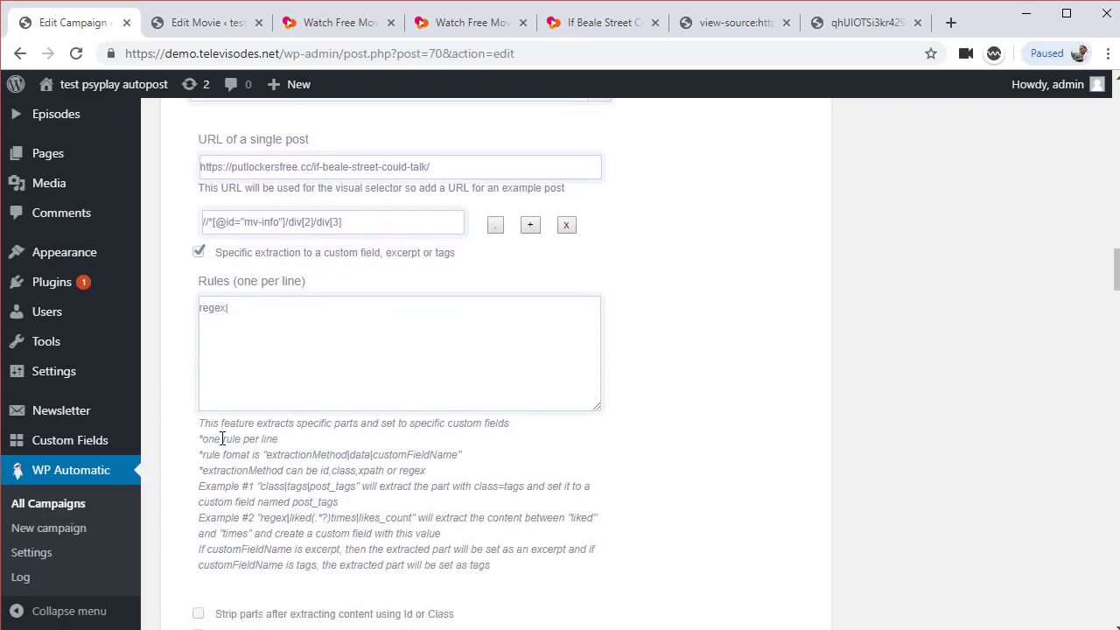
double_click(294, 454)
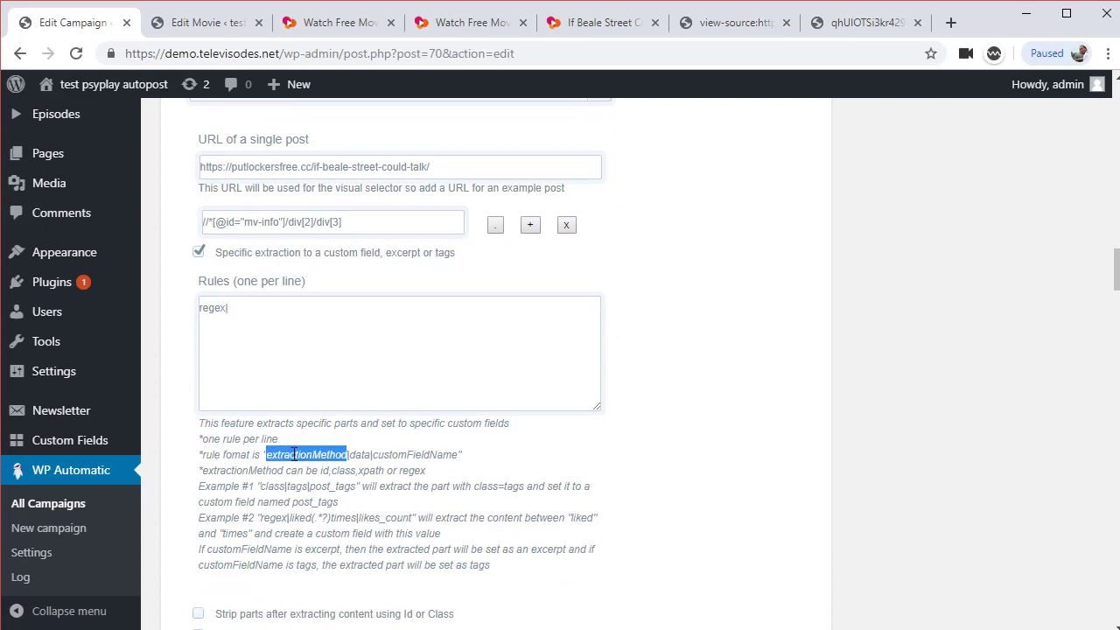
double_click(359, 454)
double_click(402, 454)
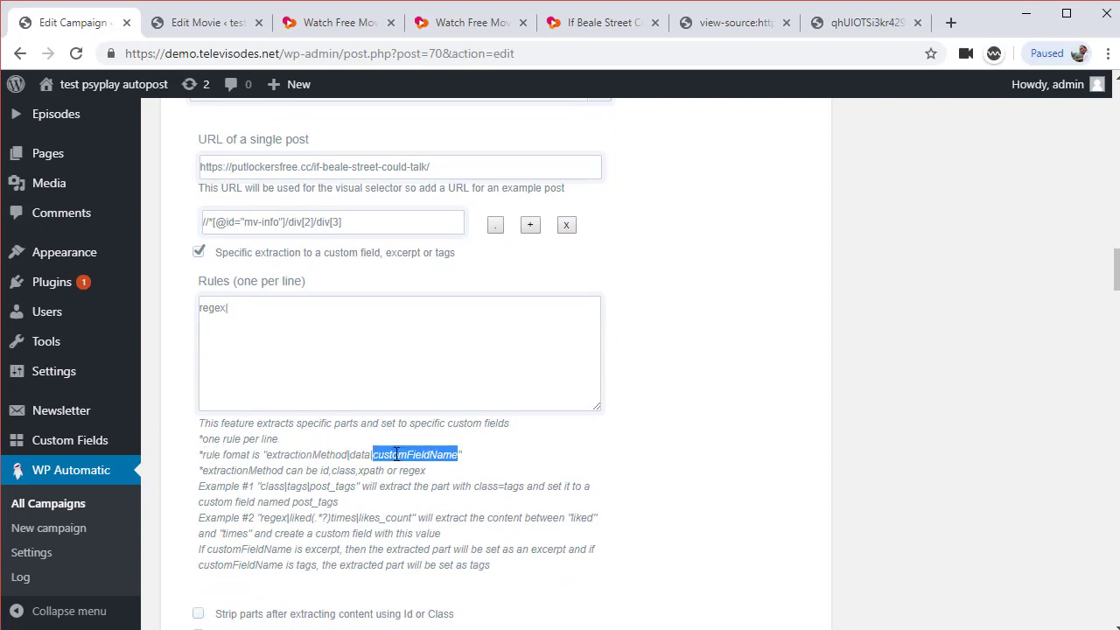
left_click(290, 326)
key("ctrl+v")
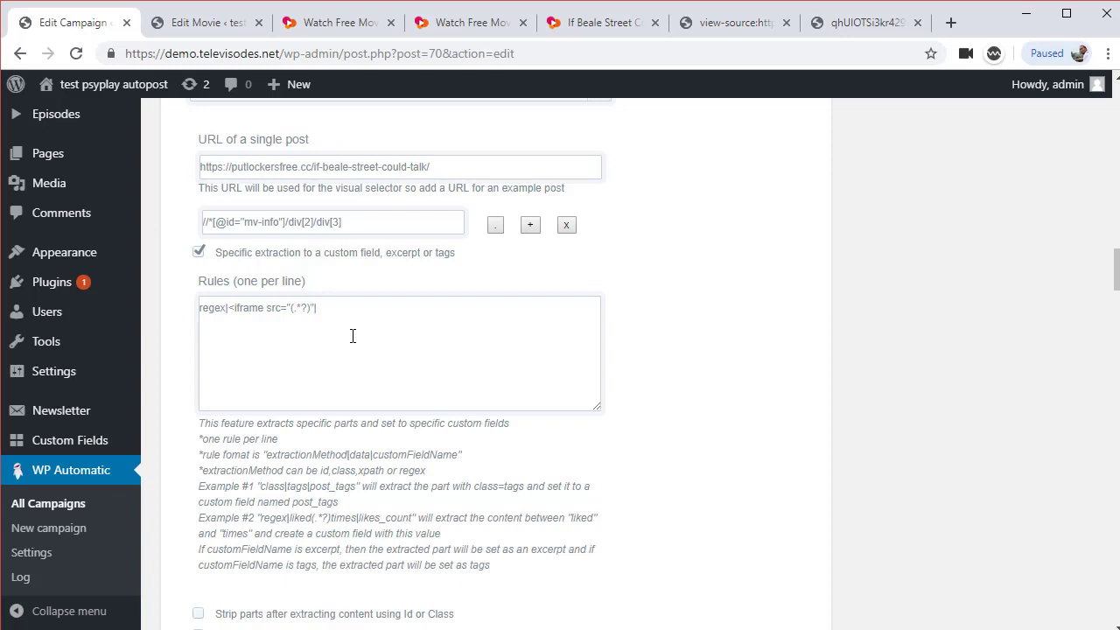
Copy the player_0_embed_player field name and append it to the iframe regex rule
scroll(437, 452, "down", 20)
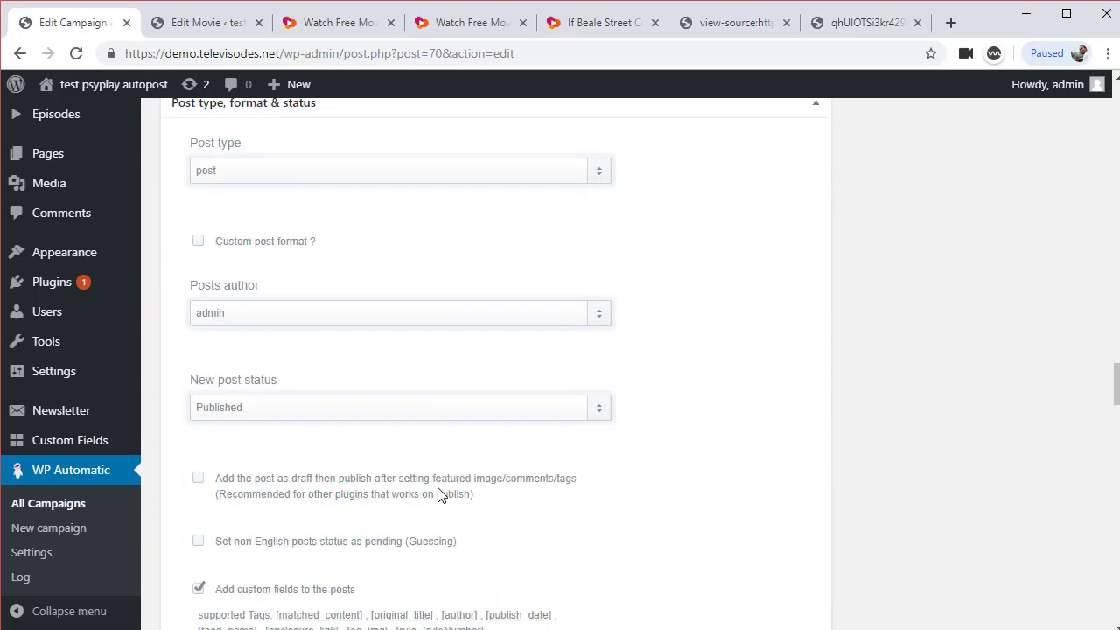
scroll(440, 494, "down", 4)
double_click(313, 385)
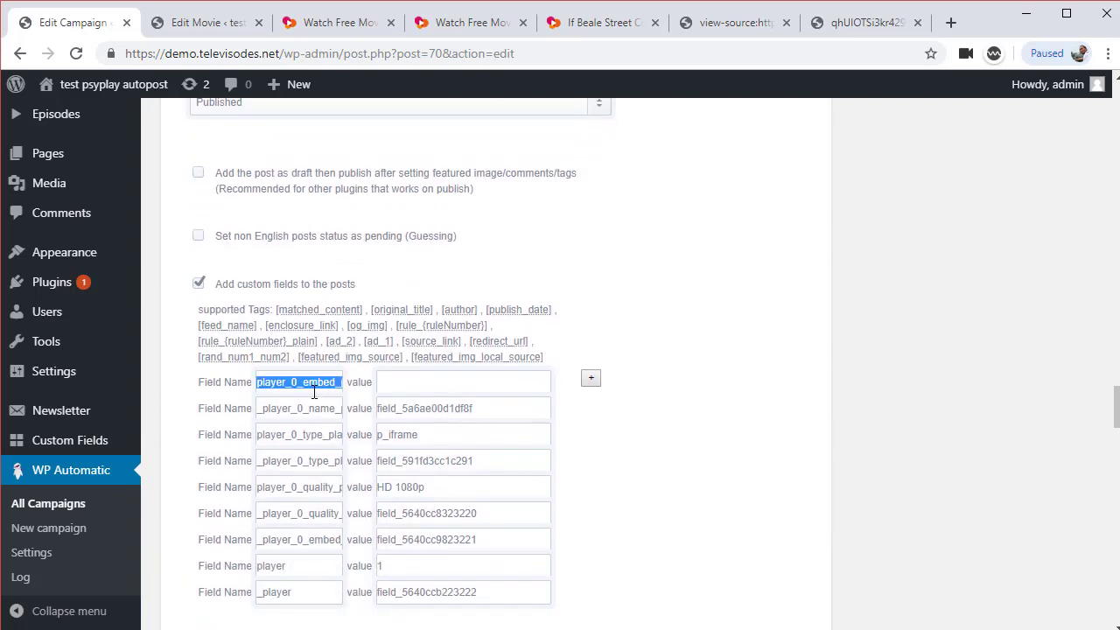
scroll(702, 423, "up", 13)
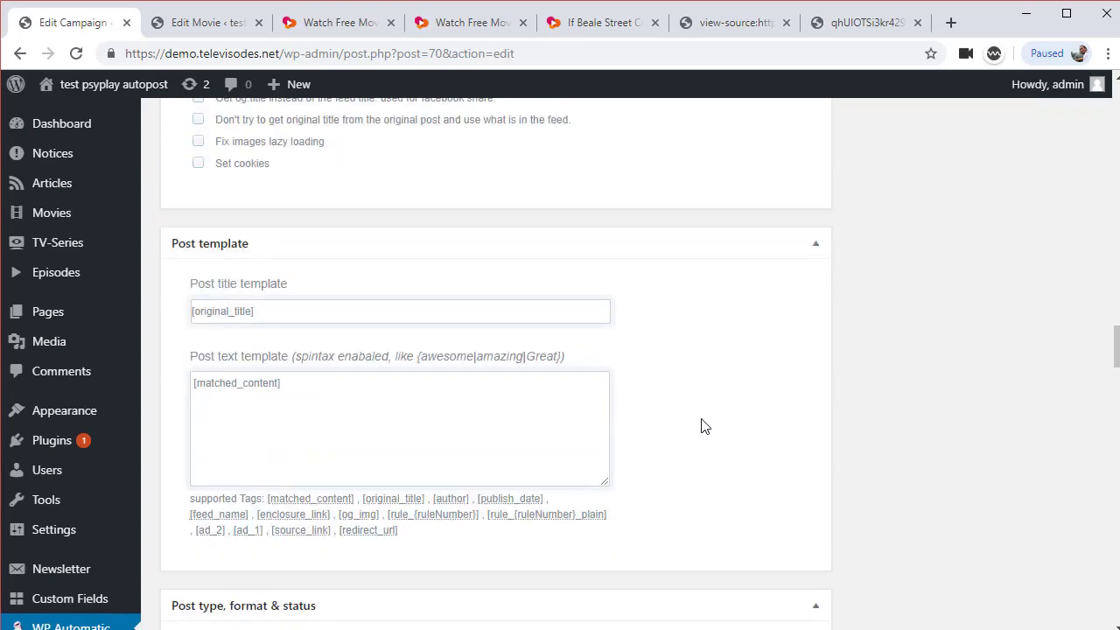
scroll(705, 426, "up", 10)
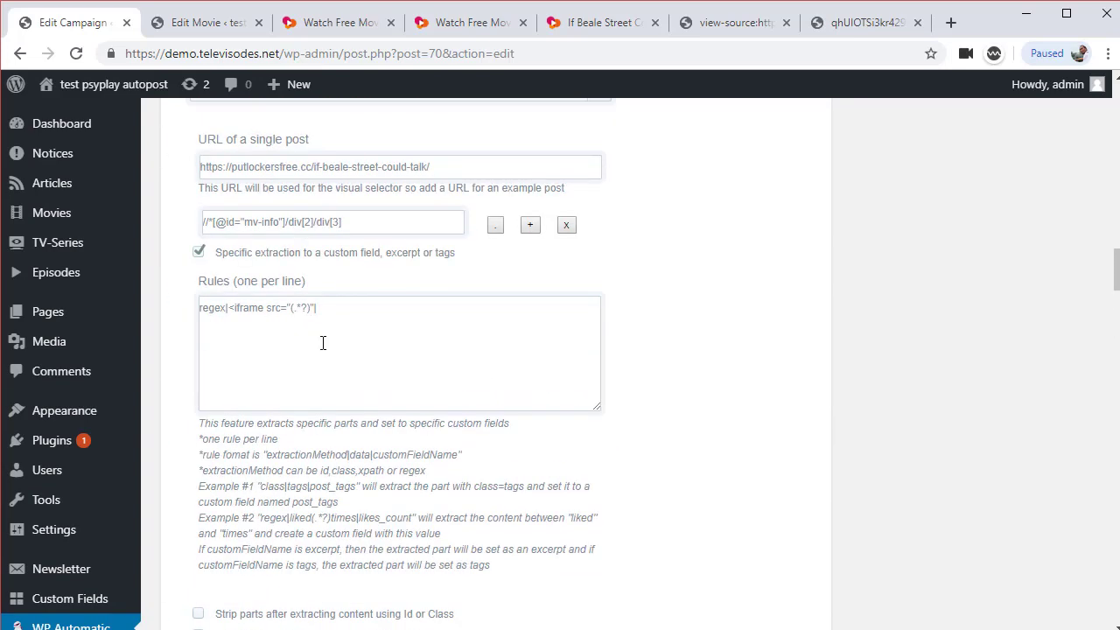
type("player_0_embed_player")
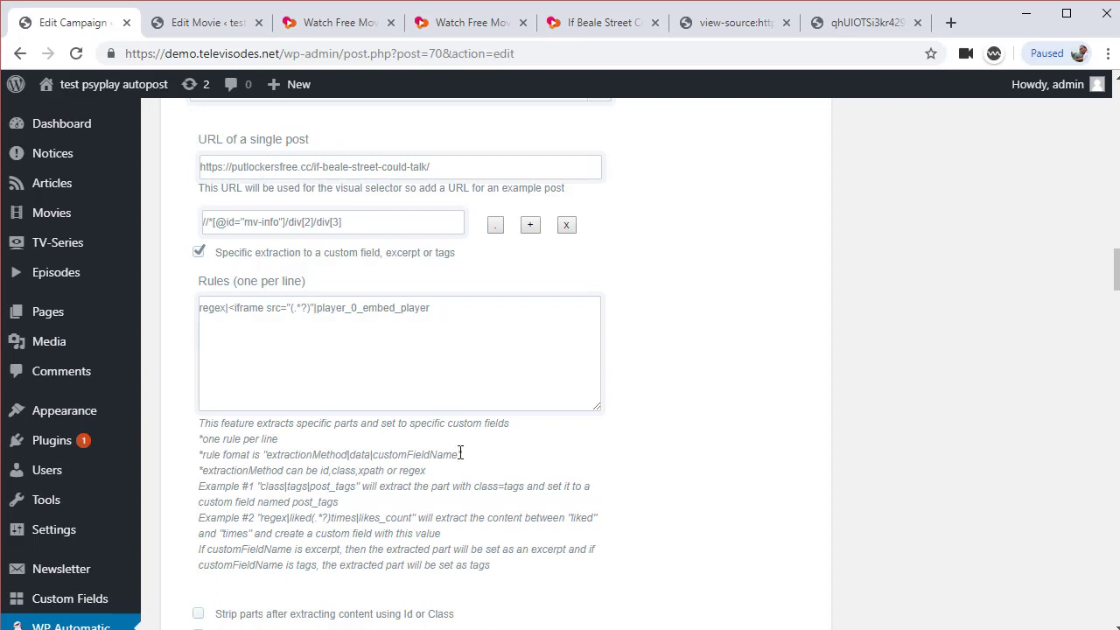
Paste the rule-format hint onto a second line and change its words to 'regex' and 'expresion'
left_click_drag(461, 455, 199, 455)
key("ctrl+c")
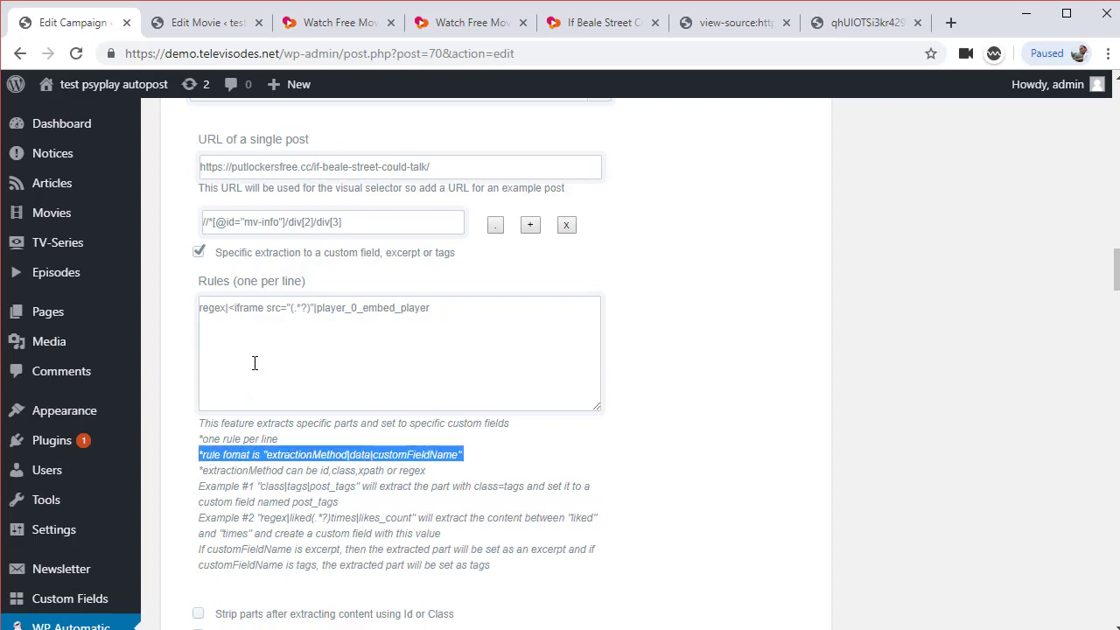
left_click(257, 352)
key("ctrl+v")
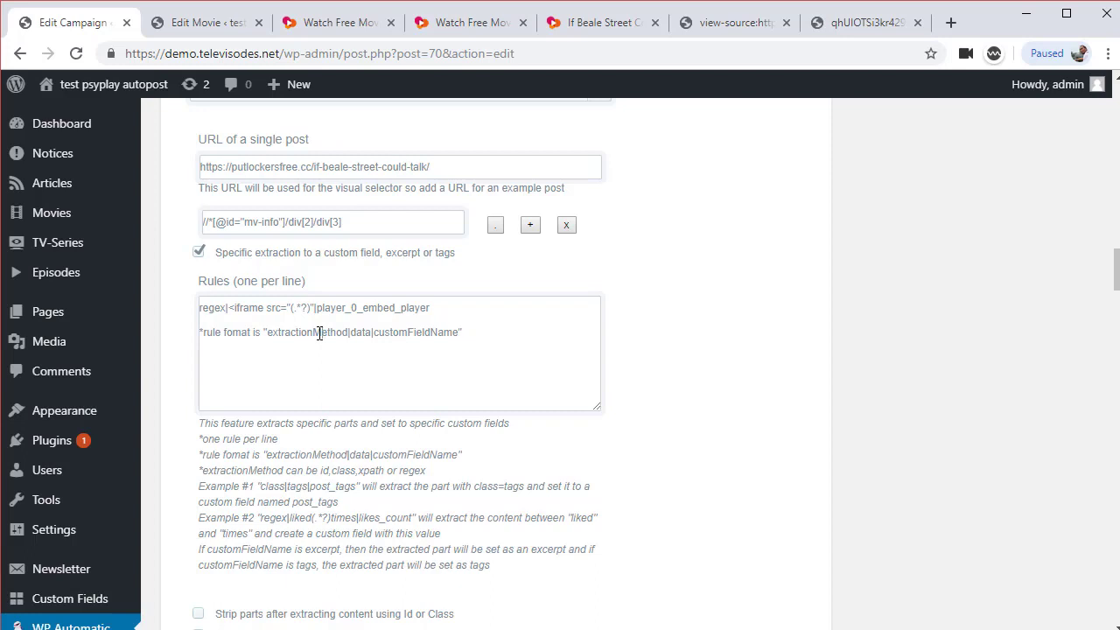
double_click(320, 333)
type("regex")
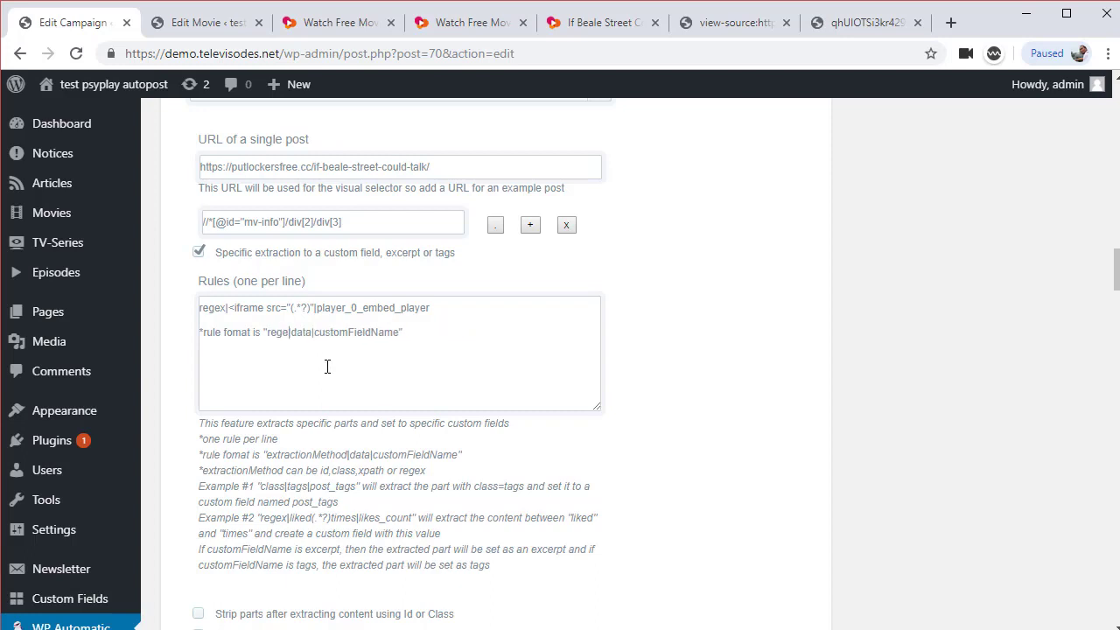
double_click(306, 332)
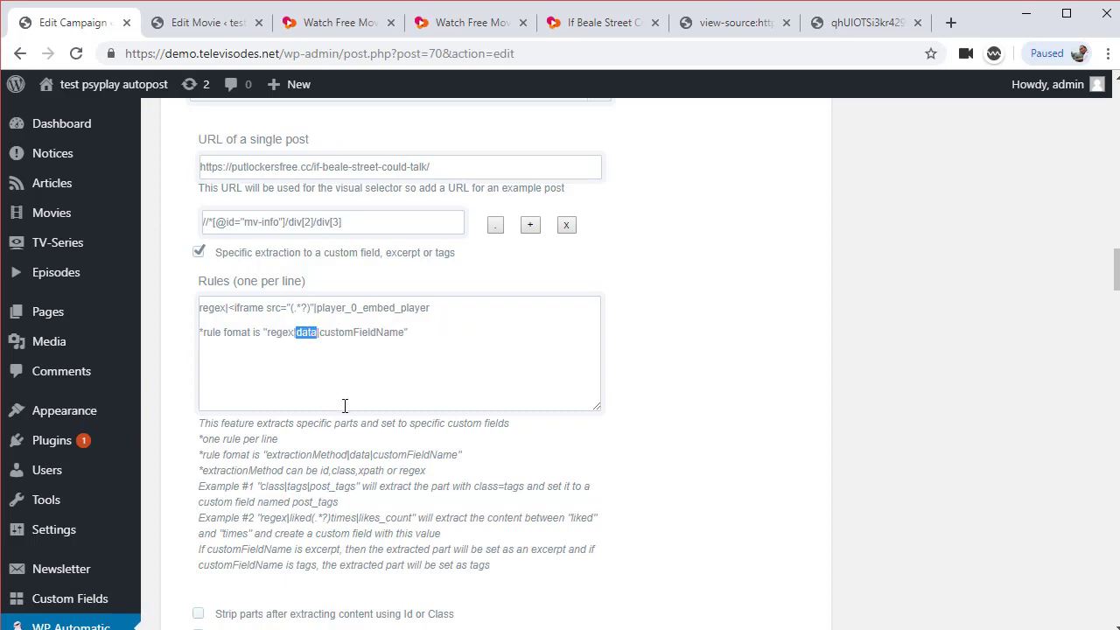
type("expresion")
Delete the hint line and an image note, then start the second rule with 'rege'
left_click_drag(343, 332, 472, 348)
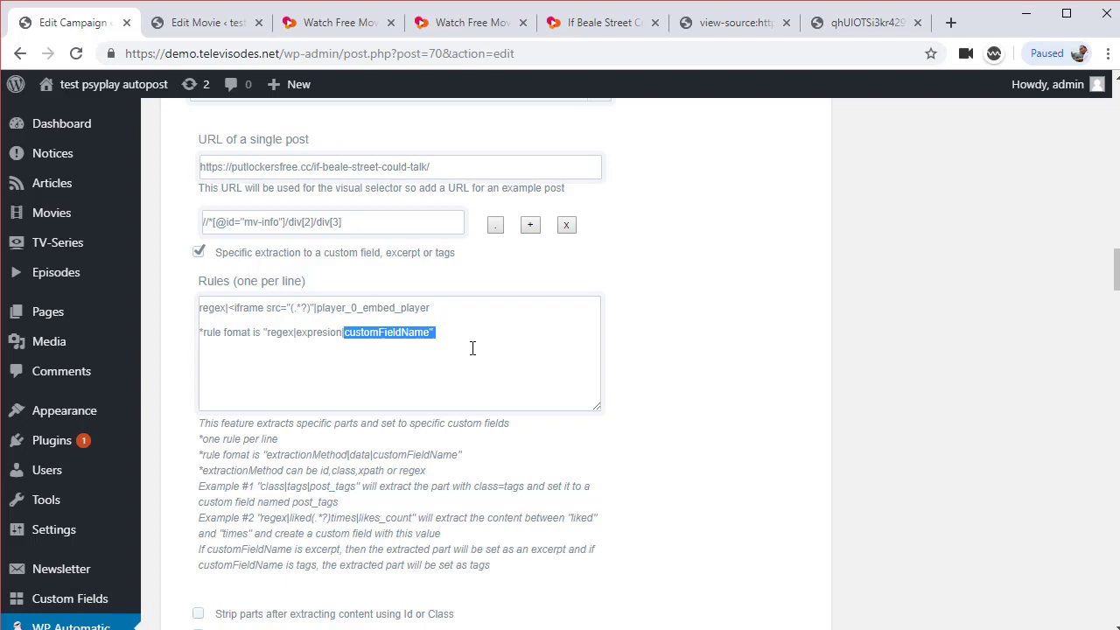
left_click_drag(473, 348, 201, 335)
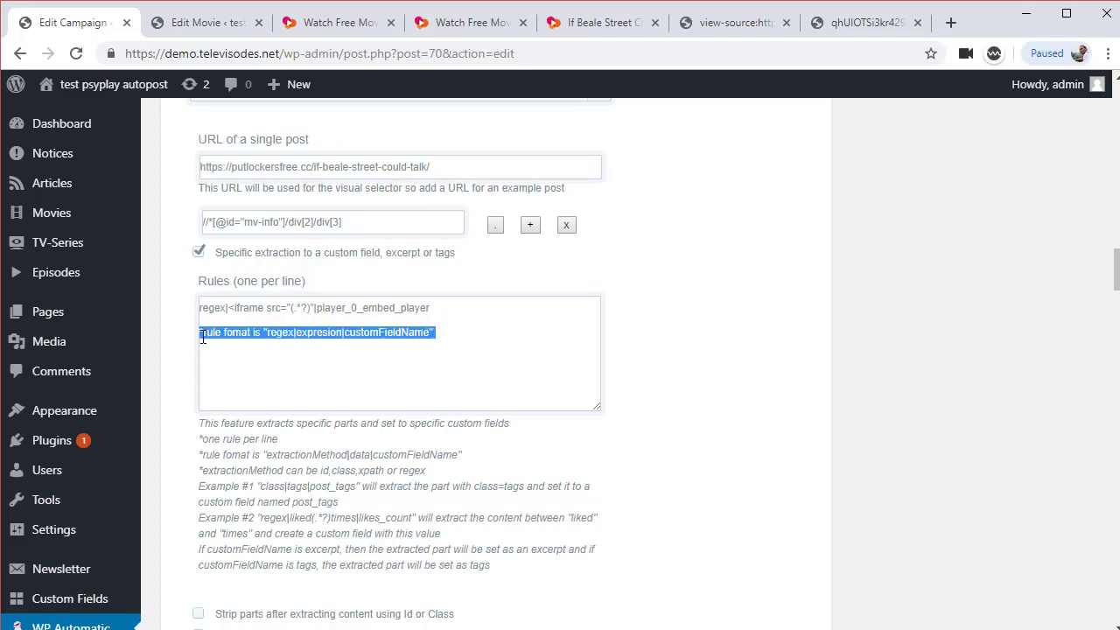
key("BackSpace")
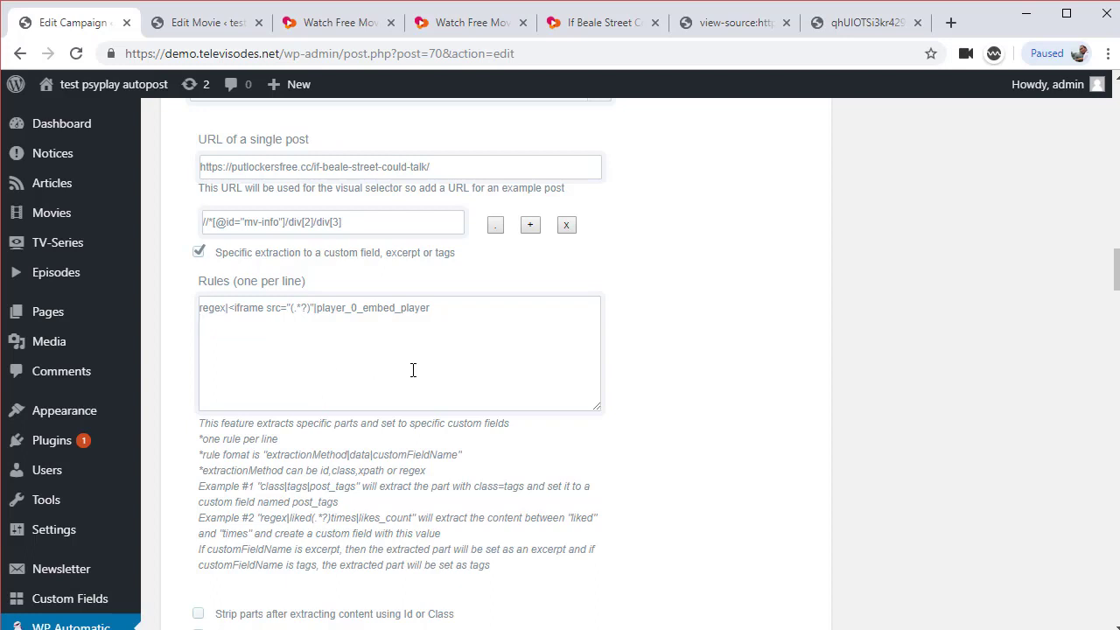
type("also we can put for image")
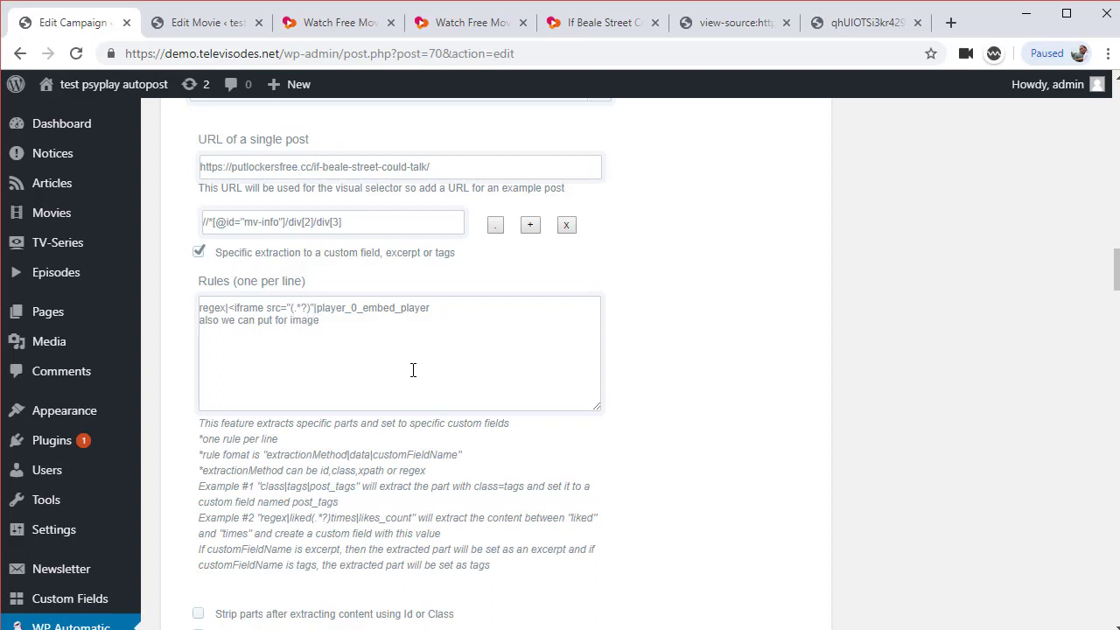
left_click_drag(356, 325, 194, 334)
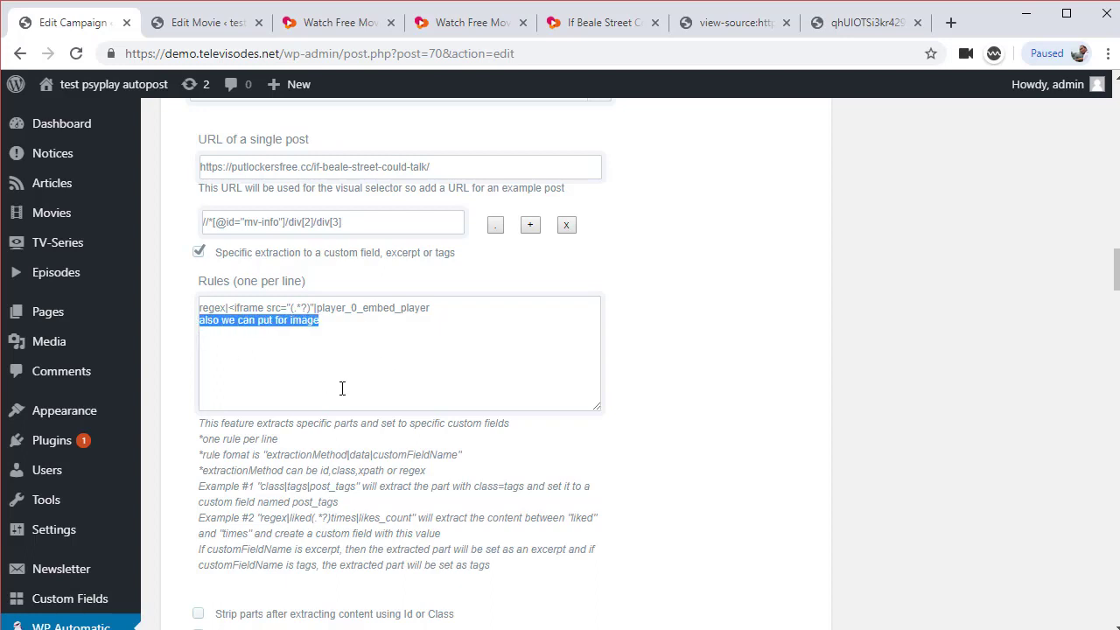
key("BackSpace")
type("r")
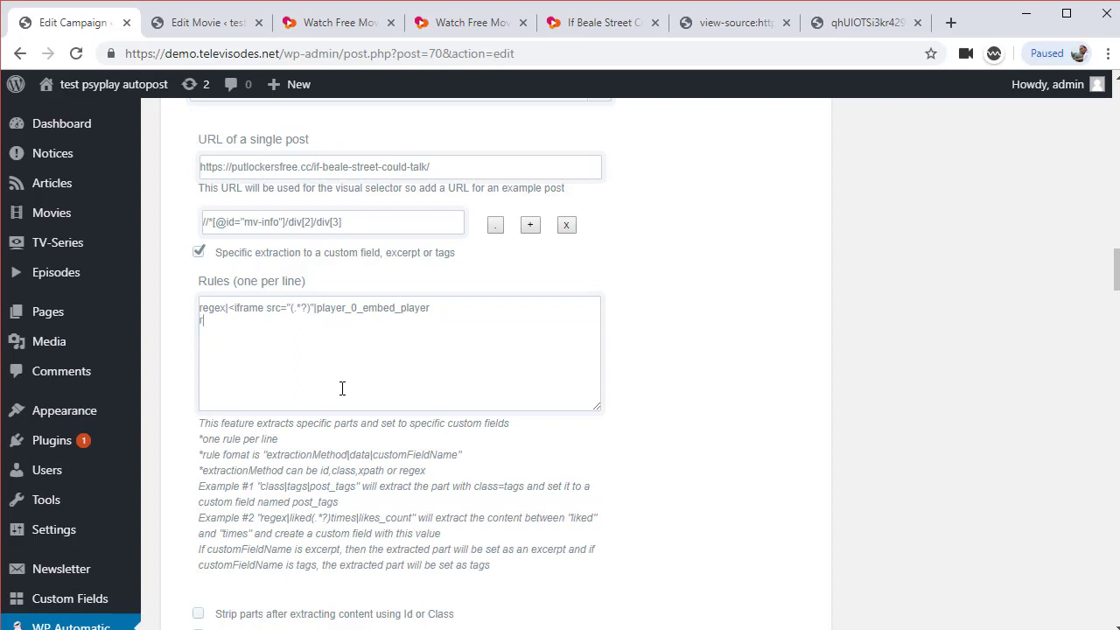
type("egex|")
Search the movie's view-source for 'thumbn' and copy the thumbnailUrl meta tag
left_click(733, 22)
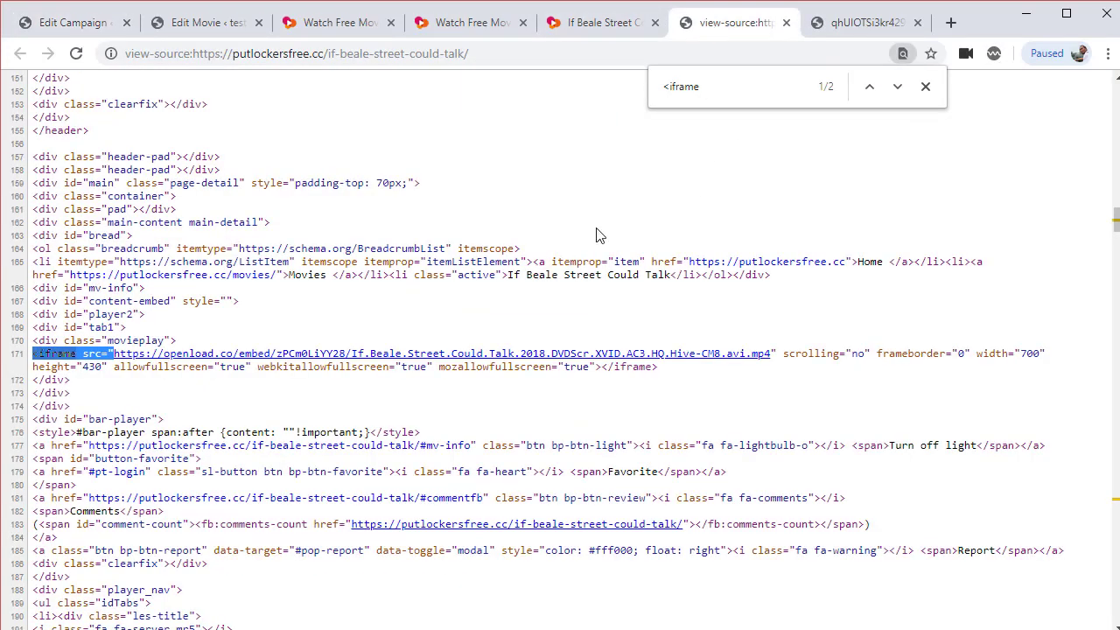
key("ctrl+f")
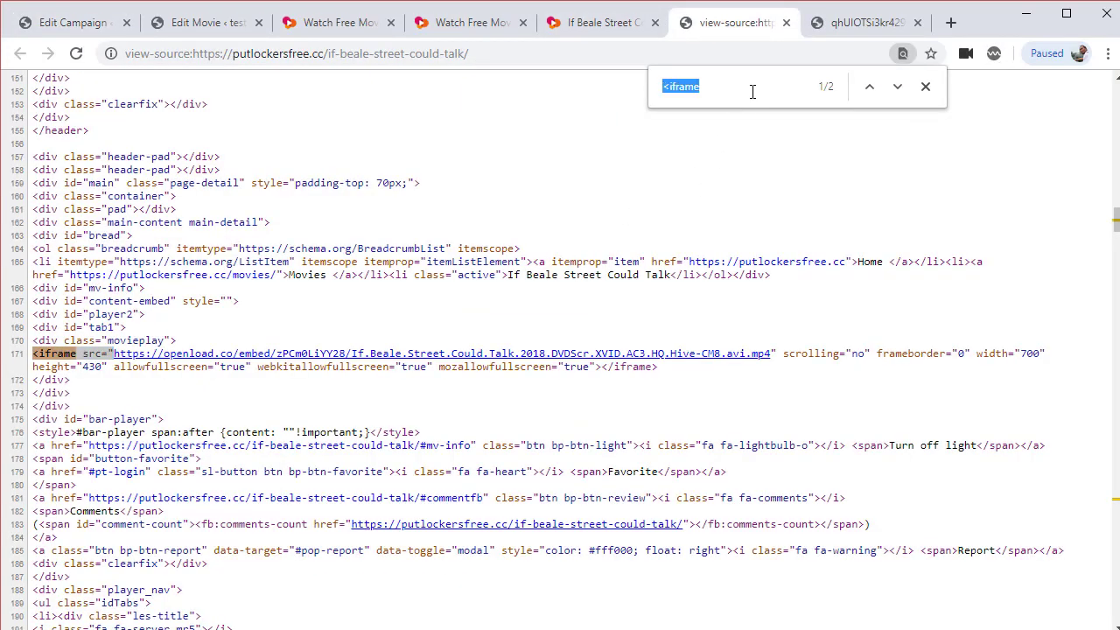
type("thumb")
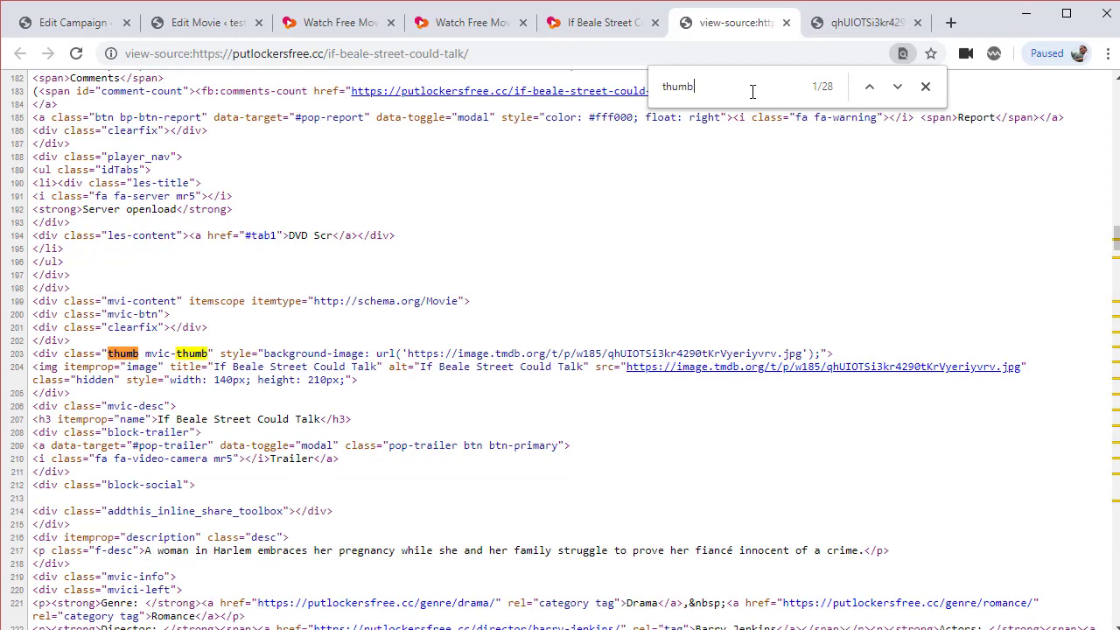
type("n")
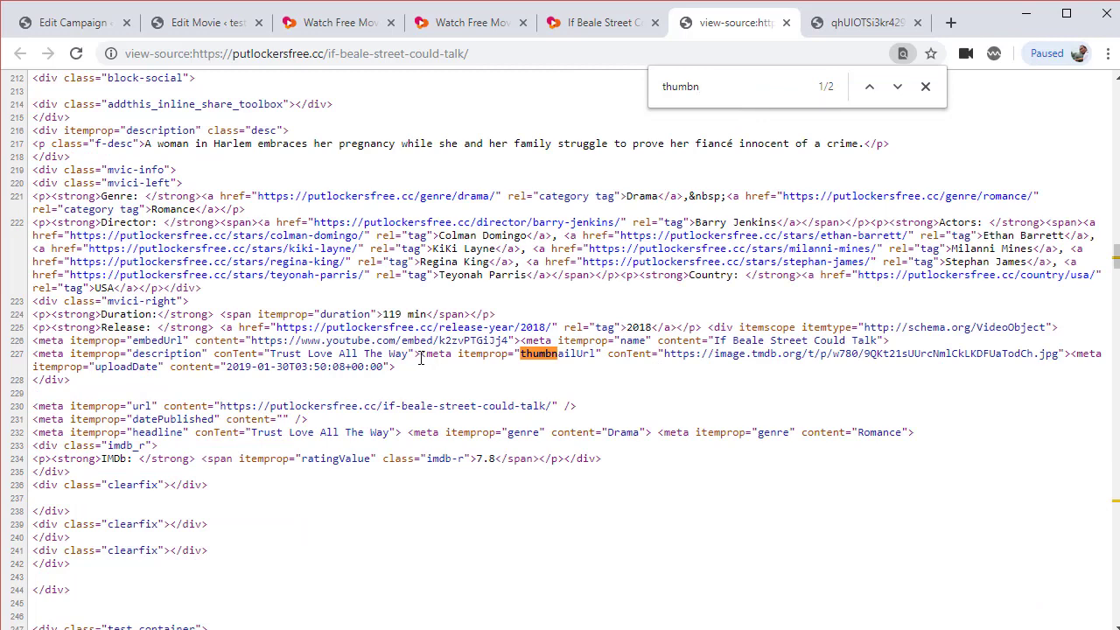
left_click_drag(420, 357, 665, 359)
key("ctrl+c")
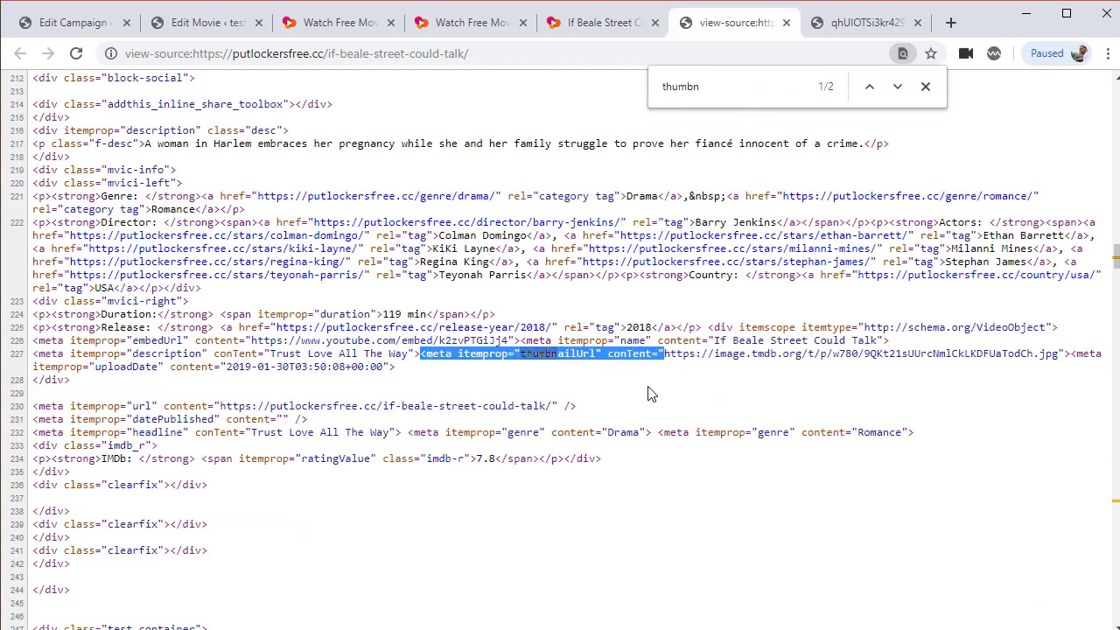
key("alt+Tab")
key("alt+Tab")
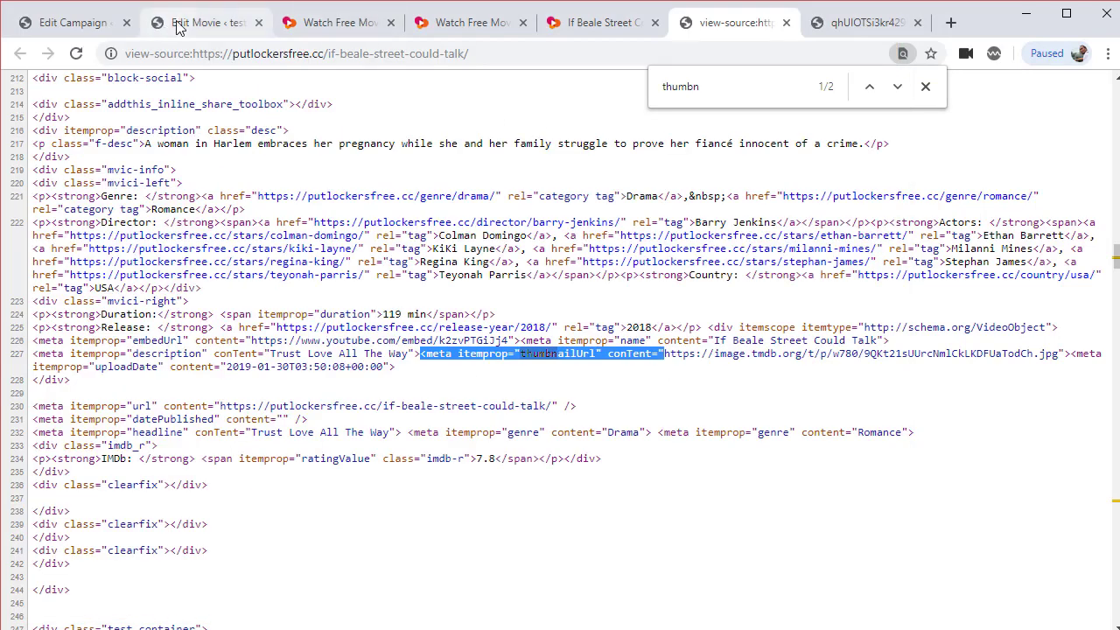
Paste the meta tag after regex| on rule two, trim a stray character, and copy the next tag's start
left_click(74, 22)
key("ctrl+v")
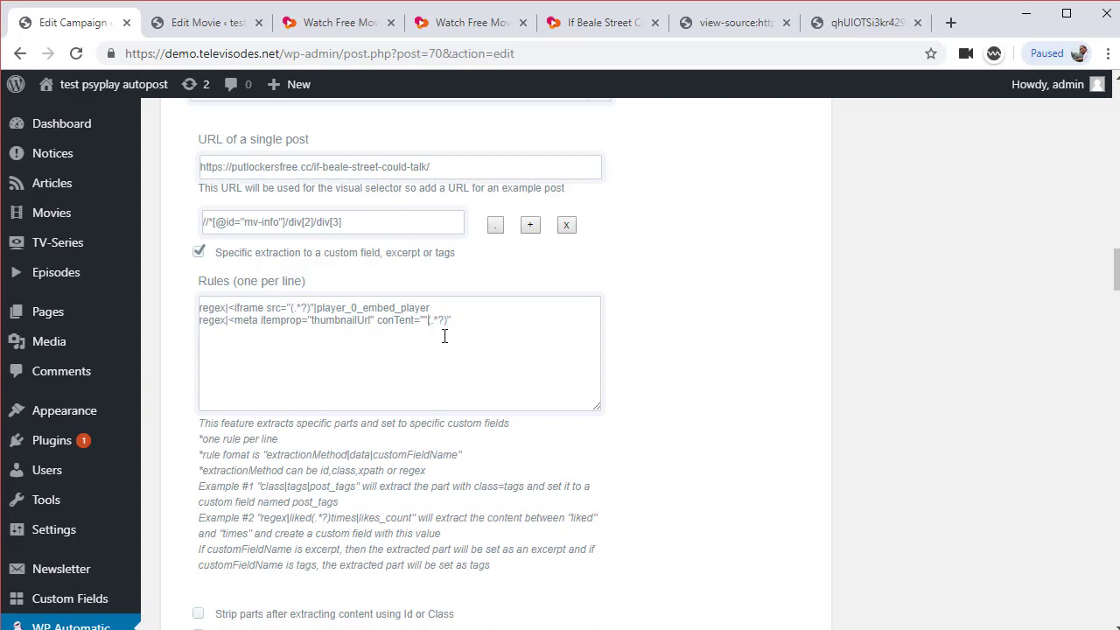
key("BackSpace")
left_click(757, 23)
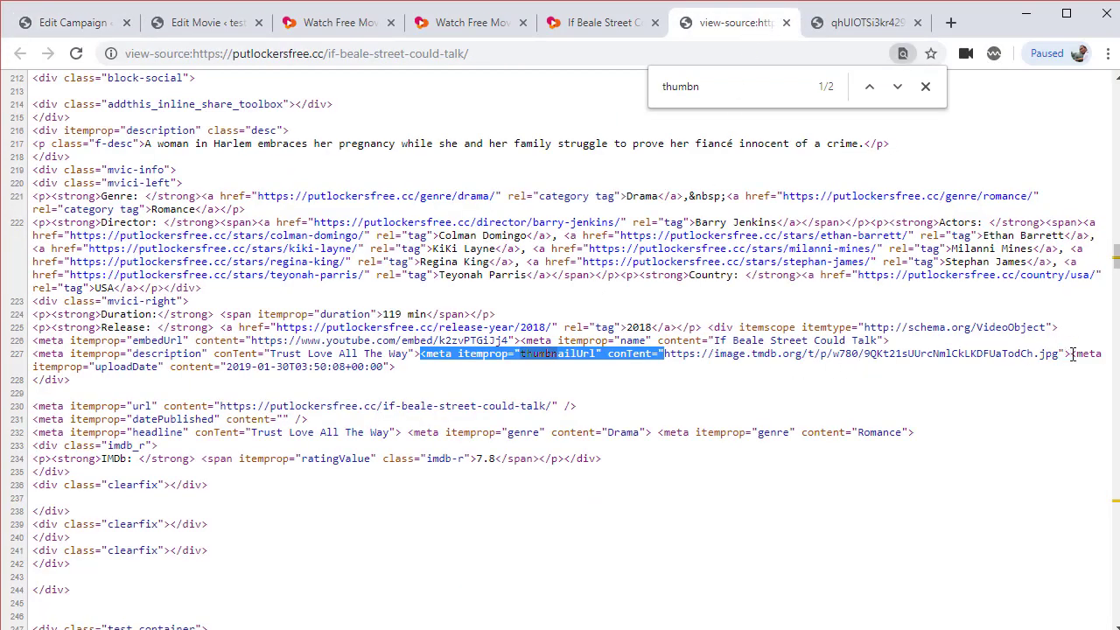
left_click_drag(1070, 354, 92, 371)
key("ctrl+c")
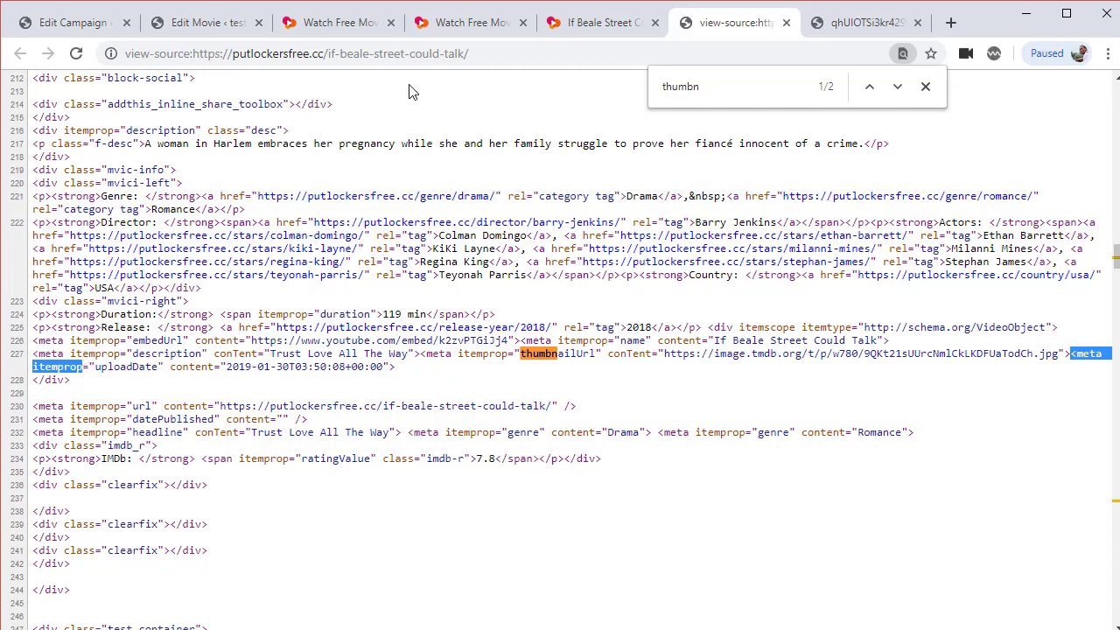
left_click(53, 25)
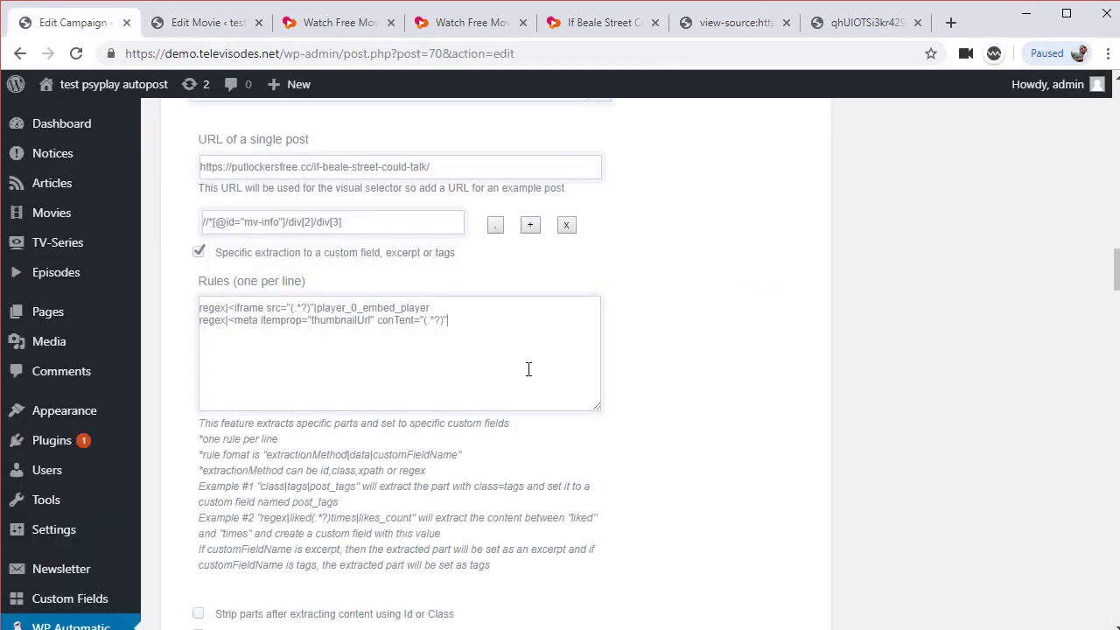
Append the copied tag text and the fondo_player field name to the second rule
left_click(489, 328)
key("ctrl+v")
key("alt+Tab")
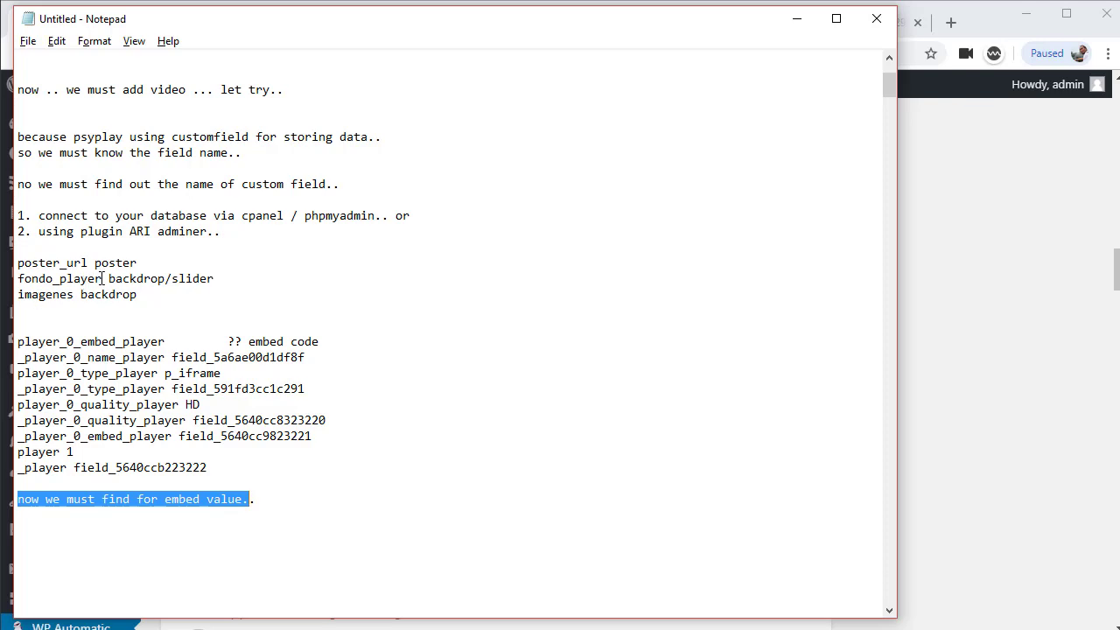
left_click_drag(103, 279, 18, 280)
key("ctrl+c")
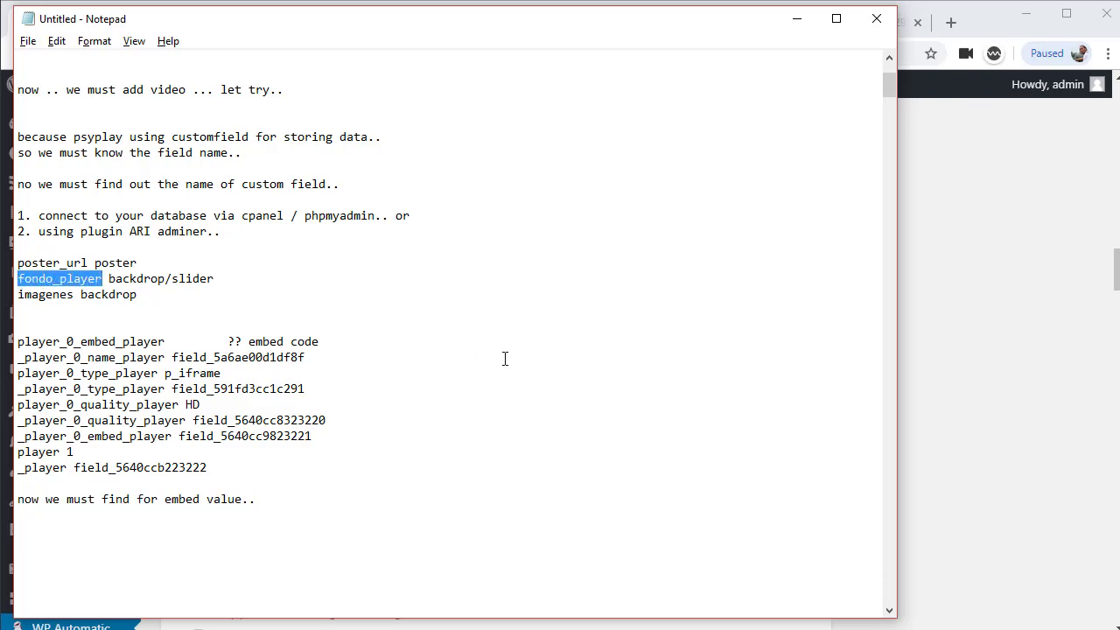
key("alt+Tab")
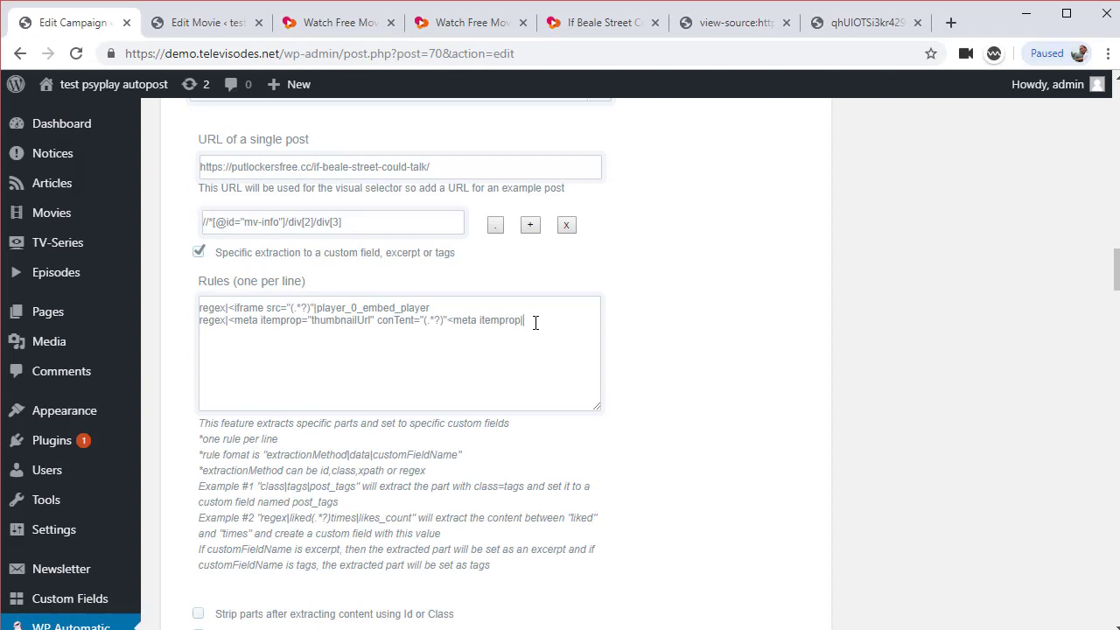
key("ctrl+v")
Duplicate the second rule onto a third line and copy 'imagenes' from the Notepad notes
left_click_drag(591, 320, 198, 320)
key("ctrl+c")
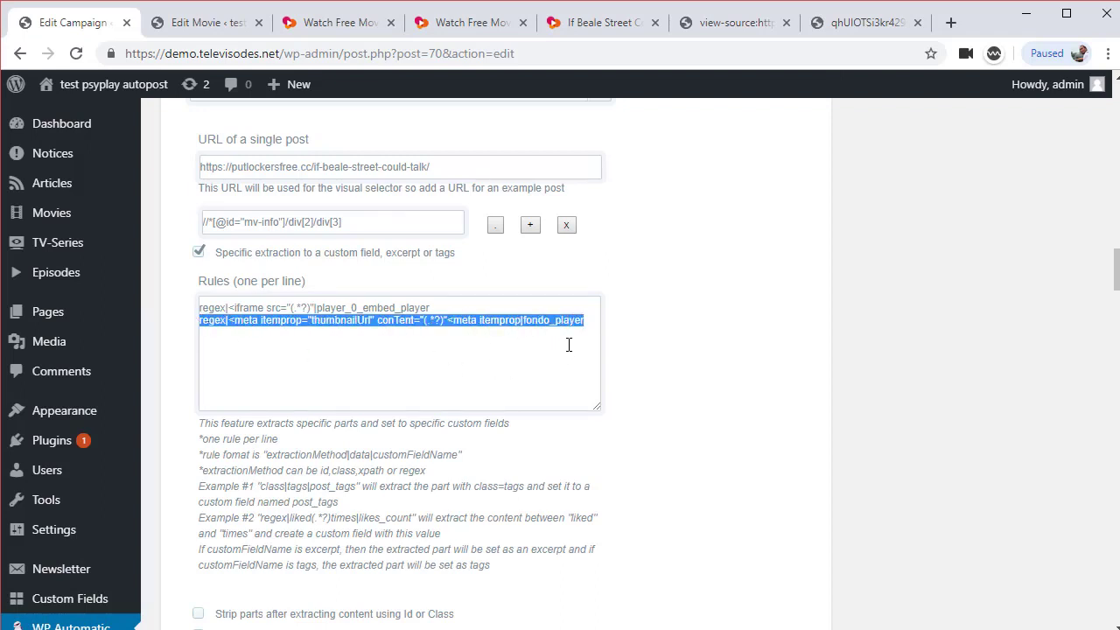
left_click(590, 326)
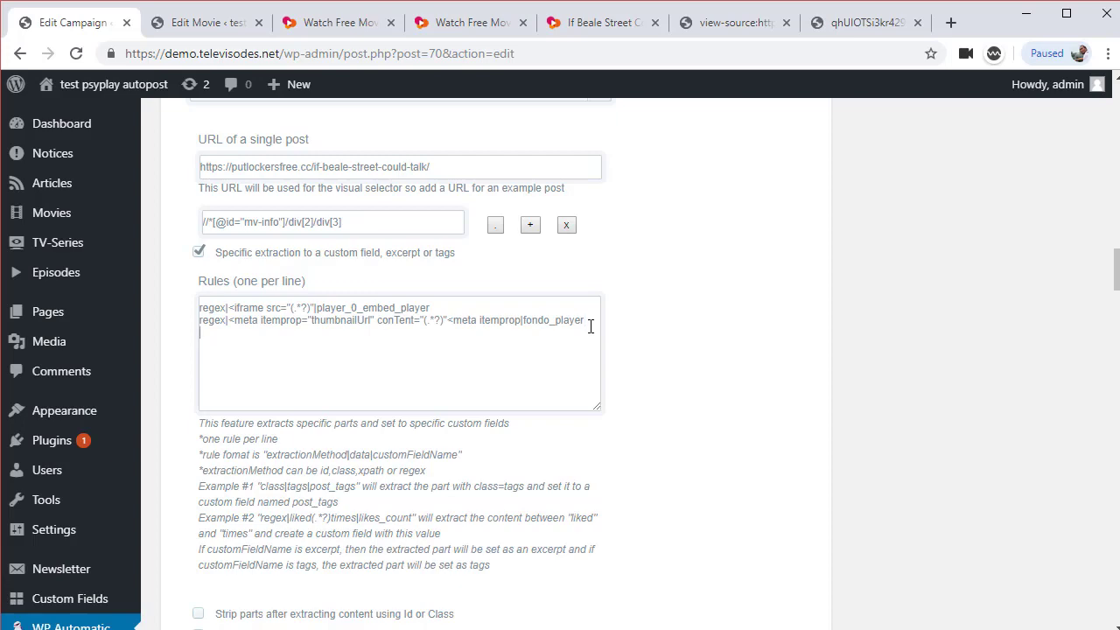
key("ctrl+v")
key("alt+Tab")
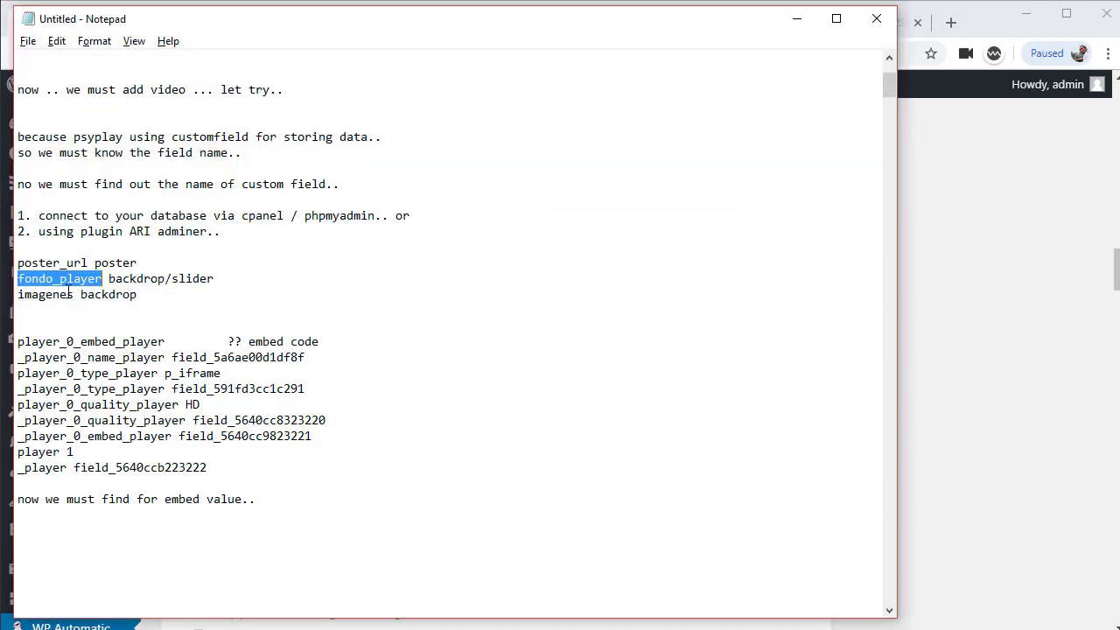
left_click_drag(77, 295, 20, 296)
key("ctrl+c")
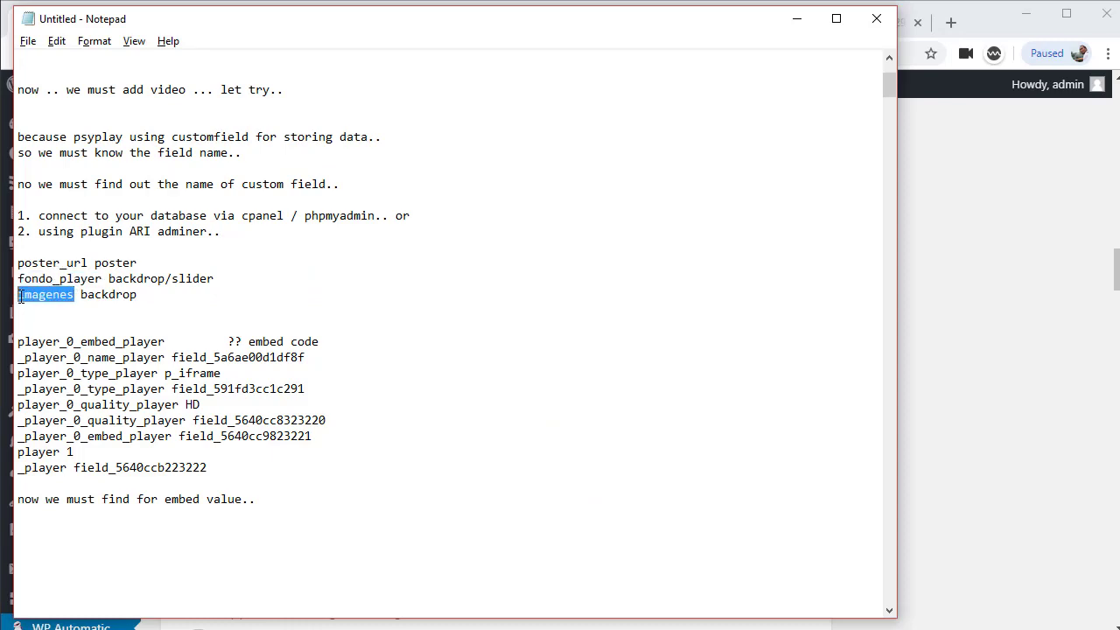
key("alt+Tab")
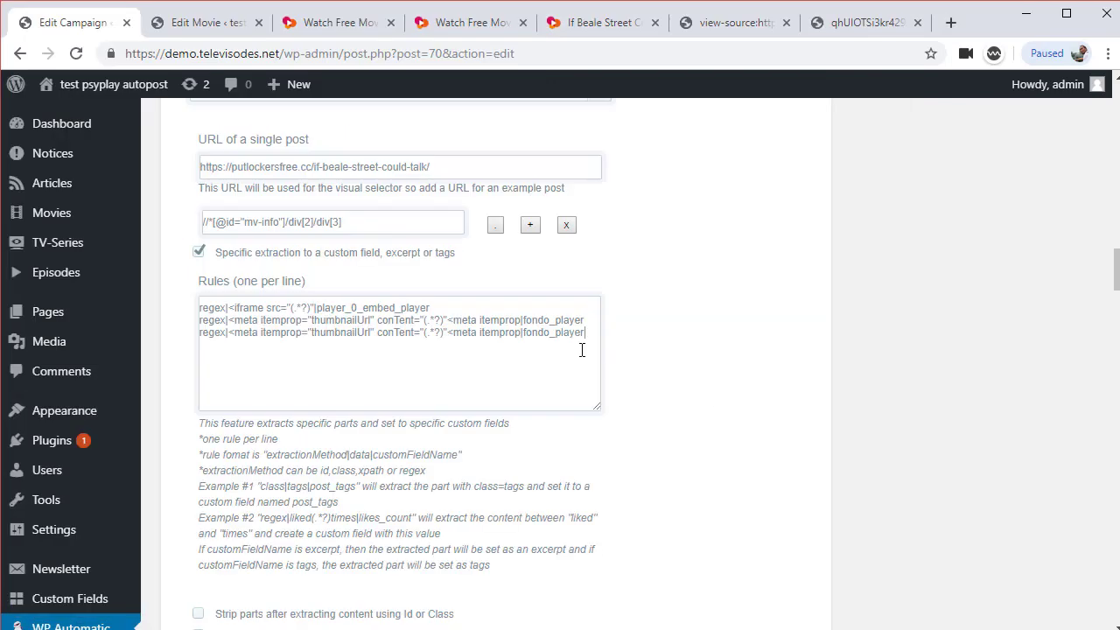
Switch rule three's field to imagenes and add '>' and '=' to both thumbnailUrl patterns
left_click_drag(525, 335, 587, 333)
key("ctrl+v")
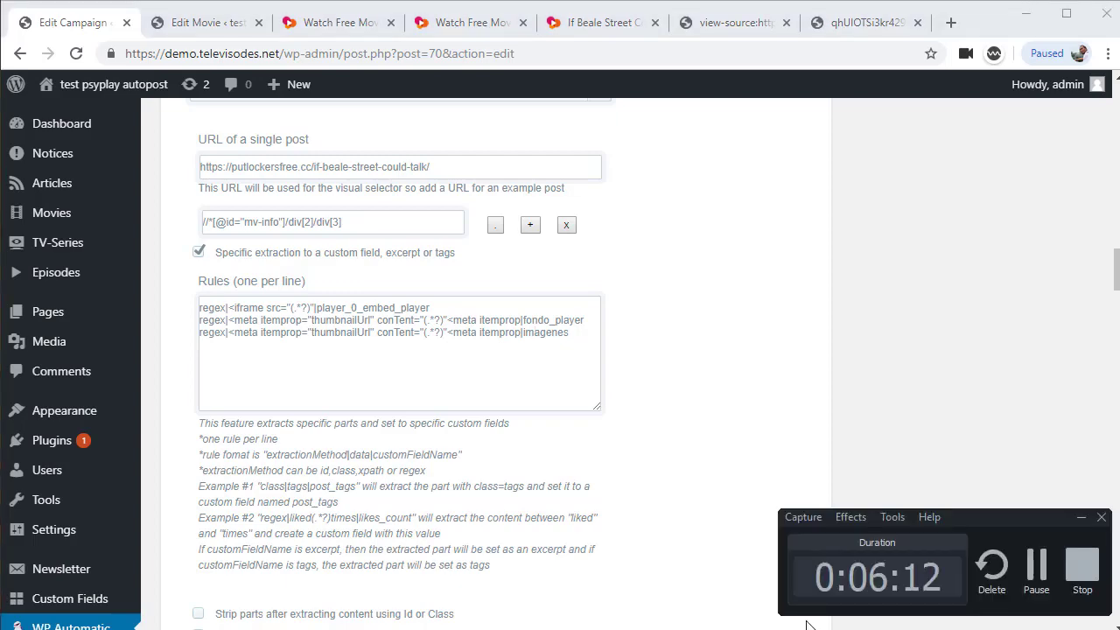
scroll(602, 523, "up", 1)
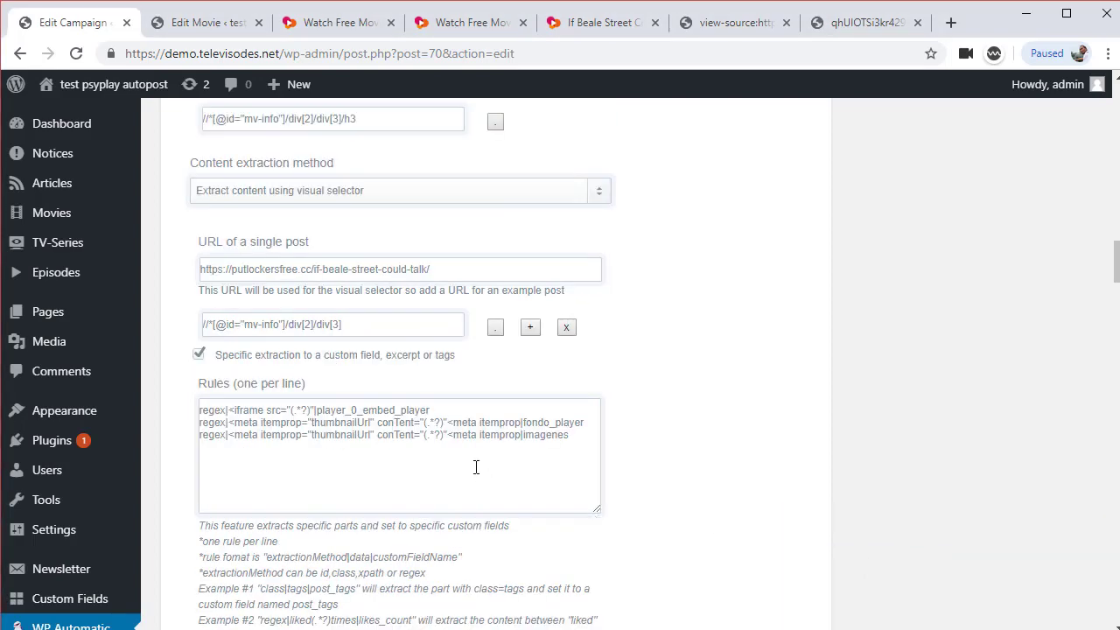
left_click(739, 22)
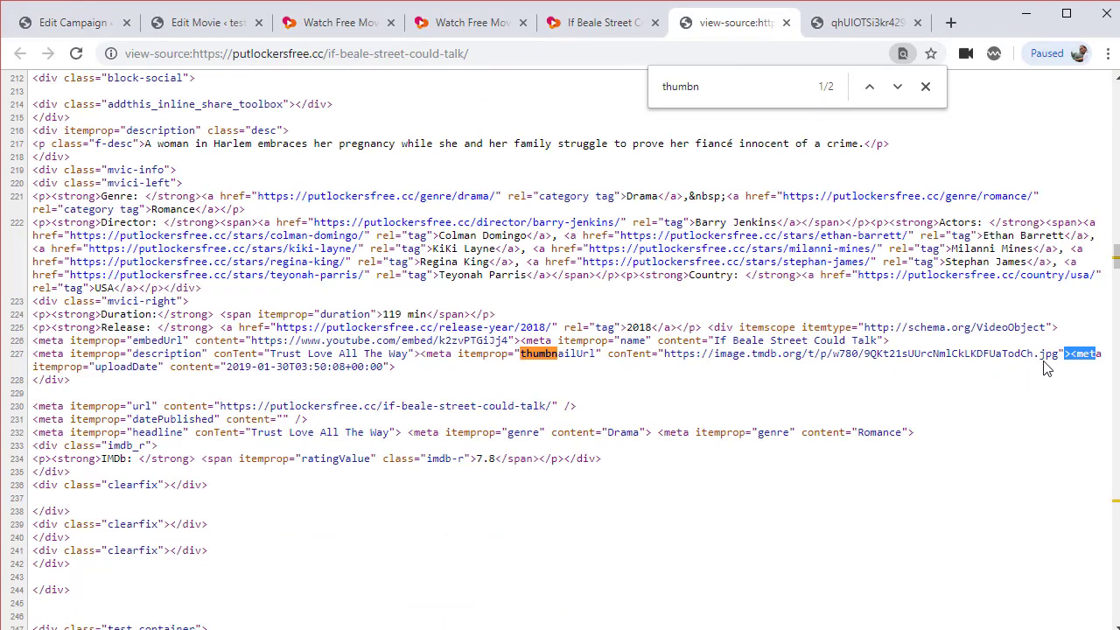
left_click(190, 26)
left_click(69, 26)
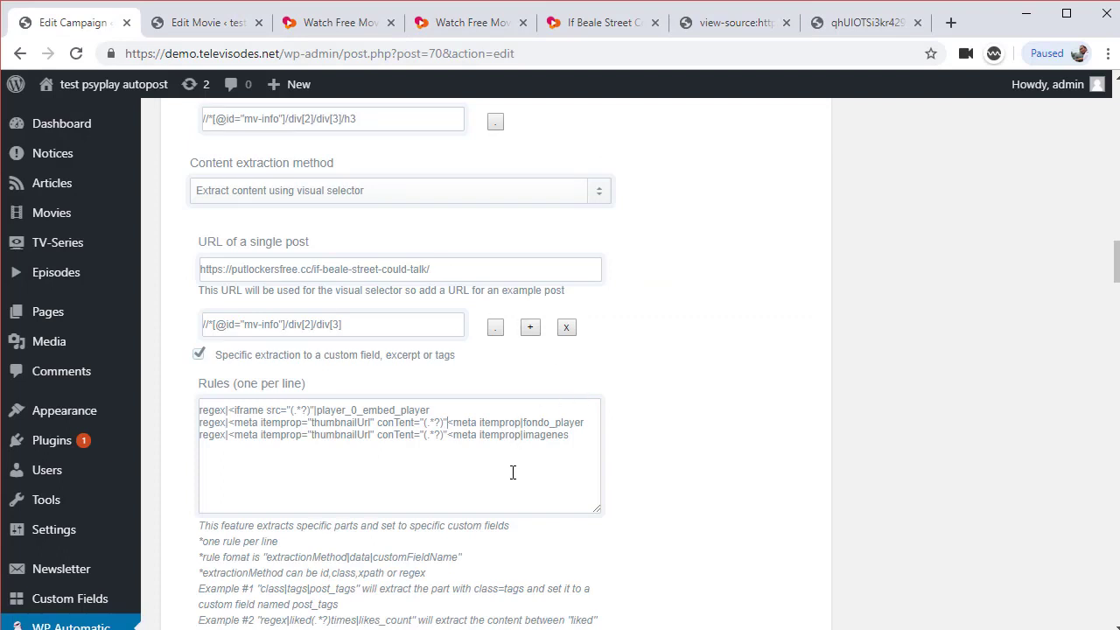
type(">")
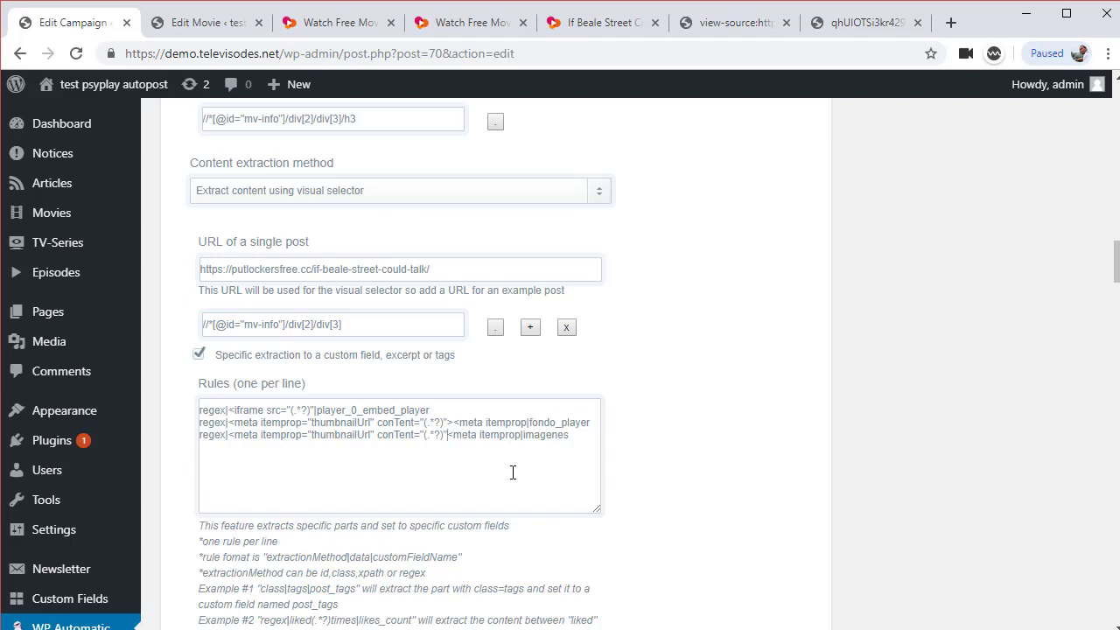
type(">")
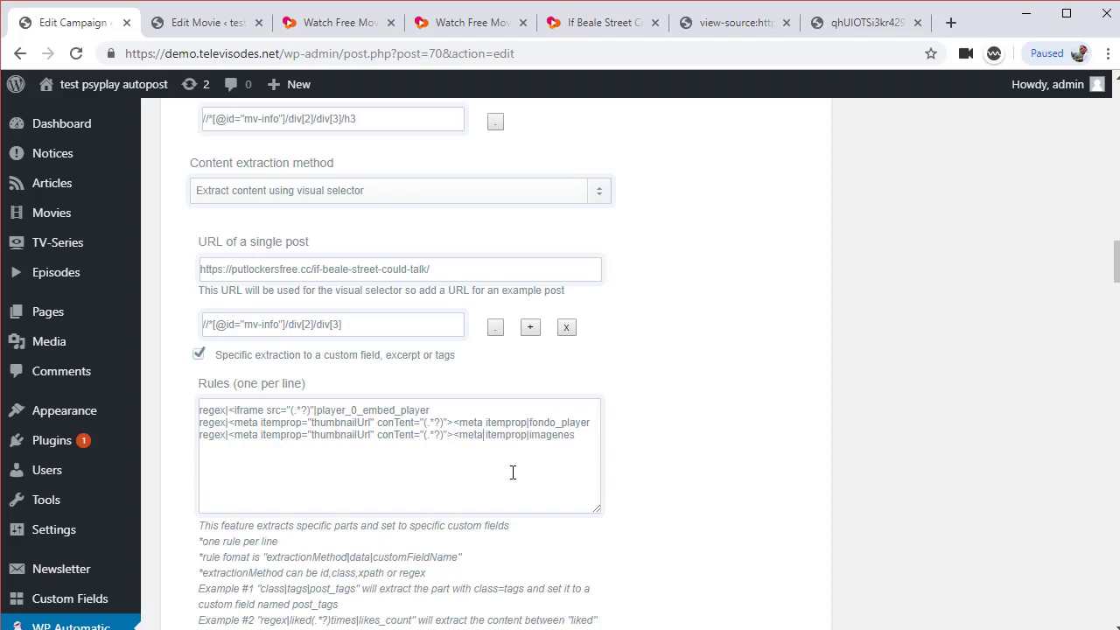
type("=")
type("=")
Update the campaign with the new rules and run it, posting Escape Room
scroll(892, 443, "up", 15)
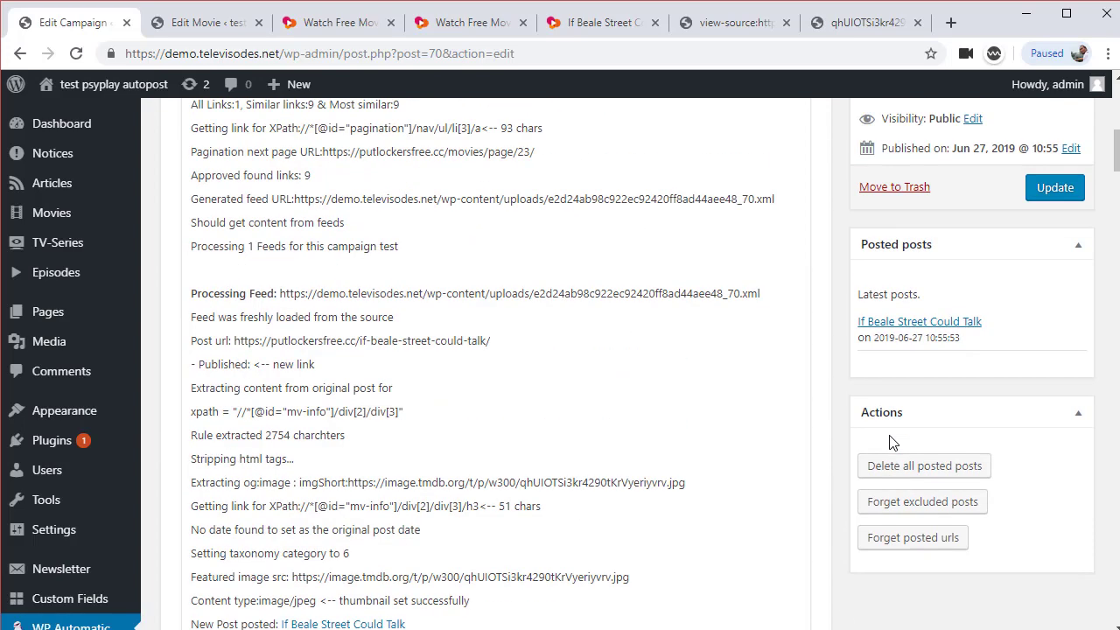
scroll(892, 443, "up", 3)
left_click(1054, 450)
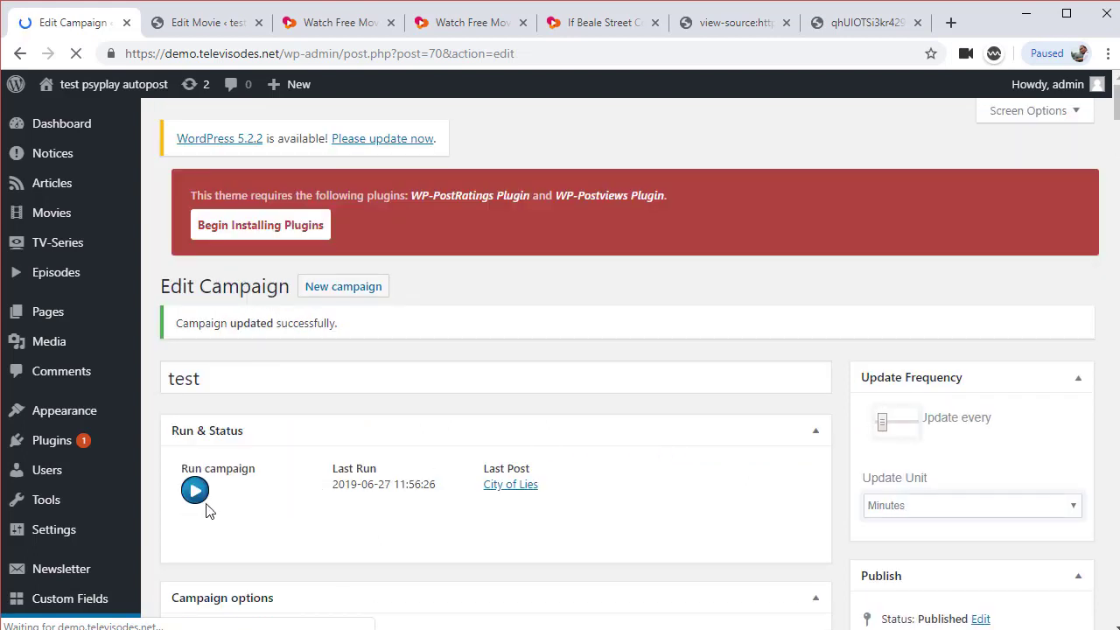
left_click(194, 500)
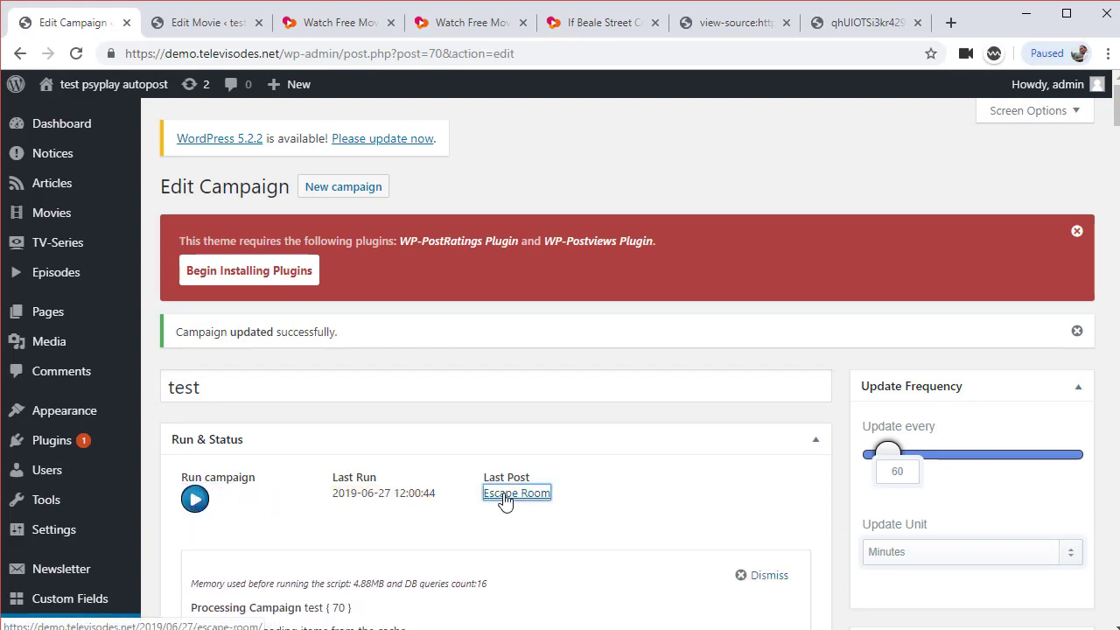
Open the Escape Room post from the Last Post link and press its green play button
left_click(503, 495)
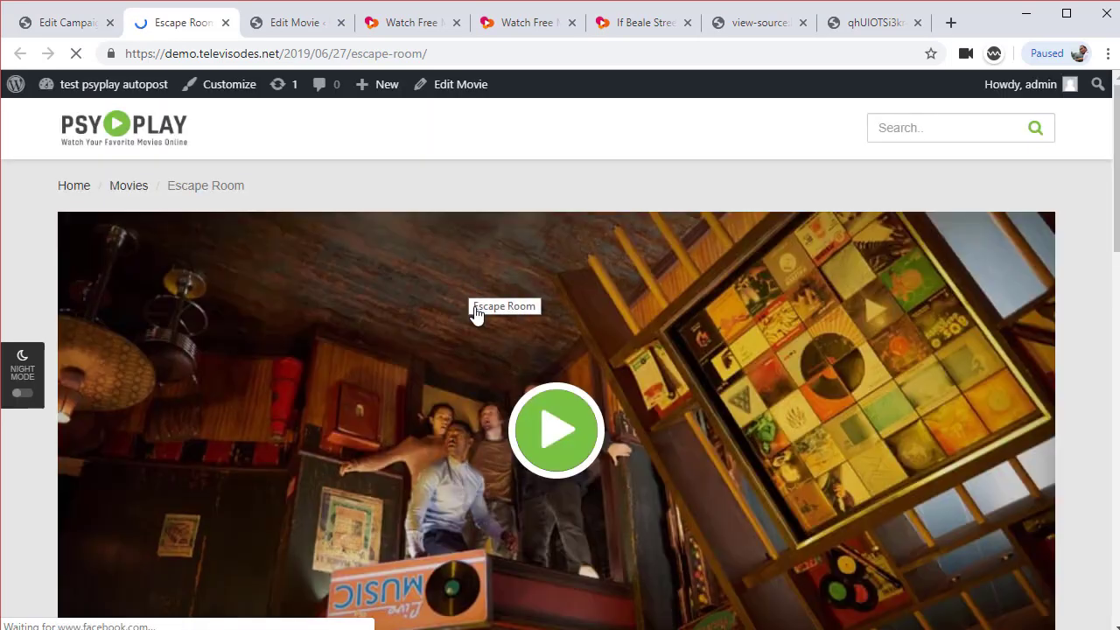
scroll(453, 343, "down", 4)
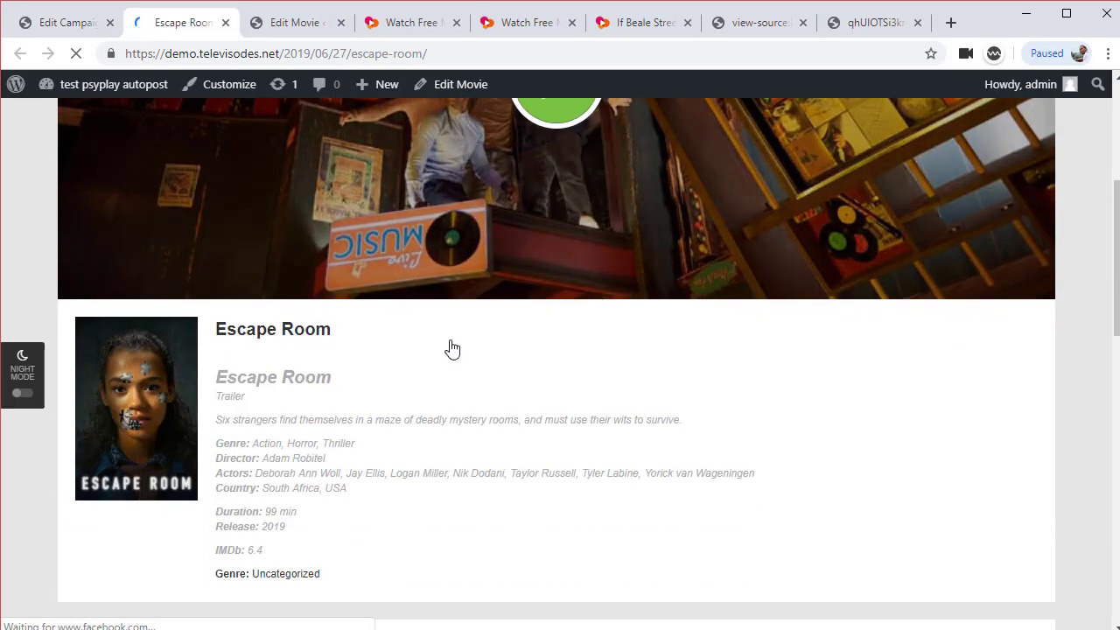
scroll(452, 346, "up", 2)
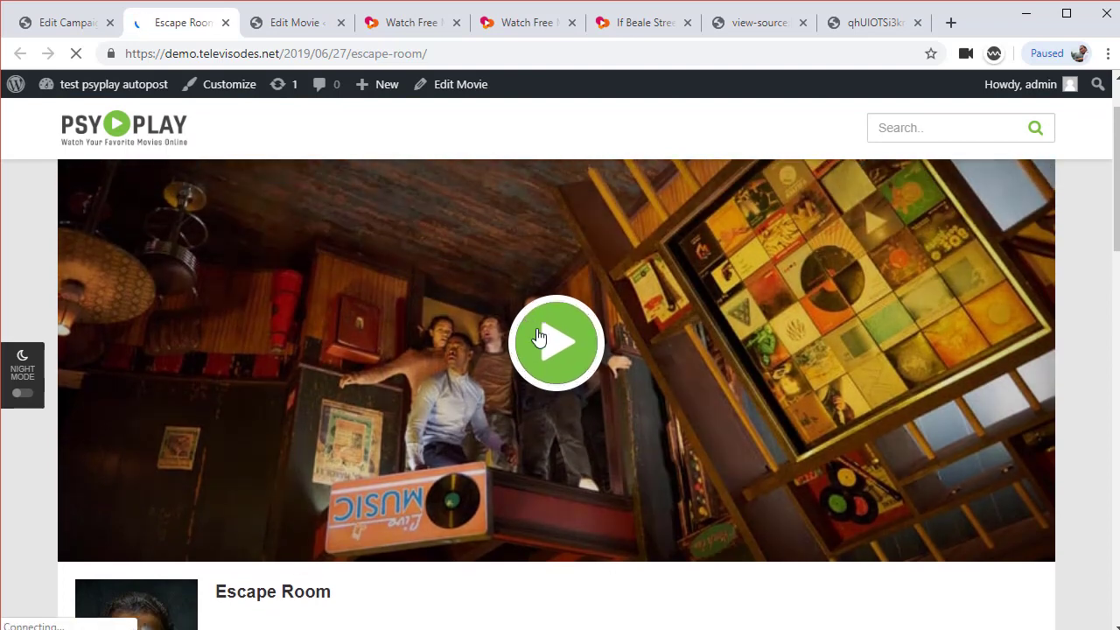
left_click(539, 338)
scroll(551, 346, "down", 6)
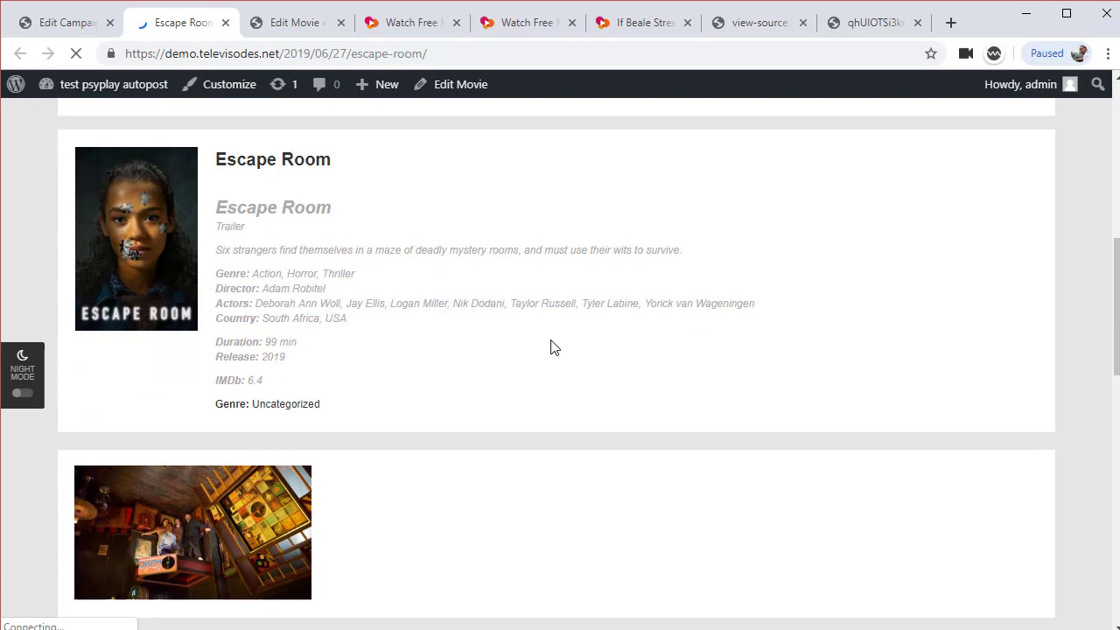
scroll(550, 347, "up", 7)
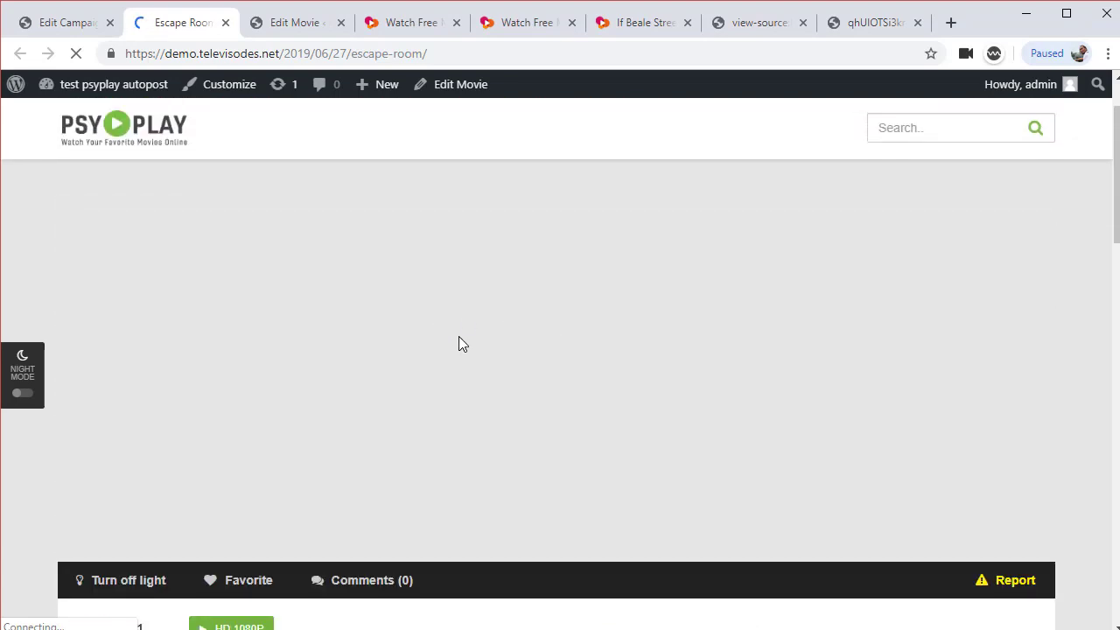
left_click(463, 52)
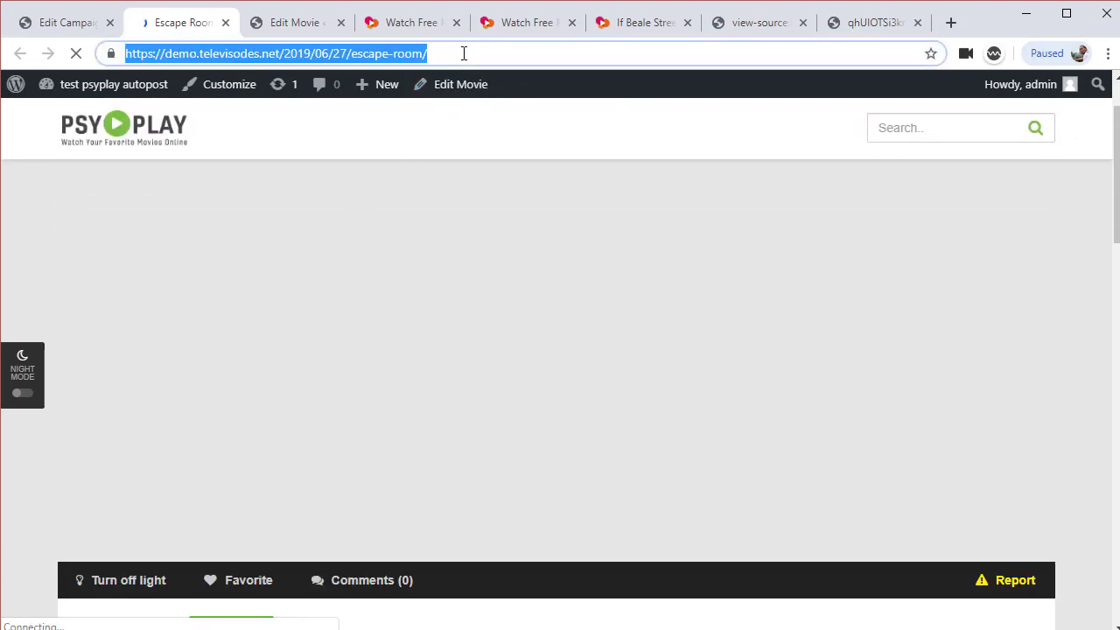
Note that openload is blocked and needs a proxy, then copy the Escape Room URL for Opera
left_click(486, 57)
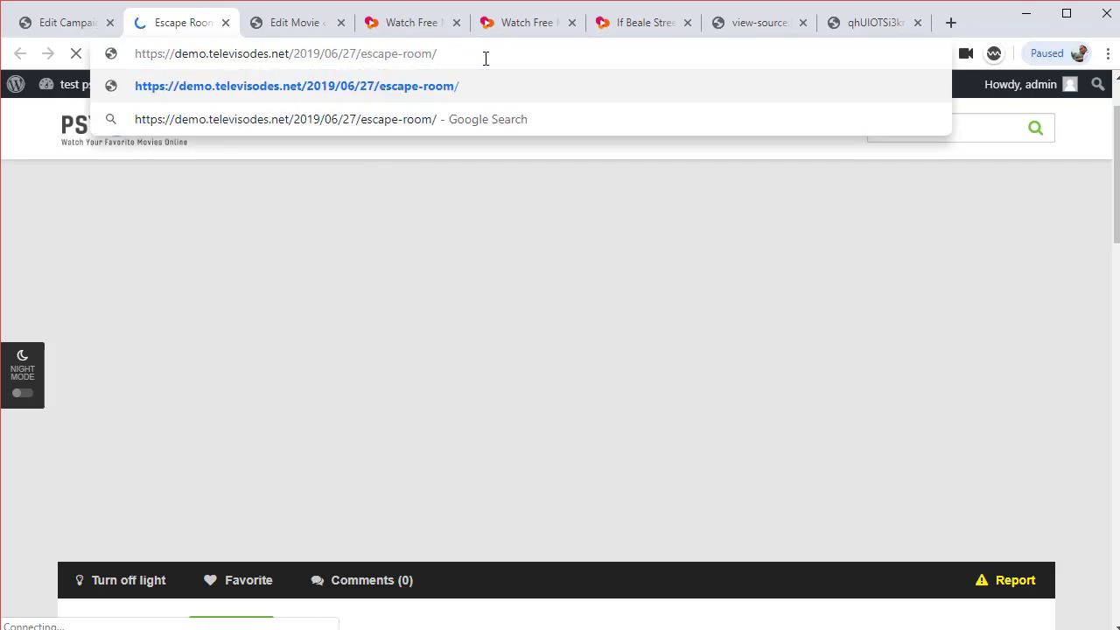
type("openloa")
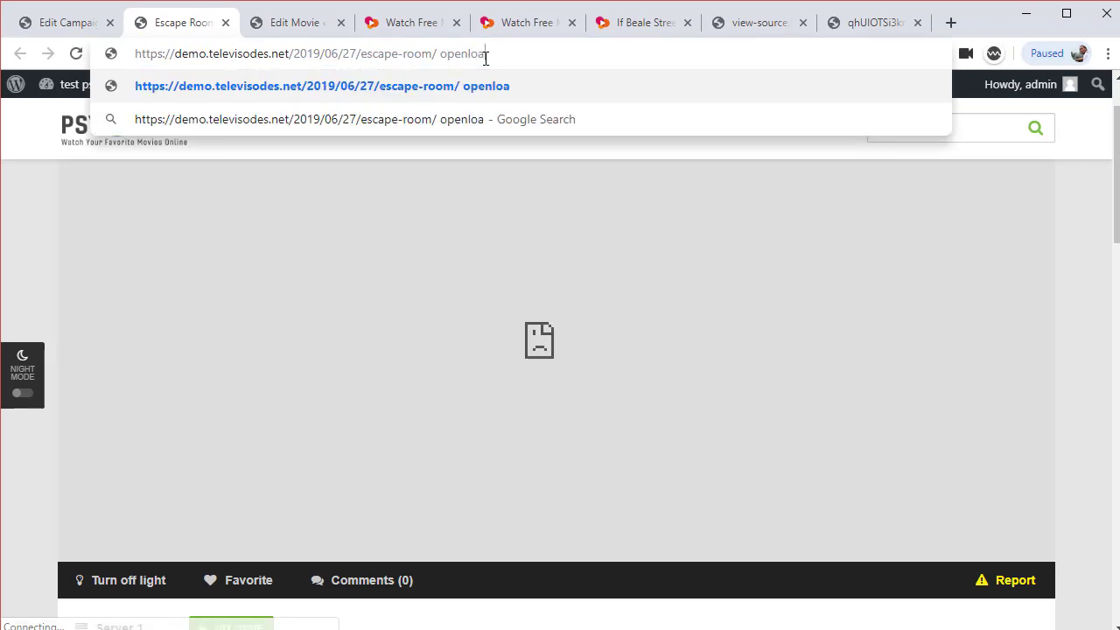
type("d blocked")
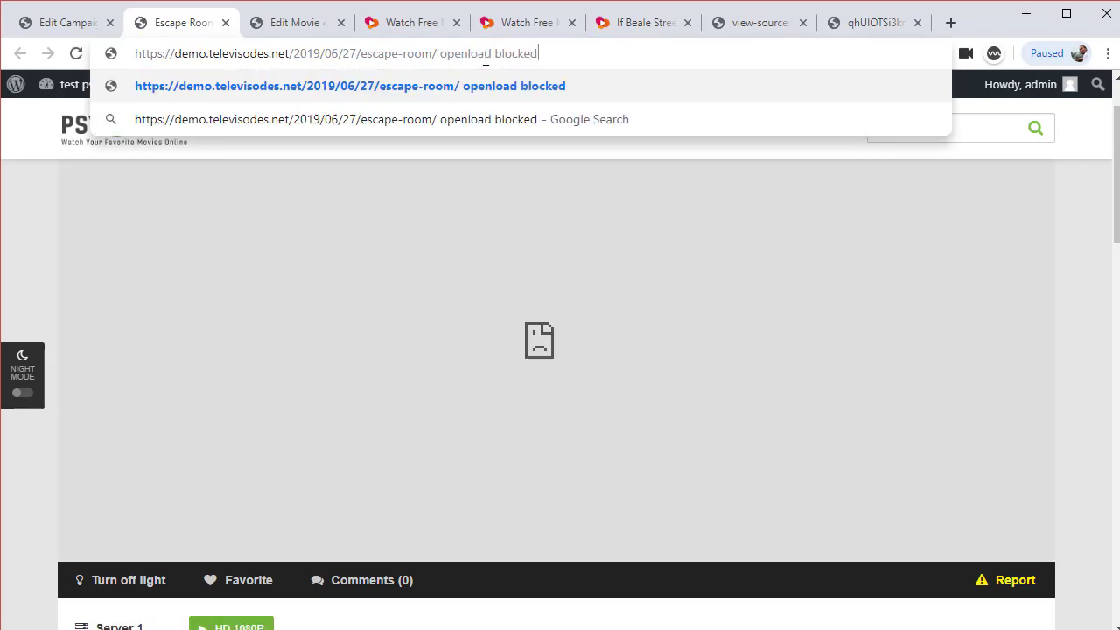
type(" i")
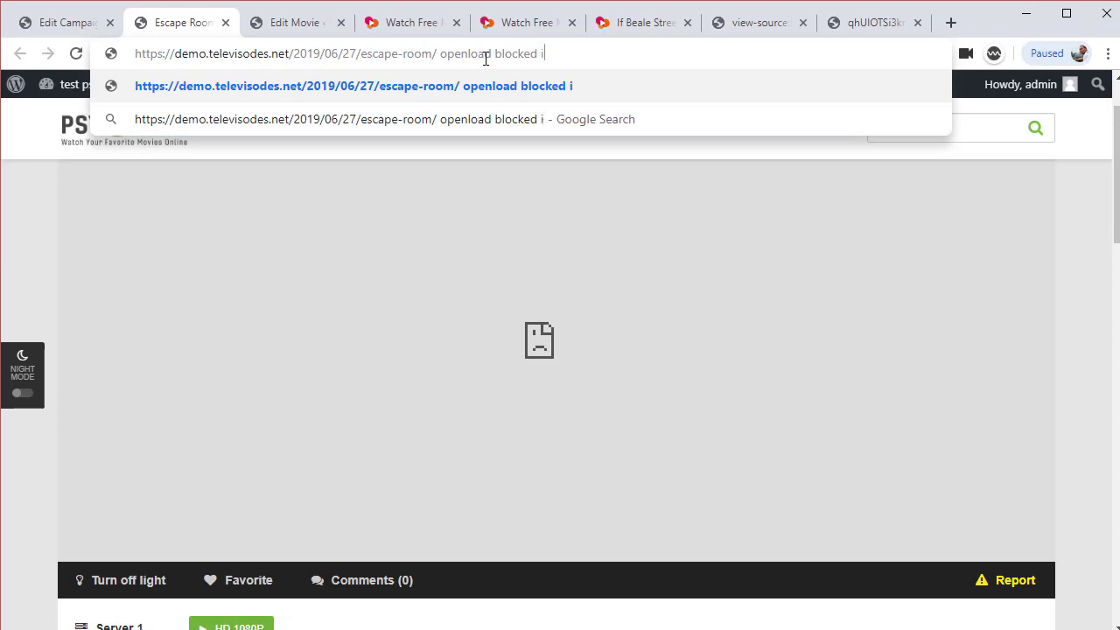
type("n my countr")
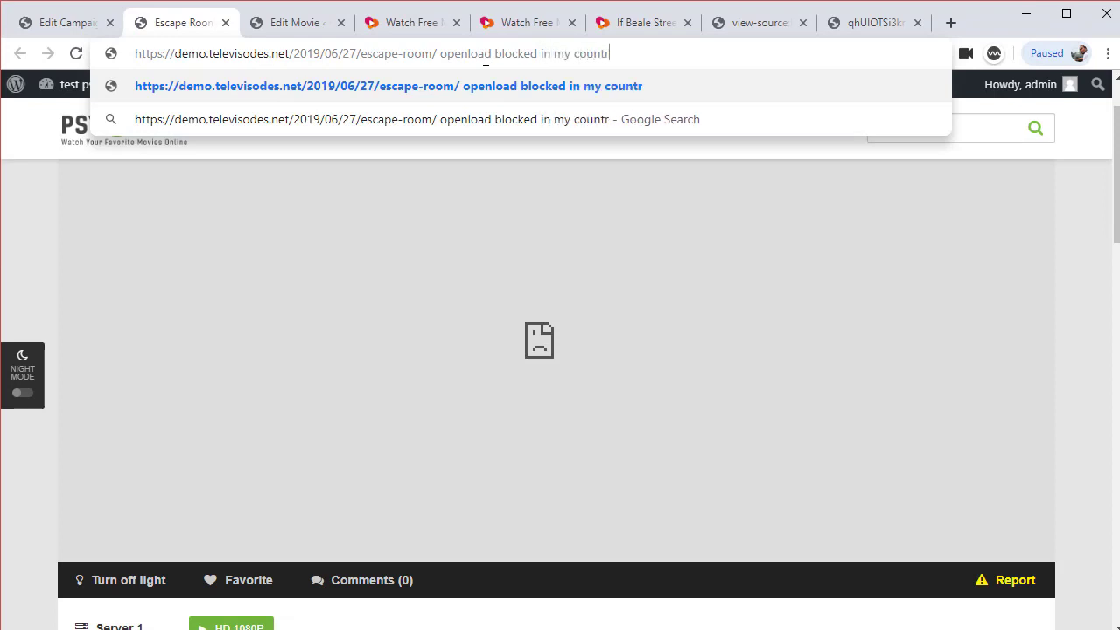
type("y... so")
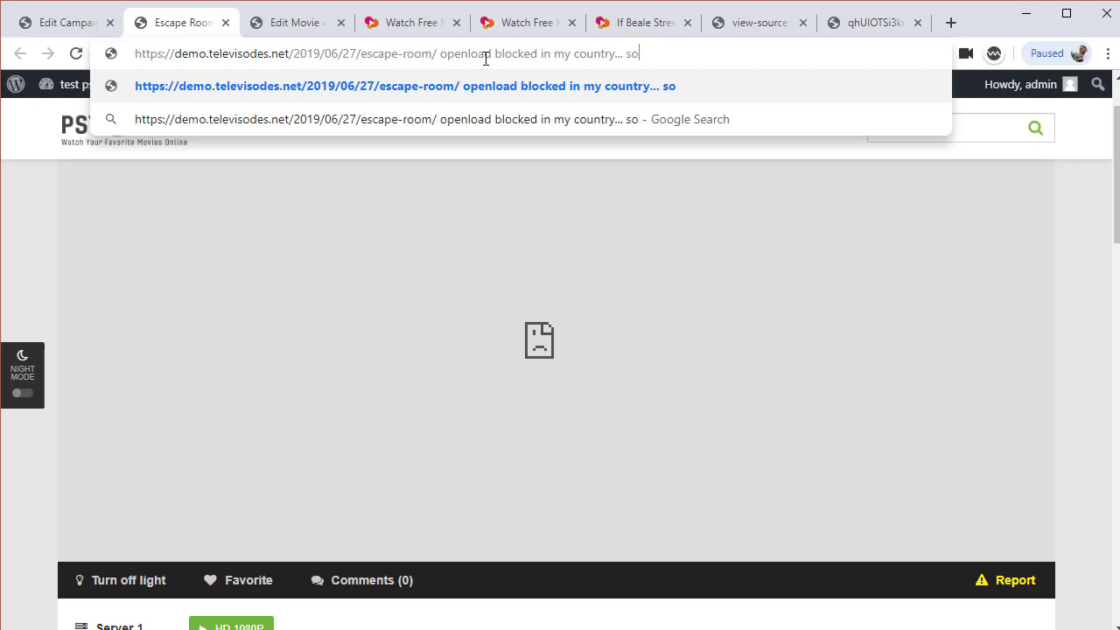
type(" we must play ")
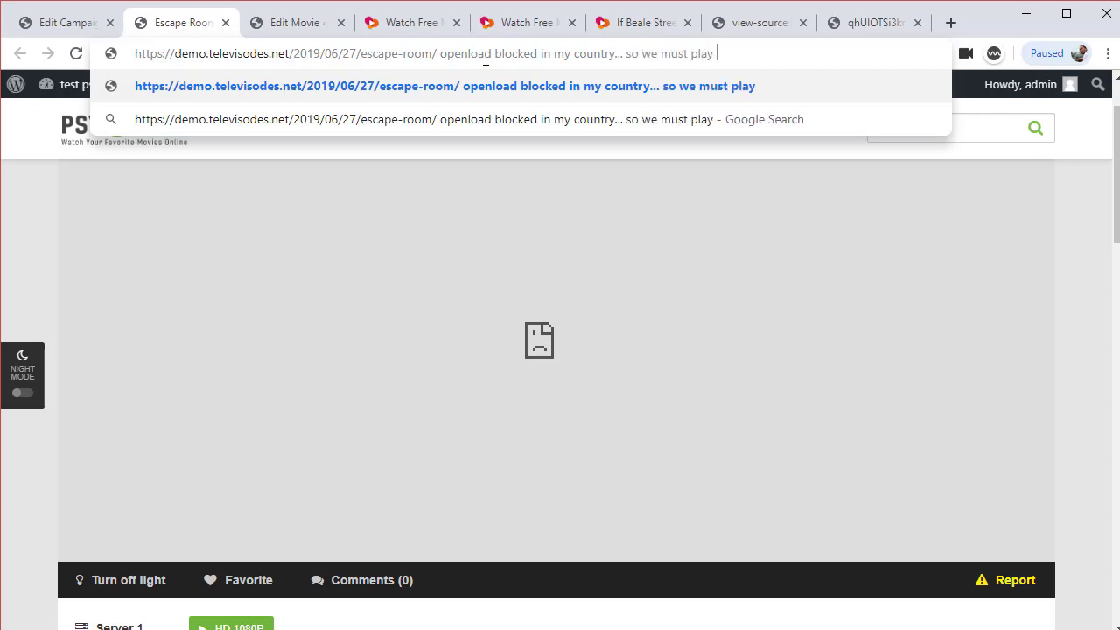
type("using proxy")
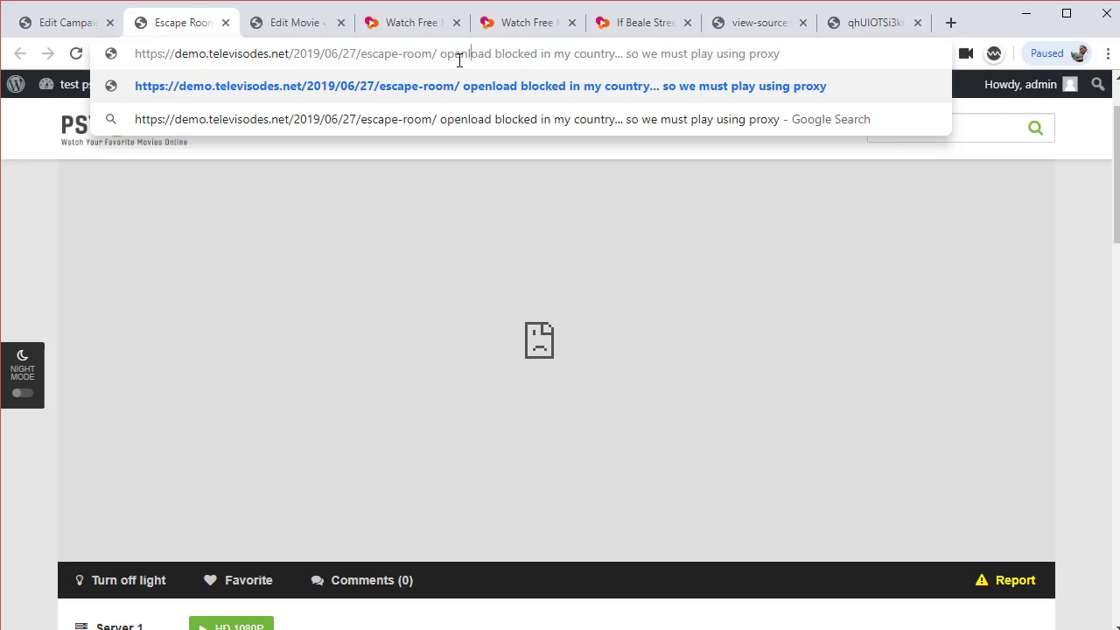
left_click_drag(436, 53, 135, 53)
key("ctrl+c")
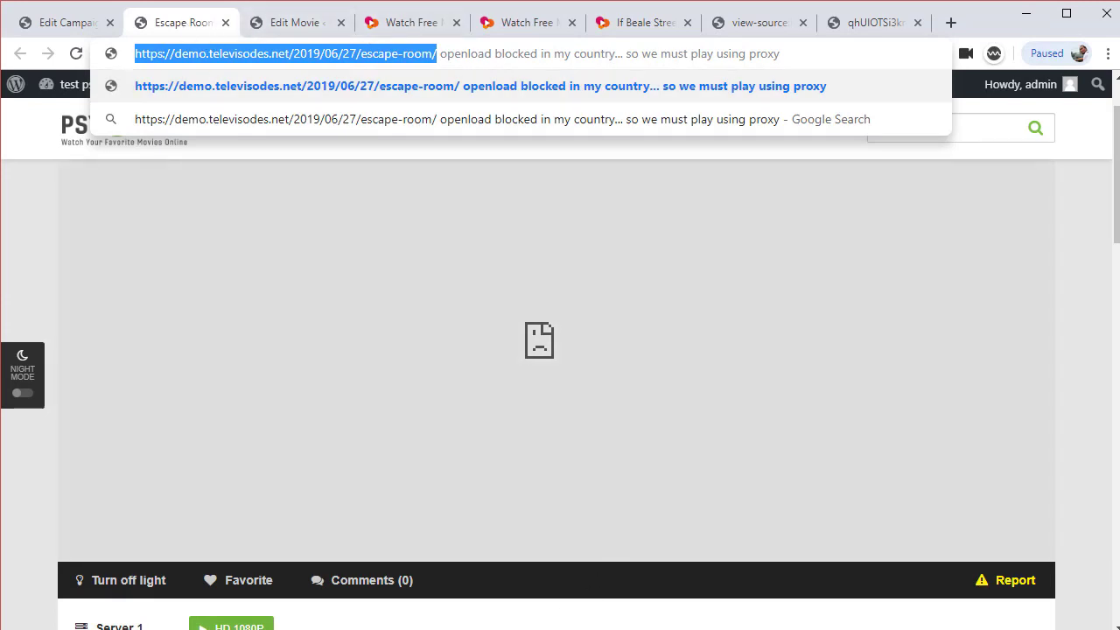
key("alt+Tab")
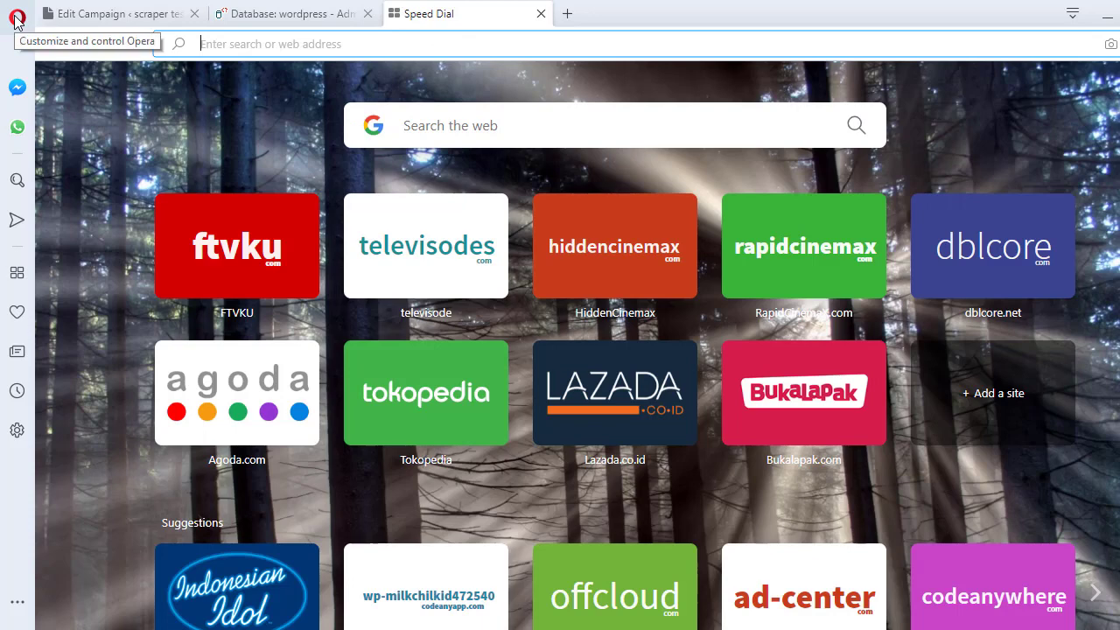
Enable Opera's built-in VPN via a 'vpn' settings search and open a new tab
left_click(15, 21)
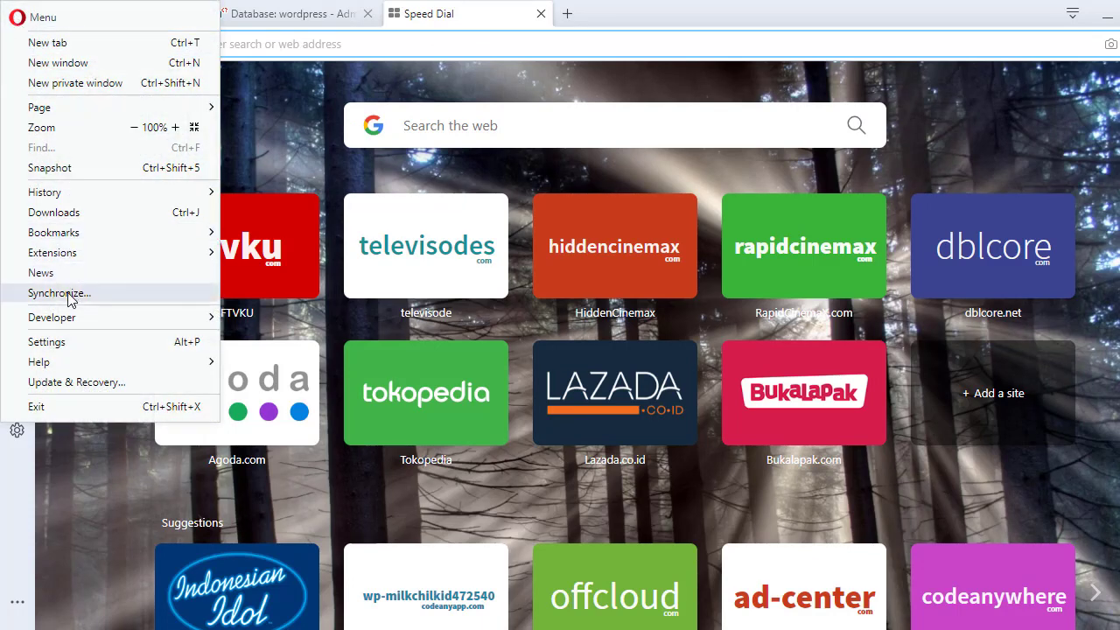
mouse_move(70, 264)
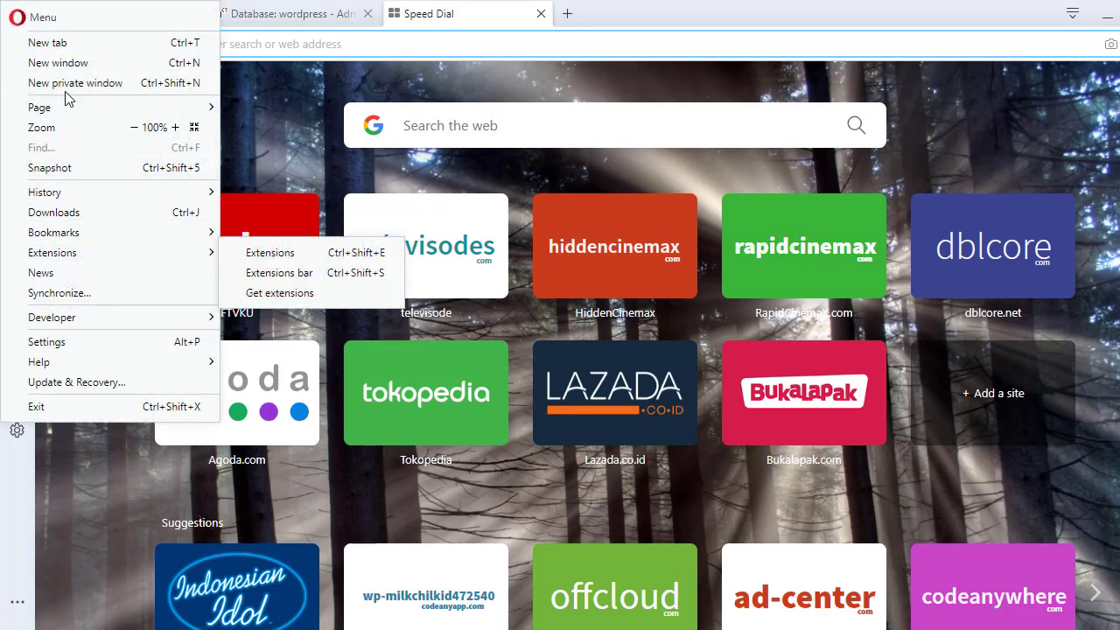
left_click(65, 341)
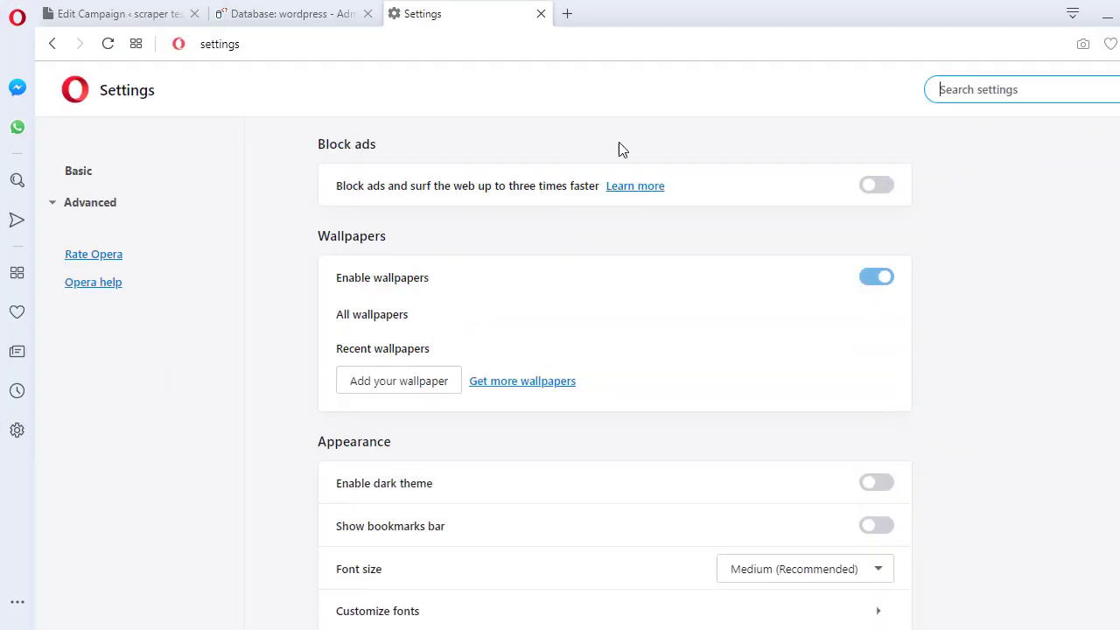
type("vpn")
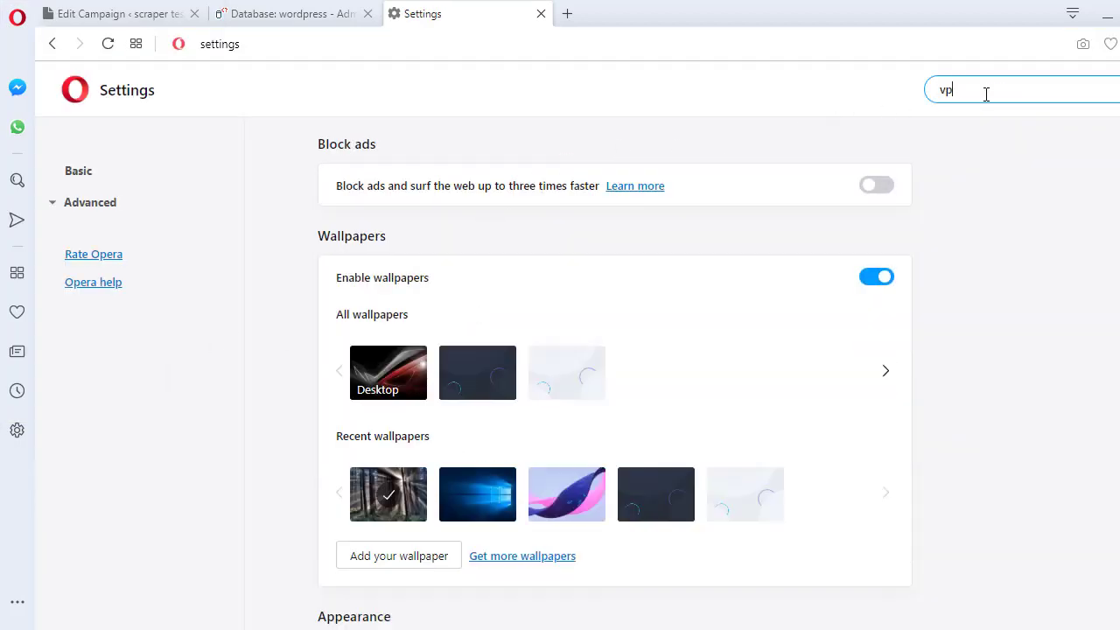
left_click(889, 205)
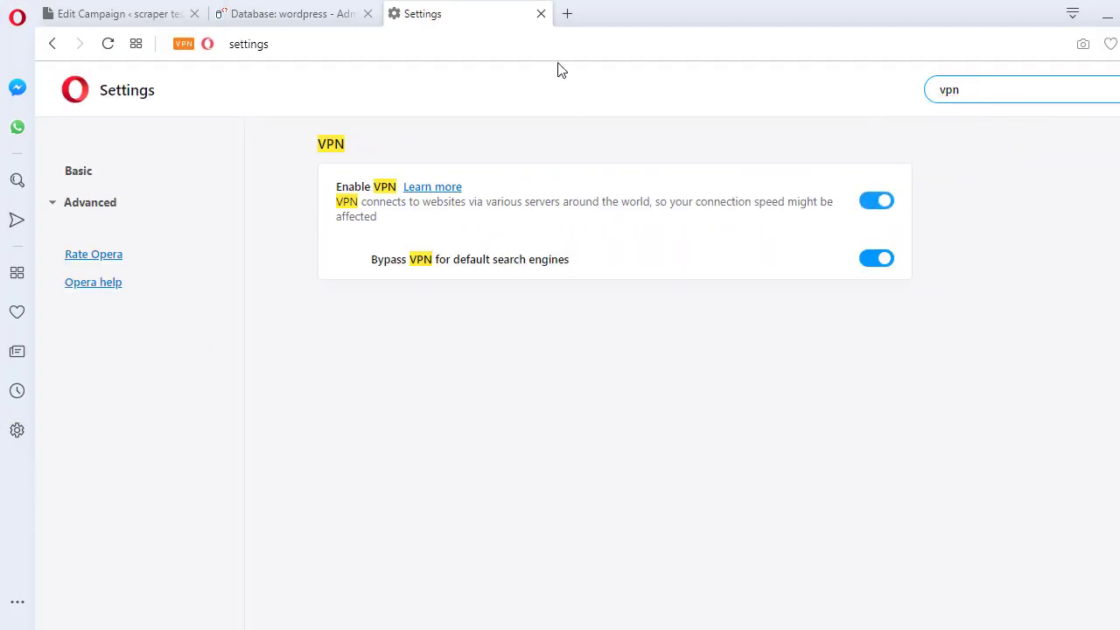
left_click(567, 13)
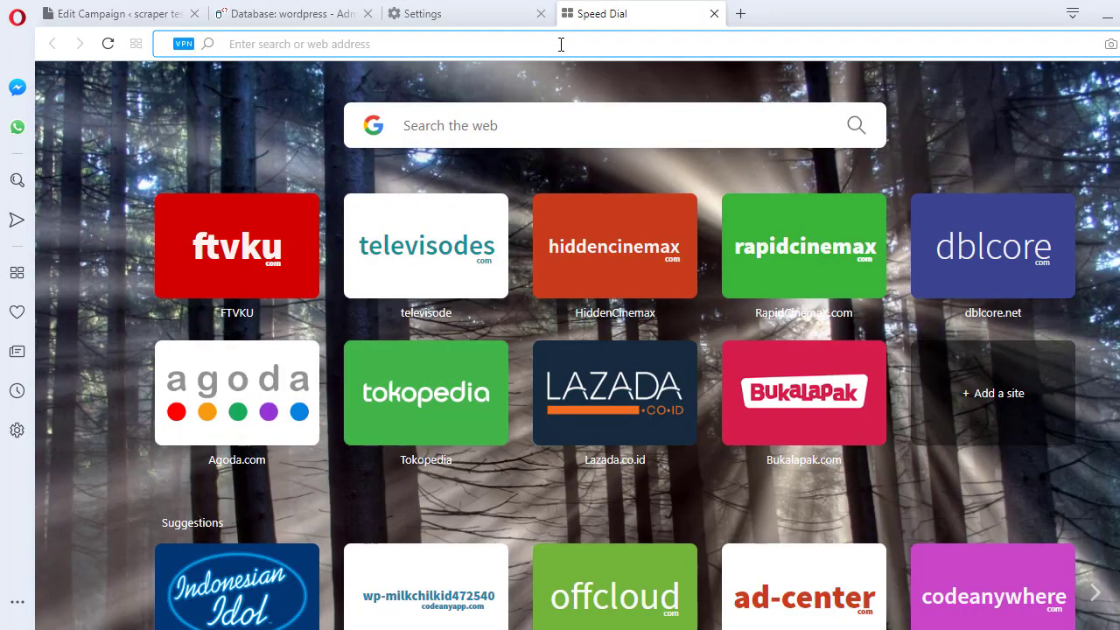
Load the Escape Room post URL in Opera and start loading its movie player
key("ctrl+v")
key("Return")
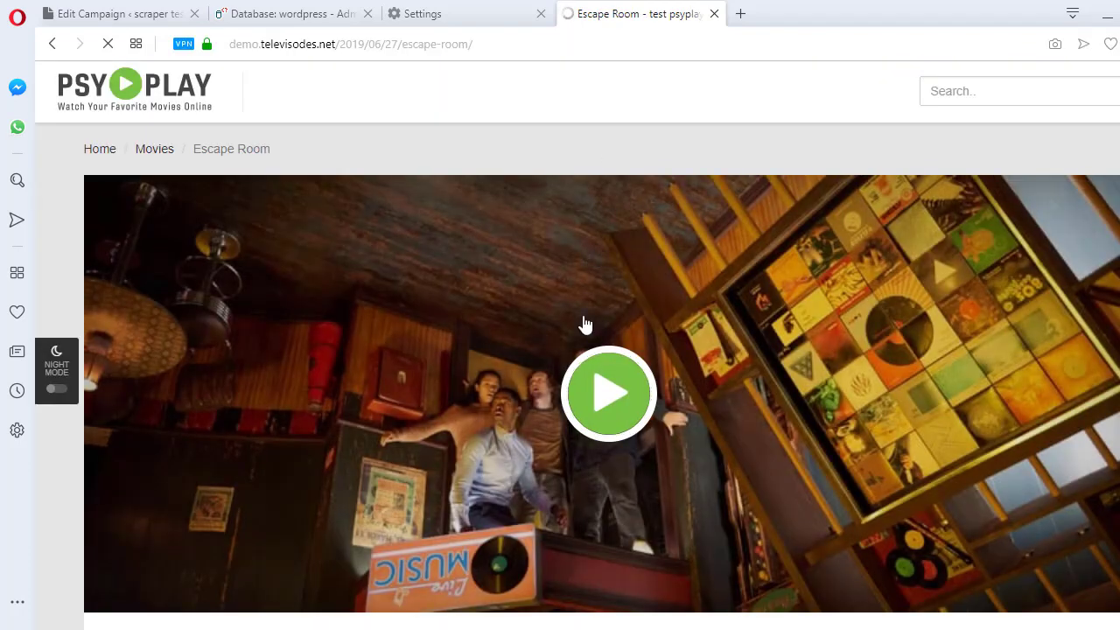
left_click(602, 409)
scroll(603, 408, "down", 1)
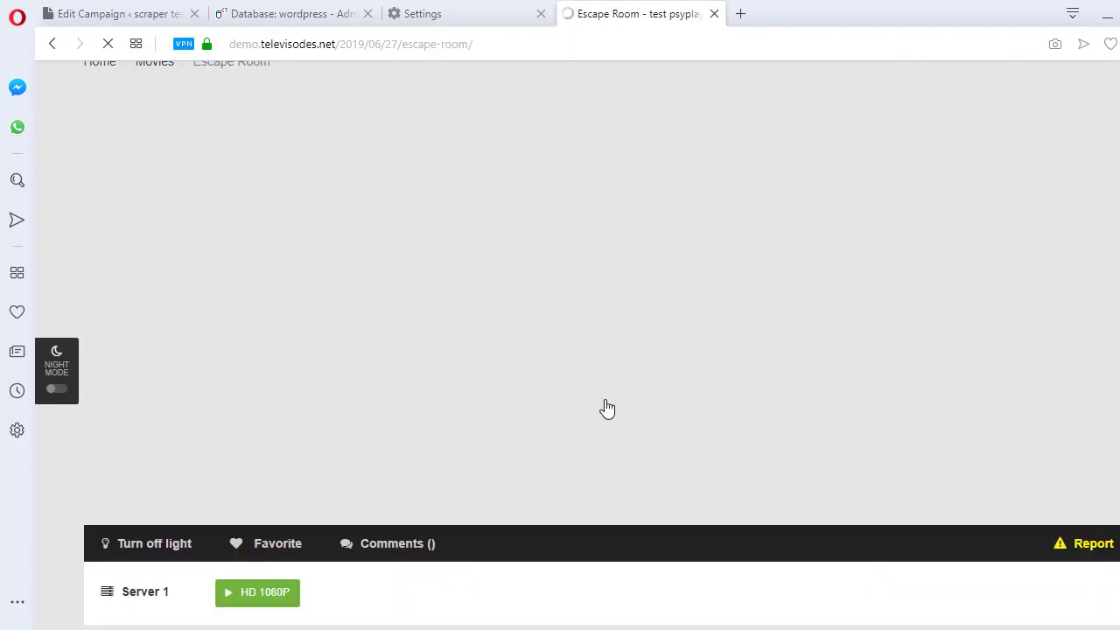
scroll(605, 407, "up", 1)
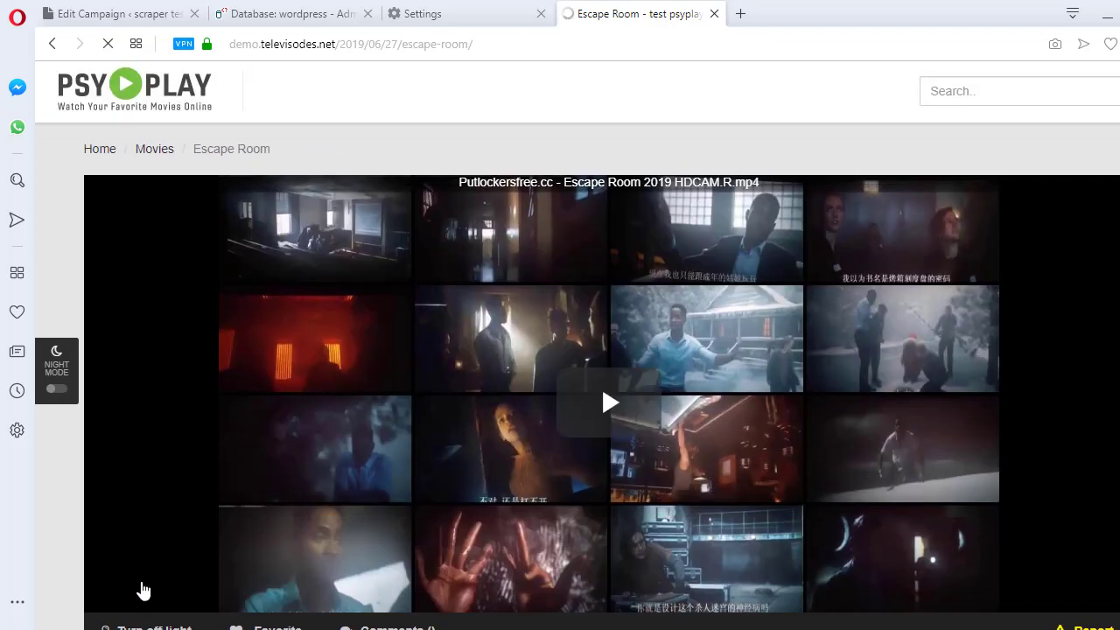
Get the movie playing past the blank popup and close the CmyIP advert tab
left_click(604, 426)
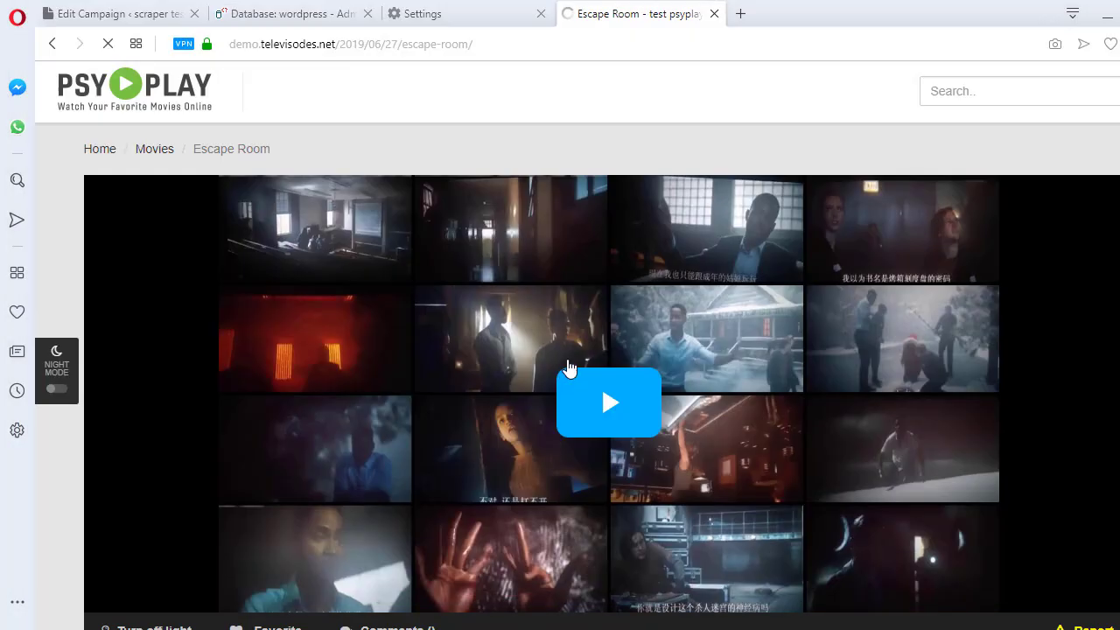
left_click(604, 402)
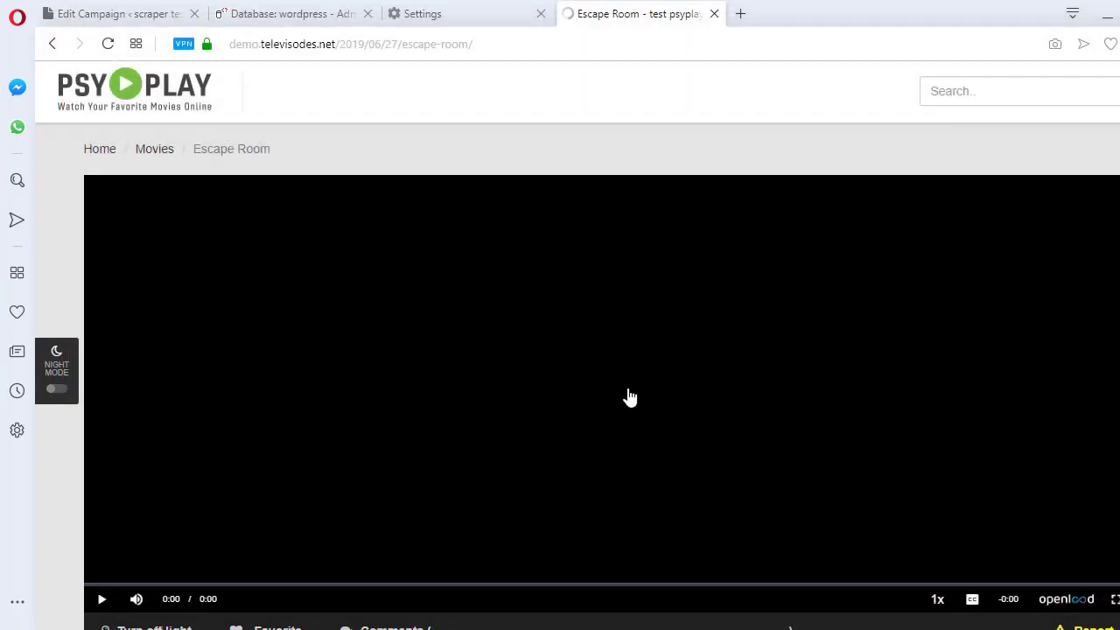
left_click(628, 395)
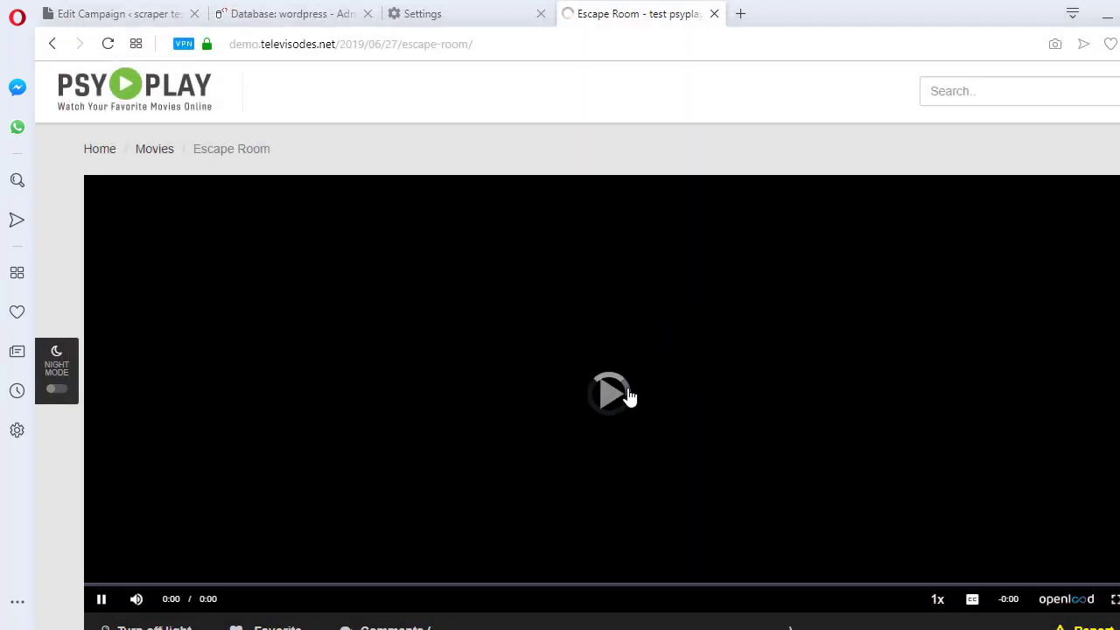
left_click(622, 397)
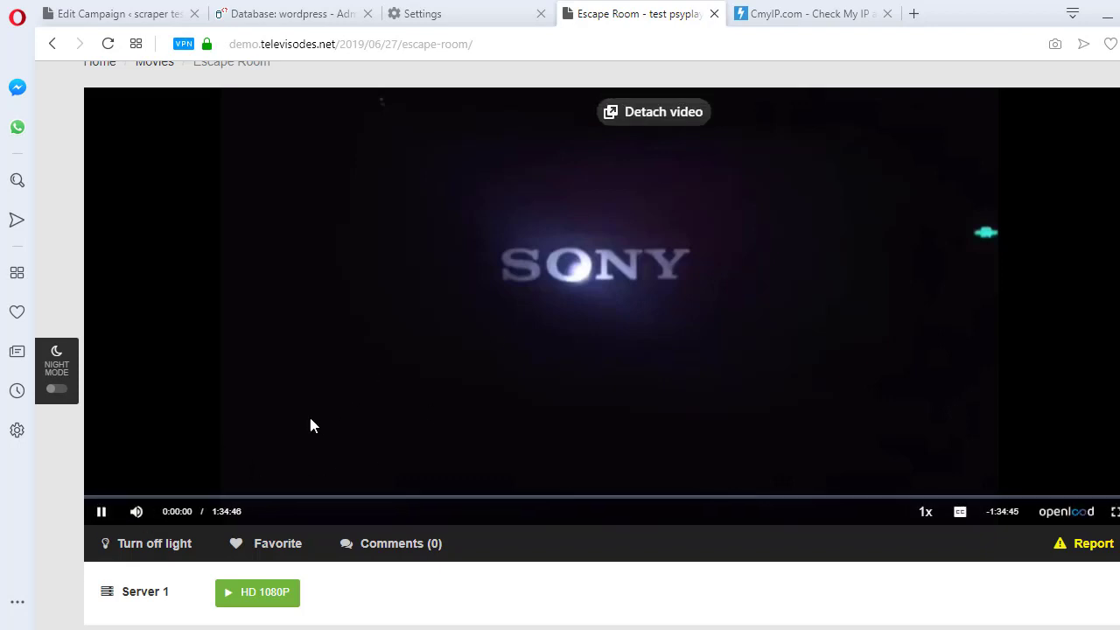
left_click(820, 18)
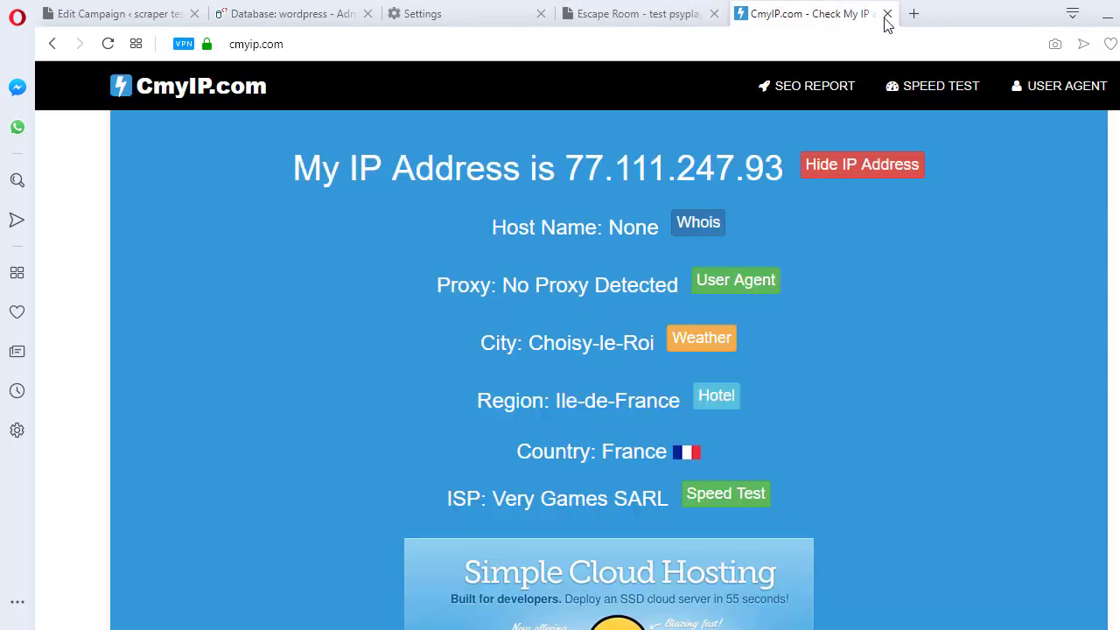
left_click(886, 14)
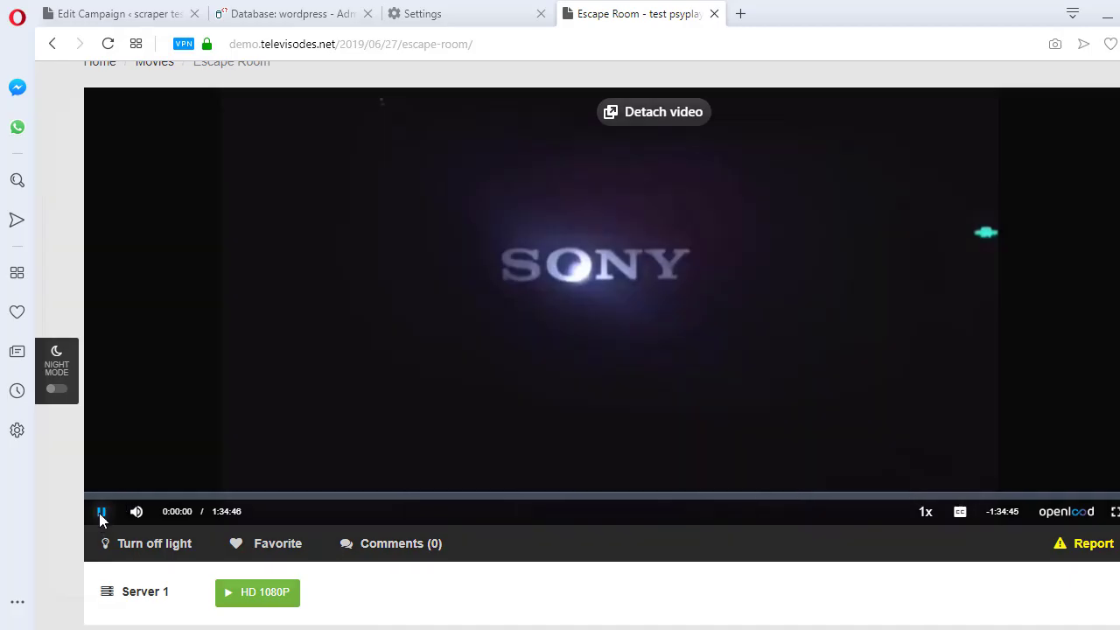
Dismiss the blank popup over the movie and turn Opera's VPN off
left_click(101, 512)
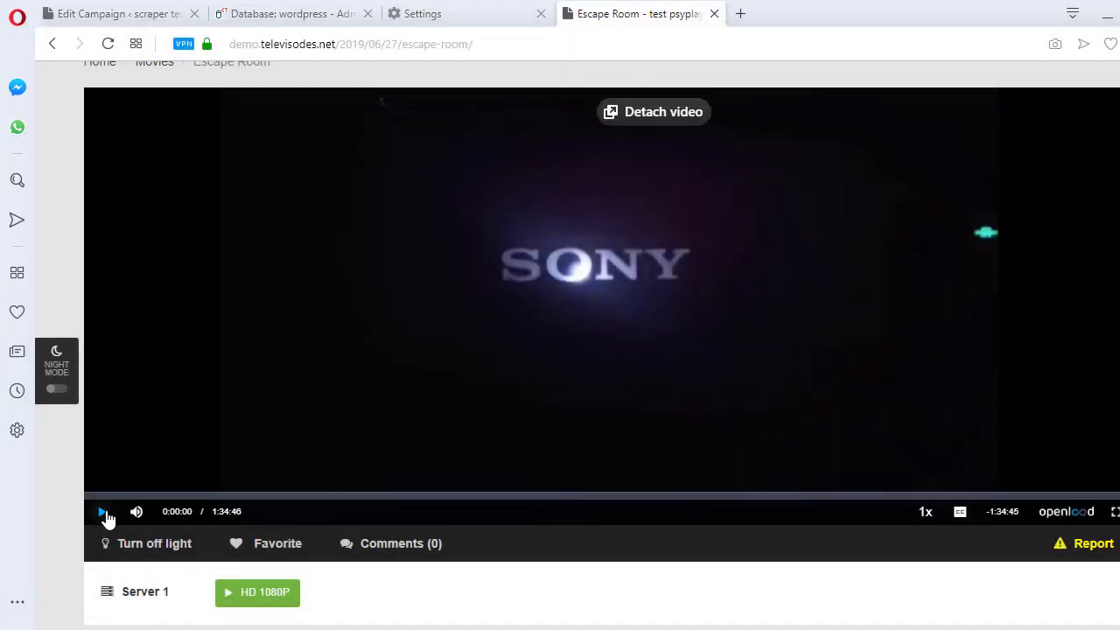
left_click(104, 516)
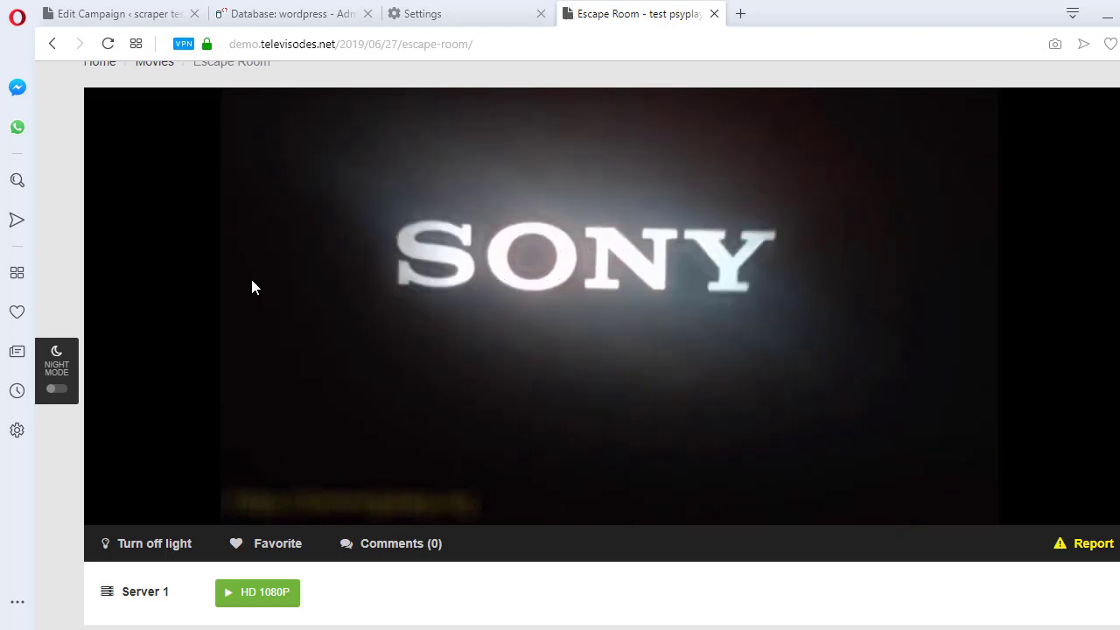
left_click(458, 20)
left_click(876, 202)
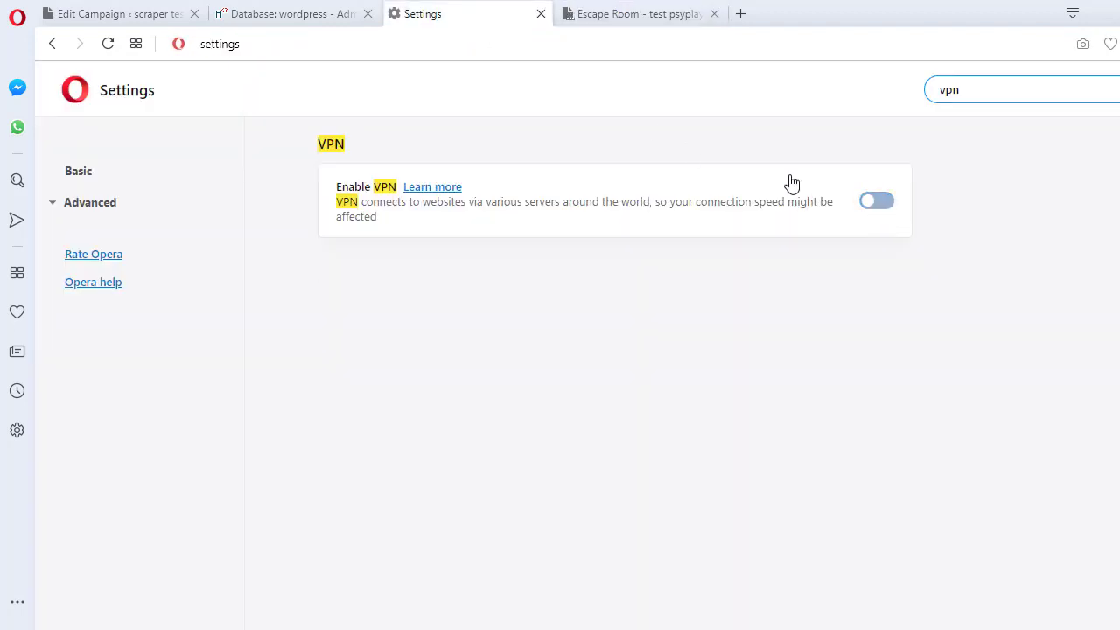
Confirm the Escape Room movie still plays with the VPN disabled
left_click(629, 13)
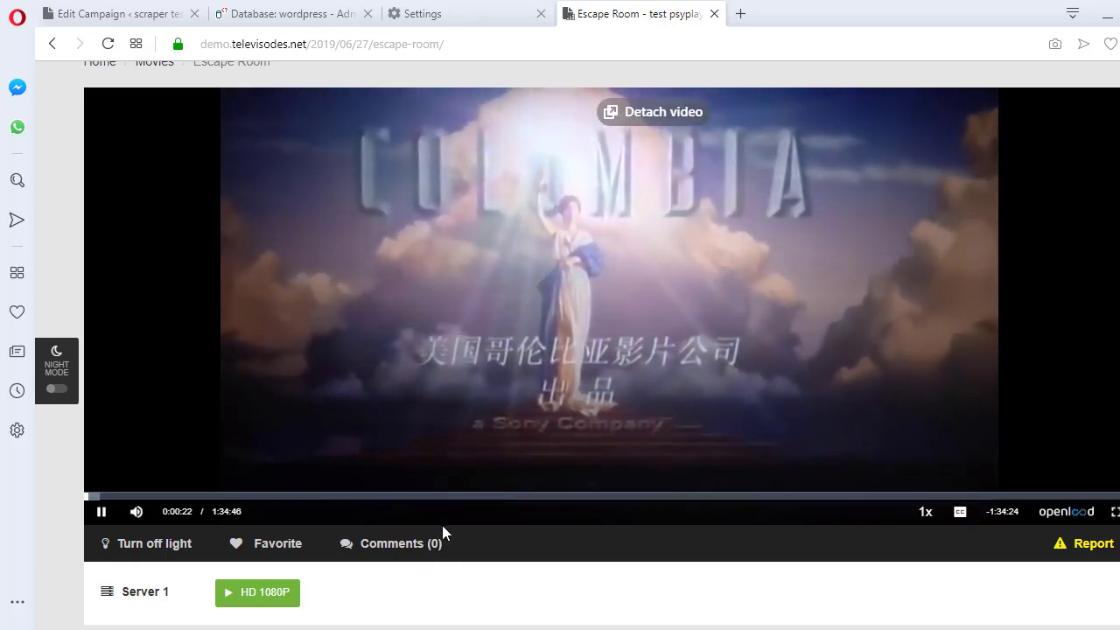
scroll(442, 530, "down", 2)
scroll(452, 482, "up", 3)
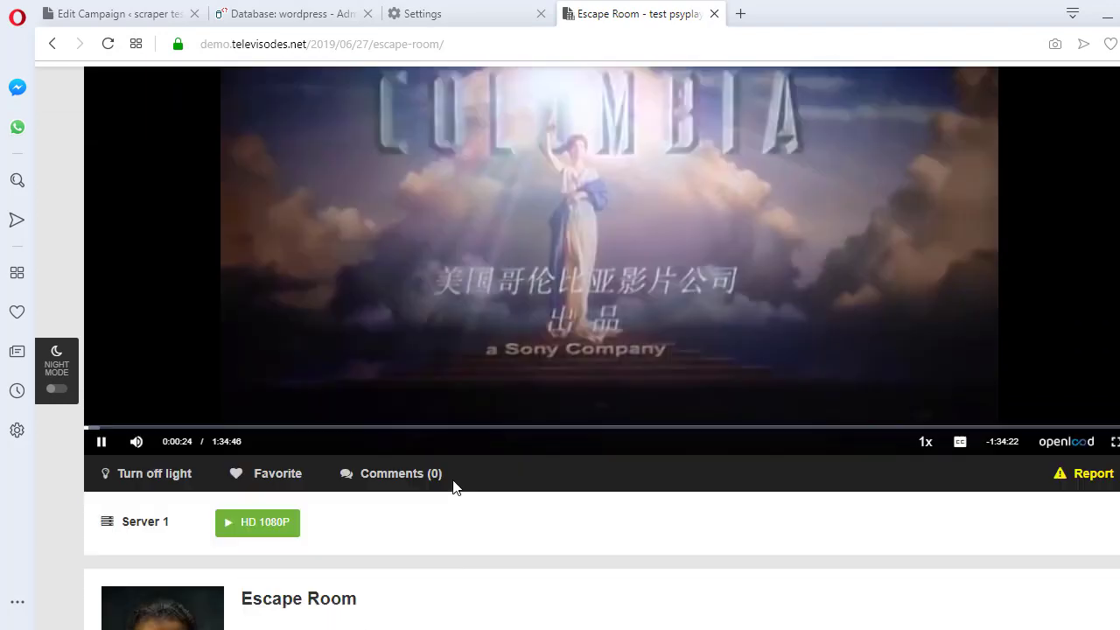
Return to the PsyPlay homepage and scroll through Latest Movies
left_click(192, 98)
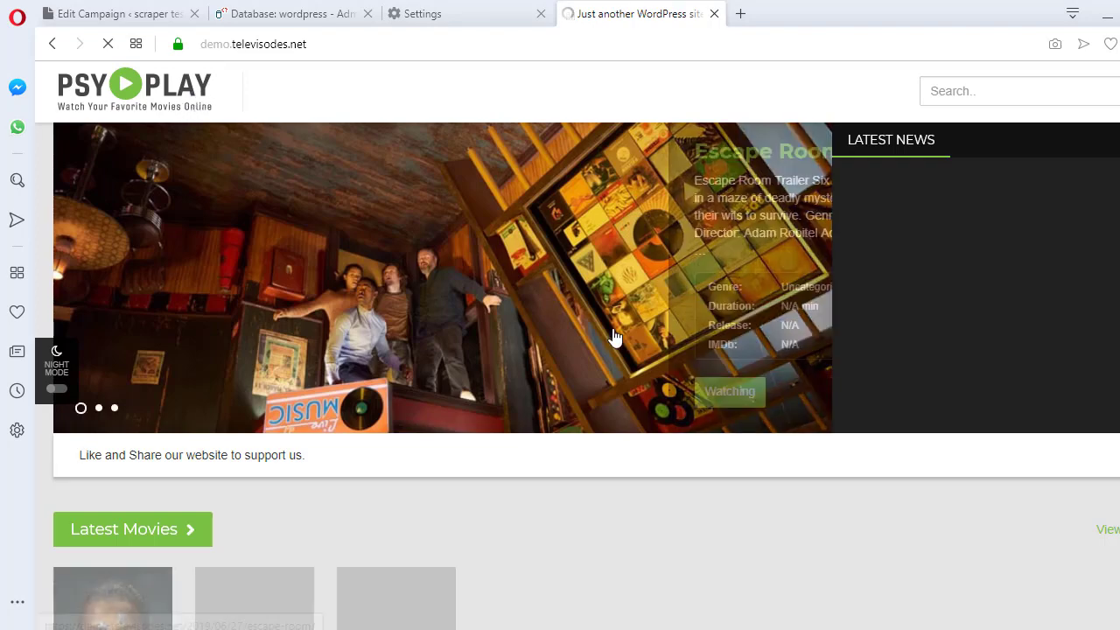
scroll(1009, 510, "down", 2)
scroll(651, 445, "down", 2)
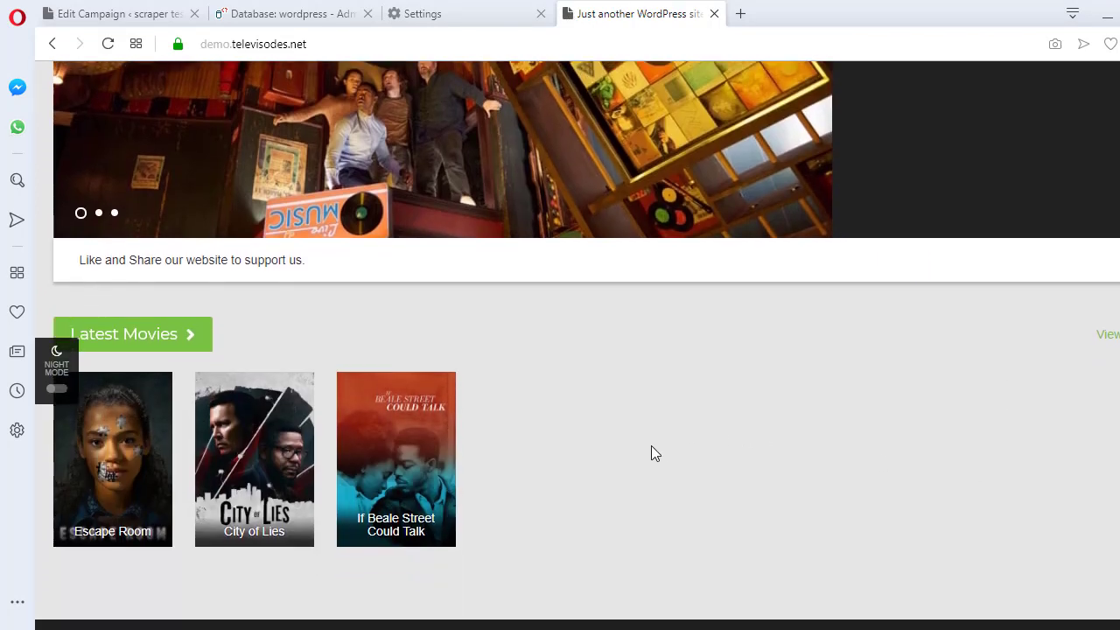
scroll(651, 446, "up", 3)
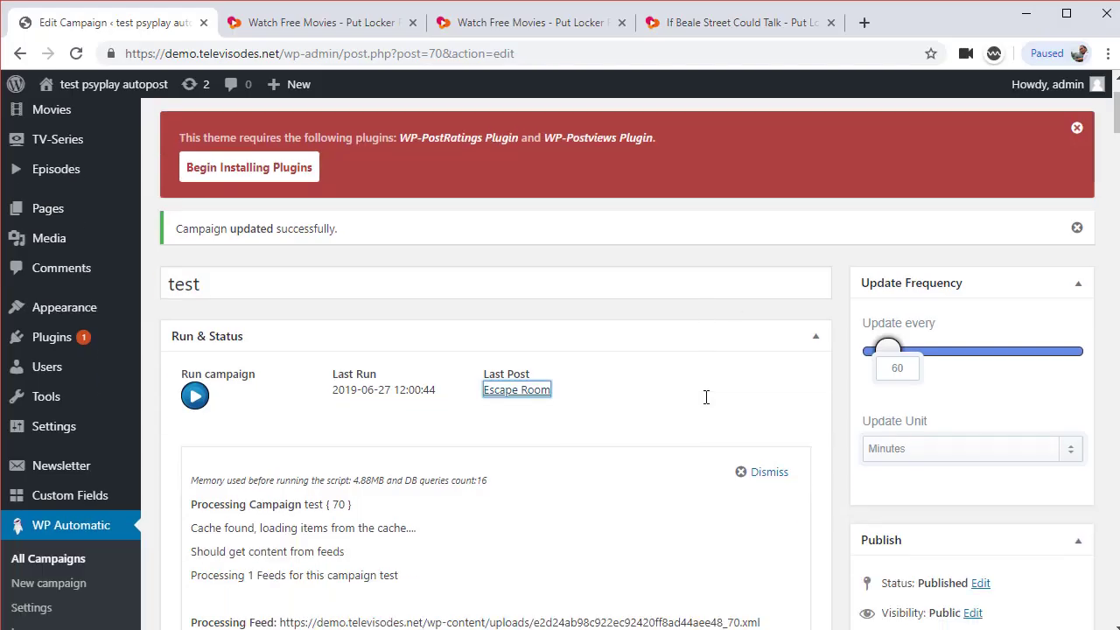
scroll(706, 397, "down", 1)
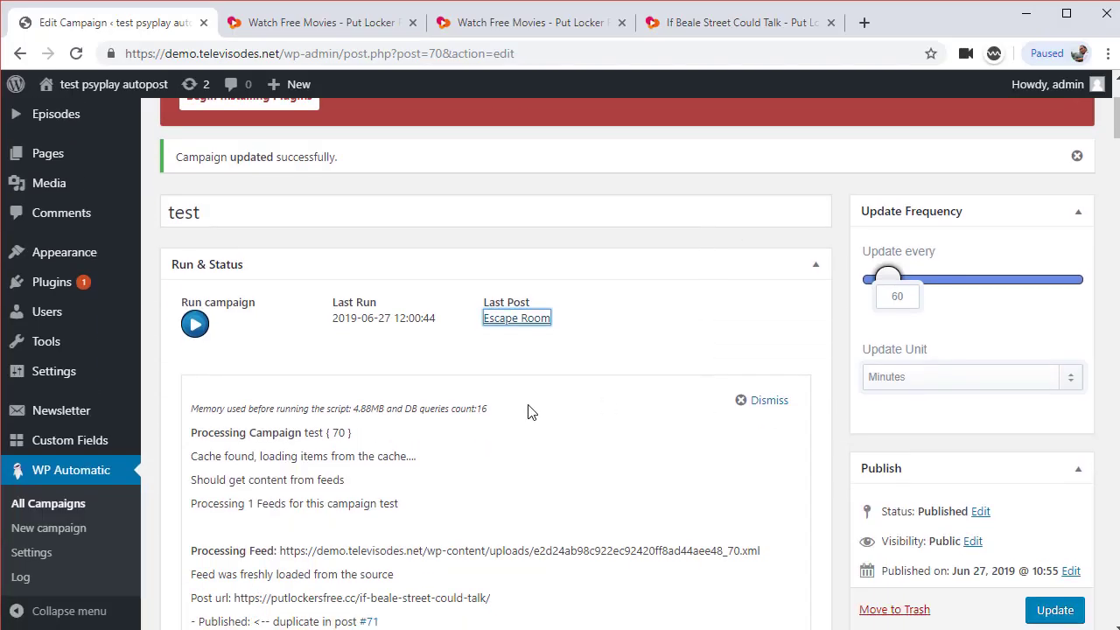
Run the campaign twice and open the most recently posted movie
left_click(194, 325)
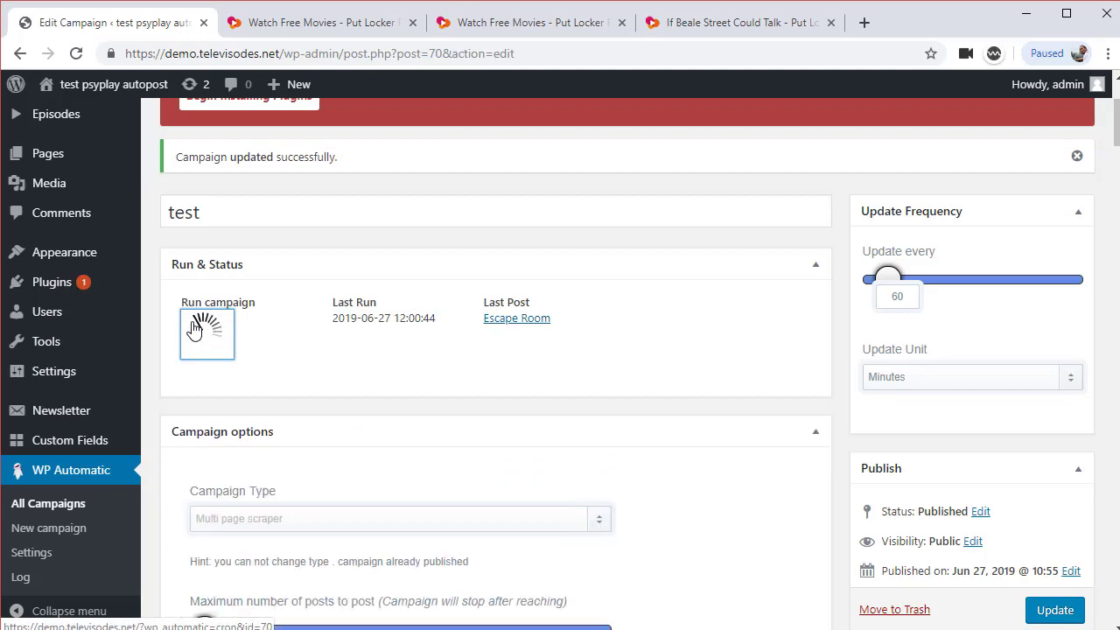
left_click(194, 326)
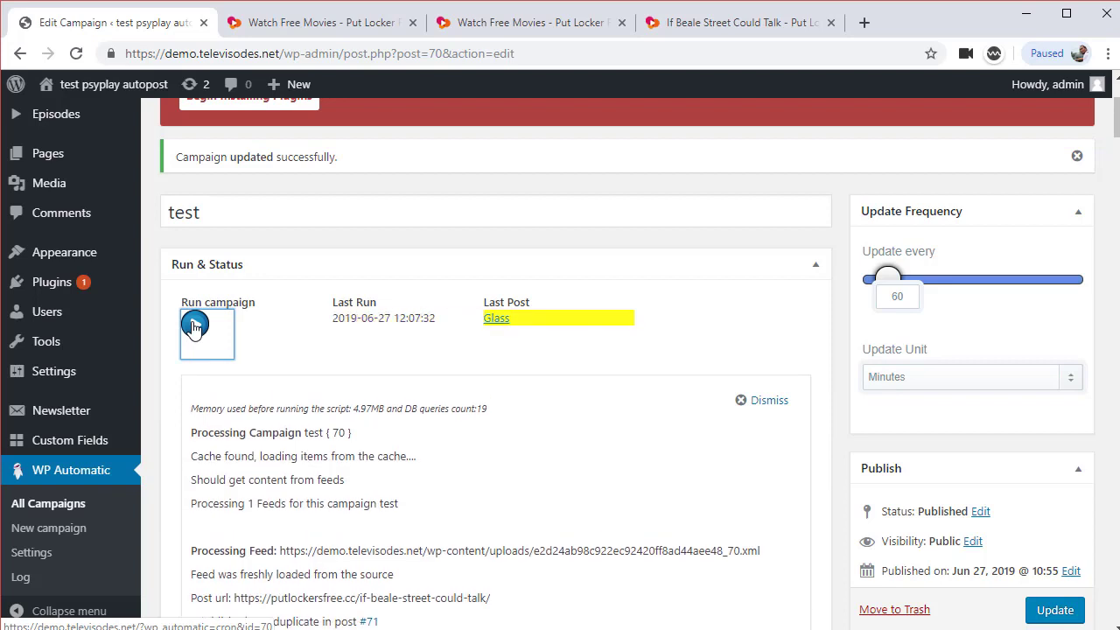
left_click(507, 322)
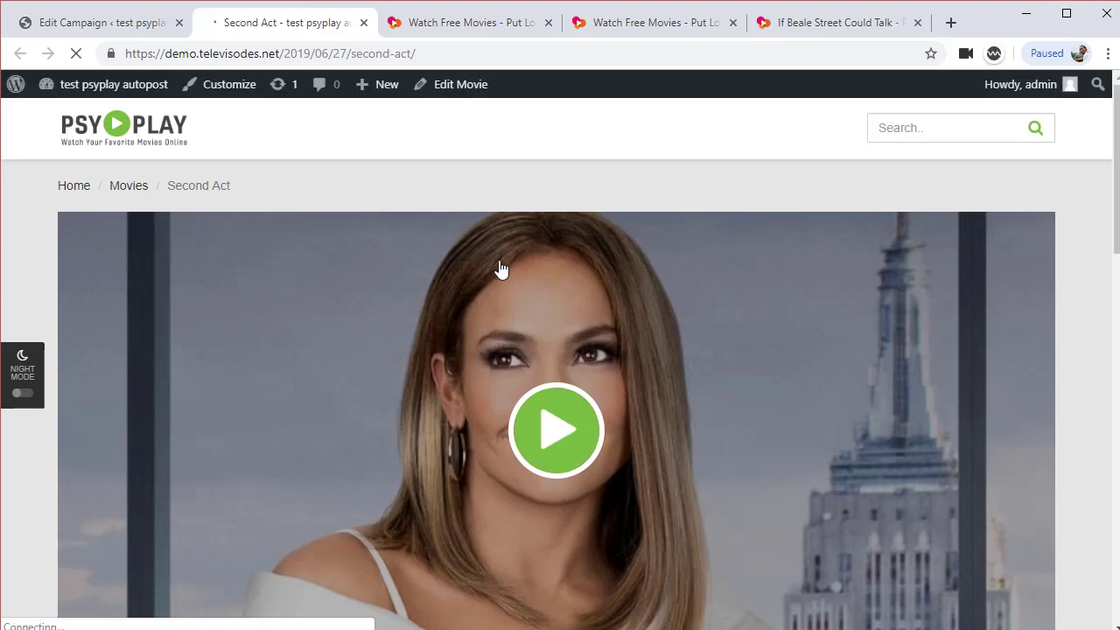
Set Update every to 1, save the campaign, and confirm the unit stays Minutes
key("ctrl+shift+Tab")
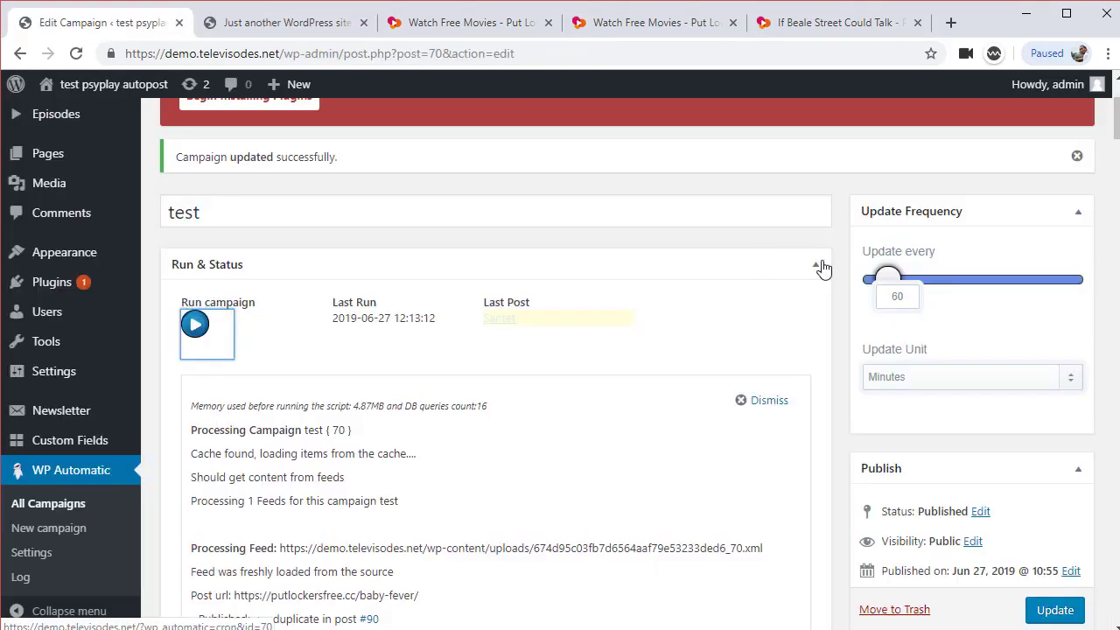
left_click_drag(889, 272, 876, 278)
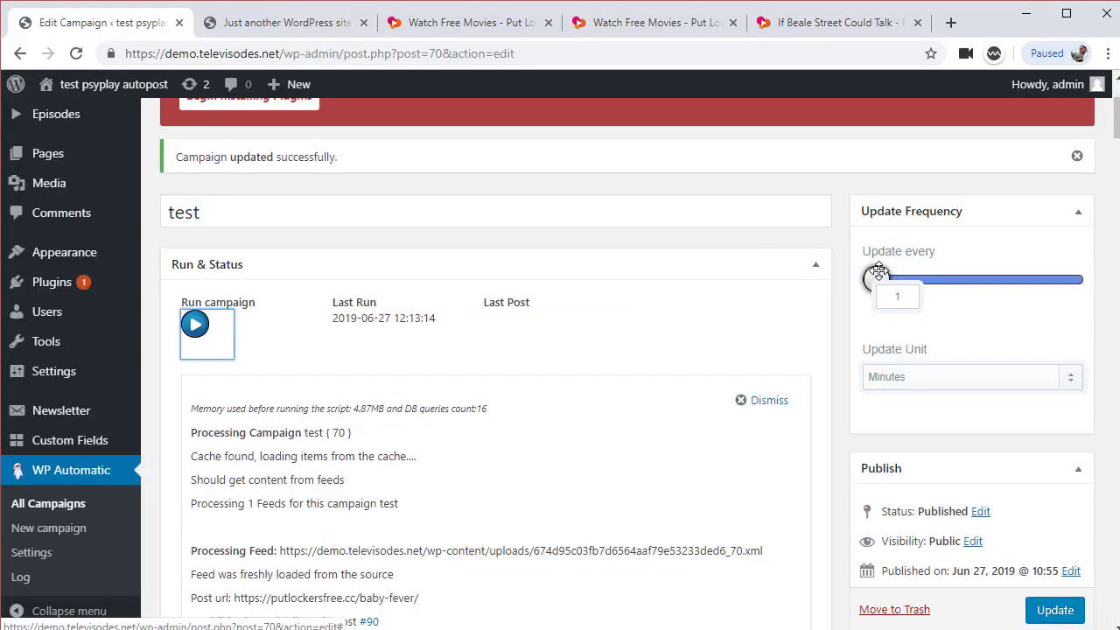
left_click(1062, 620)
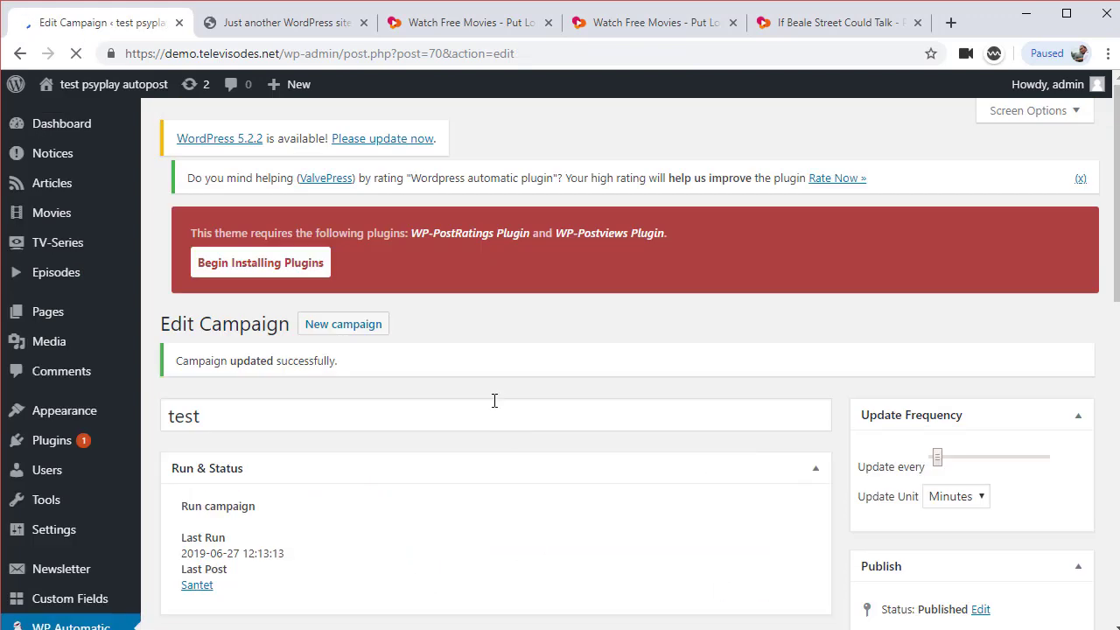
scroll(918, 503, "down", 1)
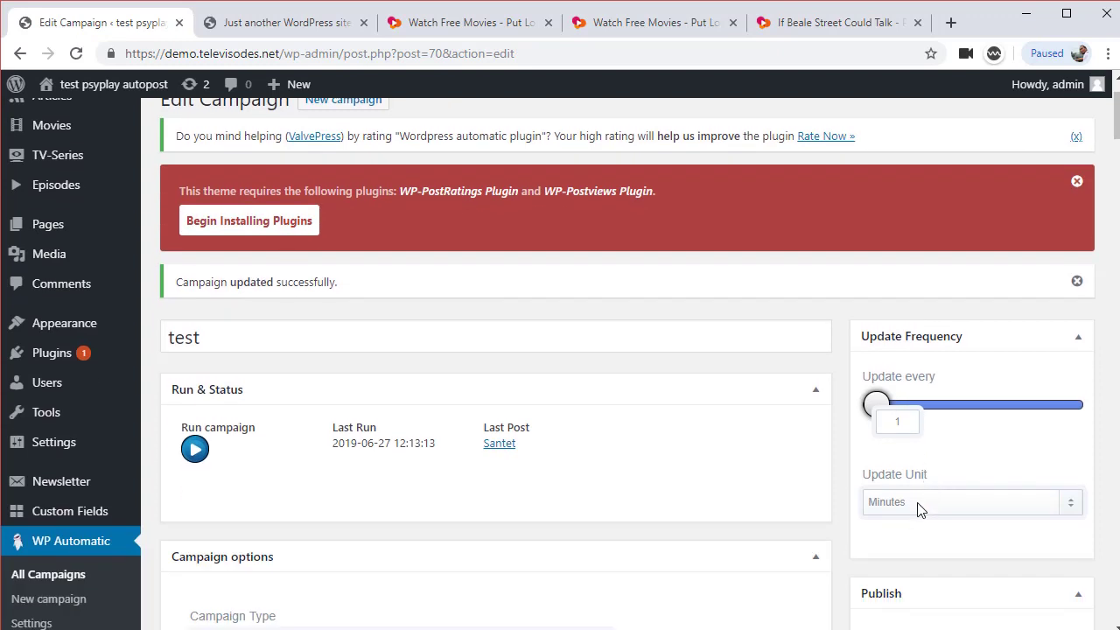
left_click(925, 505)
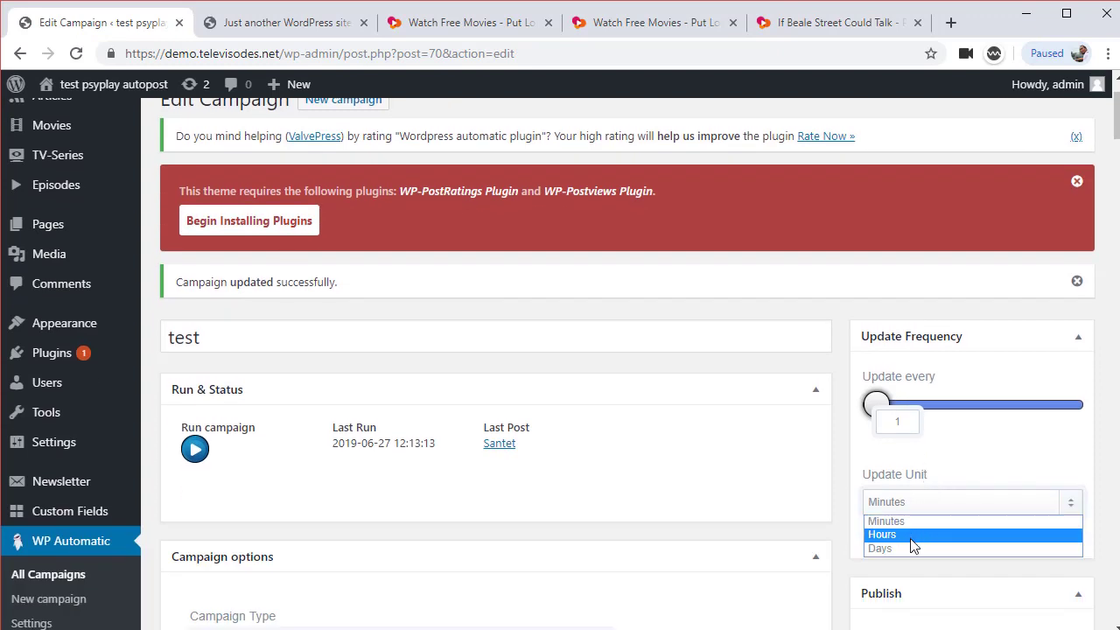
left_click(798, 444)
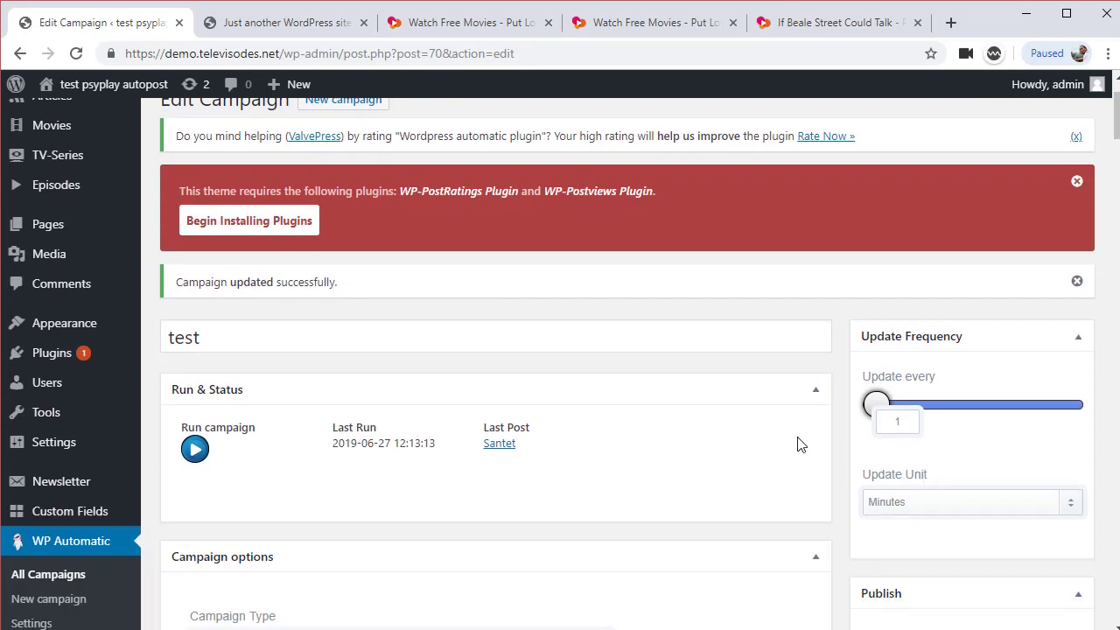
scroll(805, 443, "down", 3)
scroll(770, 420, "up", 4)
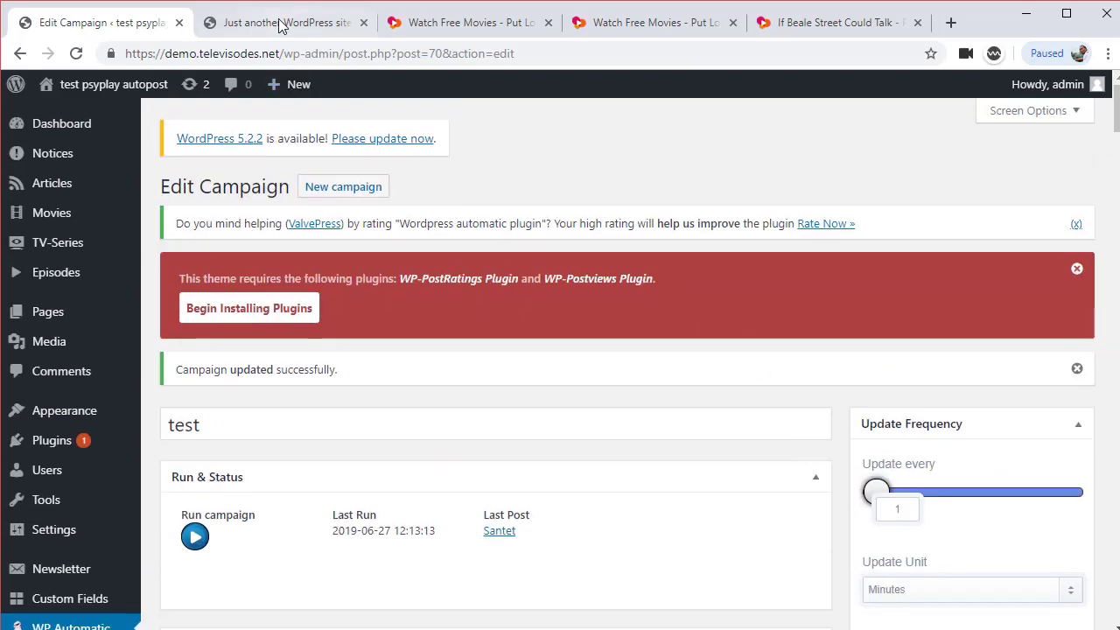
Reload the PsyPlay homepage to see new posts like Santet and Aquaman, then bring Notepad forward
left_click(280, 23)
scroll(324, 155, "up", 3)
scroll(280, 243, "down", 1)
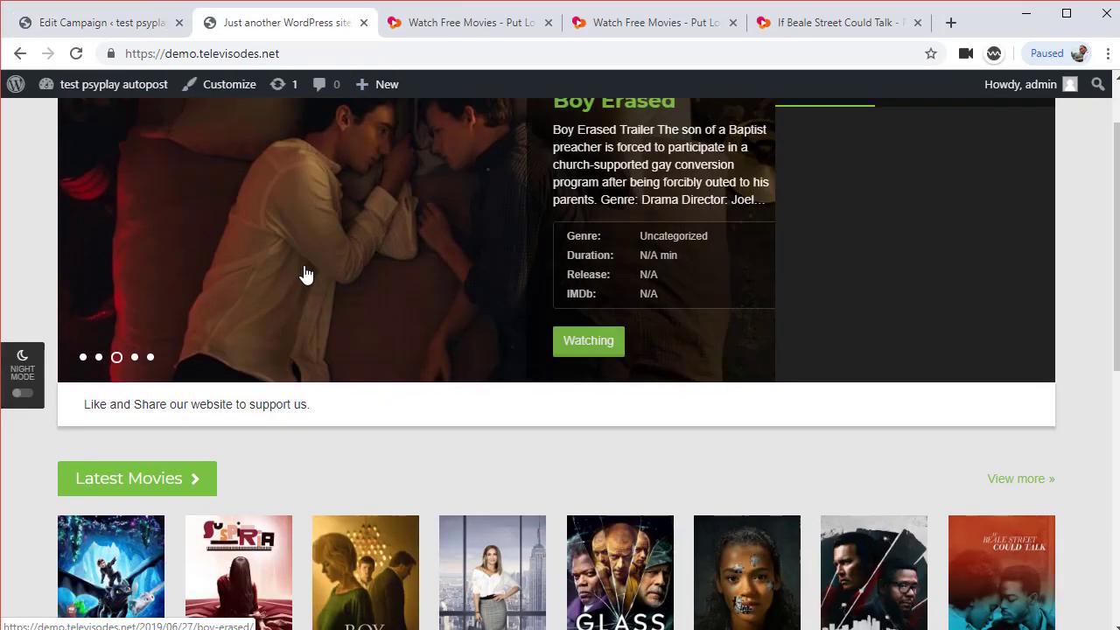
scroll(305, 275, "up", 1)
left_click(162, 138)
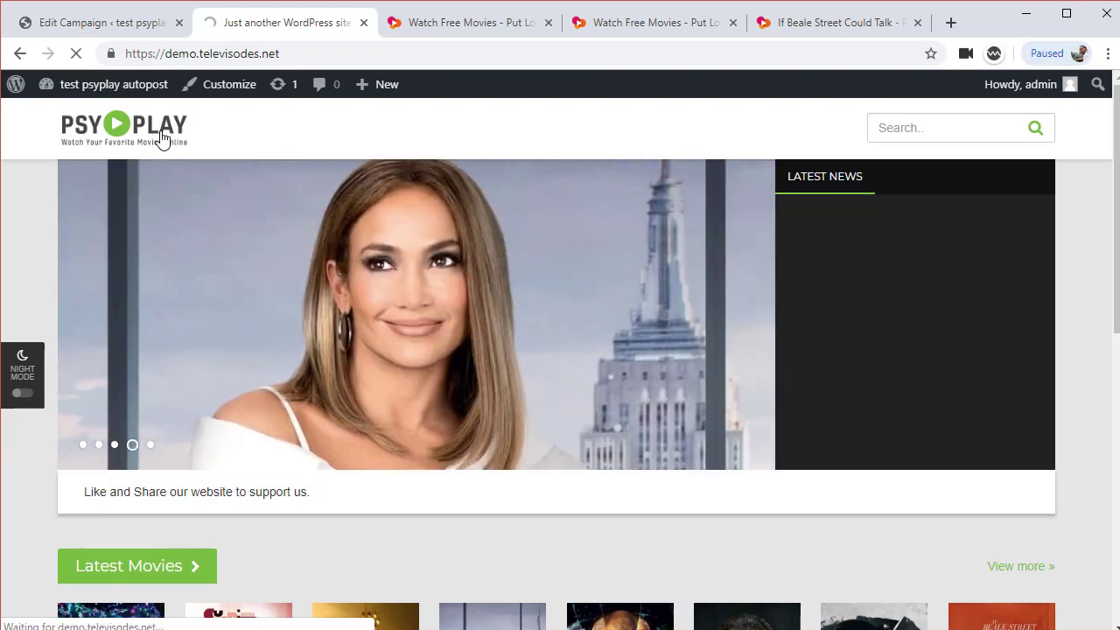
scroll(694, 420, "down", 4)
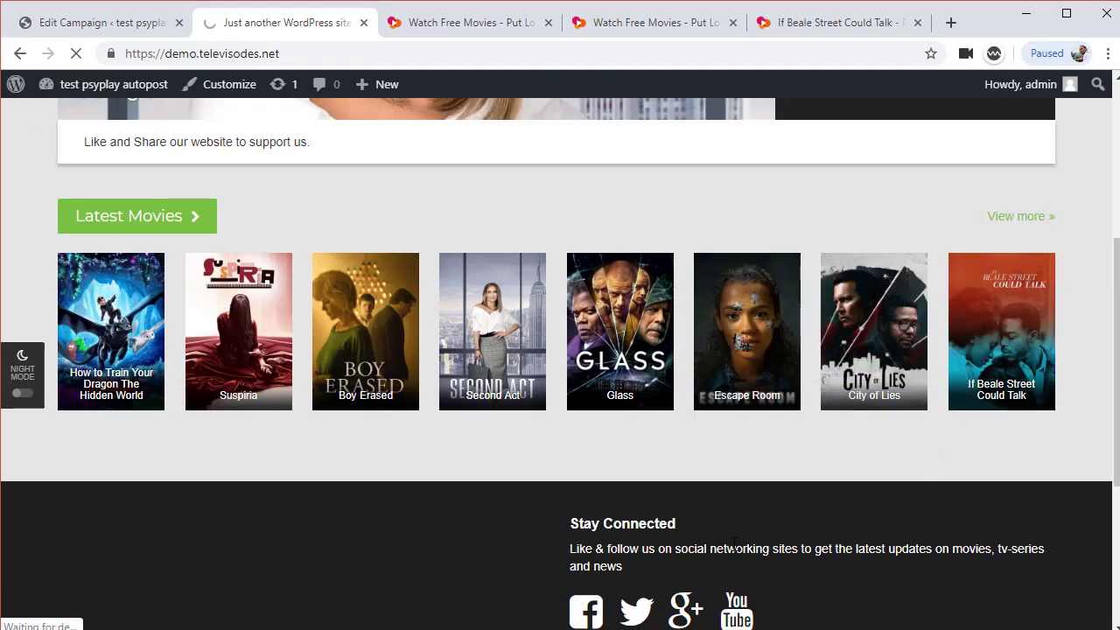
scroll(732, 544, "up", 4)
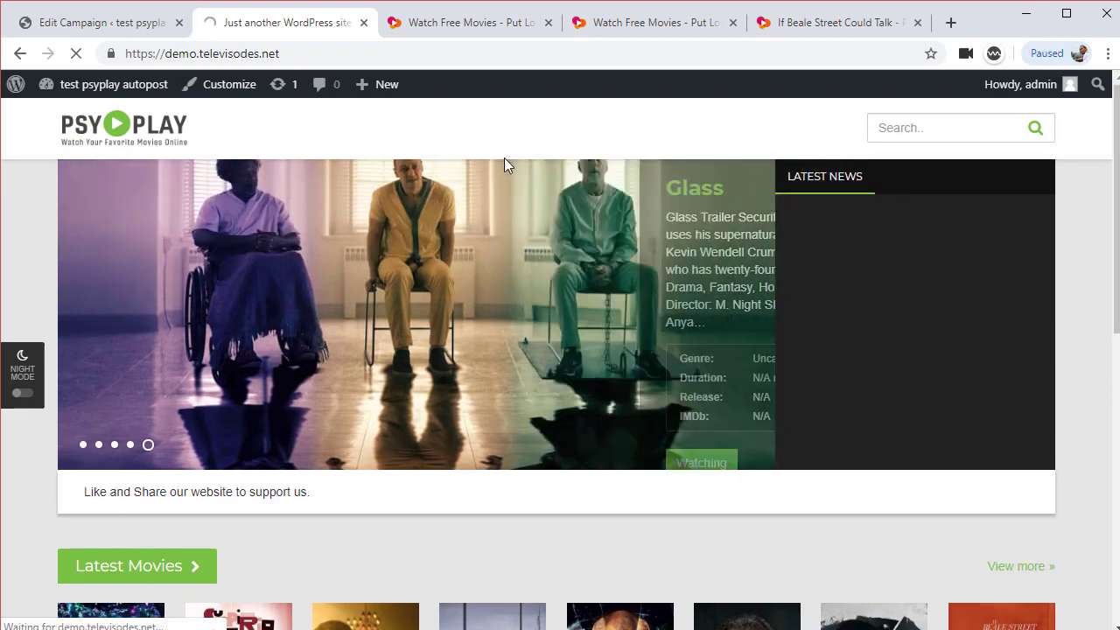
scroll(732, 490, "down", 3)
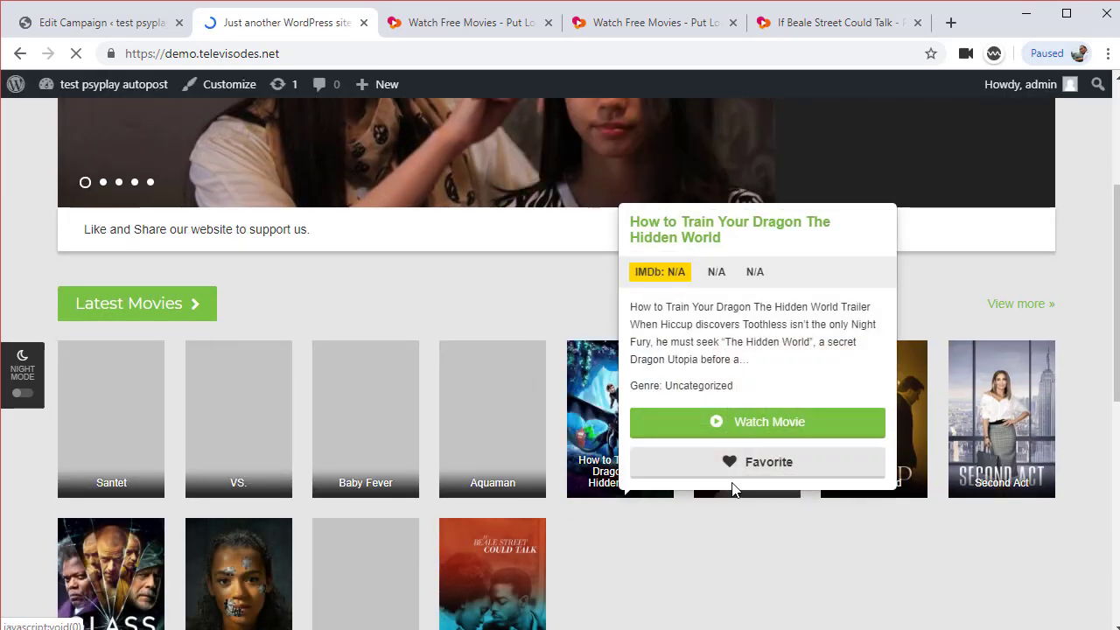
scroll(733, 489, "down", 2)
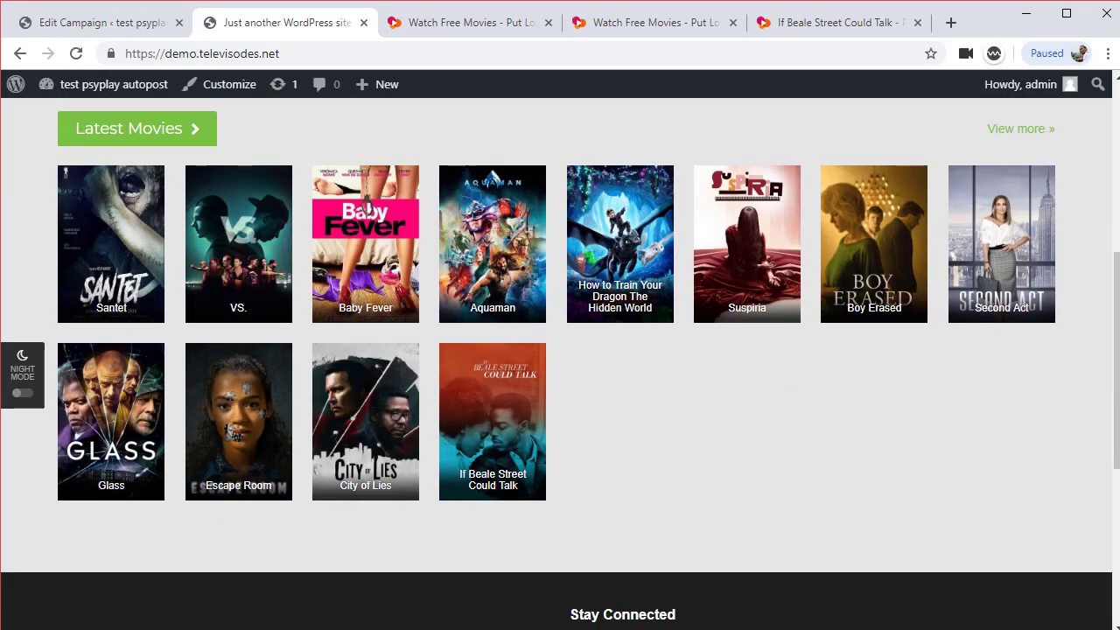
key("alt+Tab")
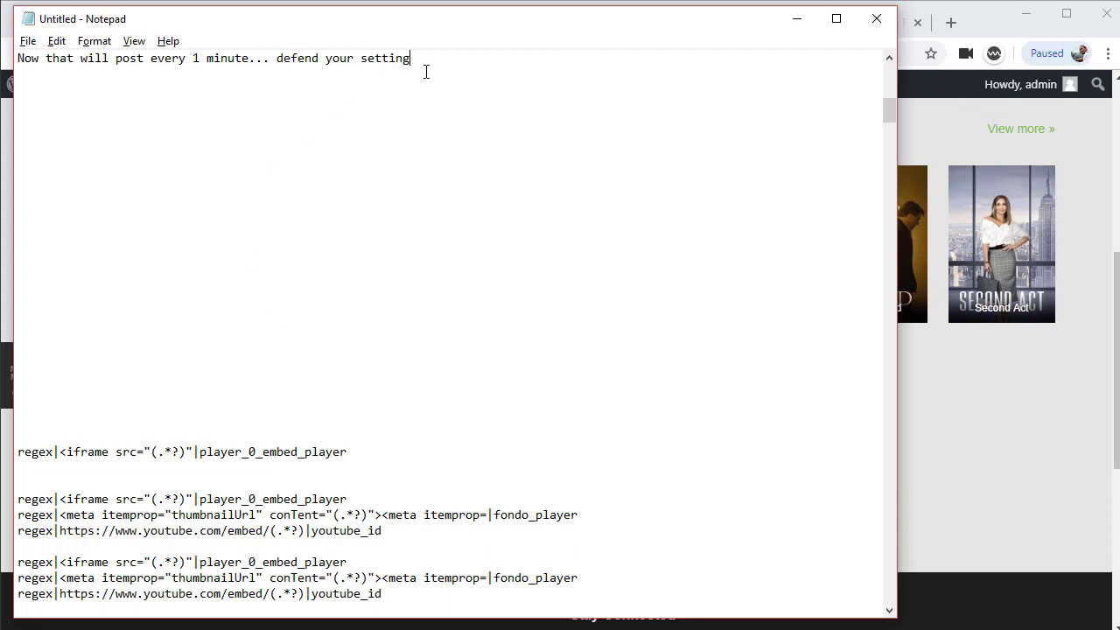
Add blank lines below the note and correct 'defend' to 'depend'
key("Return")
key("Return")
key("Return")
key("Return")
key("Return")
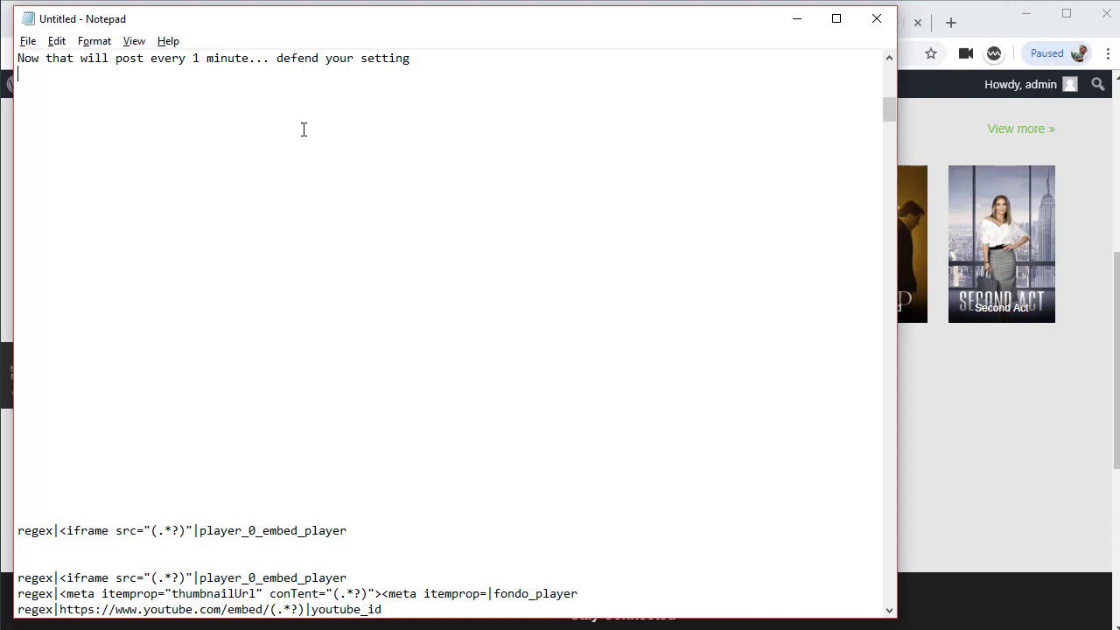
key("BackSpace")
type("p")
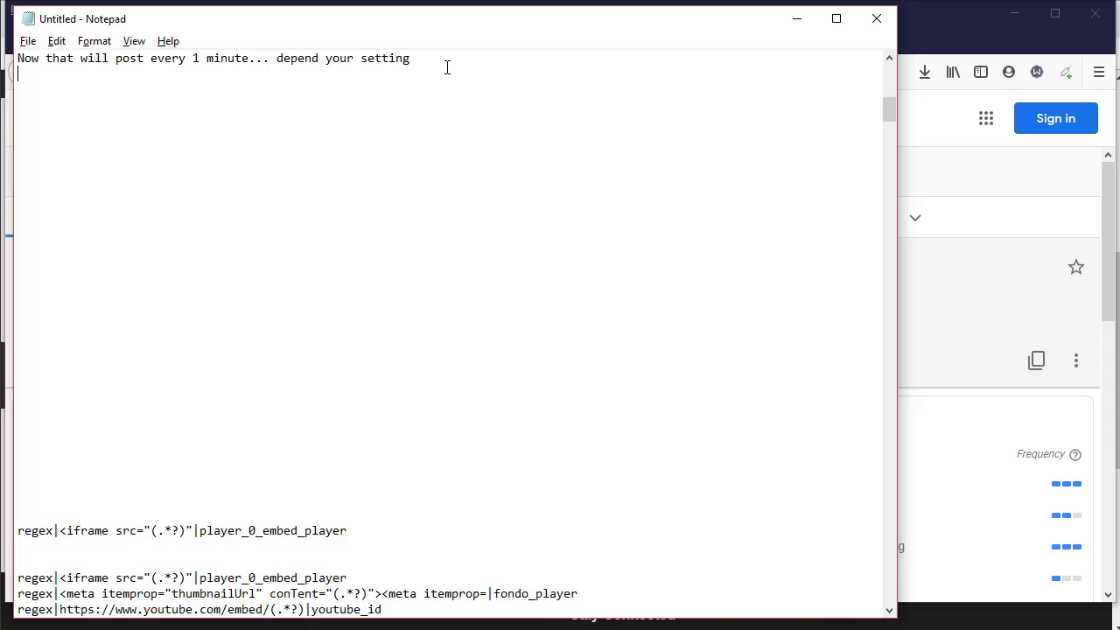
Type closing lines: 'i think enogh for now..', the next-video PsyPlay tutorial note, and 'so.. subscrib'
key("Return")
type("i t")
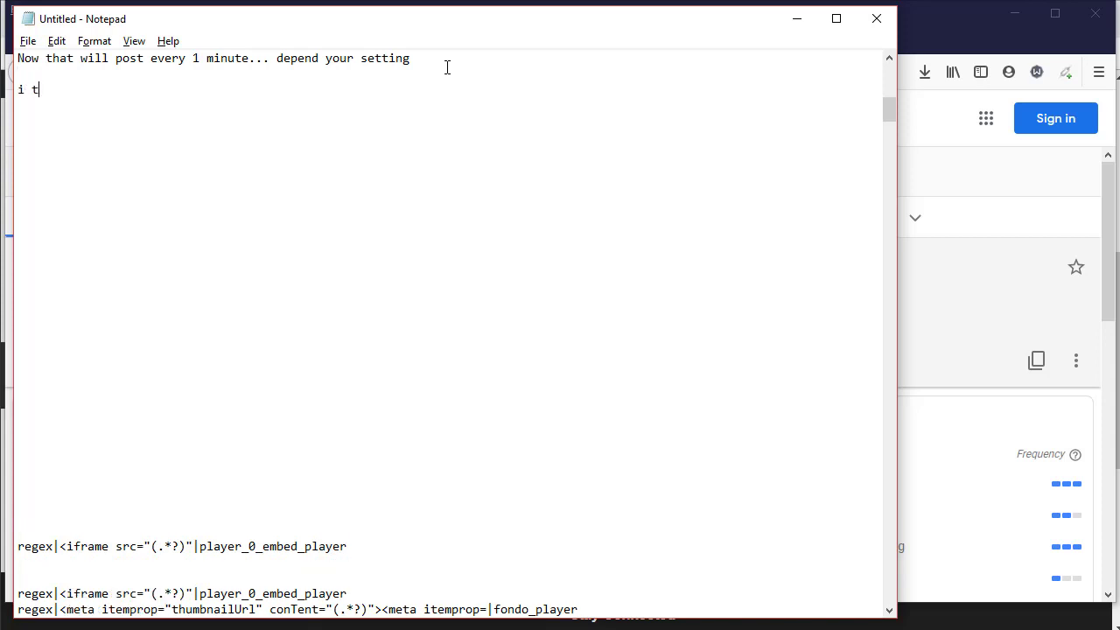
type("hink enogh for now")
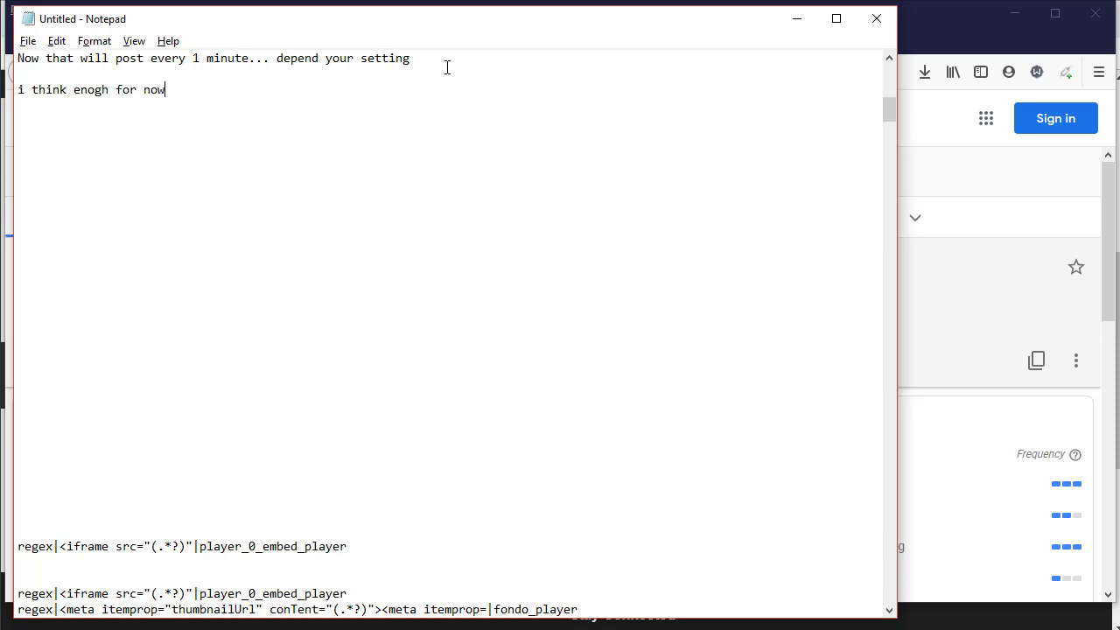
type("..")
key("Return")
key("Return")
type("i")
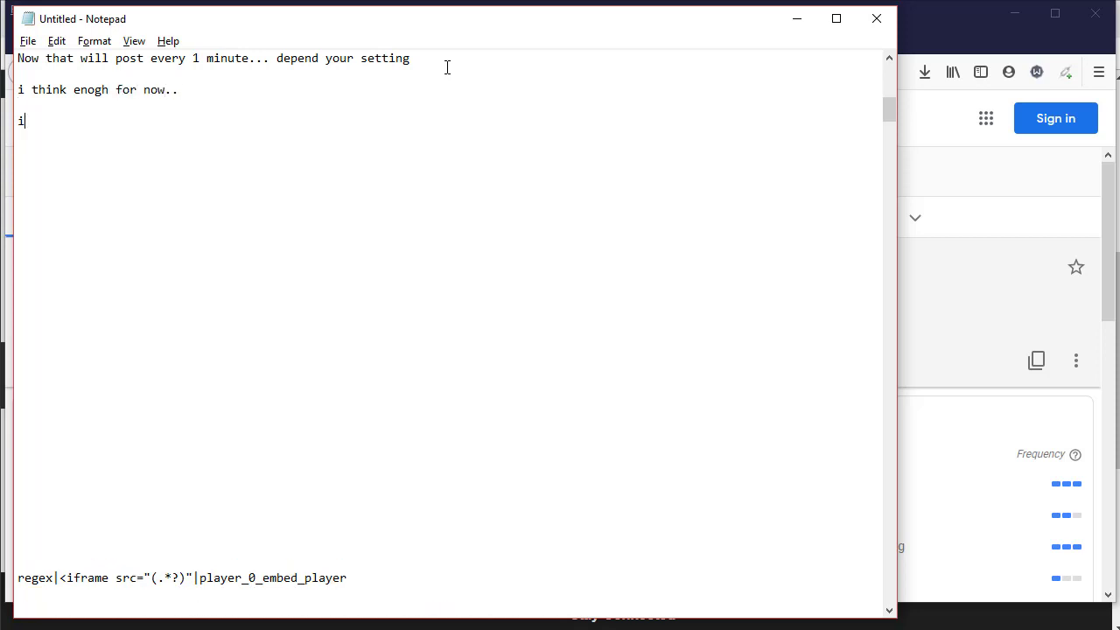
type(" will make another ")
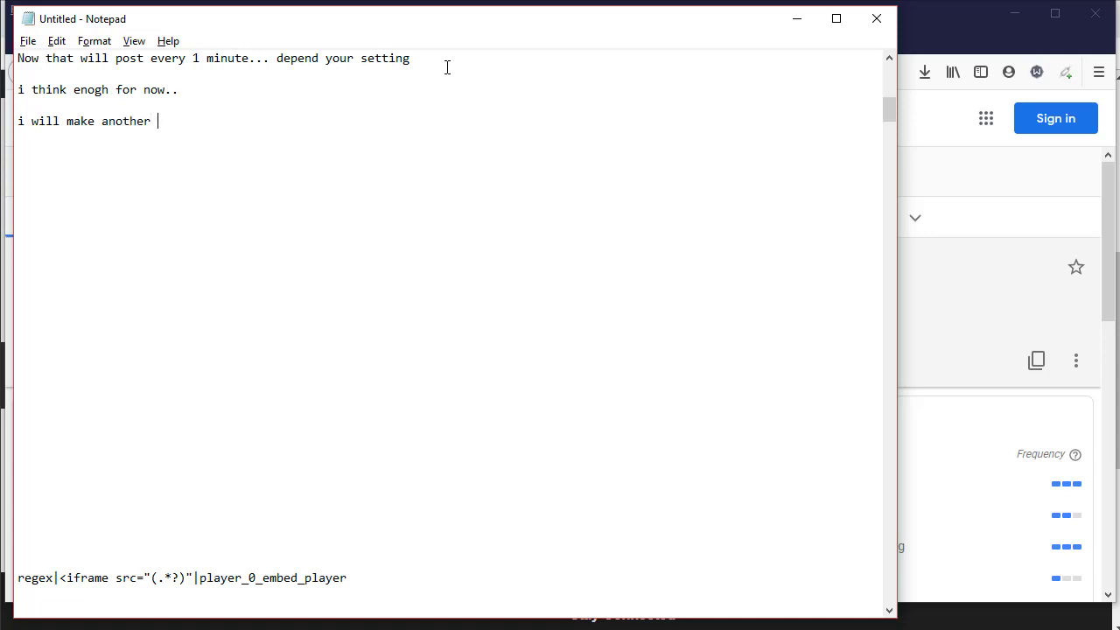
type("tutorial with psy")
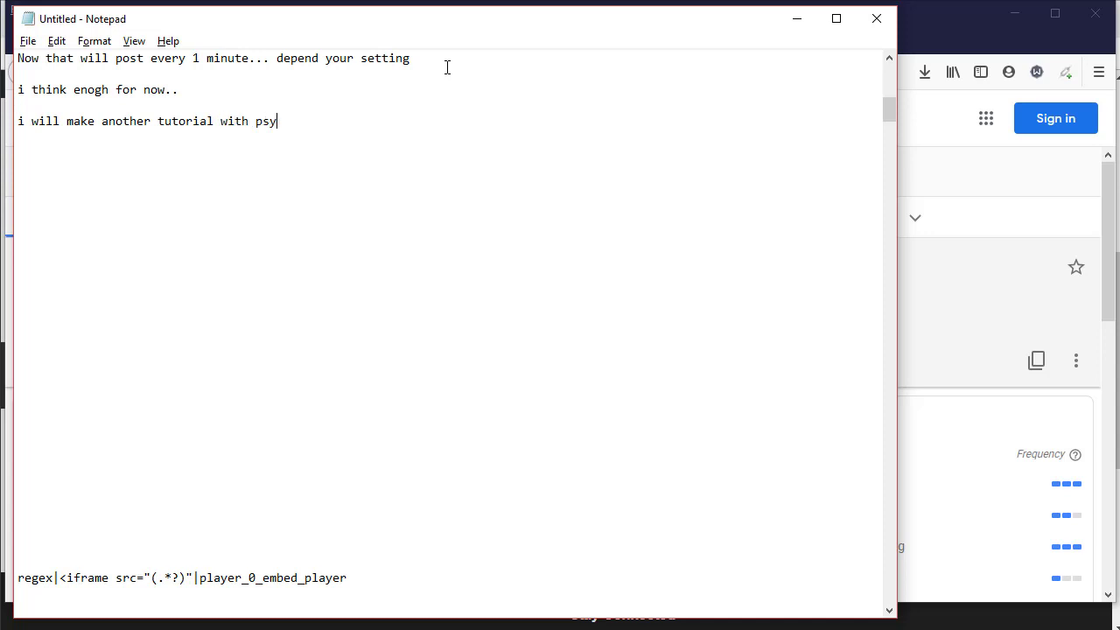
type("play custom in")
type("next")
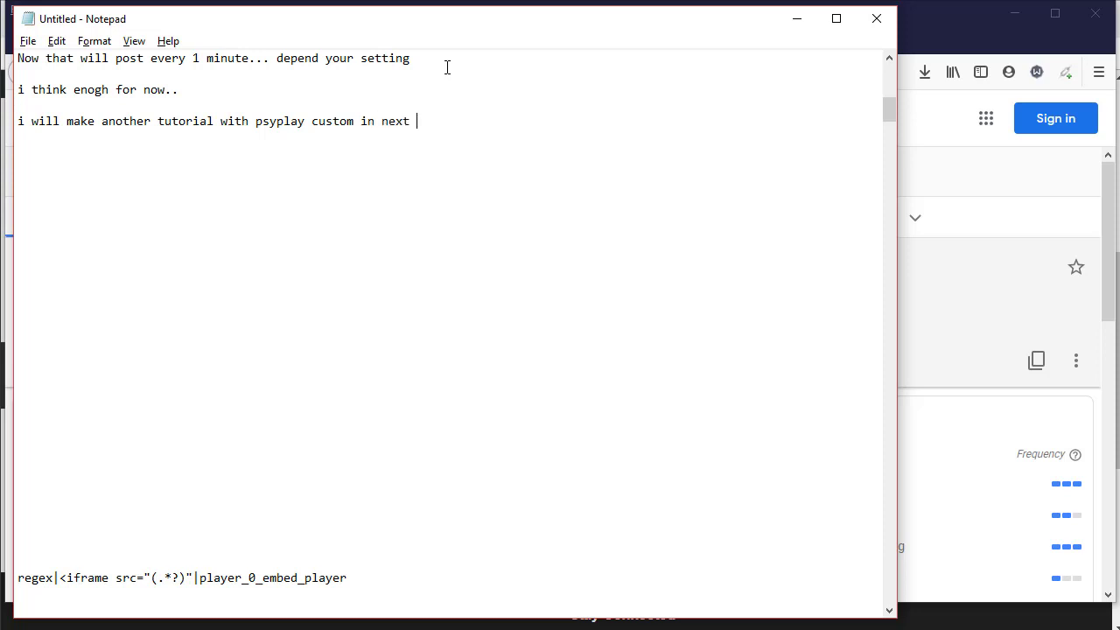
type(" video..")
key("Return")
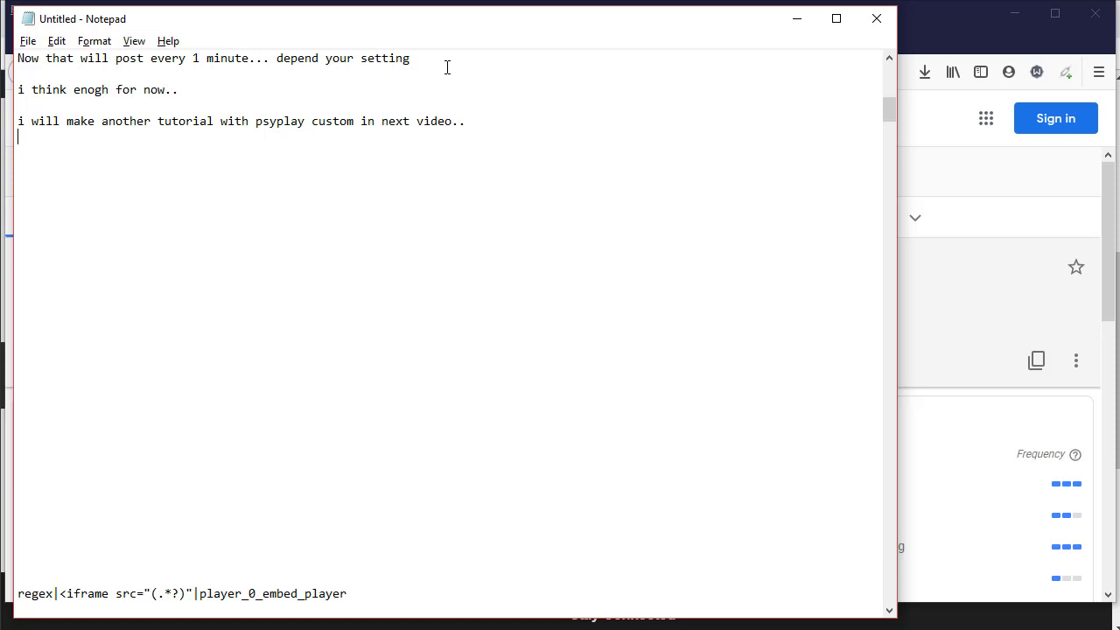
key("Return")
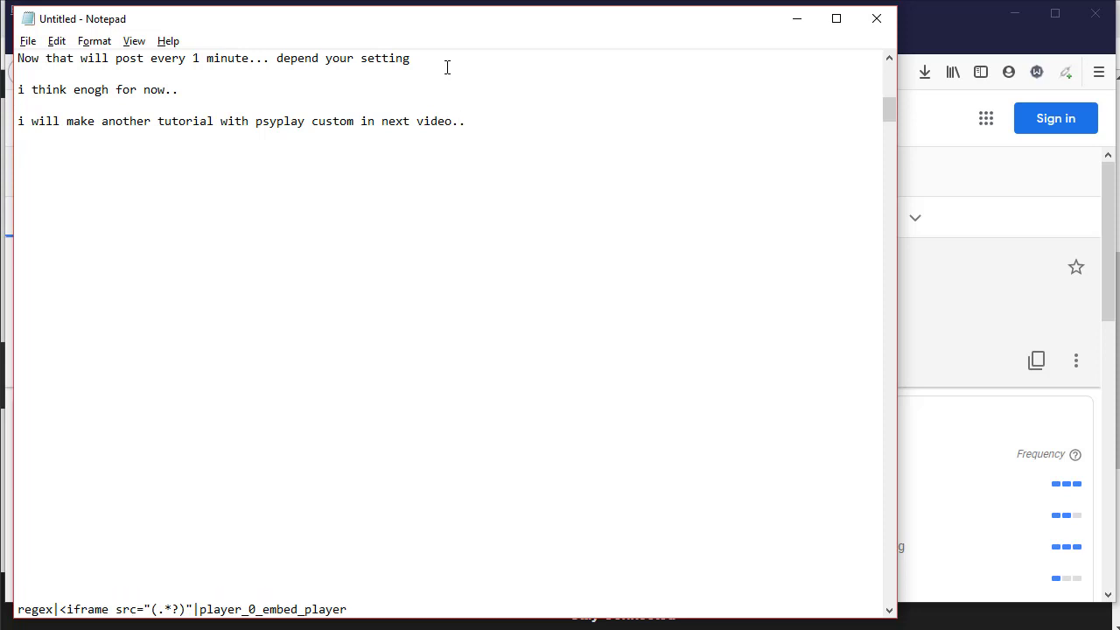
key("Return")
type("so.. su")
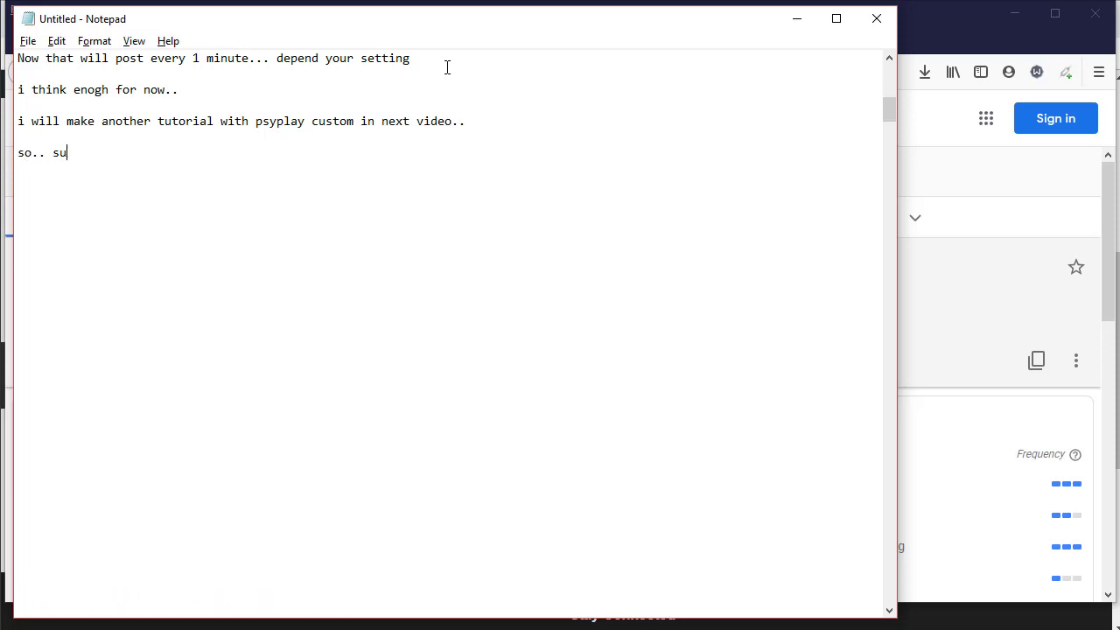
type("bscrib")
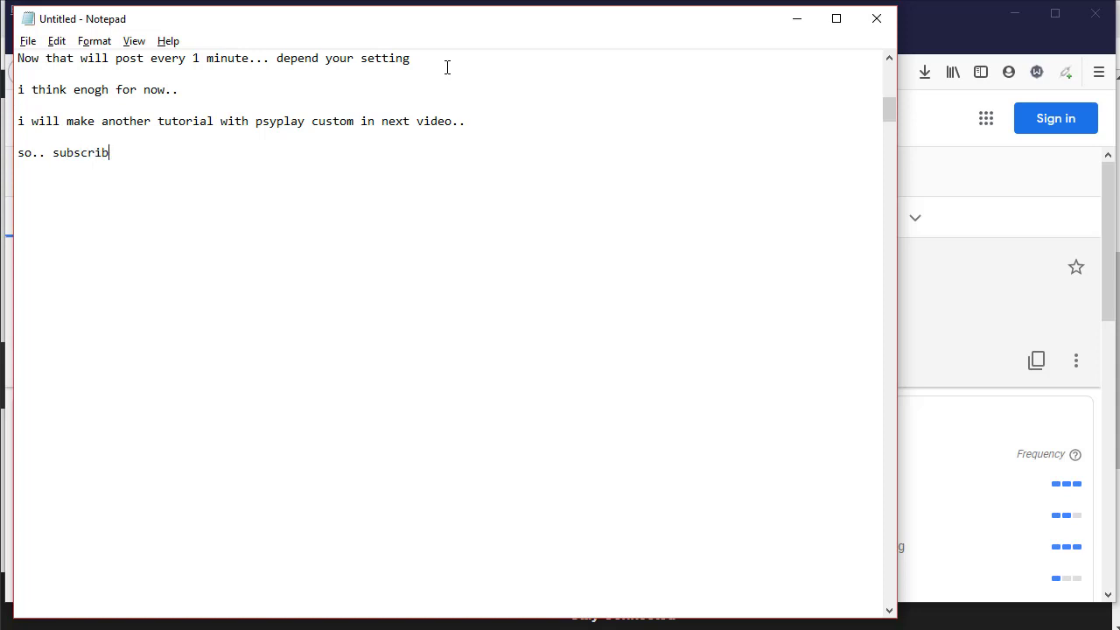